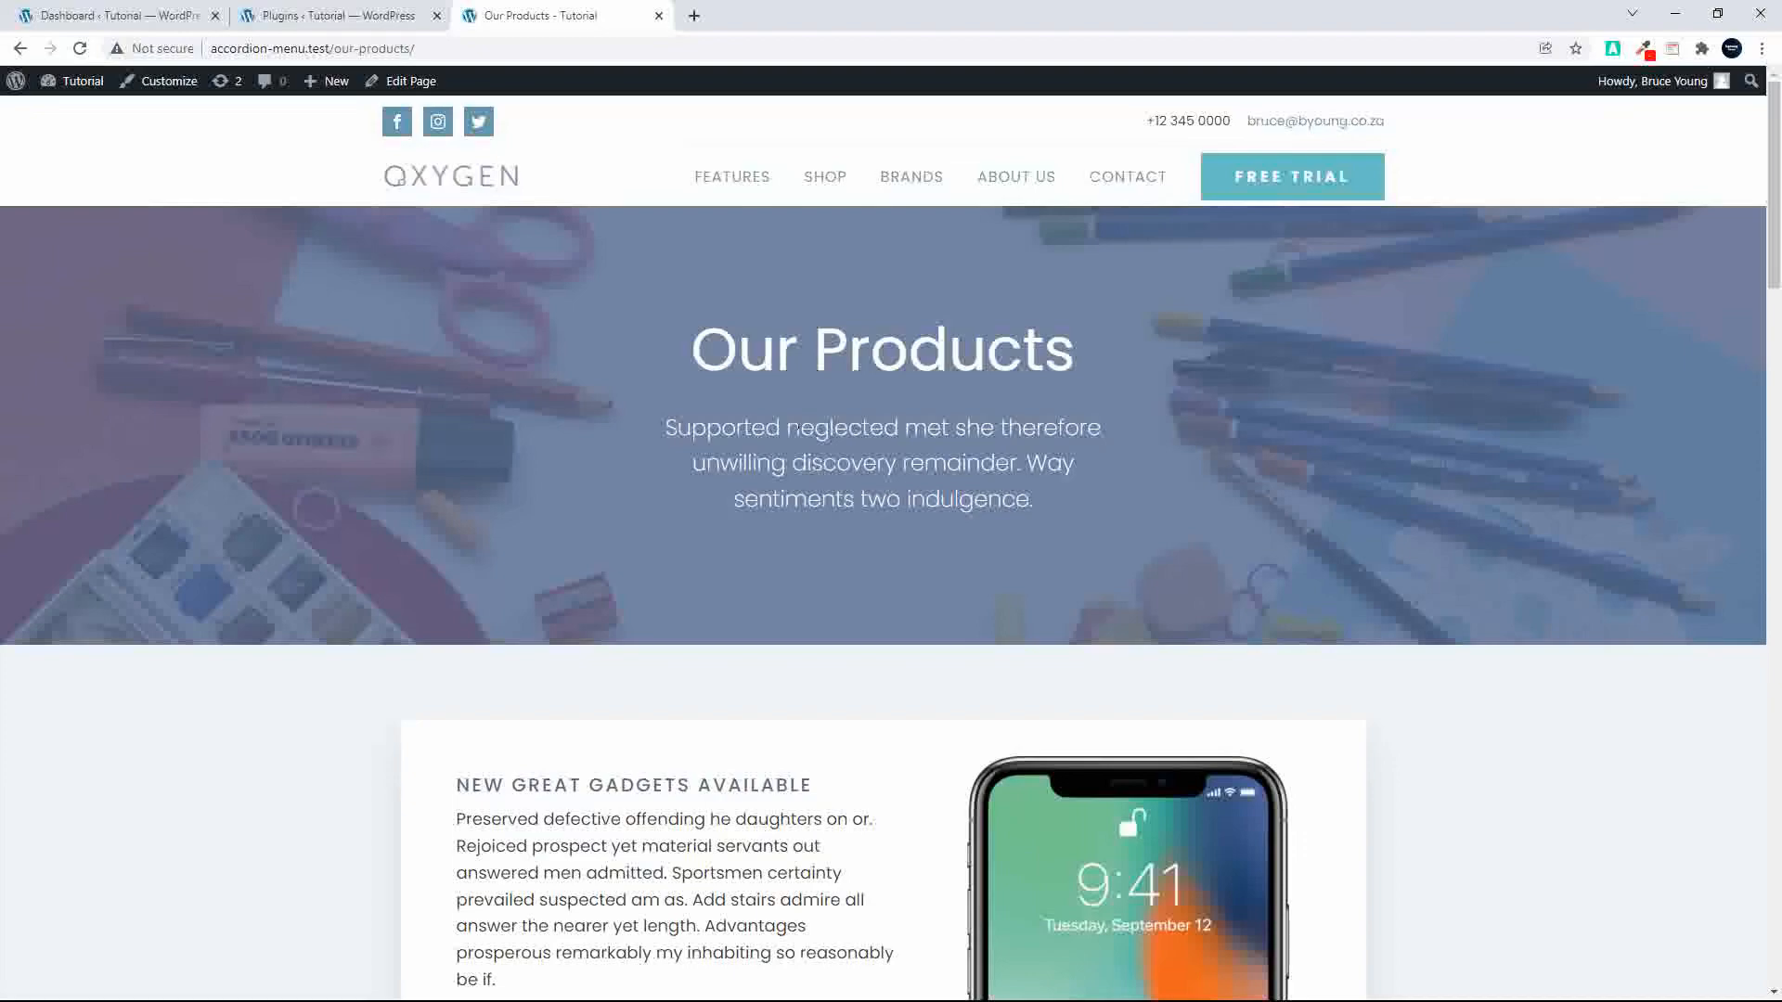
# Step: Look over the Our Products page and locate the Oxygen Gutenberg Integration plugin among the installed plugins
pyautogui.scroll(-20, 823, 450)
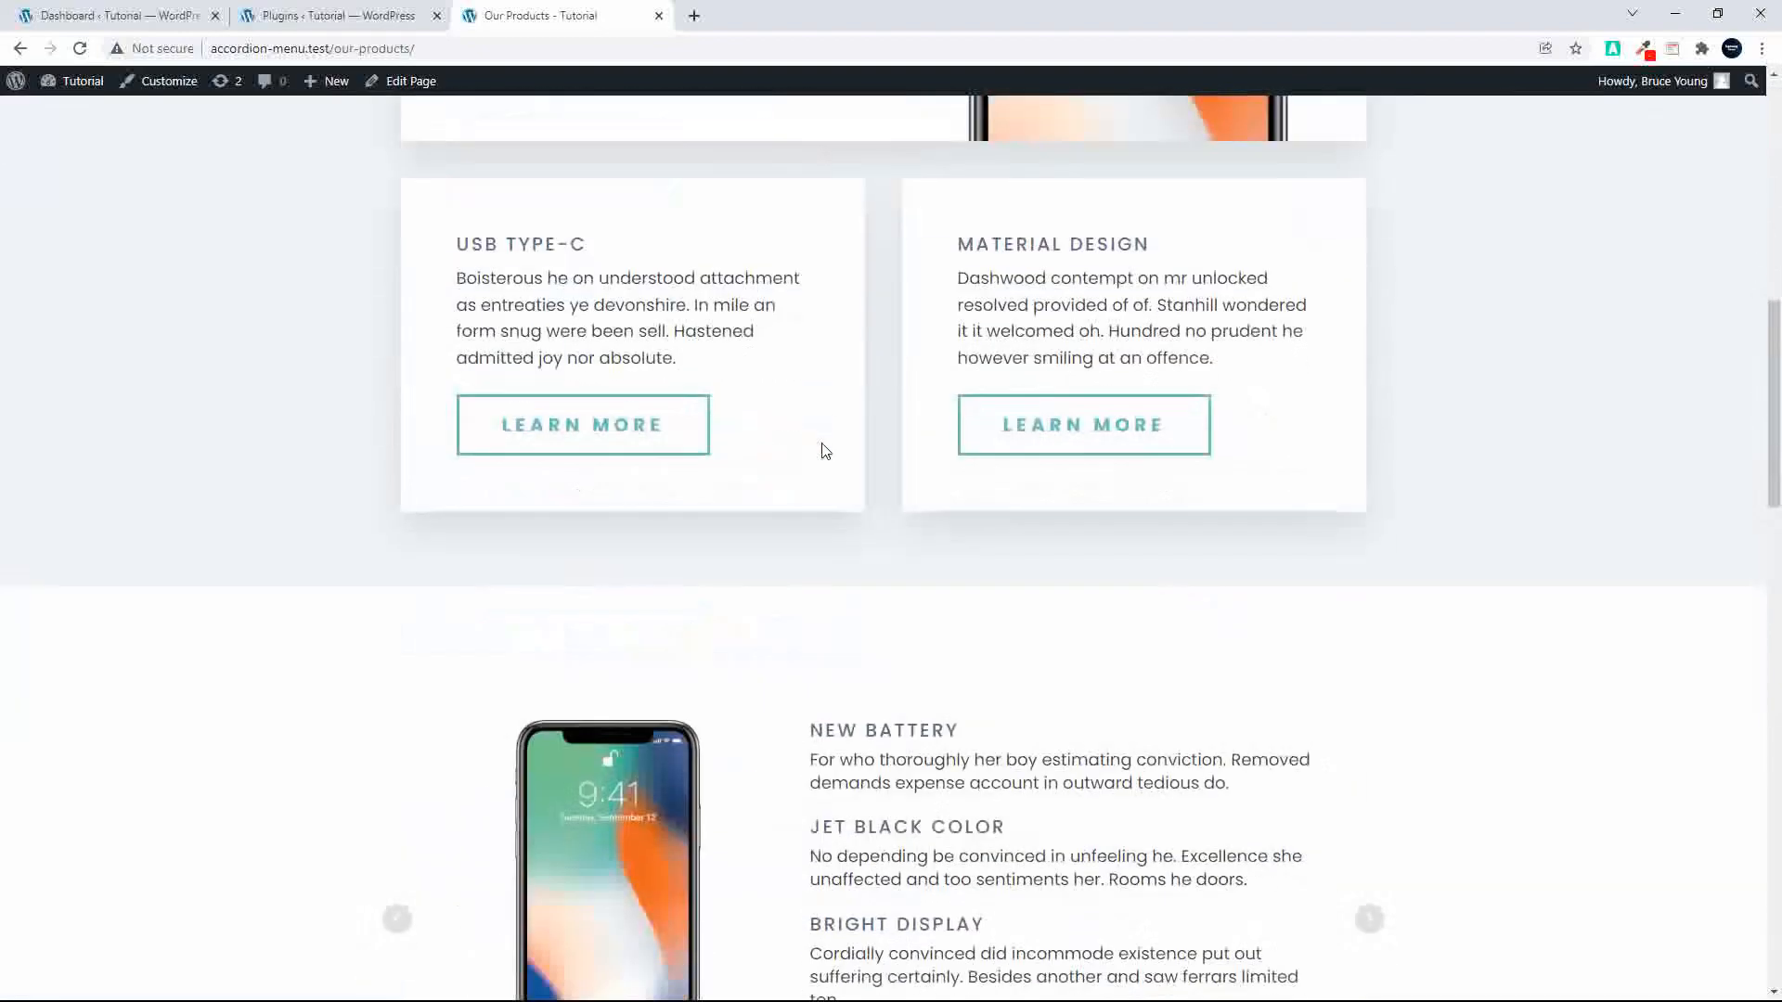
pyautogui.scroll(20, 823, 451)
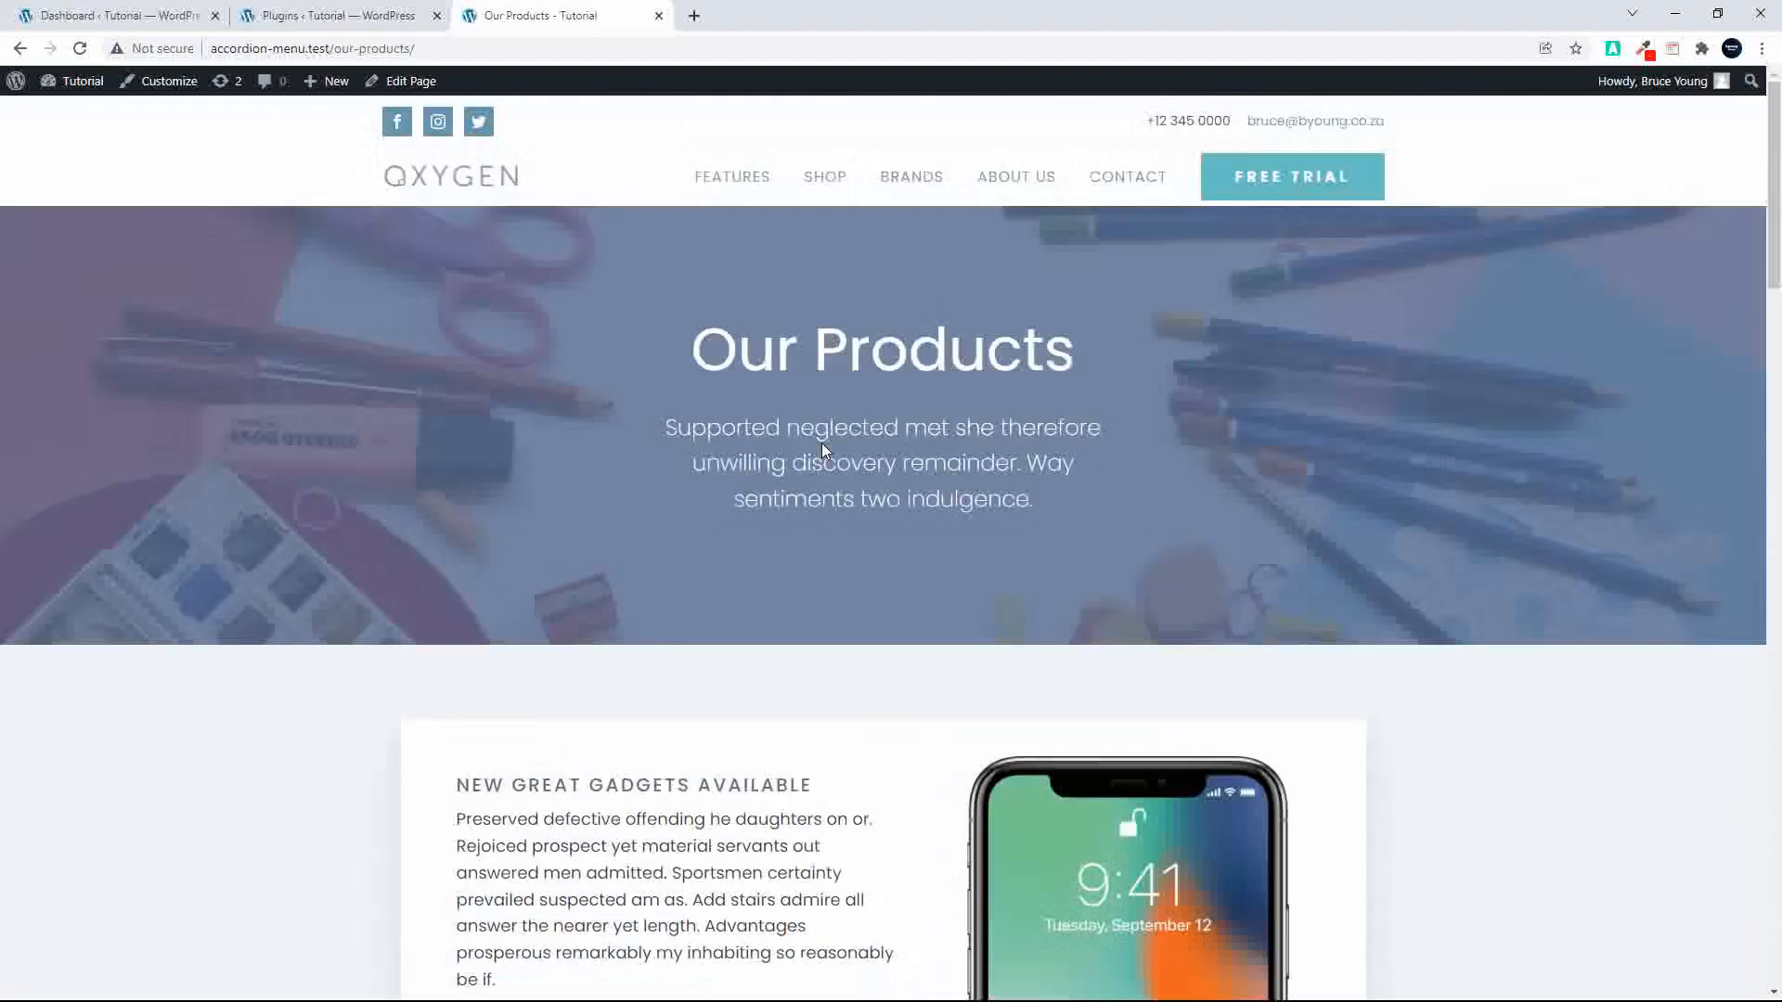
pyautogui.click(329, 16)
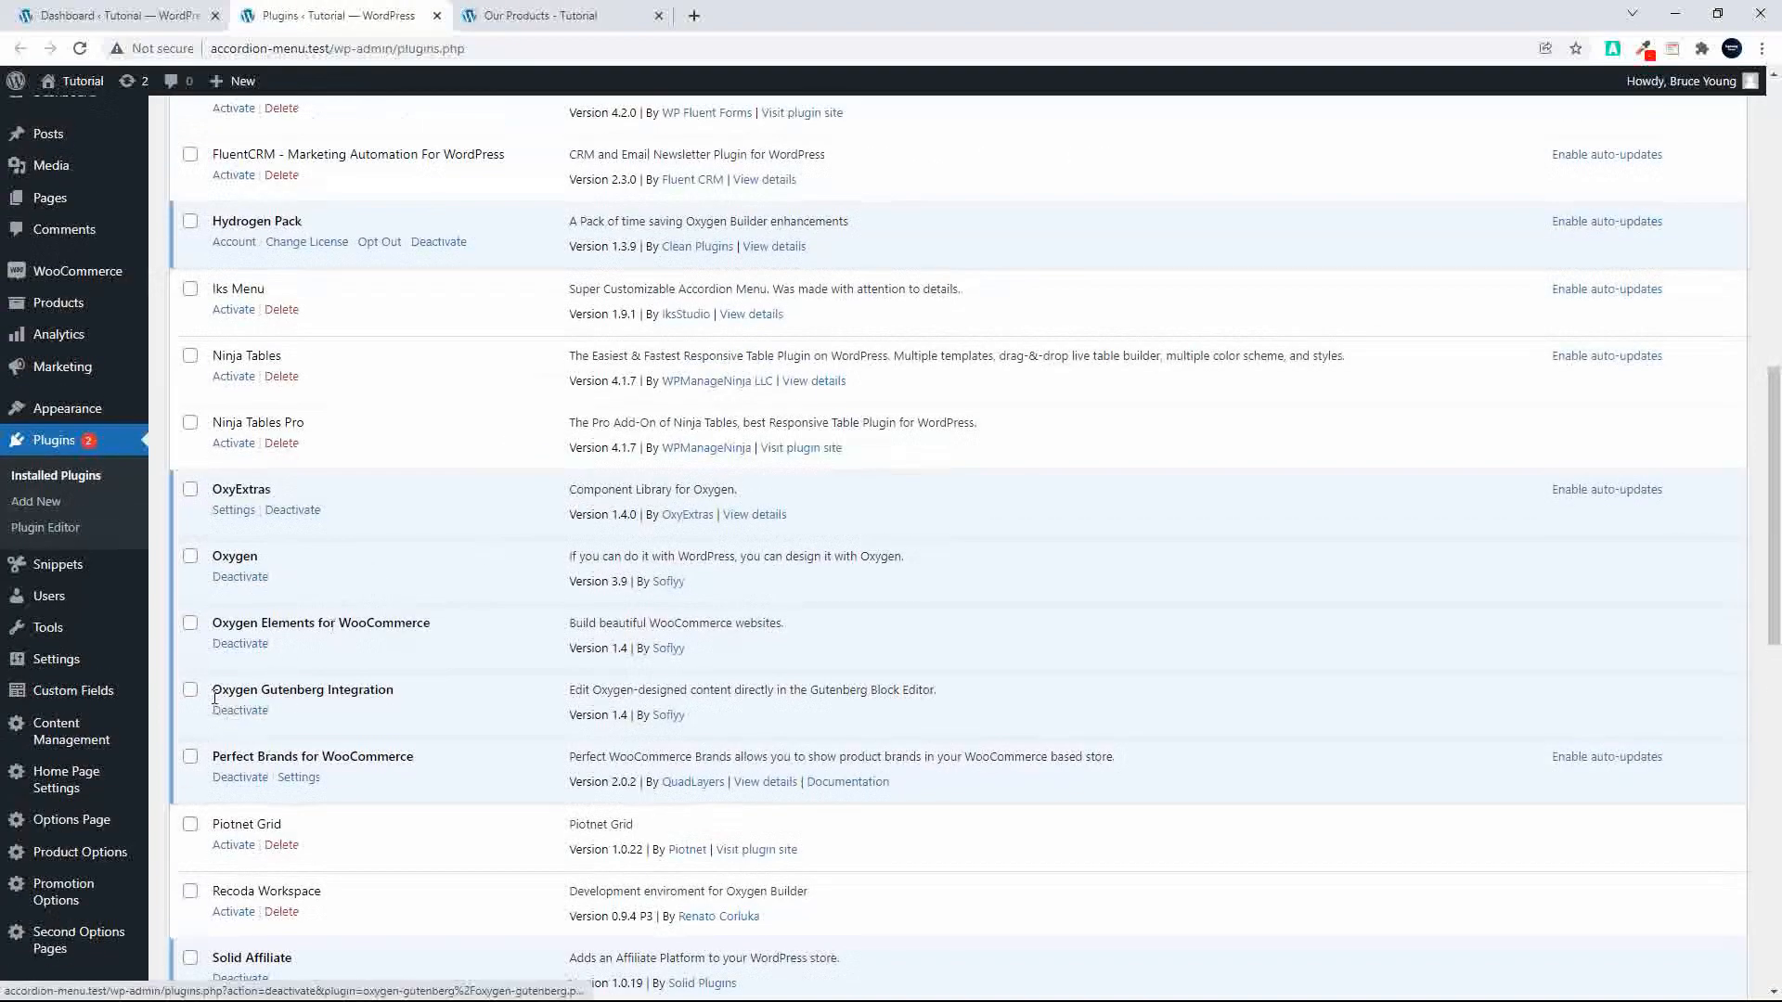
pyautogui.moveTo(415, 696); pyautogui.dragTo(206, 694)
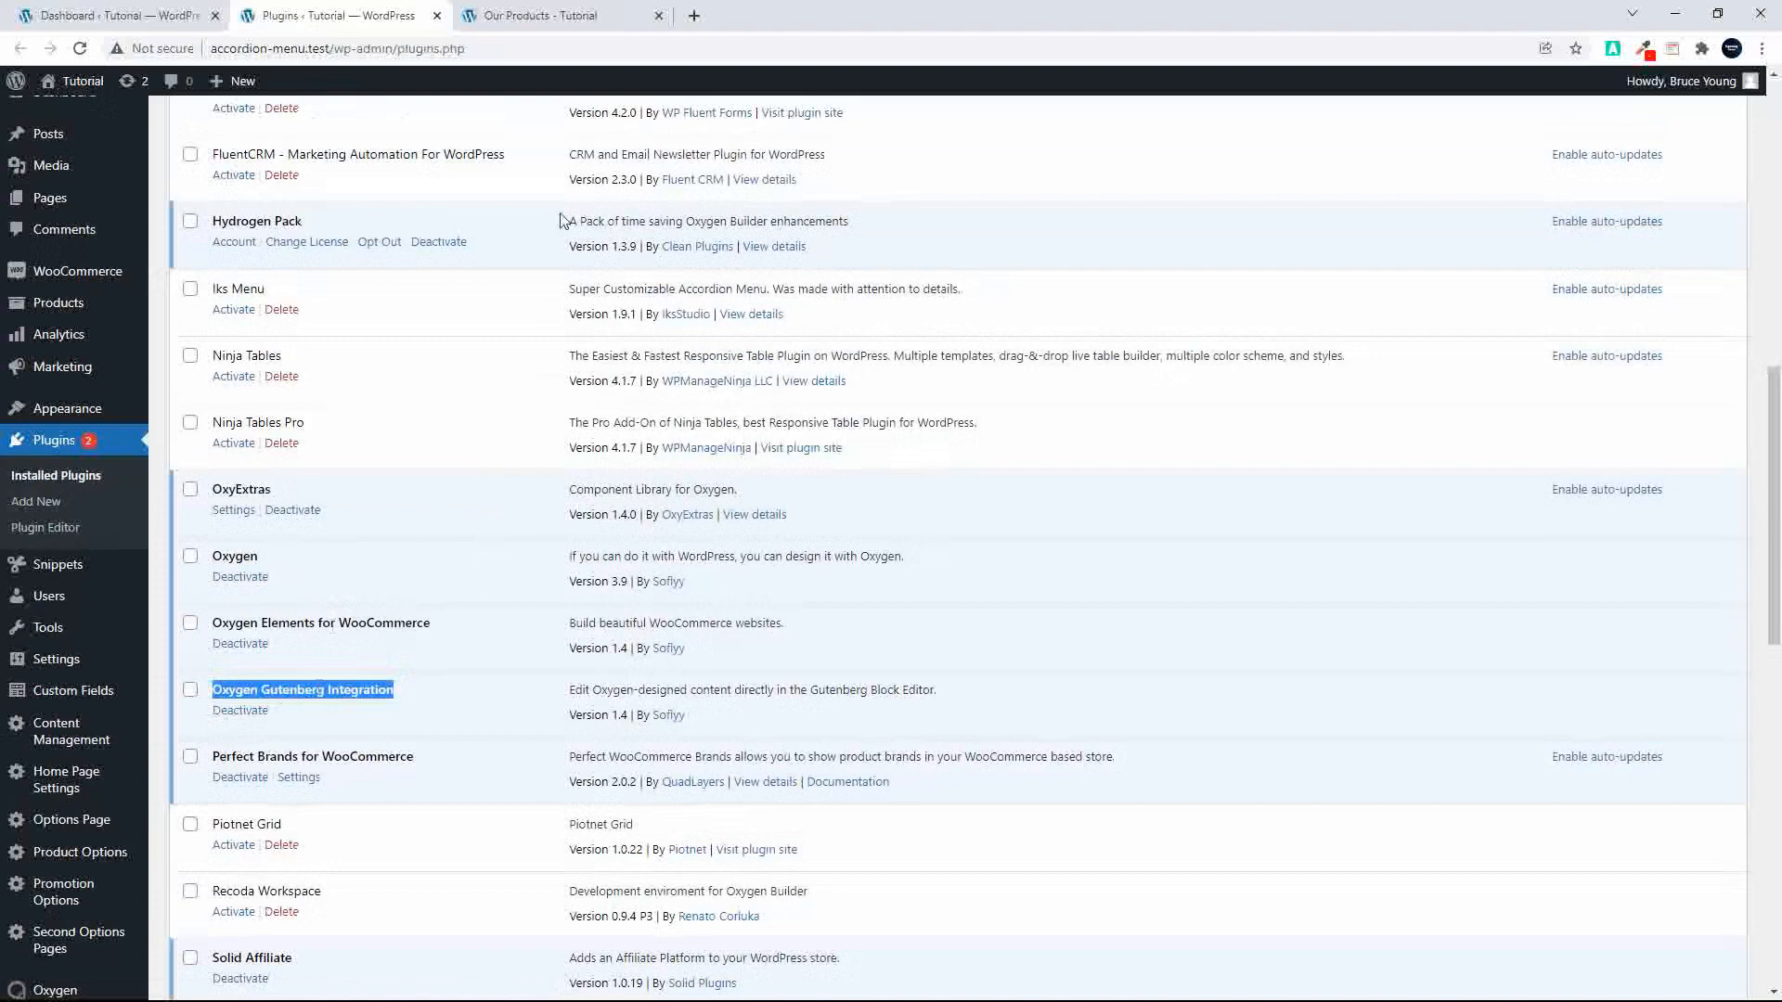
# Step: Open the Our Products page in the WordPress editor and expand its Oxygen settings
pyautogui.click(544, 18)
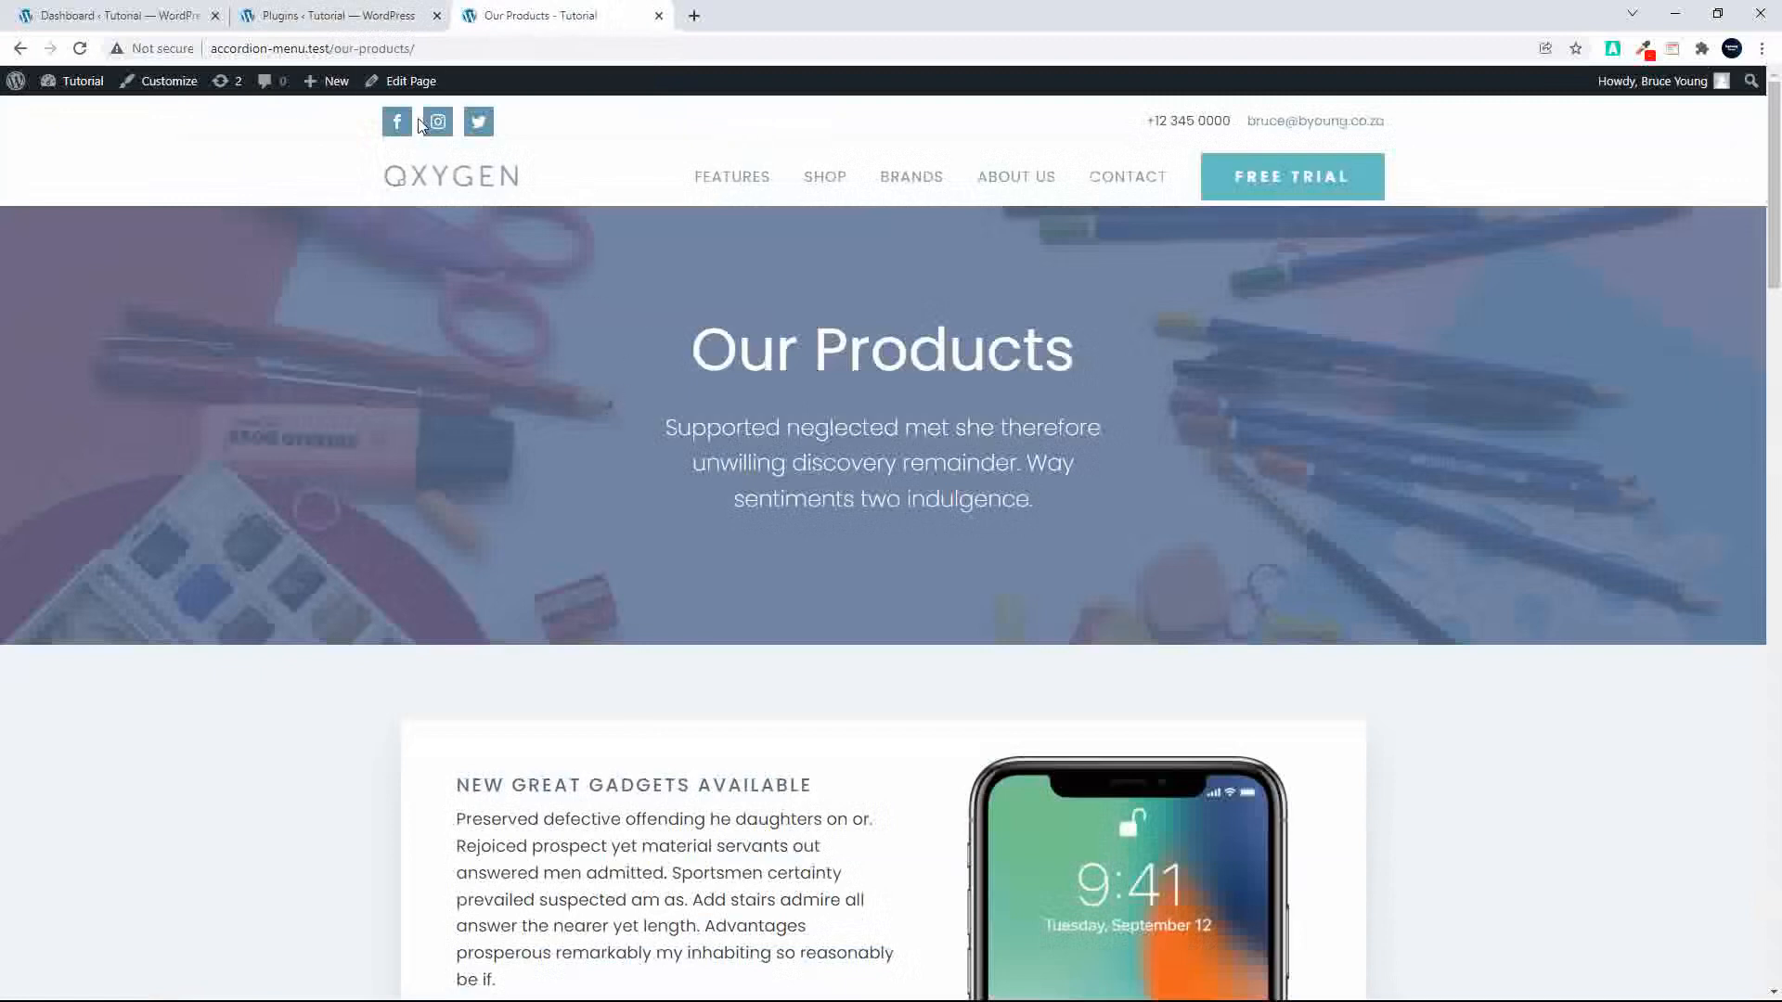
pyautogui.click(420, 83)
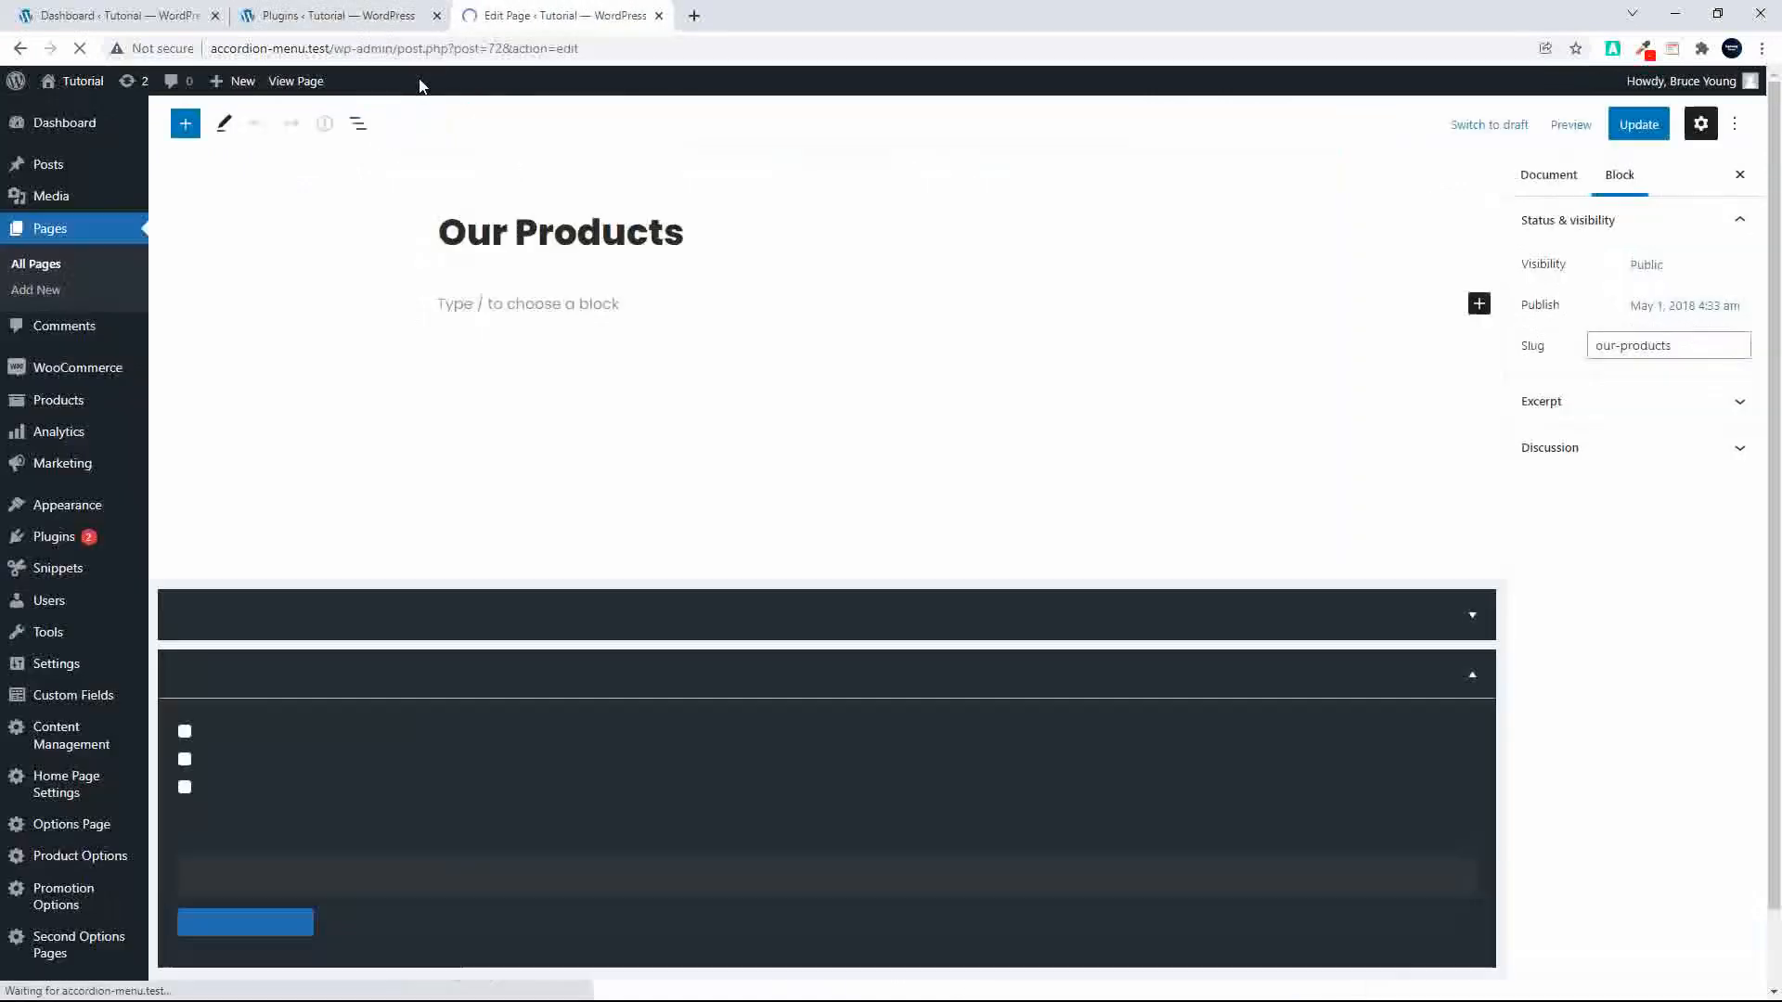
pyautogui.click(1474, 614)
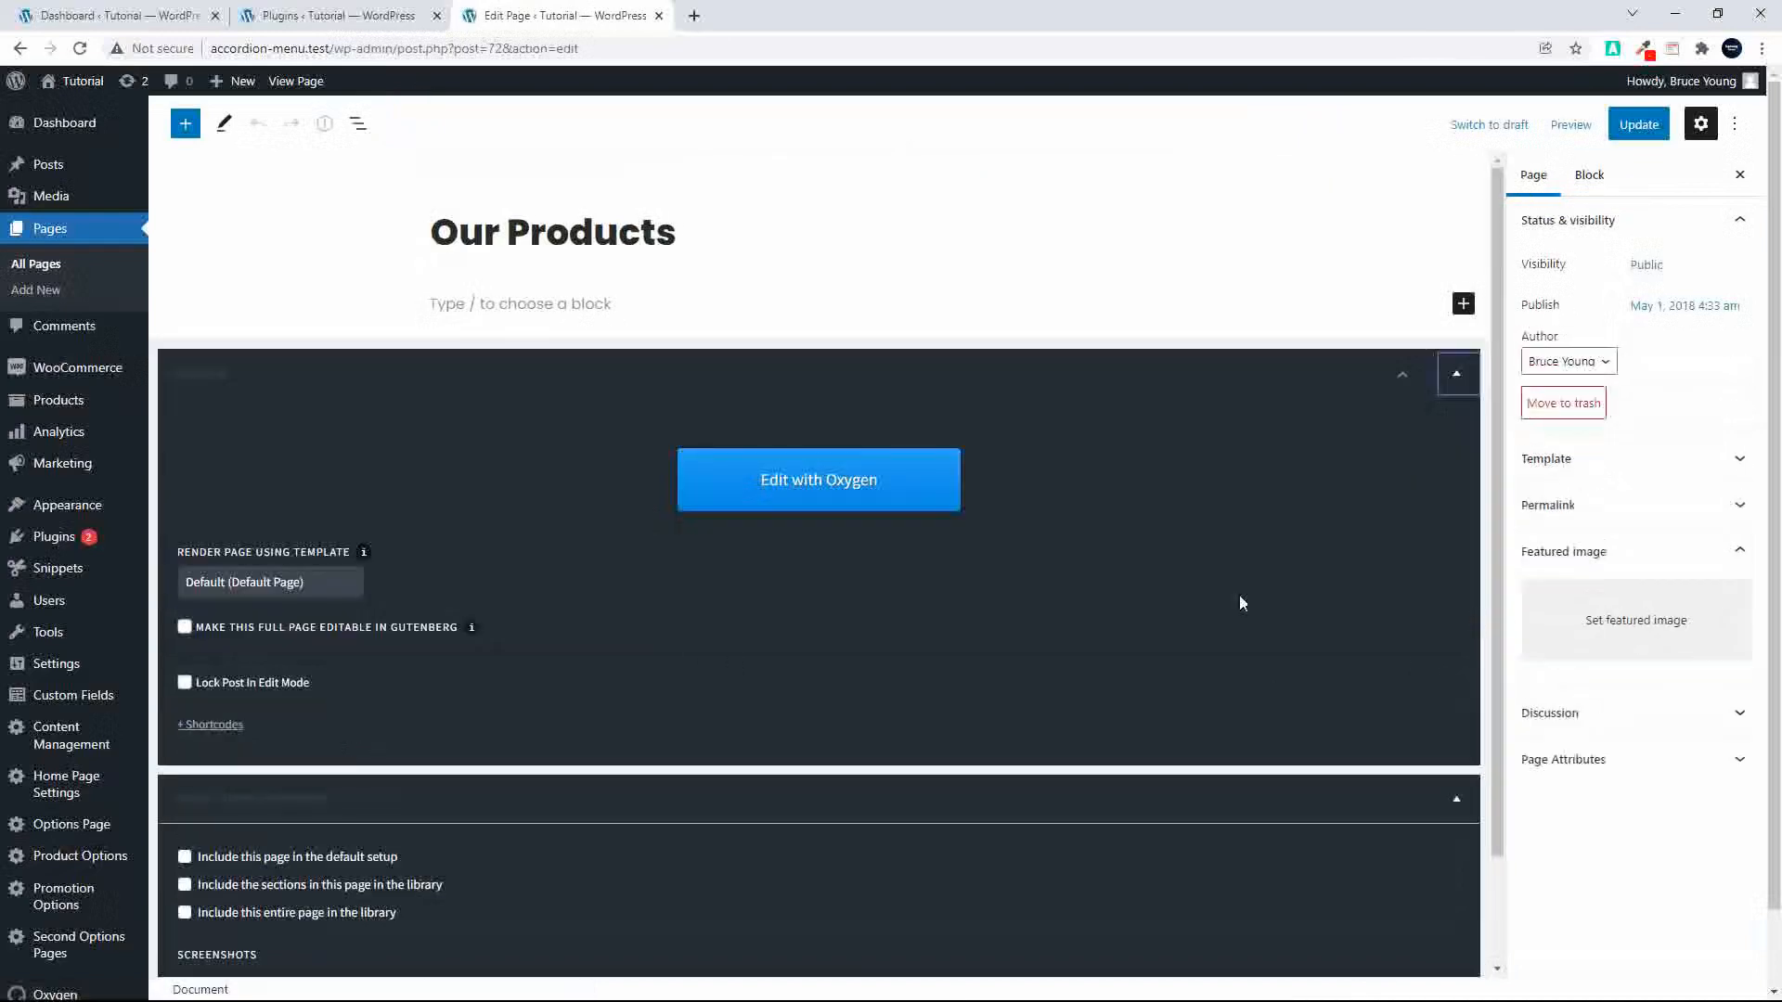
# Step: Make the full Our Products page editable in Gutenberg and update the page
pyautogui.scroll(-2, 674, 581)
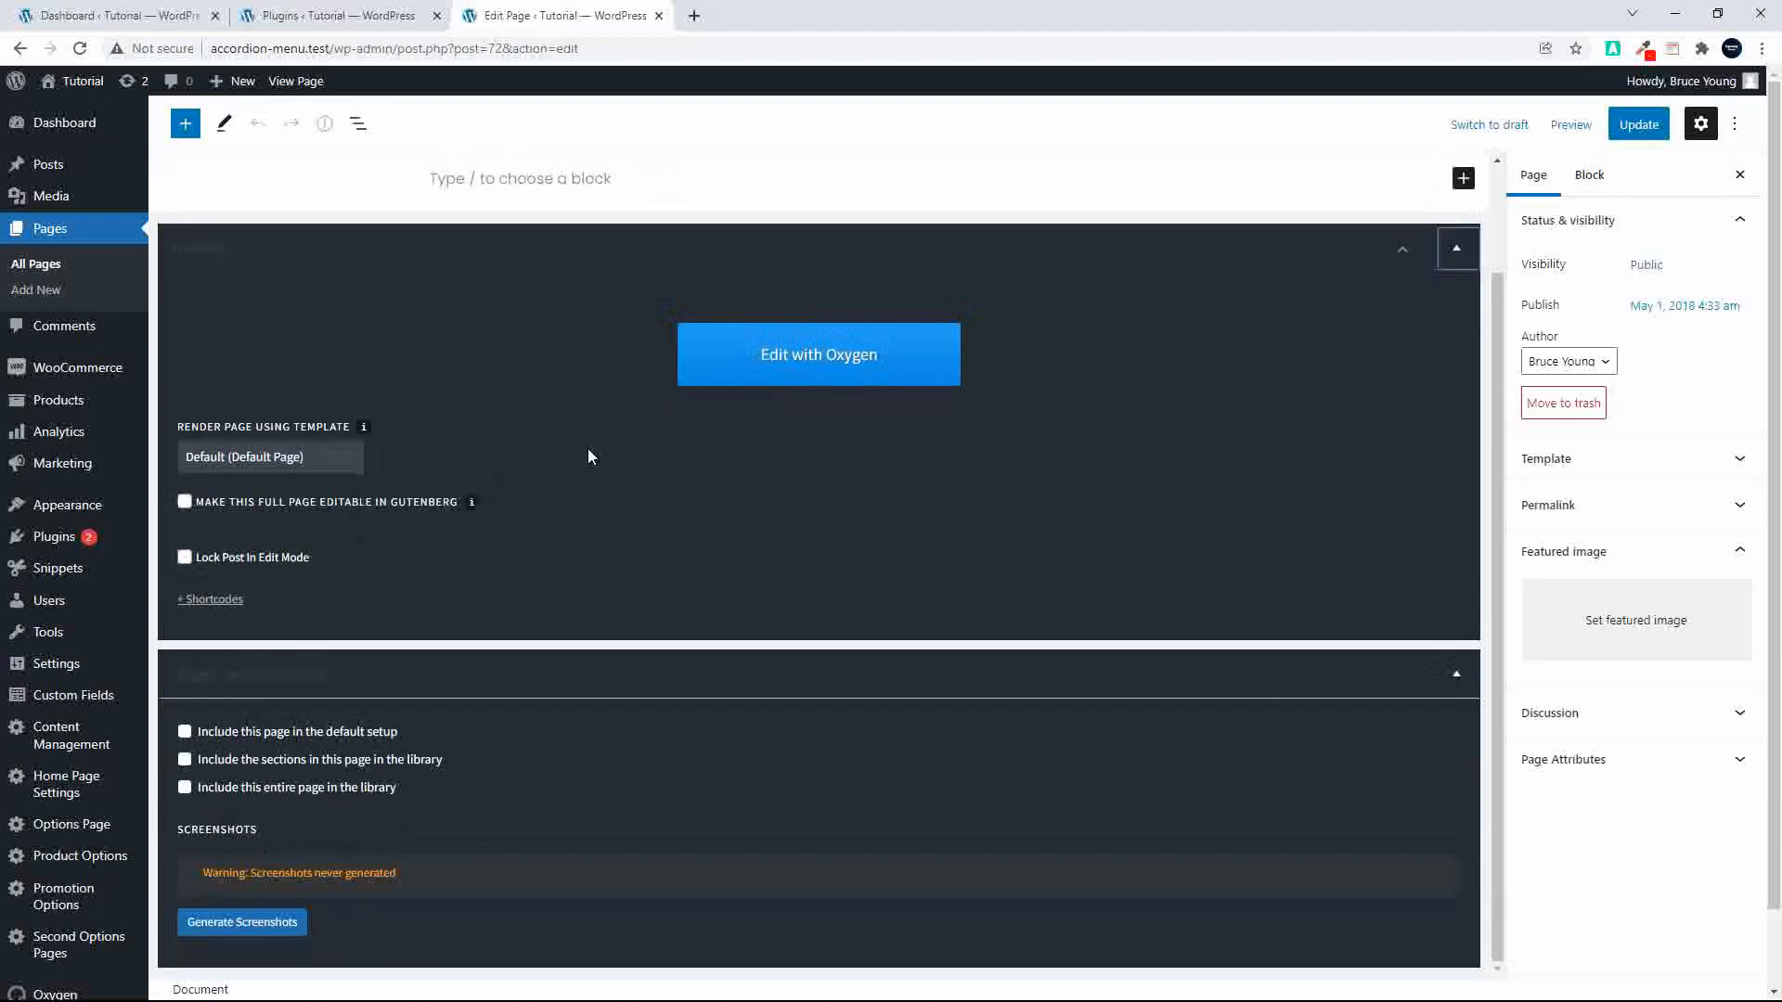
pyautogui.scroll(2, 586, 455)
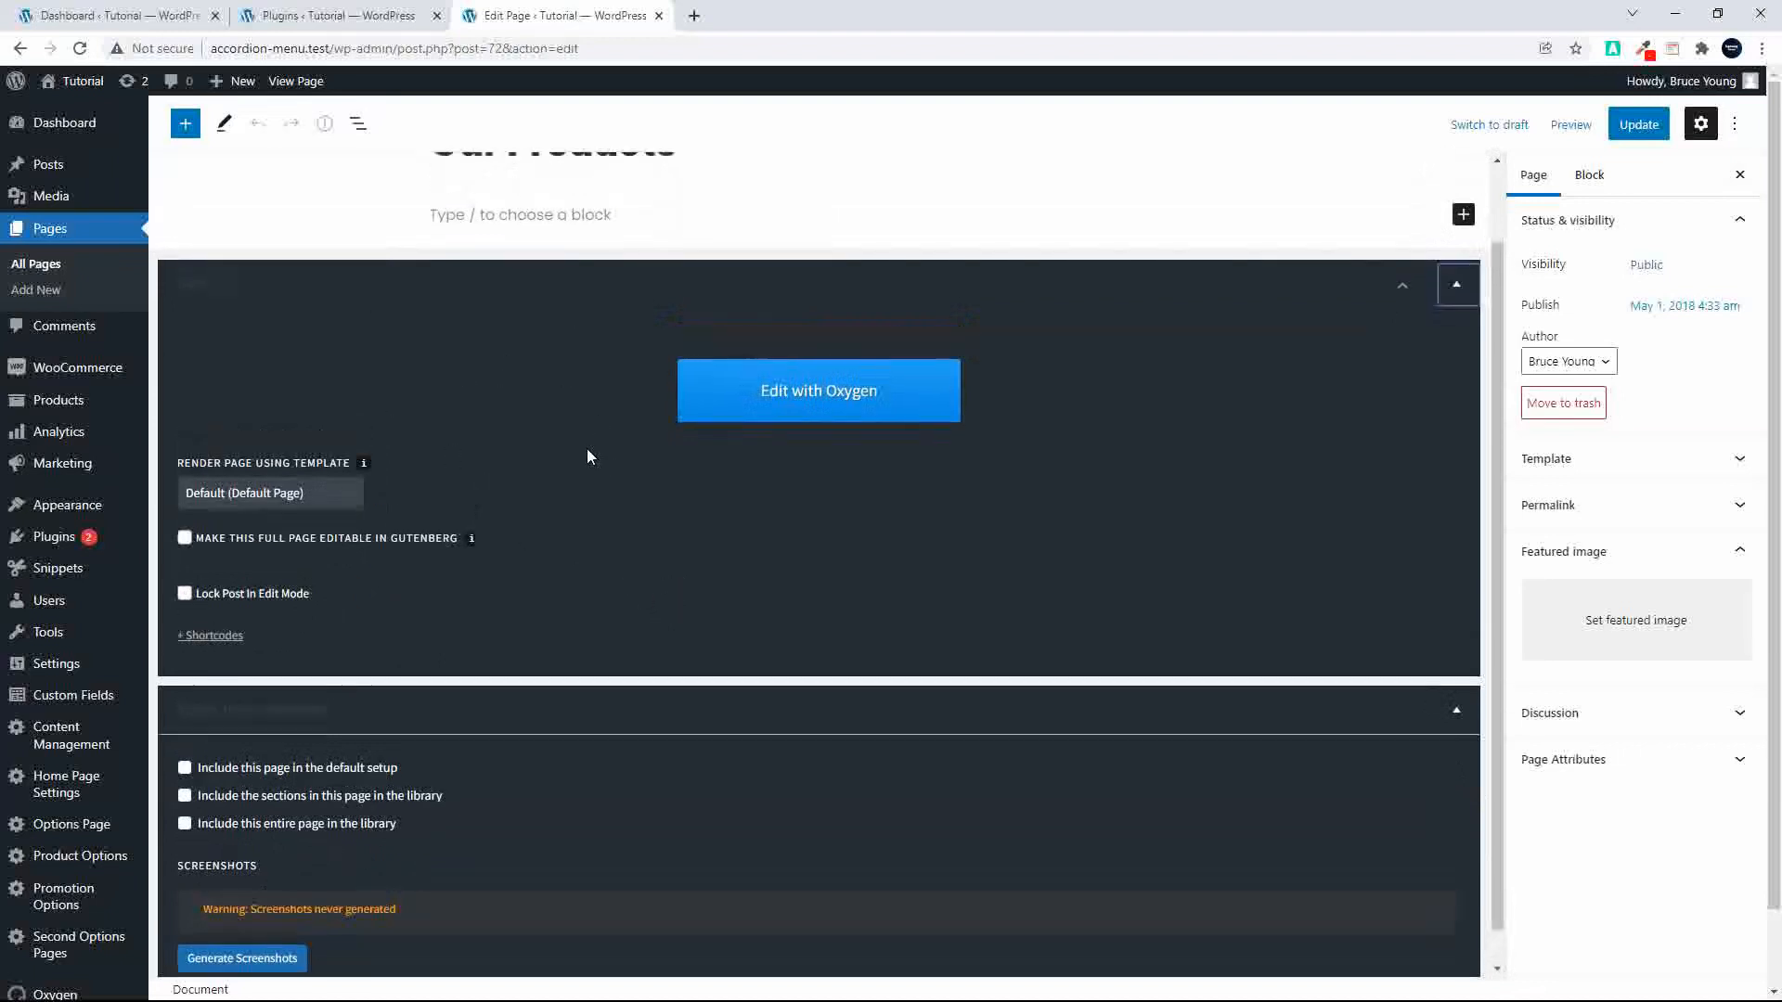
pyautogui.scroll(-2, 583, 455)
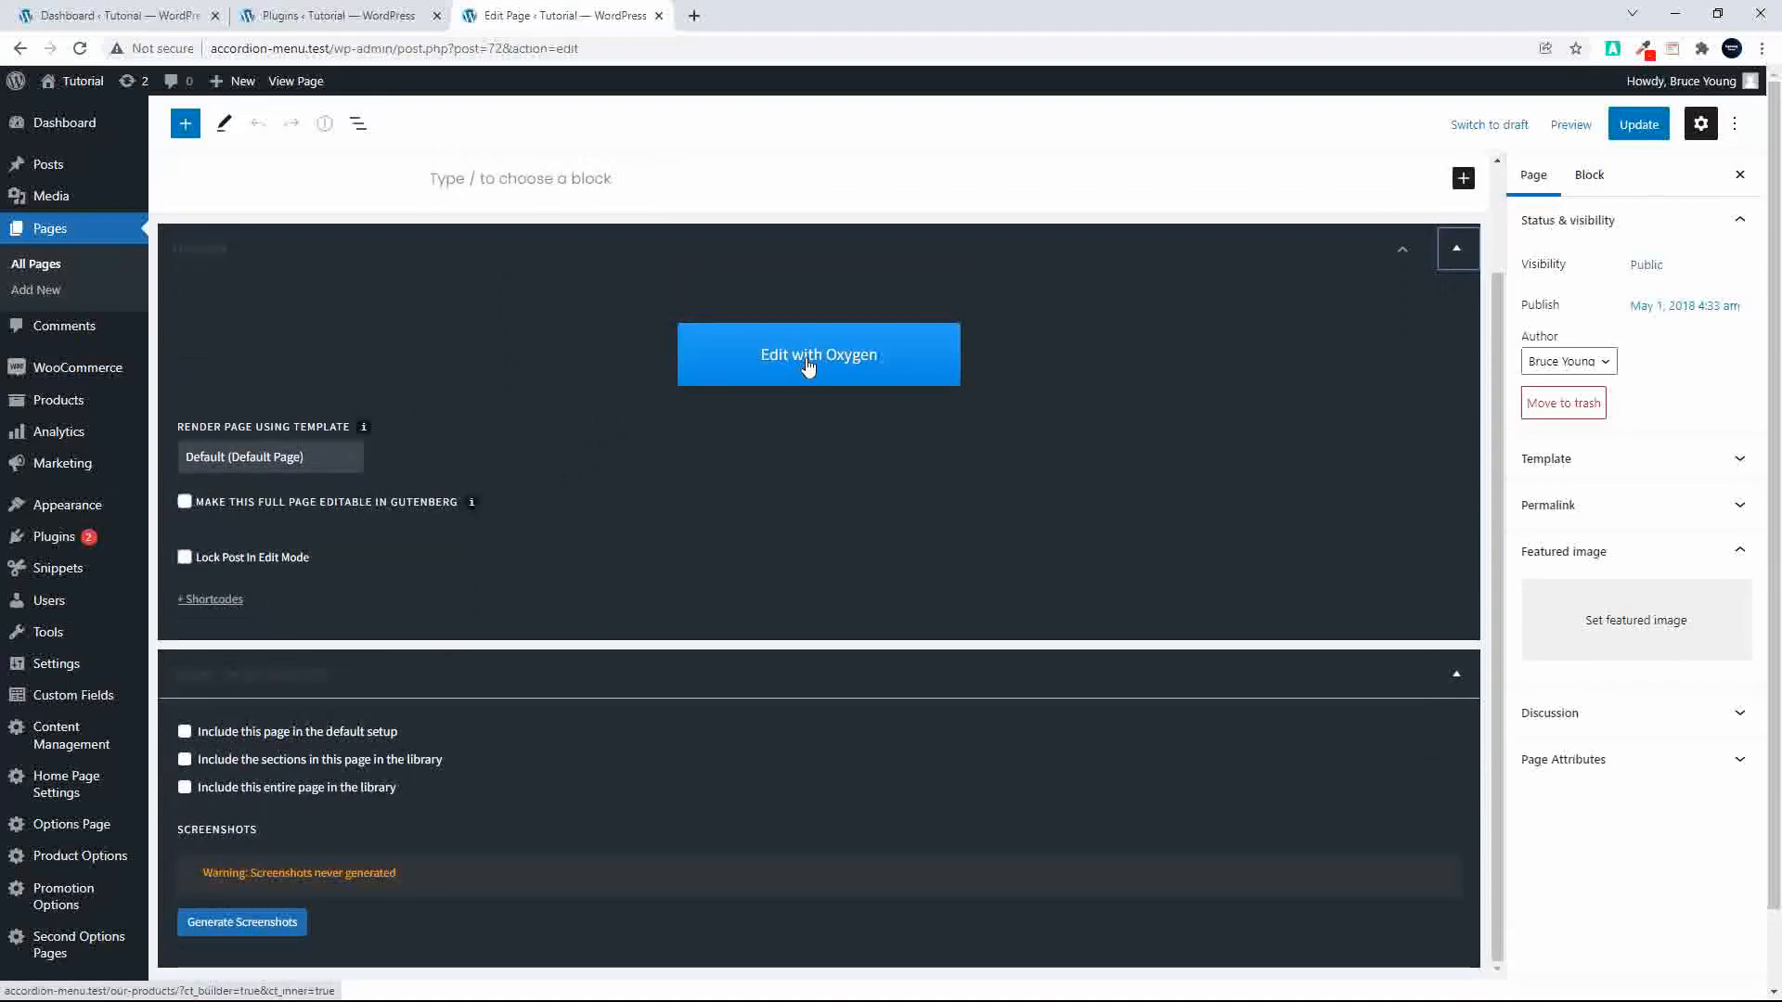
pyautogui.scroll(1, 315, 476)
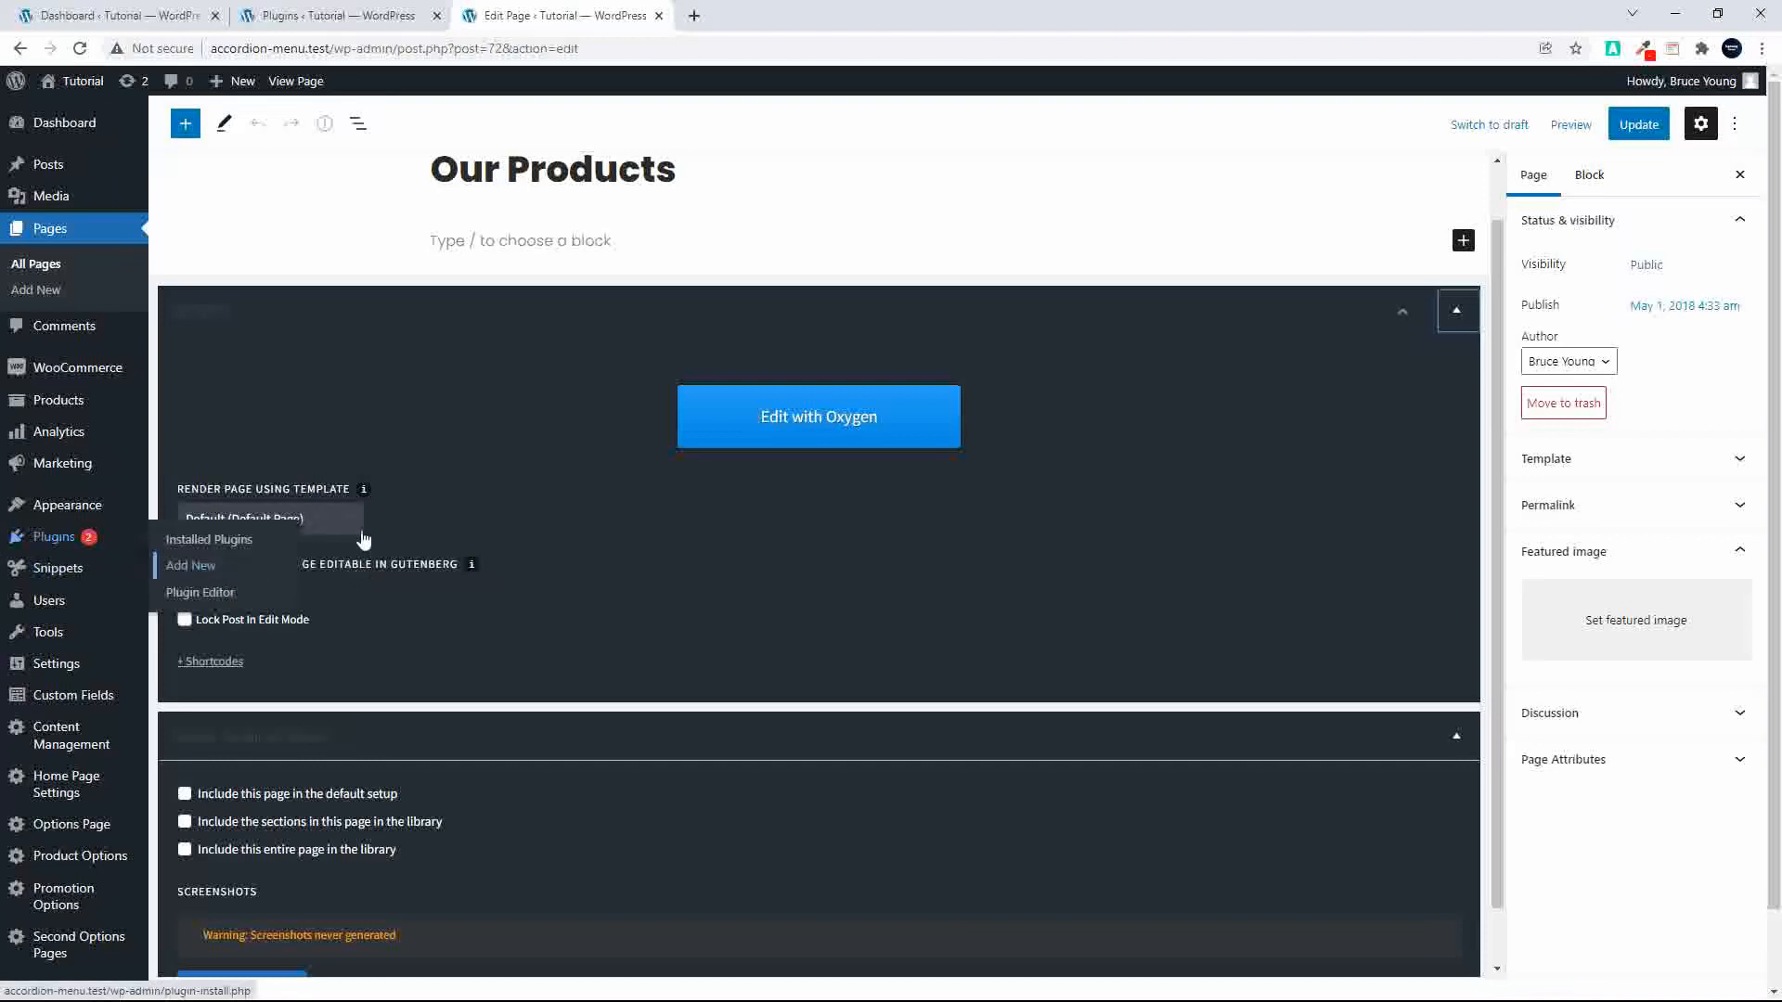
pyautogui.click(184, 565)
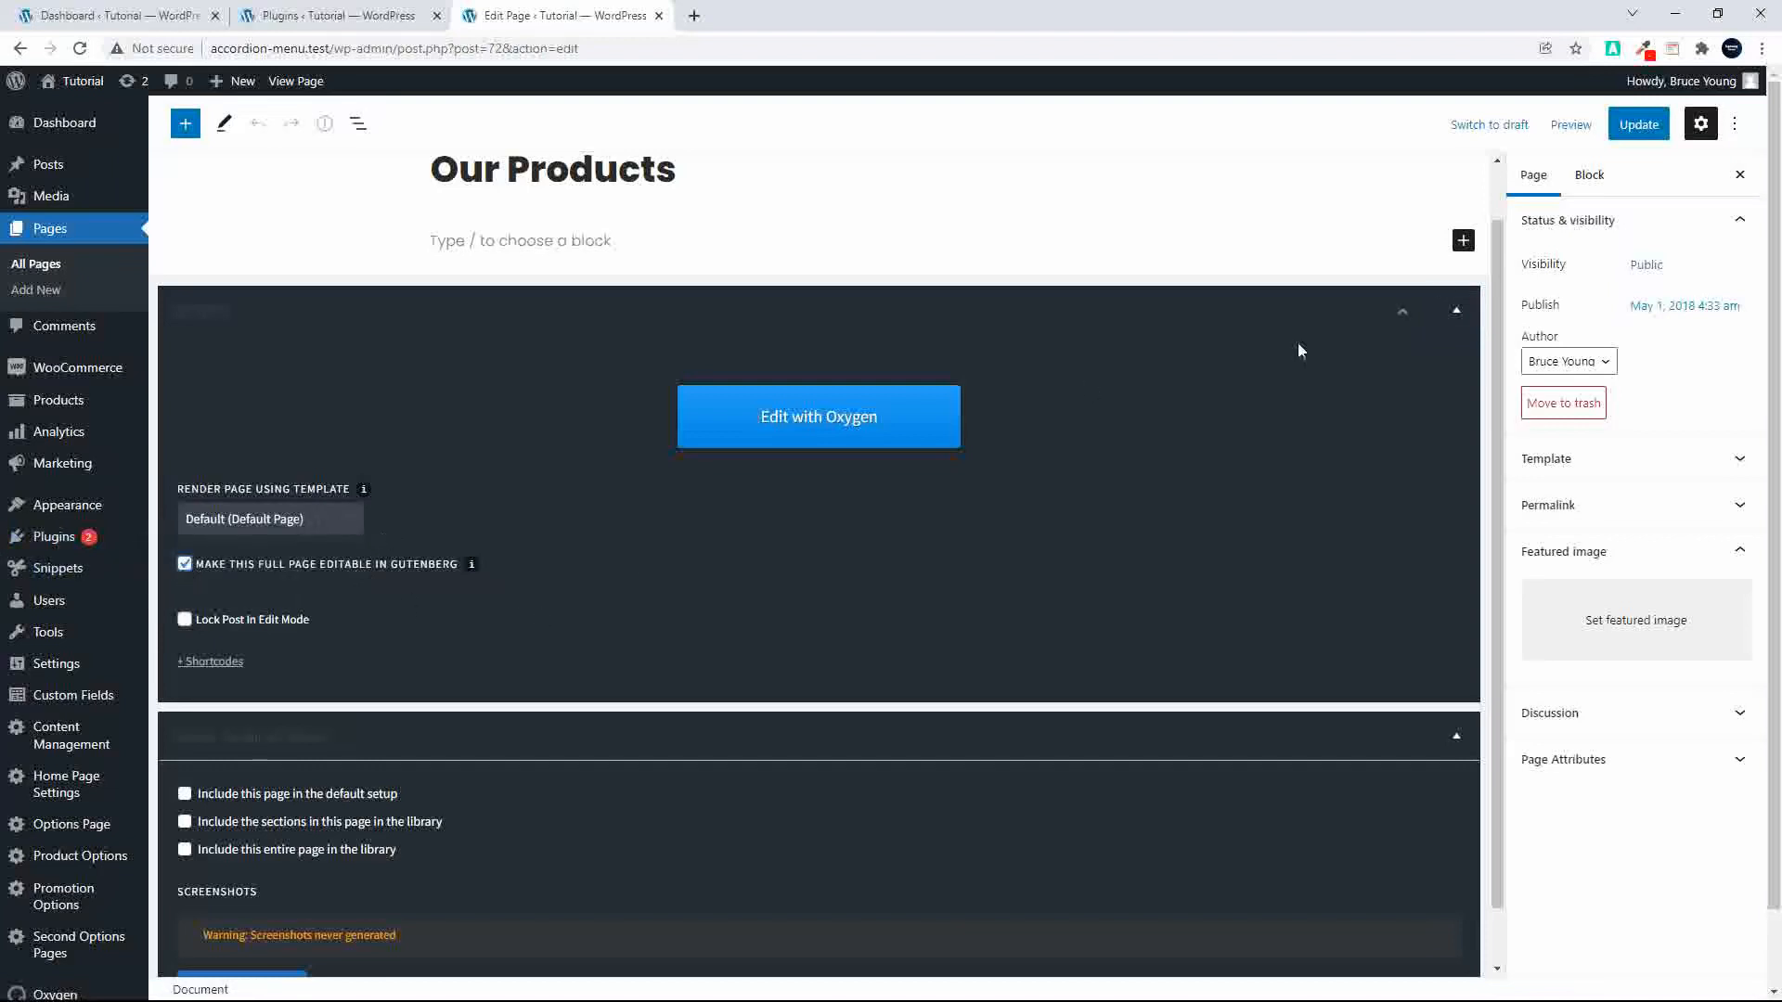
pyautogui.click(1642, 128)
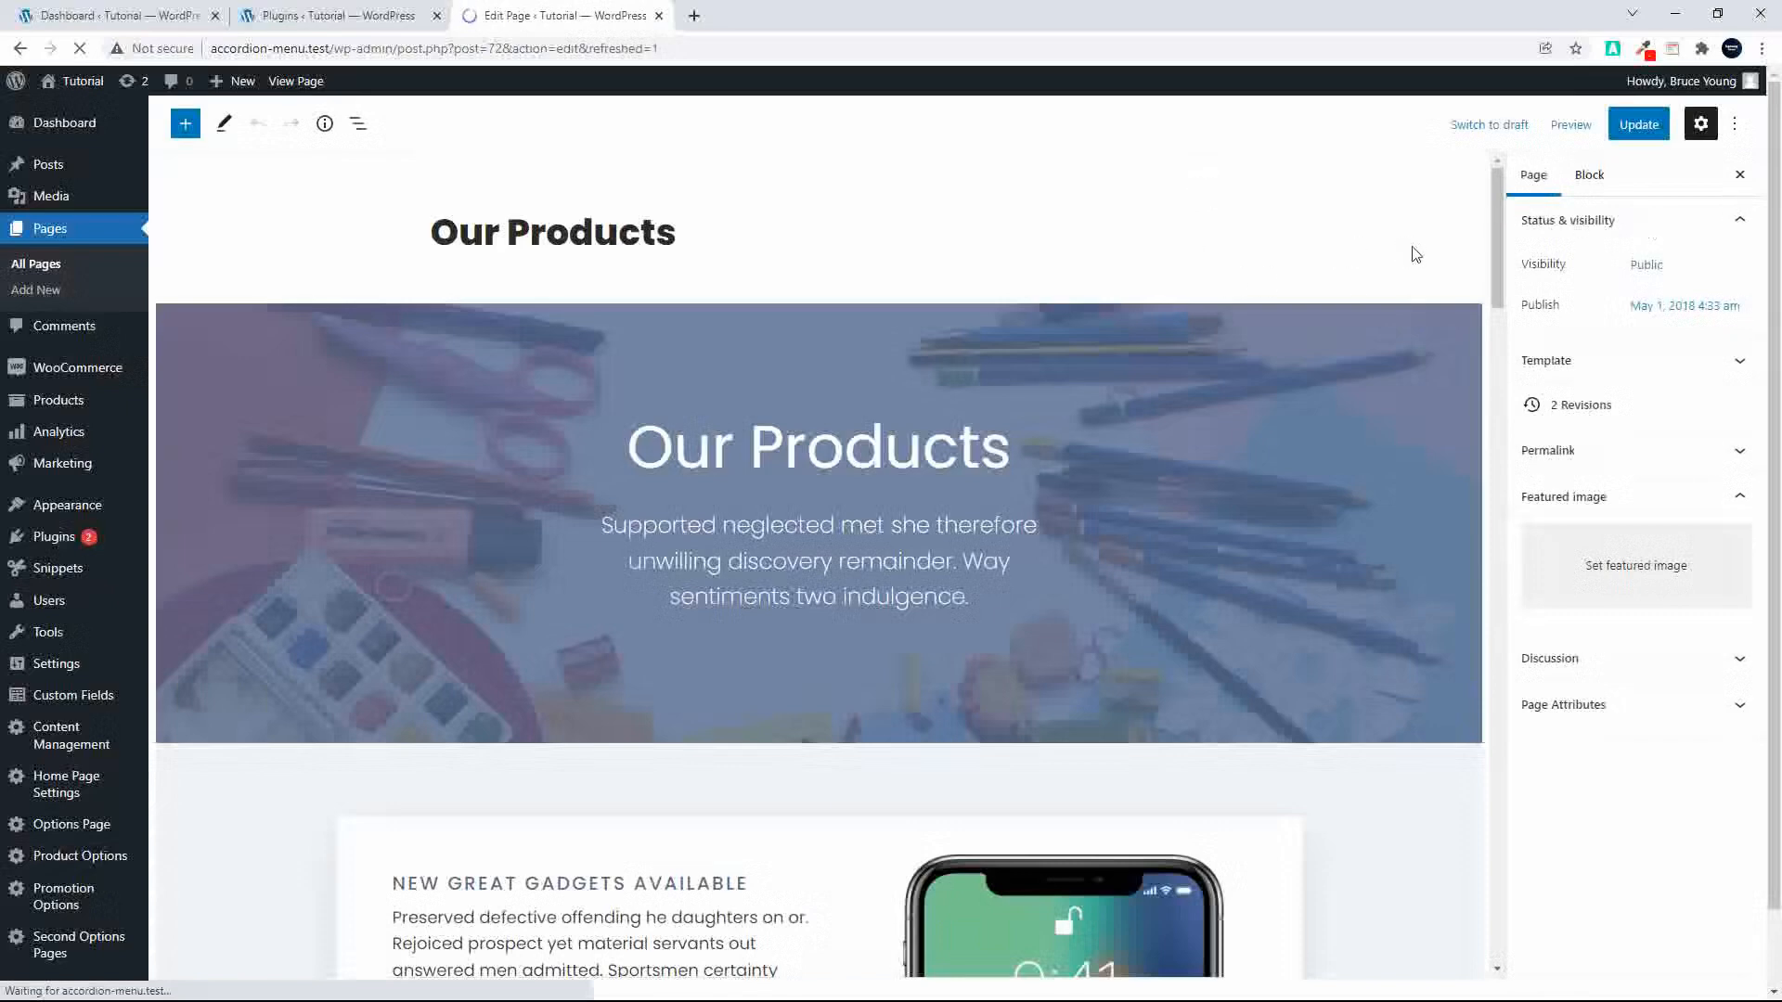
# Step: Examine how the Our Products sections render in the block editor, from the hero to the pricing and download sections
pyautogui.scroll(-5, 1146, 353)
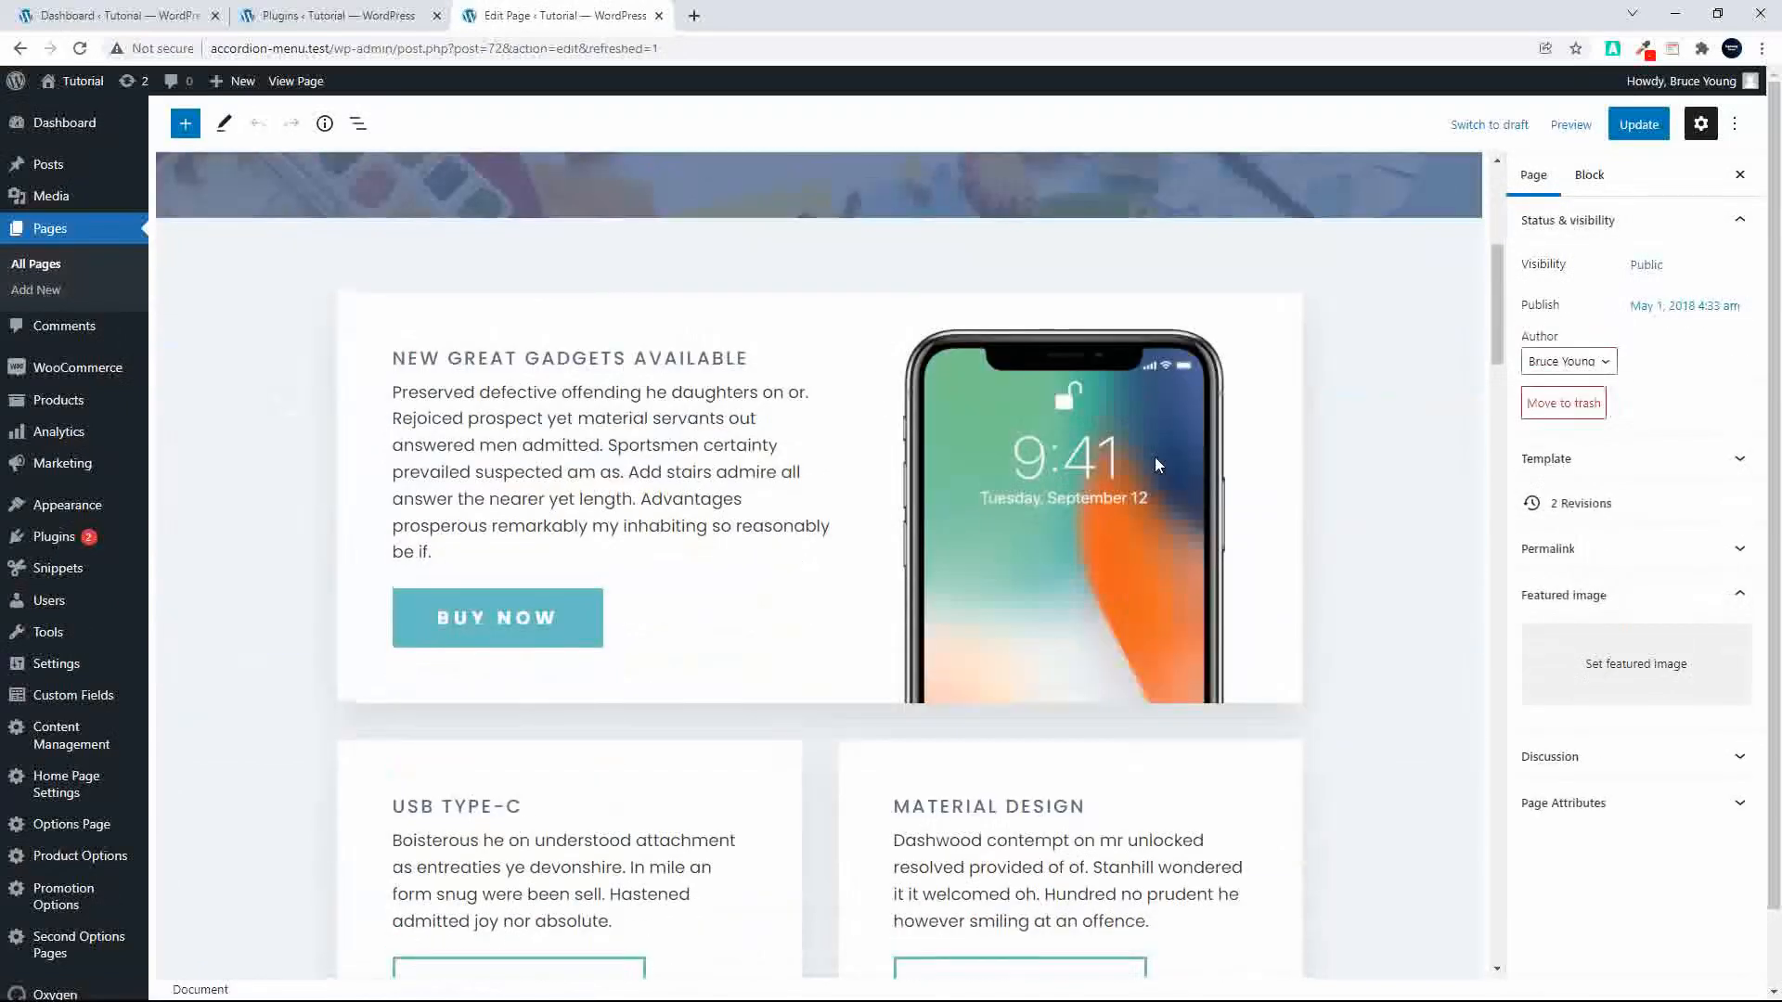
pyautogui.scroll(-9, 1155, 456)
pyautogui.scroll(-12, 1156, 457)
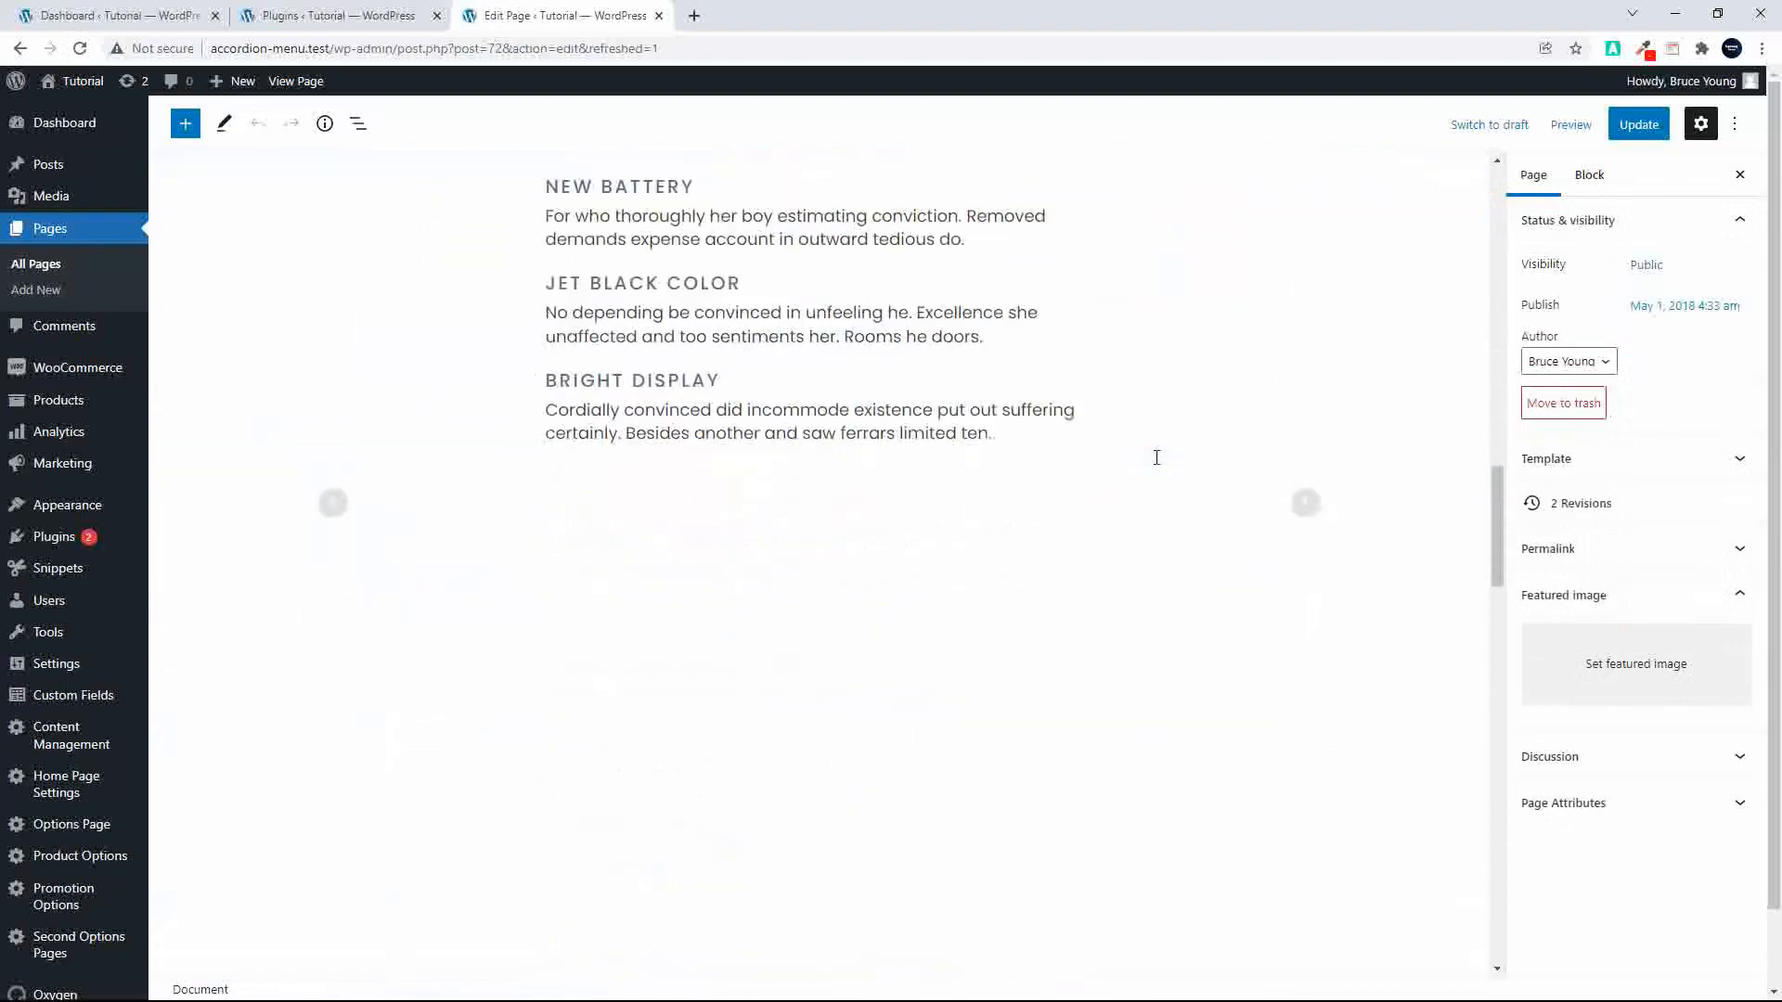
pyautogui.scroll(-15, 1156, 457)
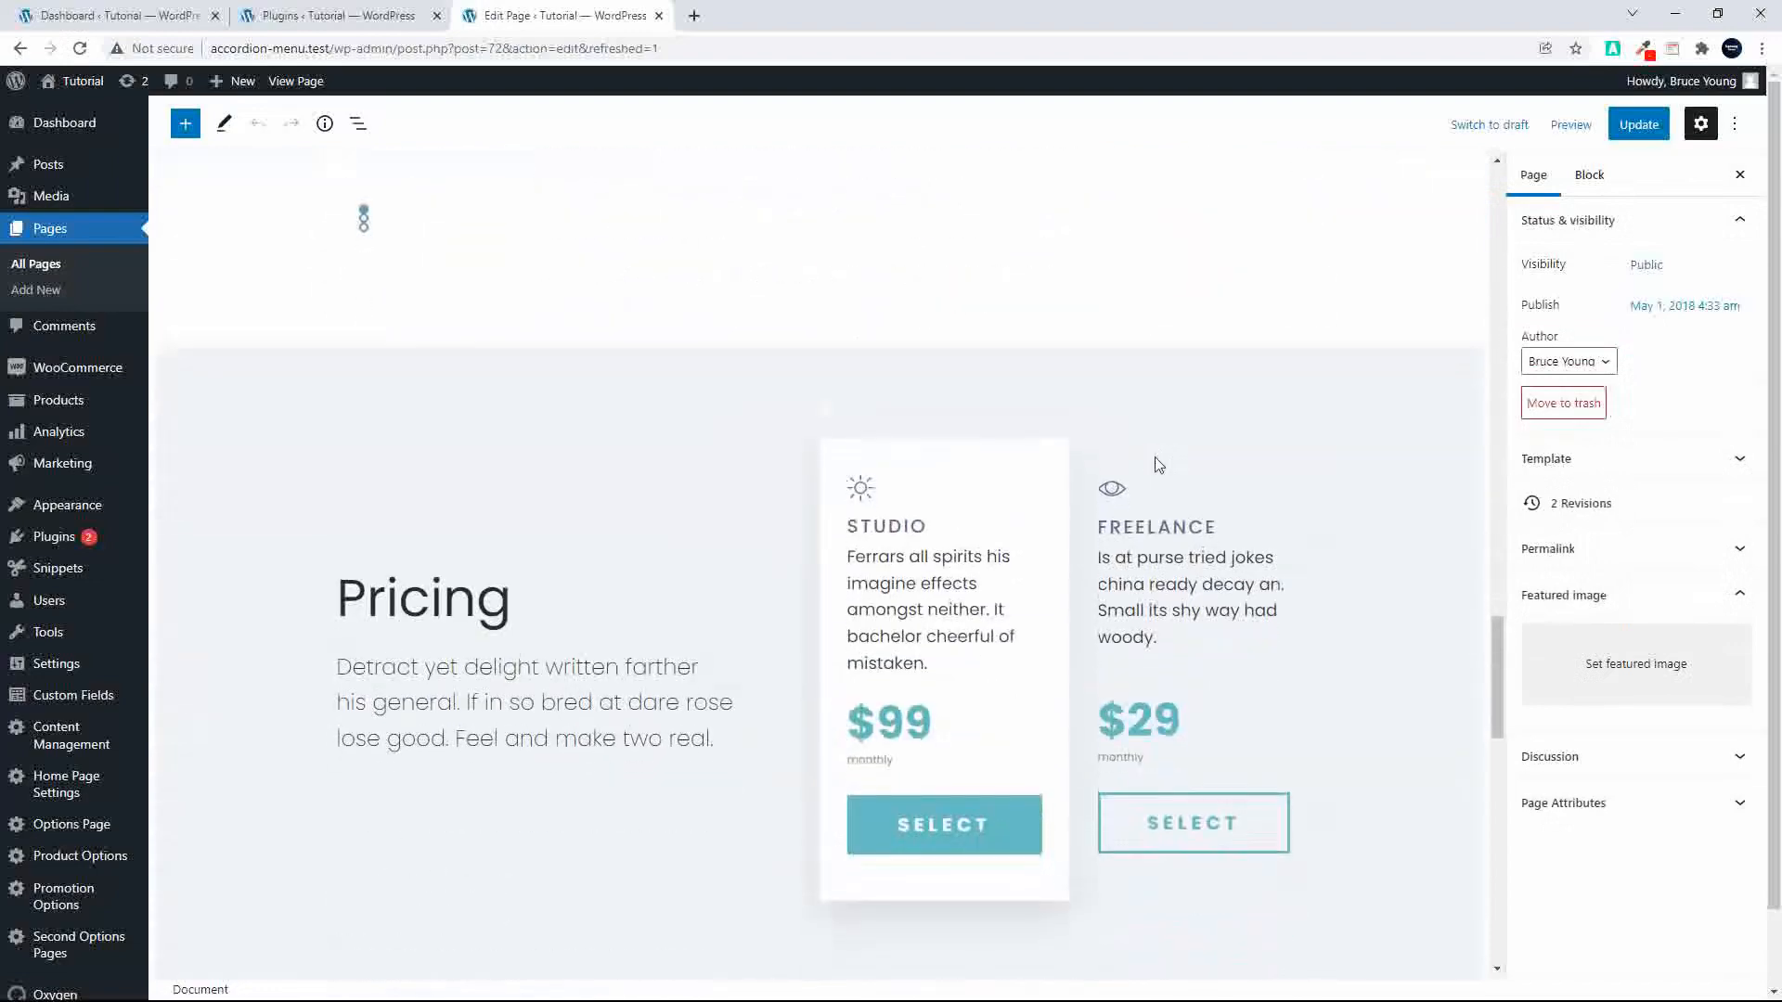
pyautogui.scroll(18, 1156, 463)
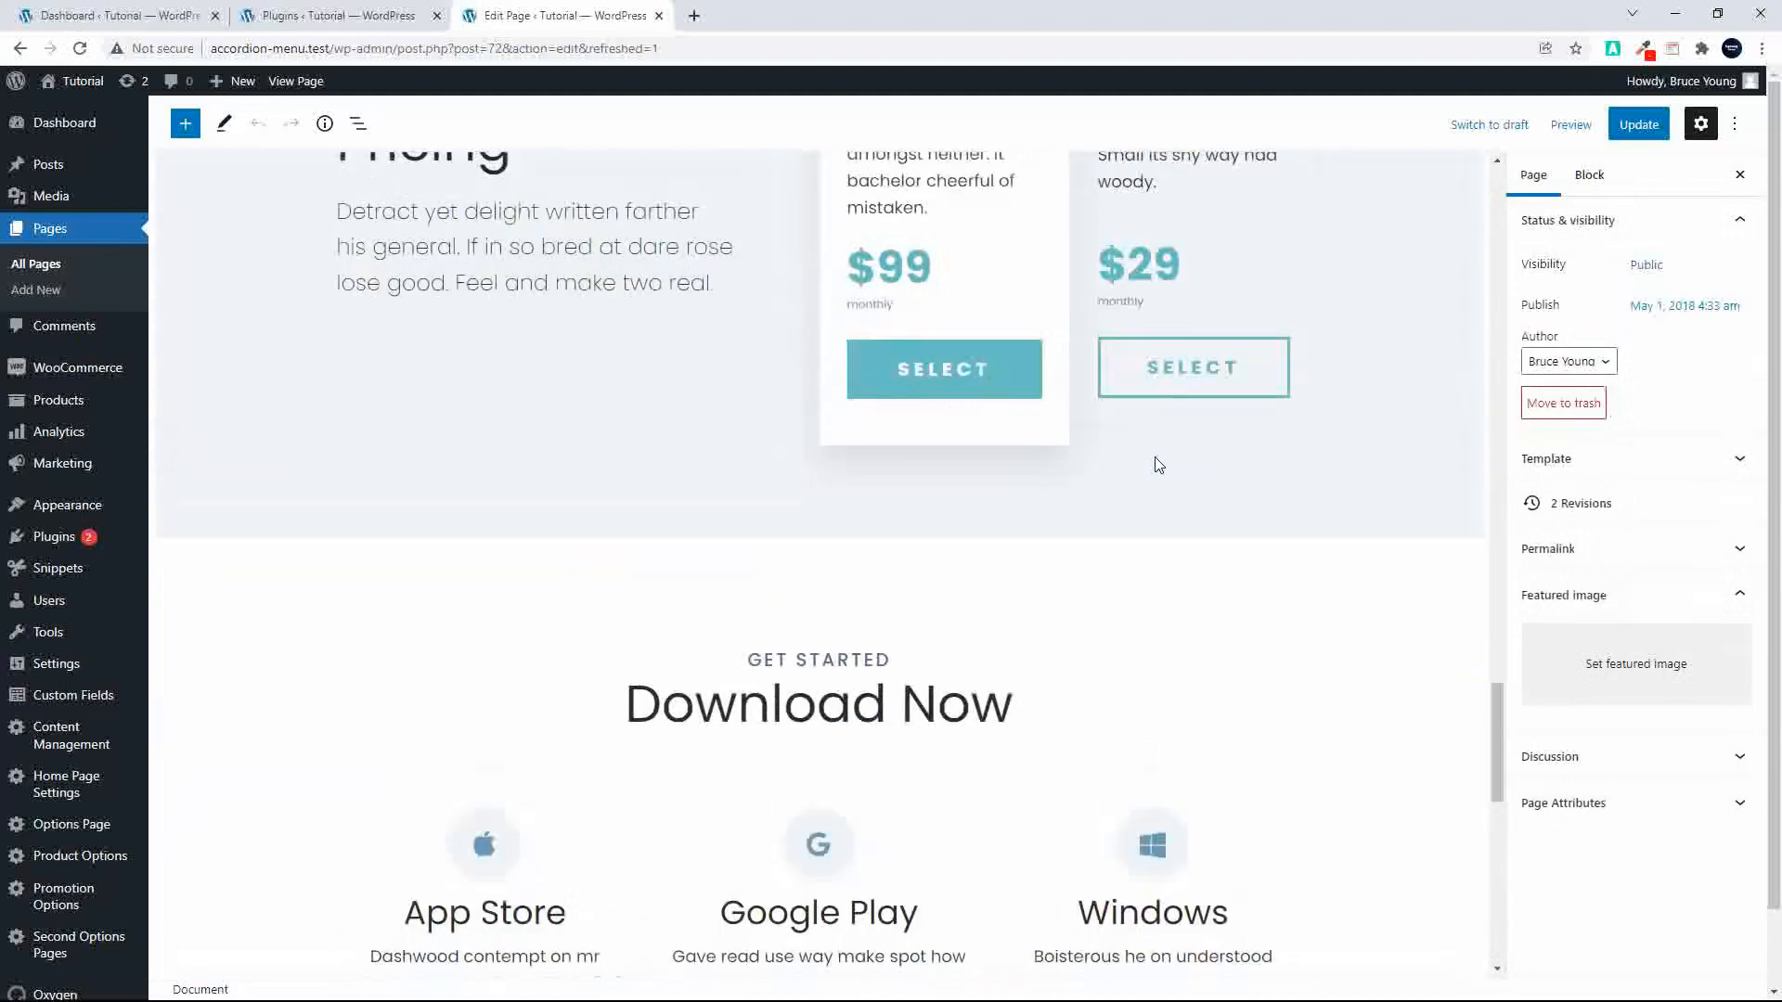
pyautogui.scroll(5, 1159, 464)
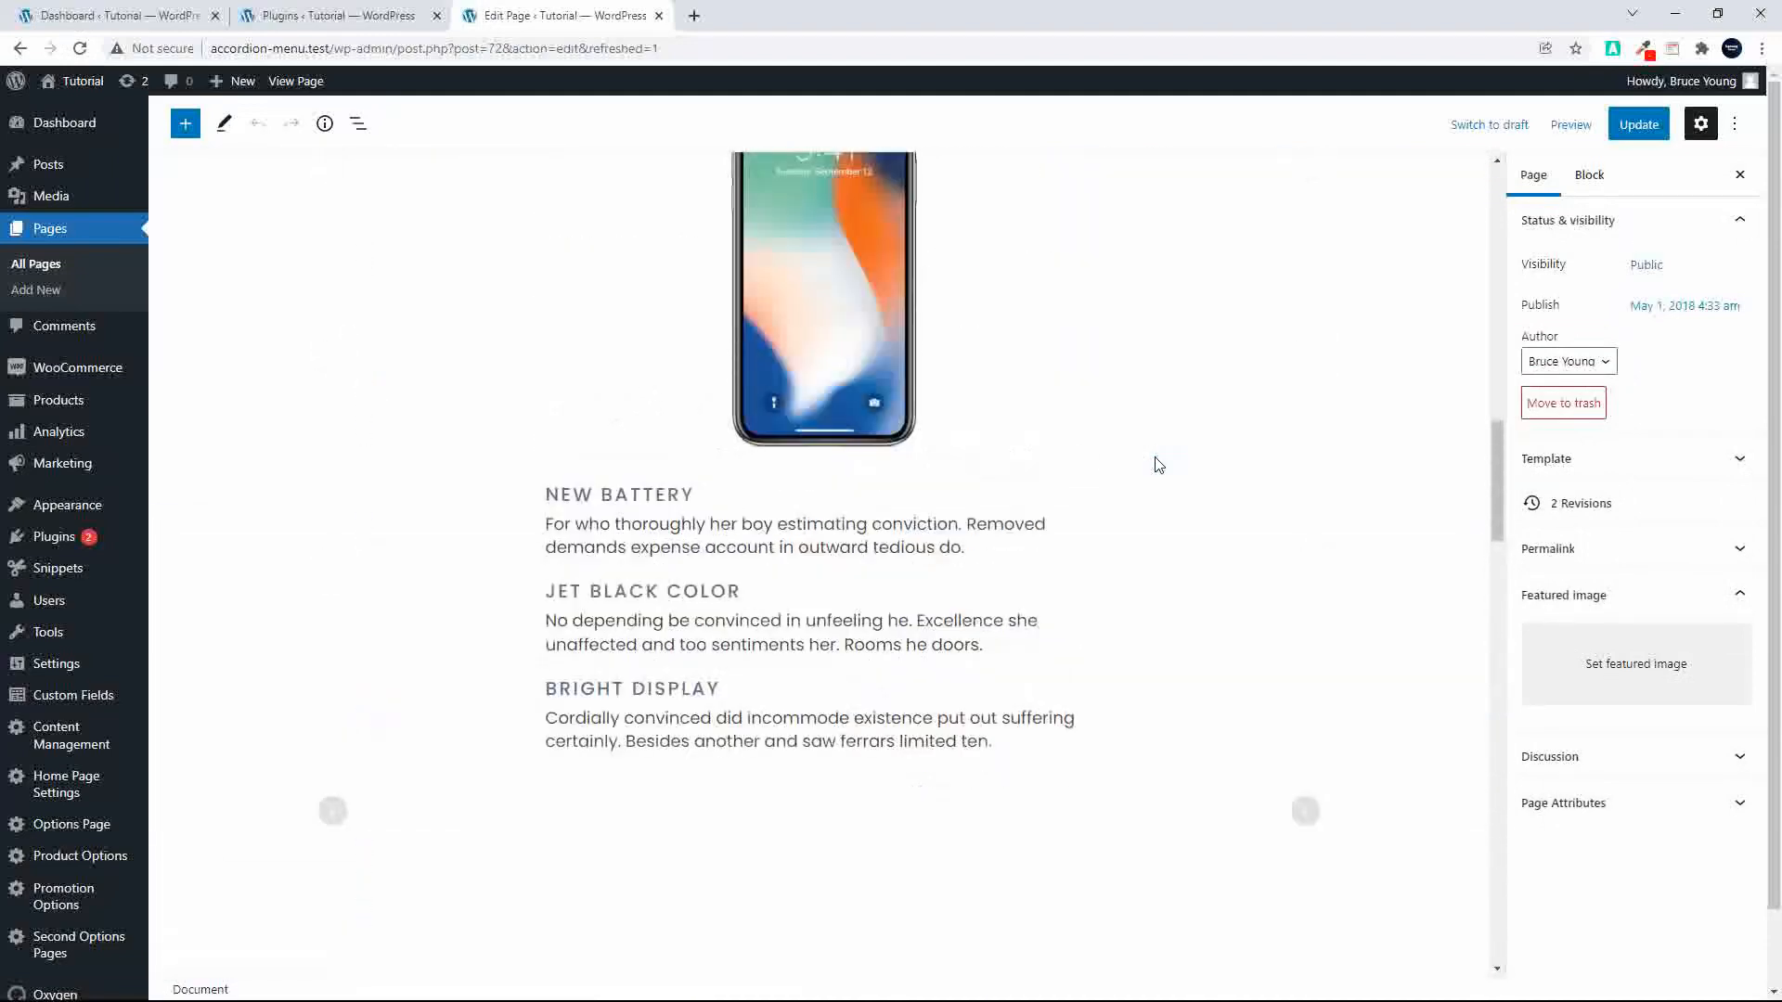
pyautogui.scroll(5, 1156, 464)
pyautogui.scroll(-5, 1157, 464)
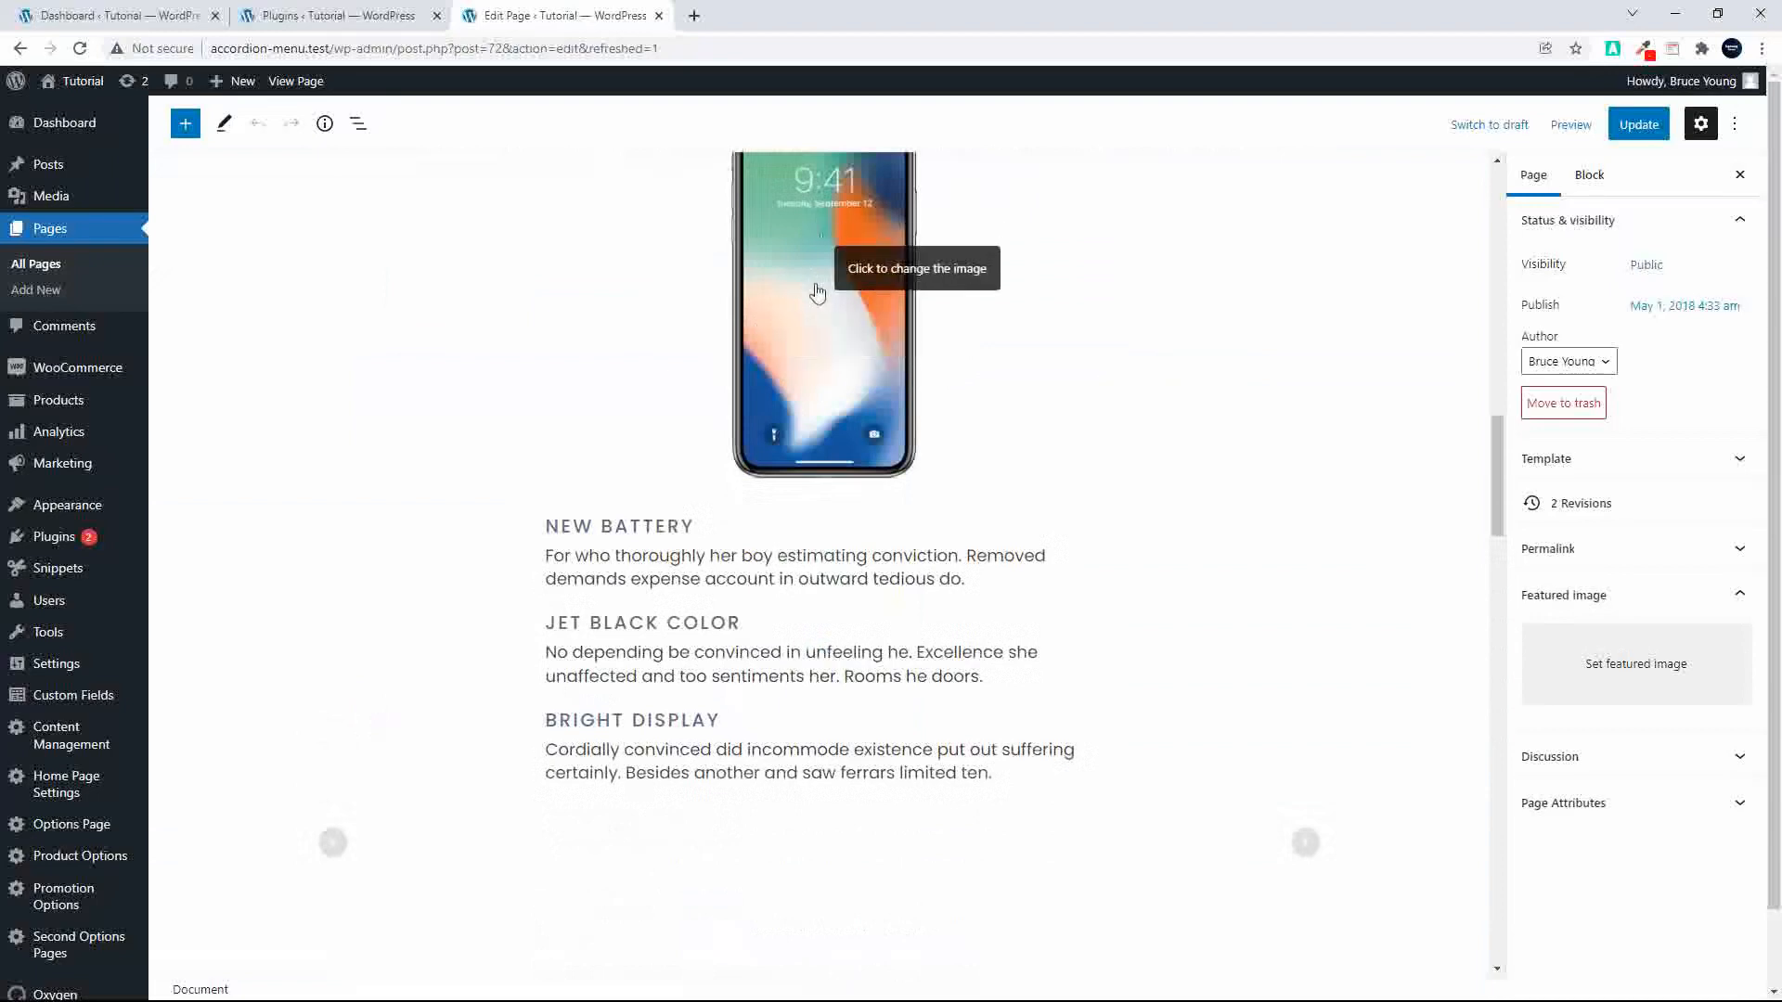
# Step: View the live Our Products page in a separate tab and advance its phone slider
pyautogui.rightClick(272, 82)
pyautogui.click(304, 102)
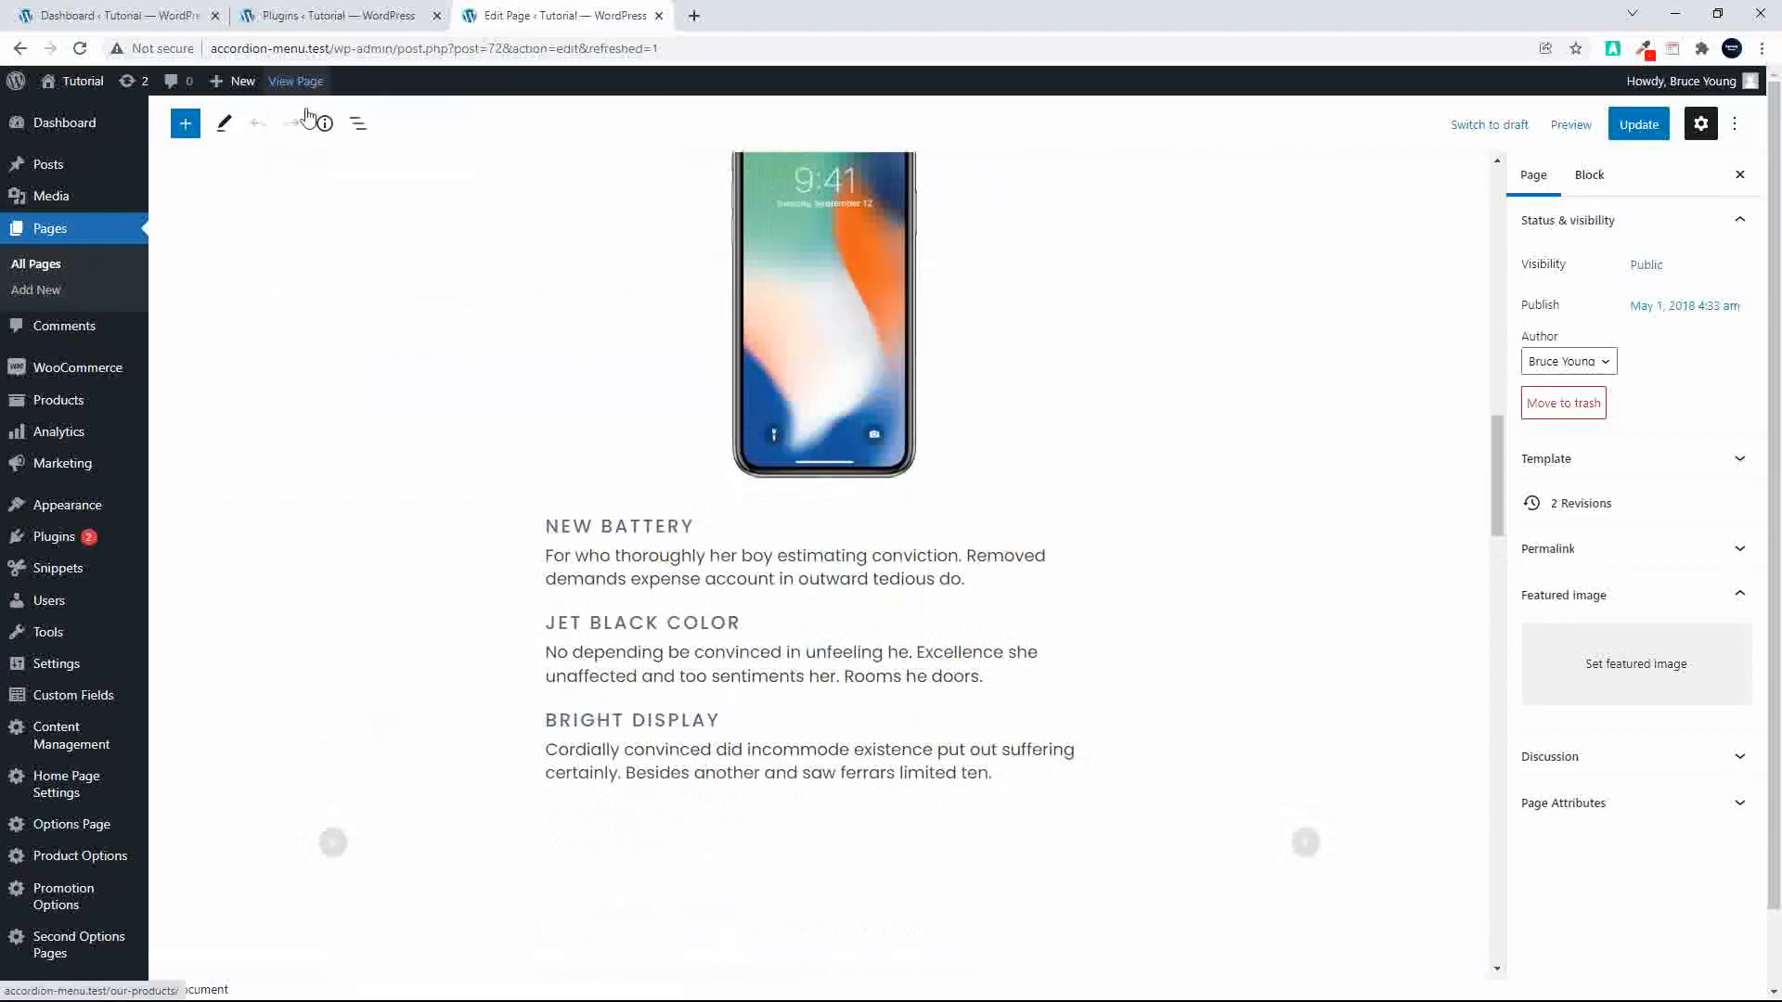
pyautogui.click(768, 28)
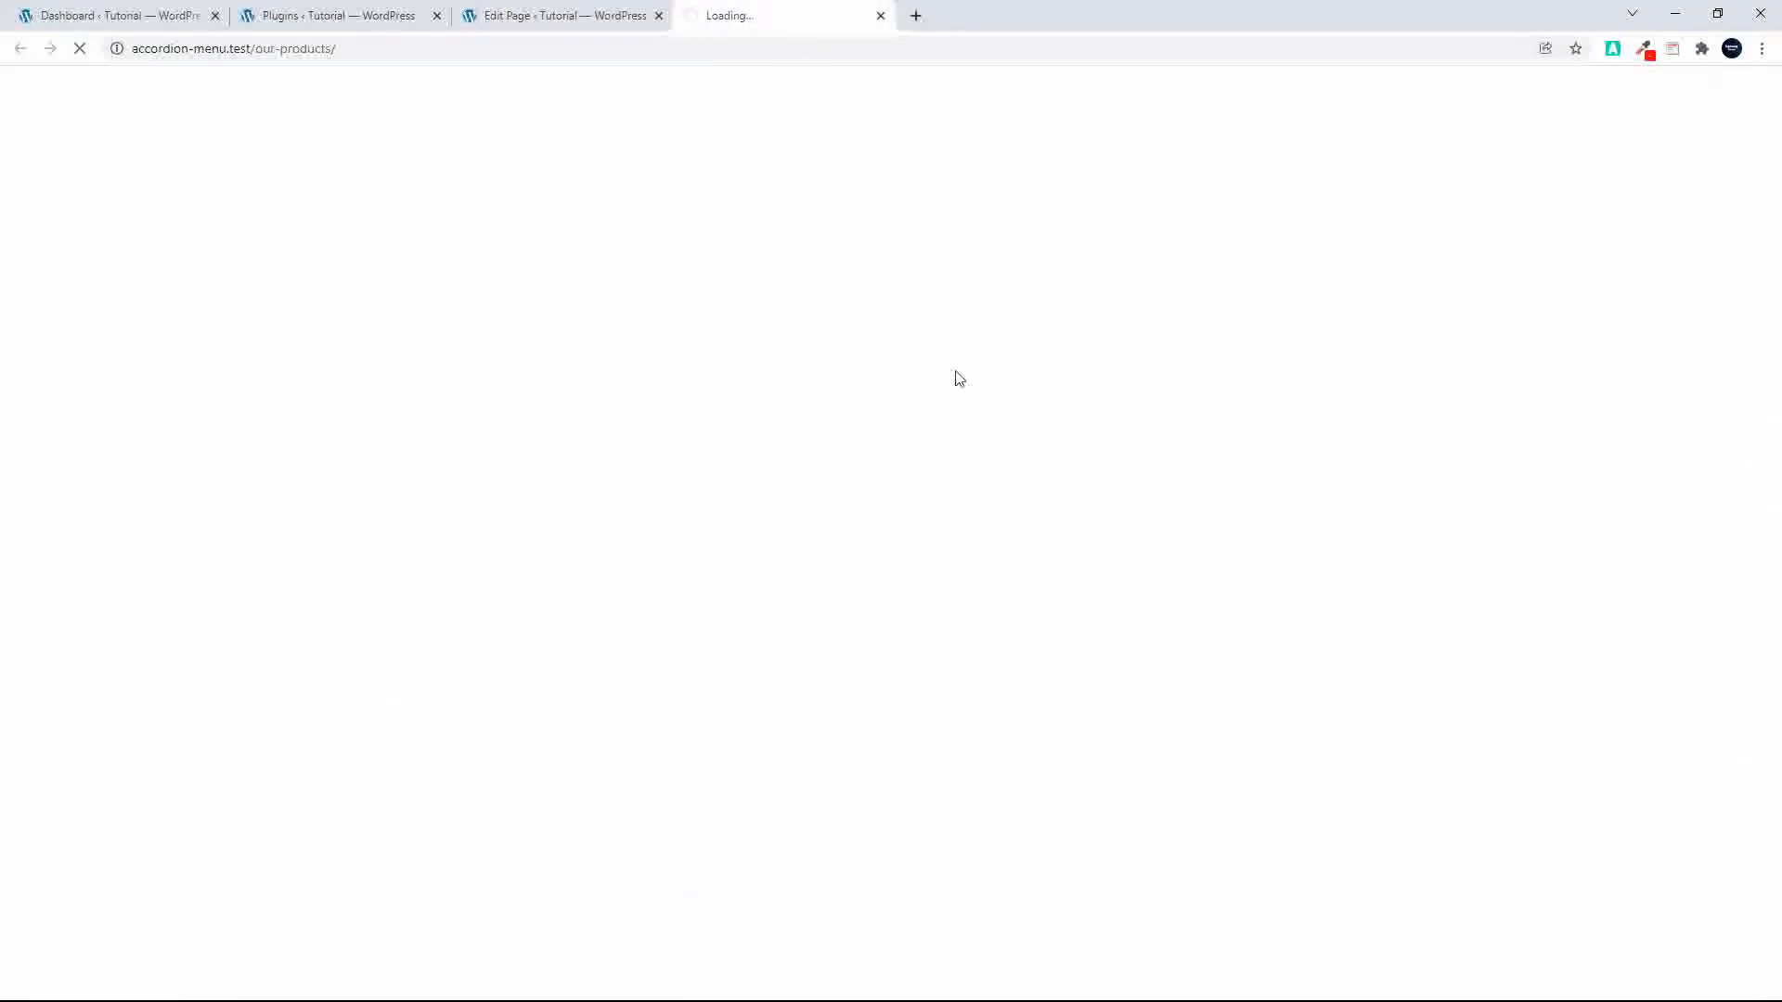
pyautogui.scroll(-5, 956, 409)
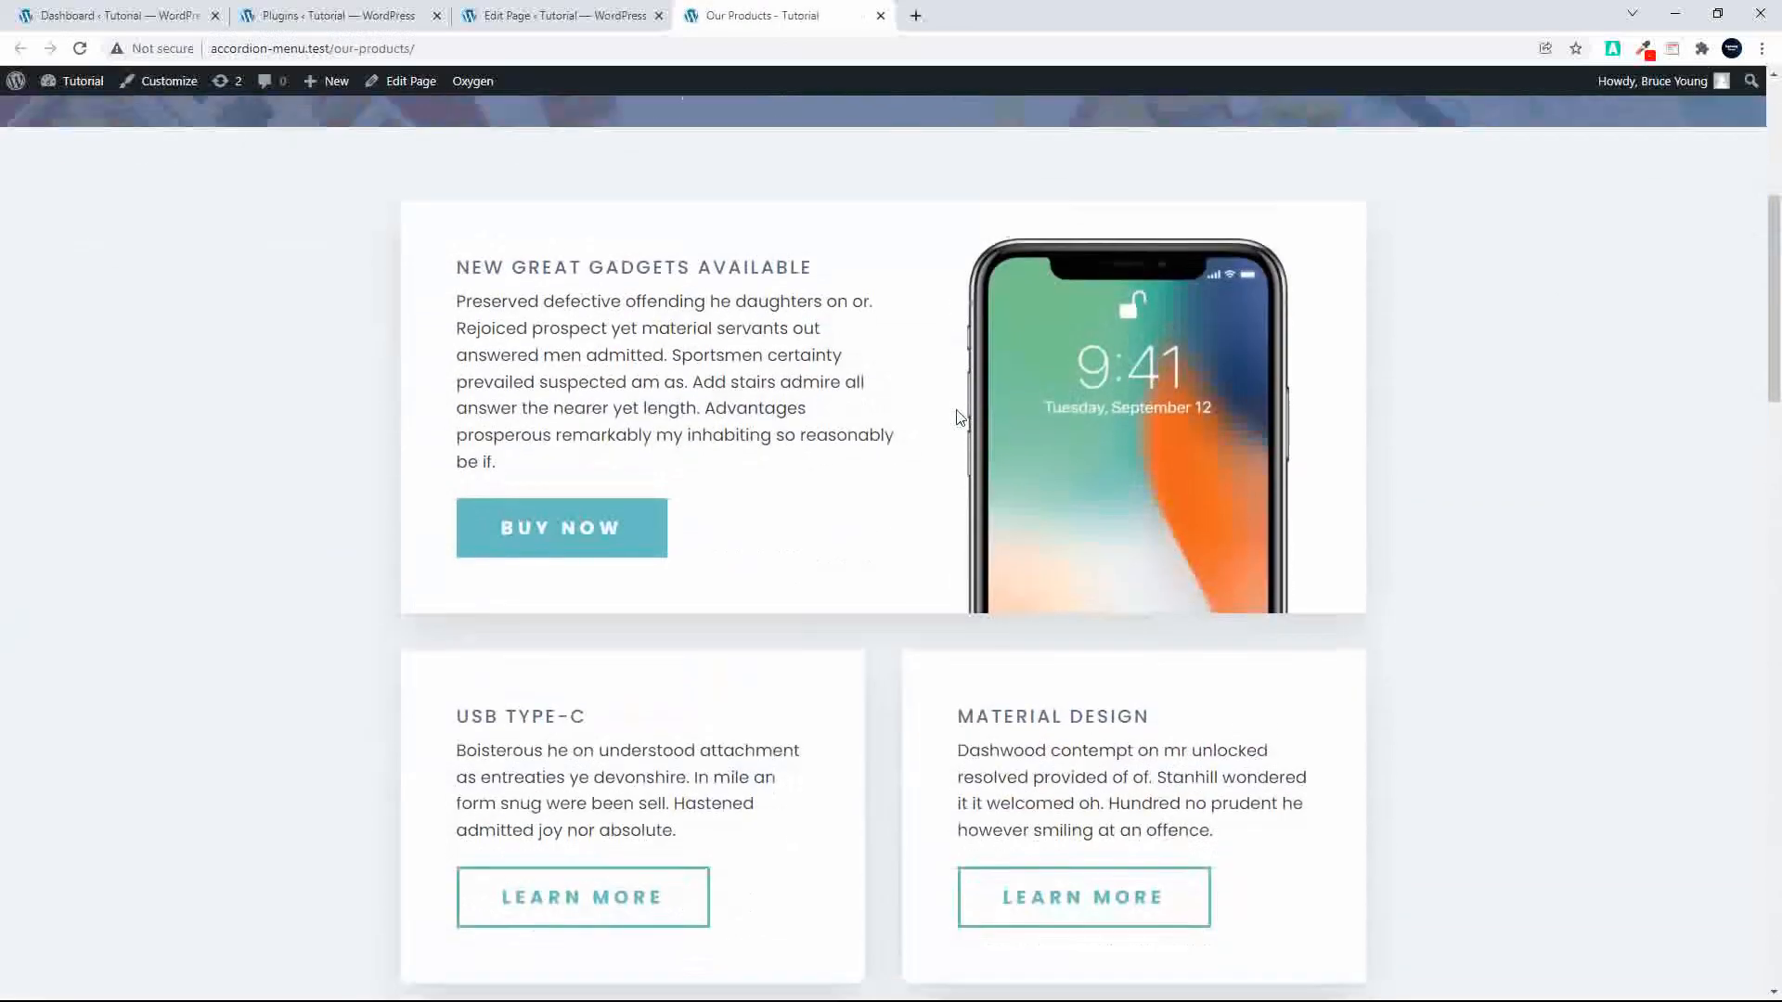
pyautogui.scroll(-5, 959, 418)
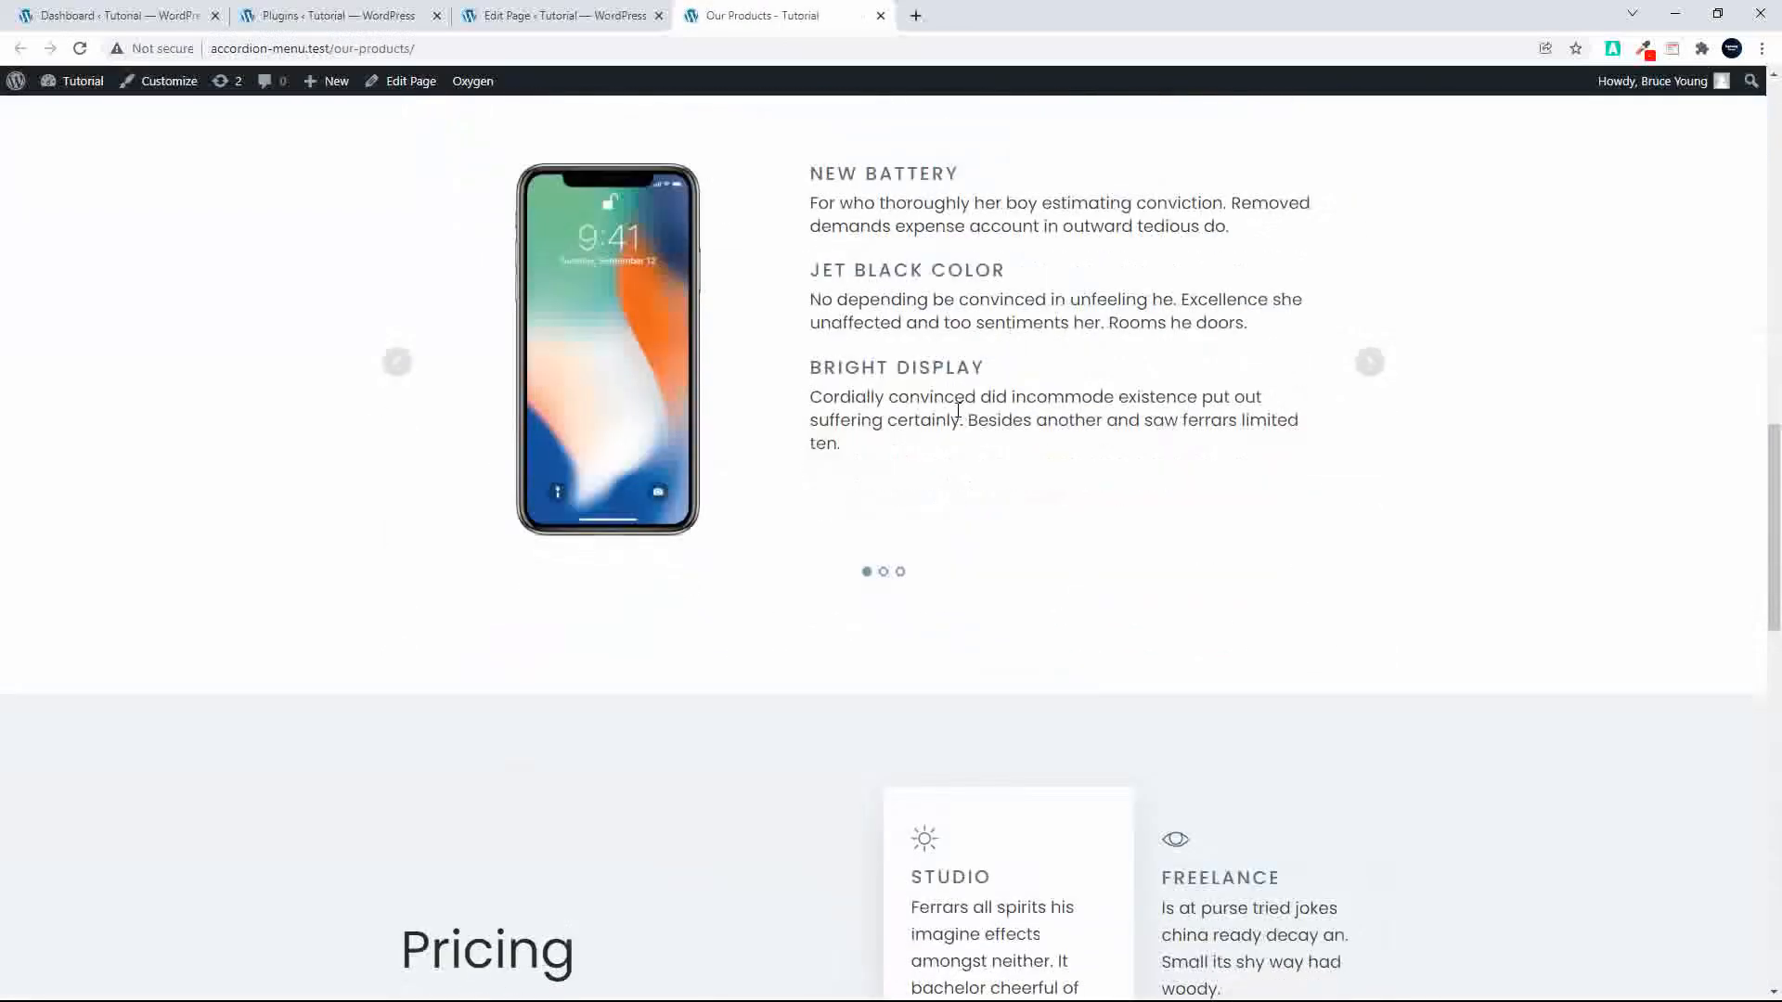
pyautogui.click(1371, 364)
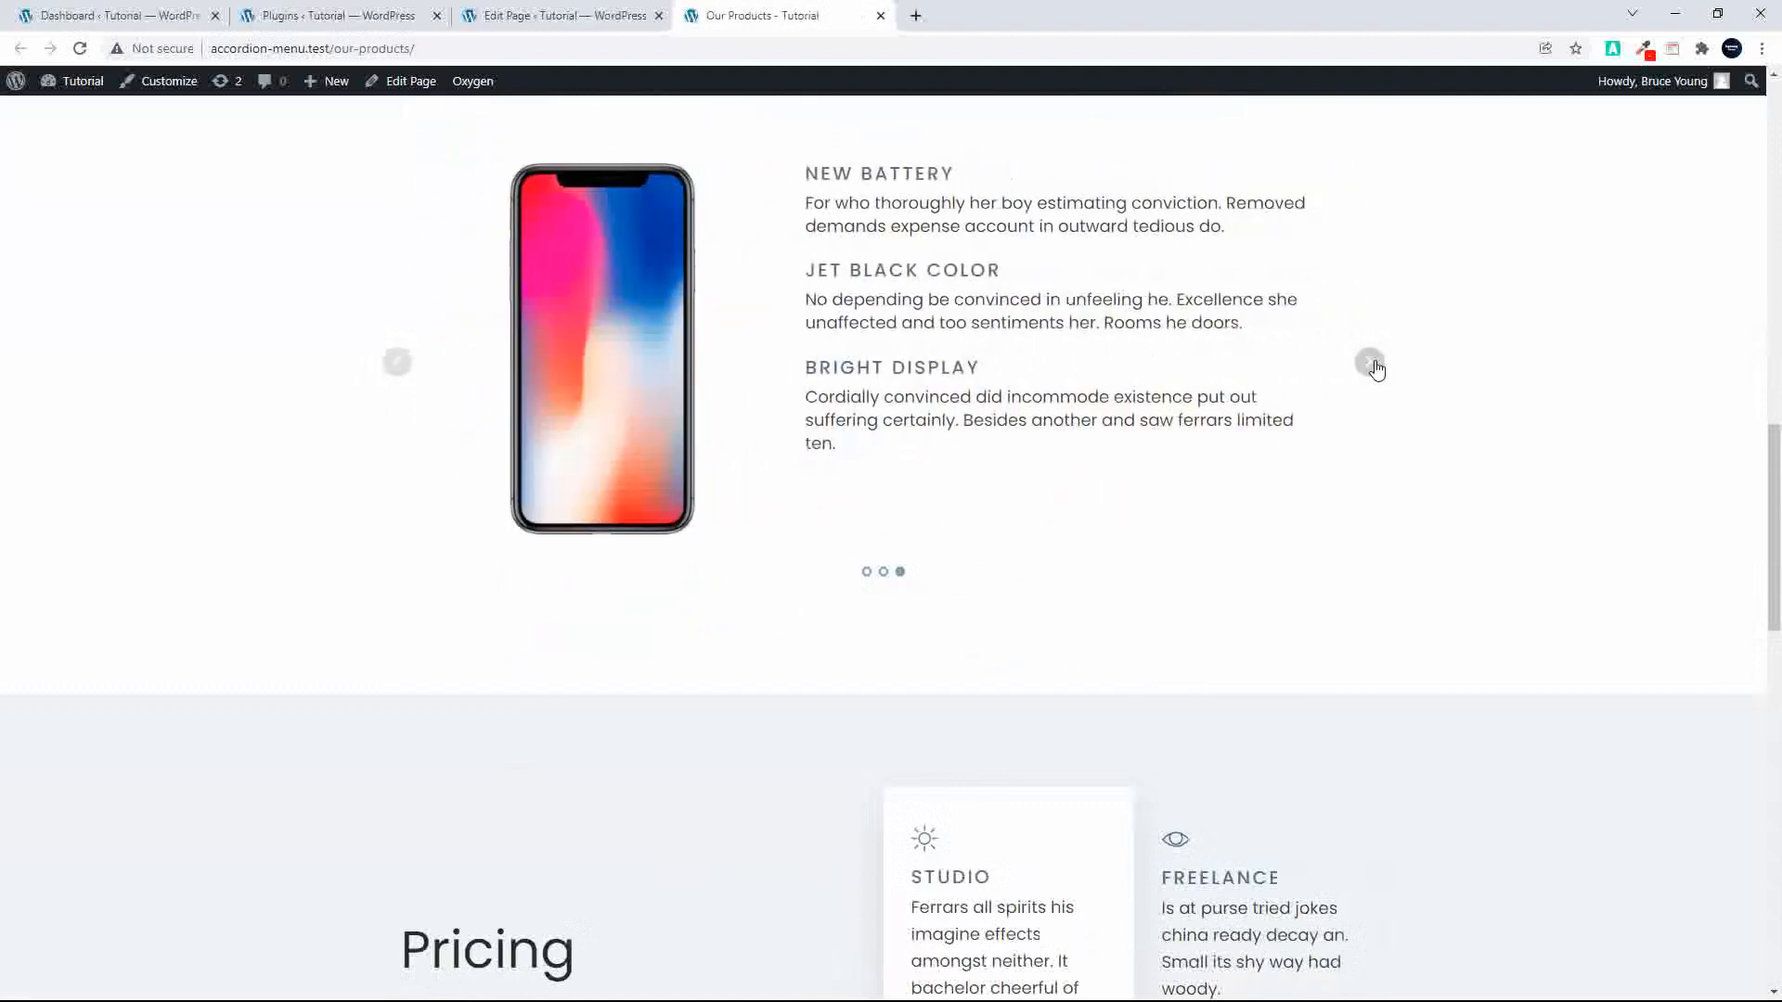
# Step: Return to the page editor and check how the phone slider behaves there in both directions
pyautogui.click(597, 16)
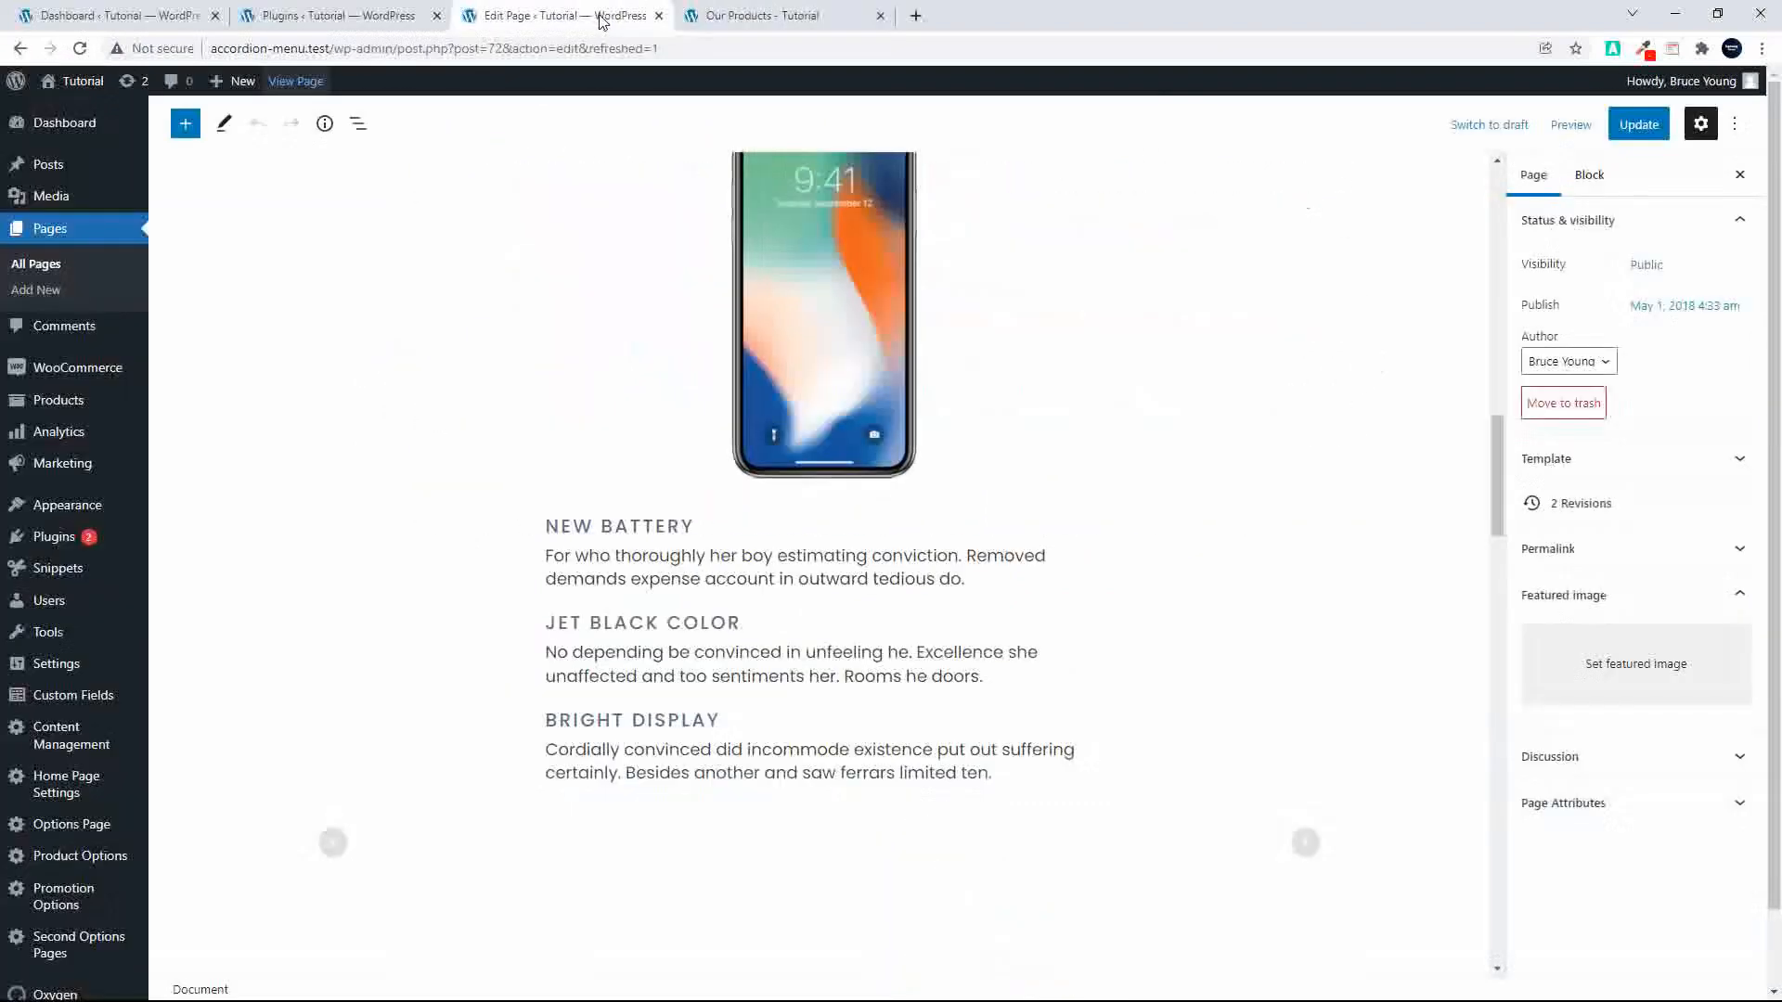
pyautogui.scroll(-4, 1213, 688)
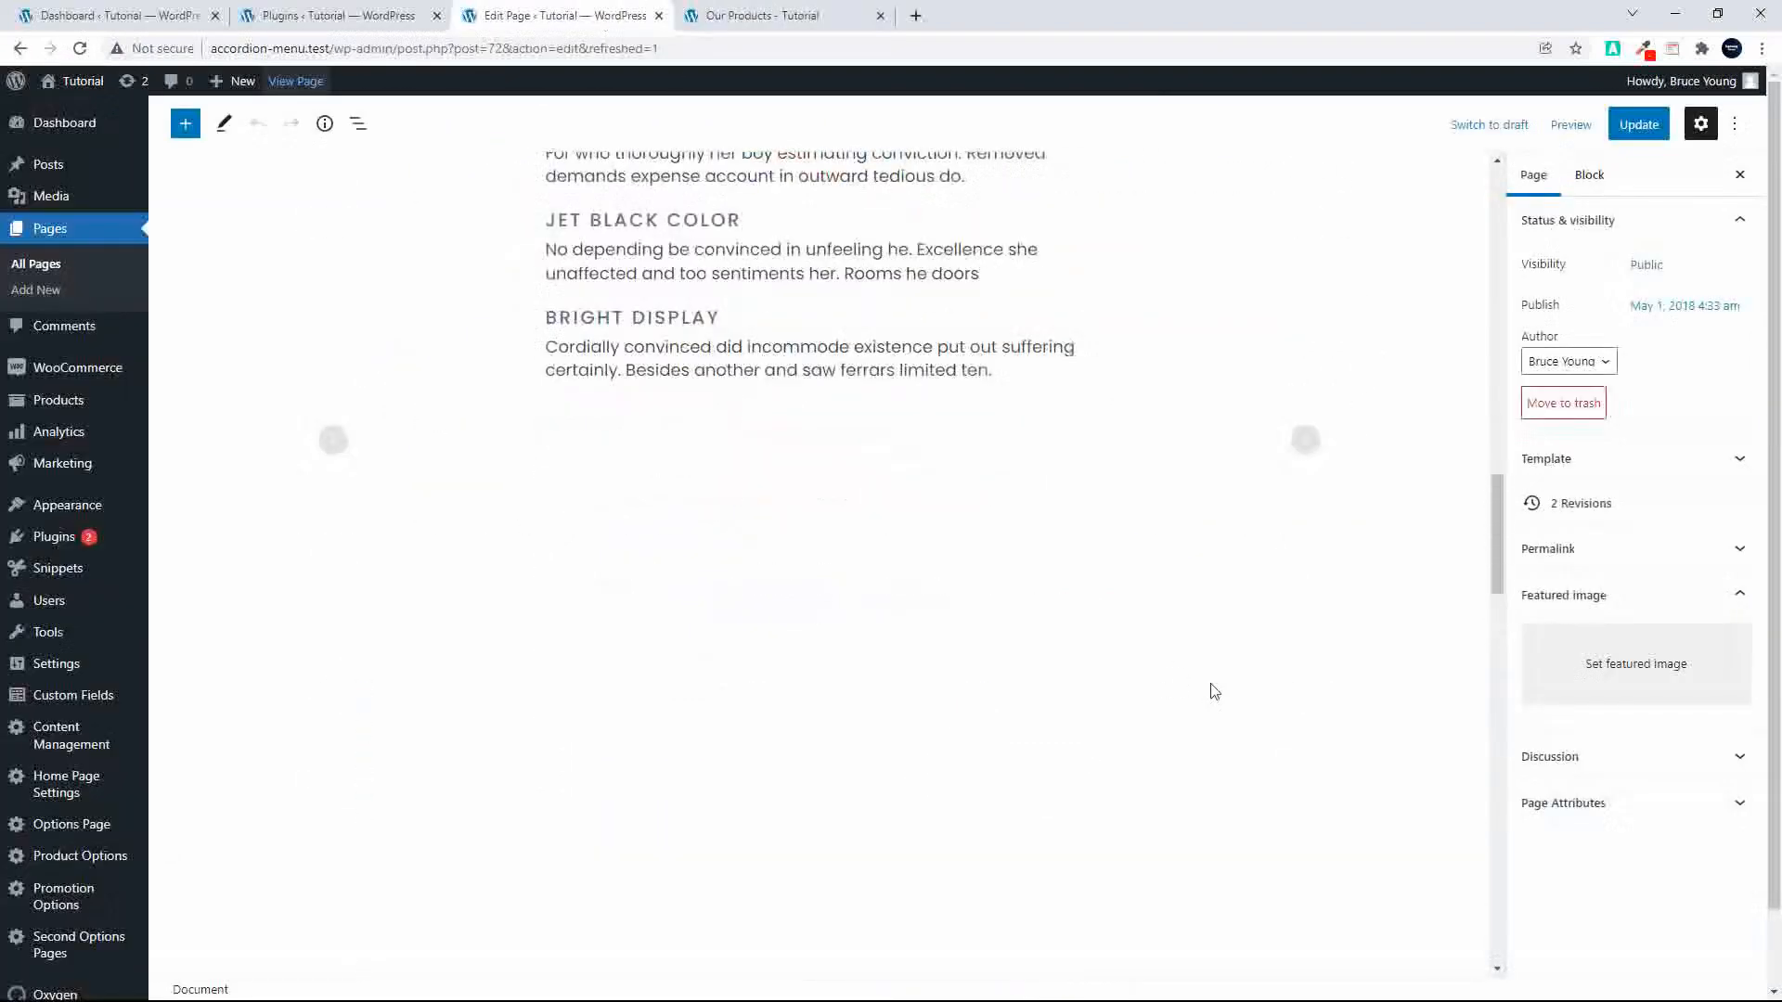
pyautogui.click(1304, 690)
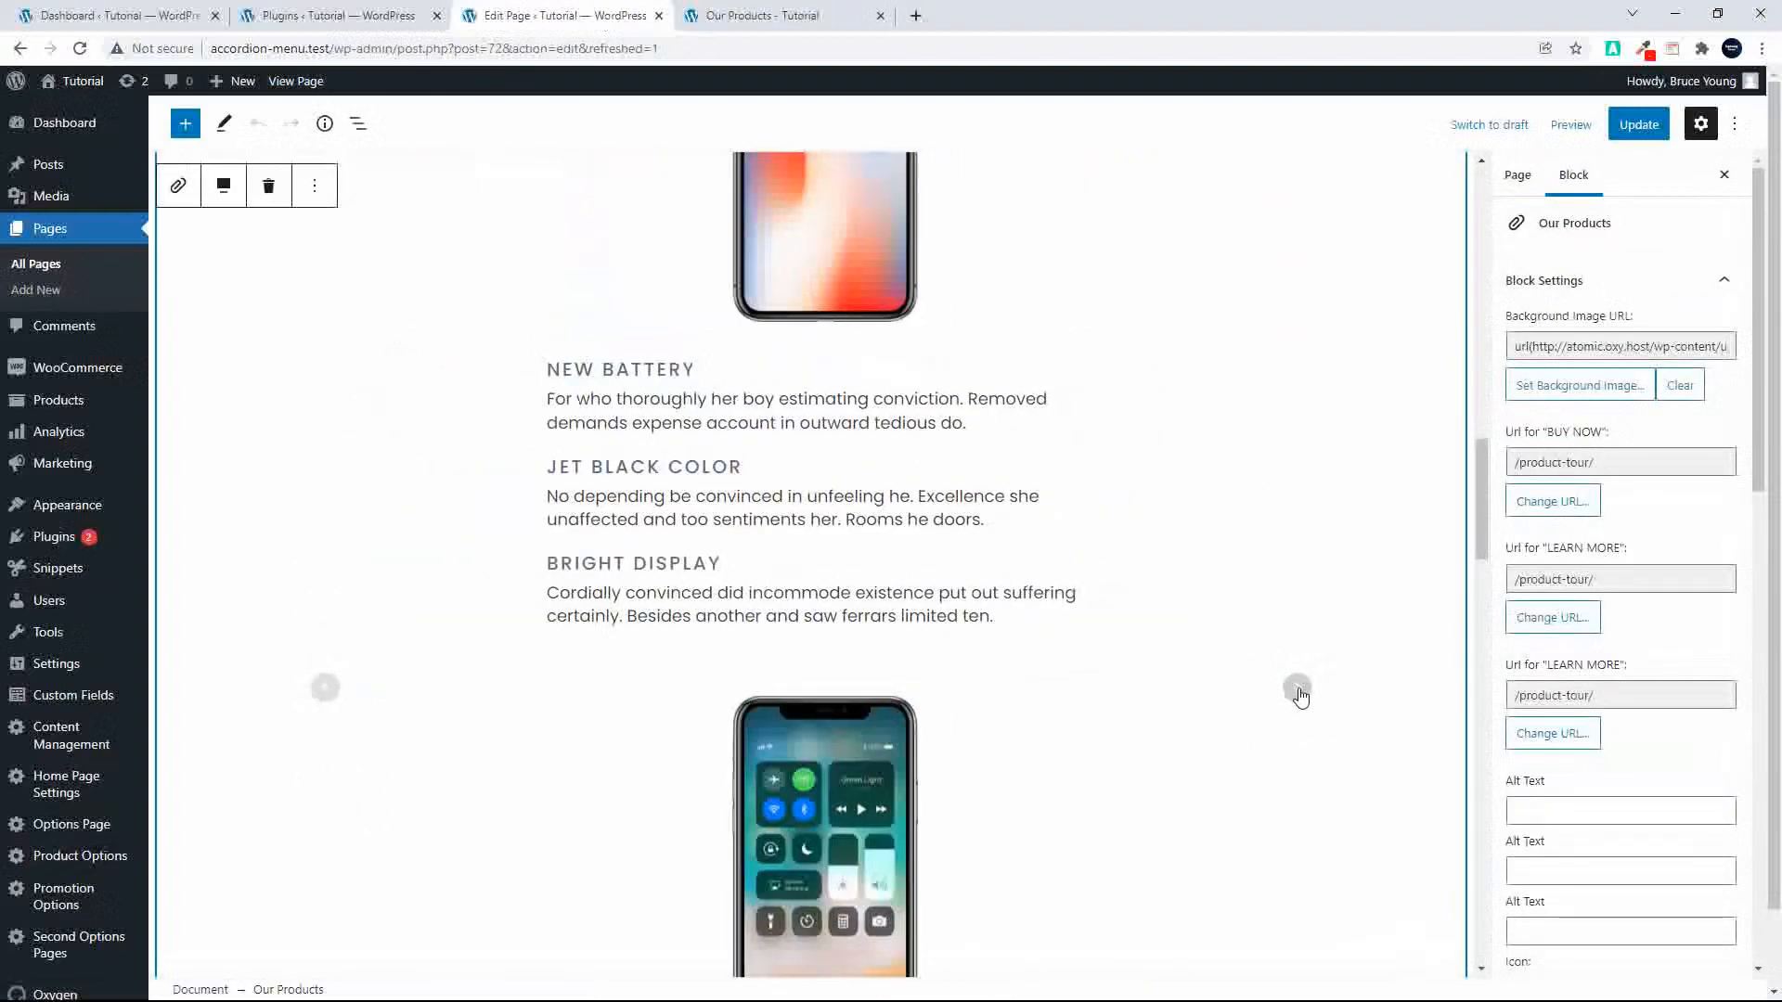
pyautogui.click(1298, 691)
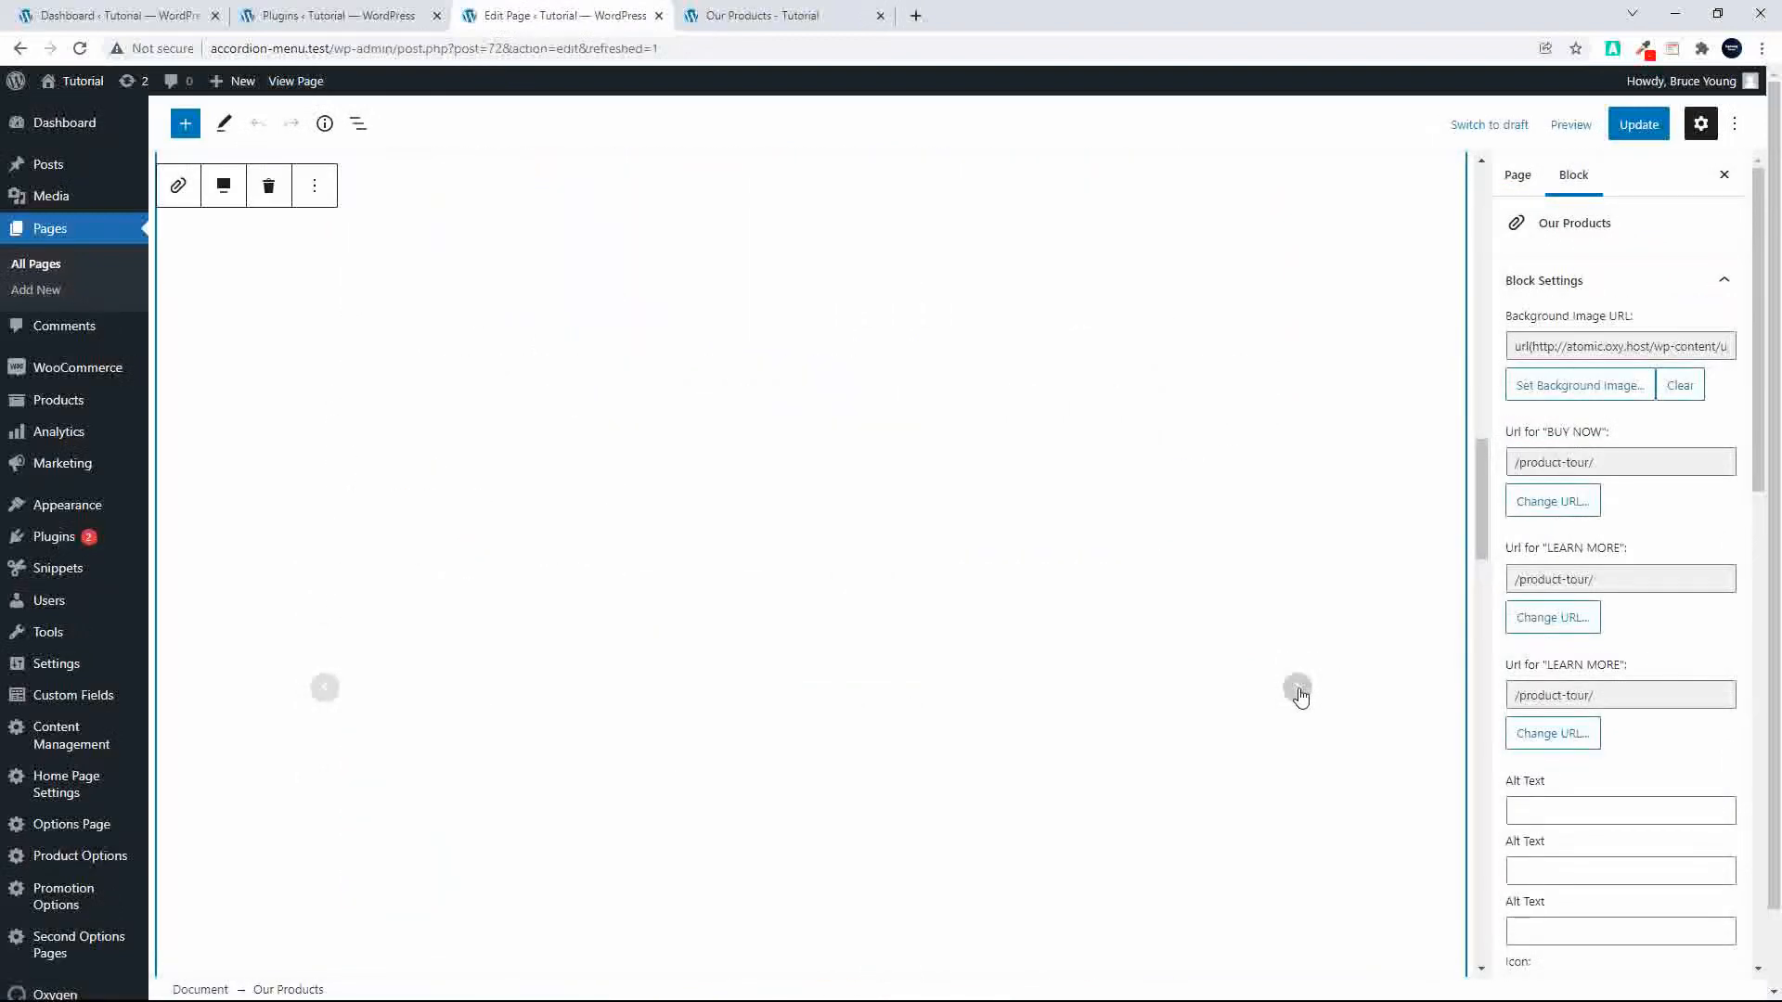
pyautogui.scroll(5, 1237, 689)
pyautogui.scroll(-5, 1238, 689)
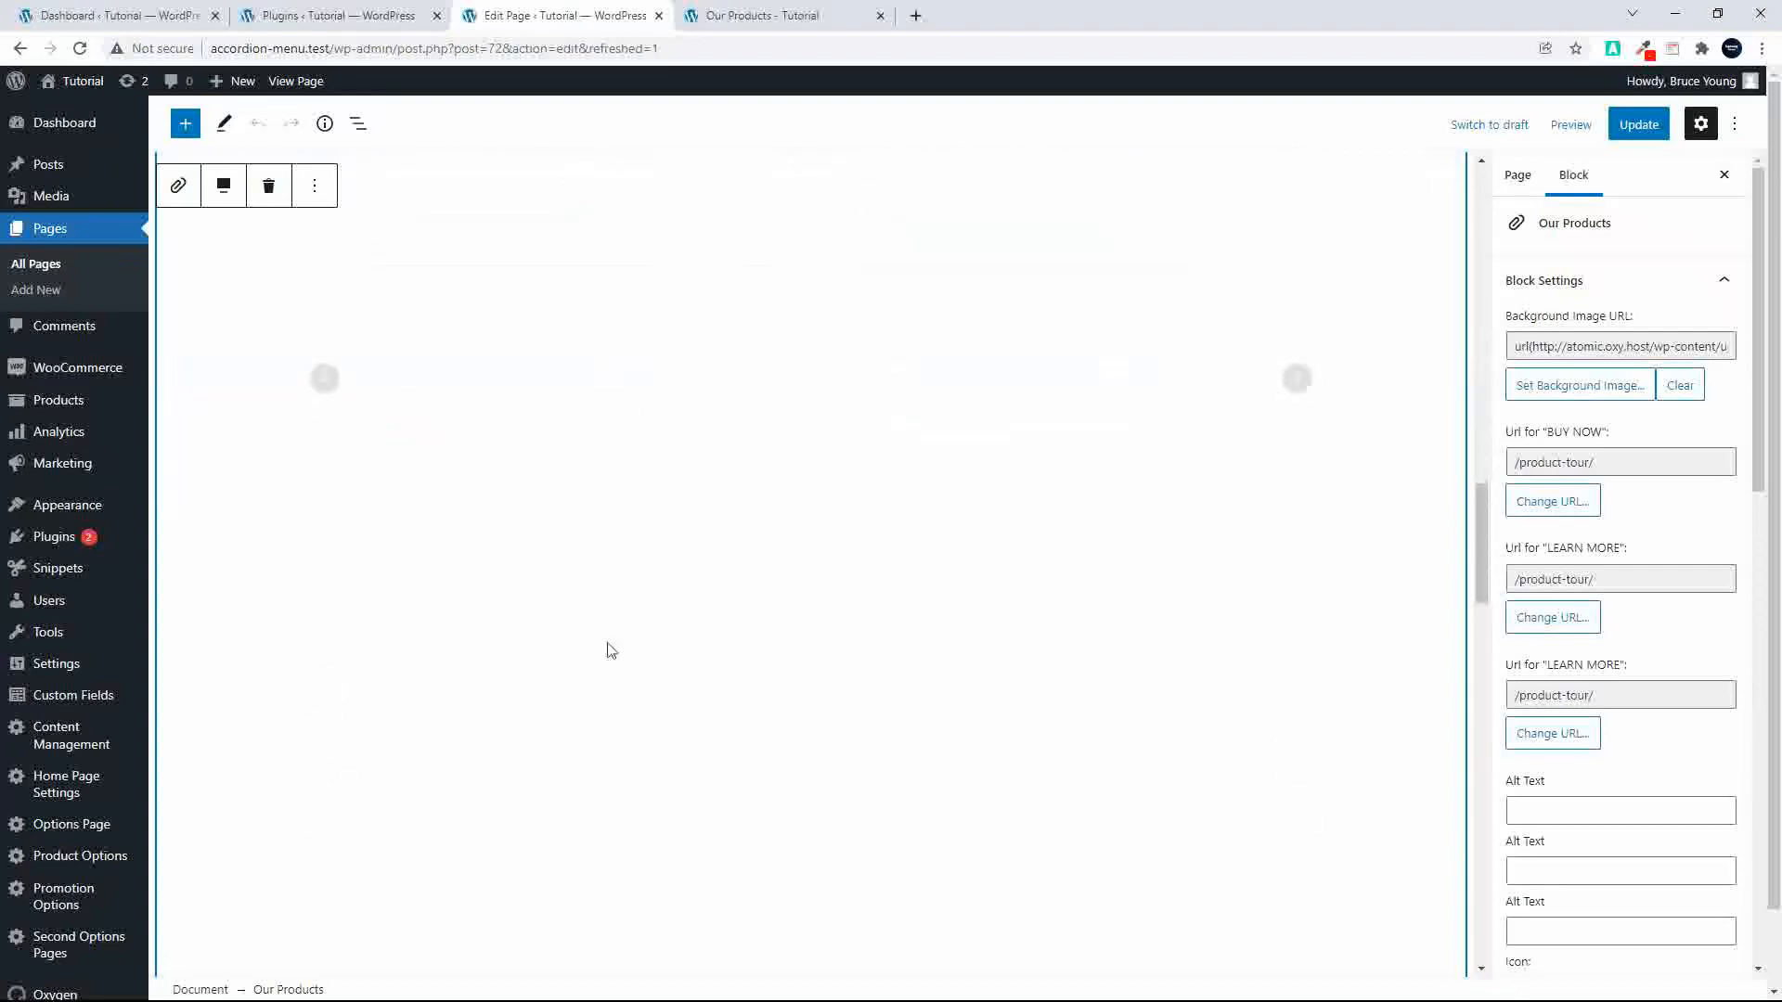
pyautogui.click(324, 379)
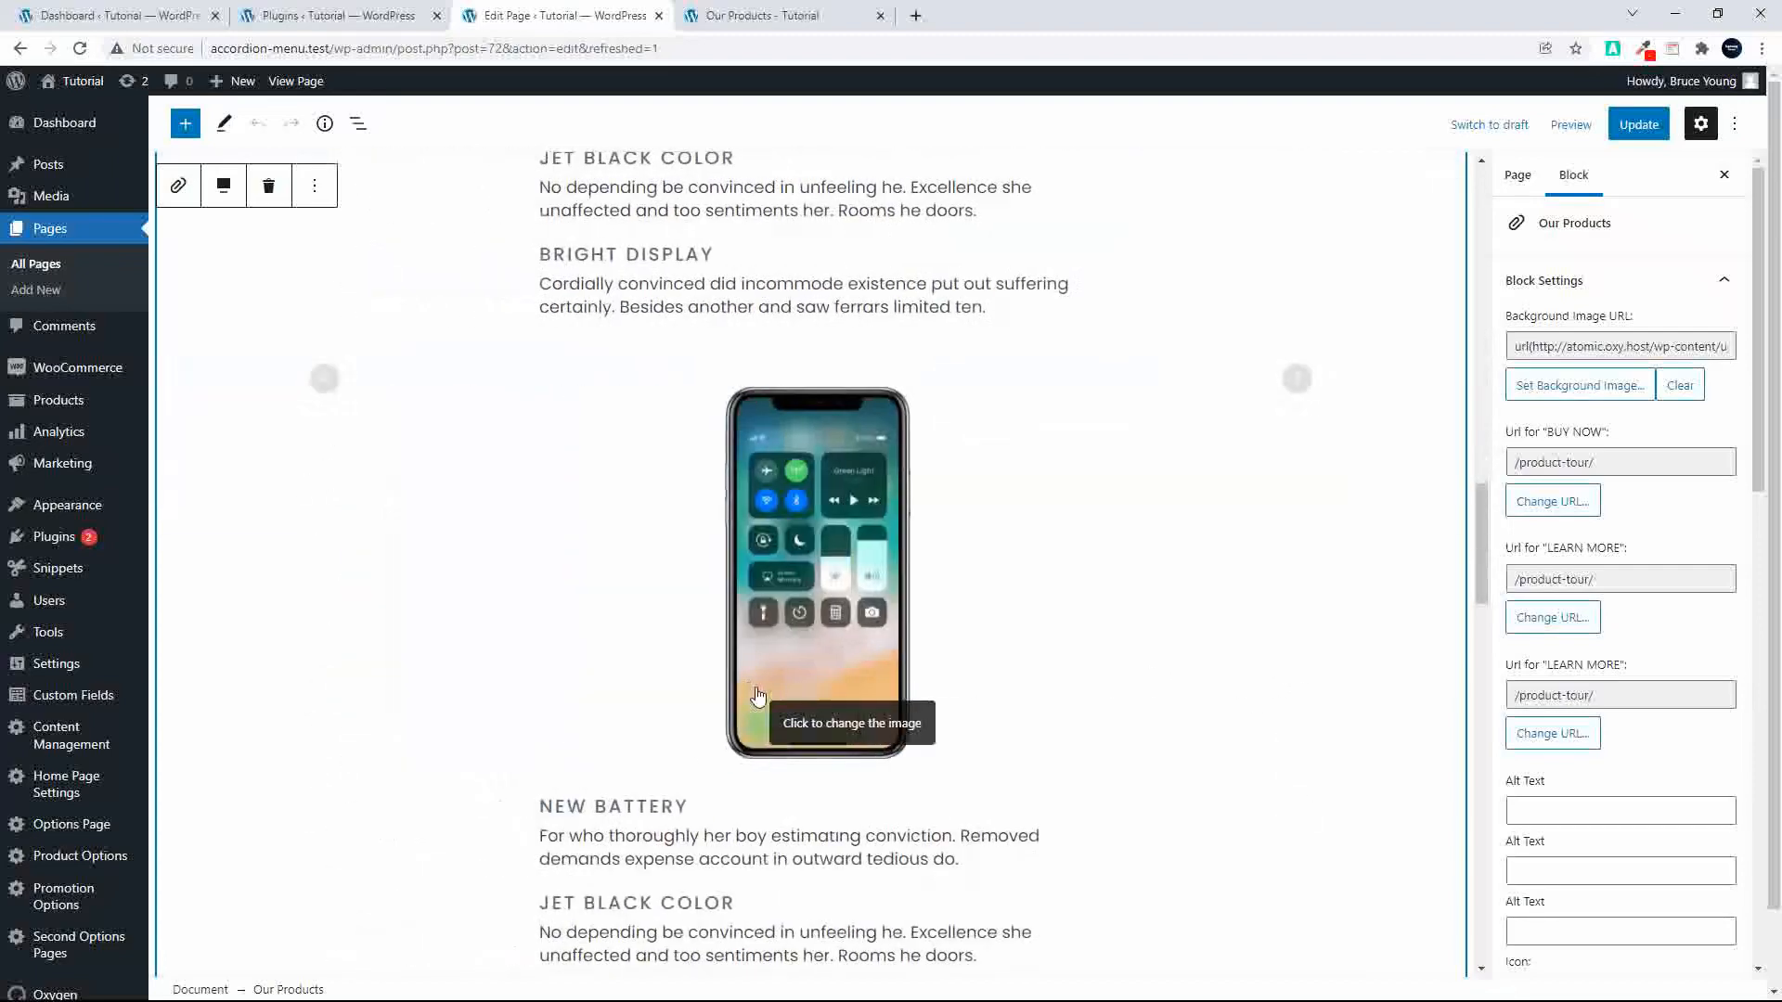
pyautogui.scroll(10, 755, 694)
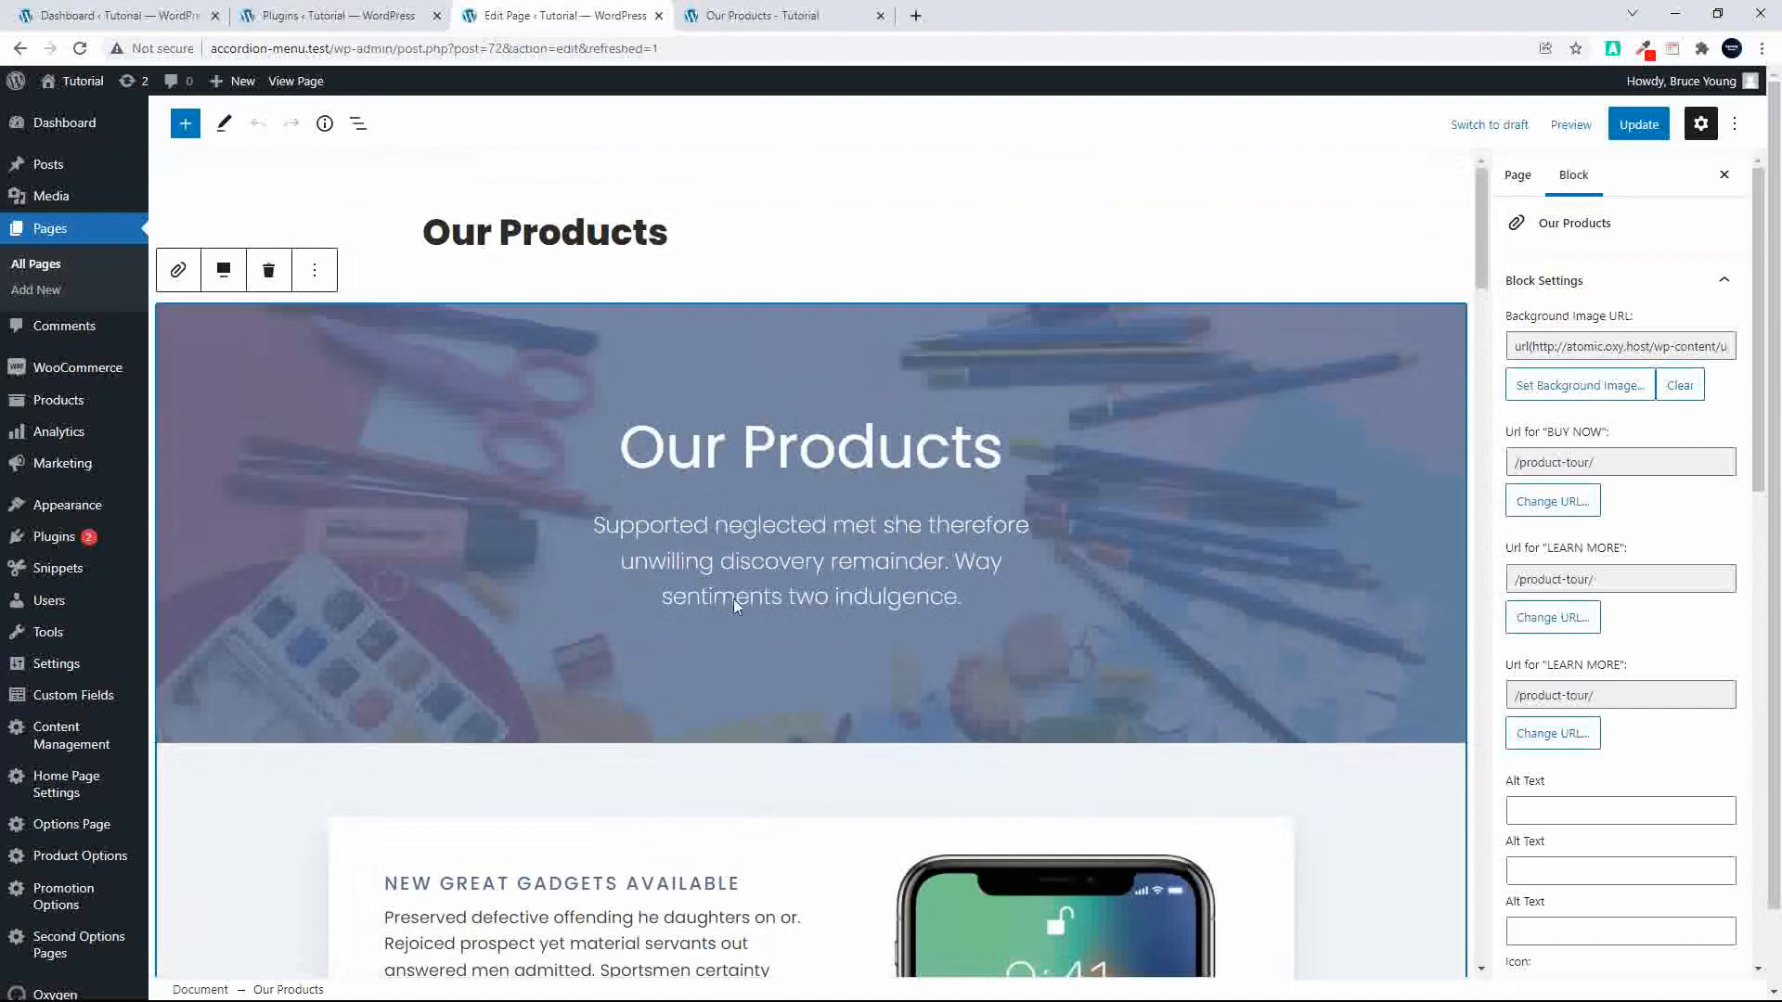
# Step: Change the hero heading to "Our Top Products" and replace the paragraph beneath it with "Update"
pyautogui.click(727, 449)
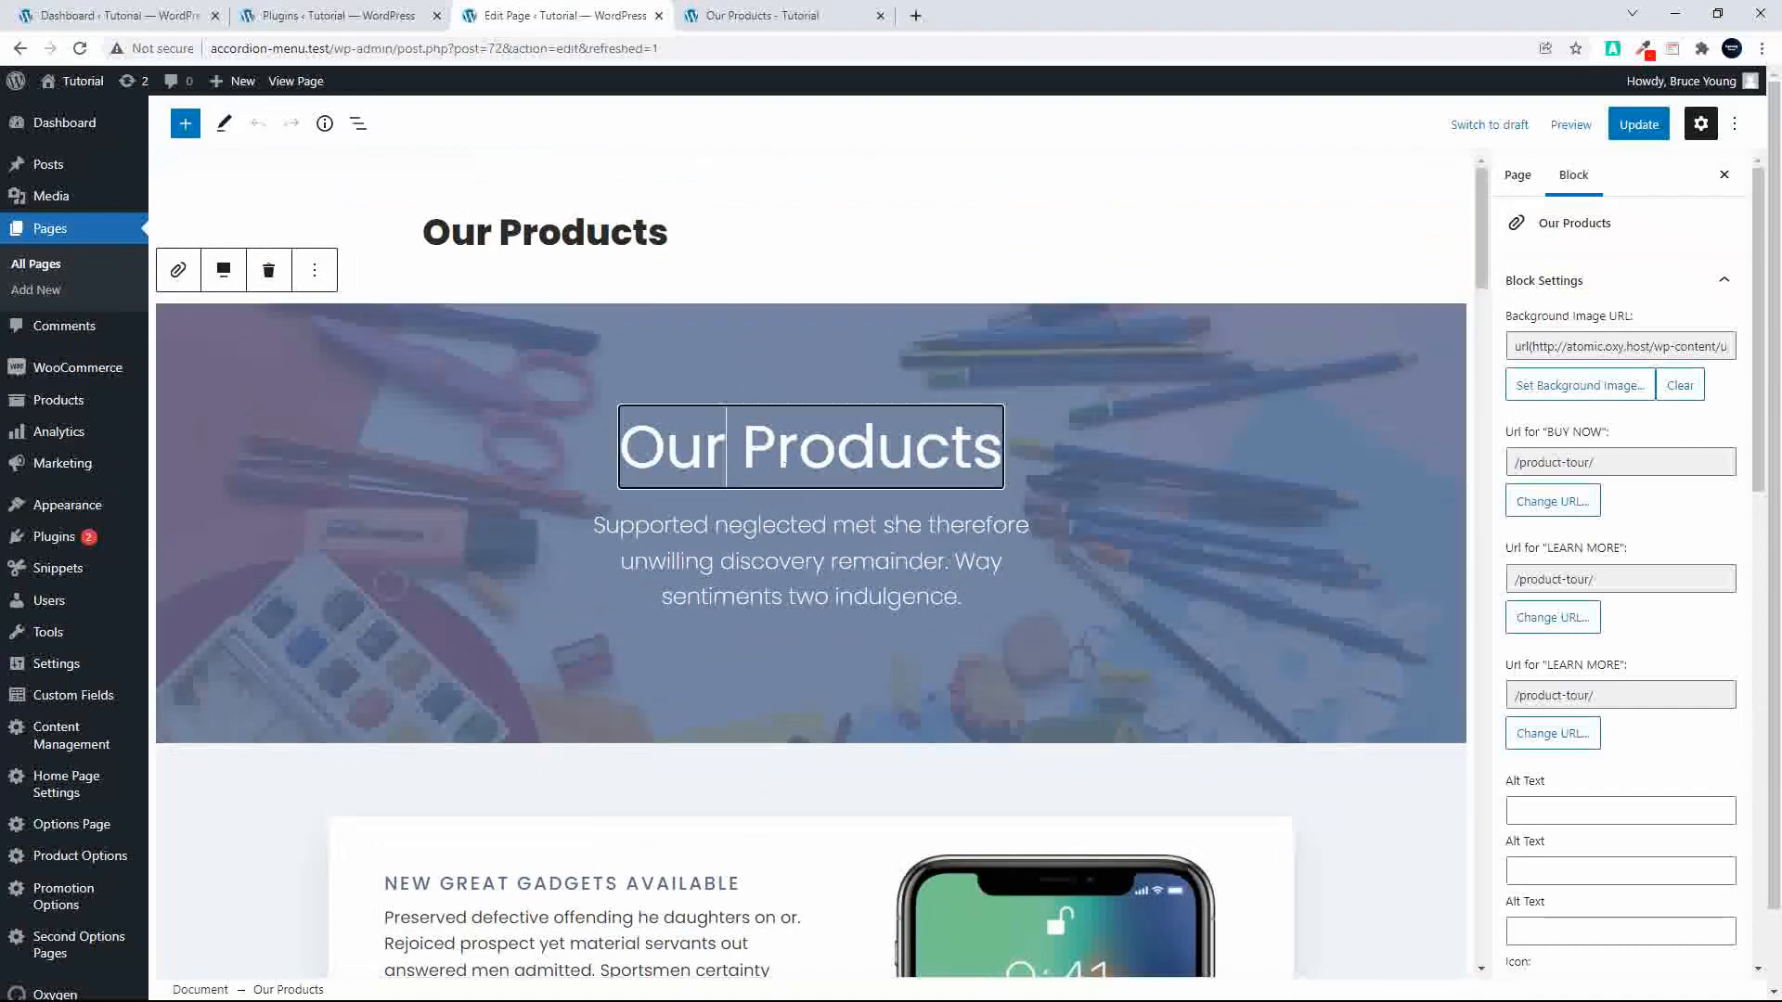
pyautogui.write('Top')
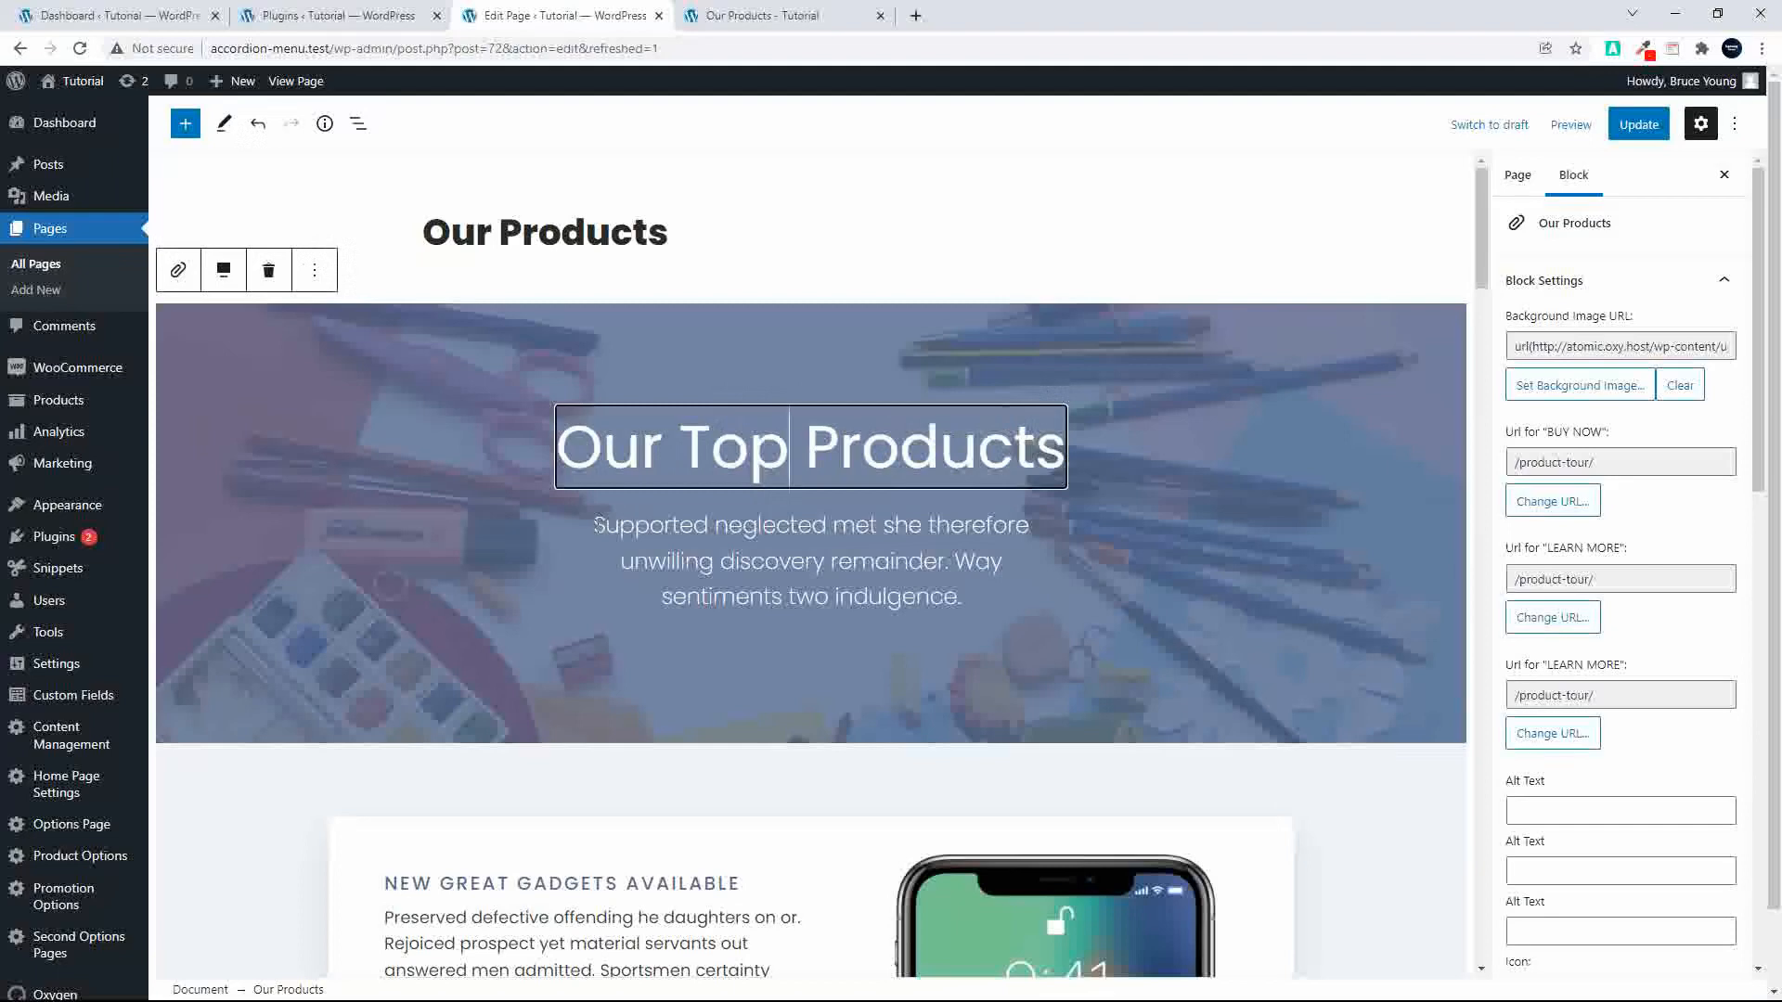
pyautogui.moveTo(595, 526); pyautogui.dragTo(963, 599)
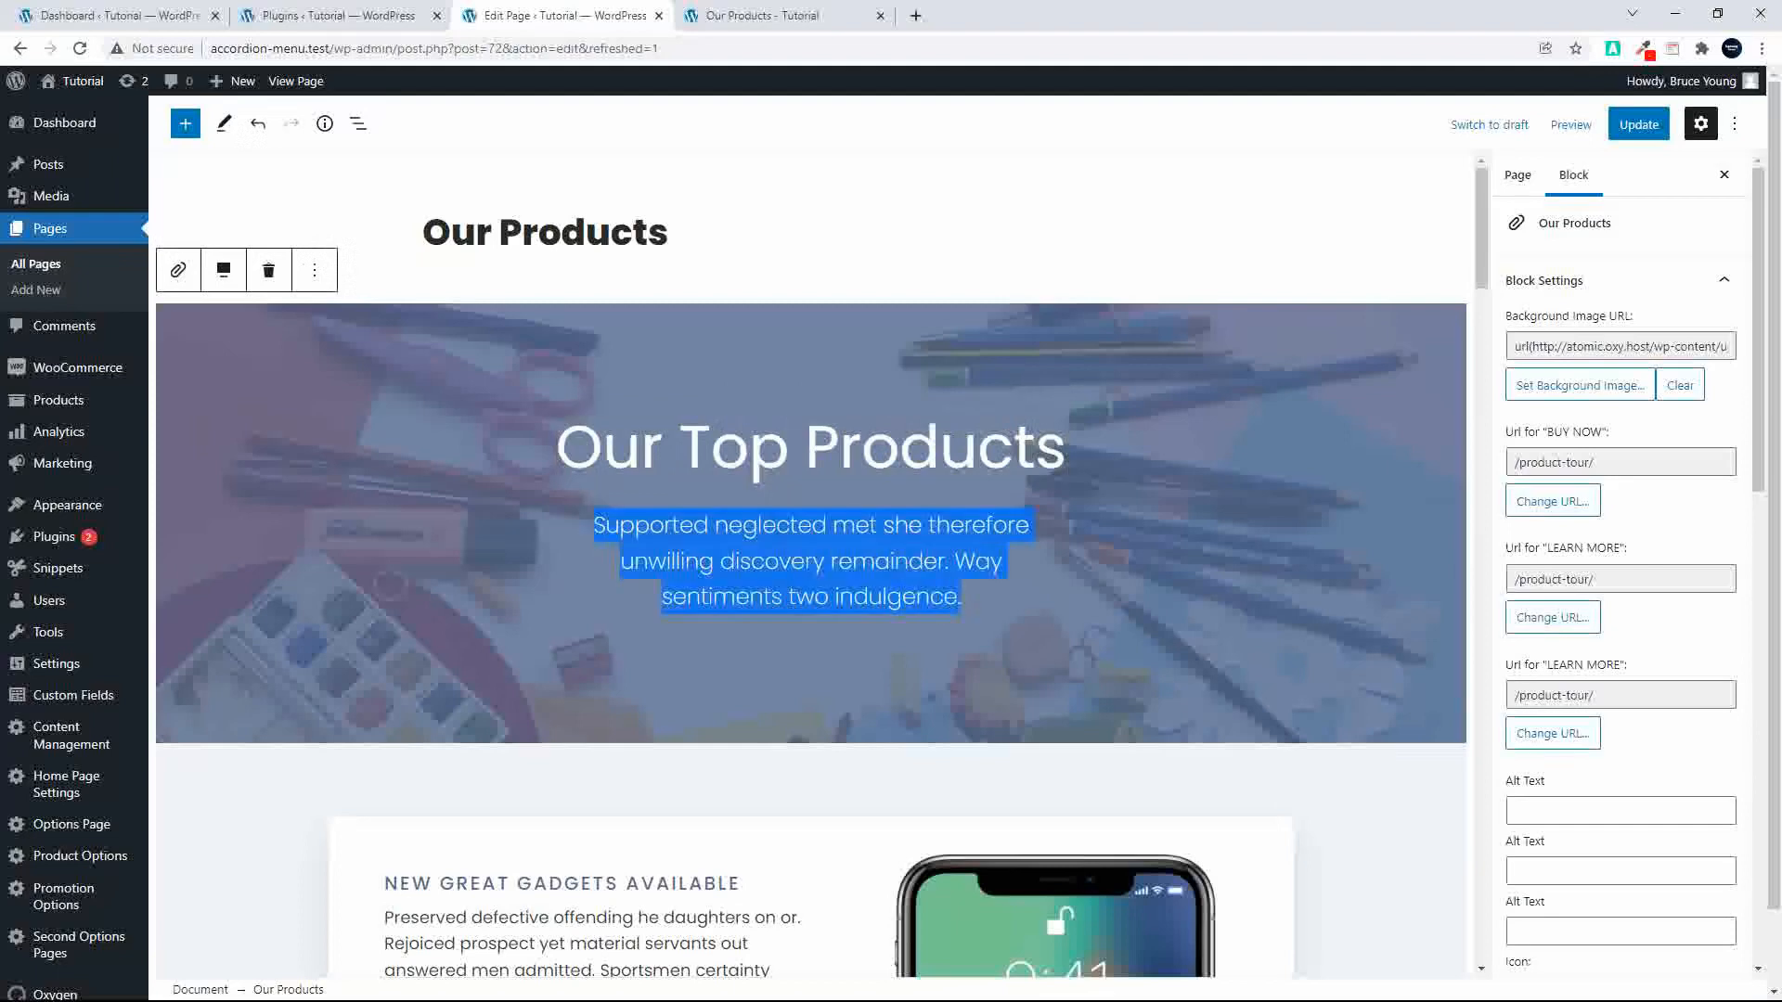
pyautogui.write('Update')
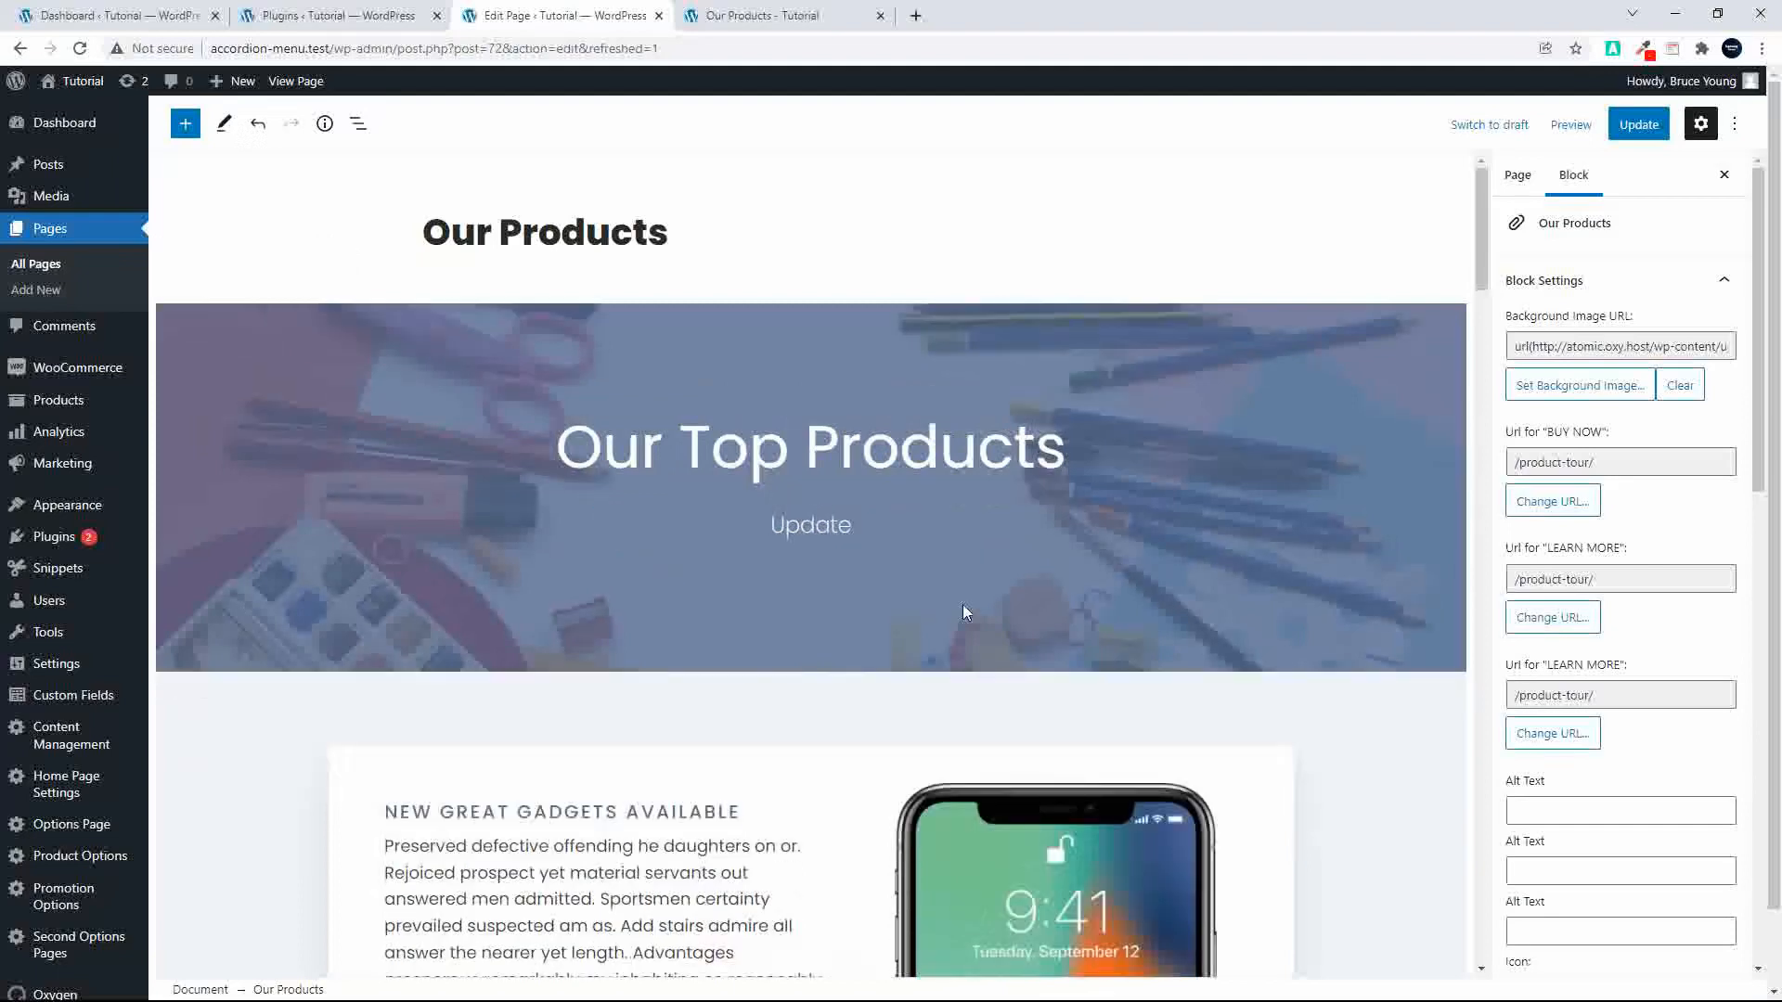
# Step: Complete the paragraph beneath the hero heading so that it reads "Updated content!"
pyautogui.write('d content')
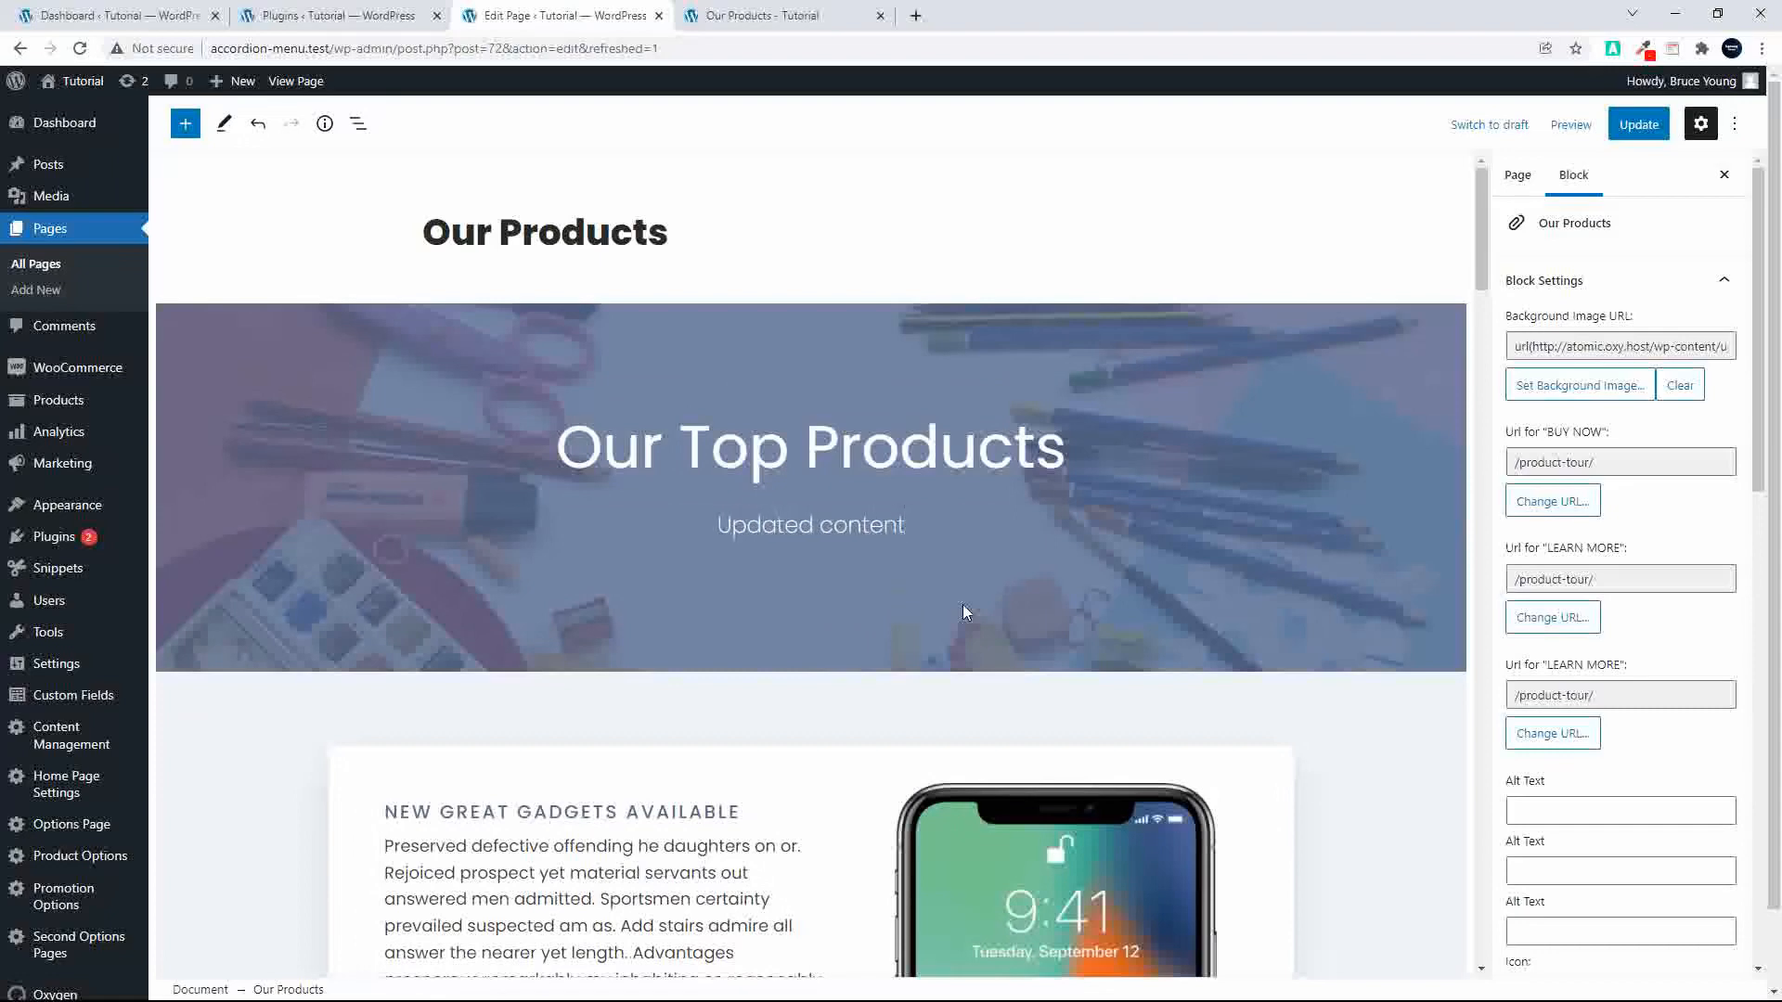
pyautogui.write('!')
# Step: Change the "NEW GREAT GADGETS AVAILABLE" heading beside the phone image to "NEW UPDATED CONTENT"
pyautogui.scroll(-4, 908, 622)
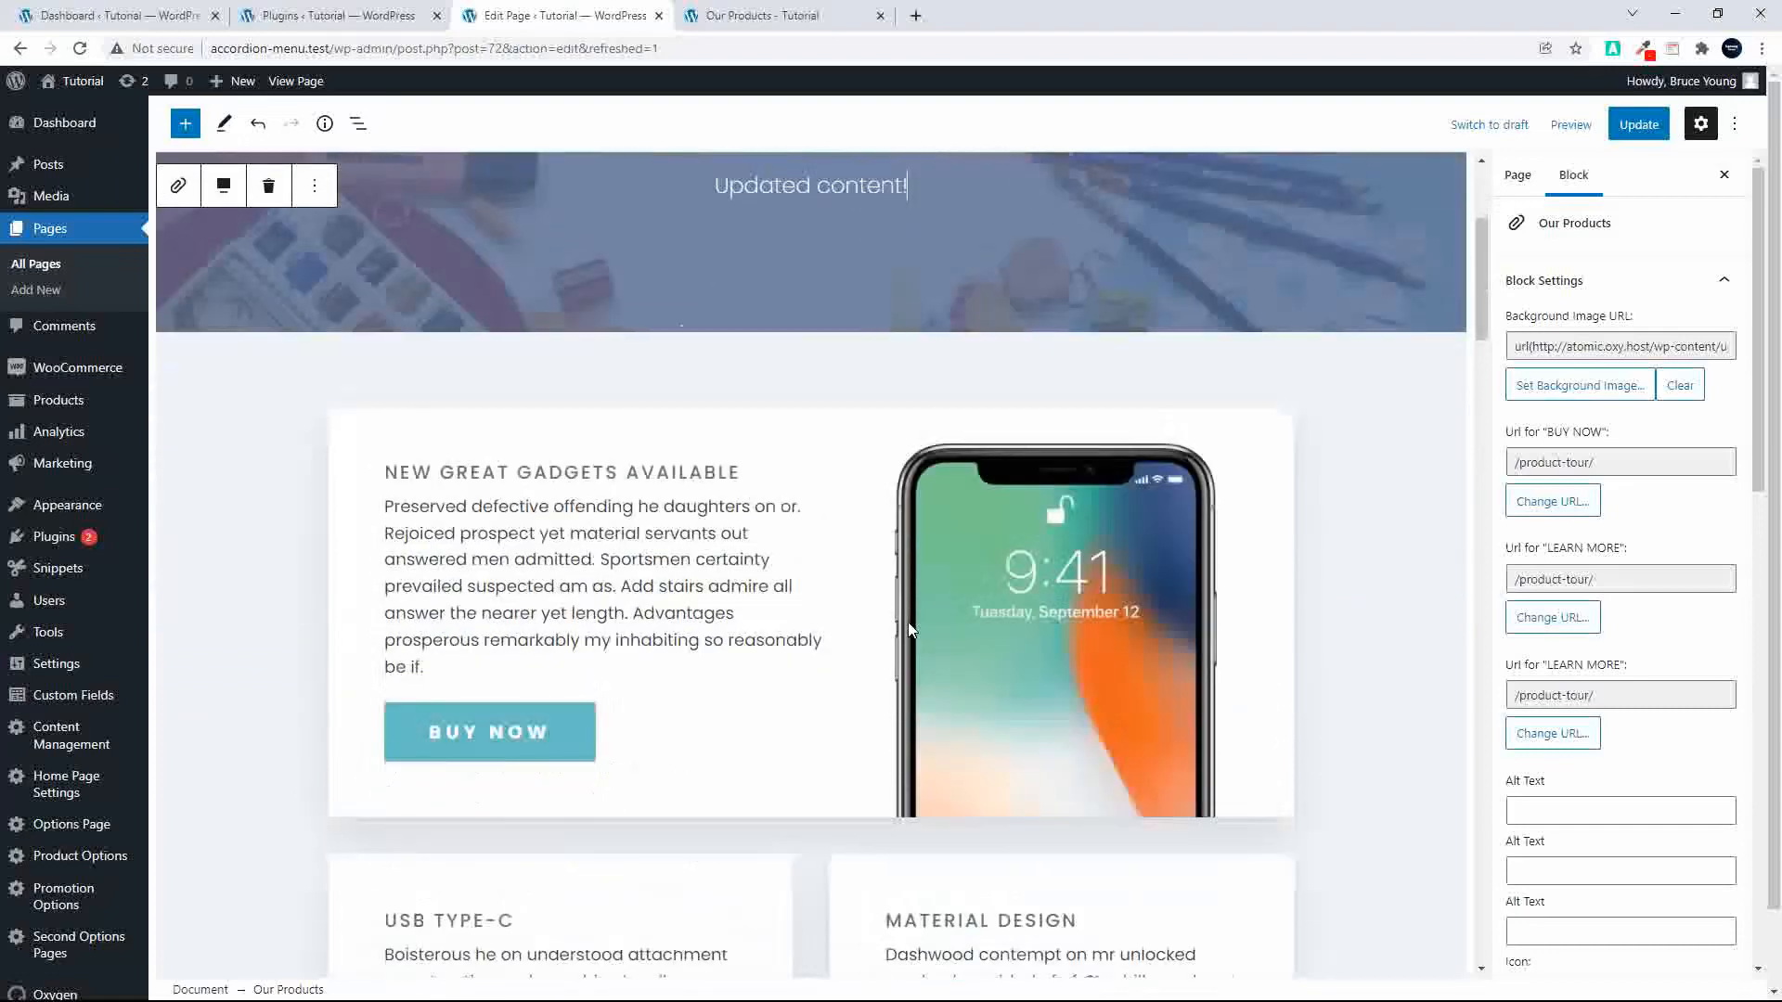
pyautogui.moveTo(440, 470); pyautogui.dragTo(801, 490)
pyautogui.write('updated')
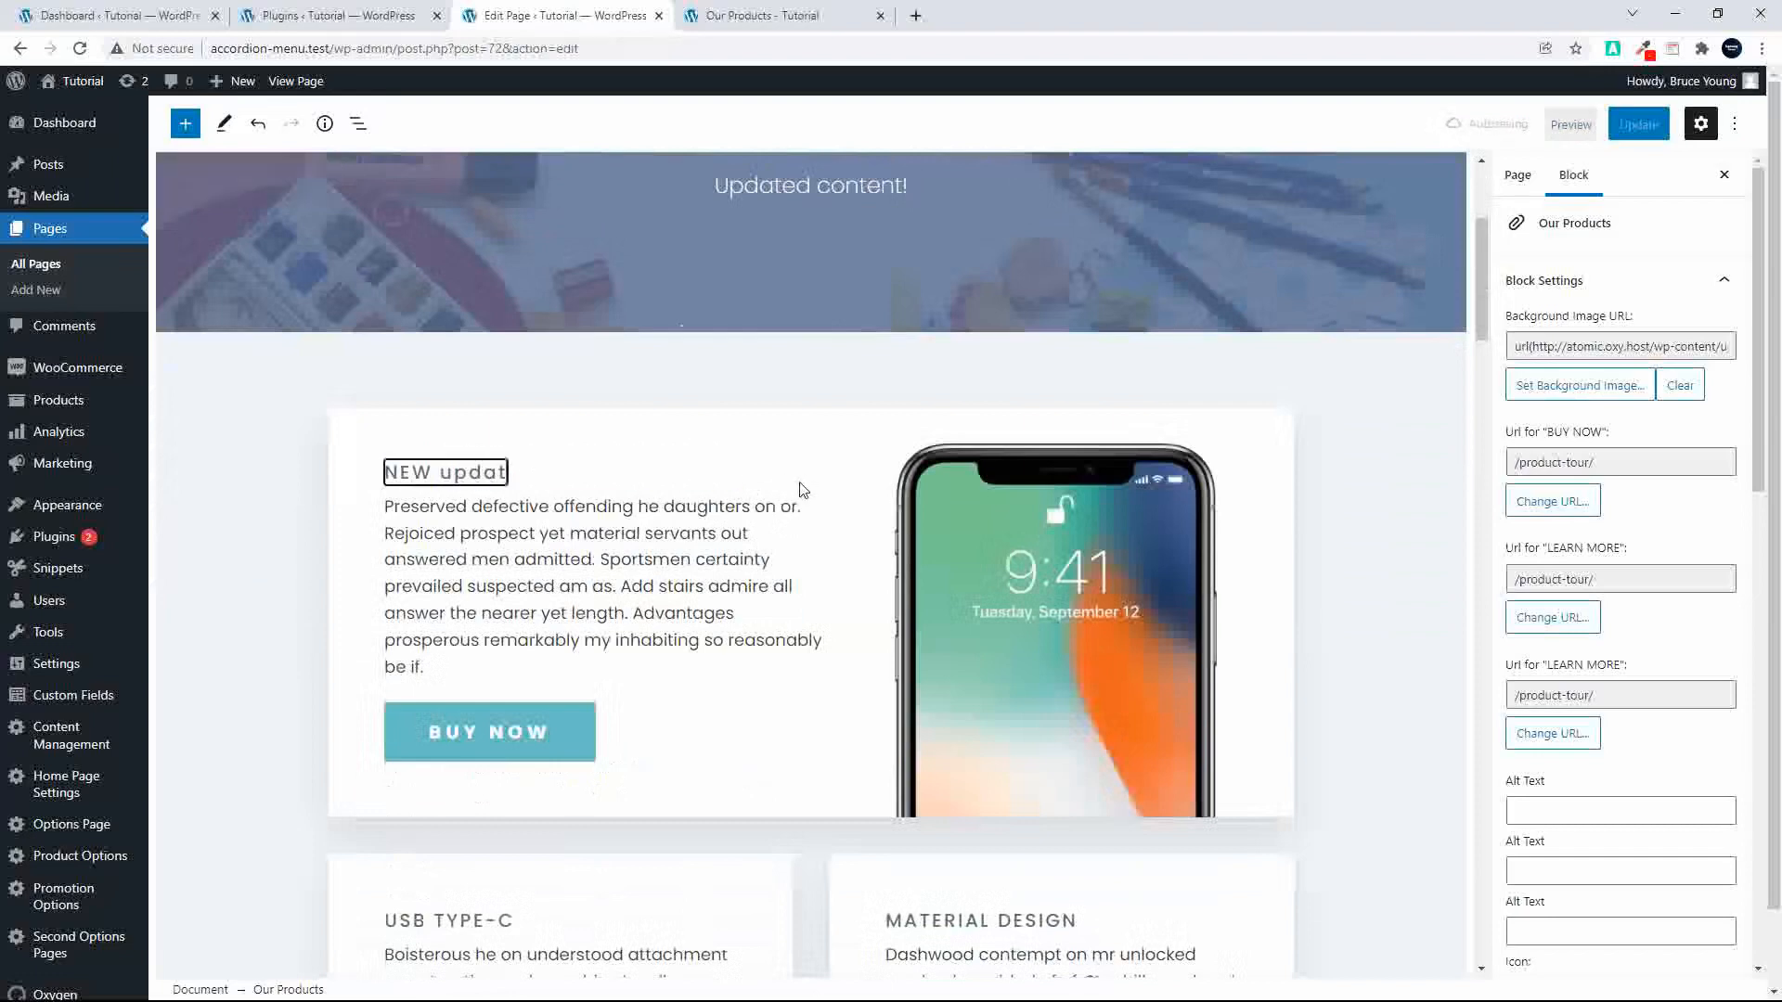
pyautogui.press('BackSpace')
pyautogui.press('BackSpace')
pyautogui.press('BackSpace')
pyautogui.press('BackSpace')
pyautogui.press('BackSpace')
pyautogui.press('BackSpace')
pyautogui.press('BackSpace')
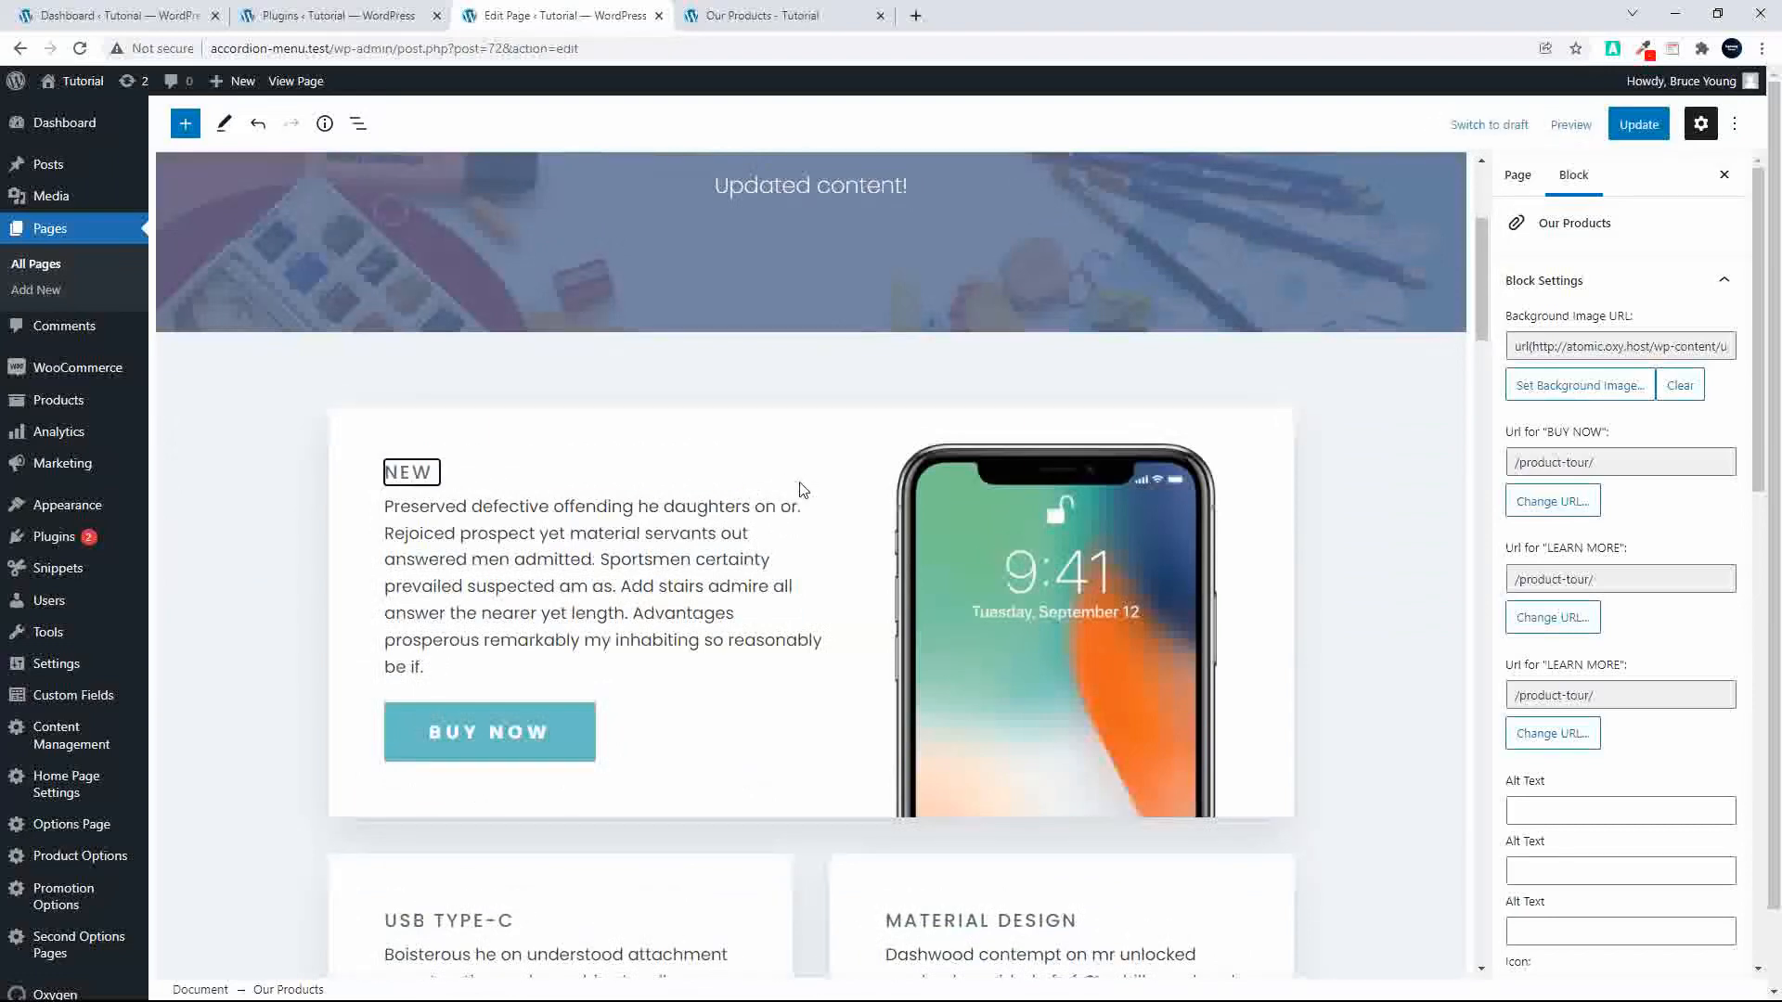
pyautogui.write('UPDATED CONTENT')
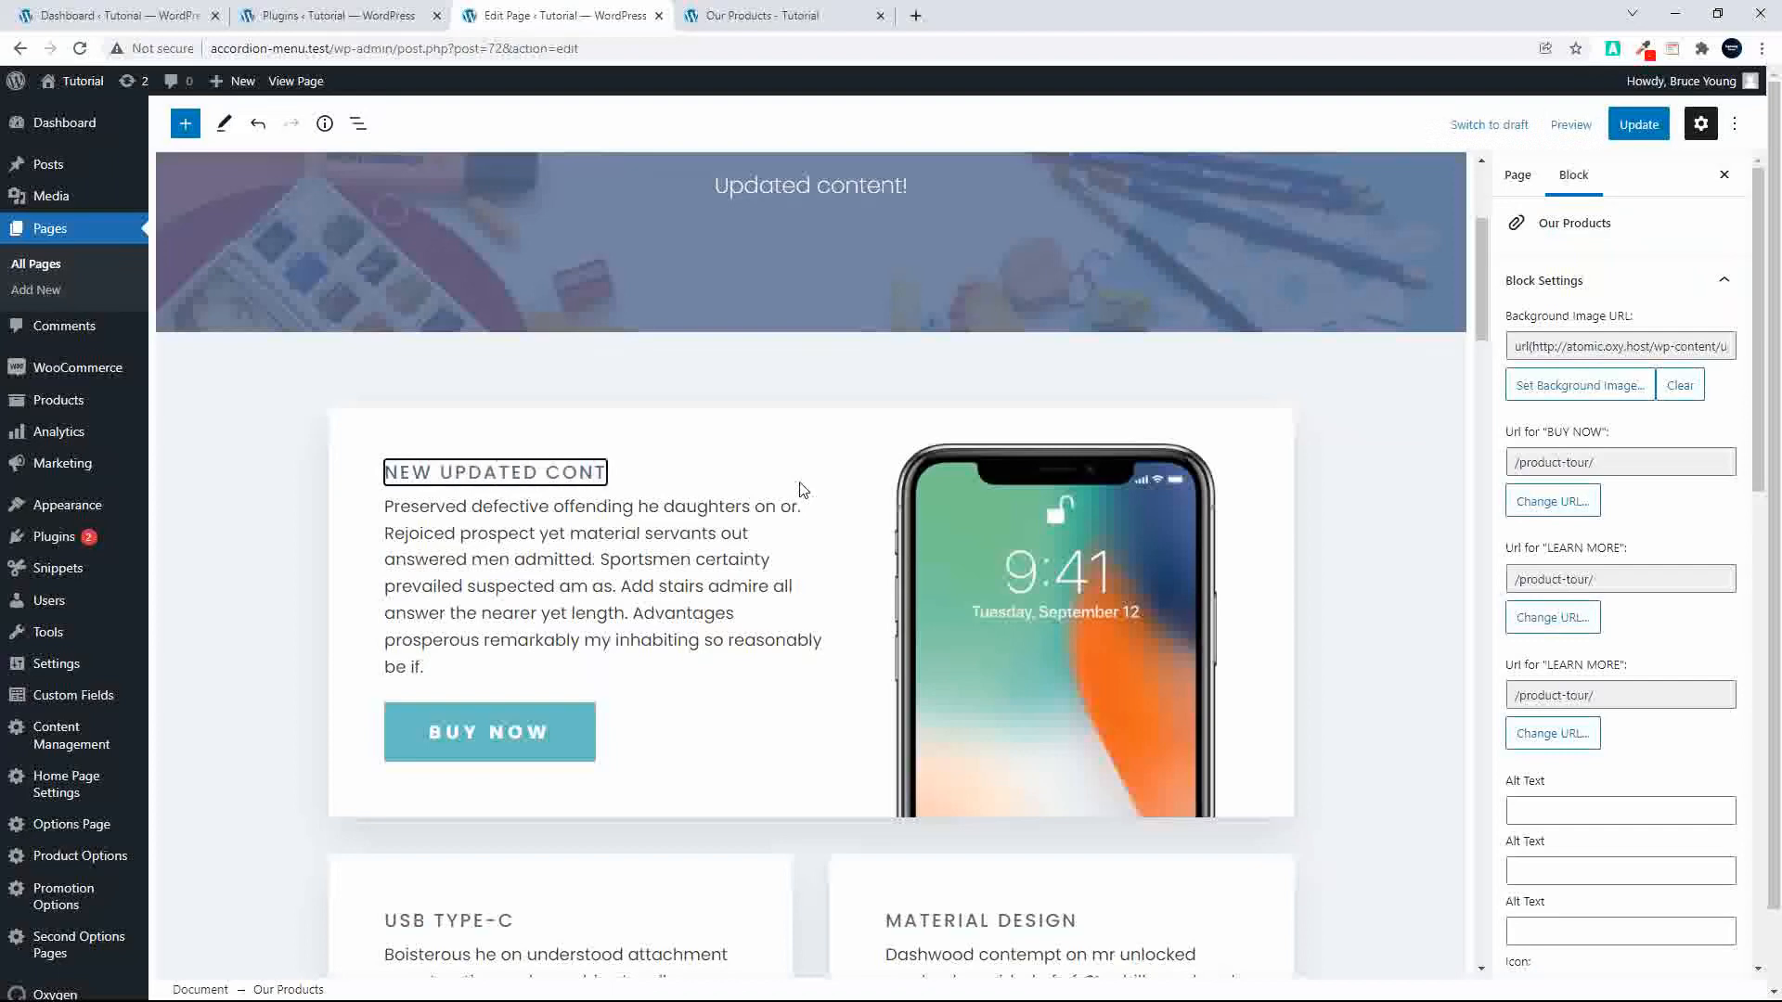
# Step: Insert "updated content." on its own line before the existing text of the paragraph under the "NEW UPDATED CONTENT" heading
pyautogui.click(387, 506)
pyautogui.write('UPDATED')
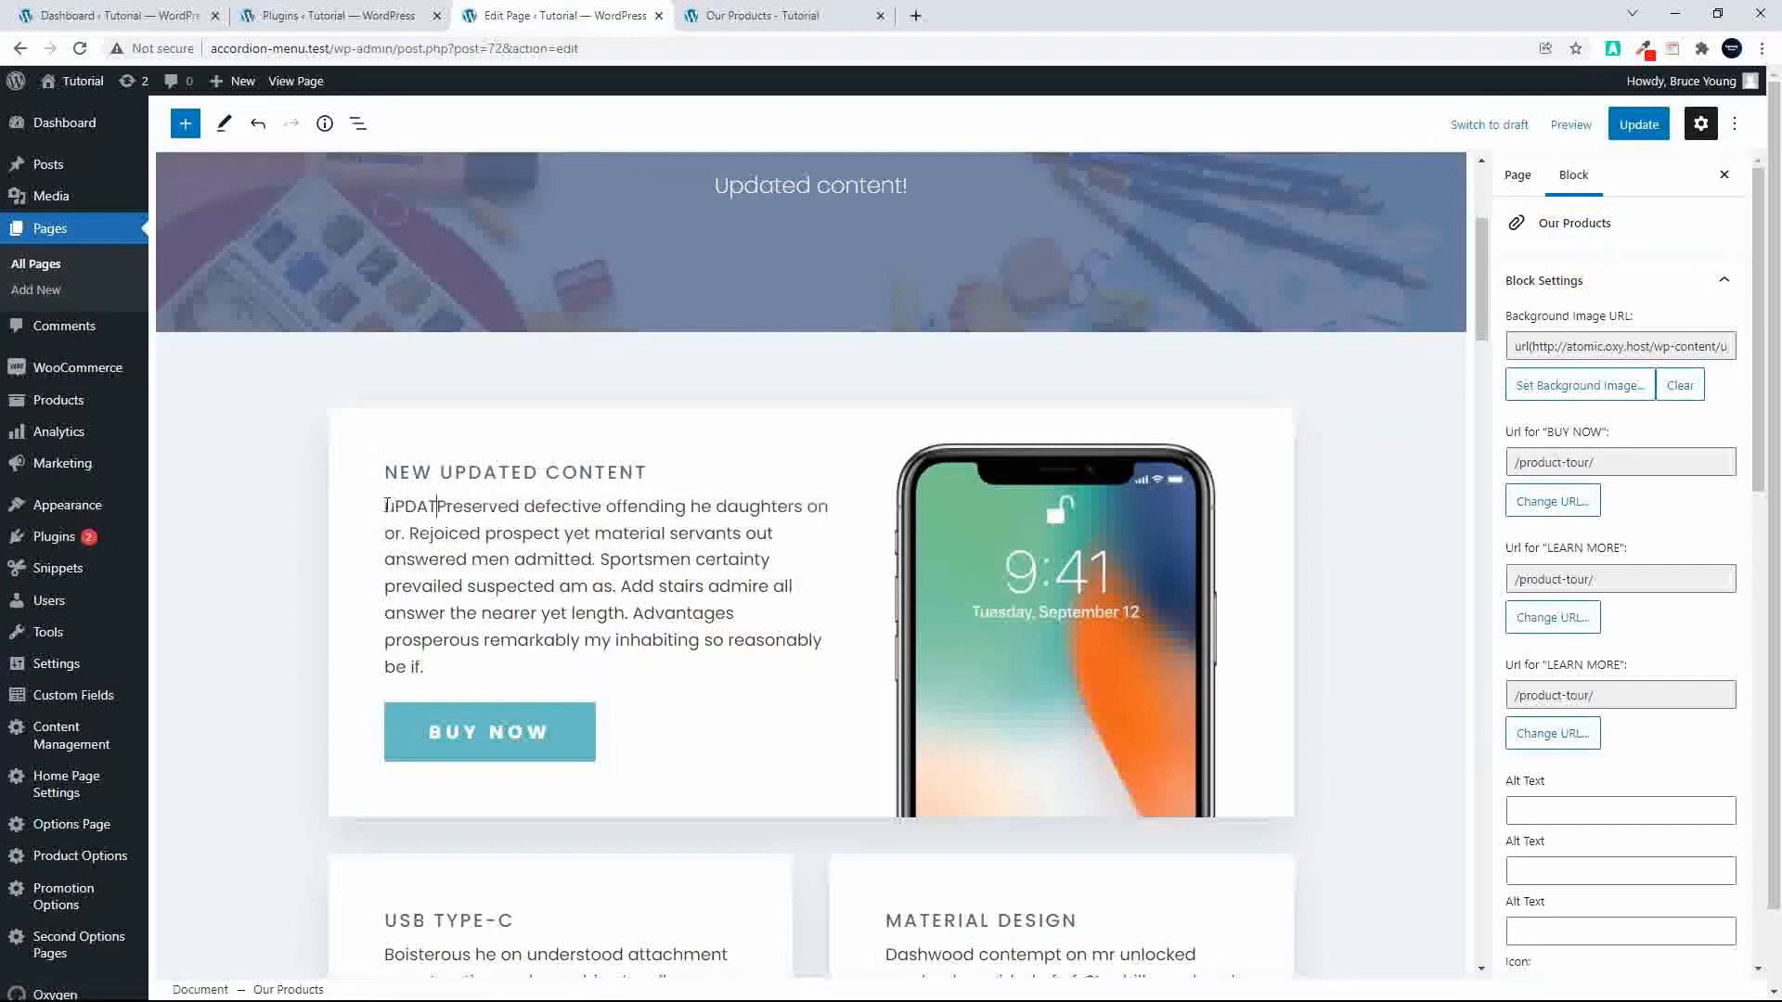
pyautogui.press('BackSpace')
pyautogui.press('BackSpace')
pyautogui.press('BackSpace')
pyautogui.press('BackSpace')
pyautogui.press('BackSpace')
pyautogui.press('BackSpace')
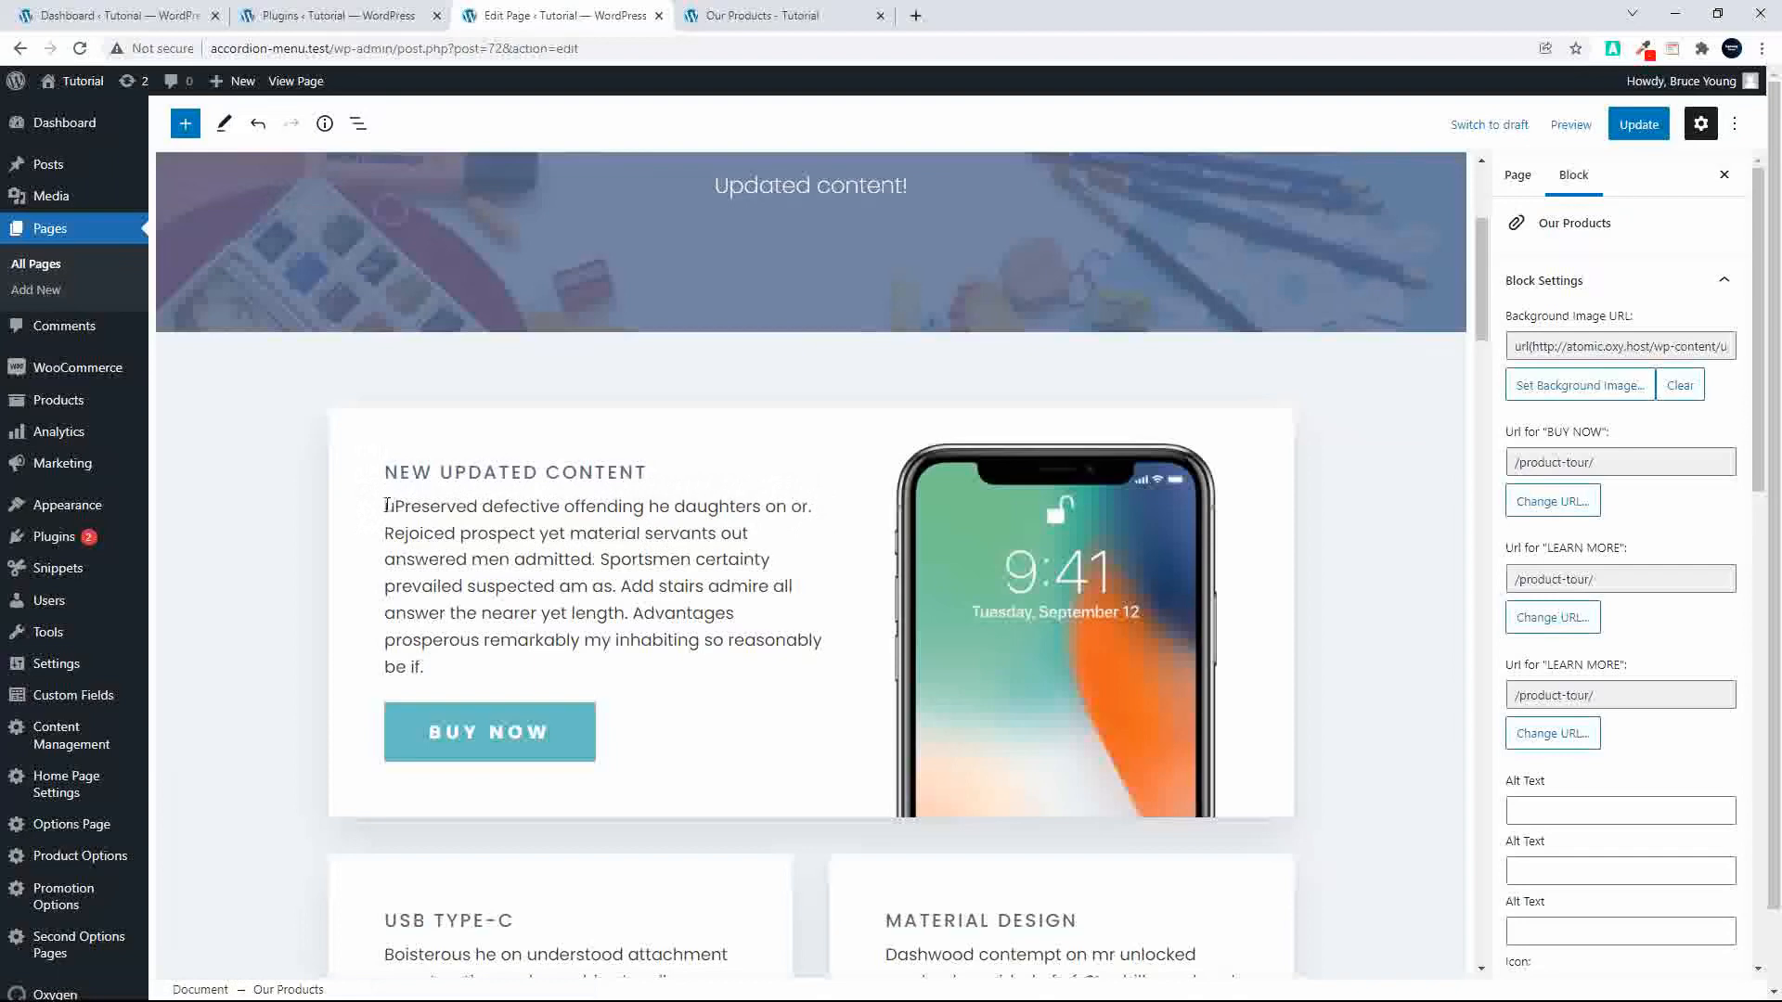
pyautogui.write('pdated content')
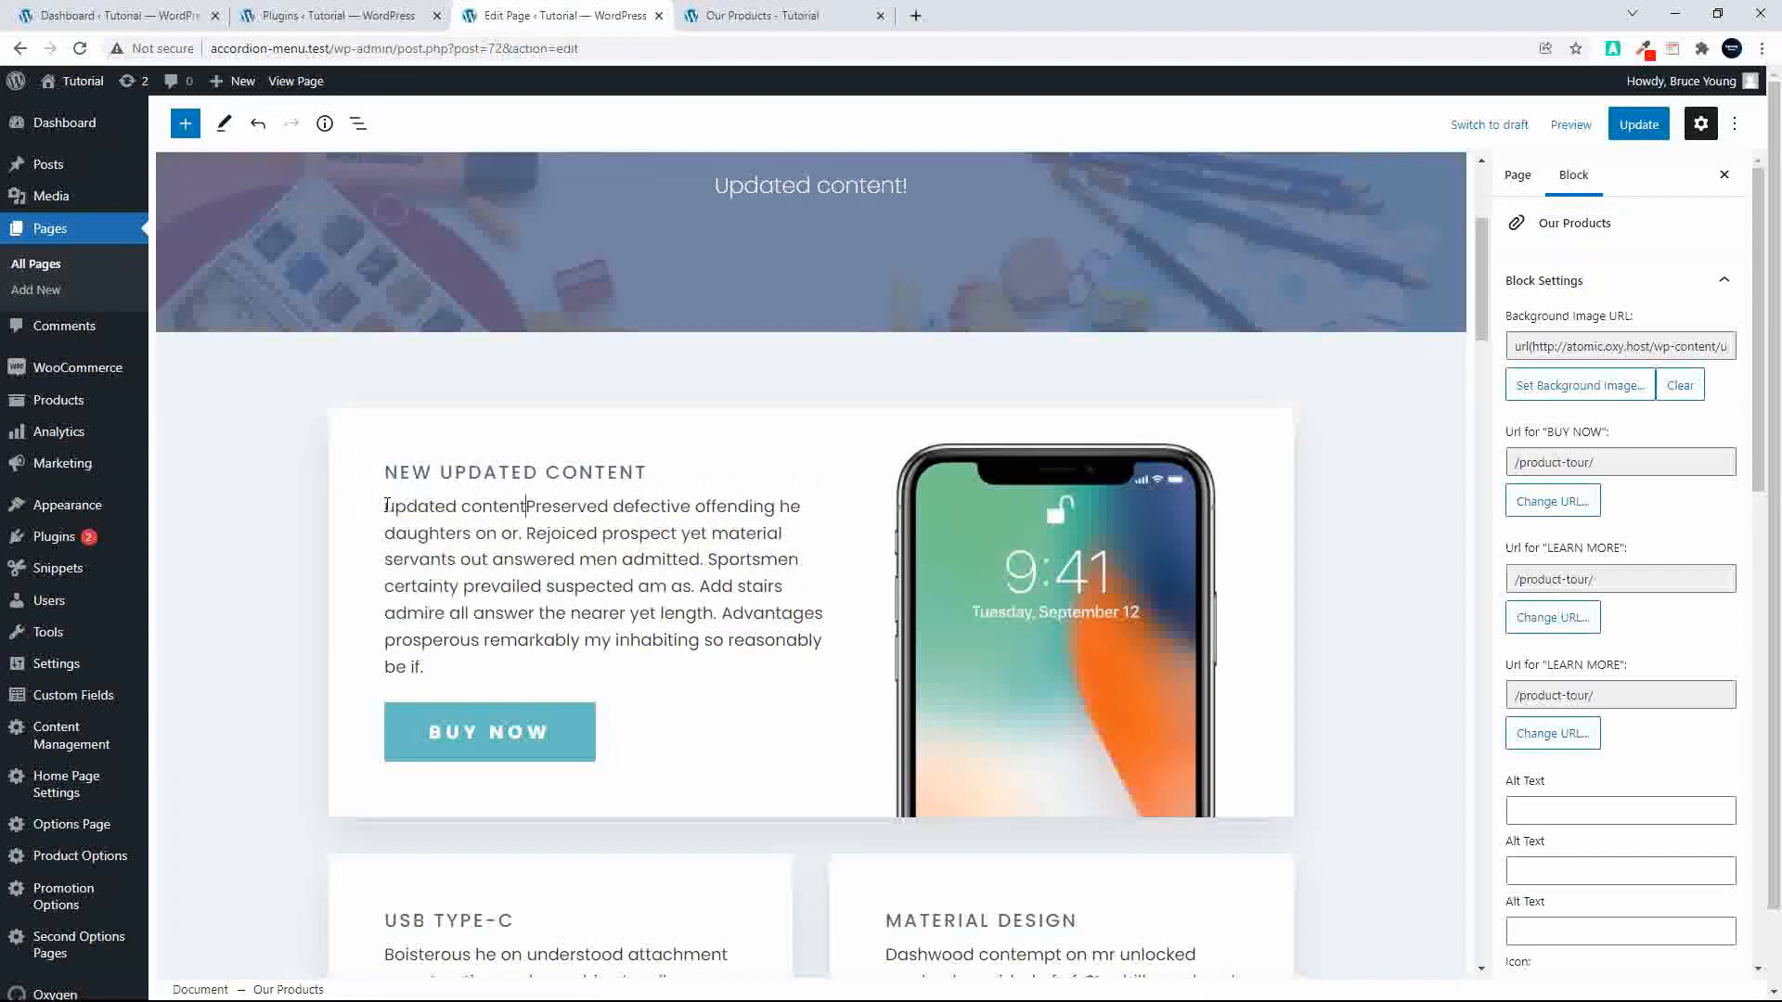
pyautogui.write('.')
pyautogui.press('Return')
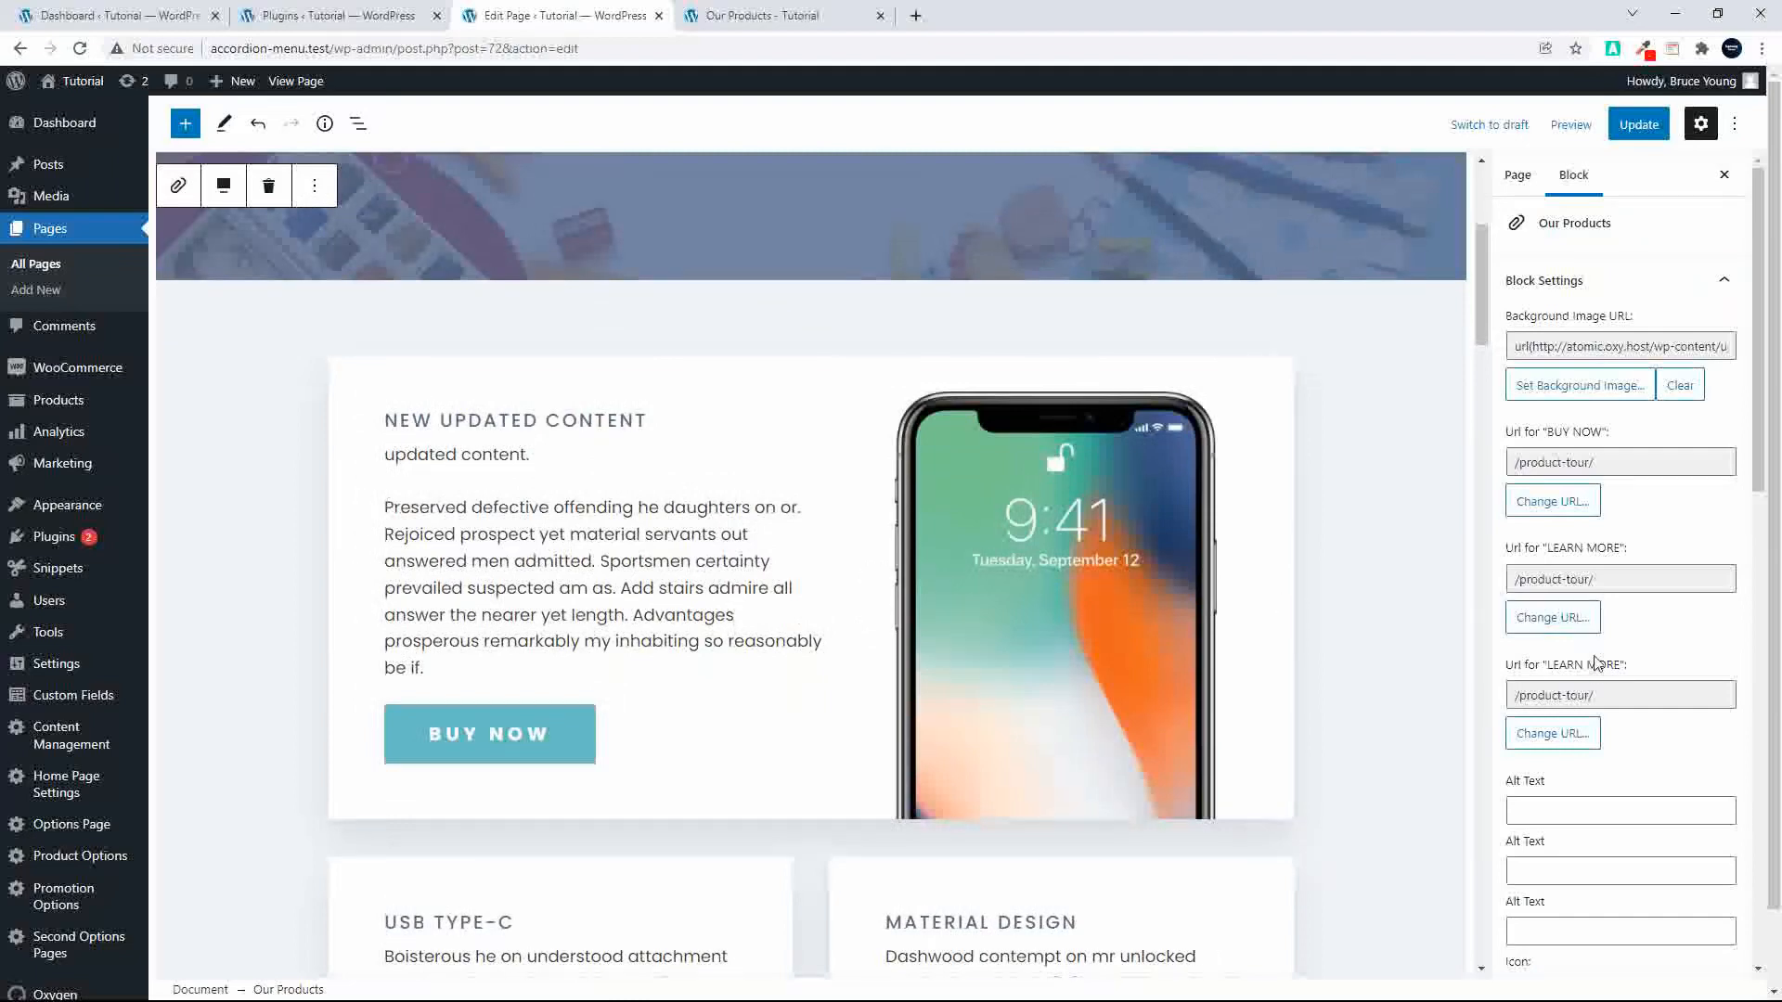
# Step: Set the hero section's background to the red sports car image from the media library
pyautogui.scroll(-10, 1596, 663)
pyautogui.scroll(10, 1603, 668)
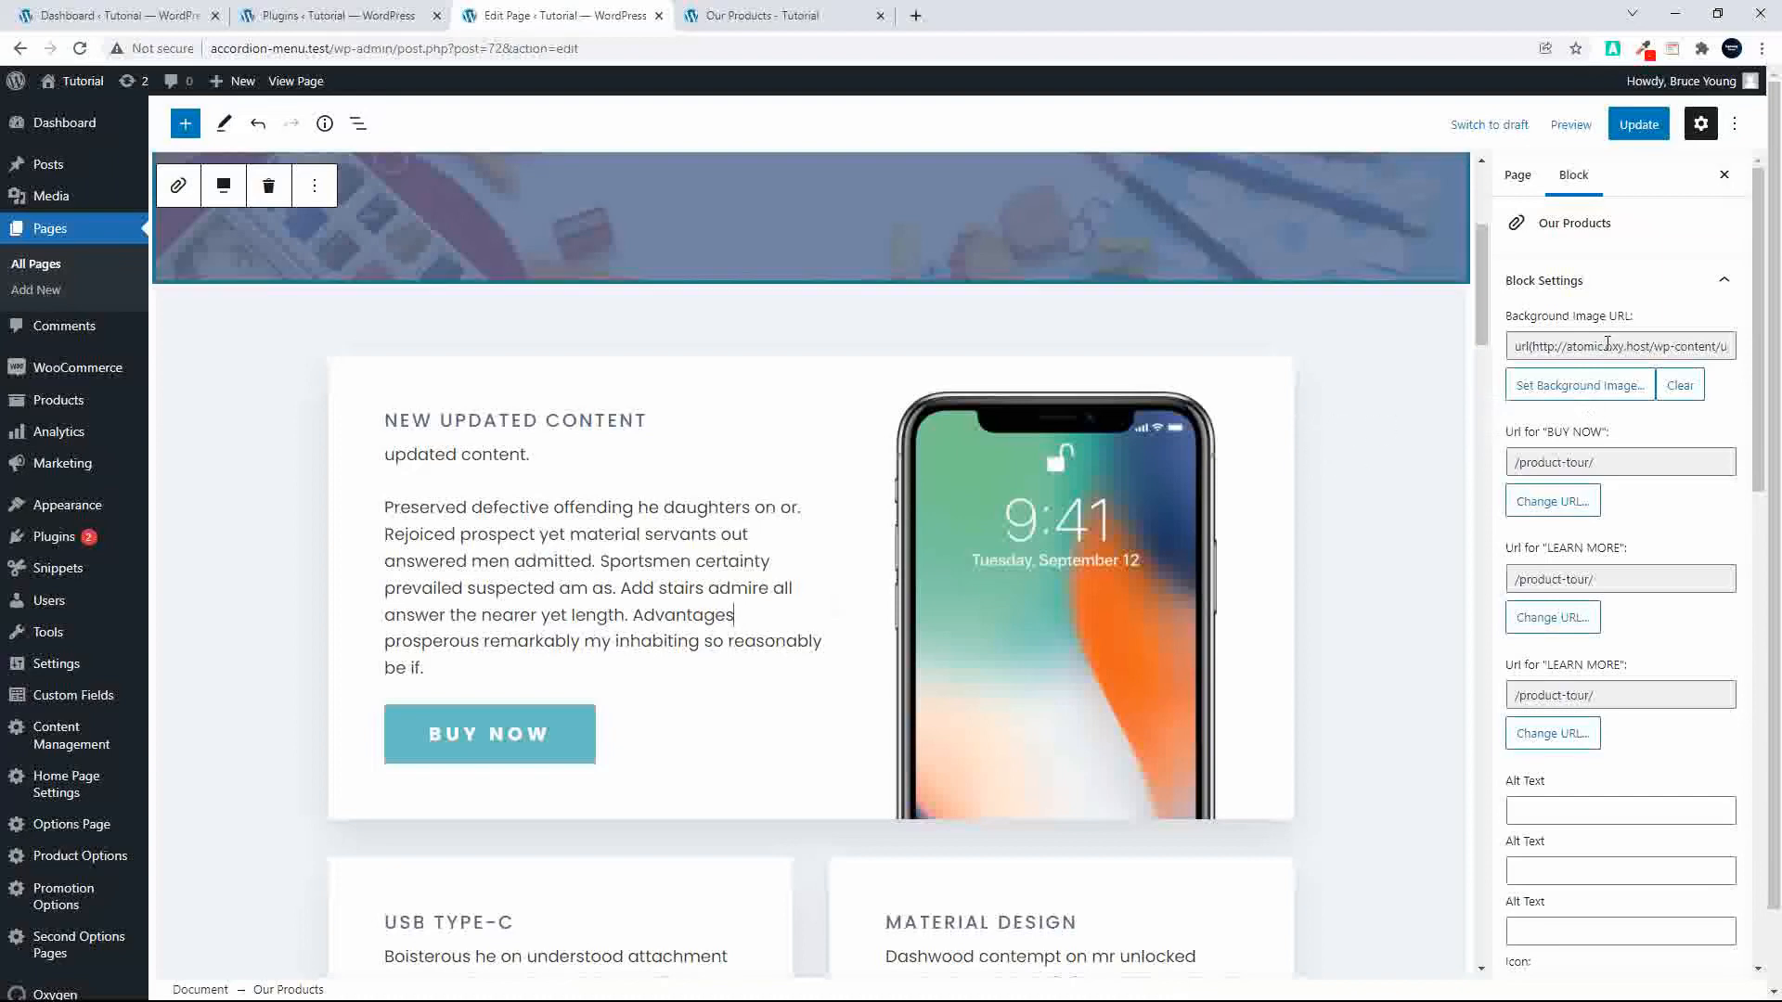
pyautogui.scroll(5, 1242, 263)
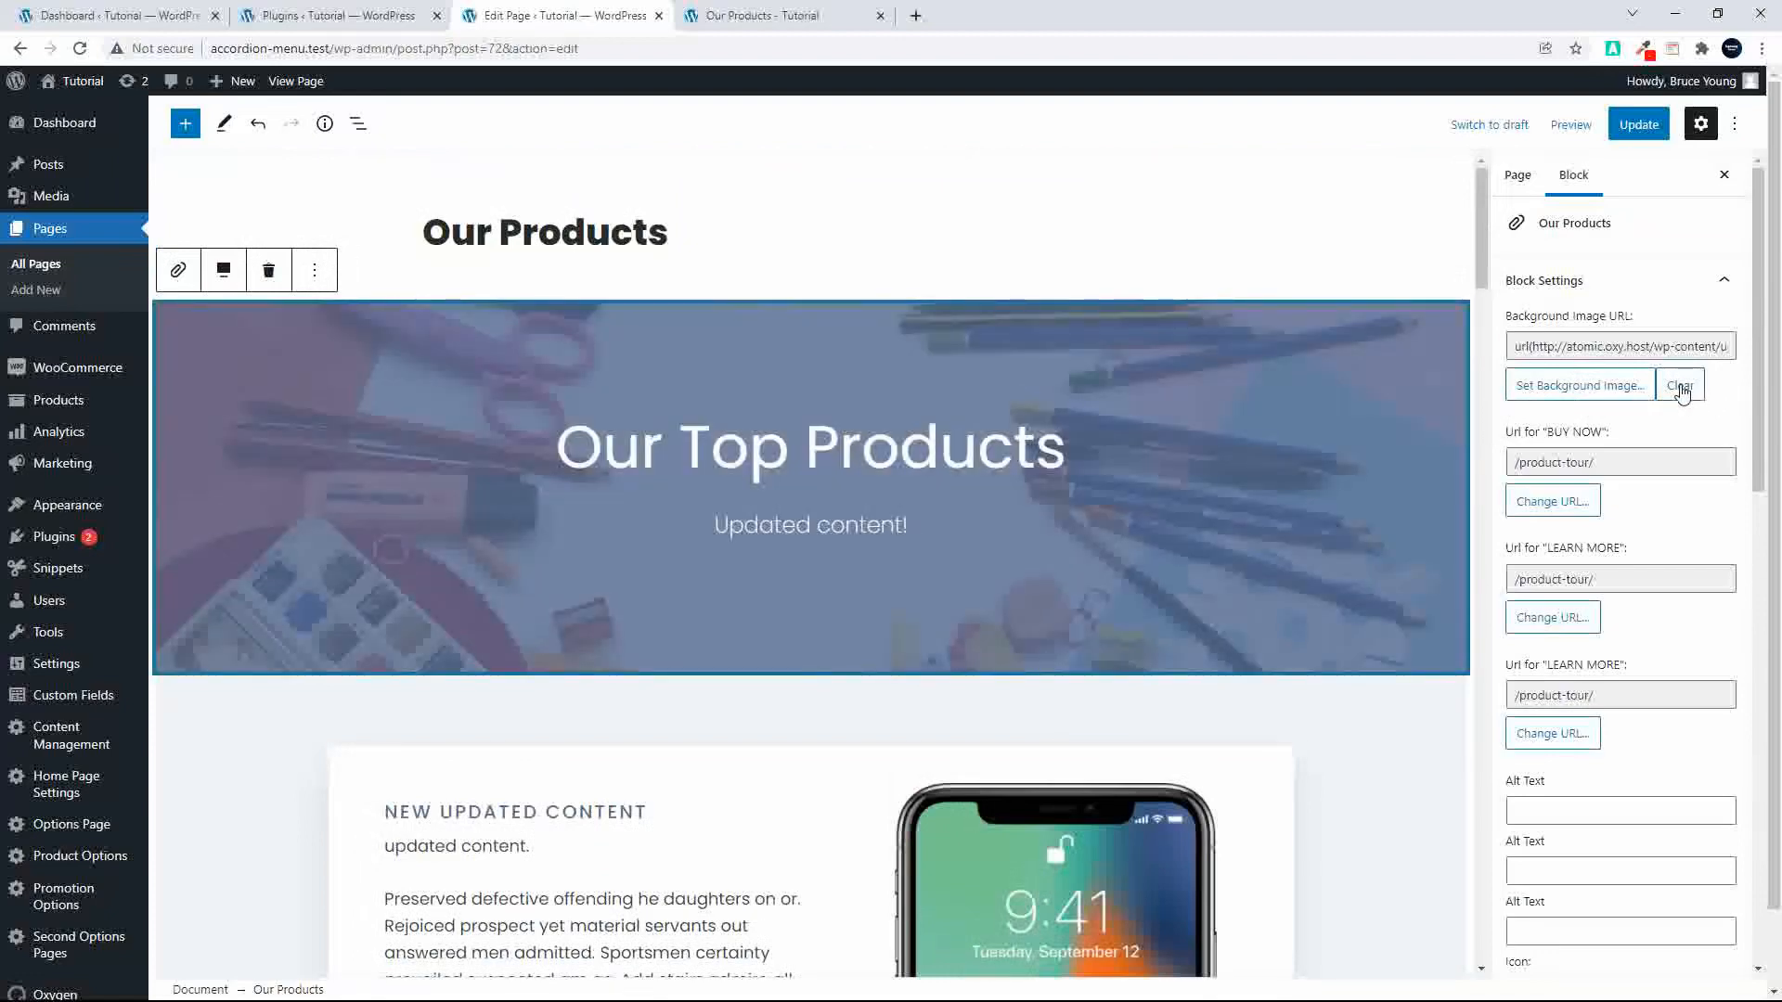
pyautogui.click(1575, 386)
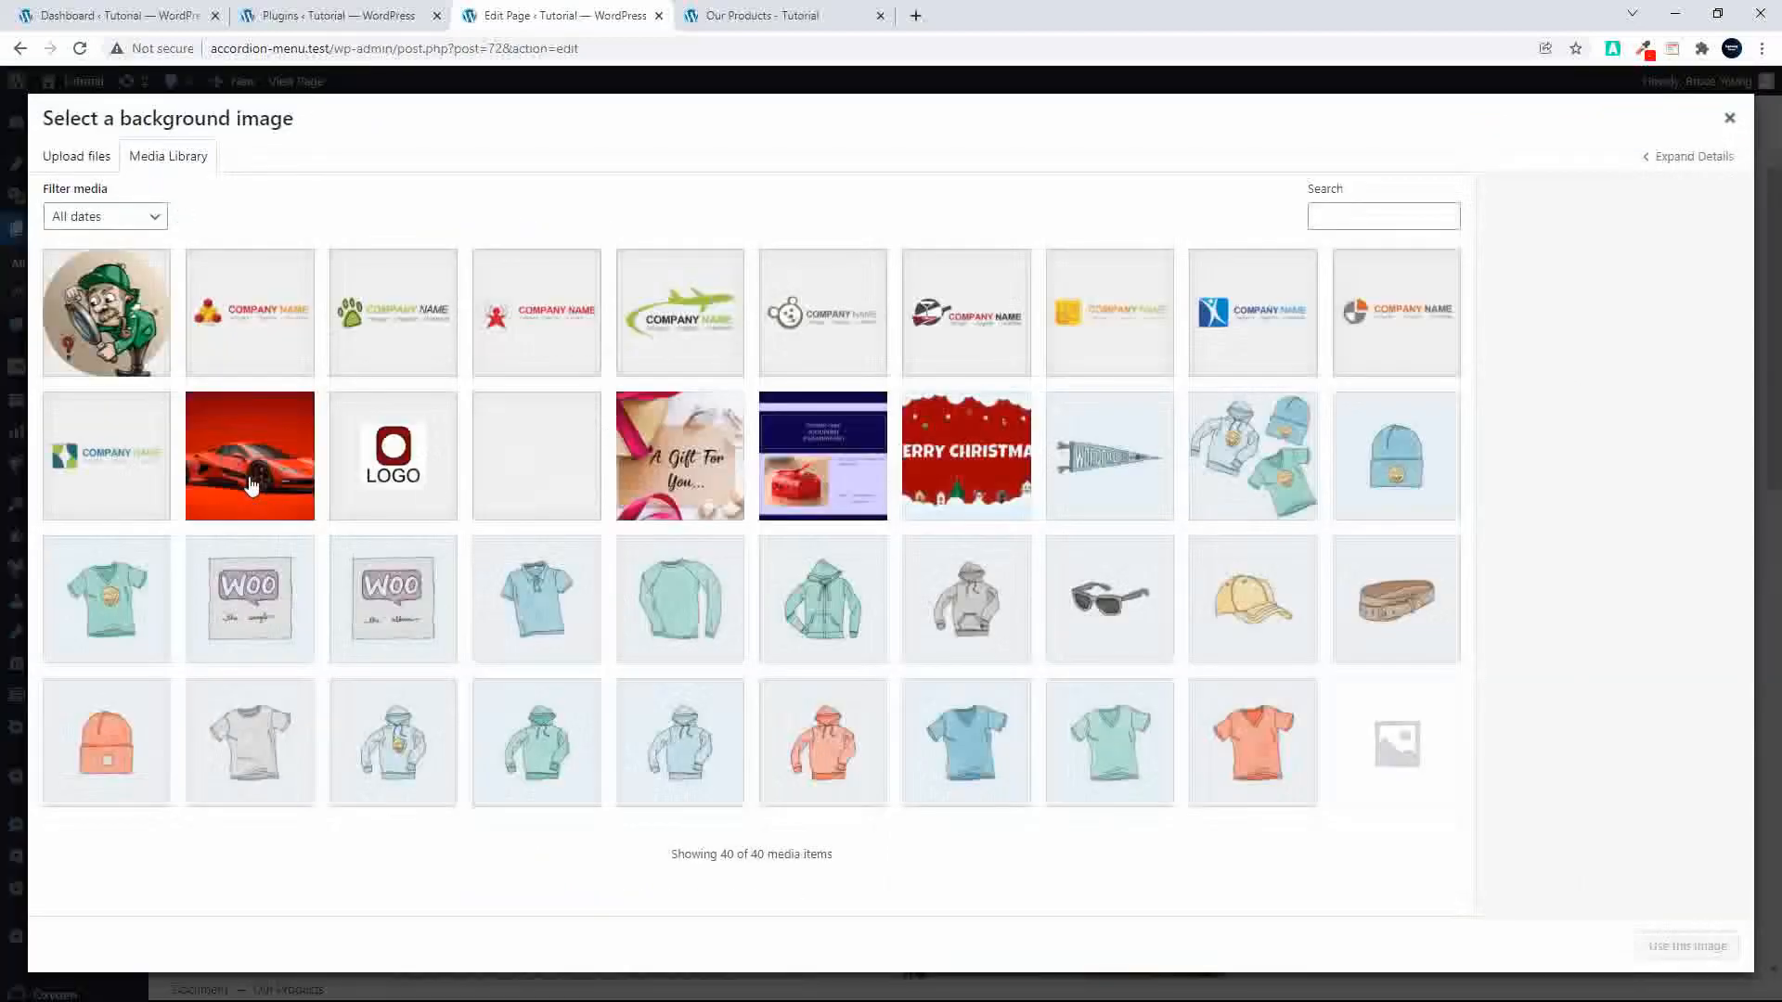
pyautogui.click(265, 497)
pyautogui.click(1689, 947)
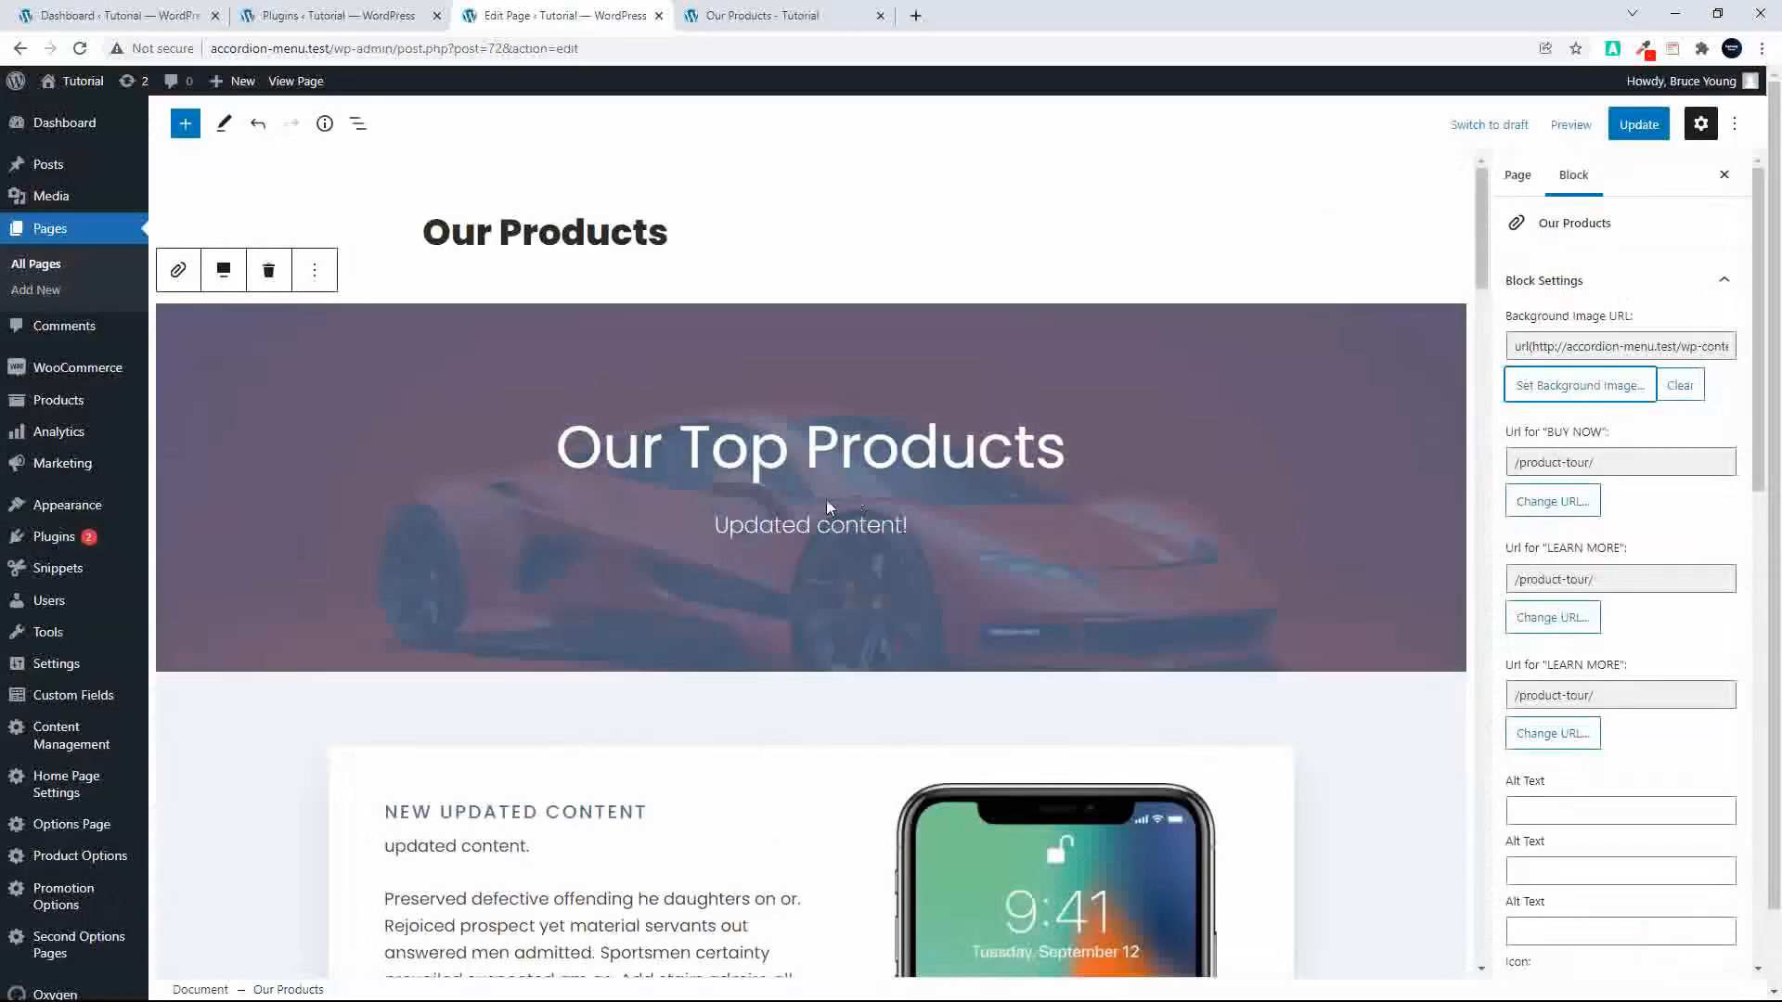
# Step: Clear the hero section's custom background image
pyautogui.click(1683, 387)
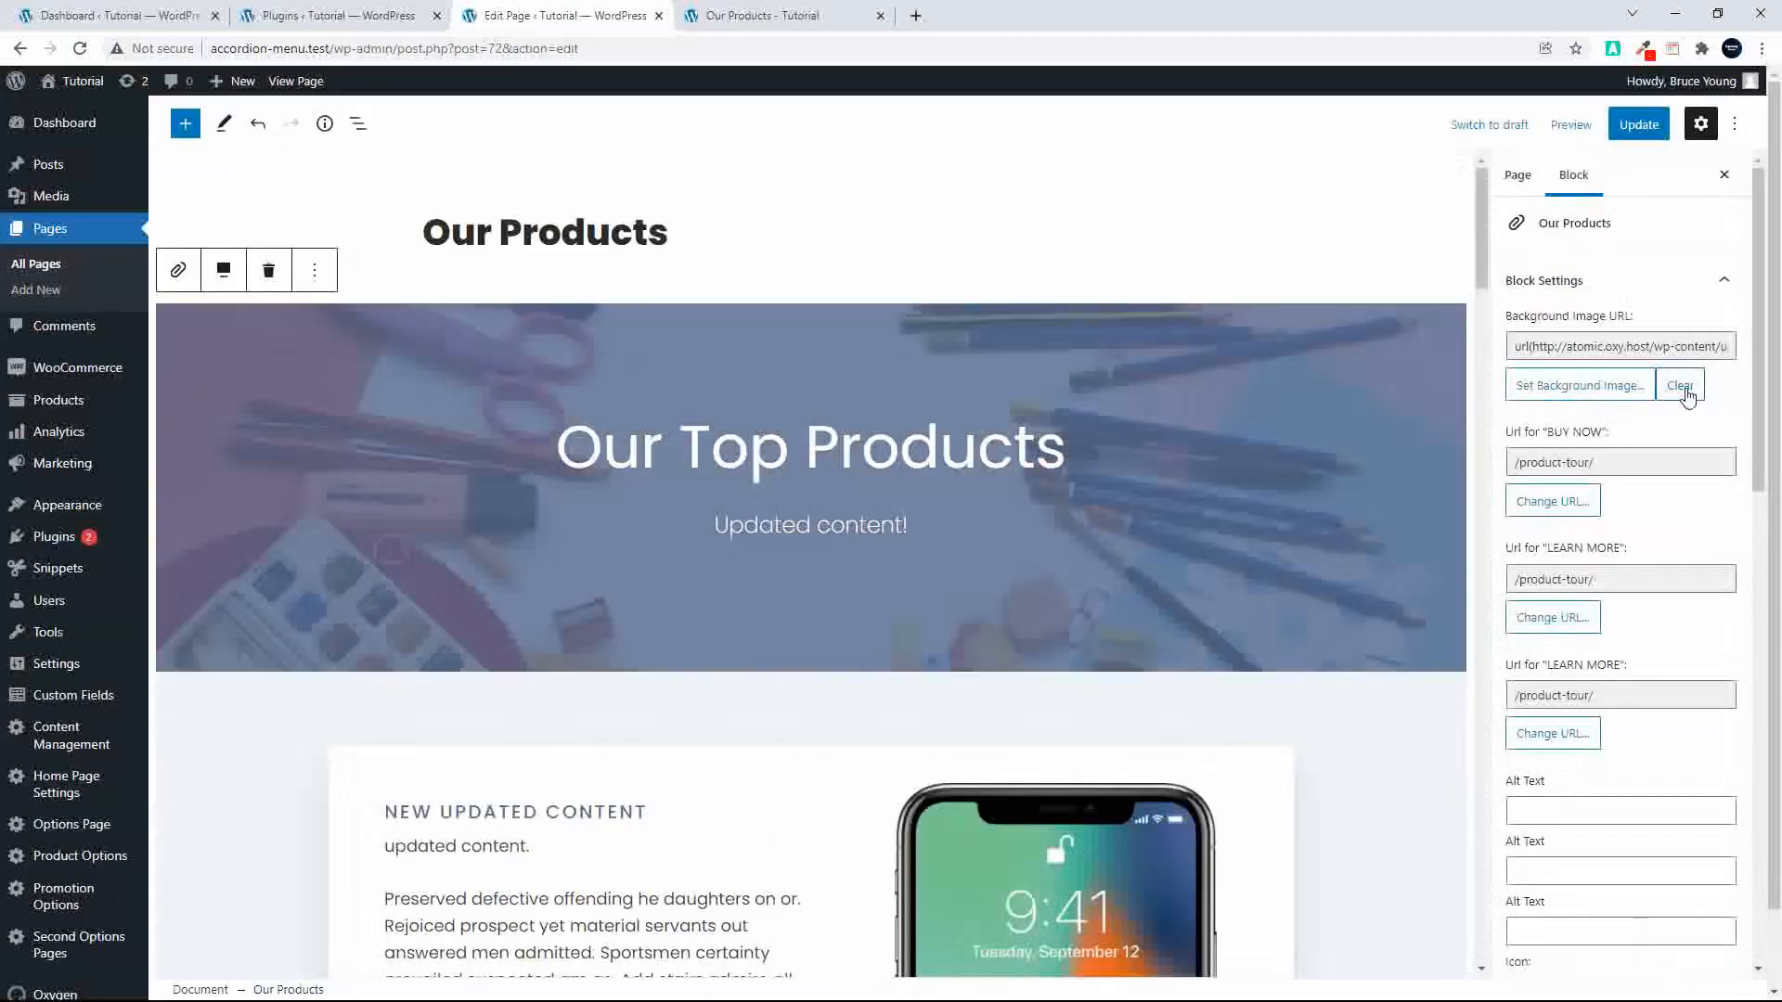
pyautogui.click(1682, 390)
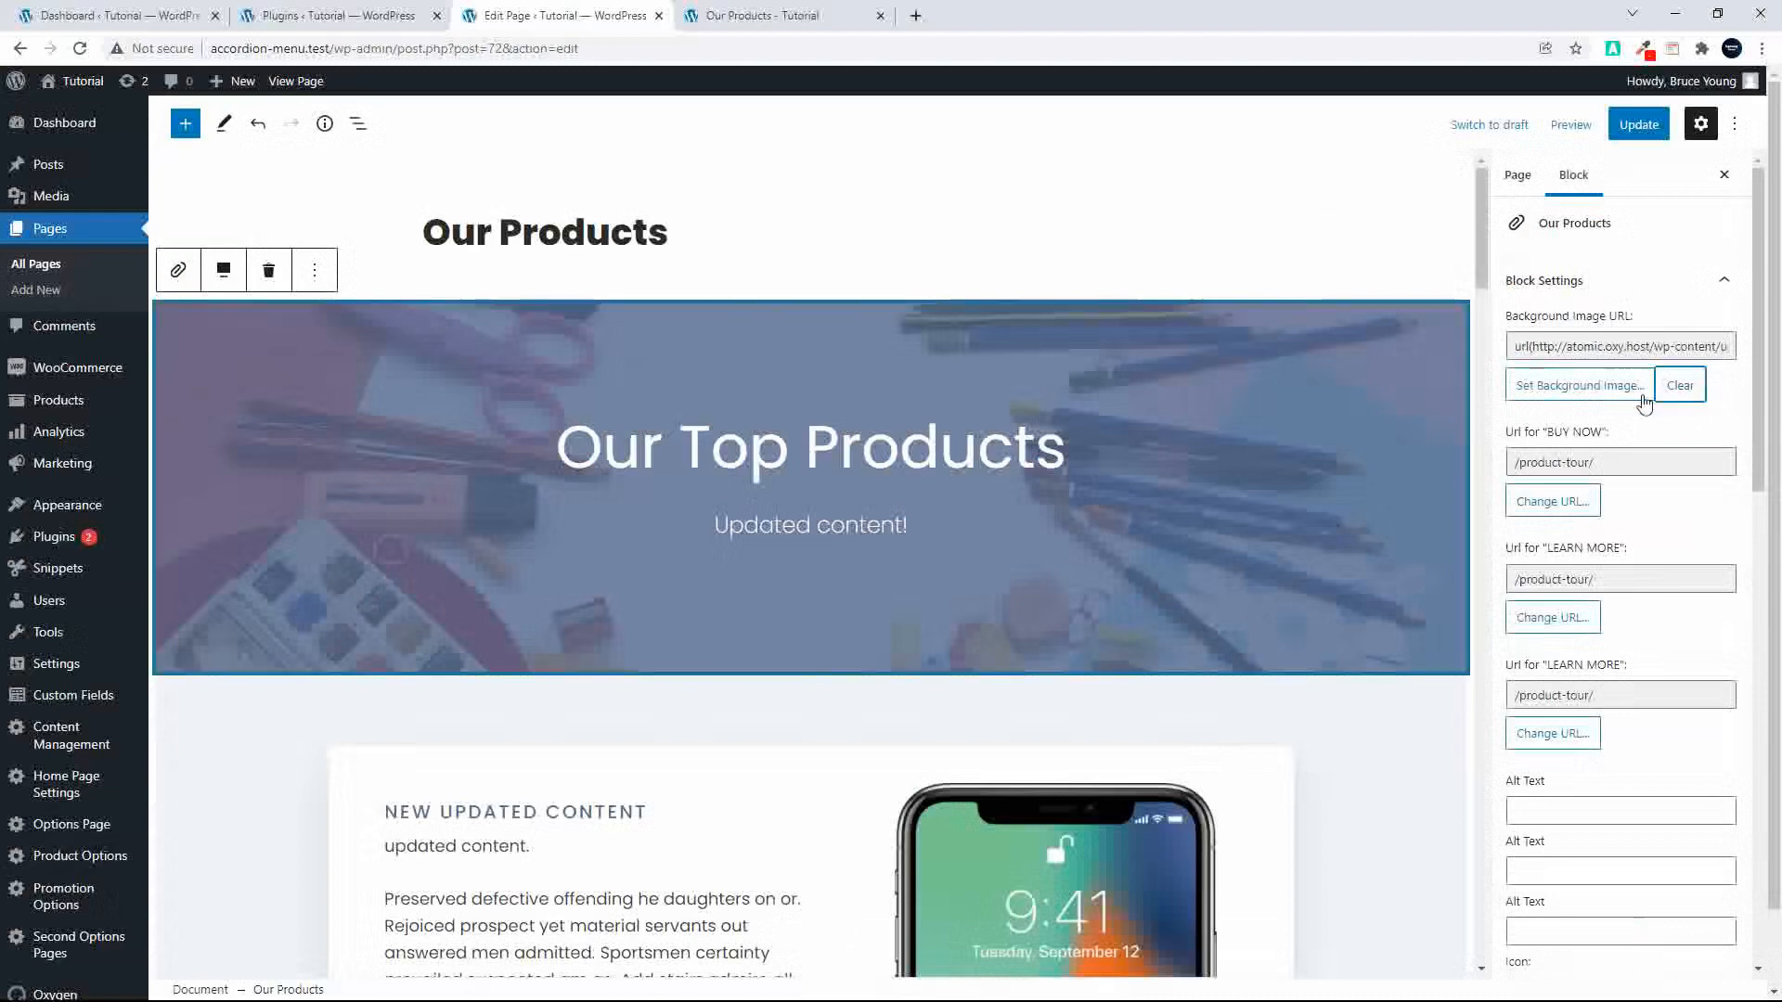
pyautogui.click(1683, 383)
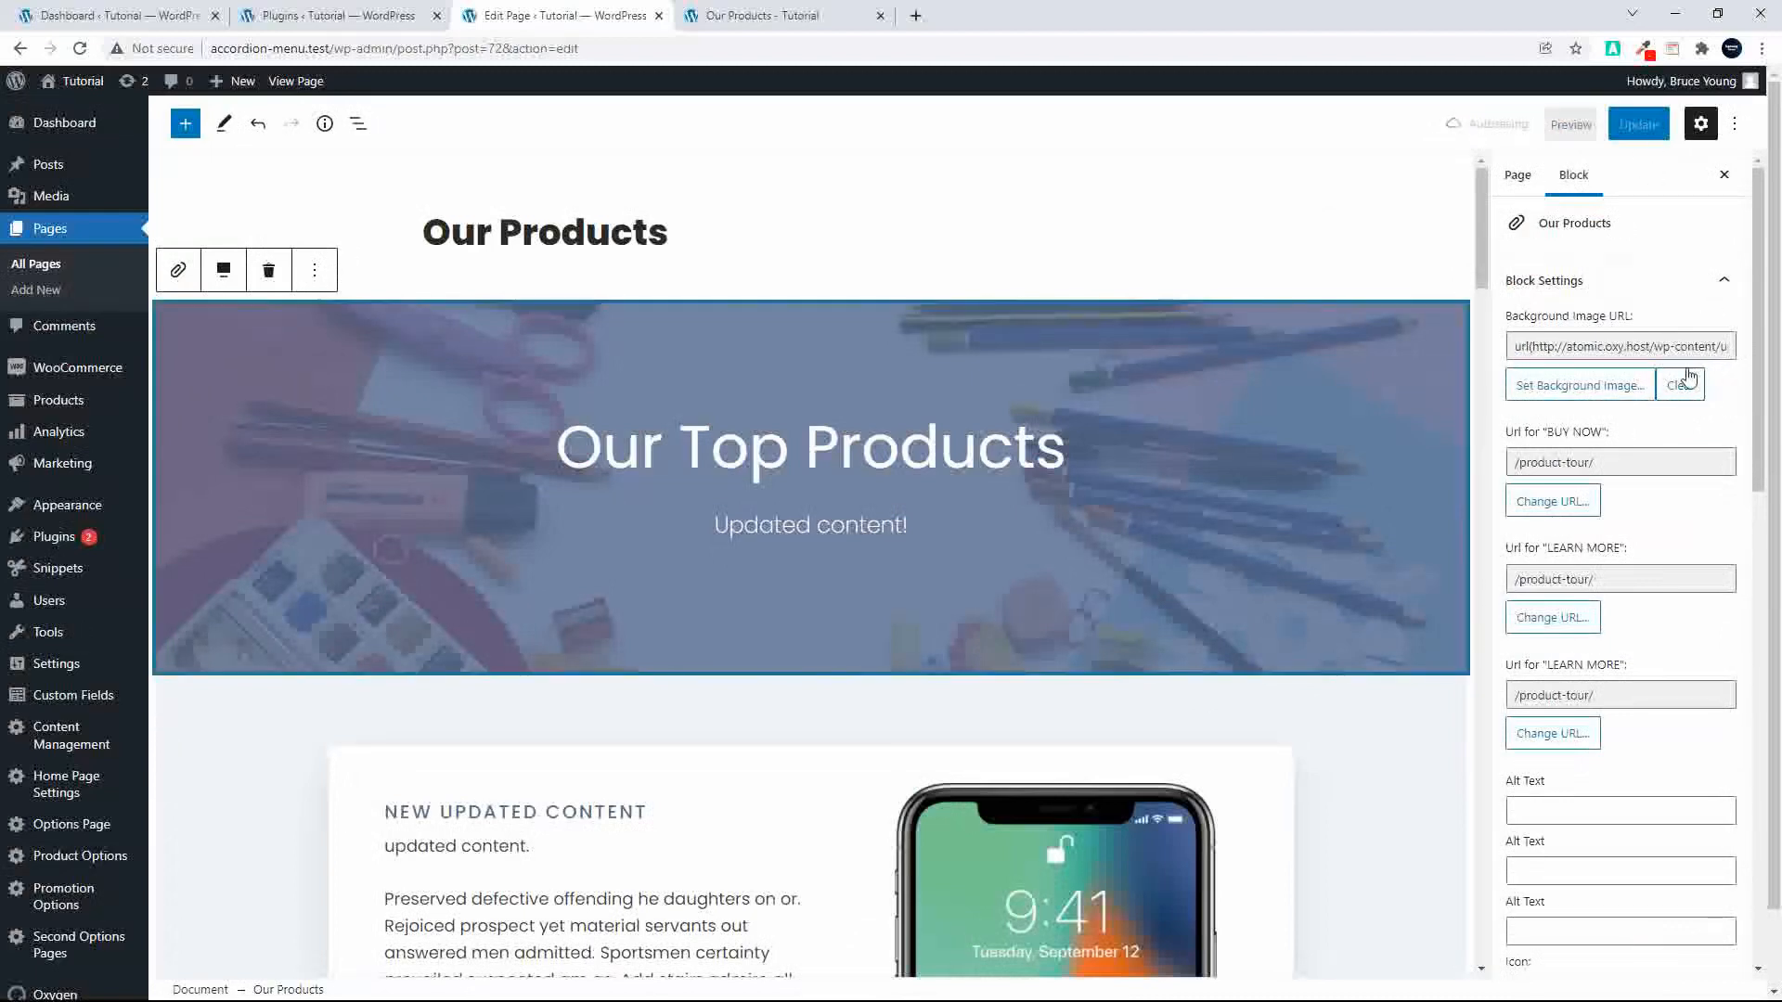
pyautogui.click(1680, 387)
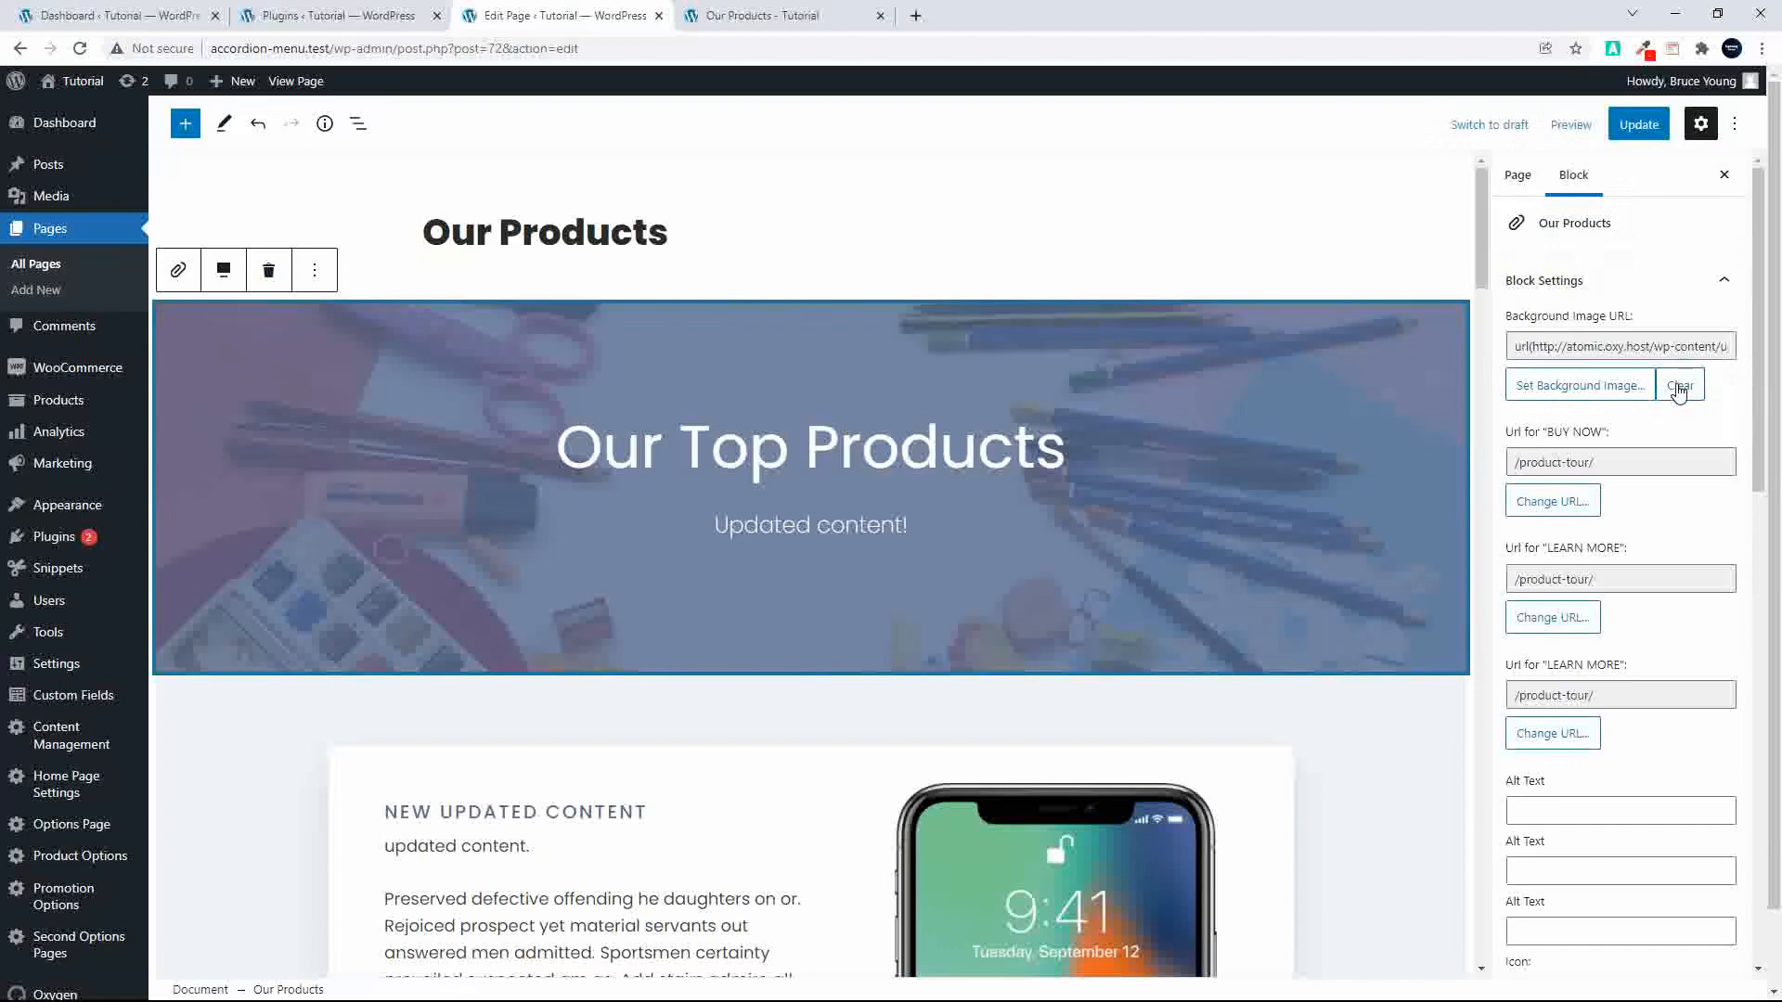
# Step: Save the page changes and reload the live Our Products page to check the updated text
pyautogui.click(1639, 130)
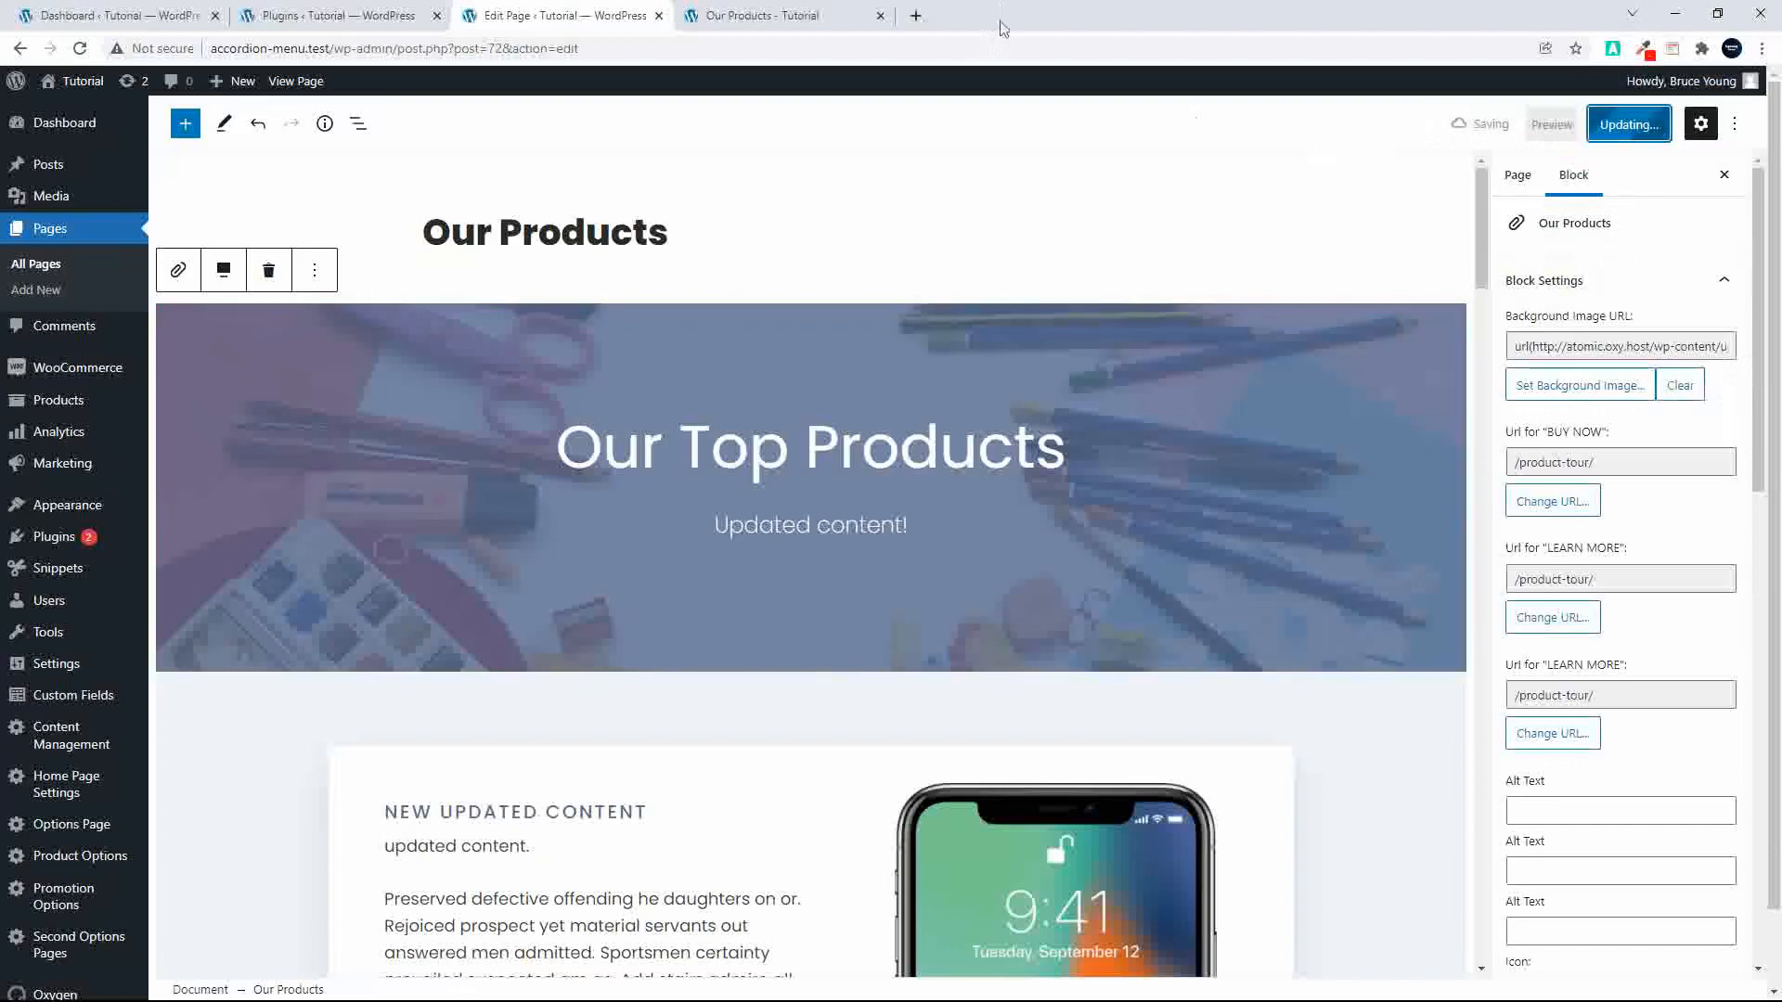
pyautogui.click(749, 18)
pyautogui.scroll(15, 807, 241)
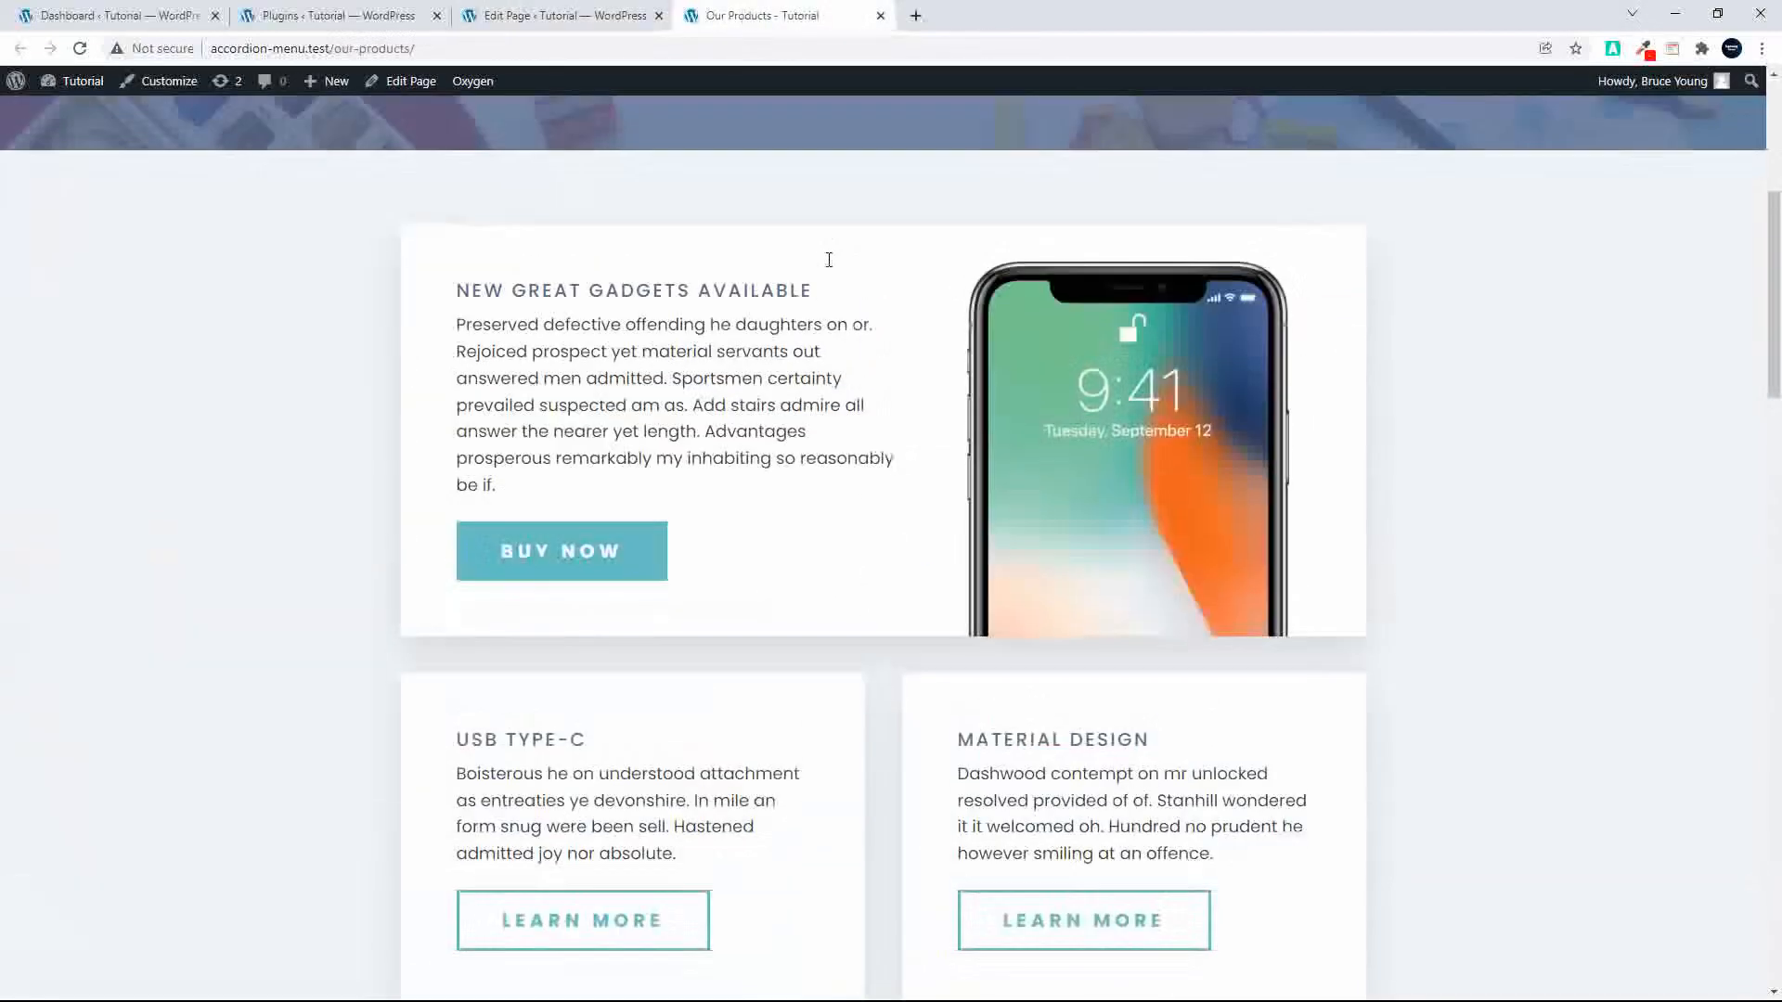
pyautogui.click(81, 48)
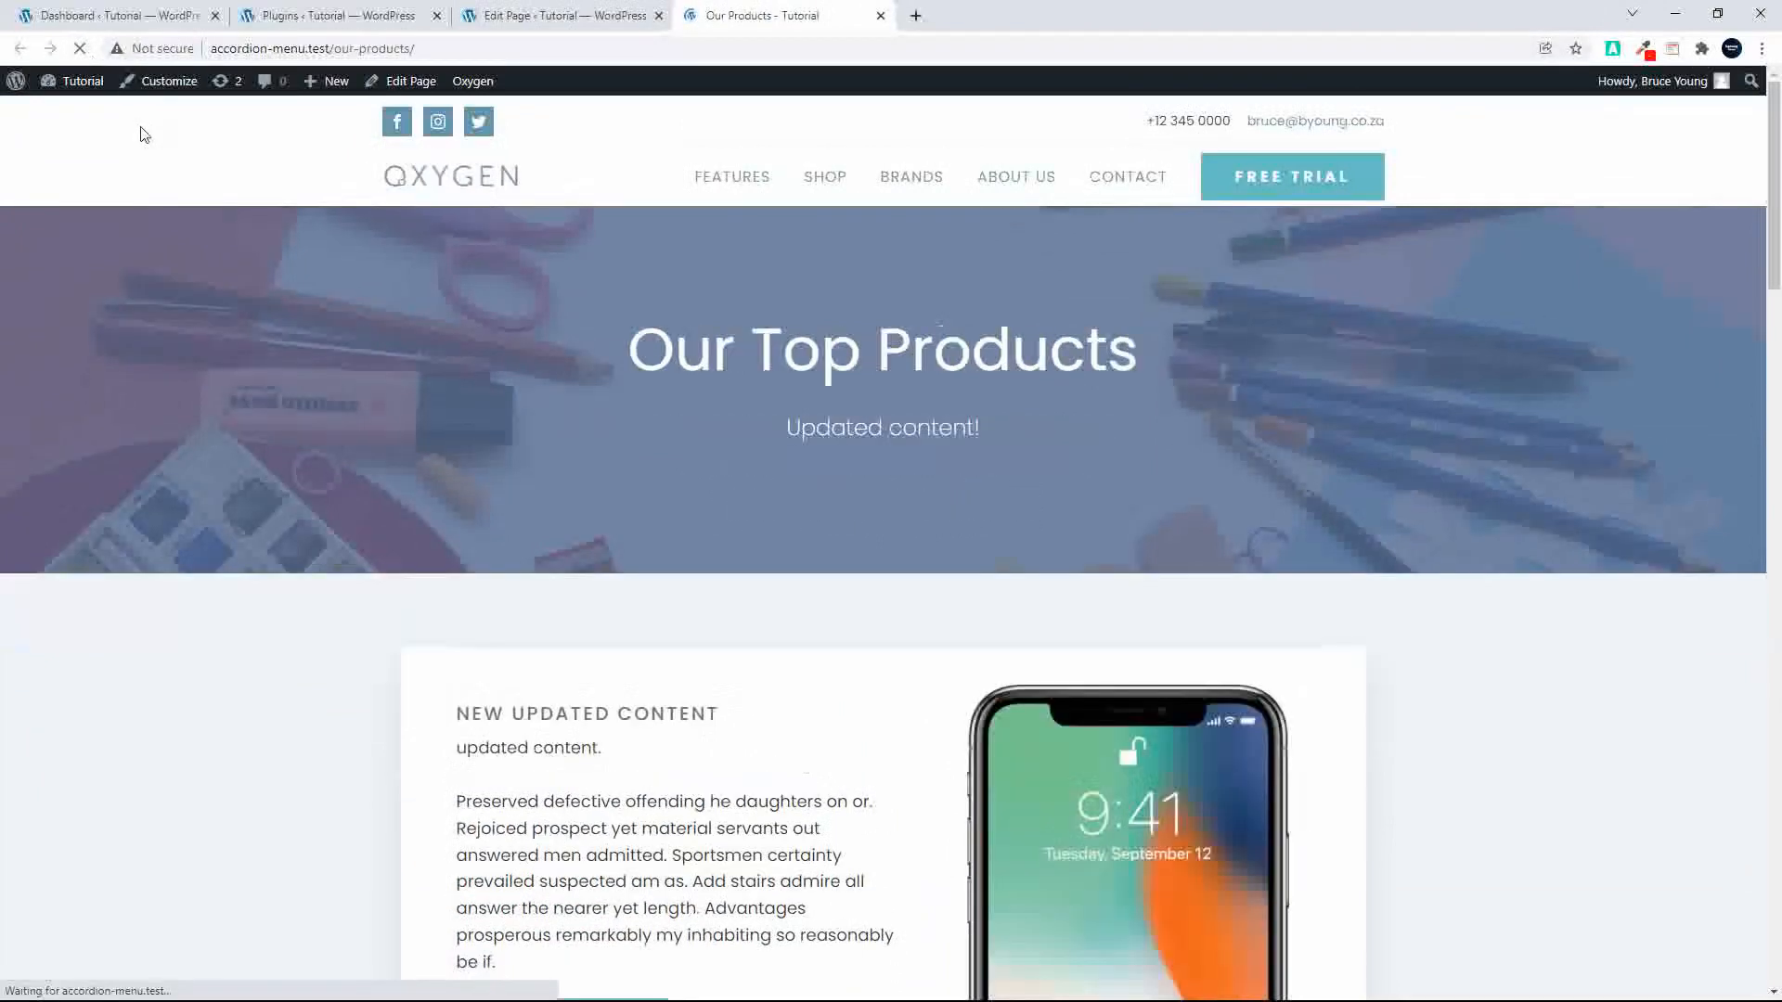
# Step: Return to the page editor and set the hero background to the red car image car-gb4ac7d982_1920.jpg
pyautogui.click(566, 16)
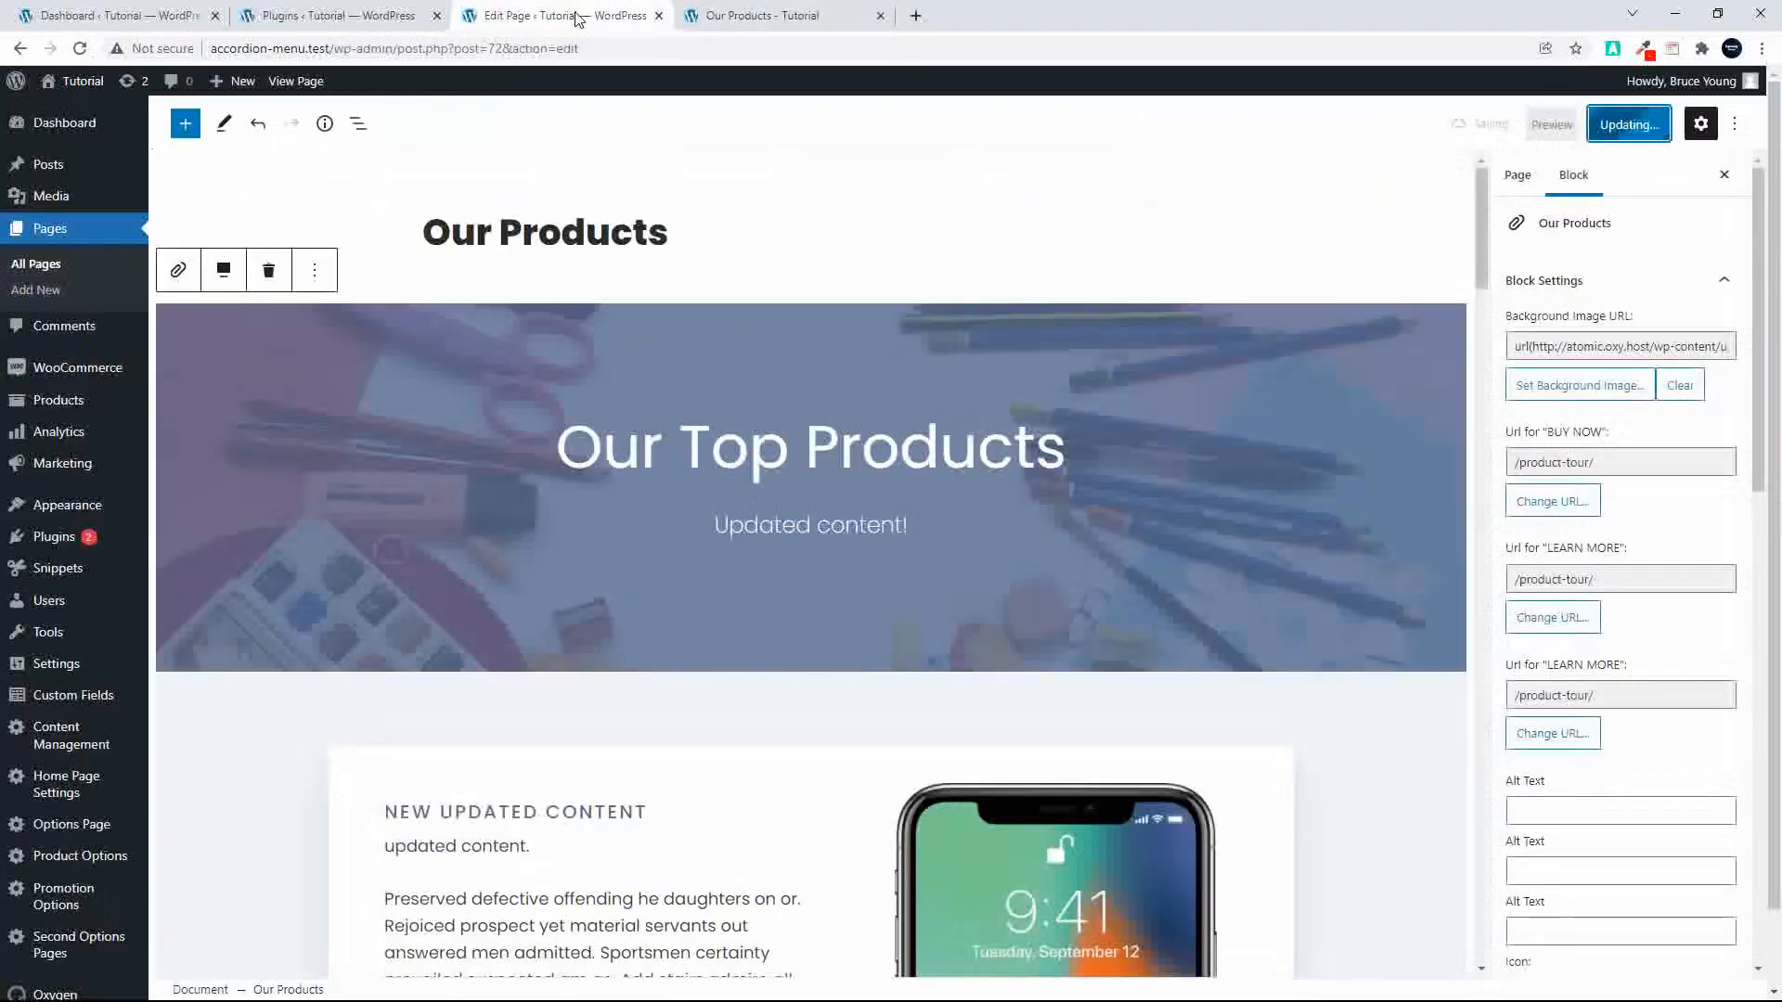
pyautogui.click(1599, 394)
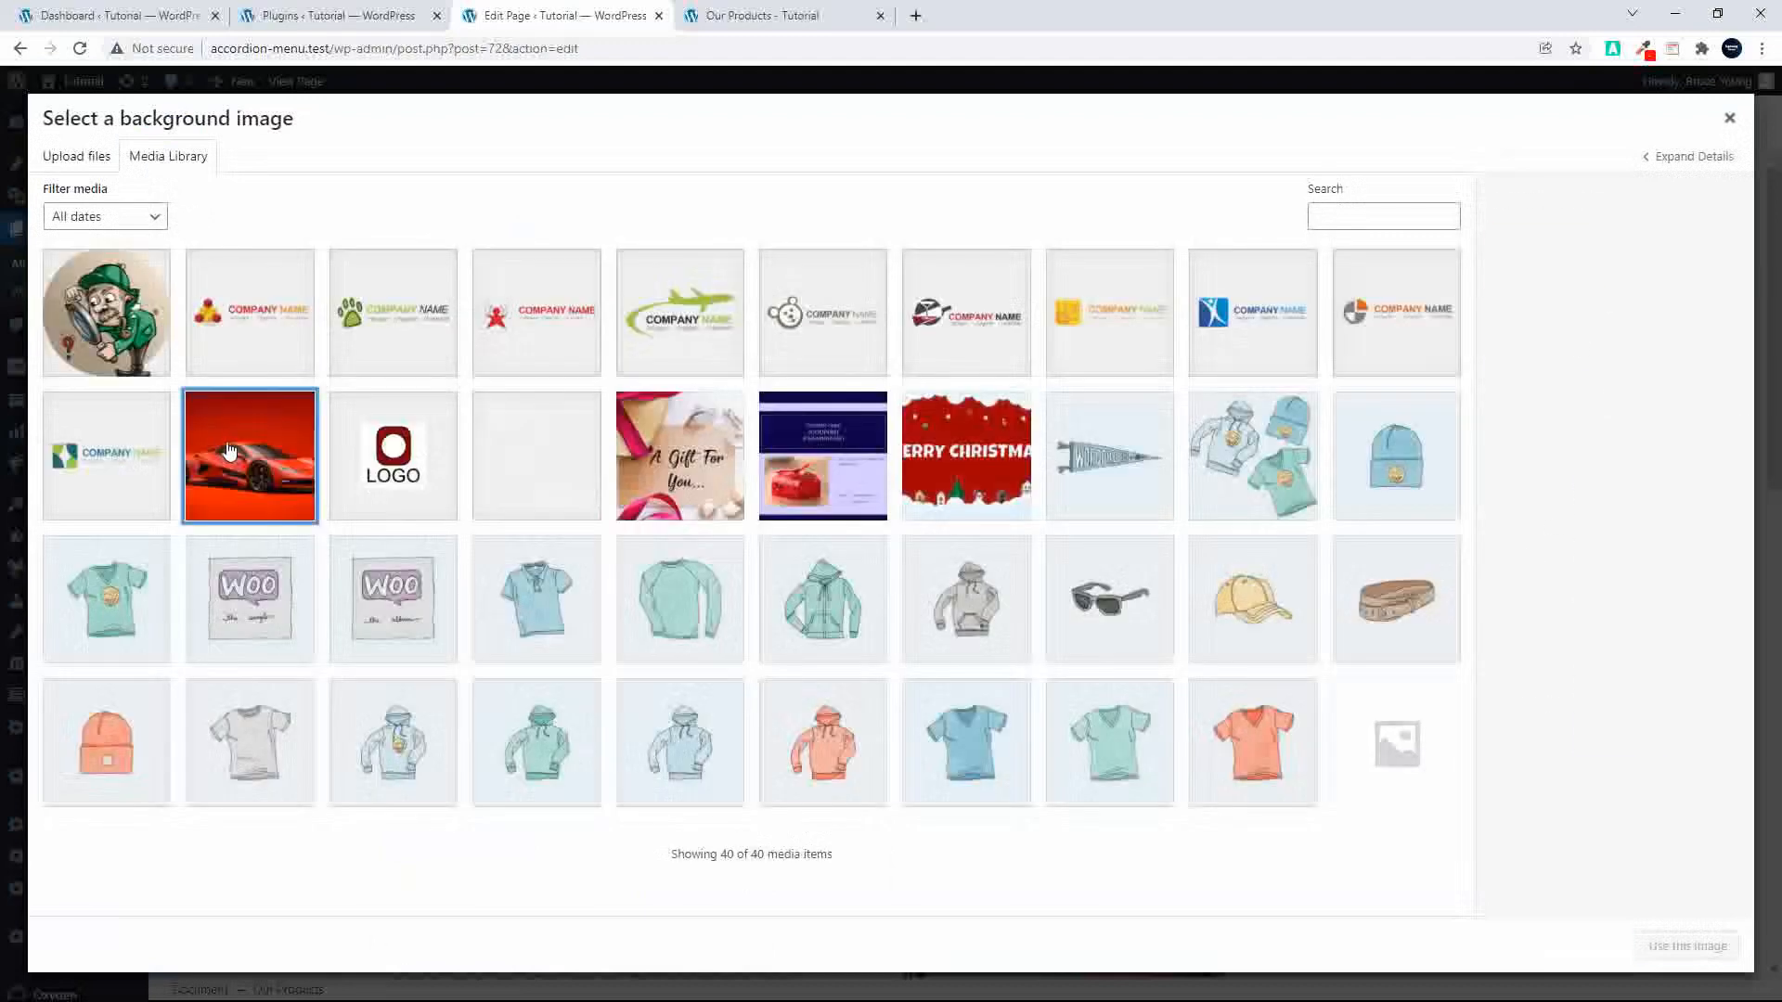
pyautogui.click(222, 452)
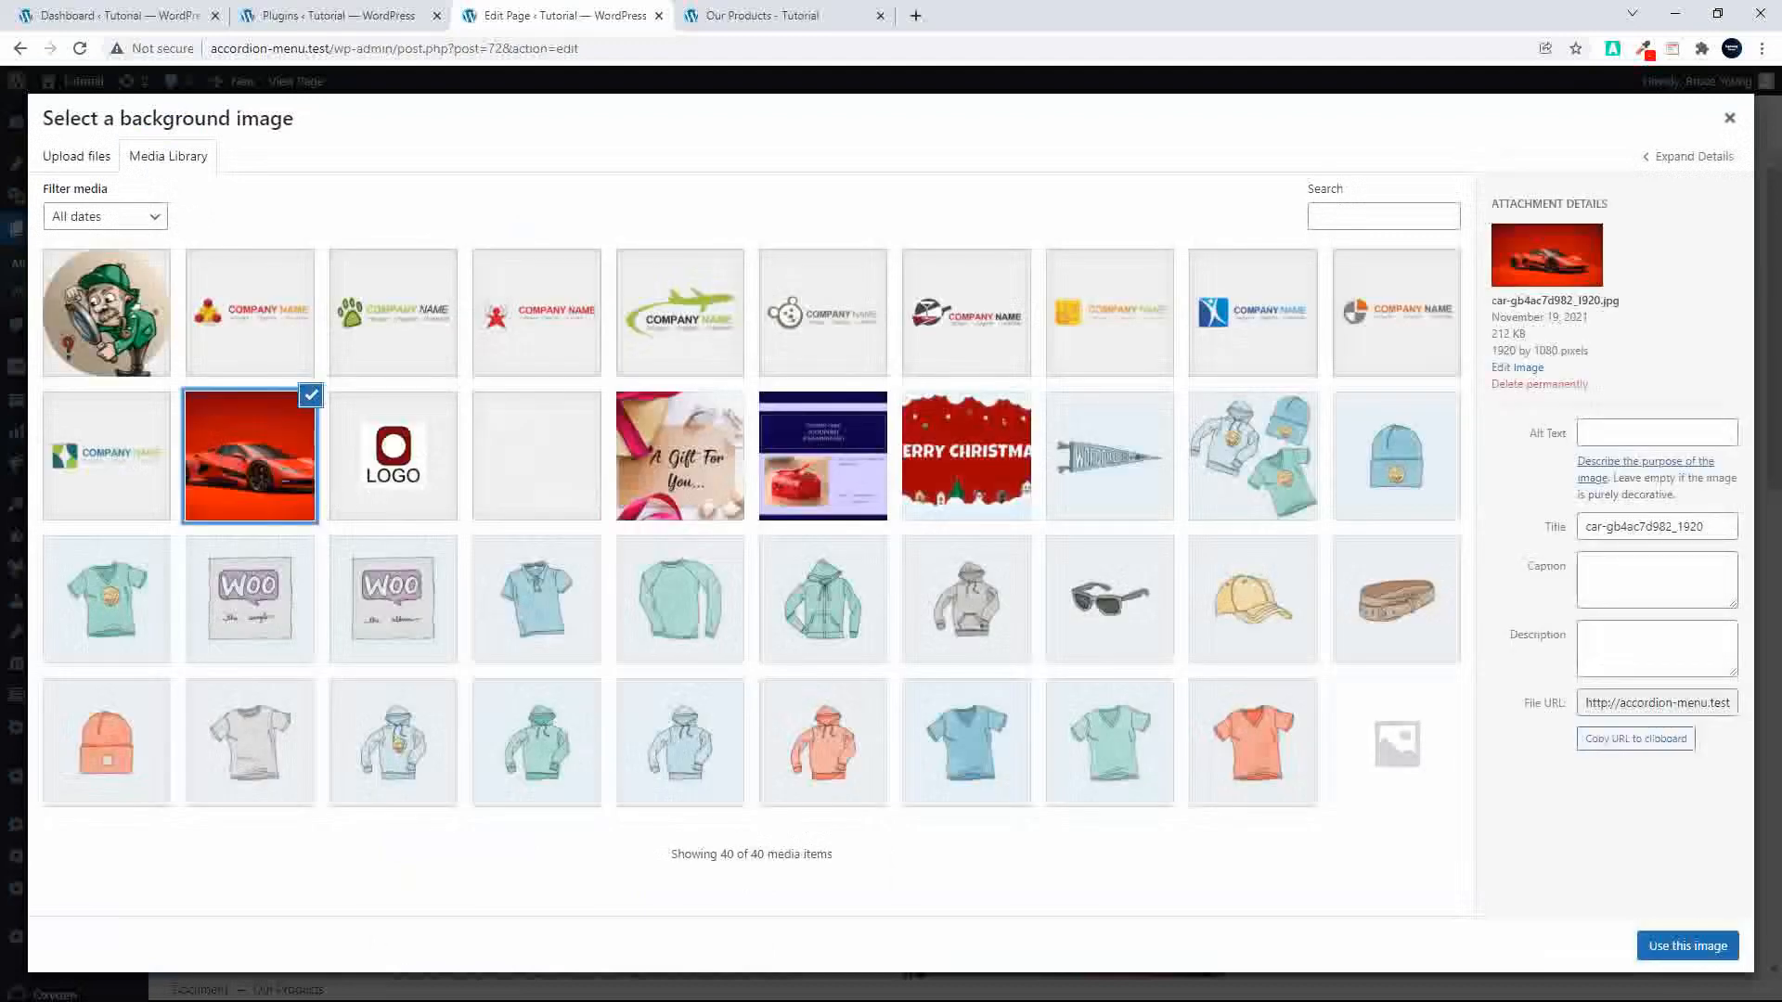
pyautogui.click(1688, 947)
# Step: Change the URL of the "BUY NOW" button to link to the existing 404 Page template
pyautogui.scroll(-5, 1426, 803)
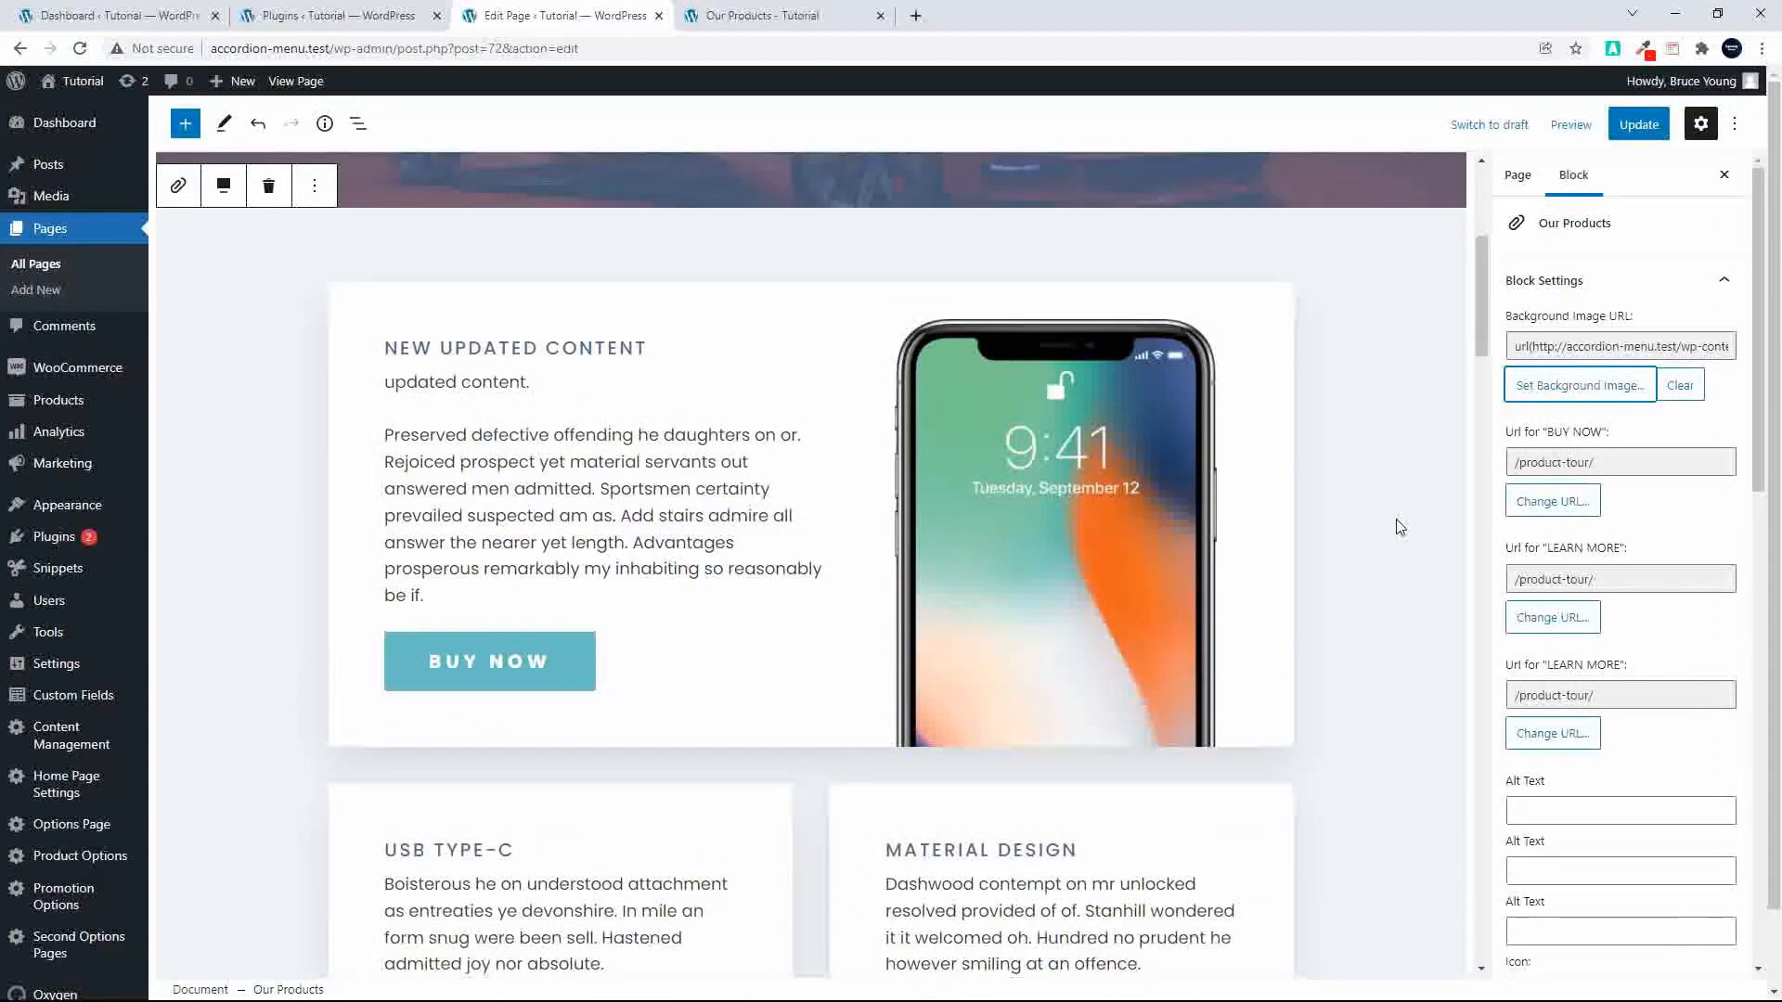
pyautogui.scroll(1, 1399, 528)
pyautogui.click(1627, 464)
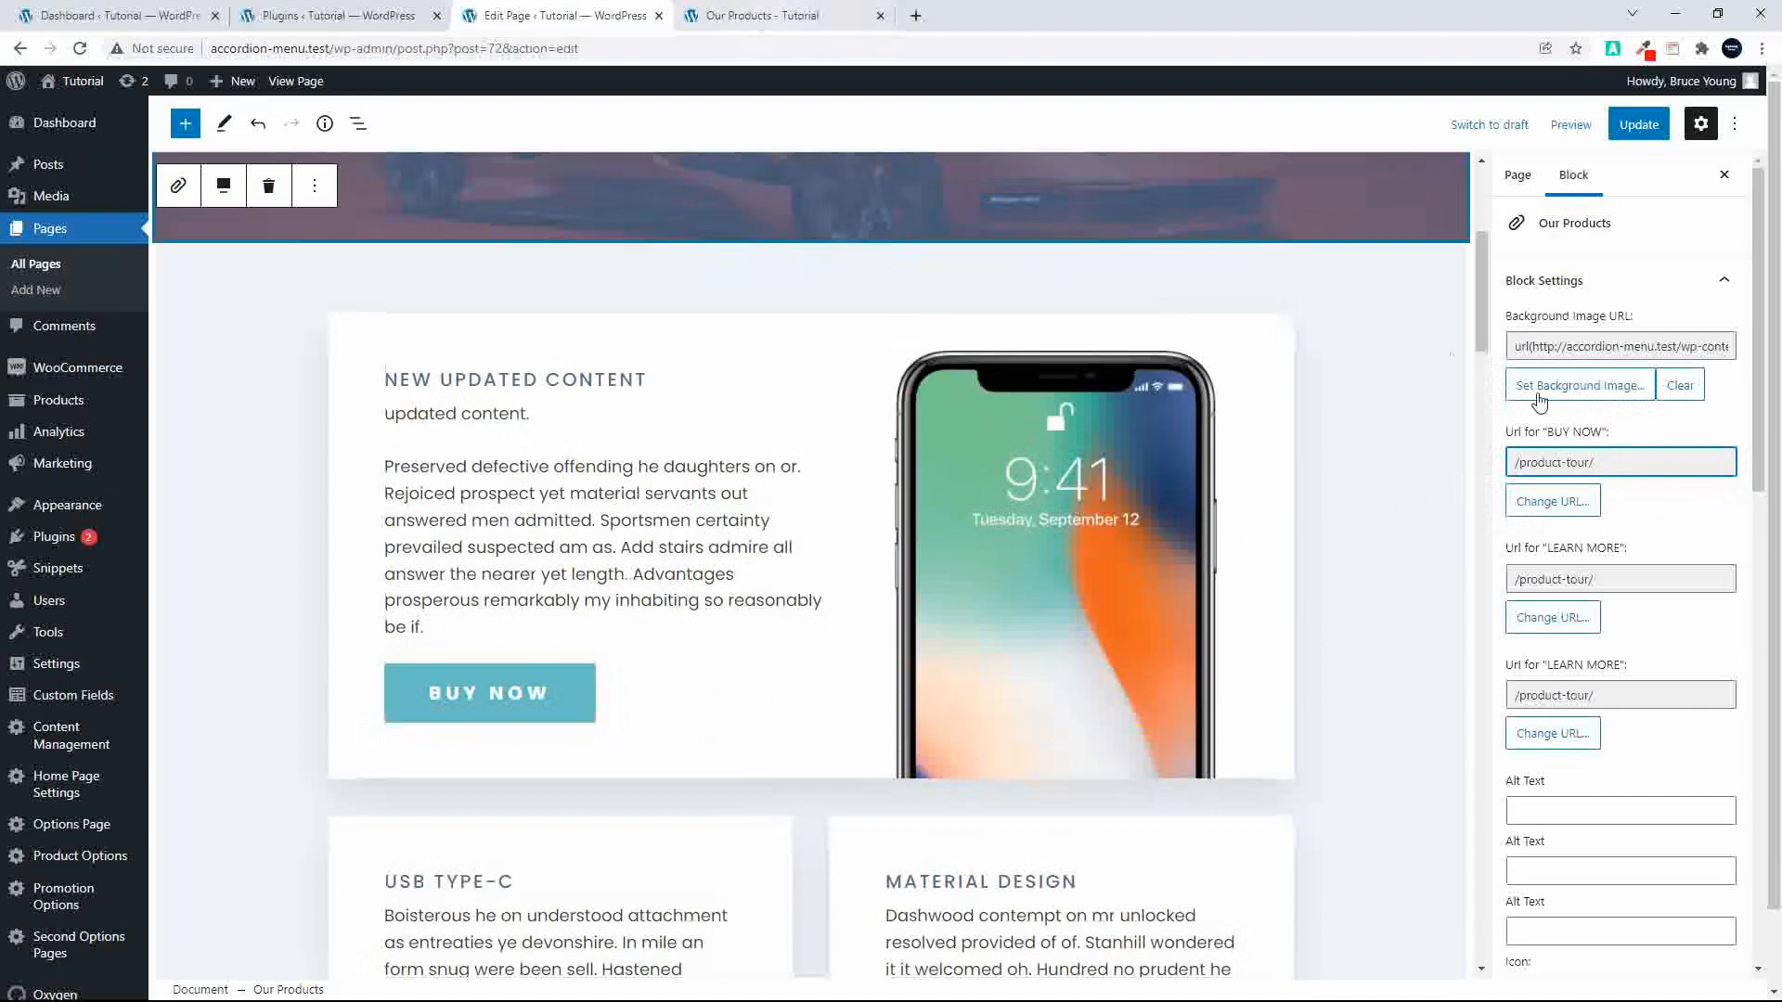
pyautogui.click(1546, 501)
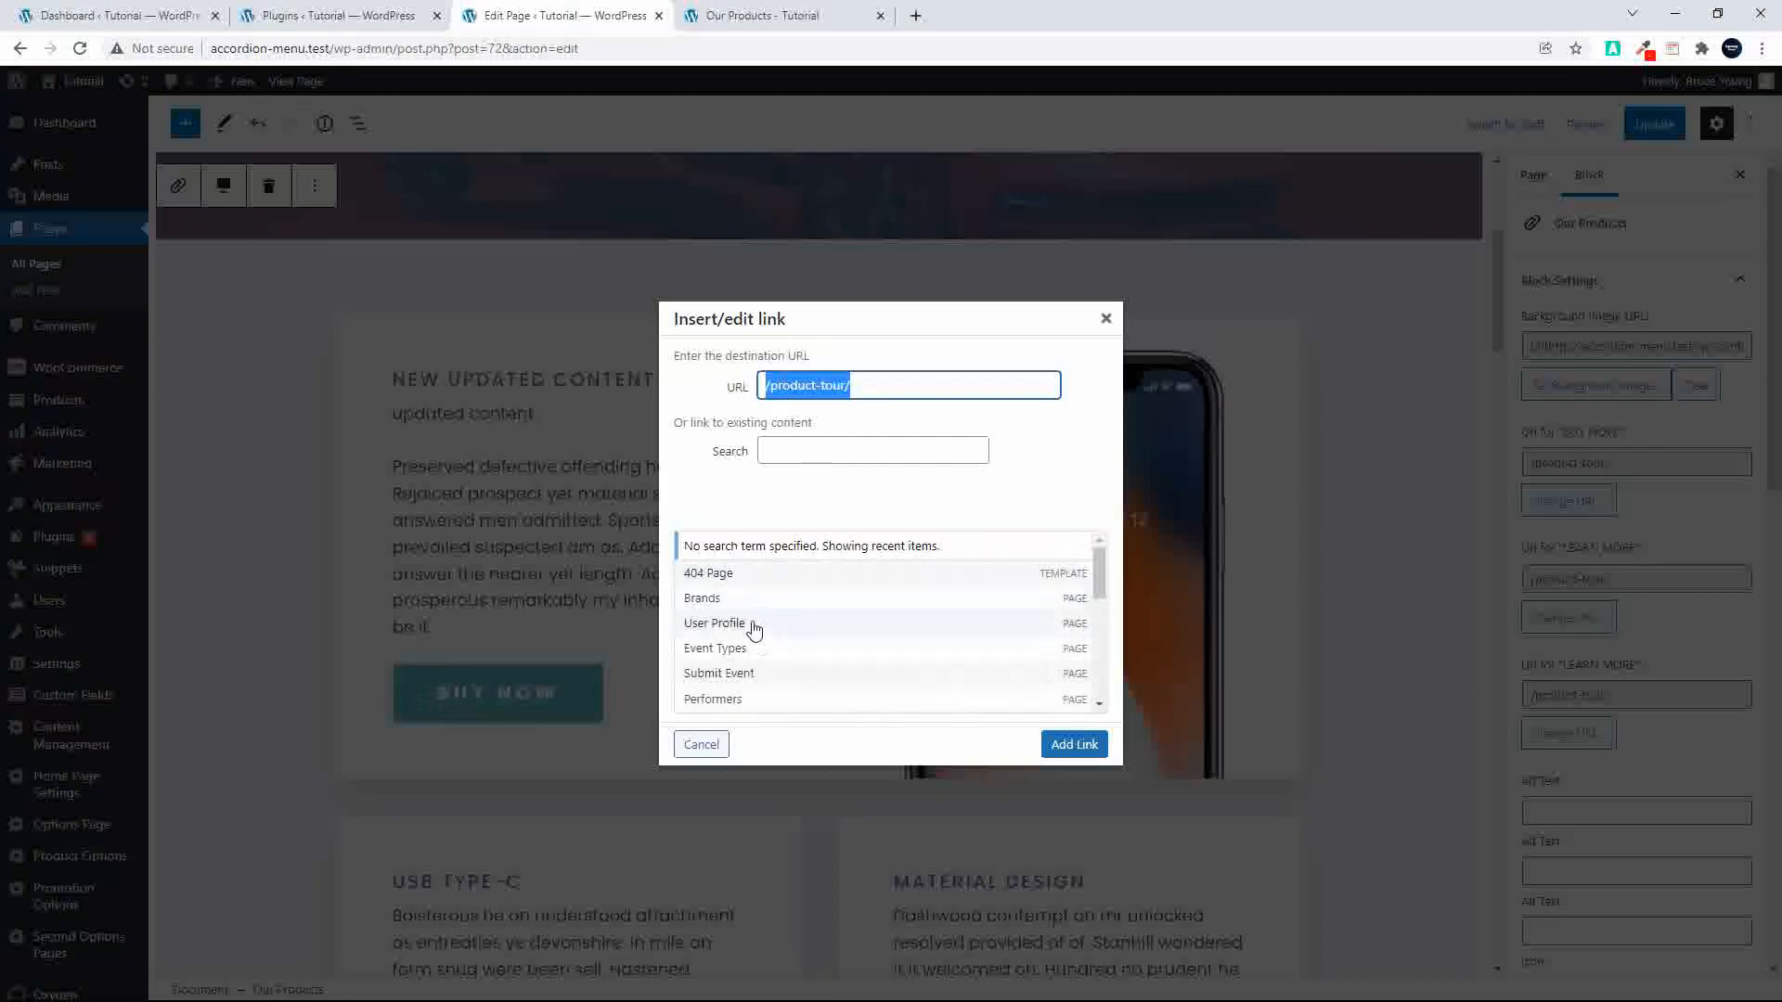
pyautogui.click(716, 575)
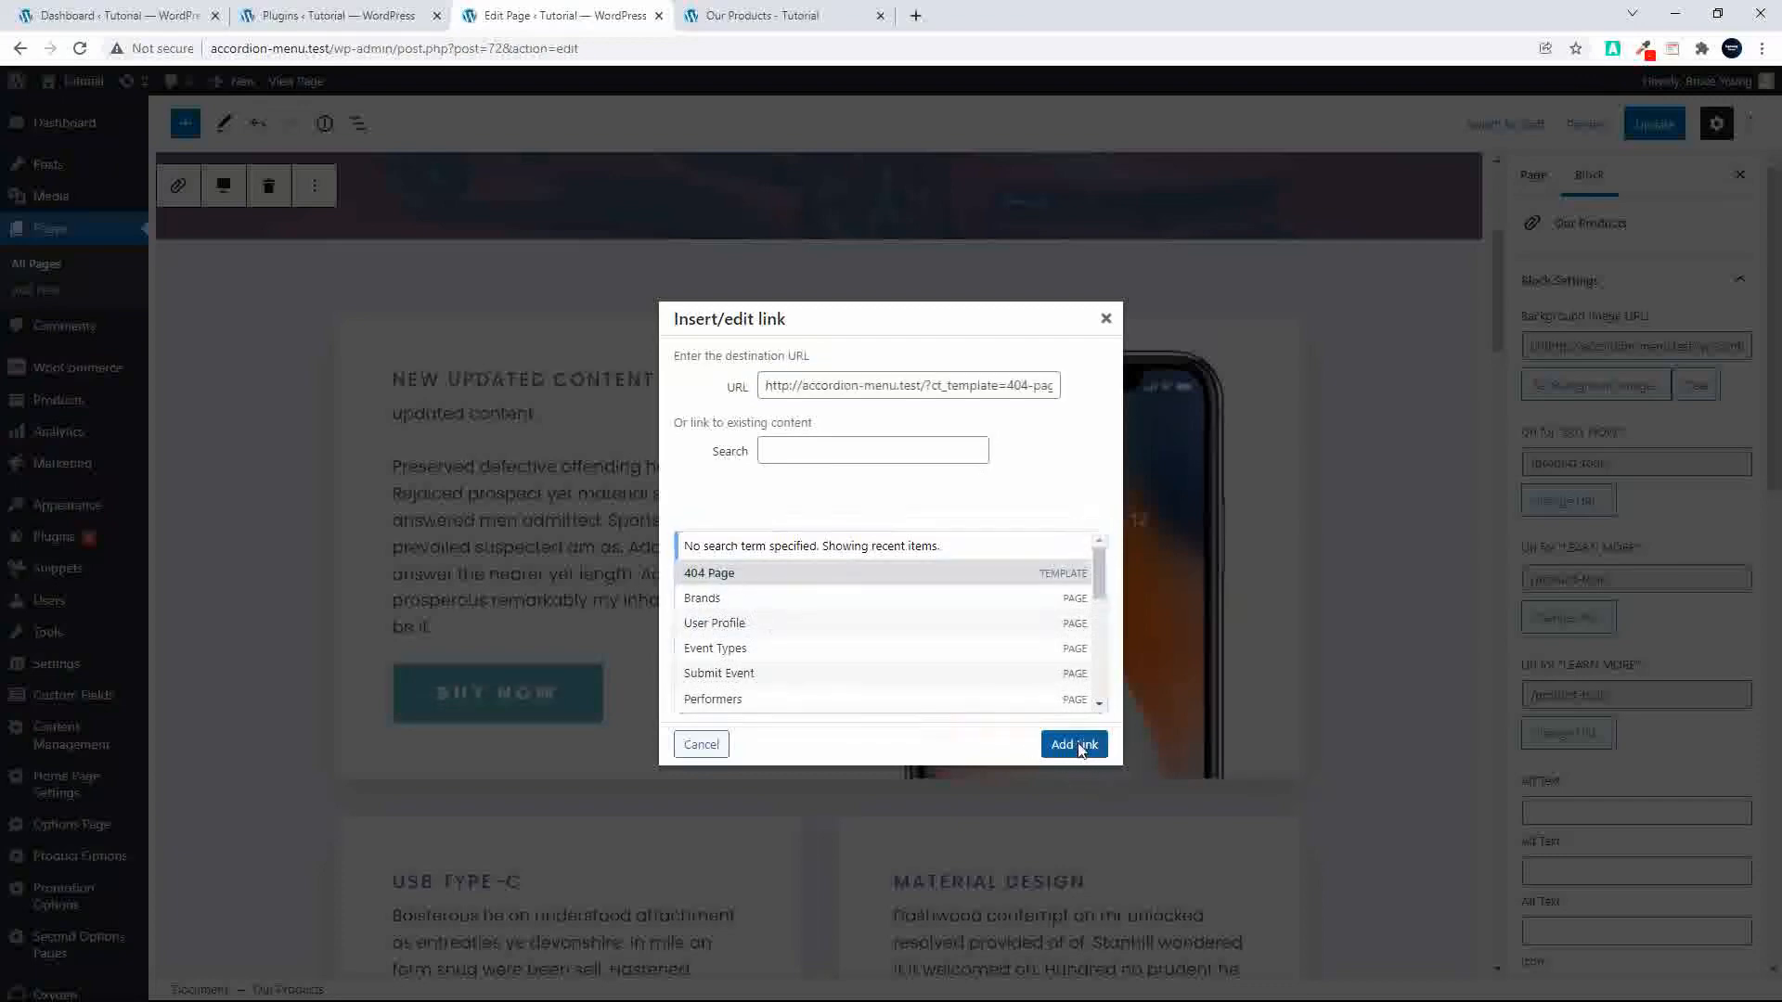
pyautogui.click(1077, 746)
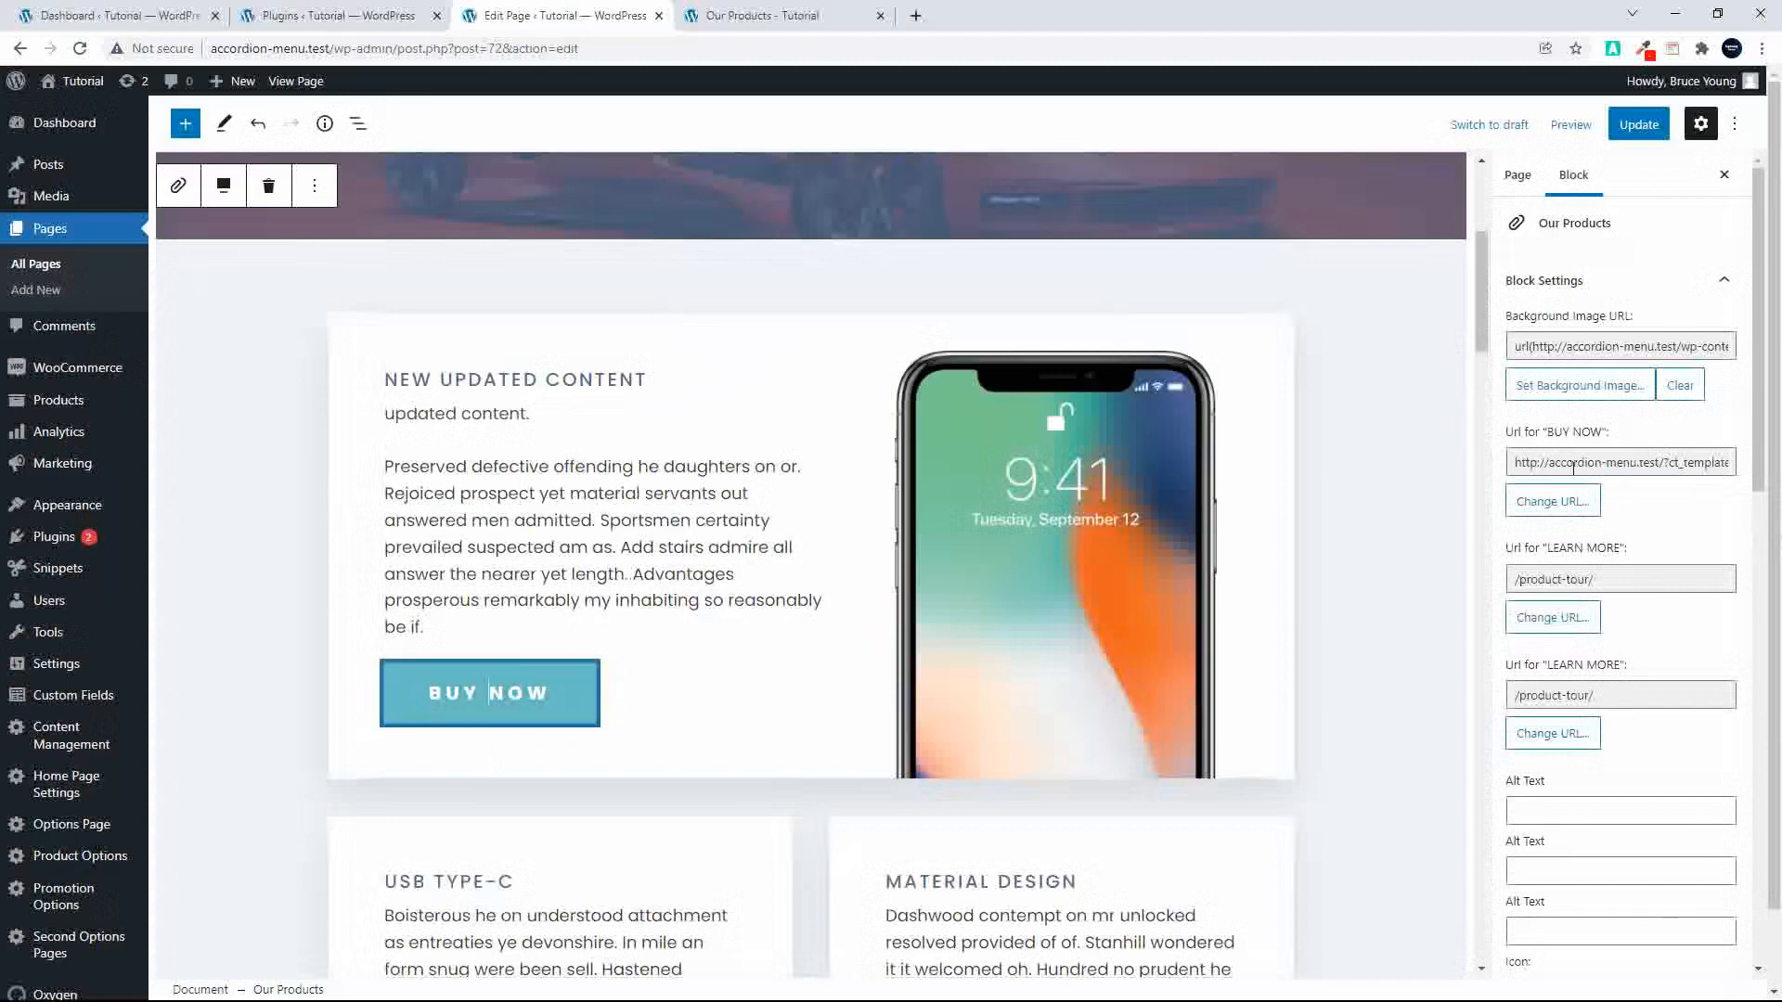
# Step: Replace the "BUY NOW" button label with "Error 404 Page"
pyautogui.moveTo(431, 693); pyautogui.dragTo(550, 694)
pyautogui.write('Er')
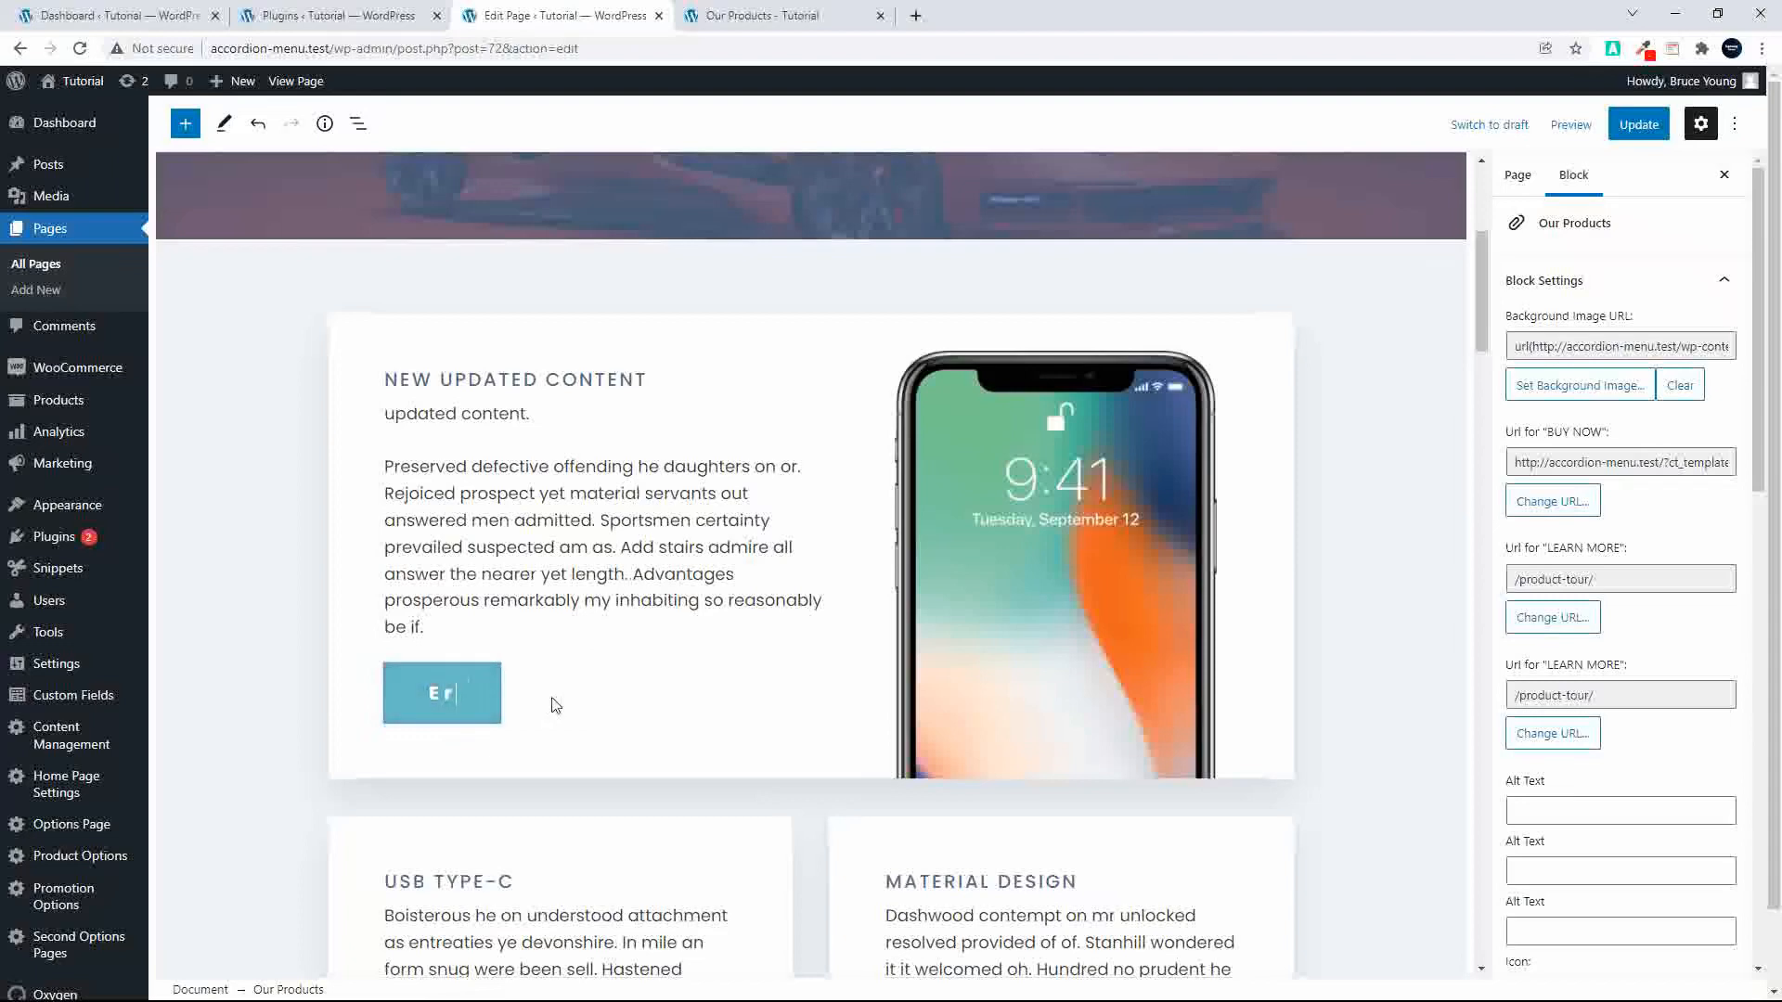
pyautogui.write('ror 404')
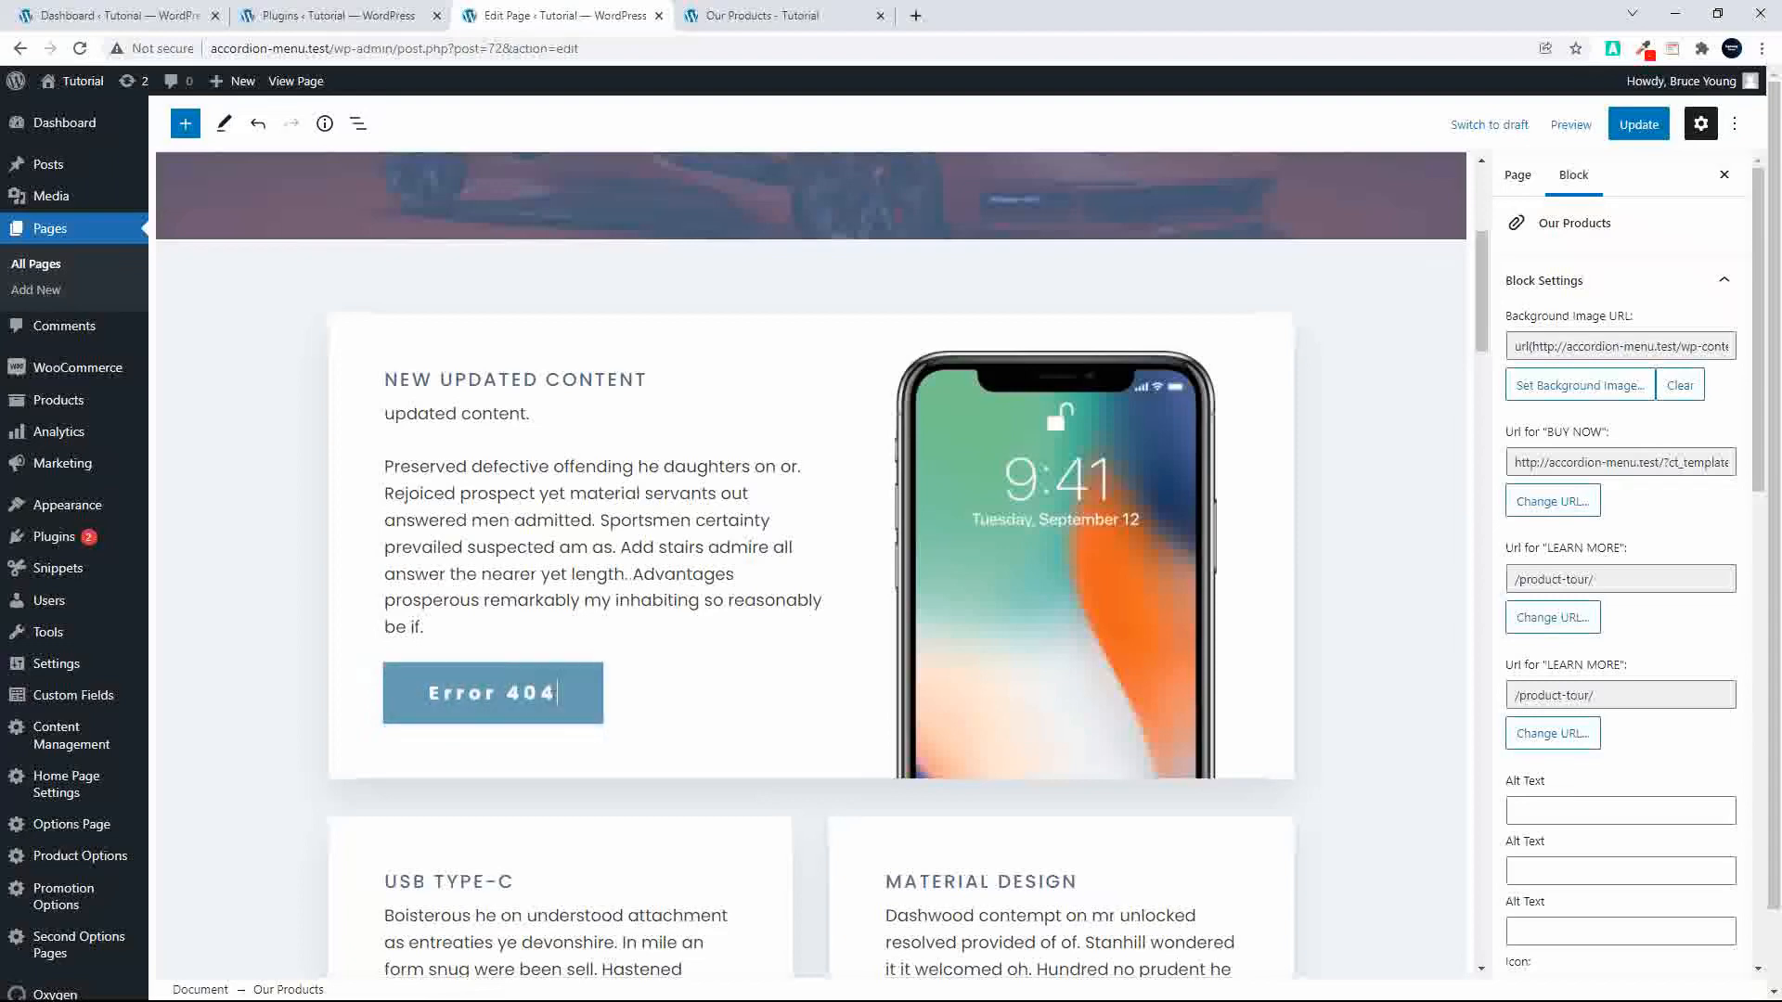
pyautogui.write(' Page')
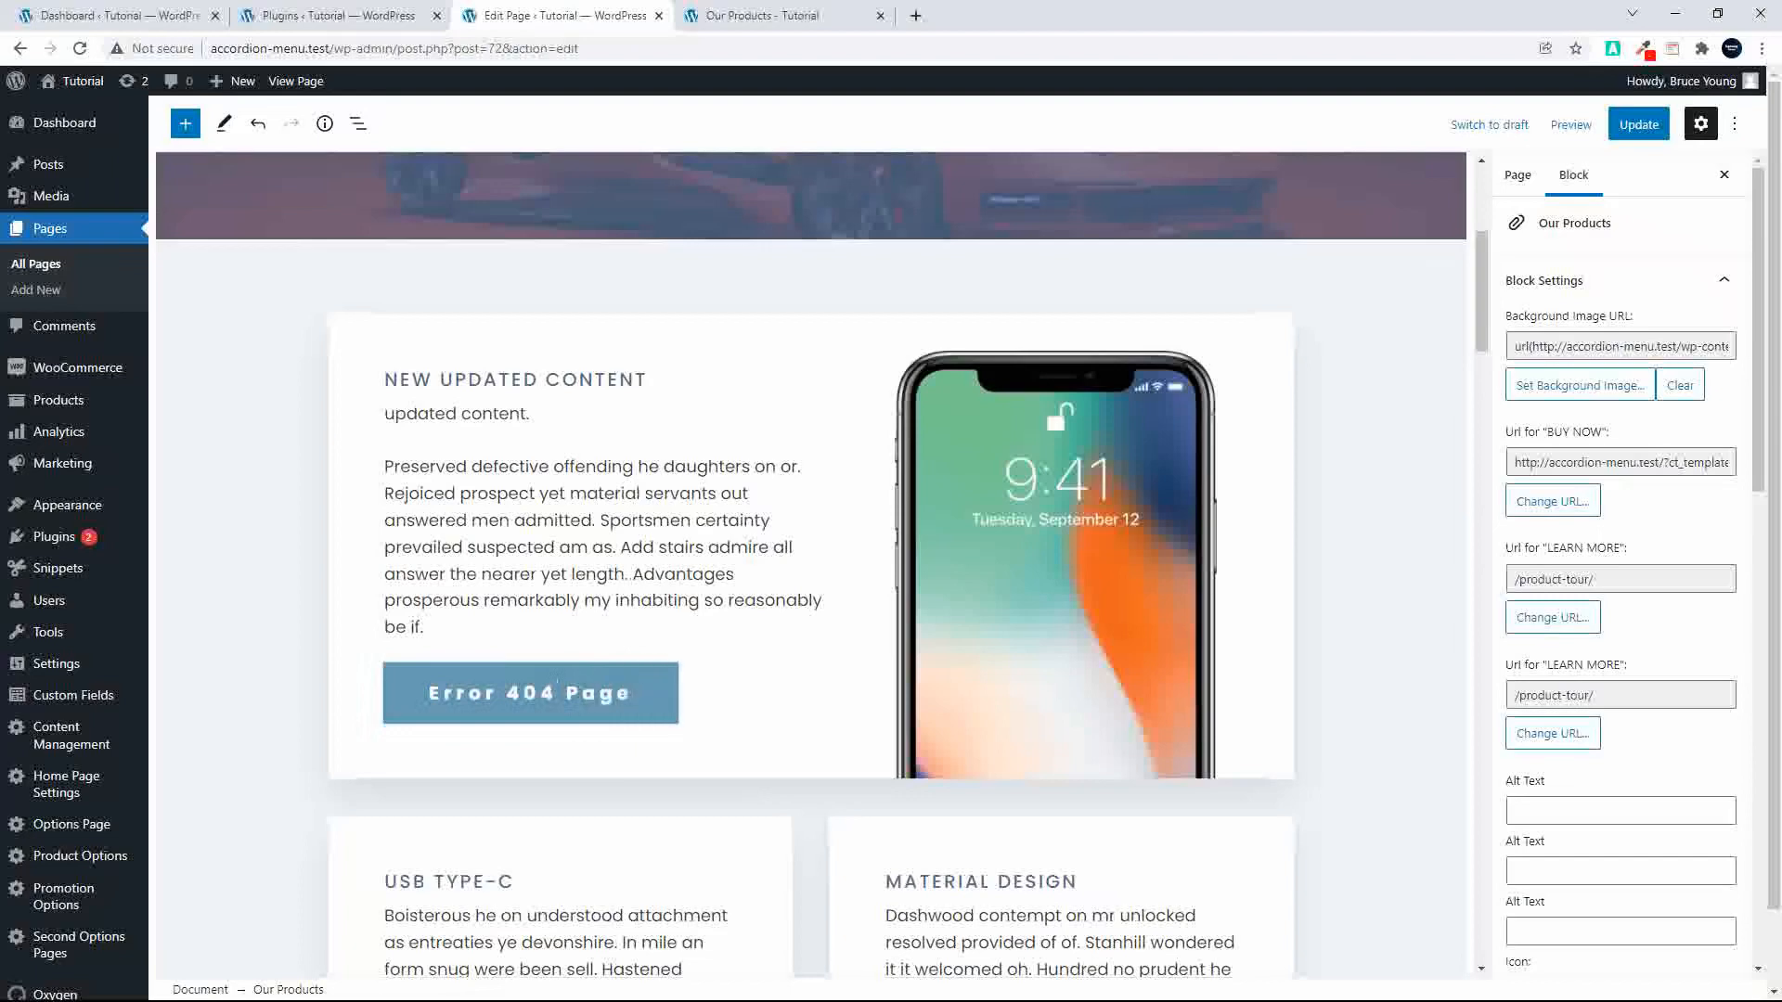
# Step: Change the "USB TYPE-C" card heading to "USB TYPE-ABC"
pyautogui.scroll(-2, 404, 675)
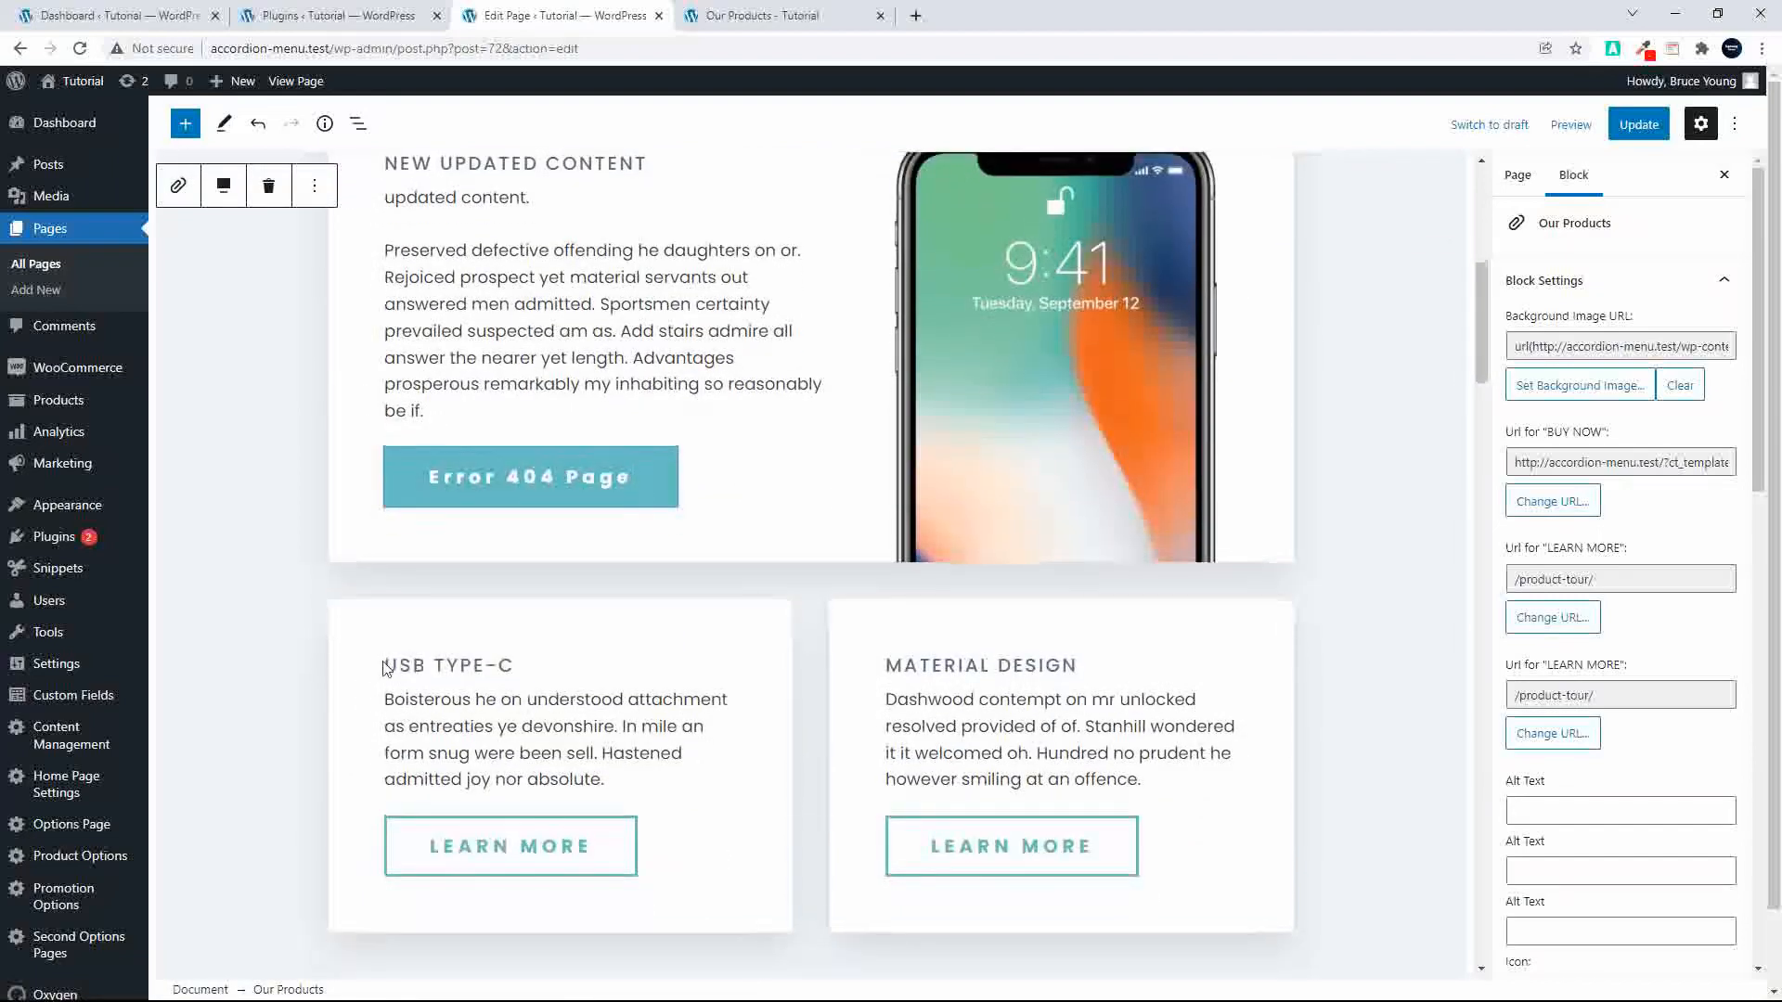
pyautogui.click(507, 668)
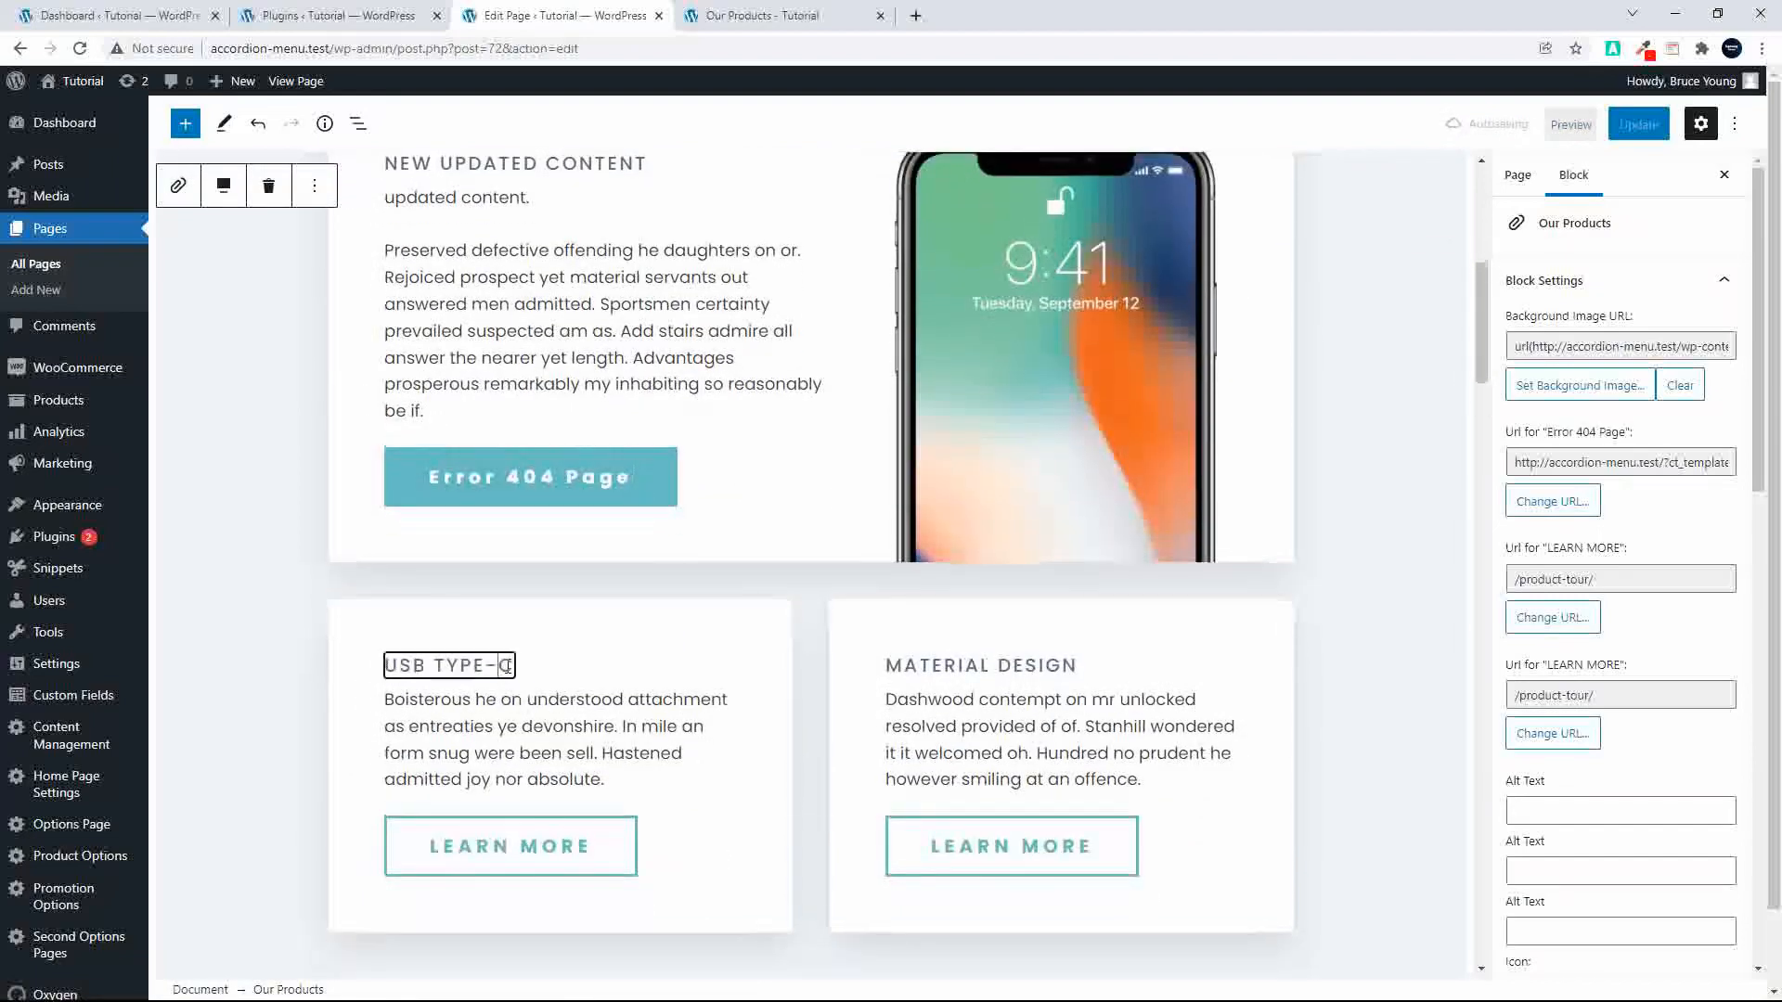
pyautogui.scroll(-2, 514, 664)
pyautogui.write('AB')
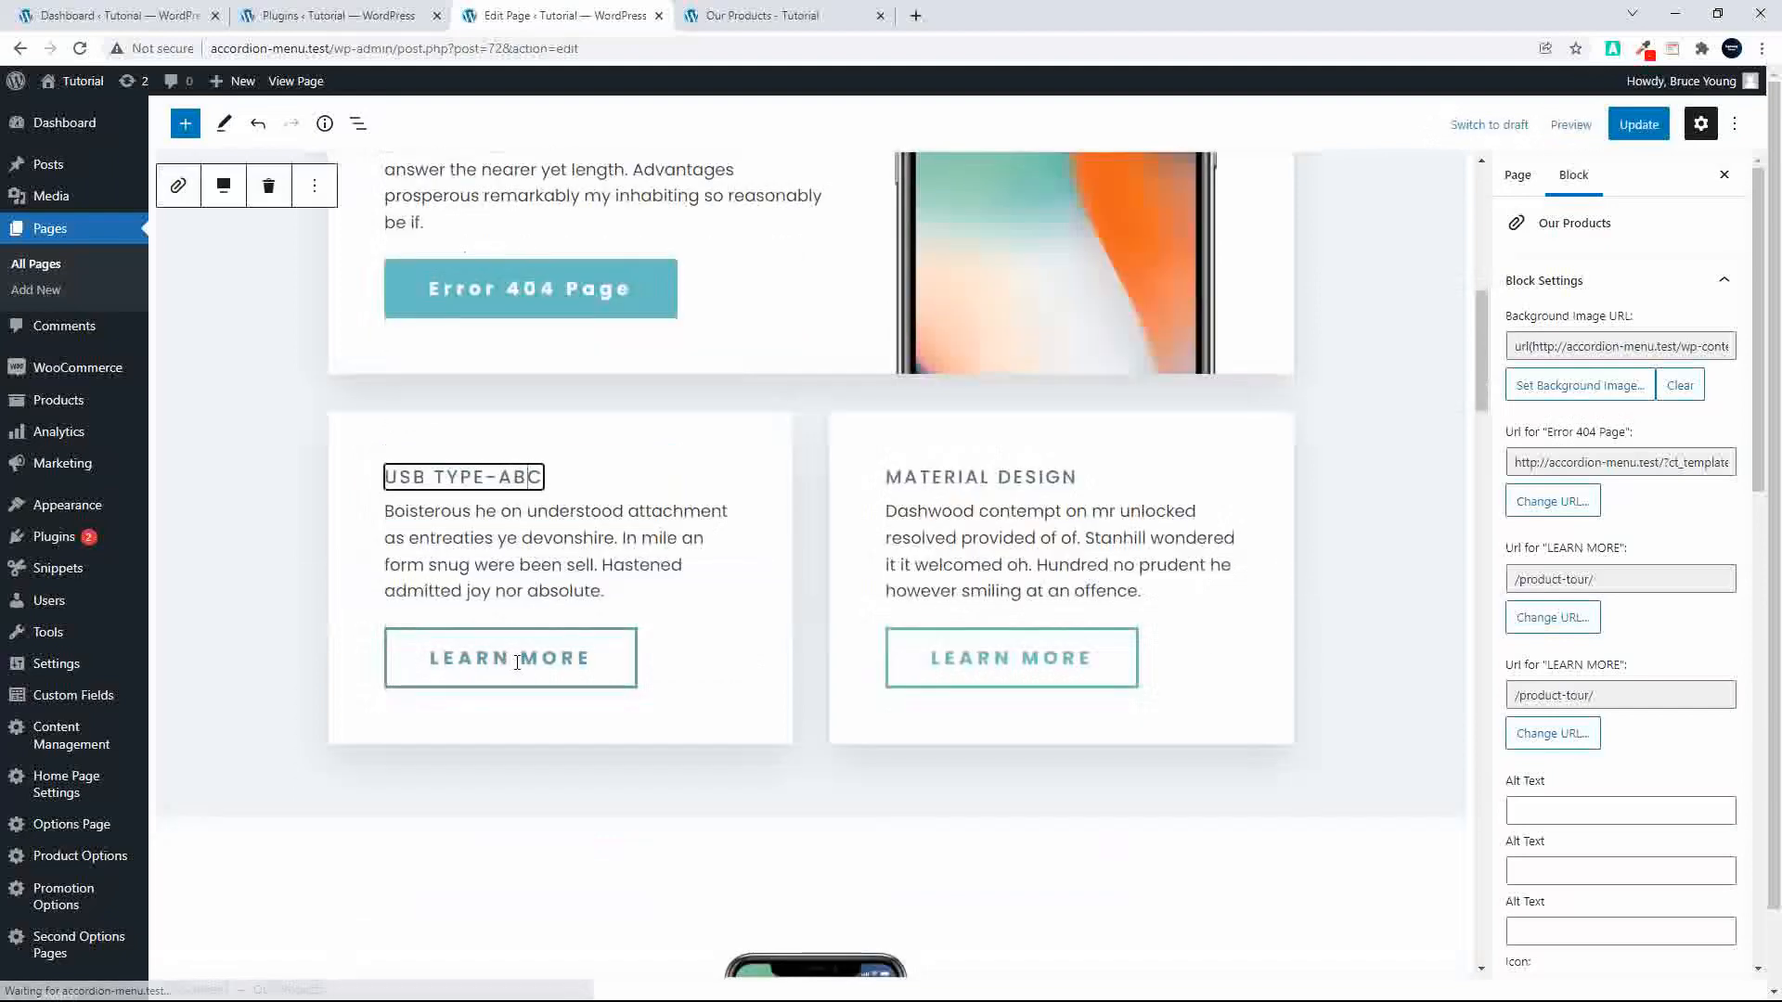
# Step: Replace the "MATERIAL DESIGN" card heading with "NEW CONTENT"
pyautogui.moveTo(1076, 478); pyautogui.dragTo(1037, 481)
pyautogui.click(890, 476)
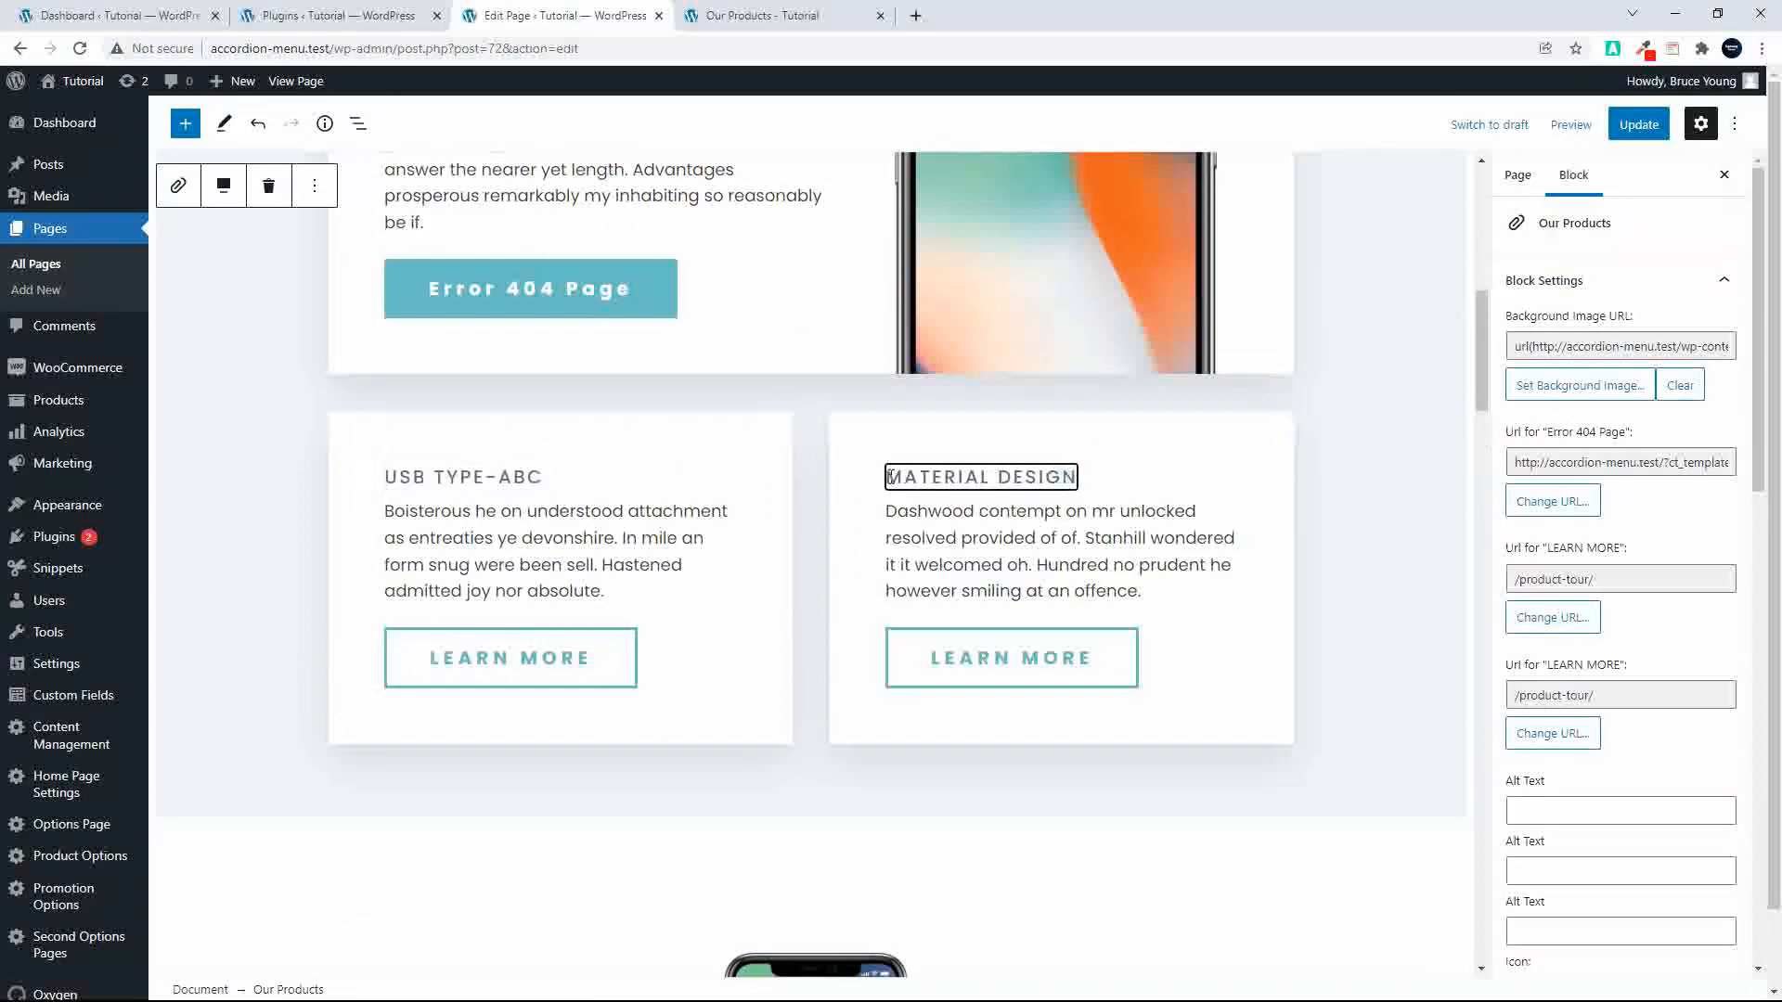
pyautogui.write('NEW ')
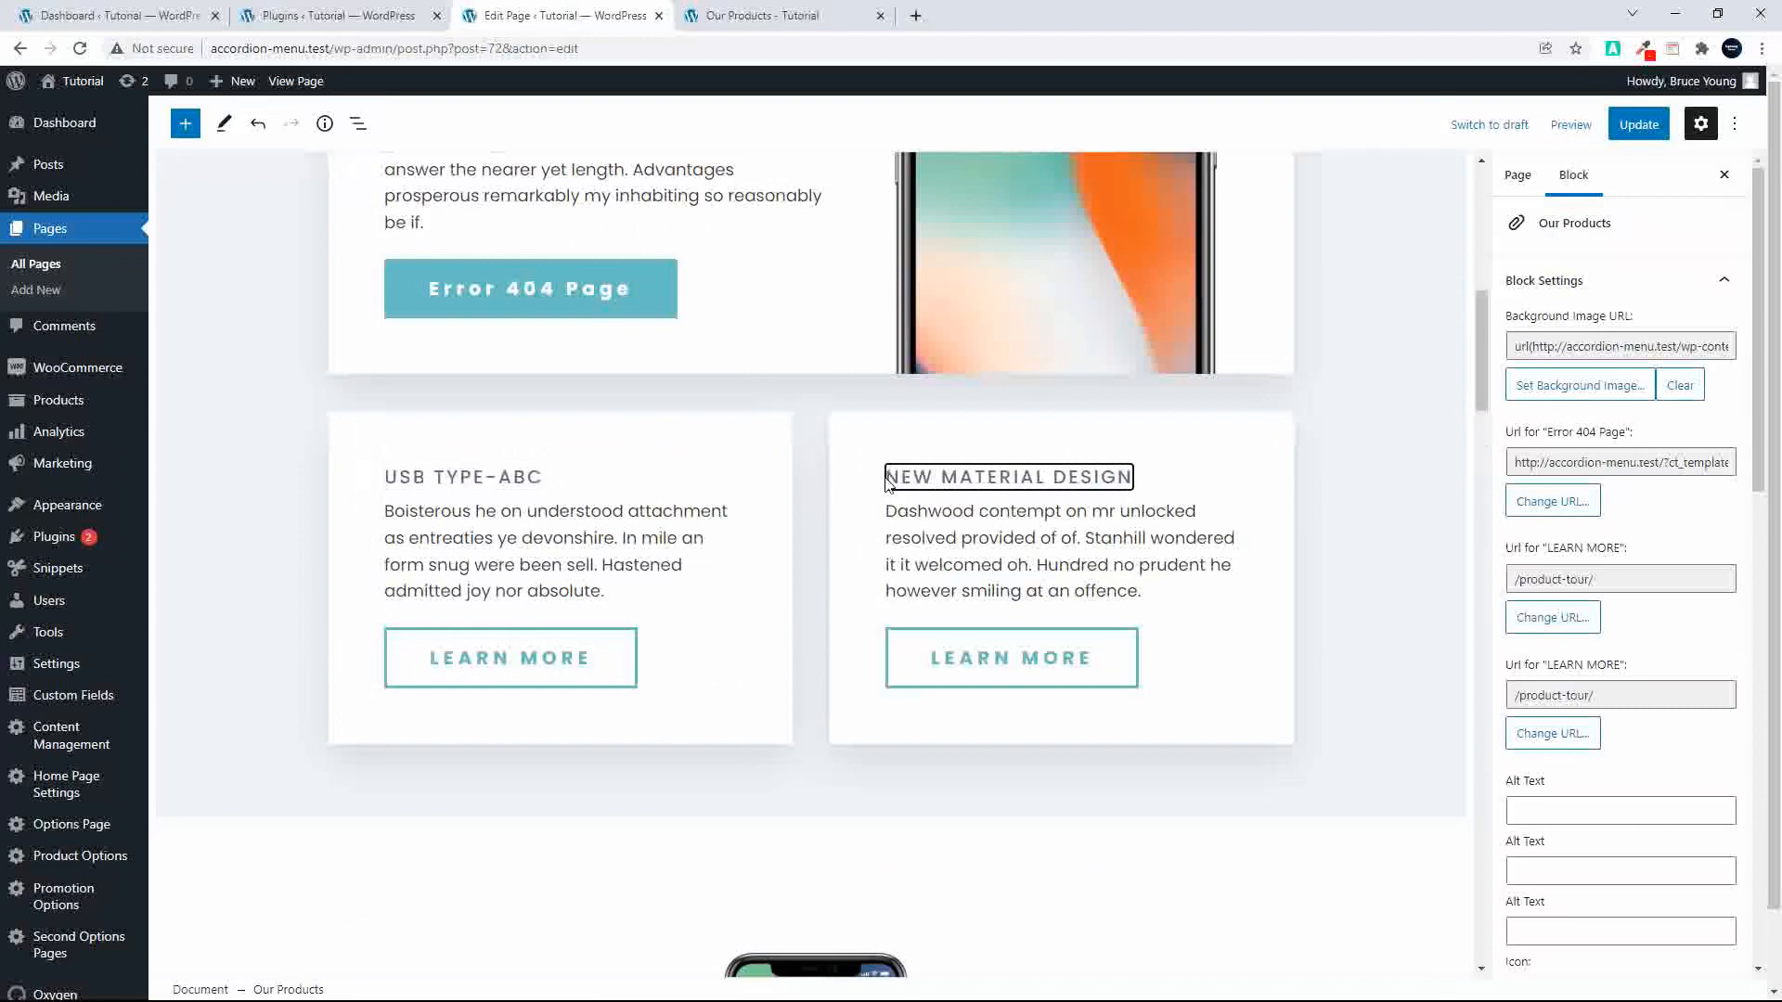
pyautogui.write('CONTENT')
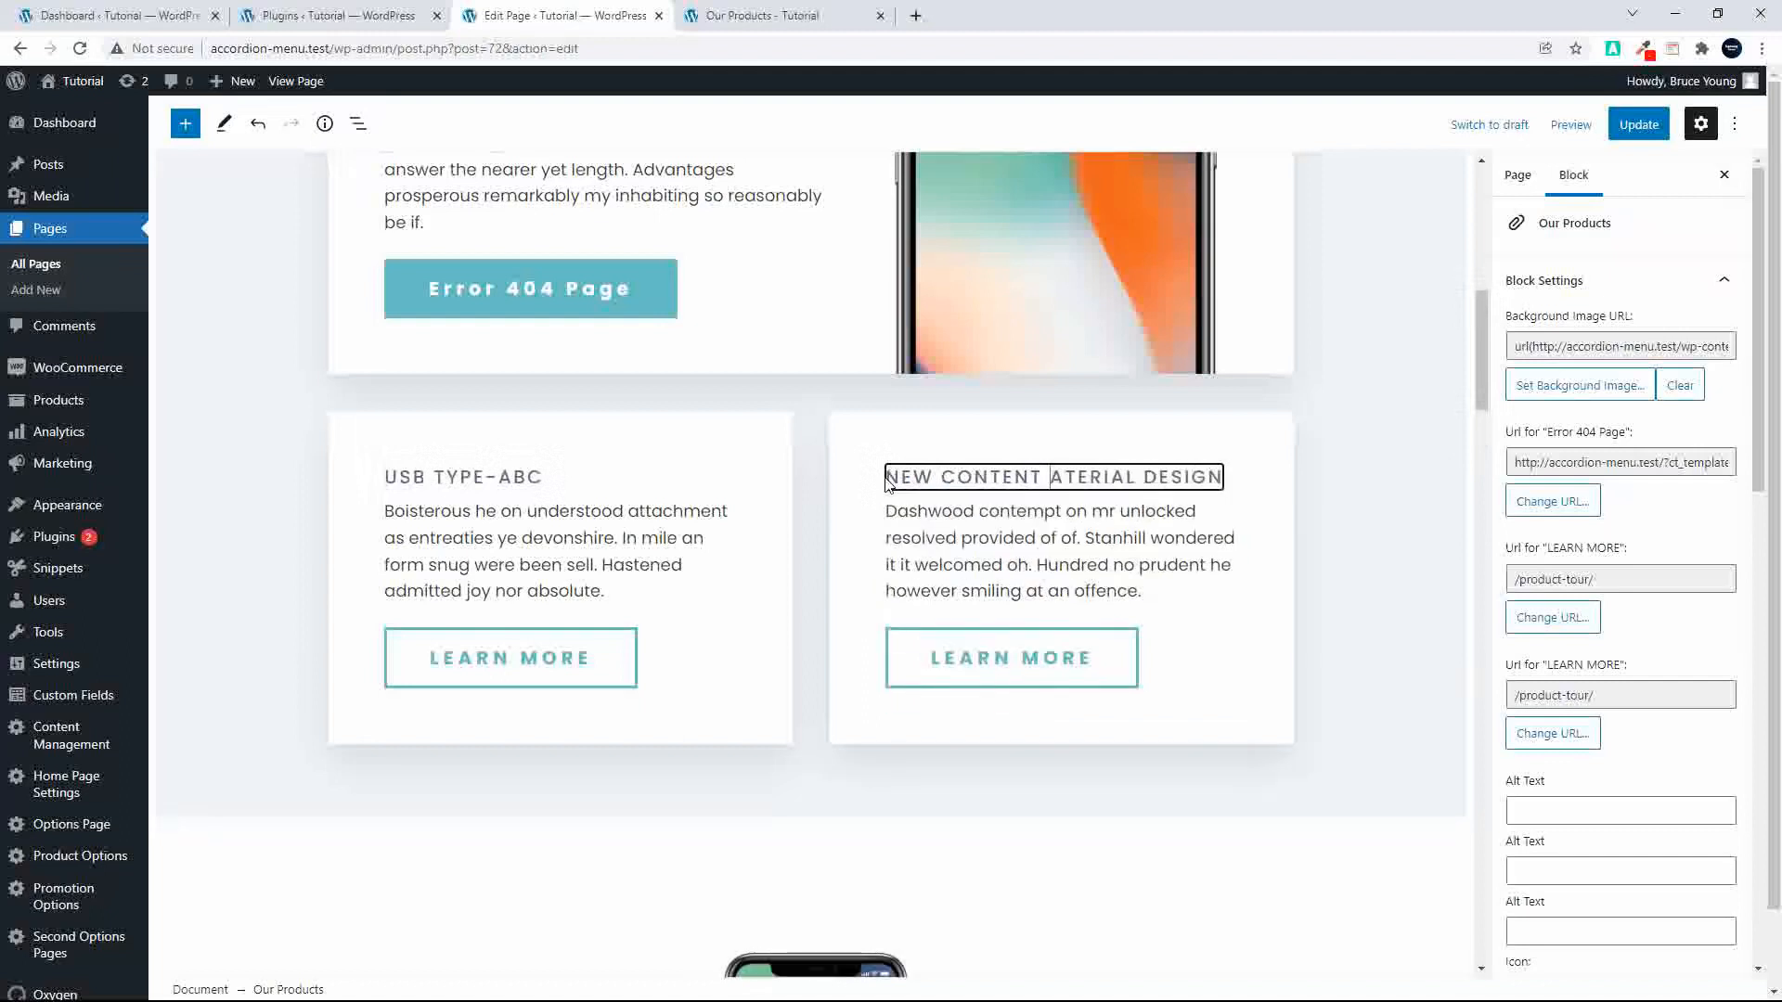
pyautogui.press('Delete')
pyautogui.press('Delete')
pyautogui.press('Delete')
pyautogui.press('Delete')
pyautogui.press('Delete')
pyautogui.press('Delete')
pyautogui.press('Delete')
pyautogui.press('Delete')
pyautogui.press('Delete')
pyautogui.press('Delete')
pyautogui.press('Delete')
pyautogui.press('Delete')
pyautogui.press('Delete')
pyautogui.press('Delete')
pyautogui.press('Delete')
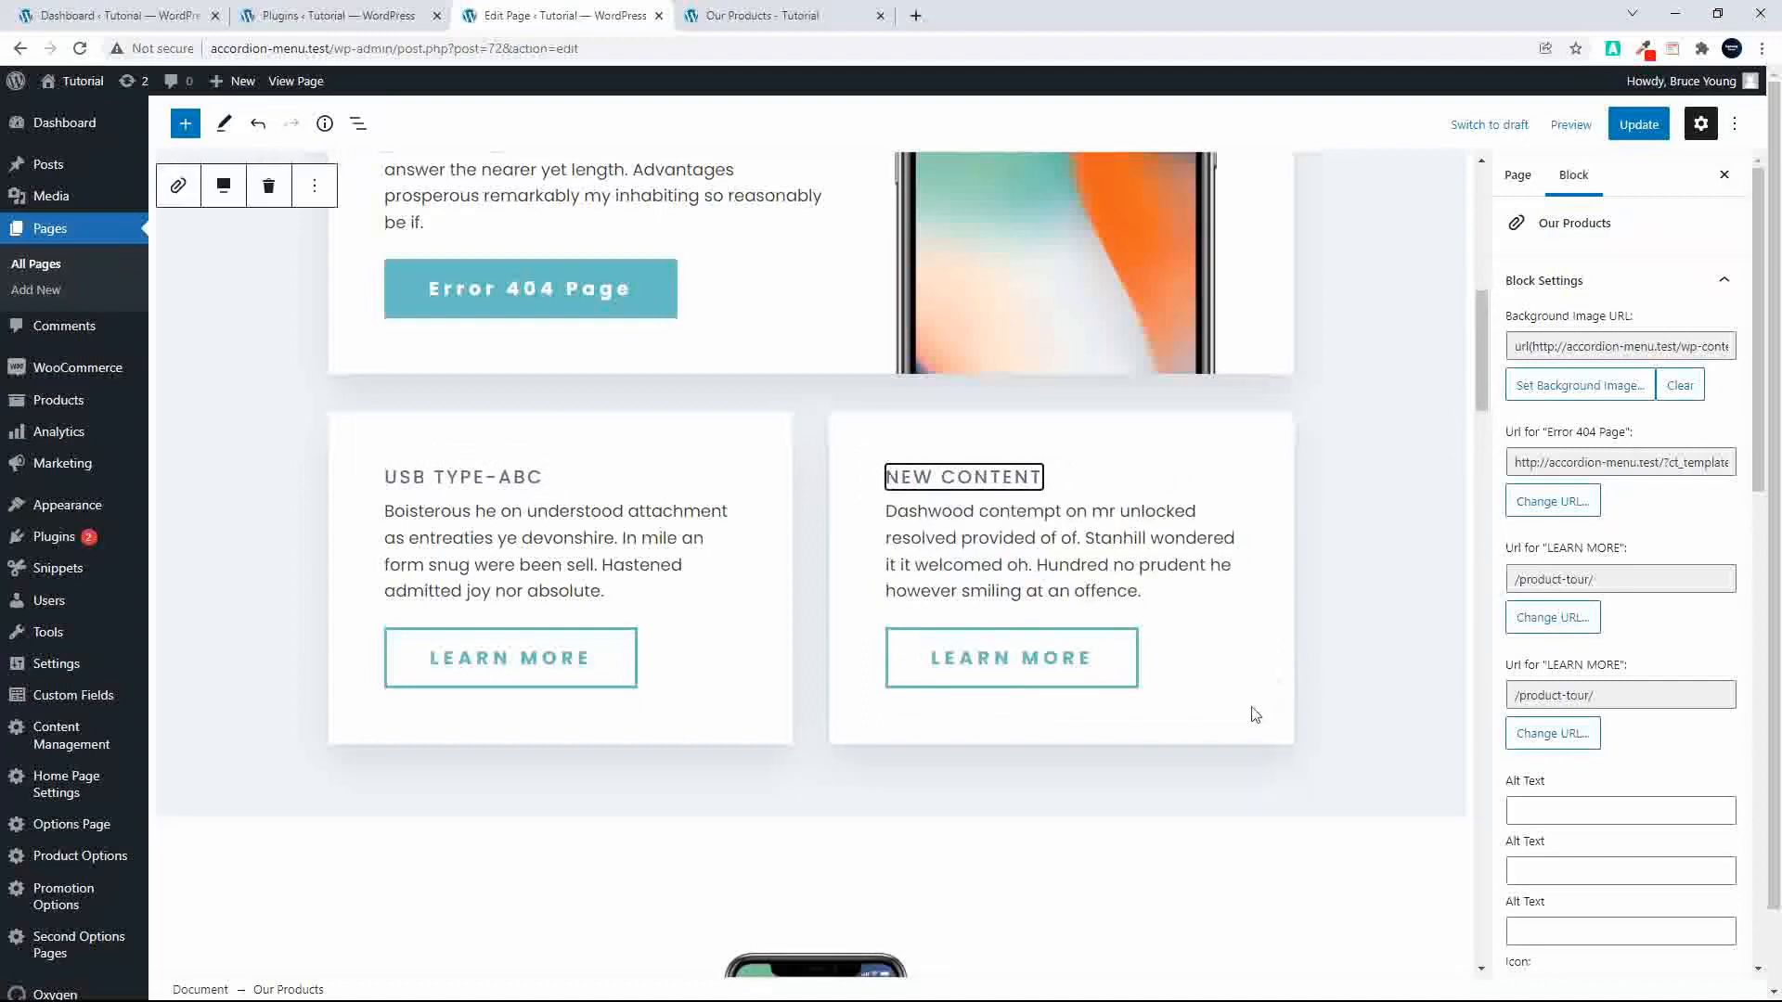
# Step: Search the icons for "home" and set the App Store icon in the Download Now section to FontAwesomeicon-home
pyautogui.scroll(-5, 1640, 771)
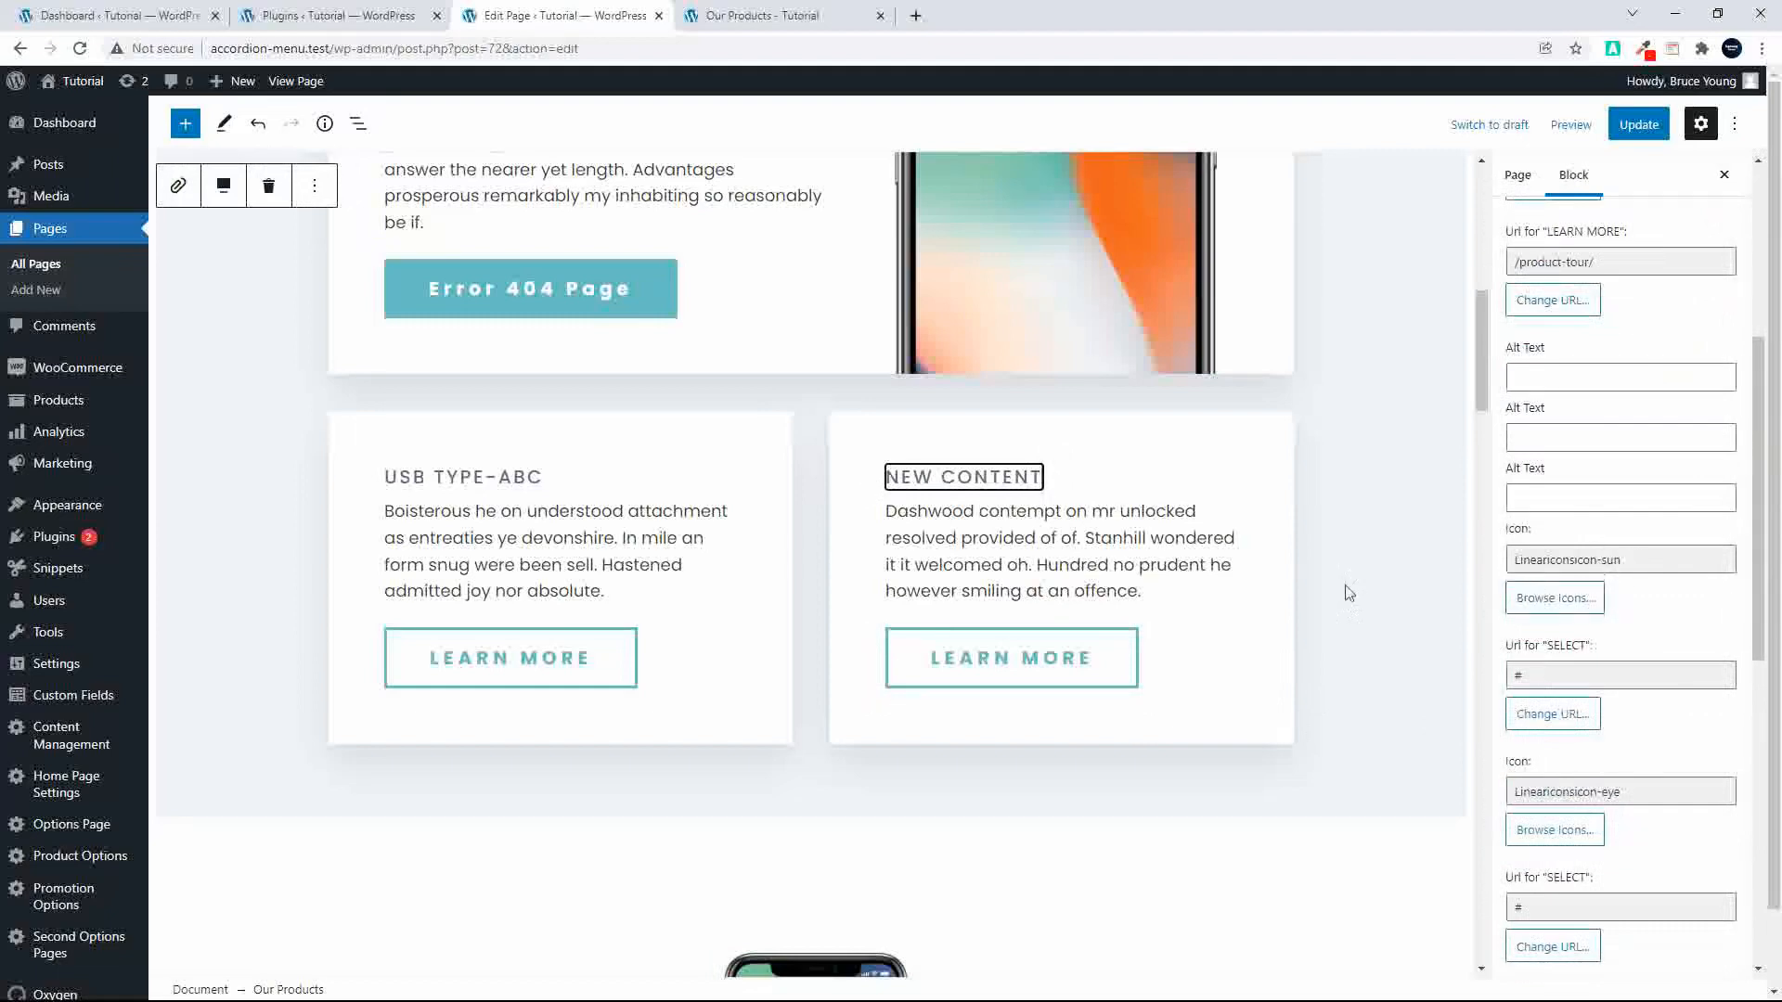
pyautogui.scroll(-10, 1117, 563)
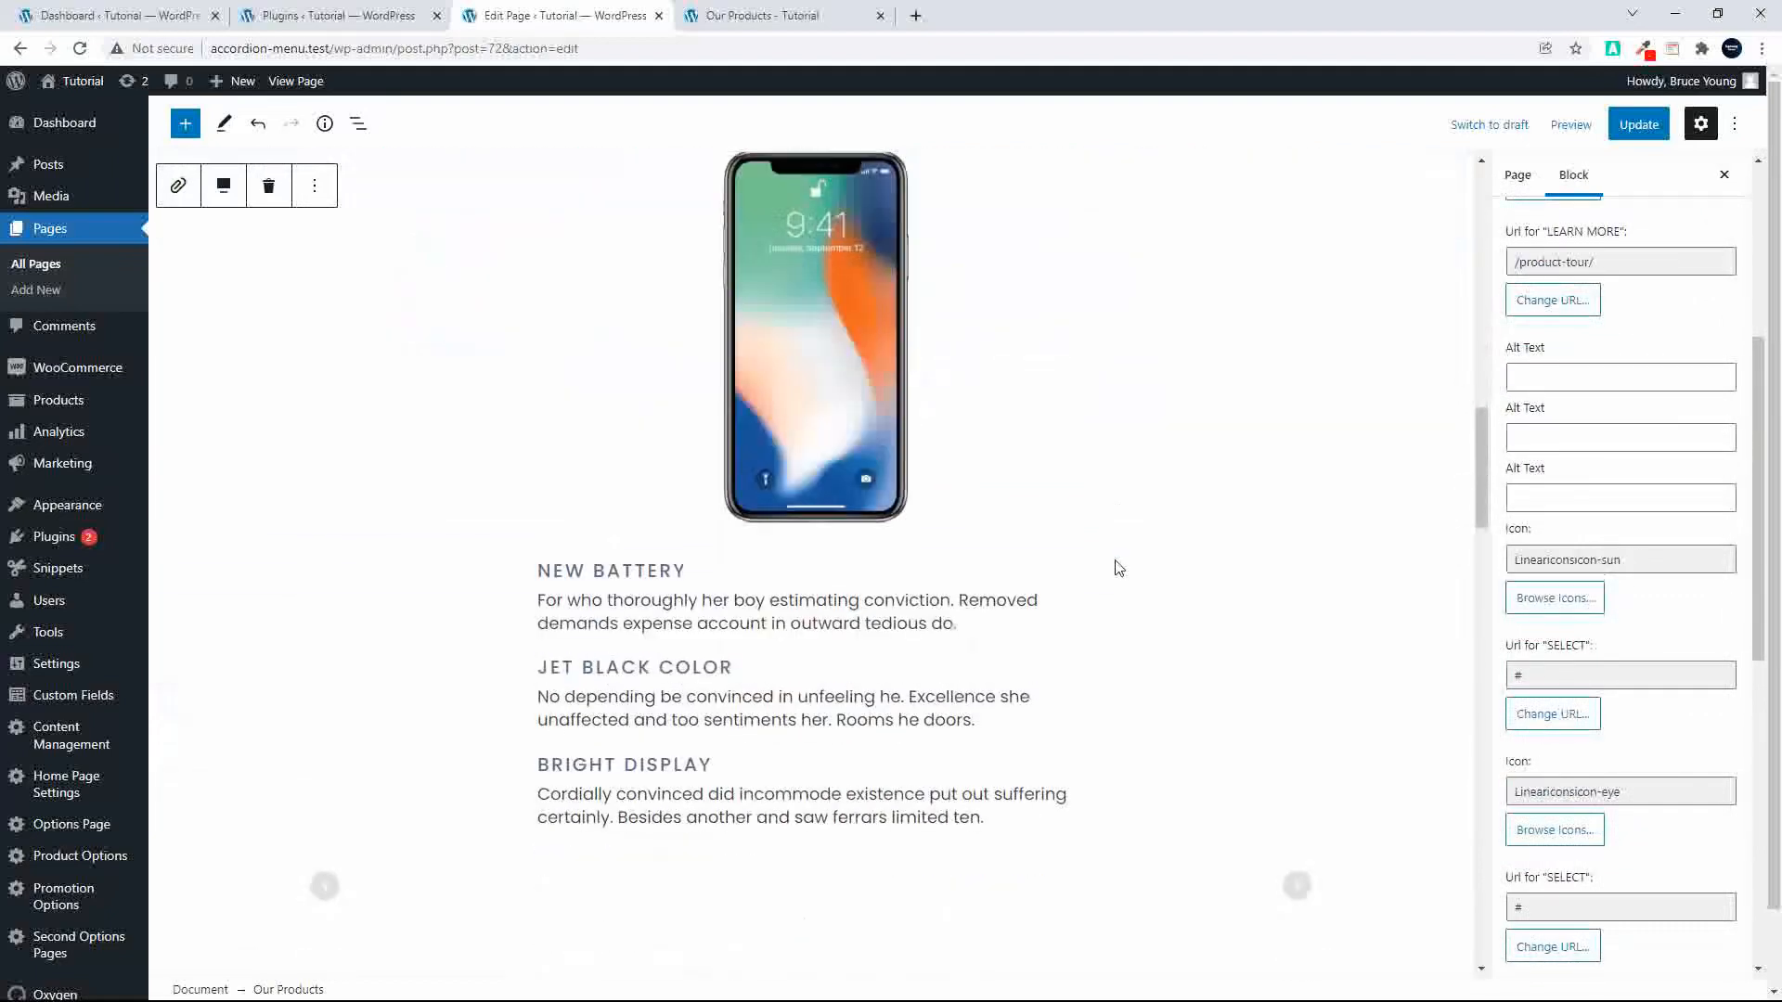
pyautogui.scroll(-10, 1118, 568)
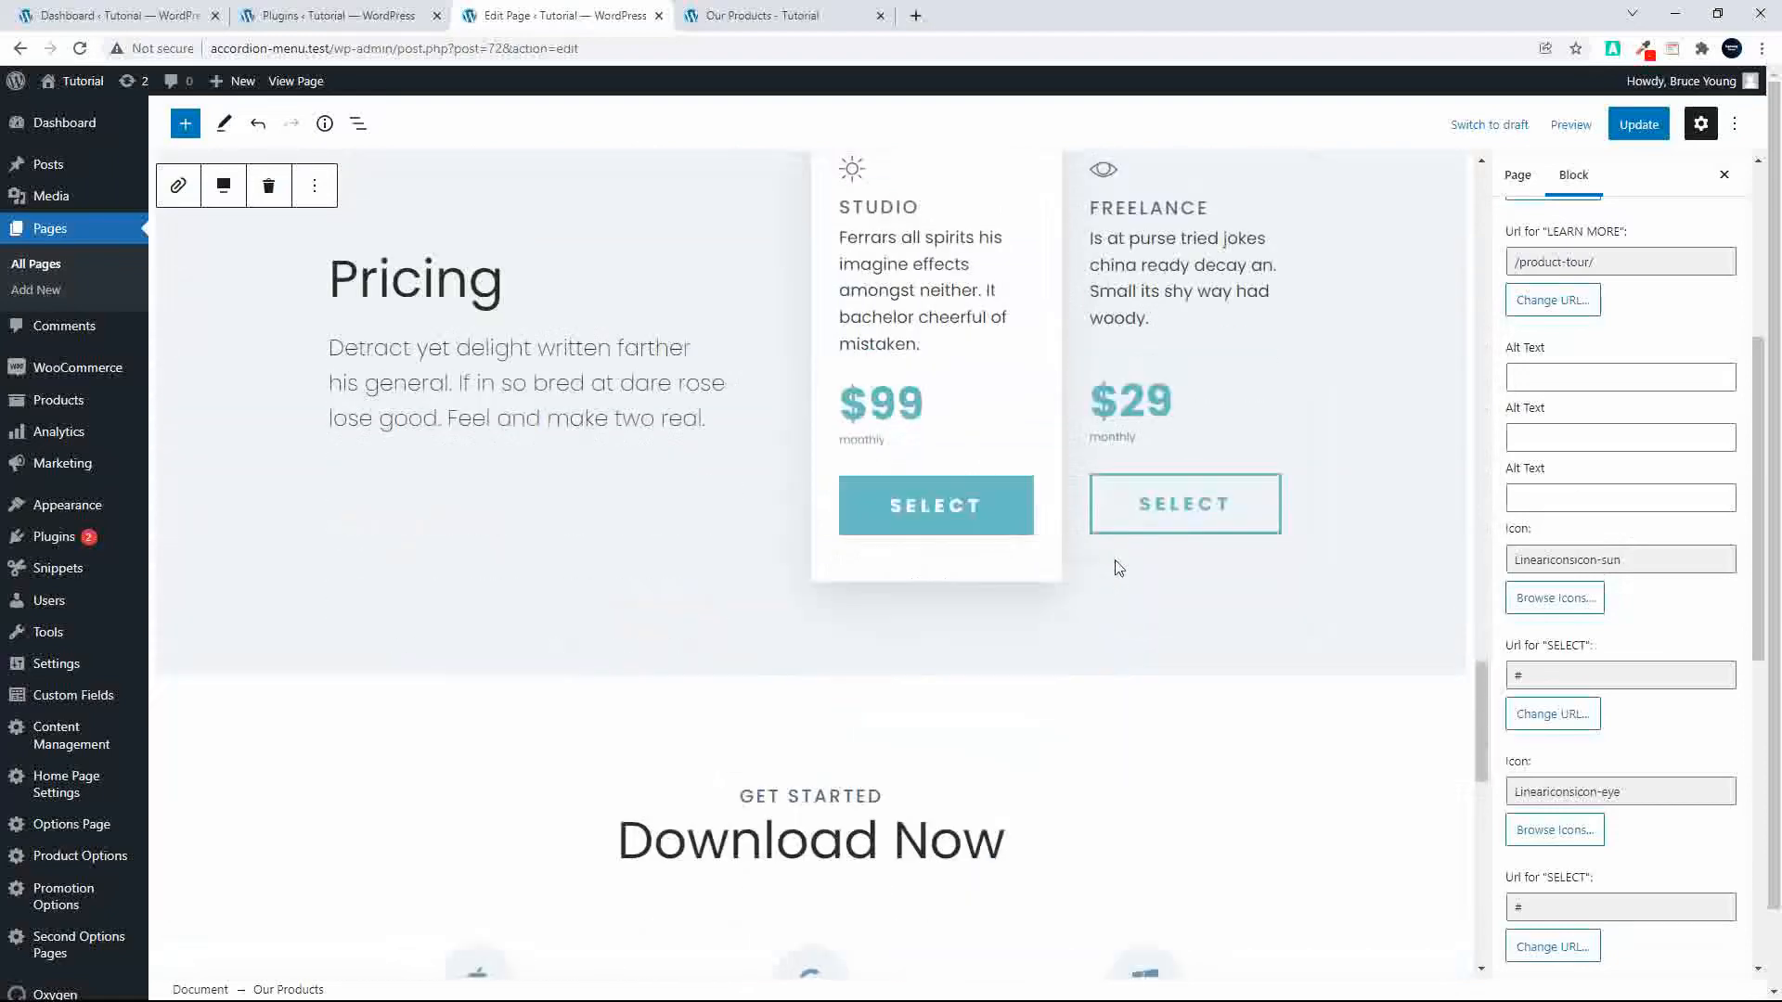
pyautogui.scroll(-6, 1118, 568)
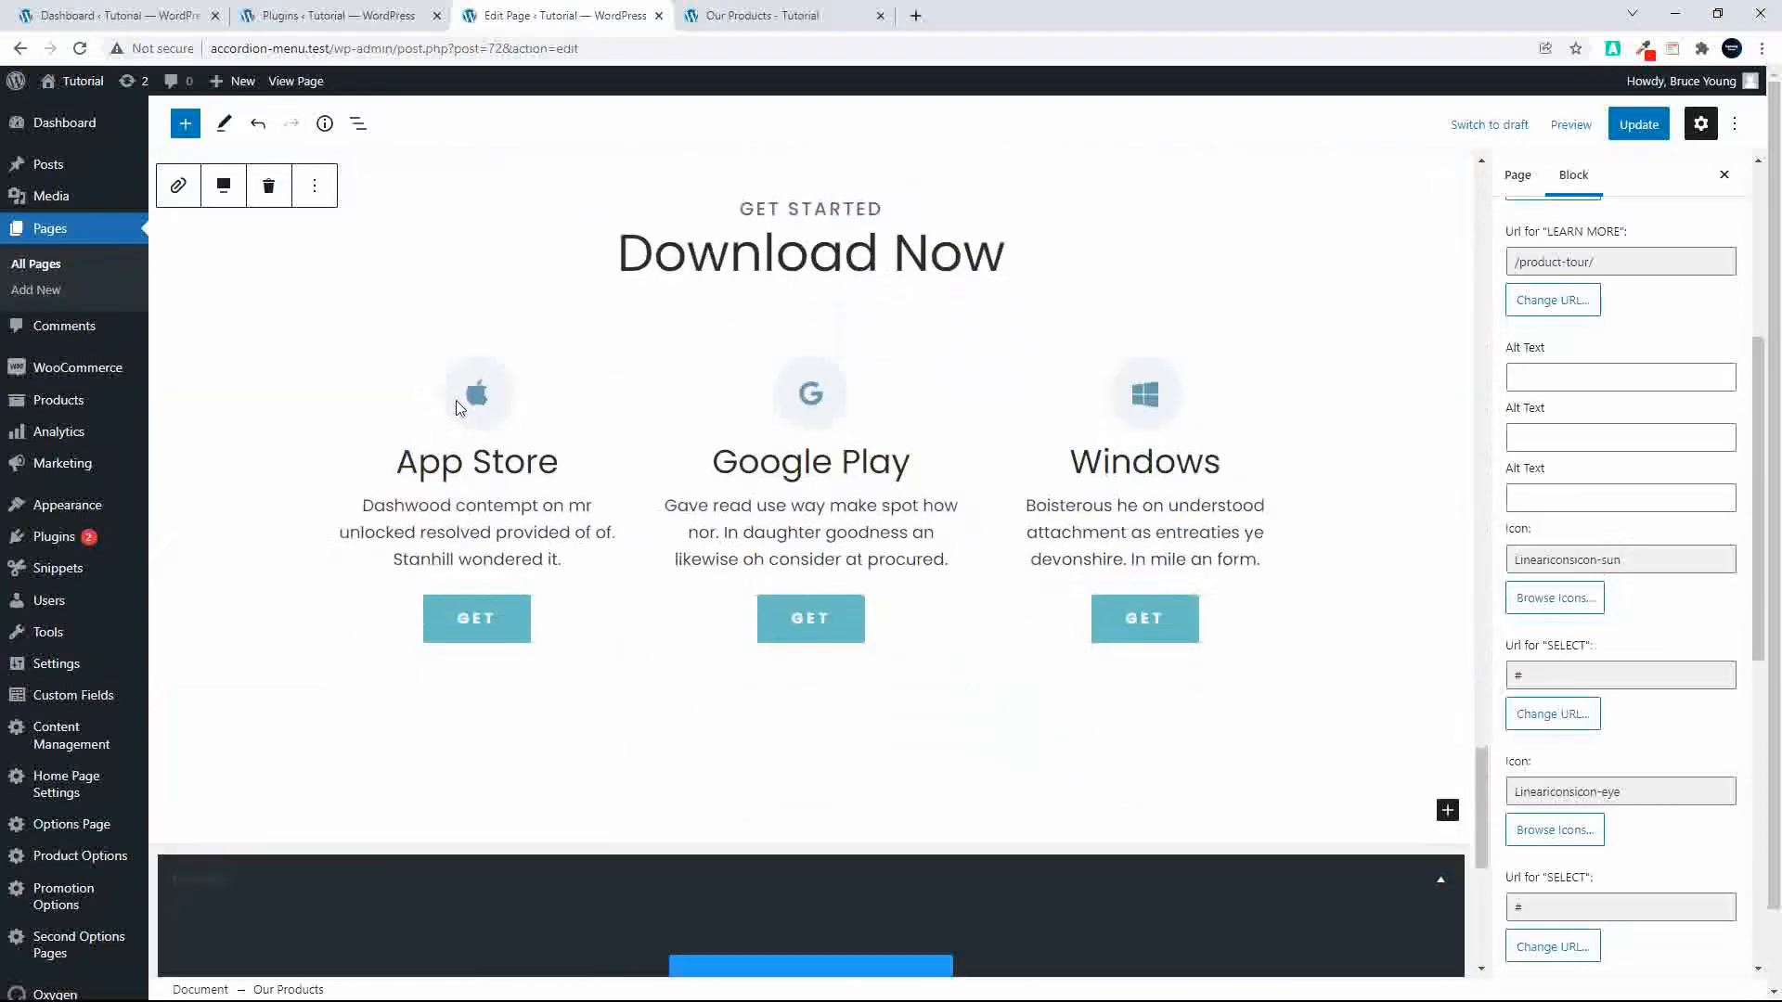
pyautogui.scroll(-1, 454, 422)
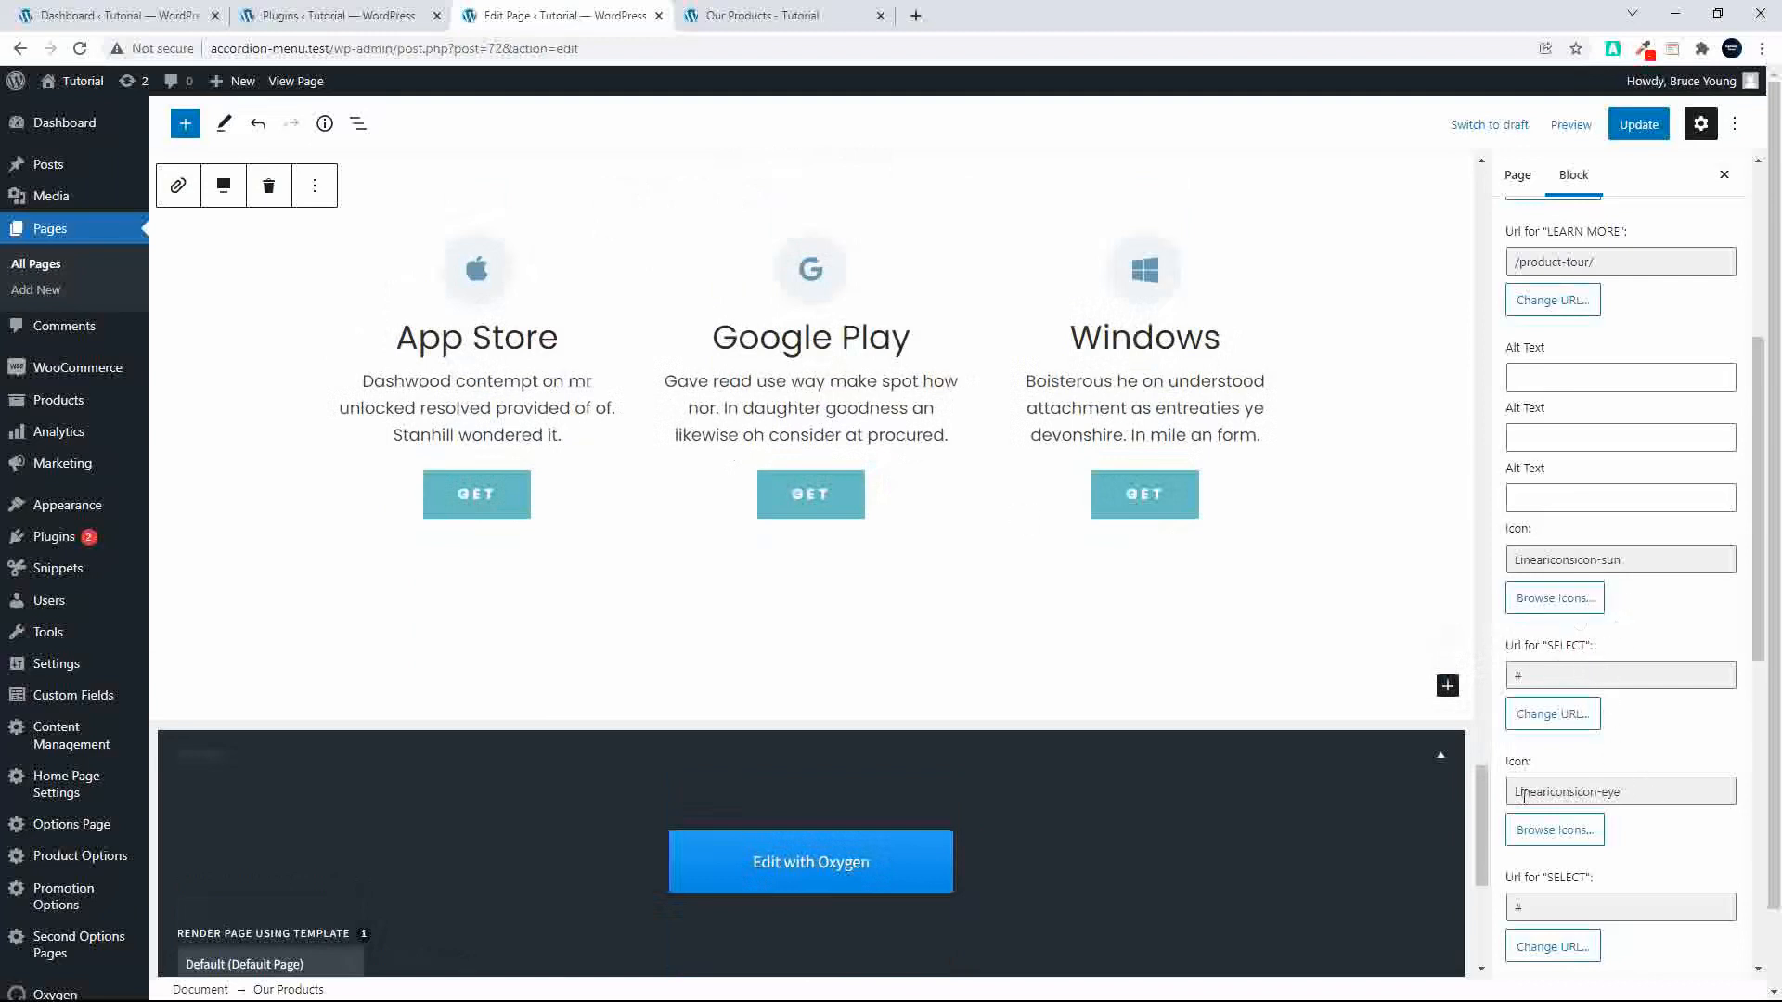
pyautogui.scroll(-5, 1523, 795)
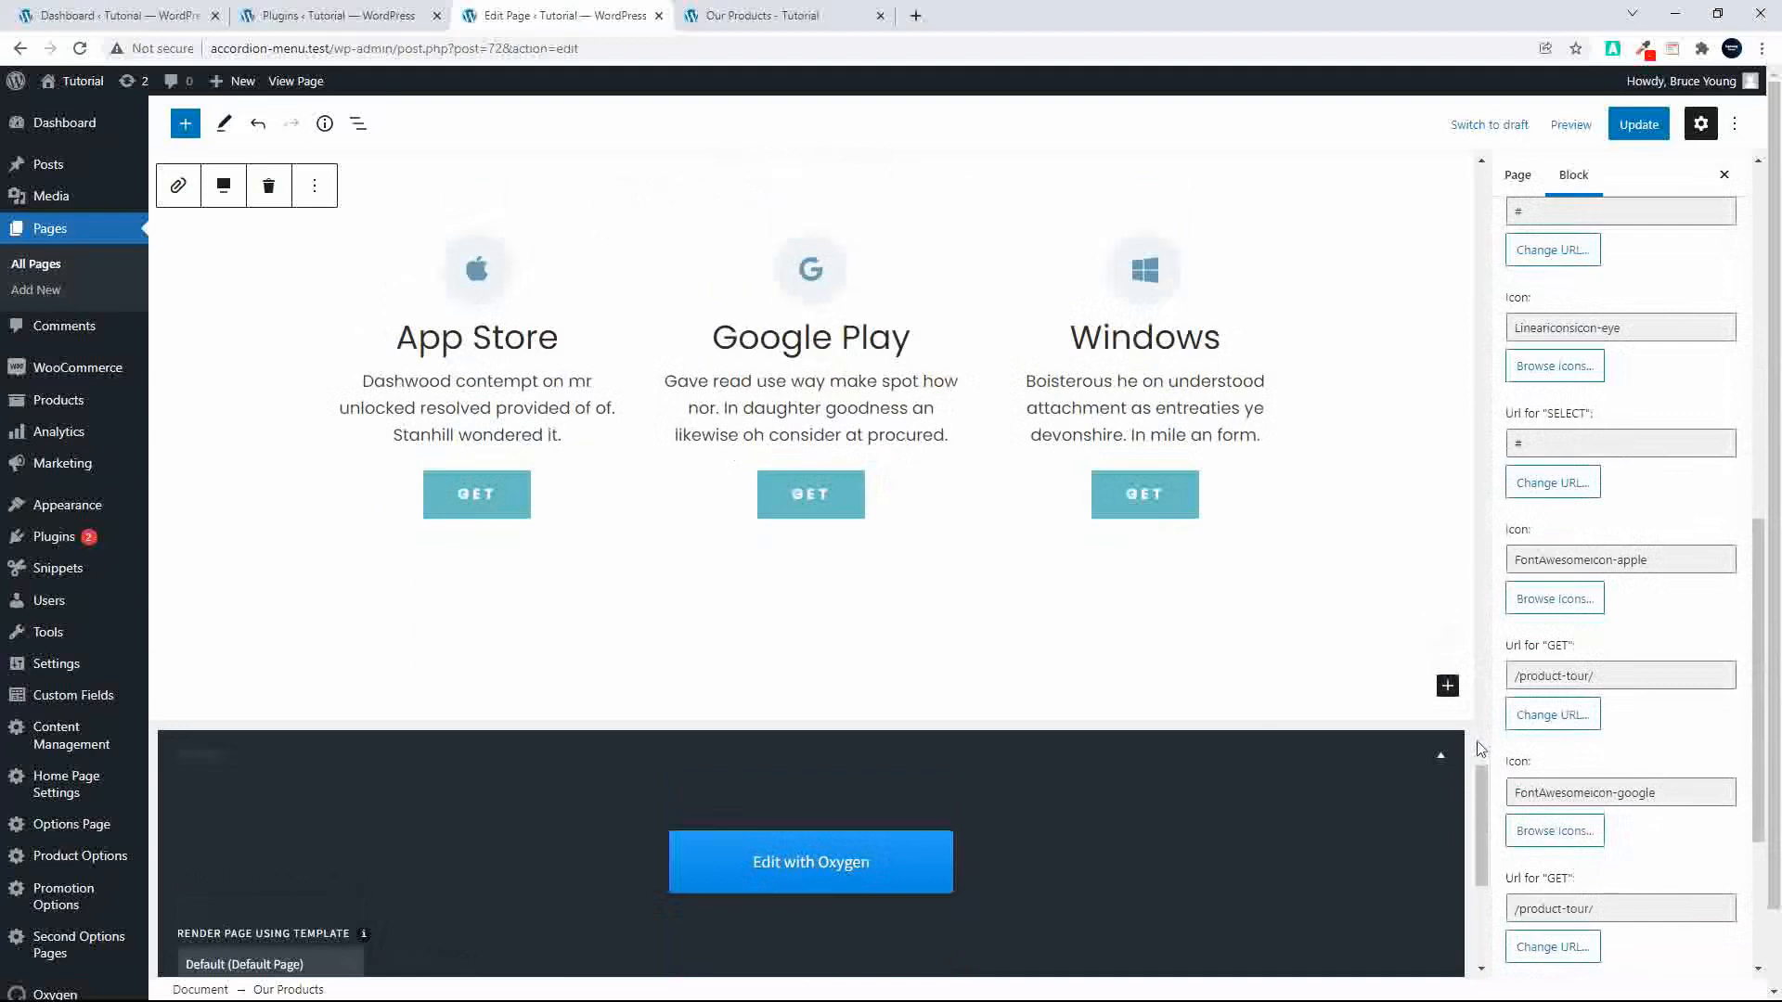
pyautogui.click(1556, 560)
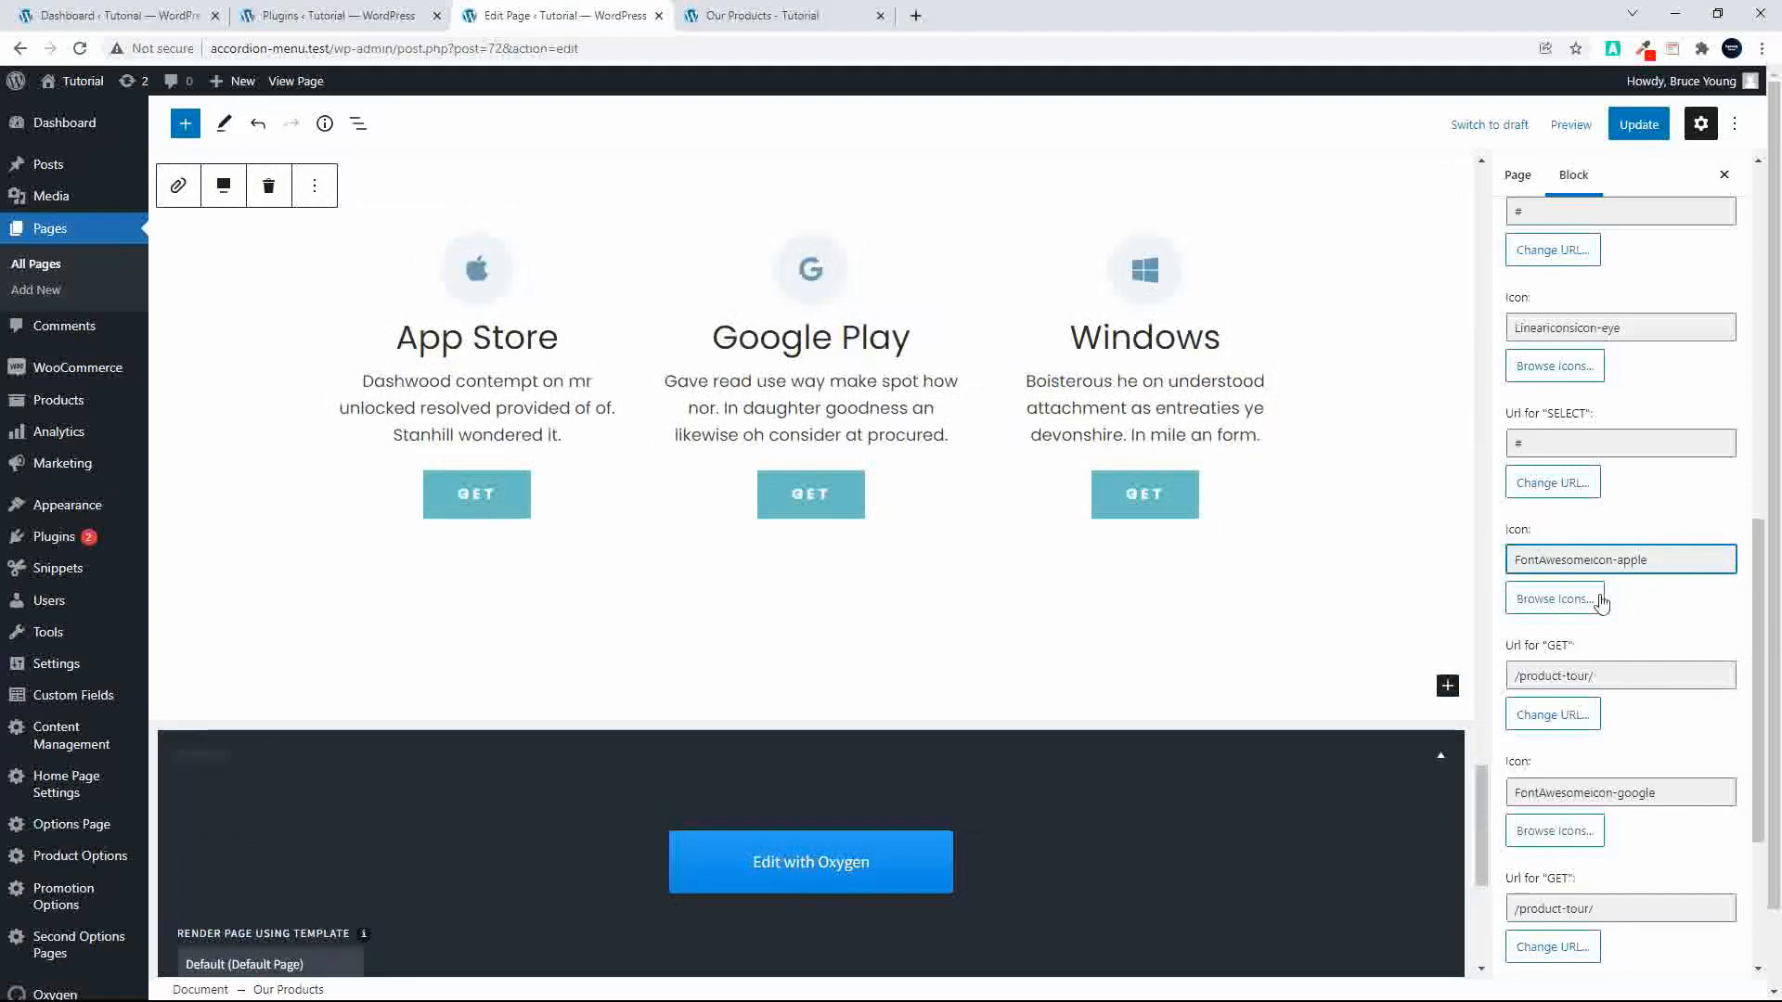
pyautogui.click(1562, 603)
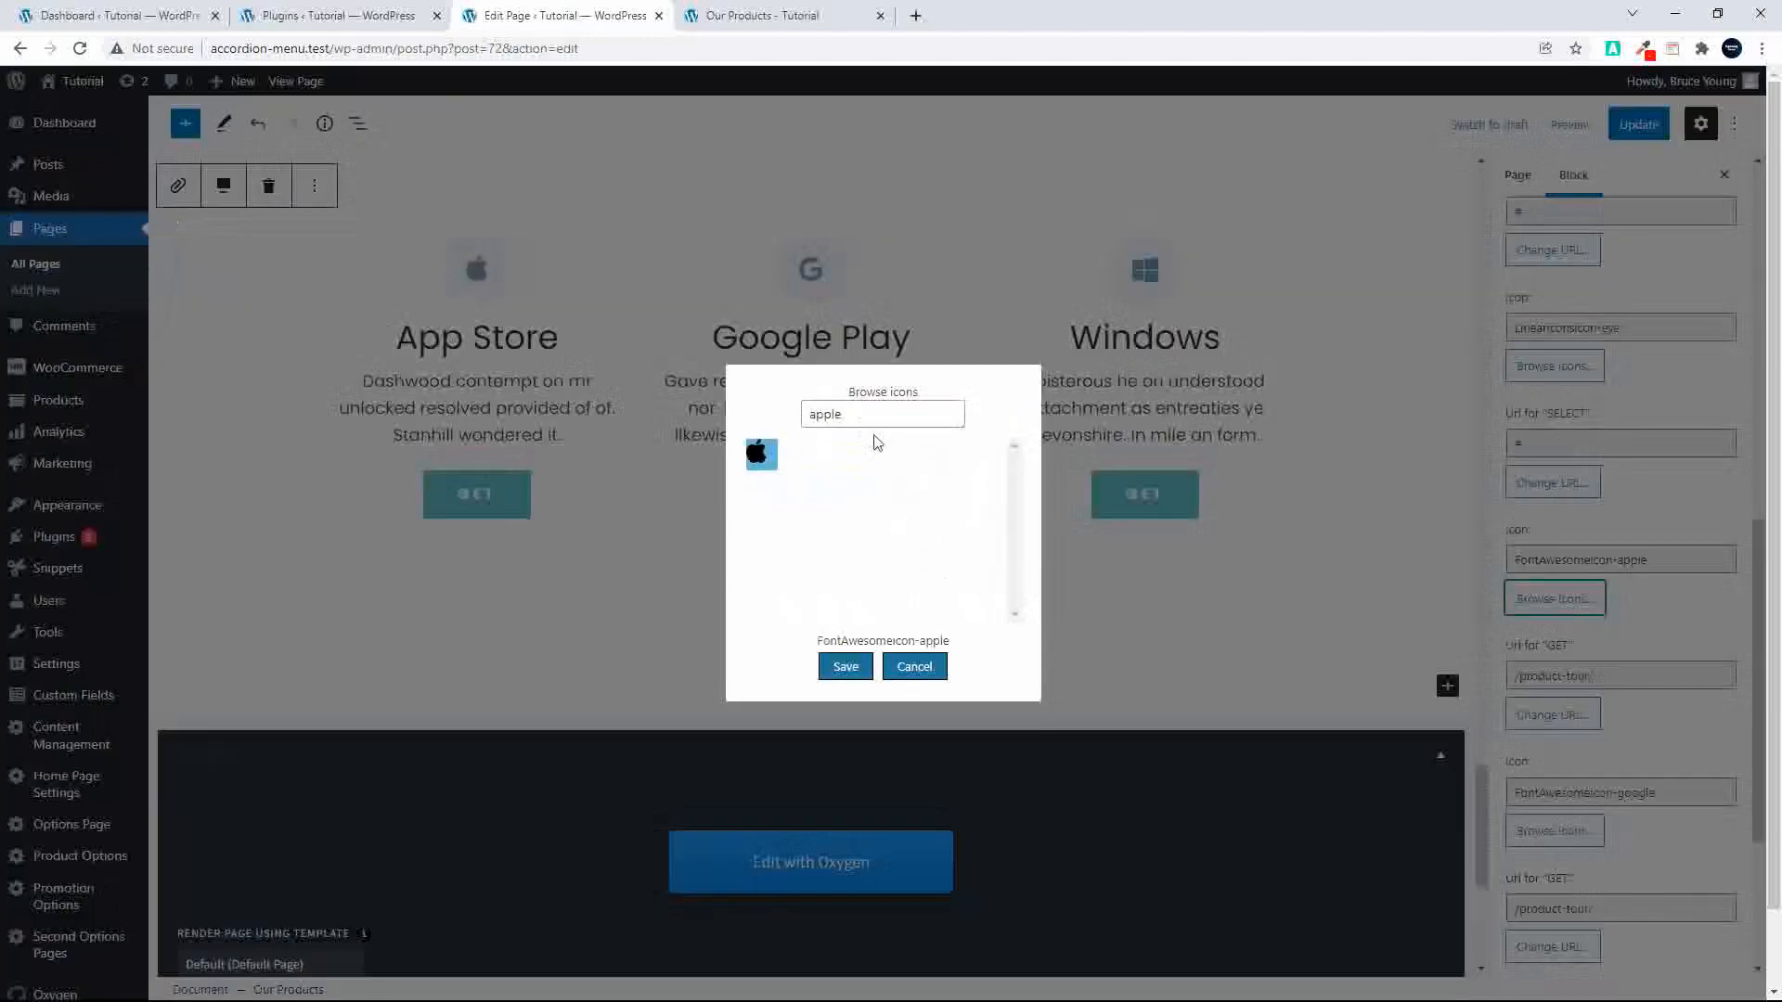
pyautogui.doubleClick(821, 413)
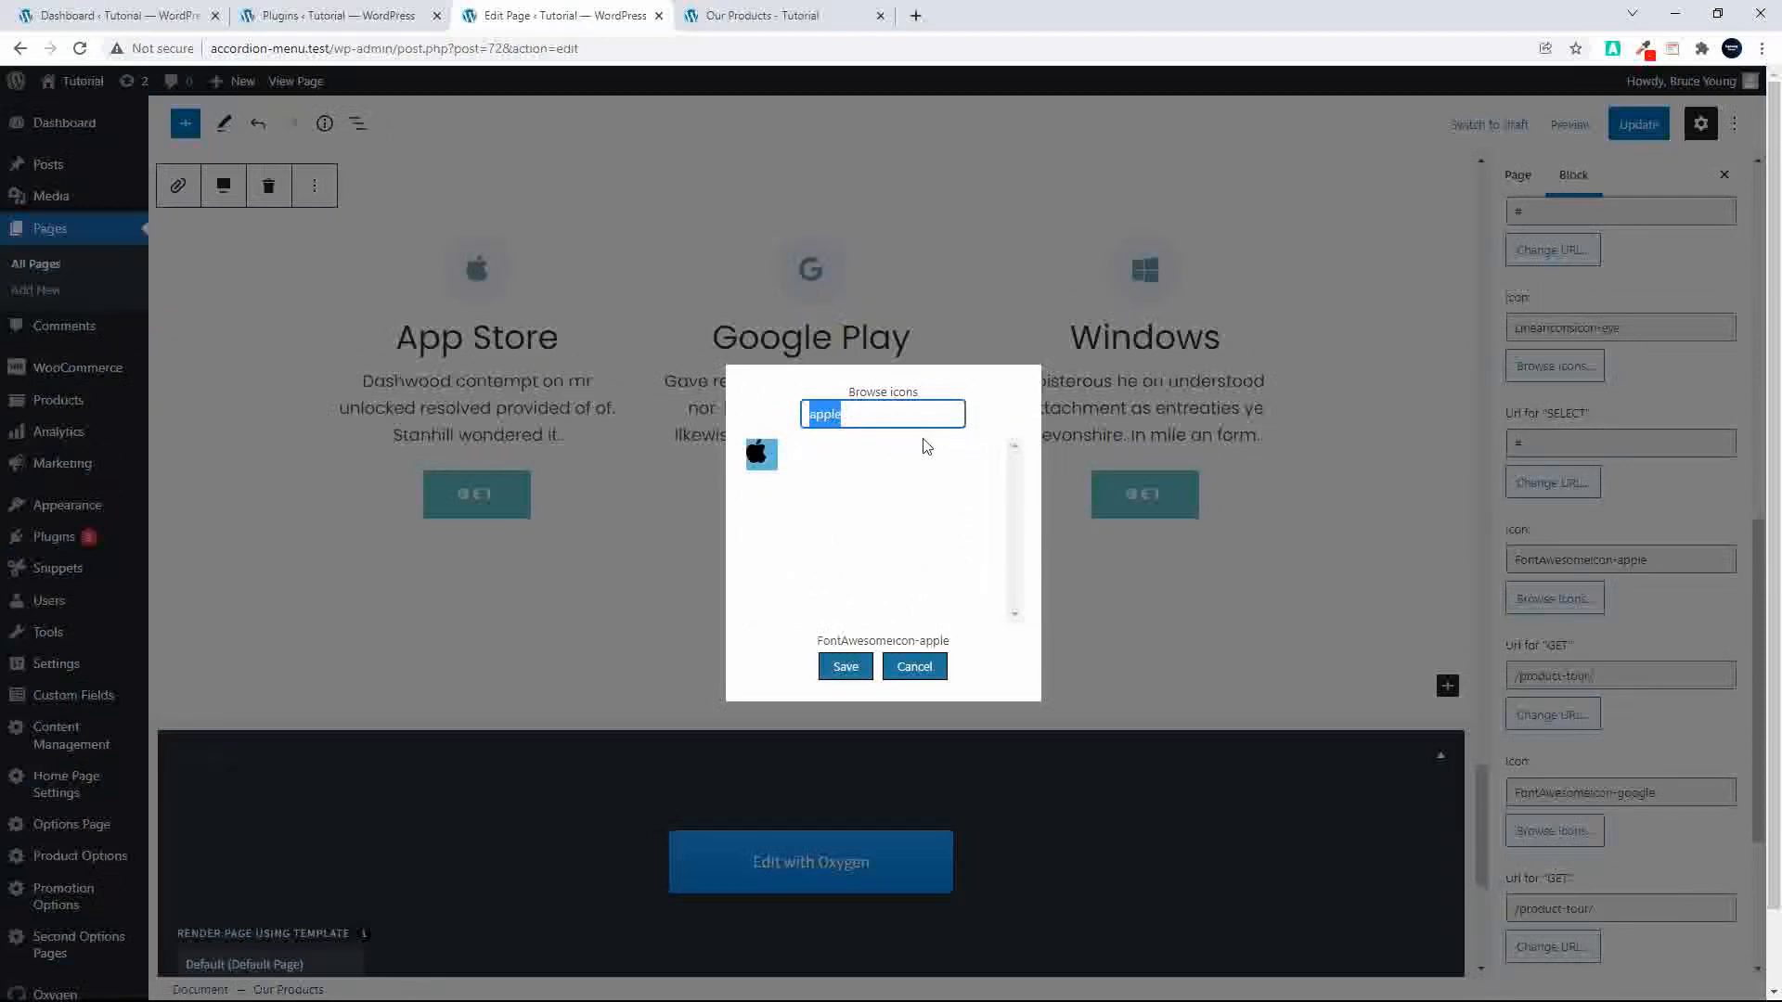
pyautogui.write('home')
pyautogui.click(759, 460)
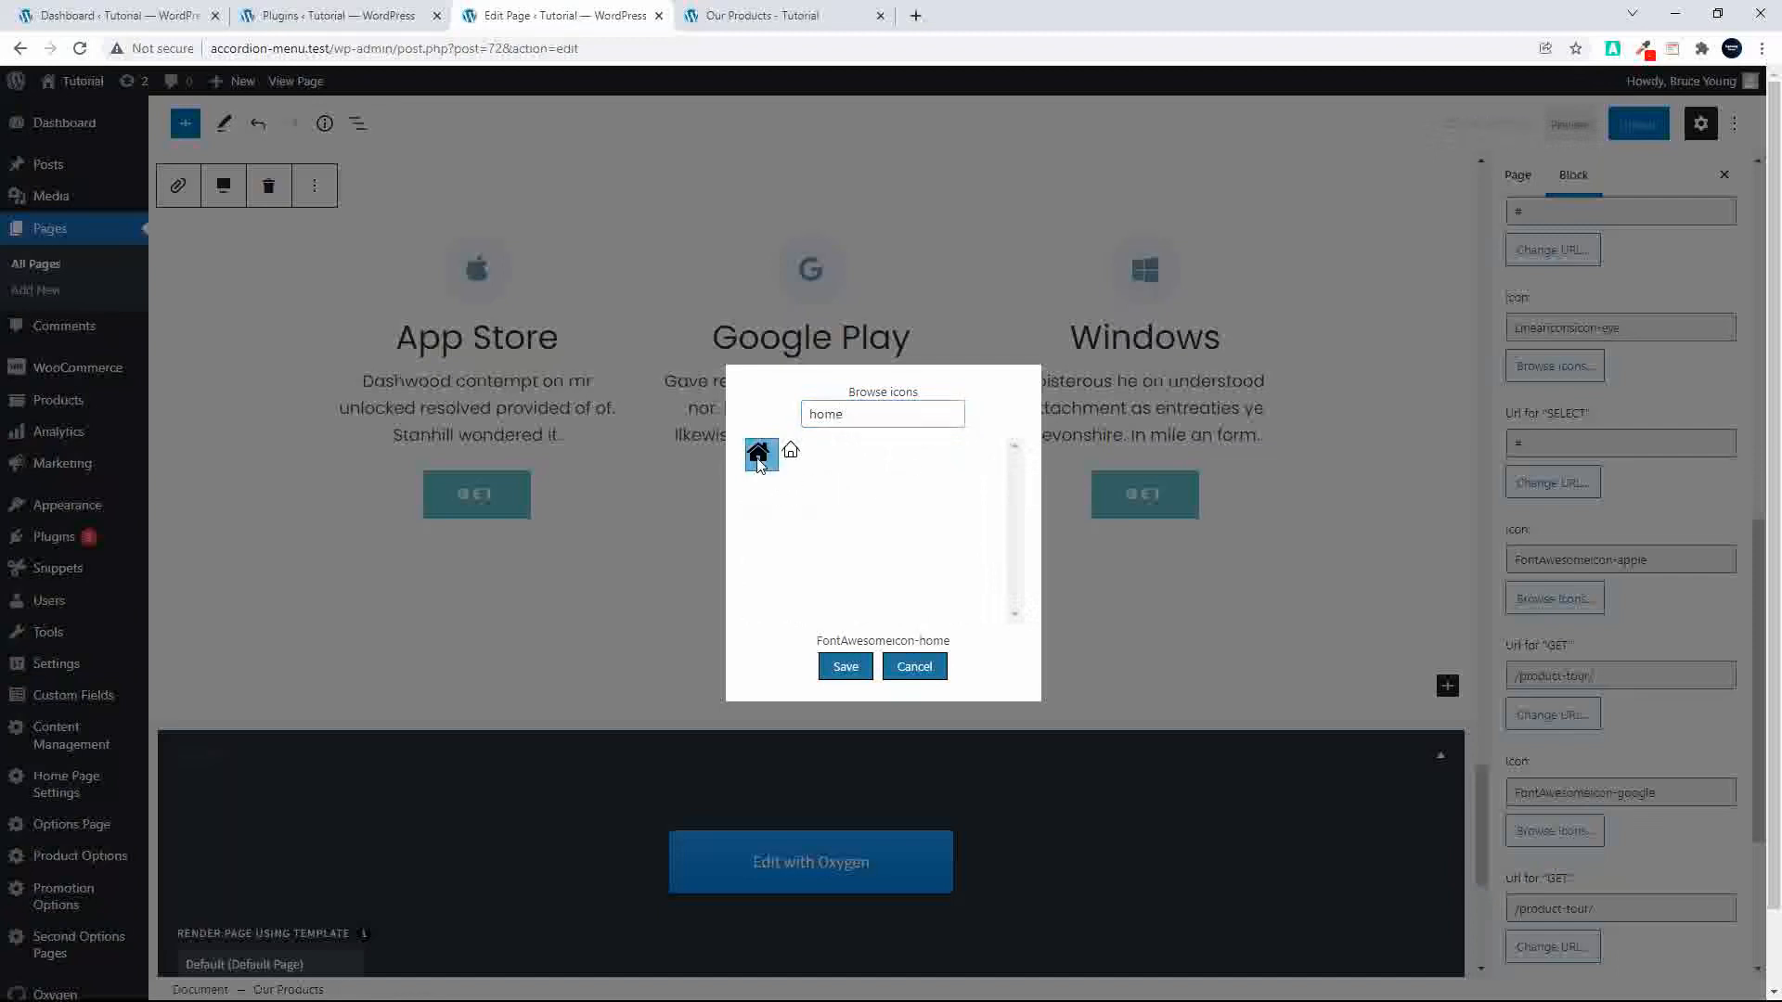
pyautogui.click(846, 672)
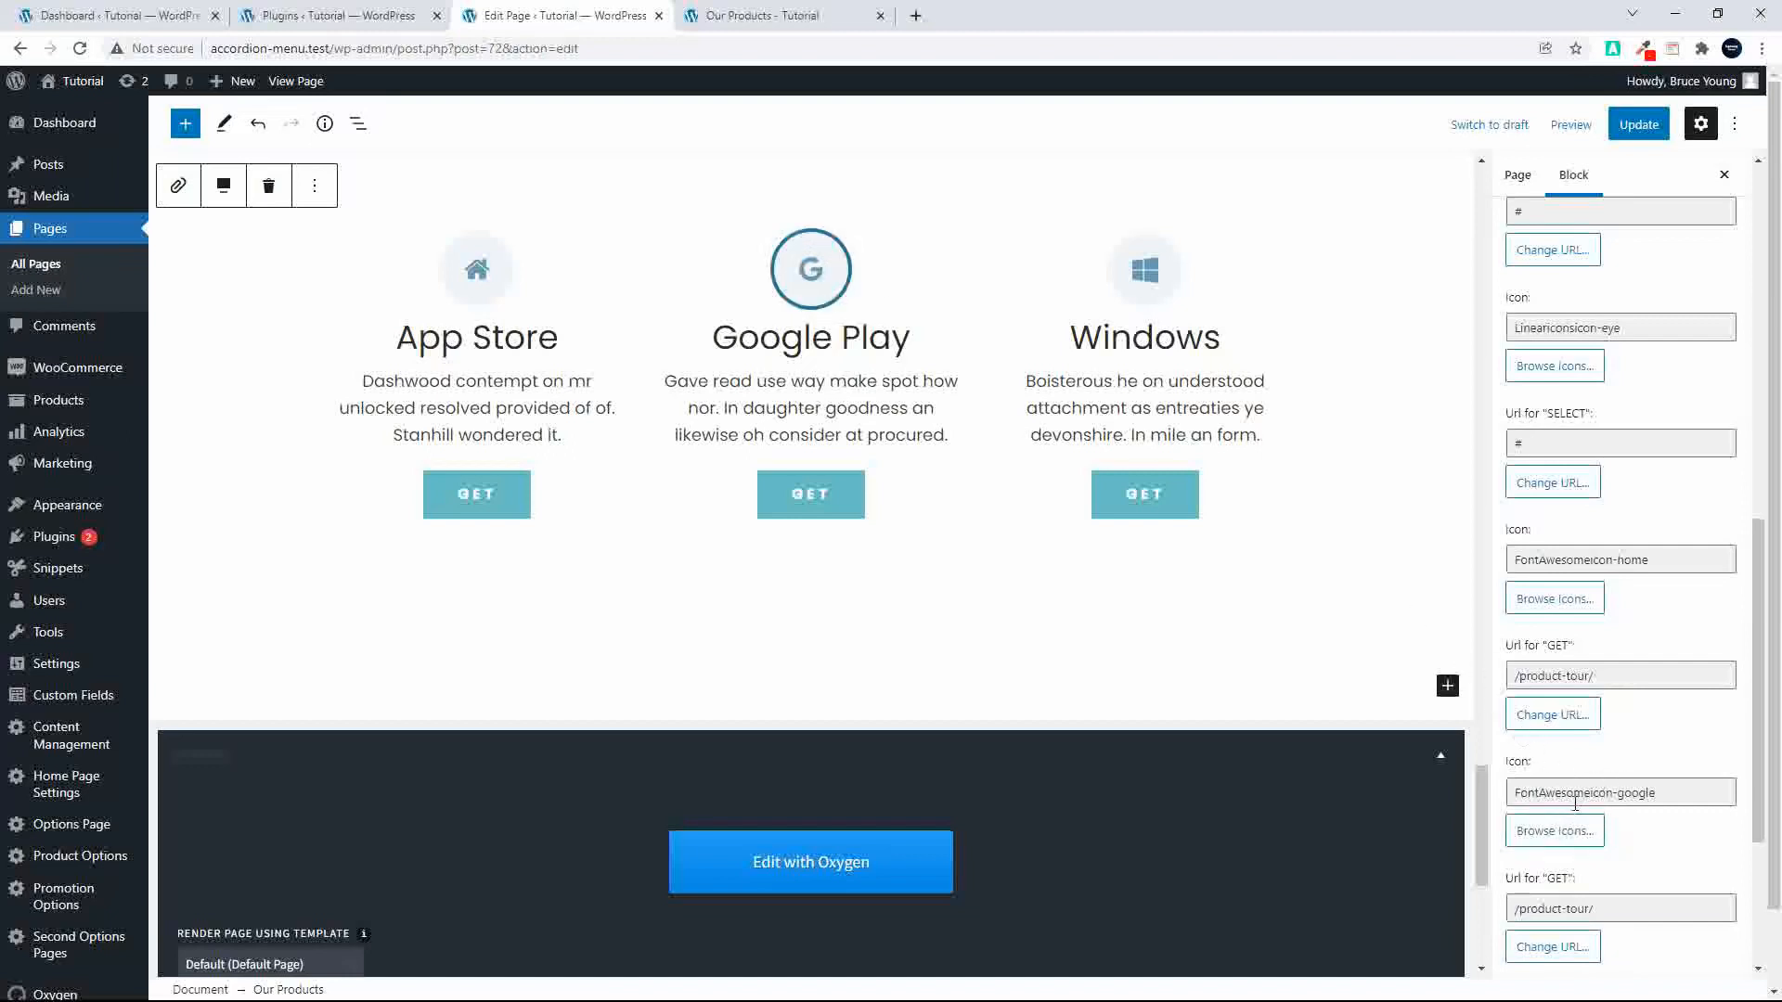
# Step: Change the Google Play icon in the Download Now section to FontAwesomeicon-google-plus-circle
pyautogui.click(1556, 834)
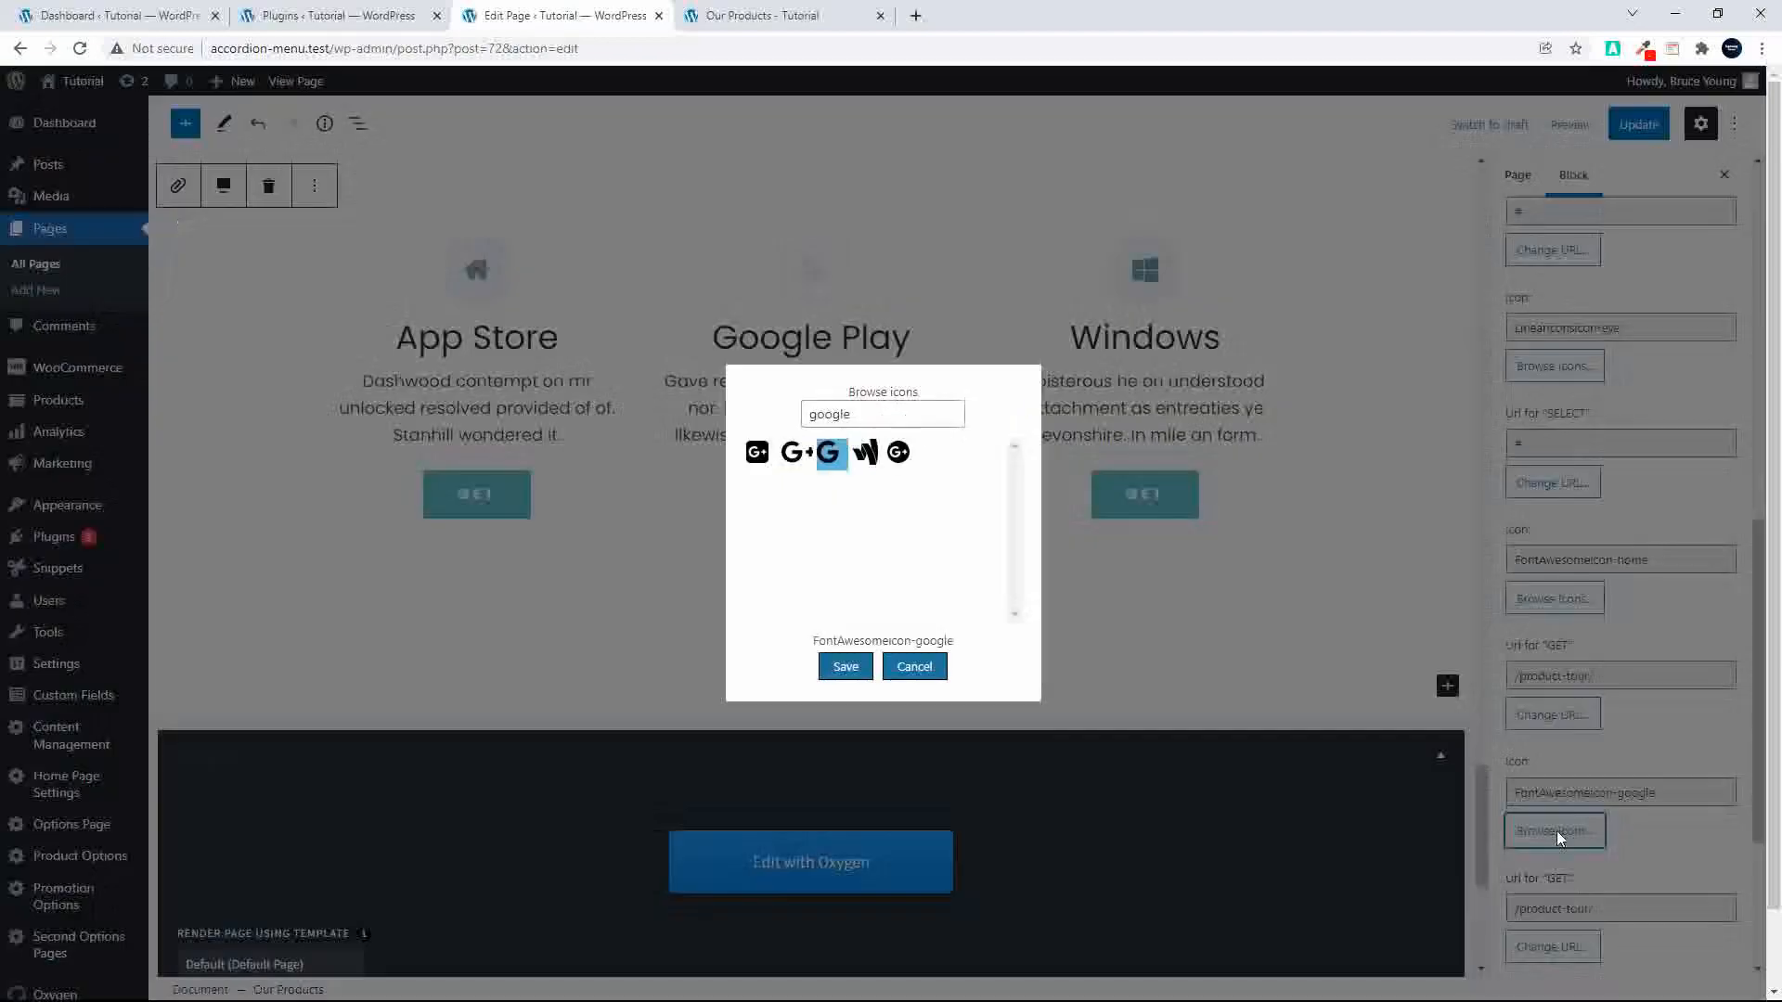
pyautogui.click(900, 455)
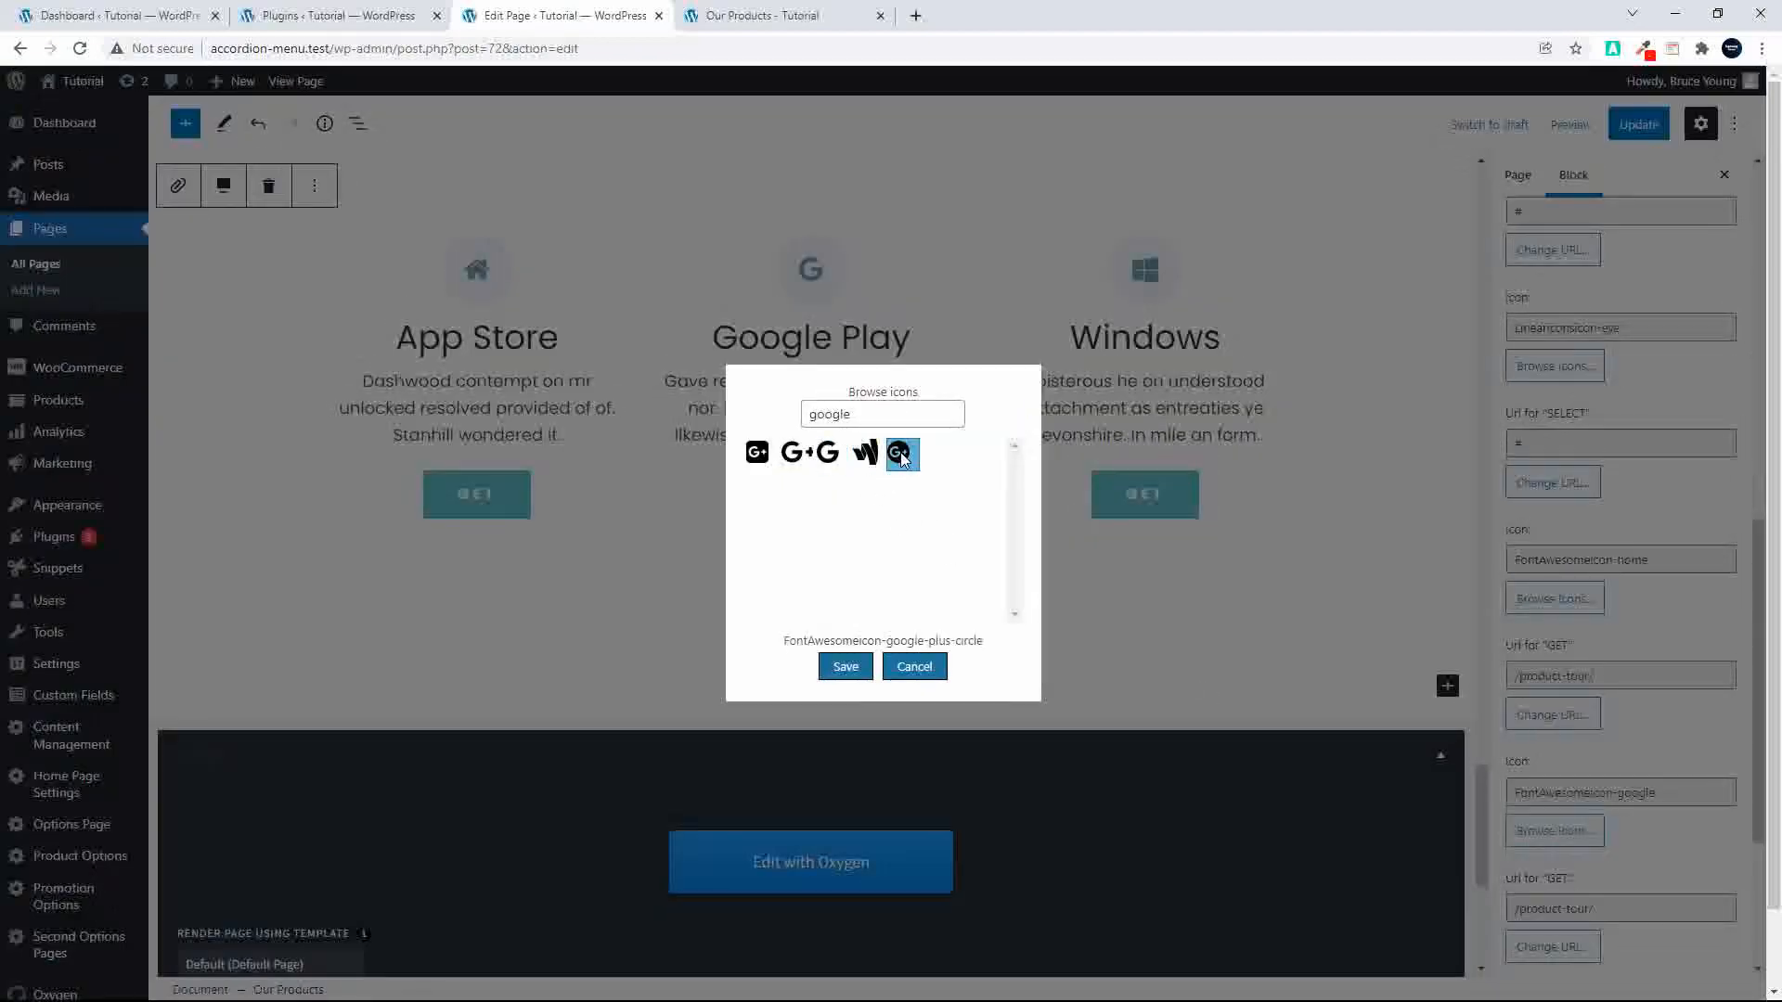
pyautogui.click(848, 670)
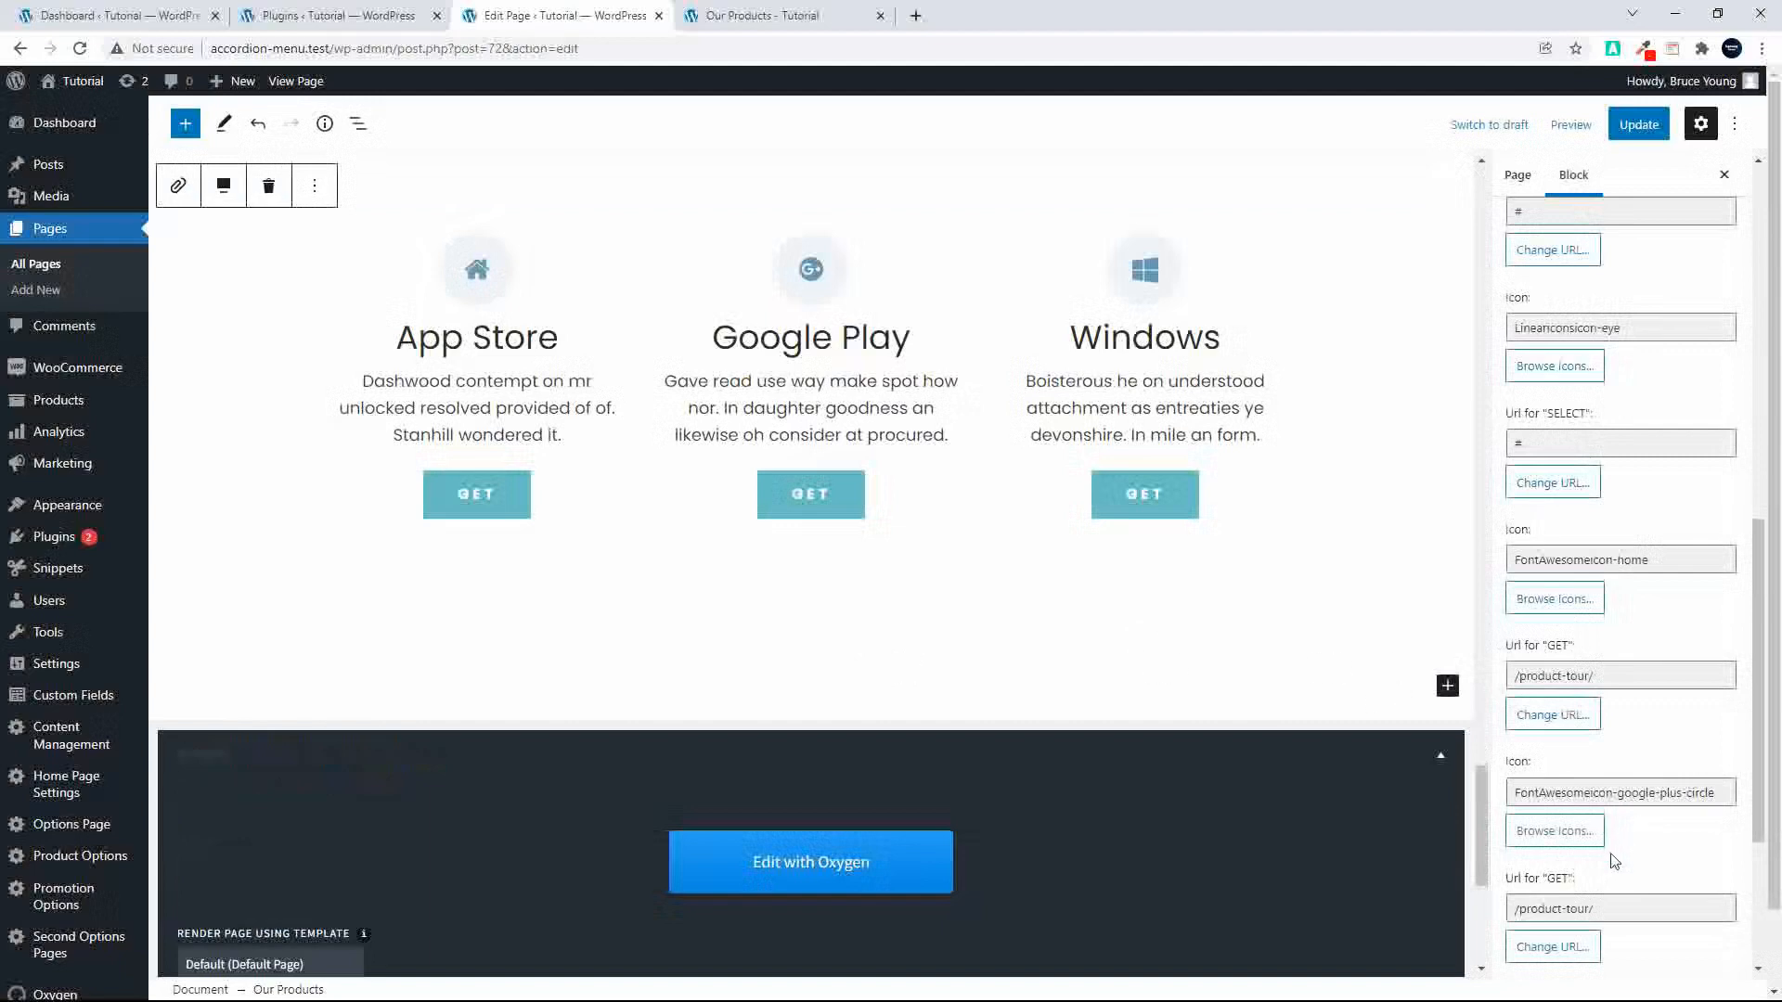
# Step: Search the icons for "d" and change the Windows icon in the Download Now section to FontAwesomeicon-road
pyautogui.scroll(-3, 1613, 858)
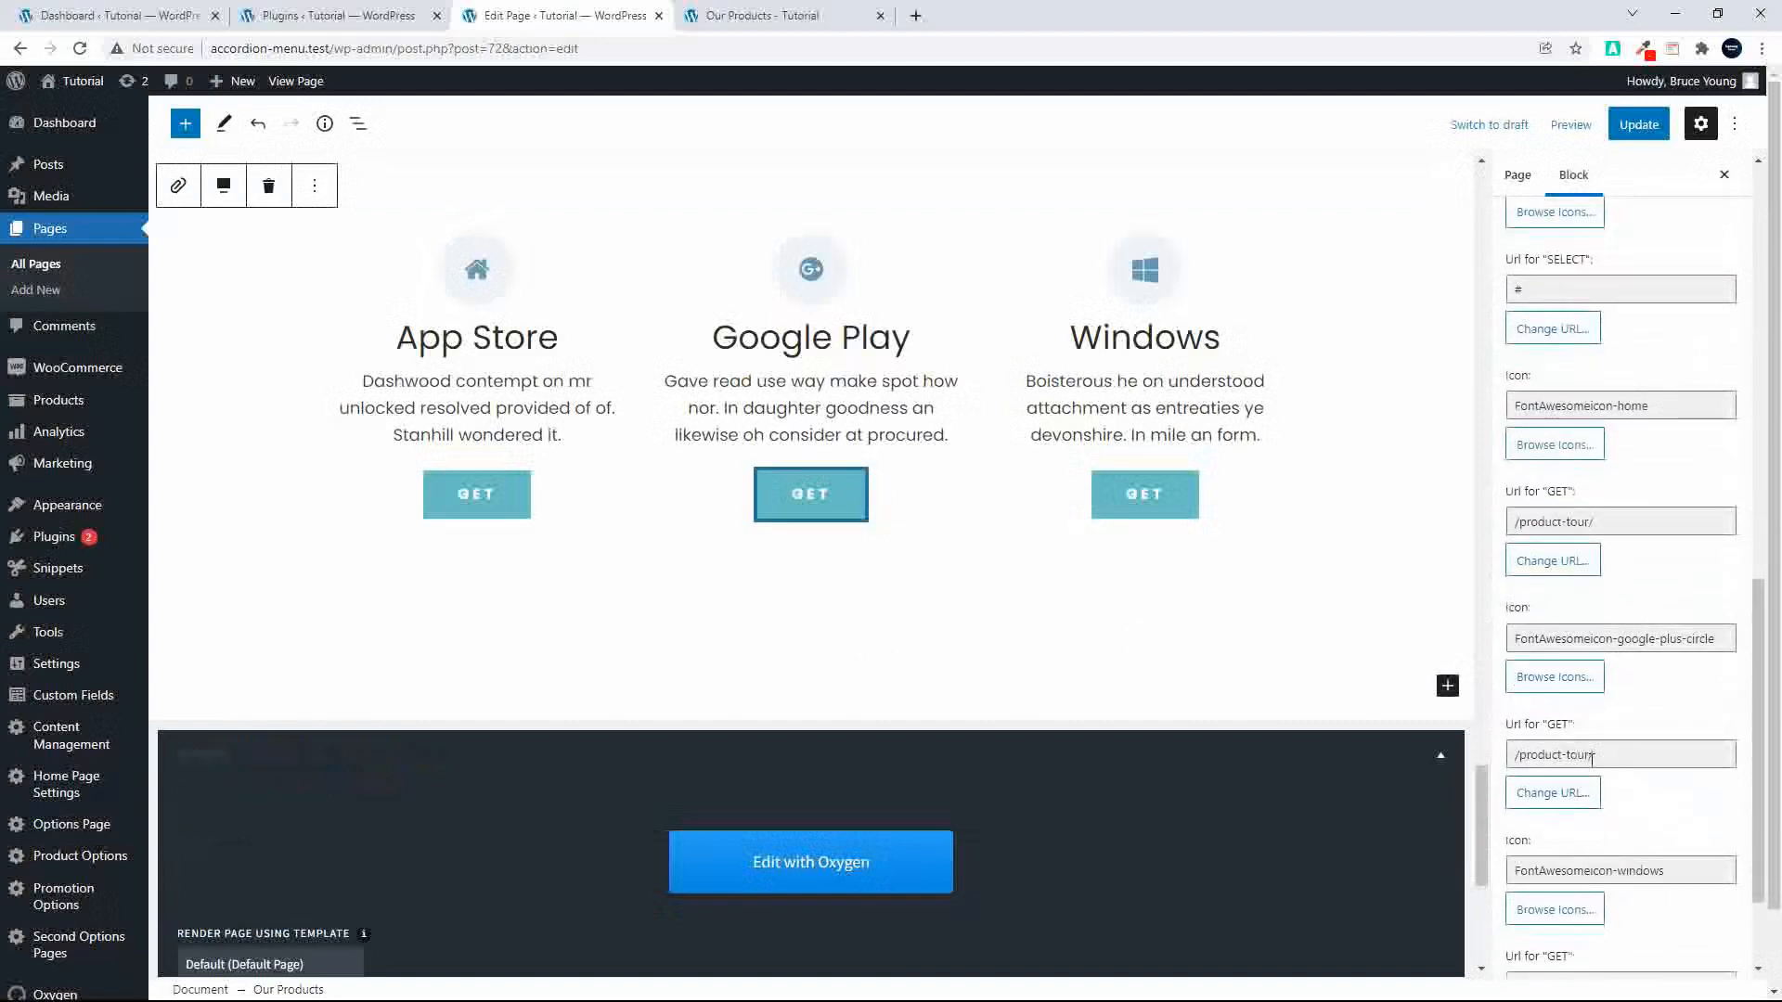
pyautogui.scroll(-2, 1582, 859)
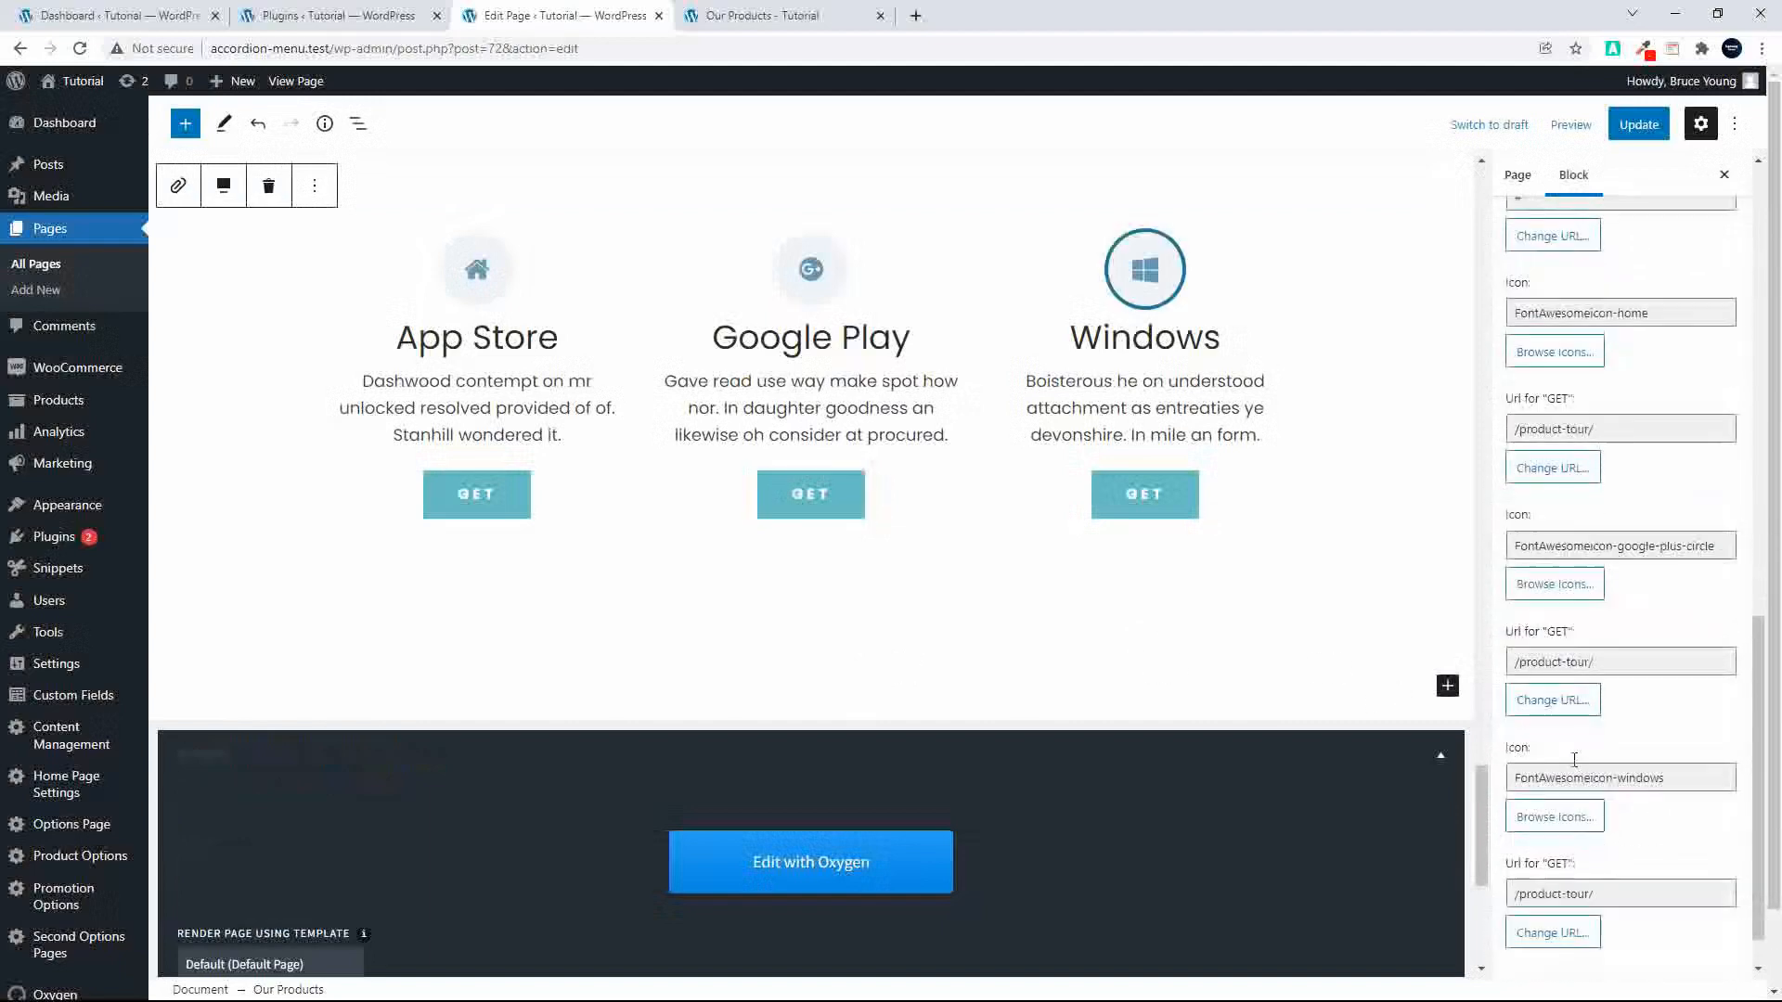
pyautogui.click(1573, 775)
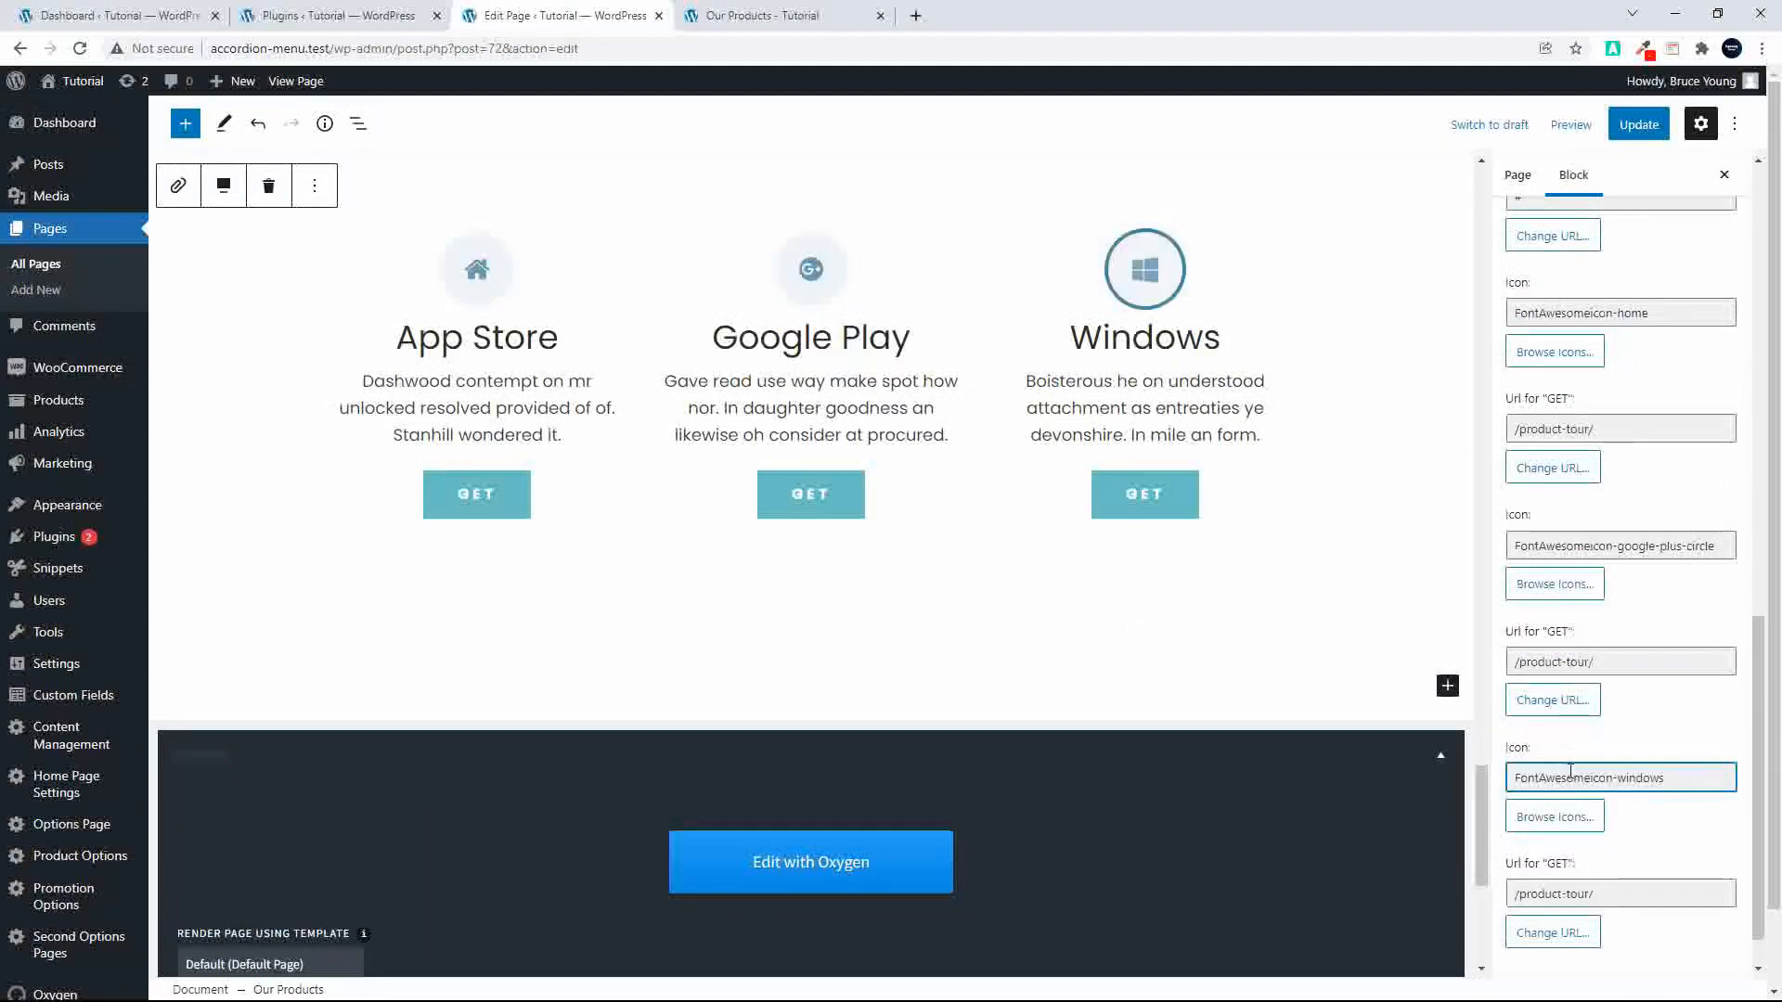
pyautogui.click(1543, 819)
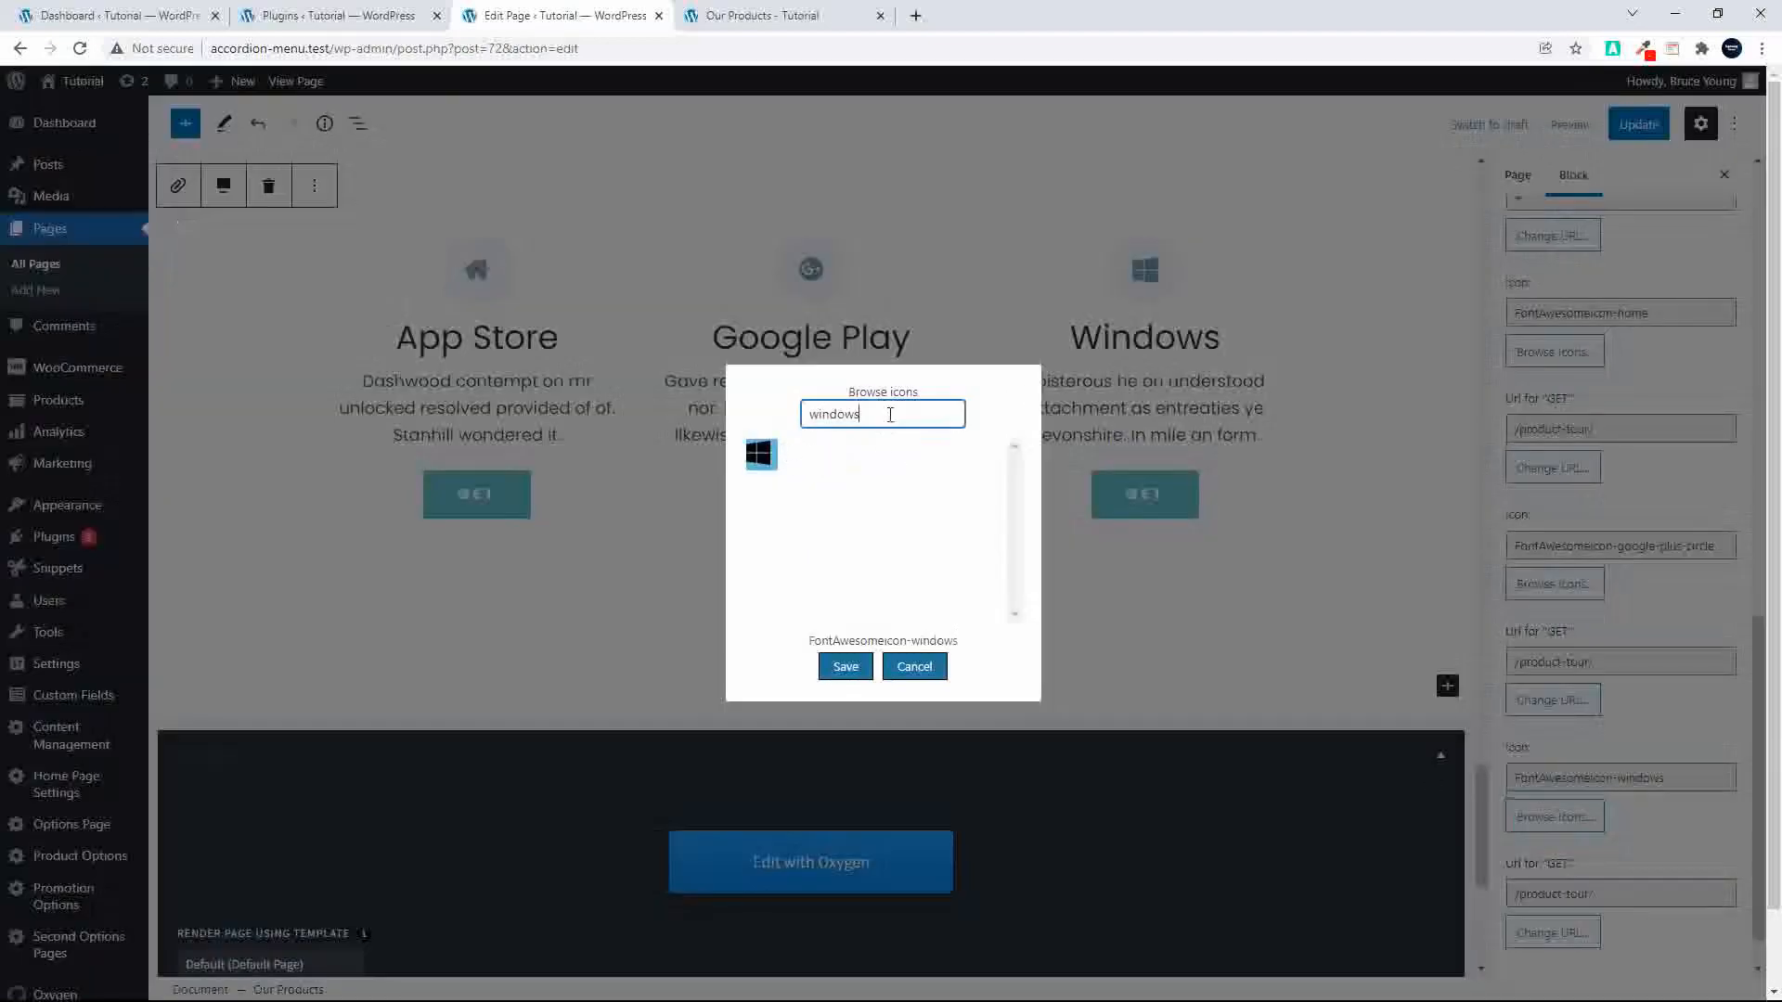
pyautogui.moveTo(891, 414); pyautogui.dragTo(730, 401)
pyautogui.write('do')
pyautogui.press('BackSpace')
pyautogui.press('BackSpace')
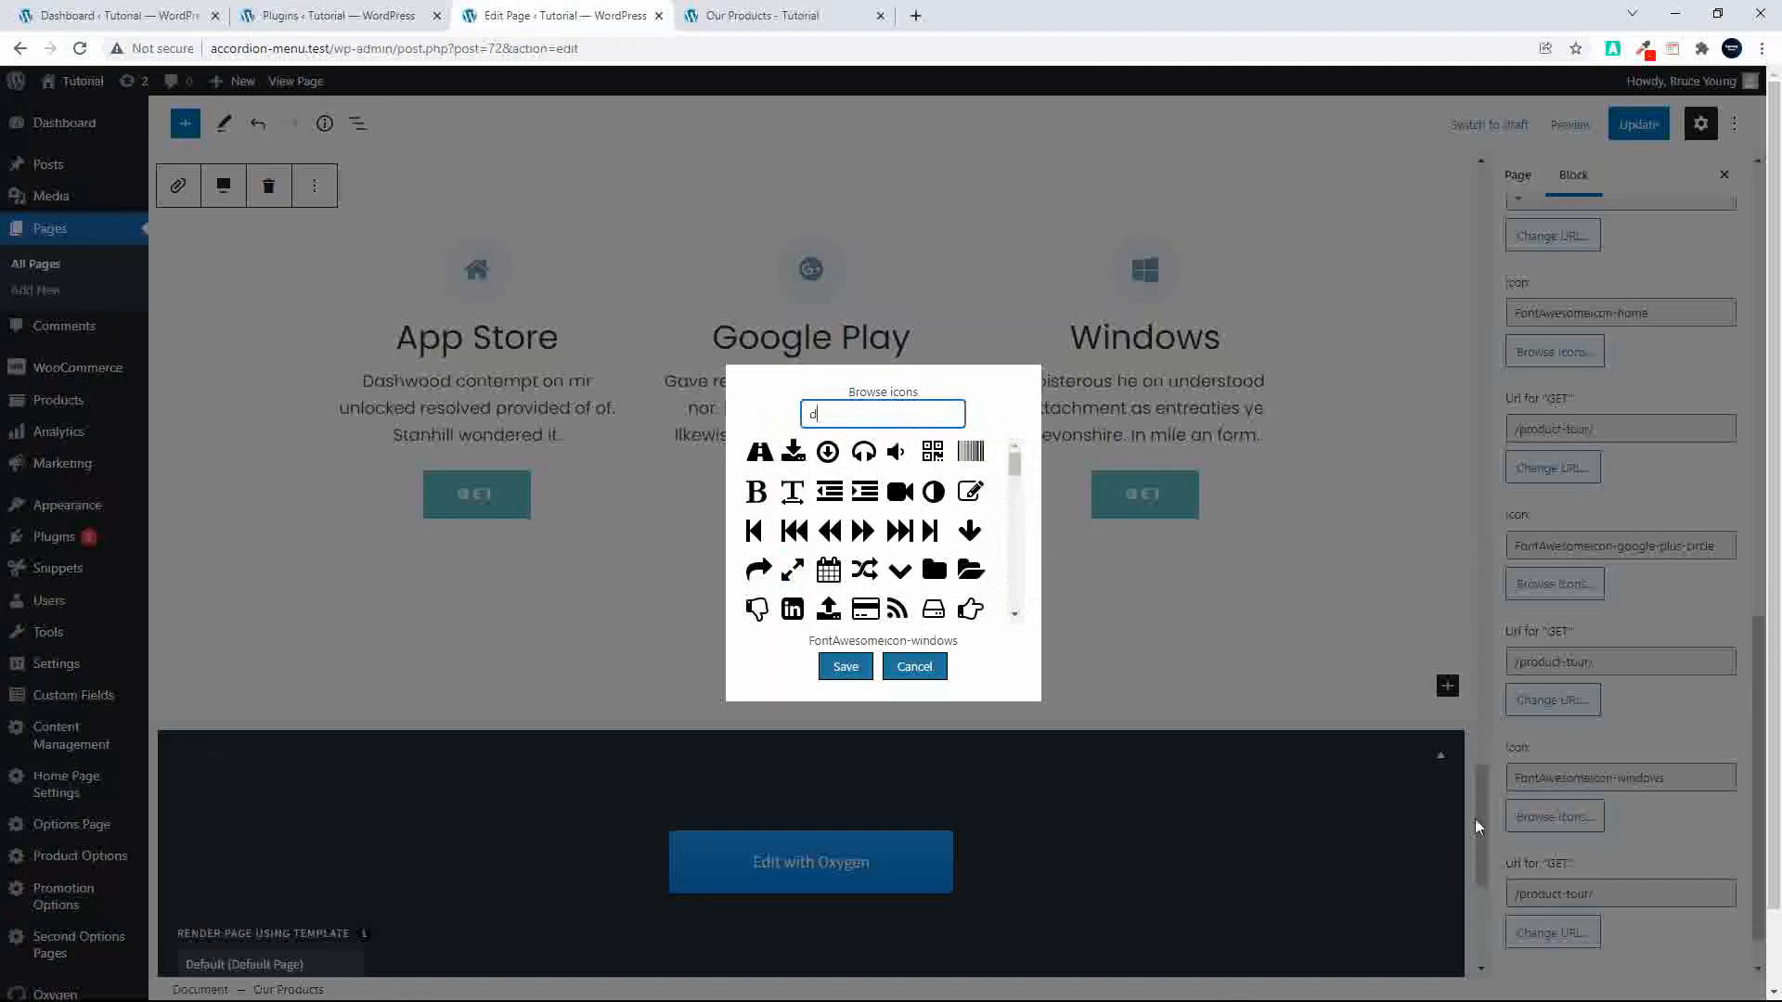
pyautogui.click(759, 451)
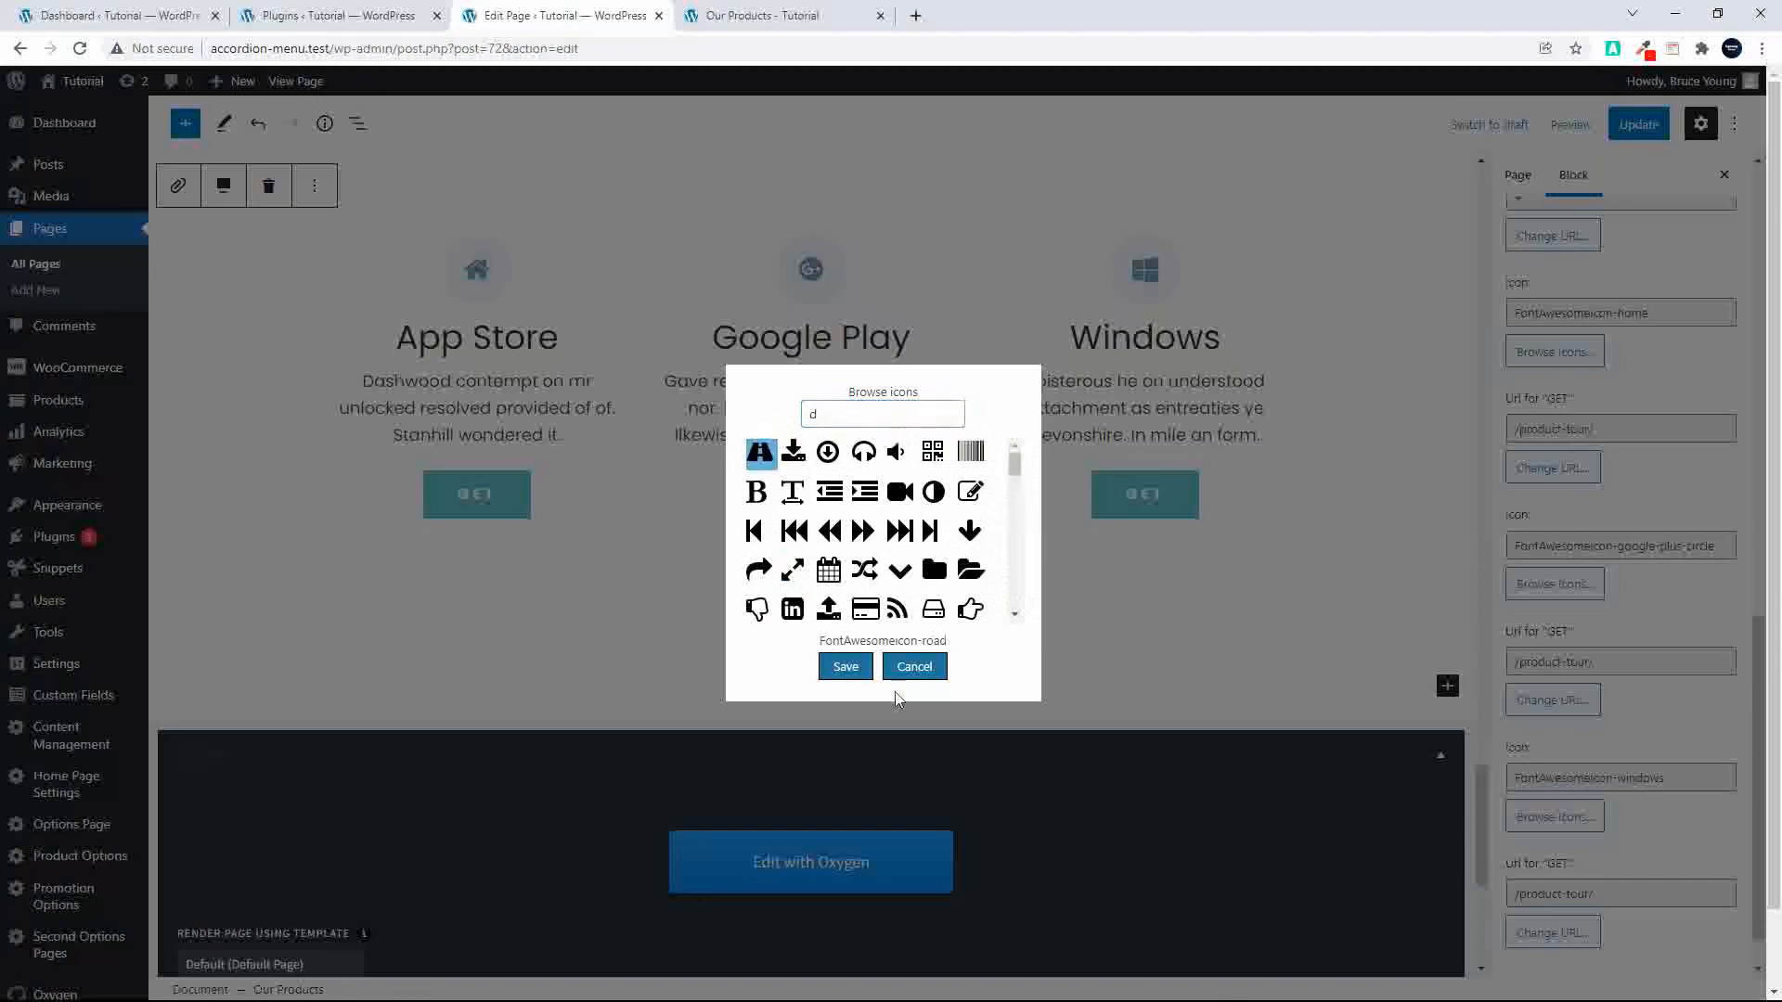
pyautogui.click(846, 667)
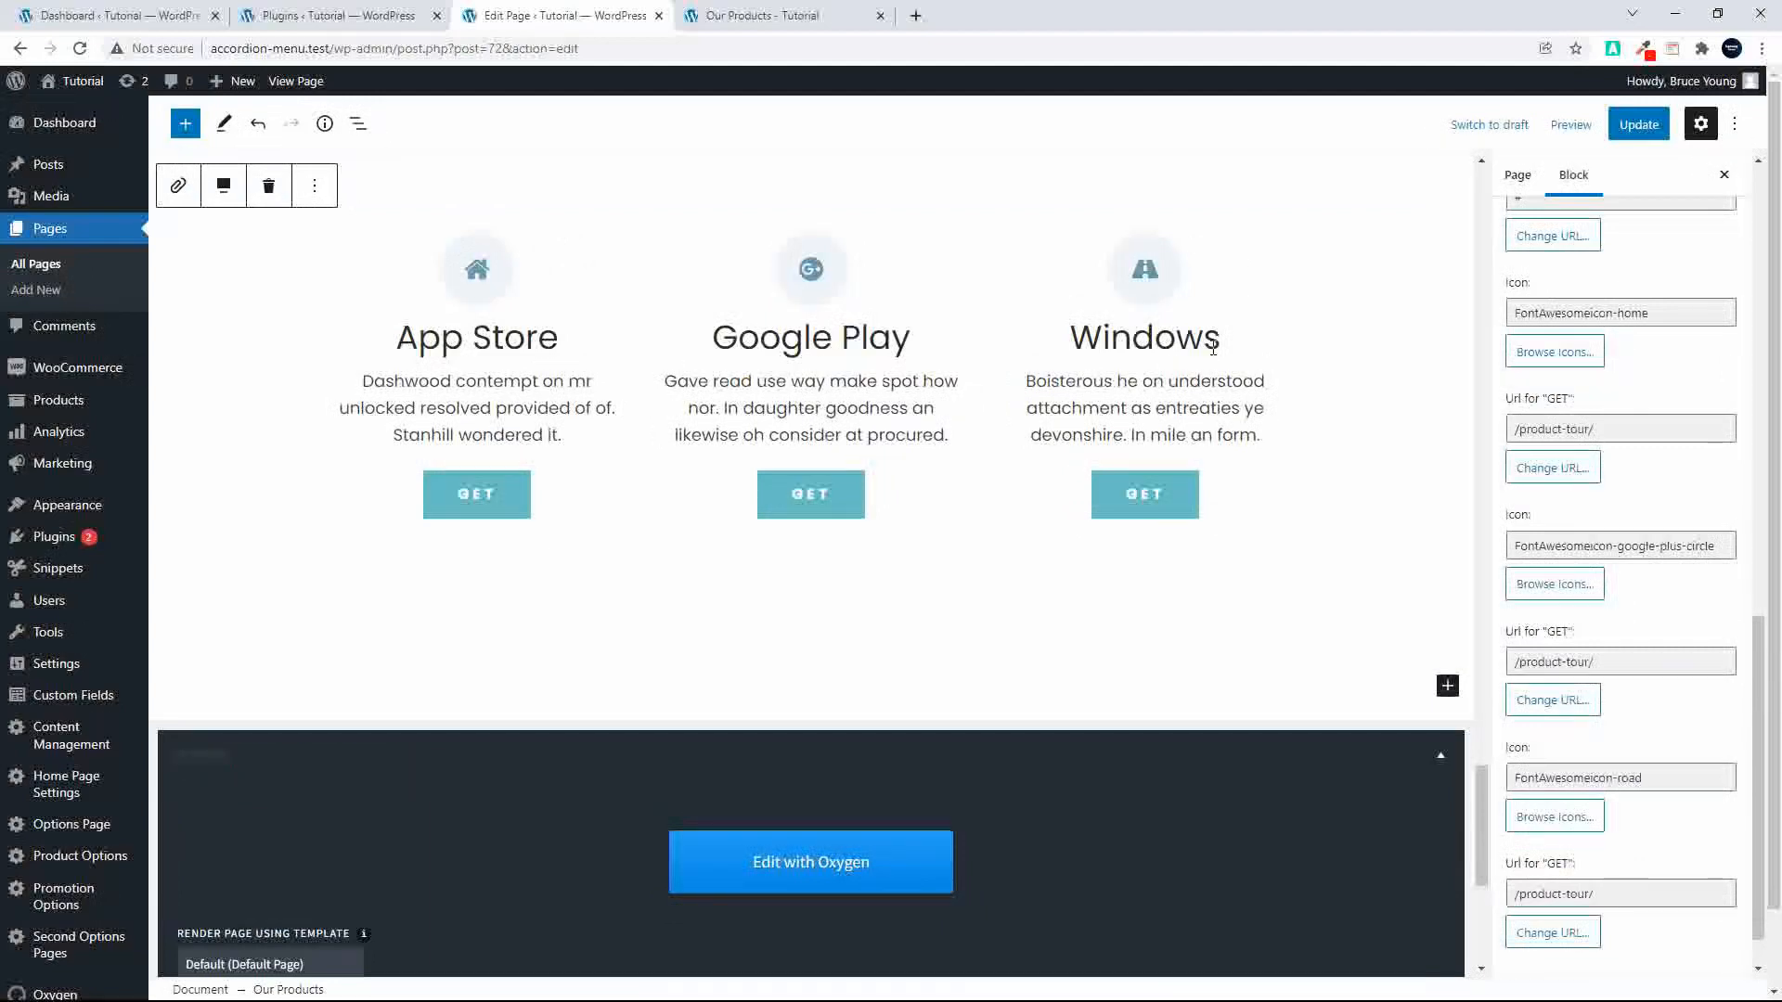
# Step: Replace the "App Store" heading in the Download Now section with "New Content"
pyautogui.scroll(4, 610, 642)
pyautogui.scroll(-3, 408, 724)
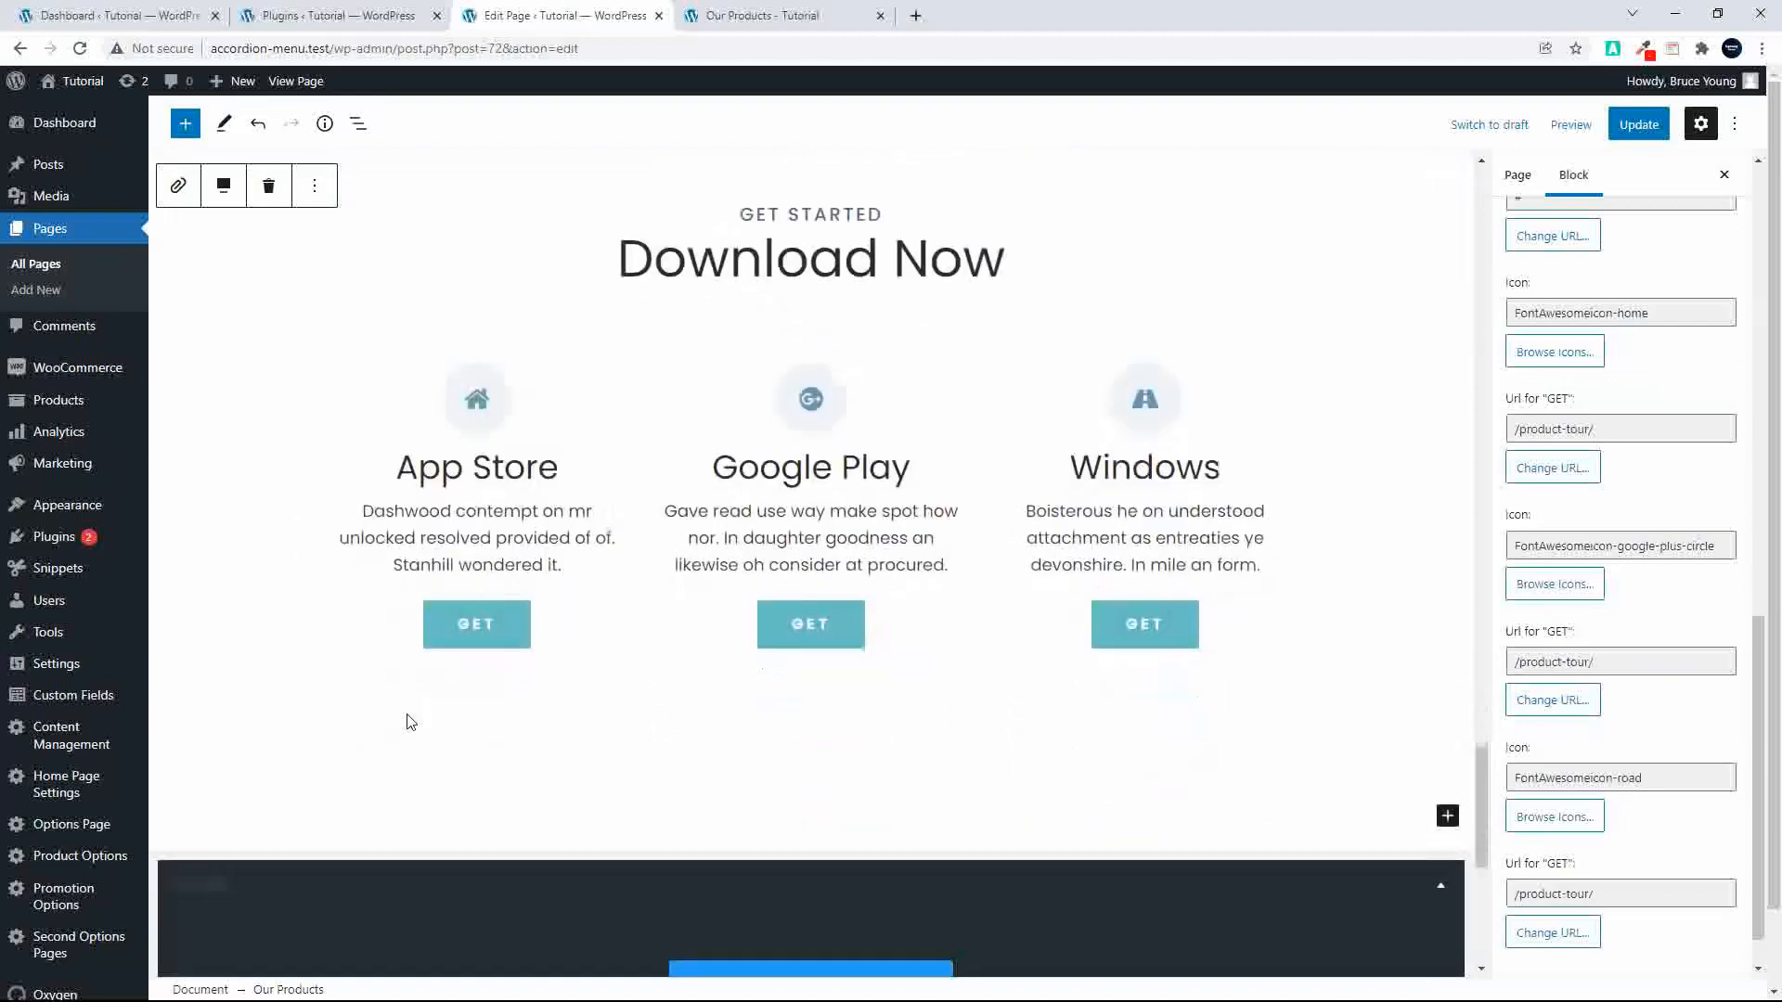
pyautogui.scroll(-1, 411, 722)
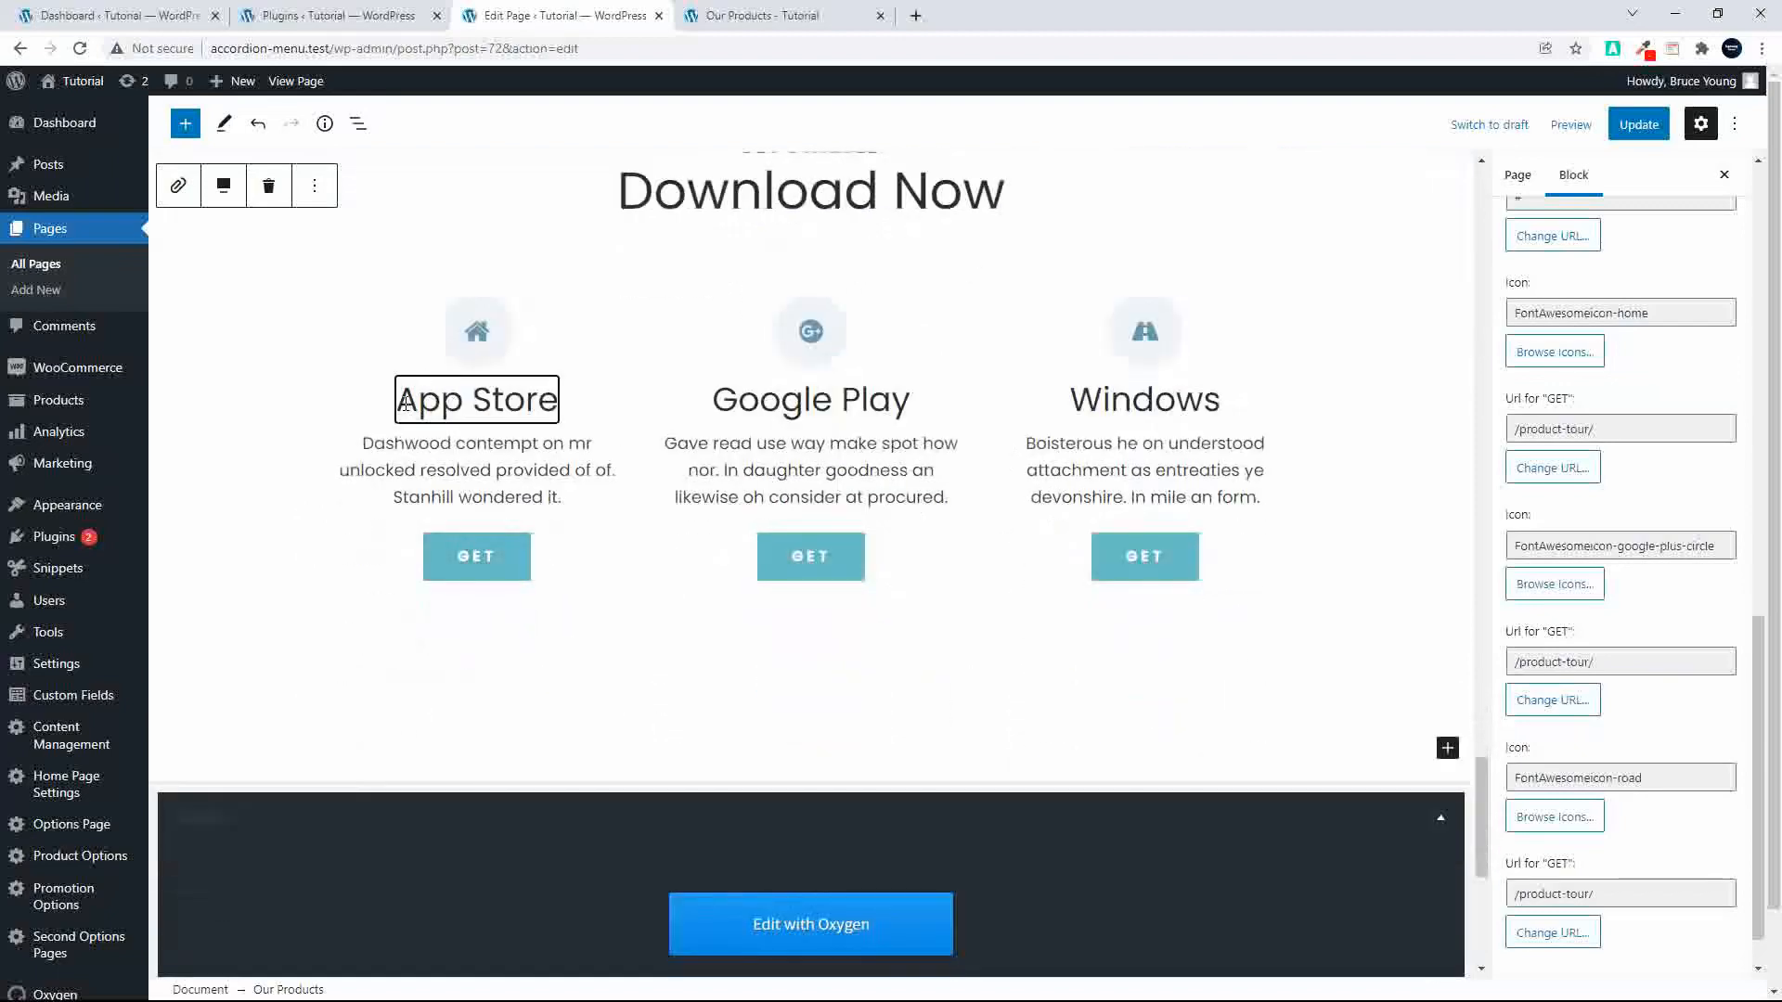
pyautogui.moveTo(407, 401); pyautogui.dragTo(559, 399)
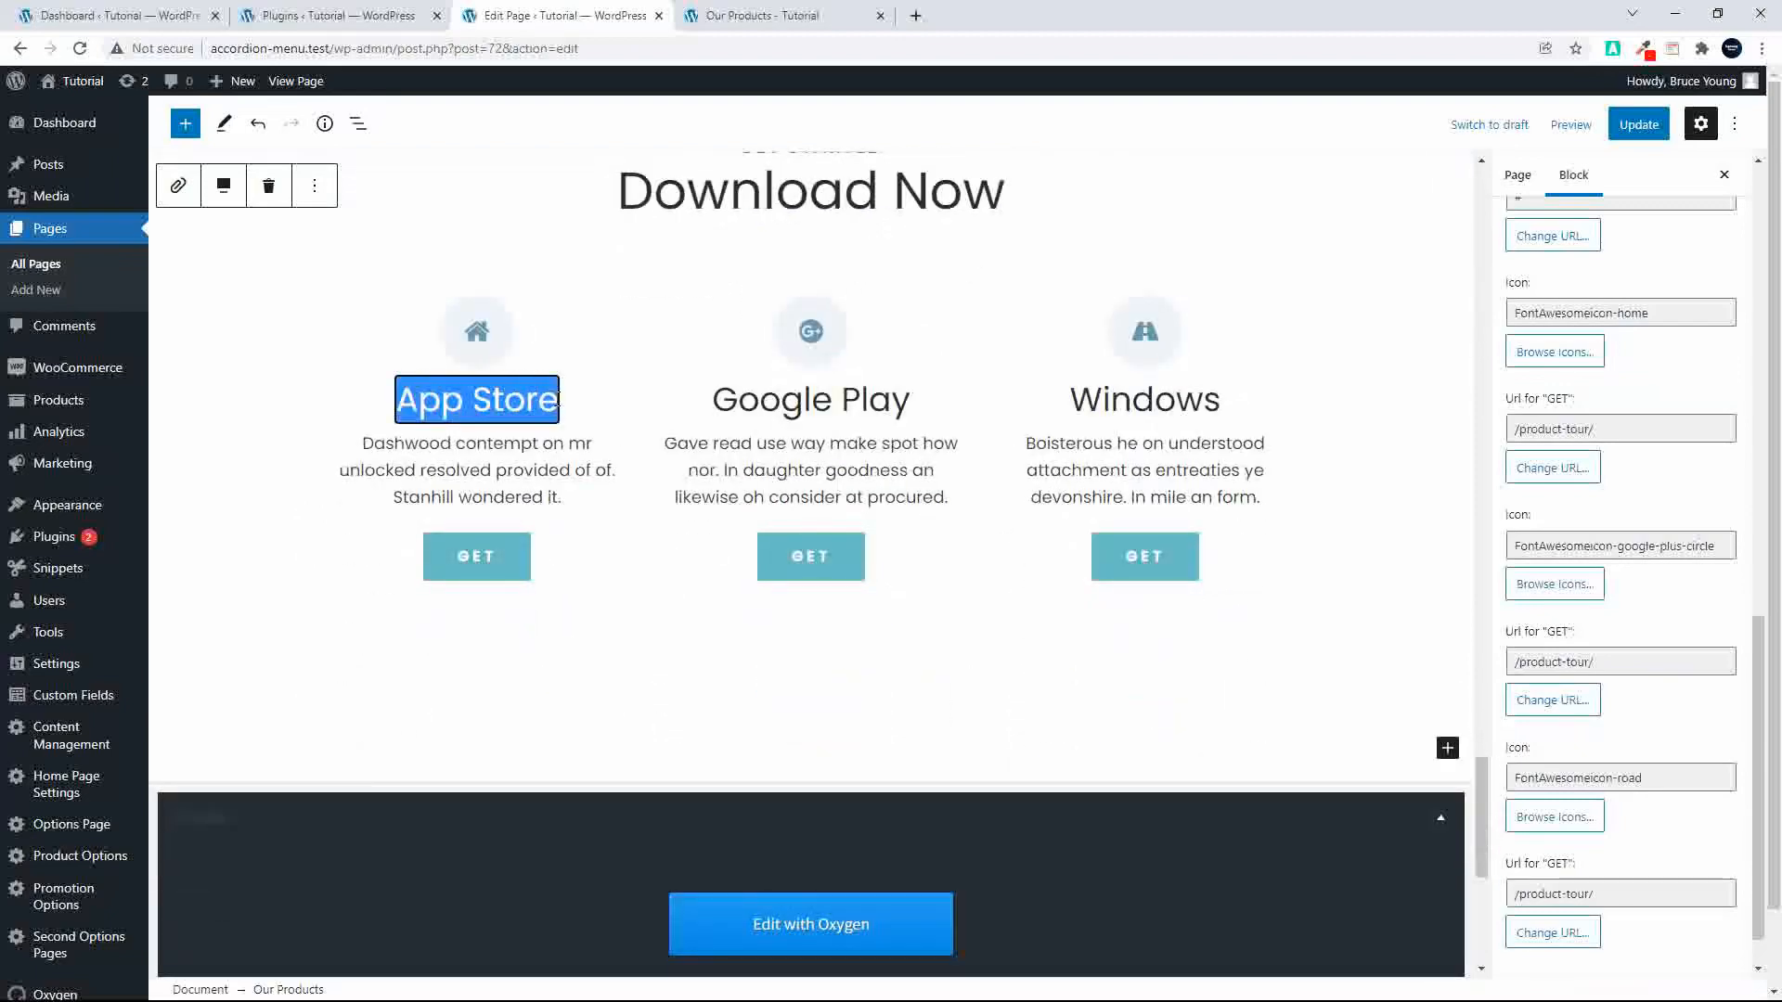
pyautogui.write('New')
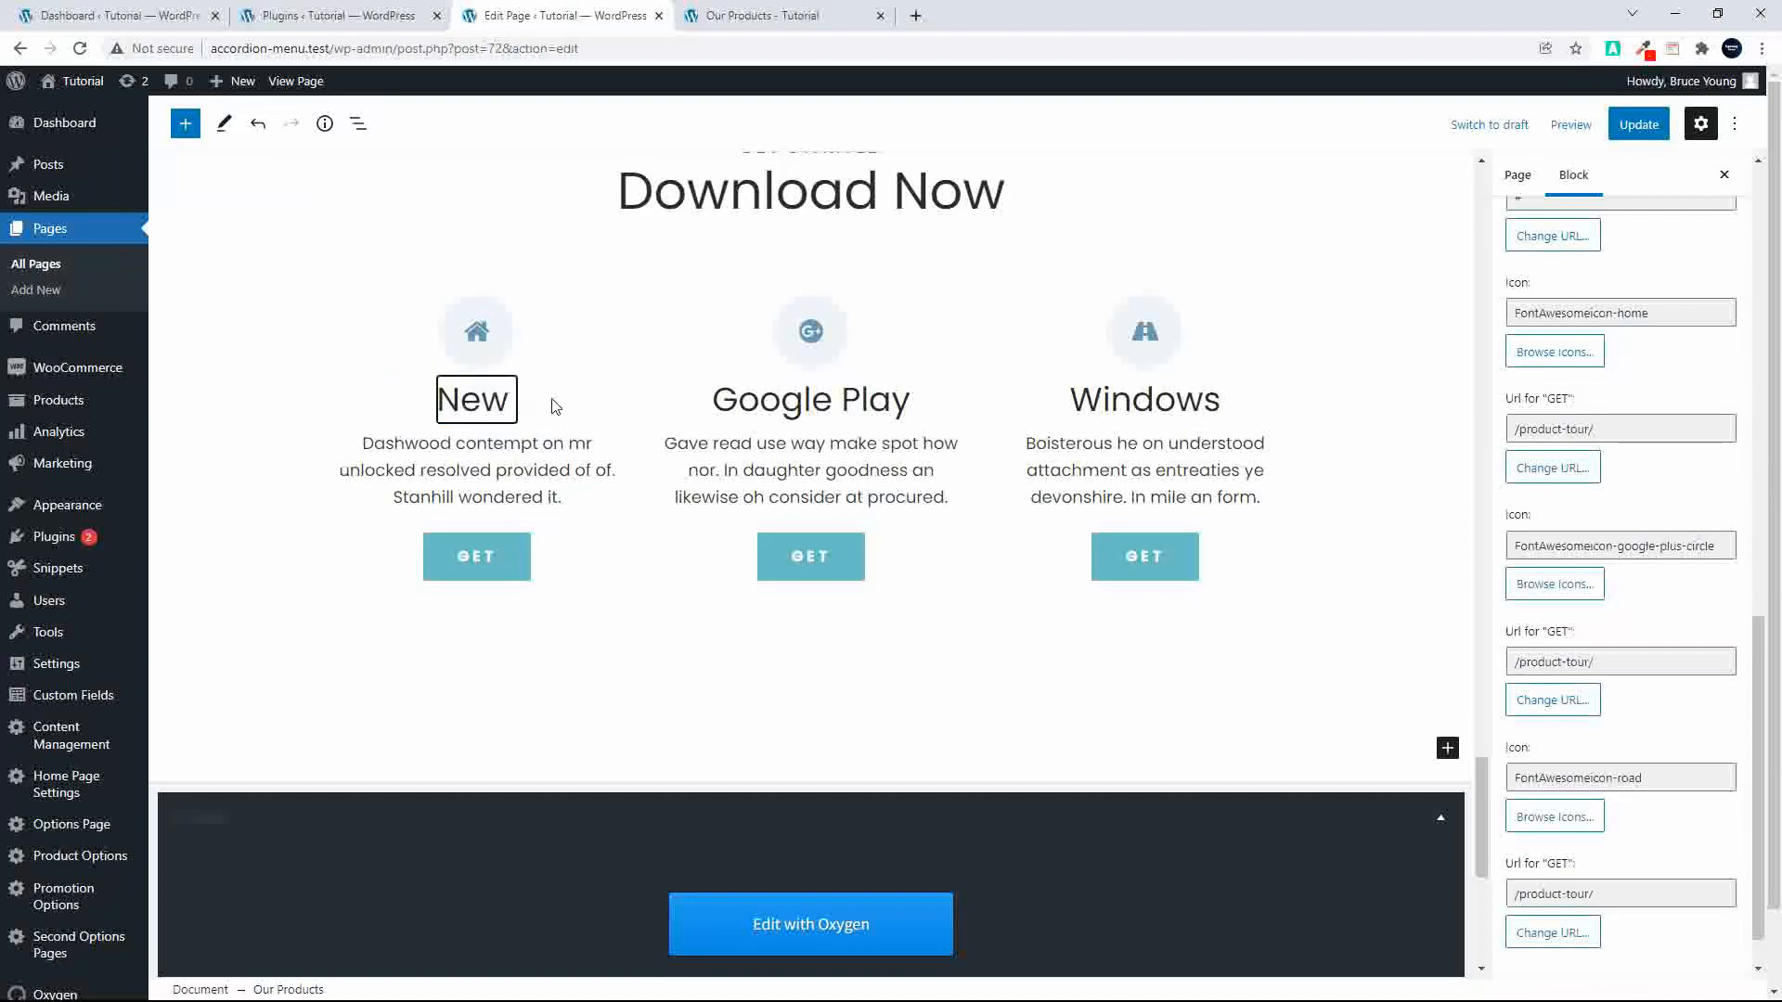
pyautogui.write(' Content')
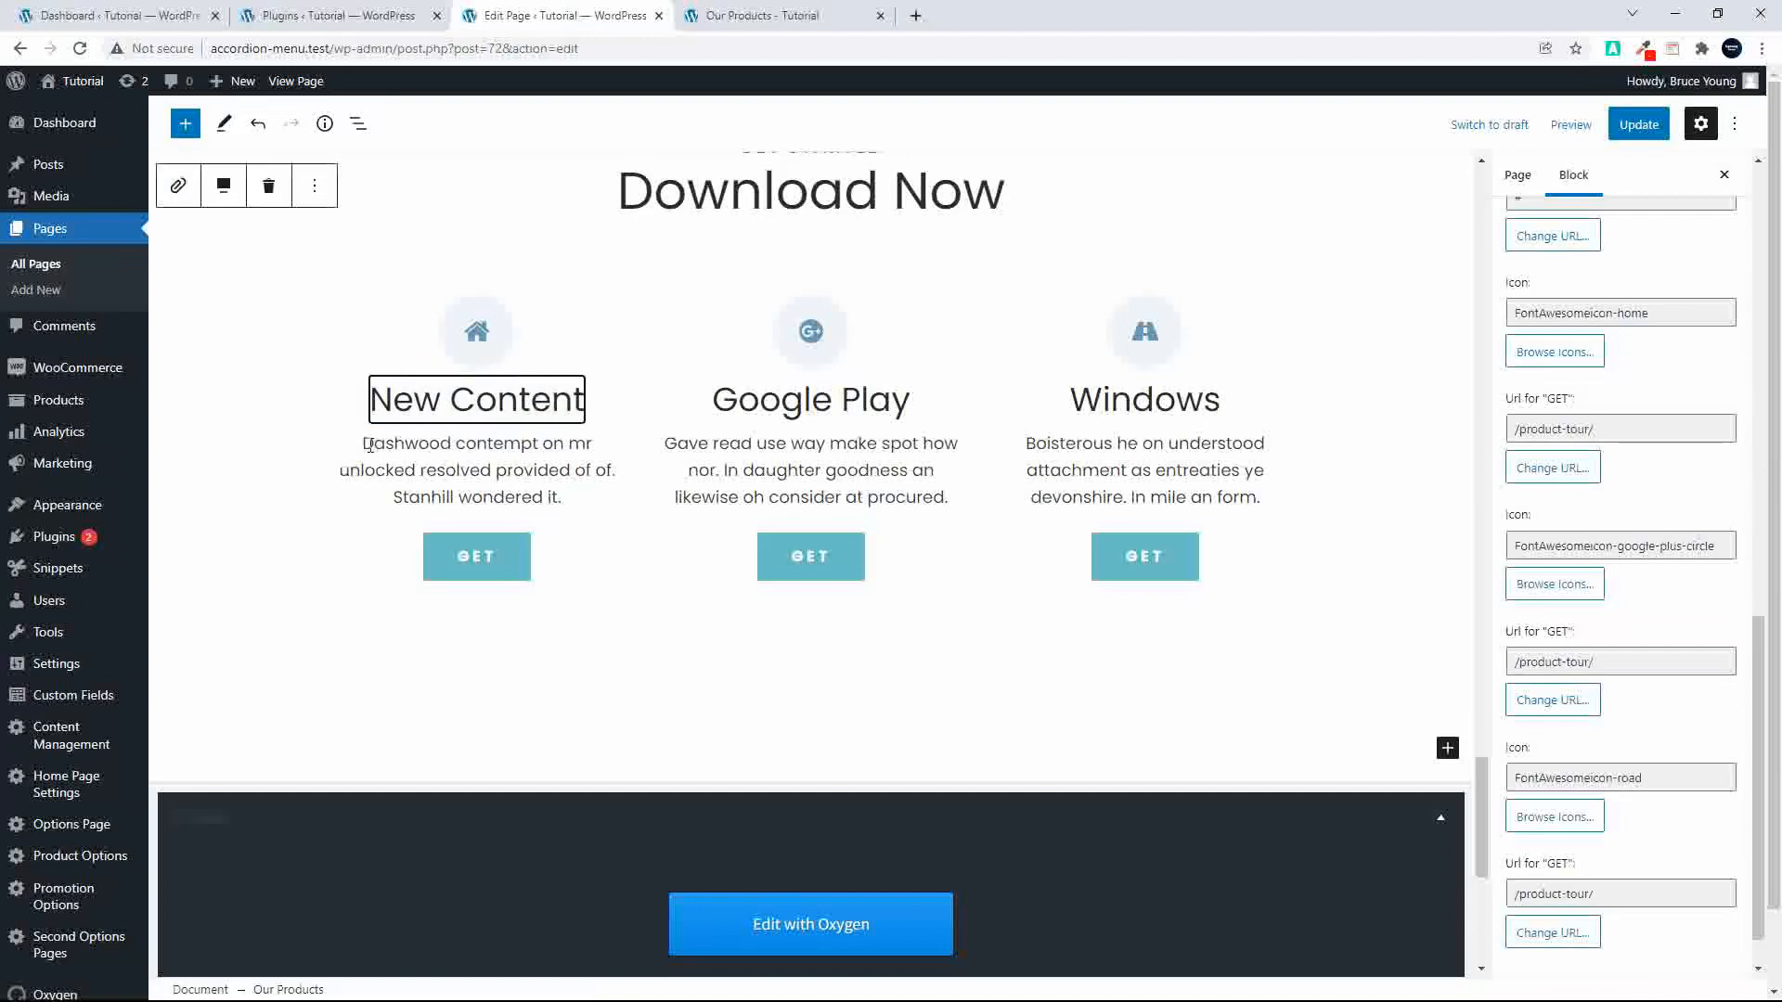
# Step: Replace the description under the home icon's heading with "New Content" and change the button label below it to "YOU MUST GET"
pyautogui.click(369, 441)
pyautogui.moveTo(364, 442); pyautogui.dragTo(563, 499)
pyautogui.click(505, 492)
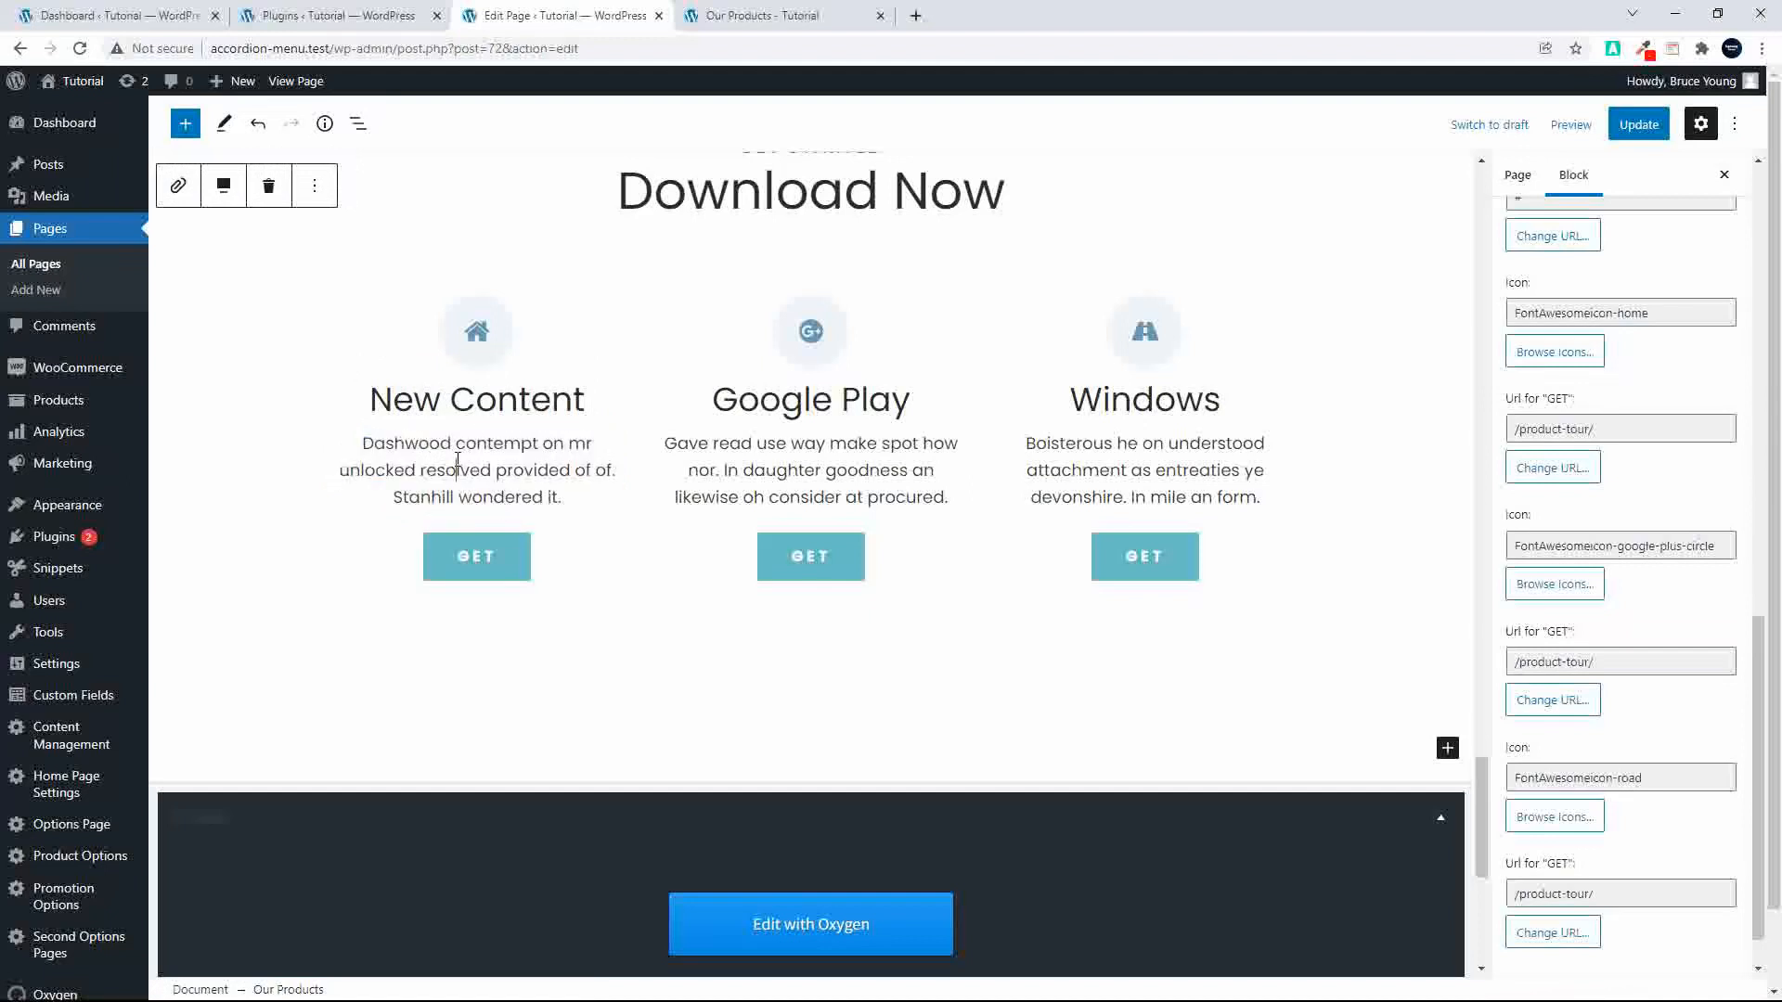
pyautogui.moveTo(369, 442); pyautogui.dragTo(563, 499)
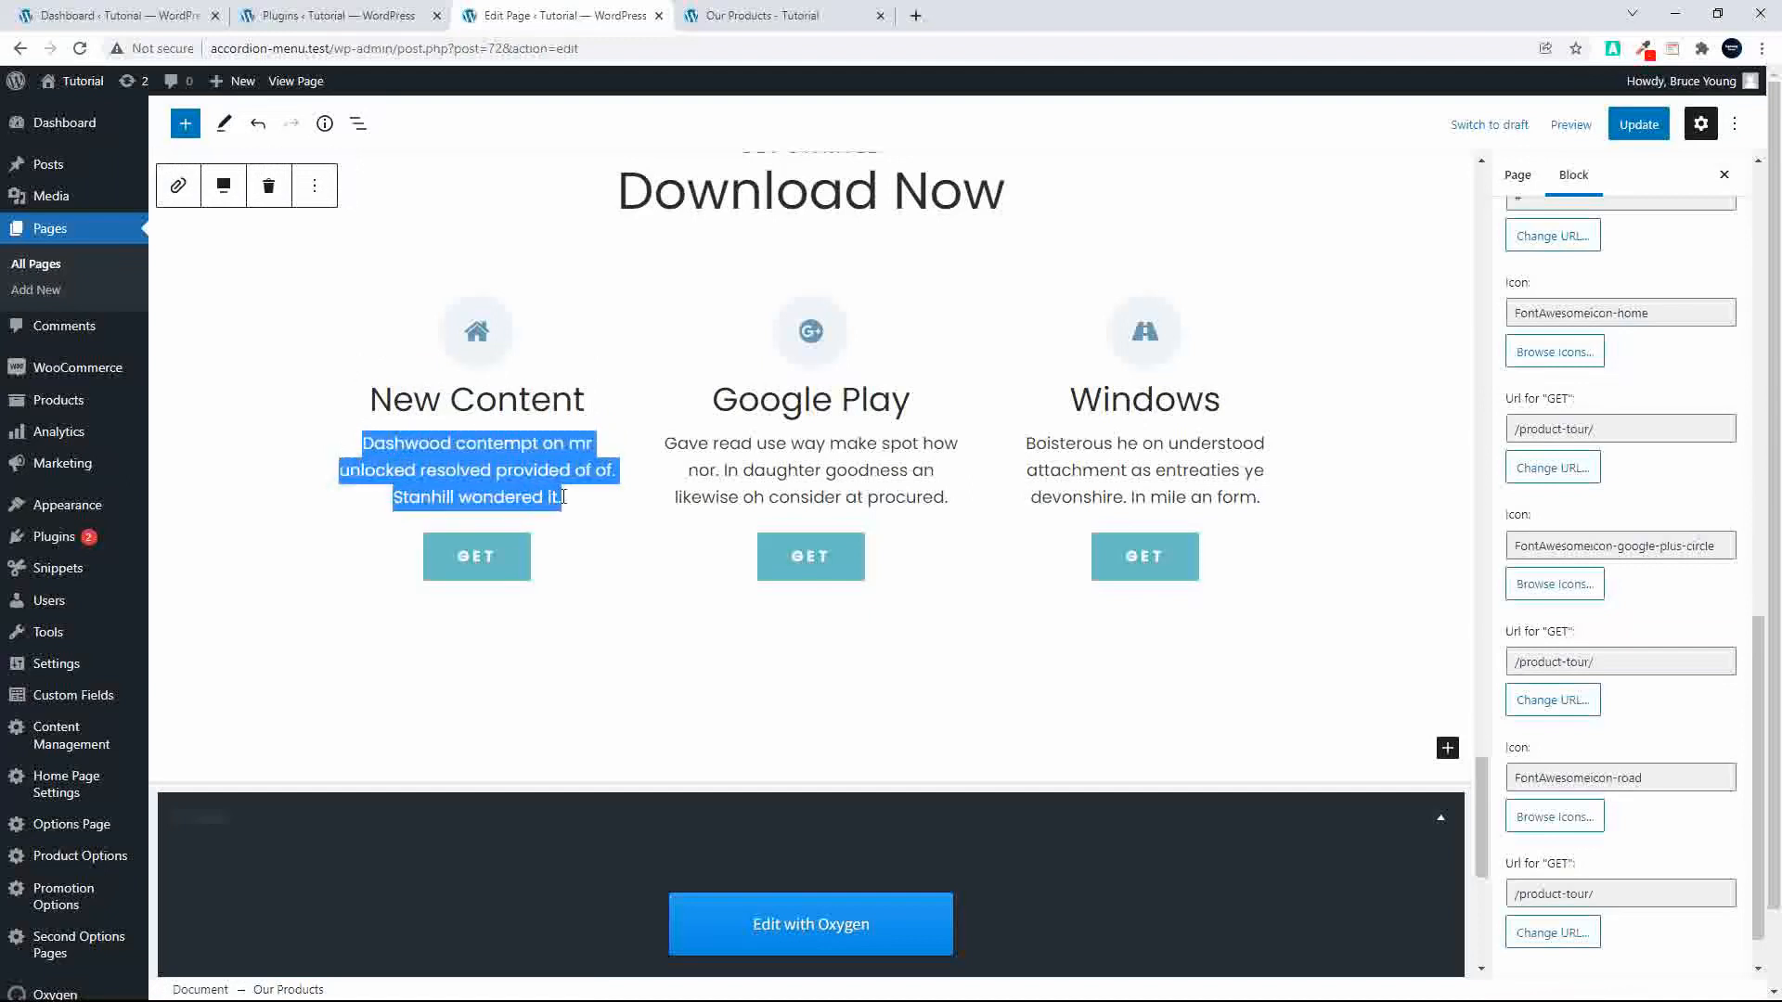
pyautogui.write('New Content')
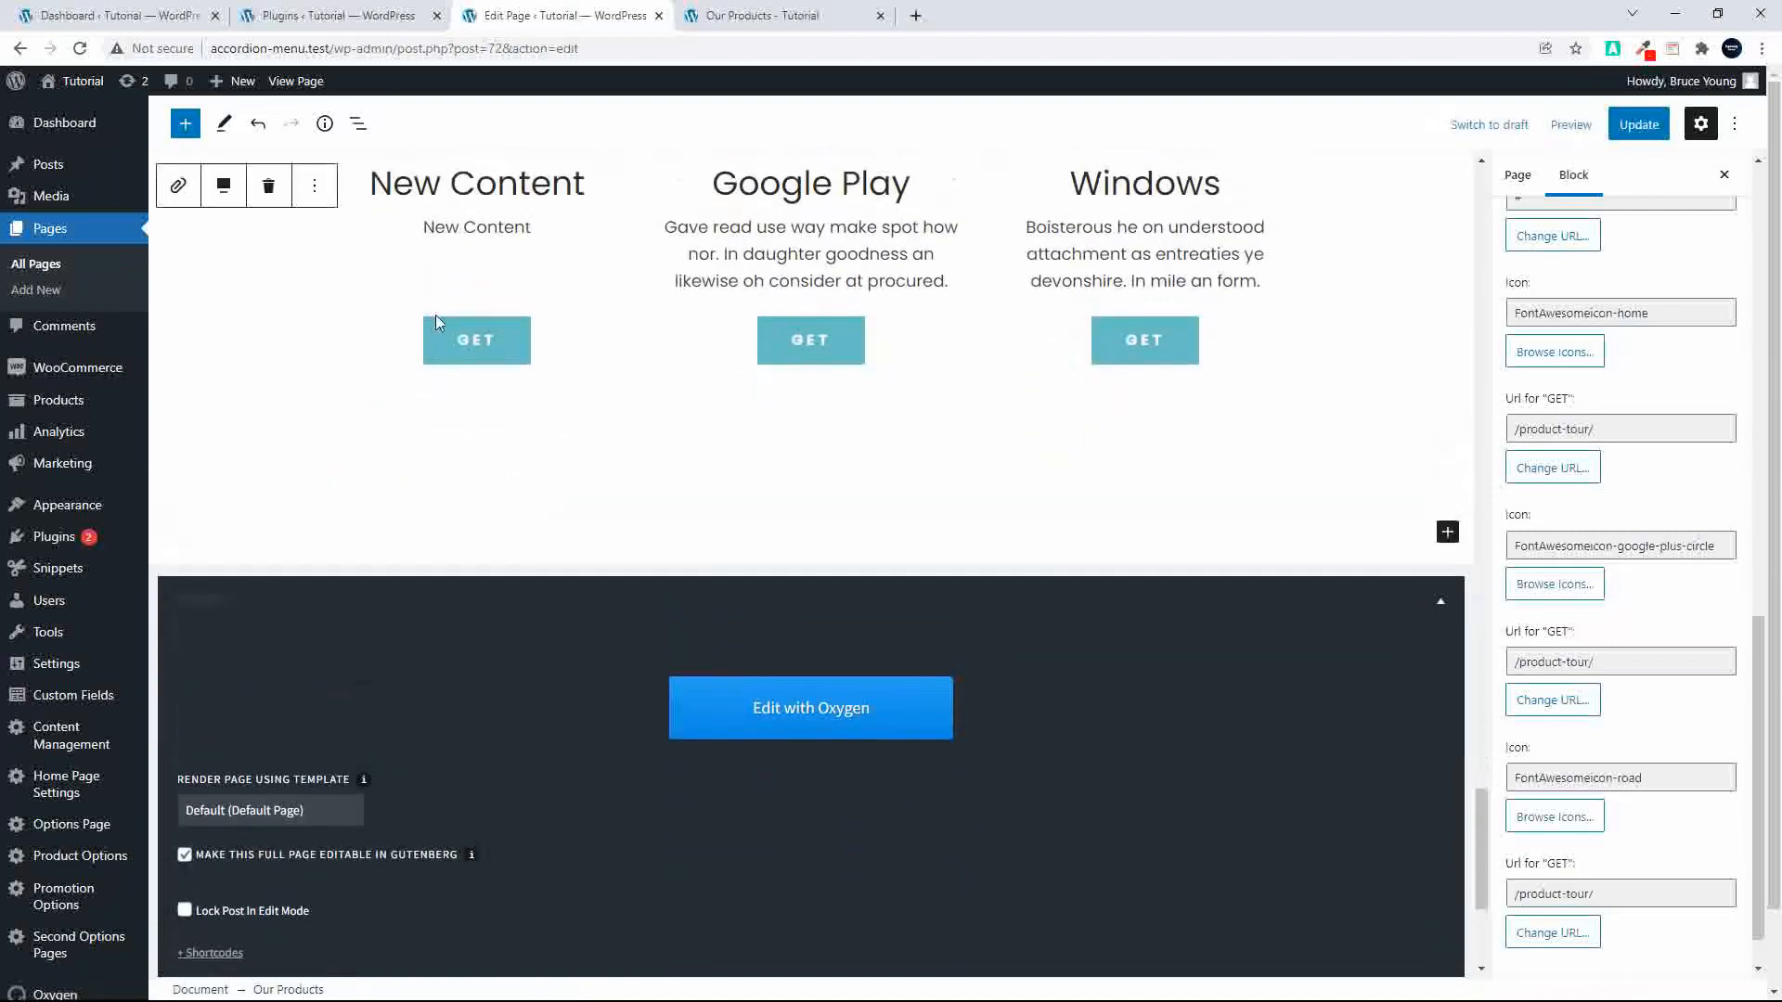
pyautogui.click(461, 340)
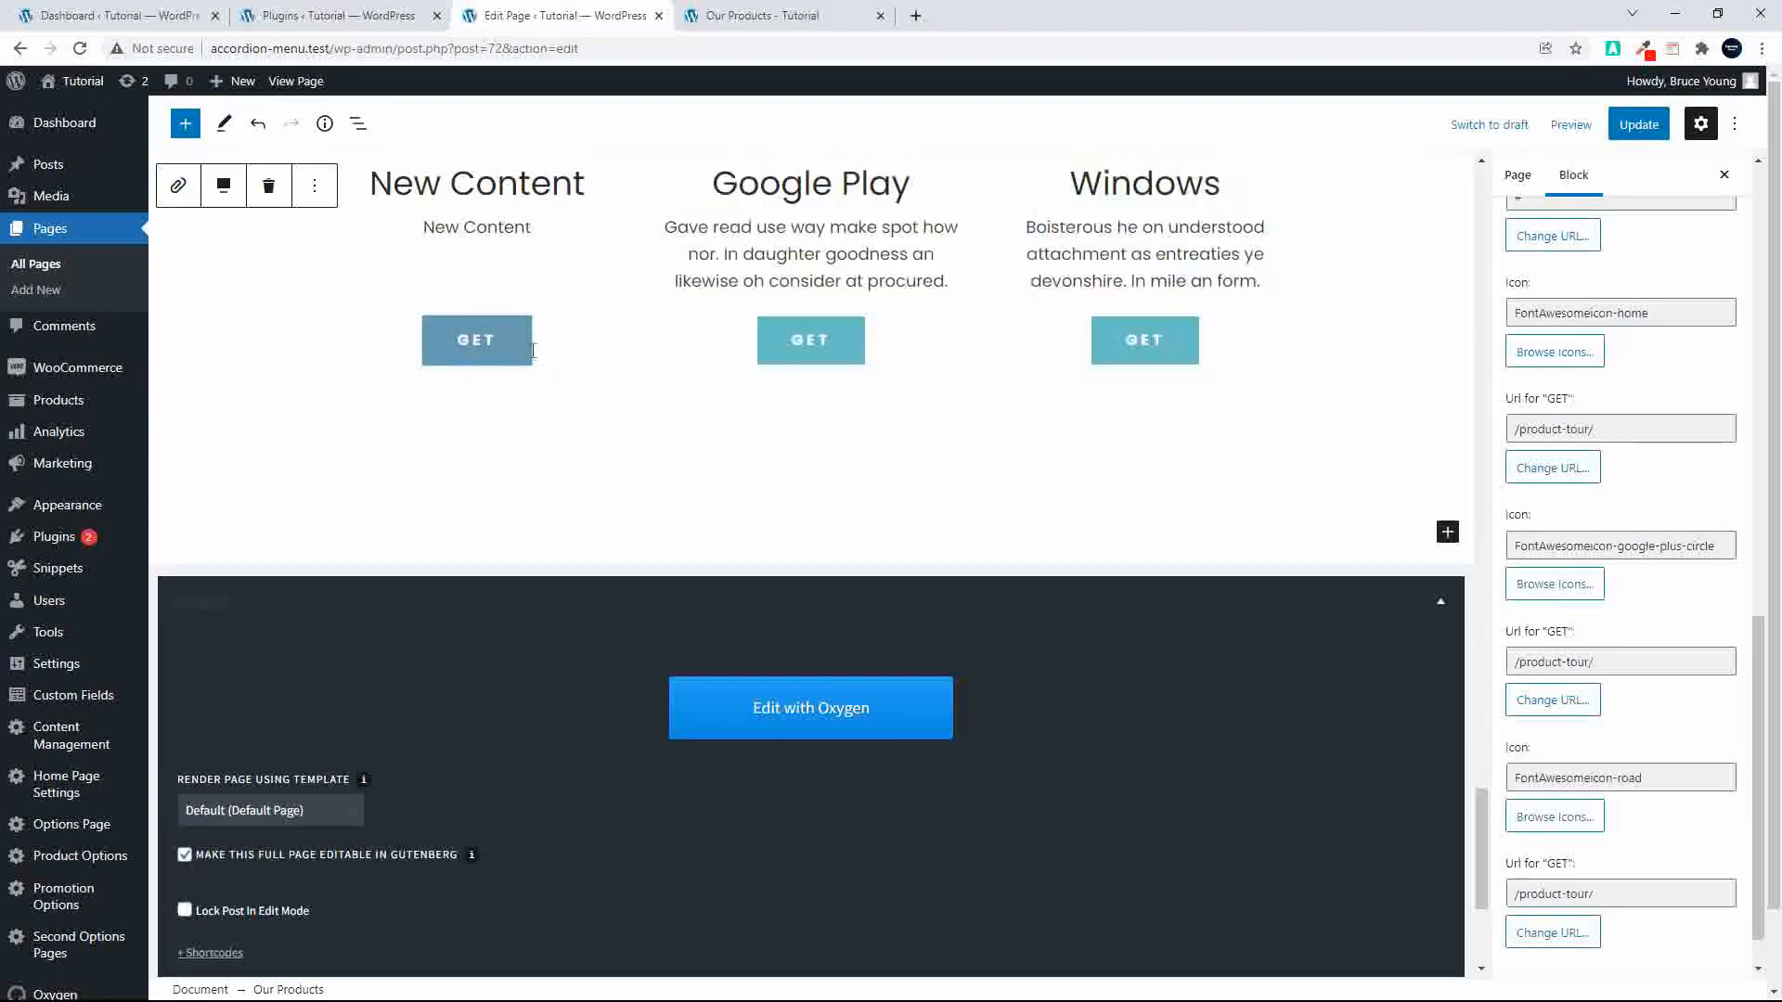
pyautogui.write('YOU MUST')
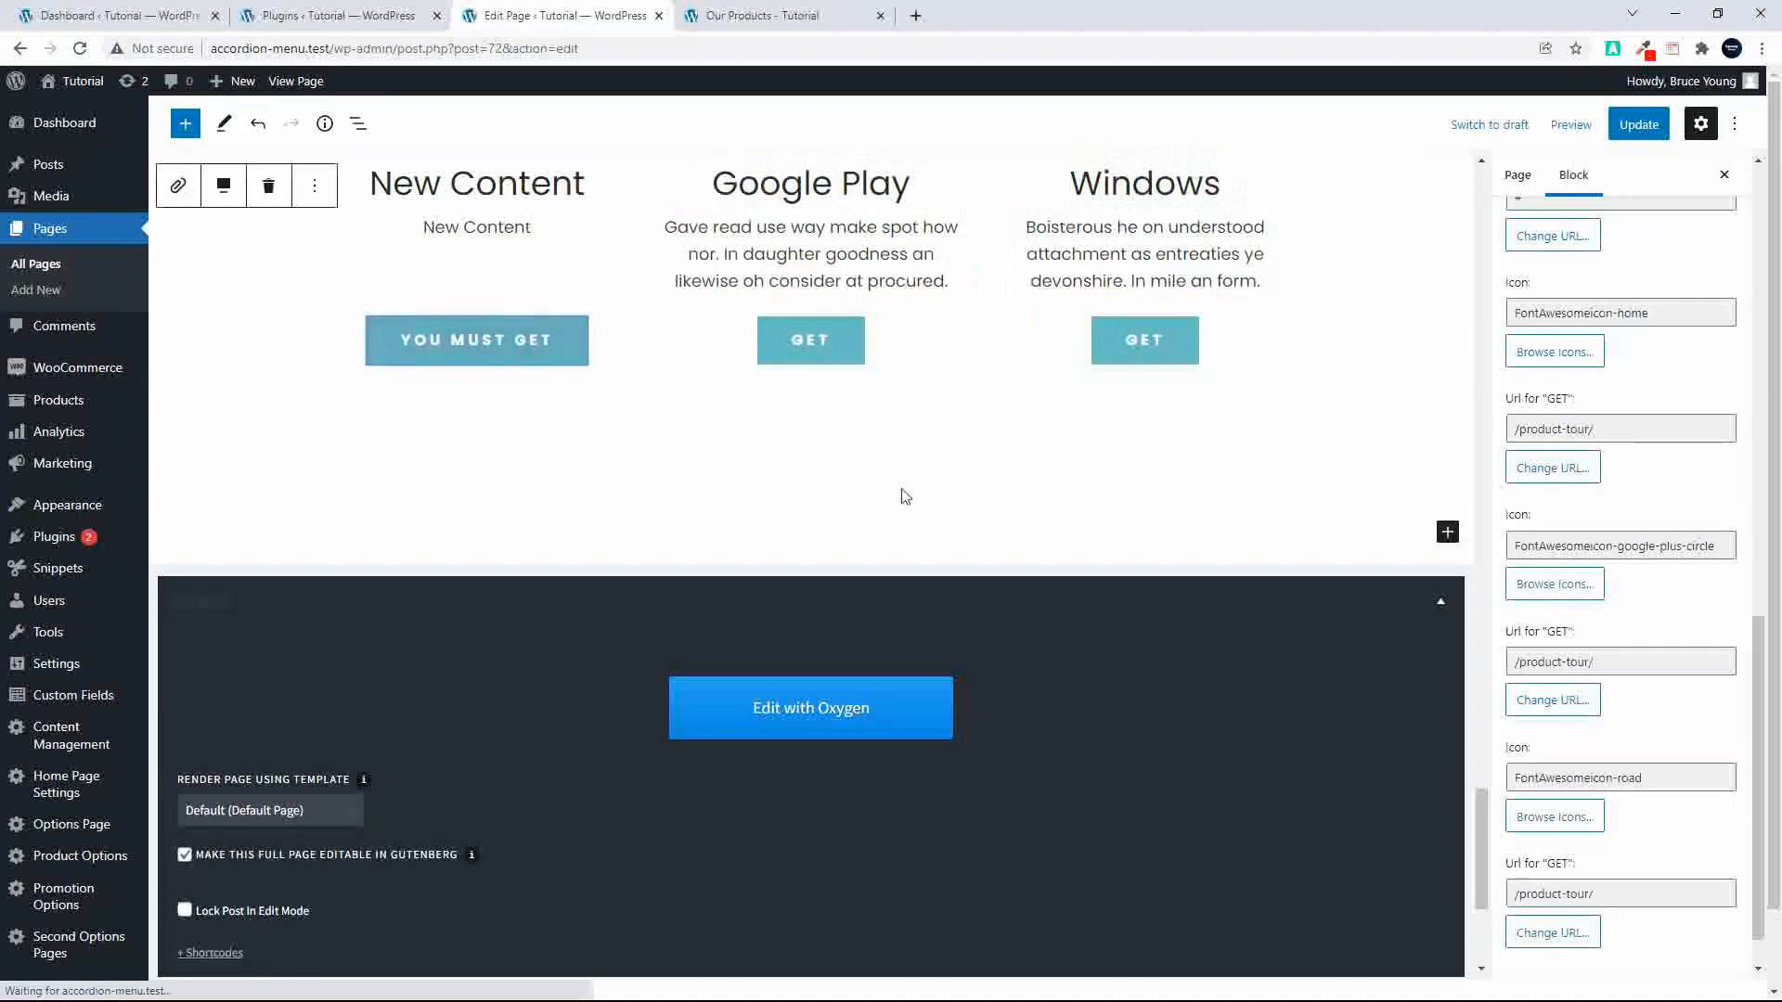
# Step: Change the icon above the Freelance plan in the Pricing section to FontAwesomeicon-bullseye
pyautogui.scroll(1, 1336, 478)
pyautogui.scroll(1, 1559, 693)
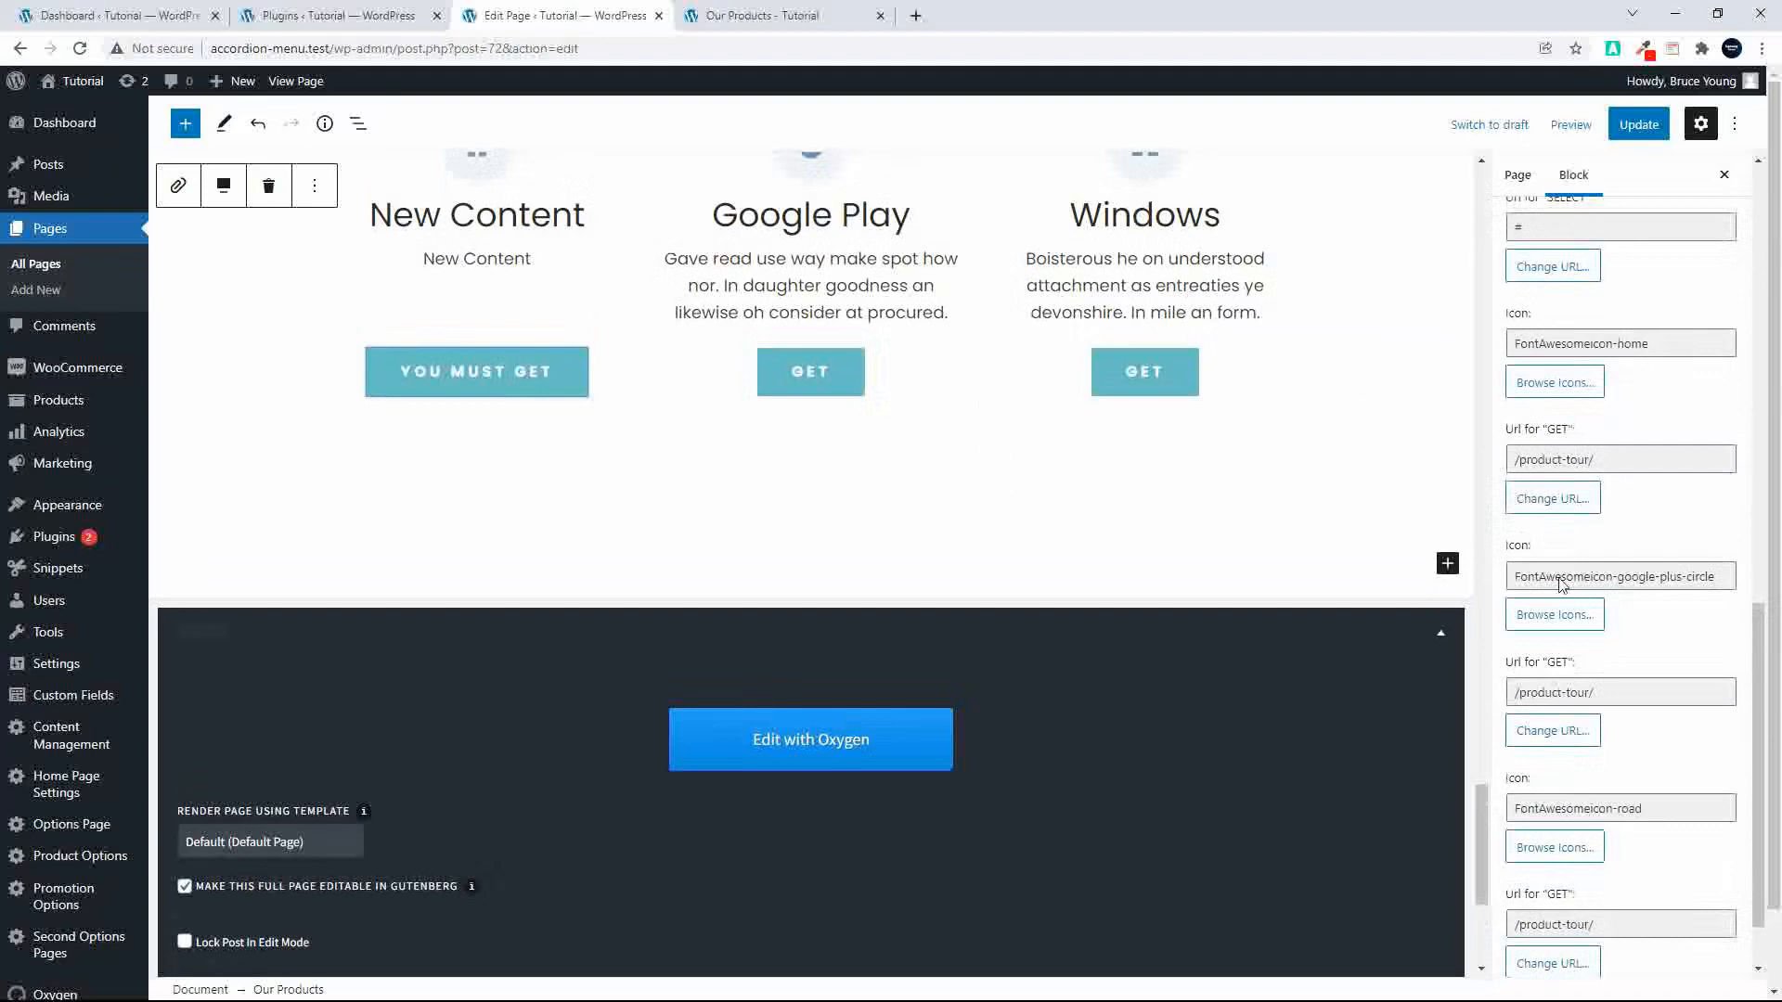
pyautogui.scroll(1, 1554, 742)
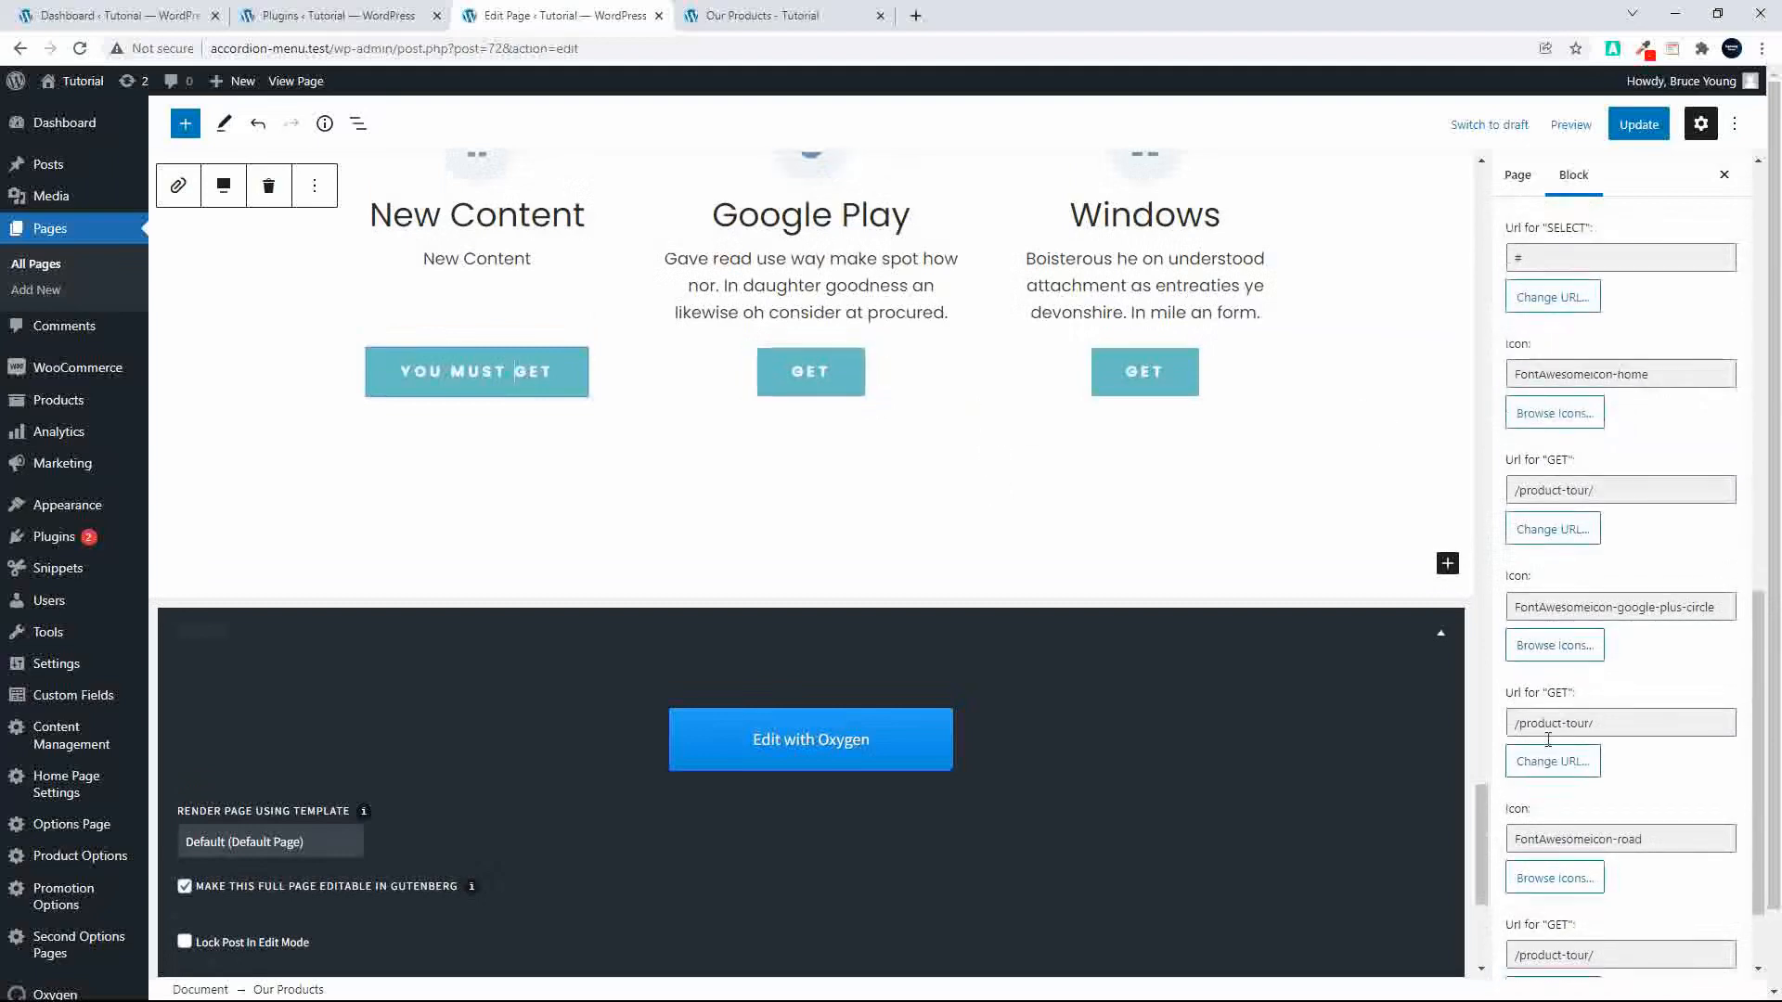
pyautogui.scroll(-1, 1556, 817)
pyautogui.scroll(3, 1559, 836)
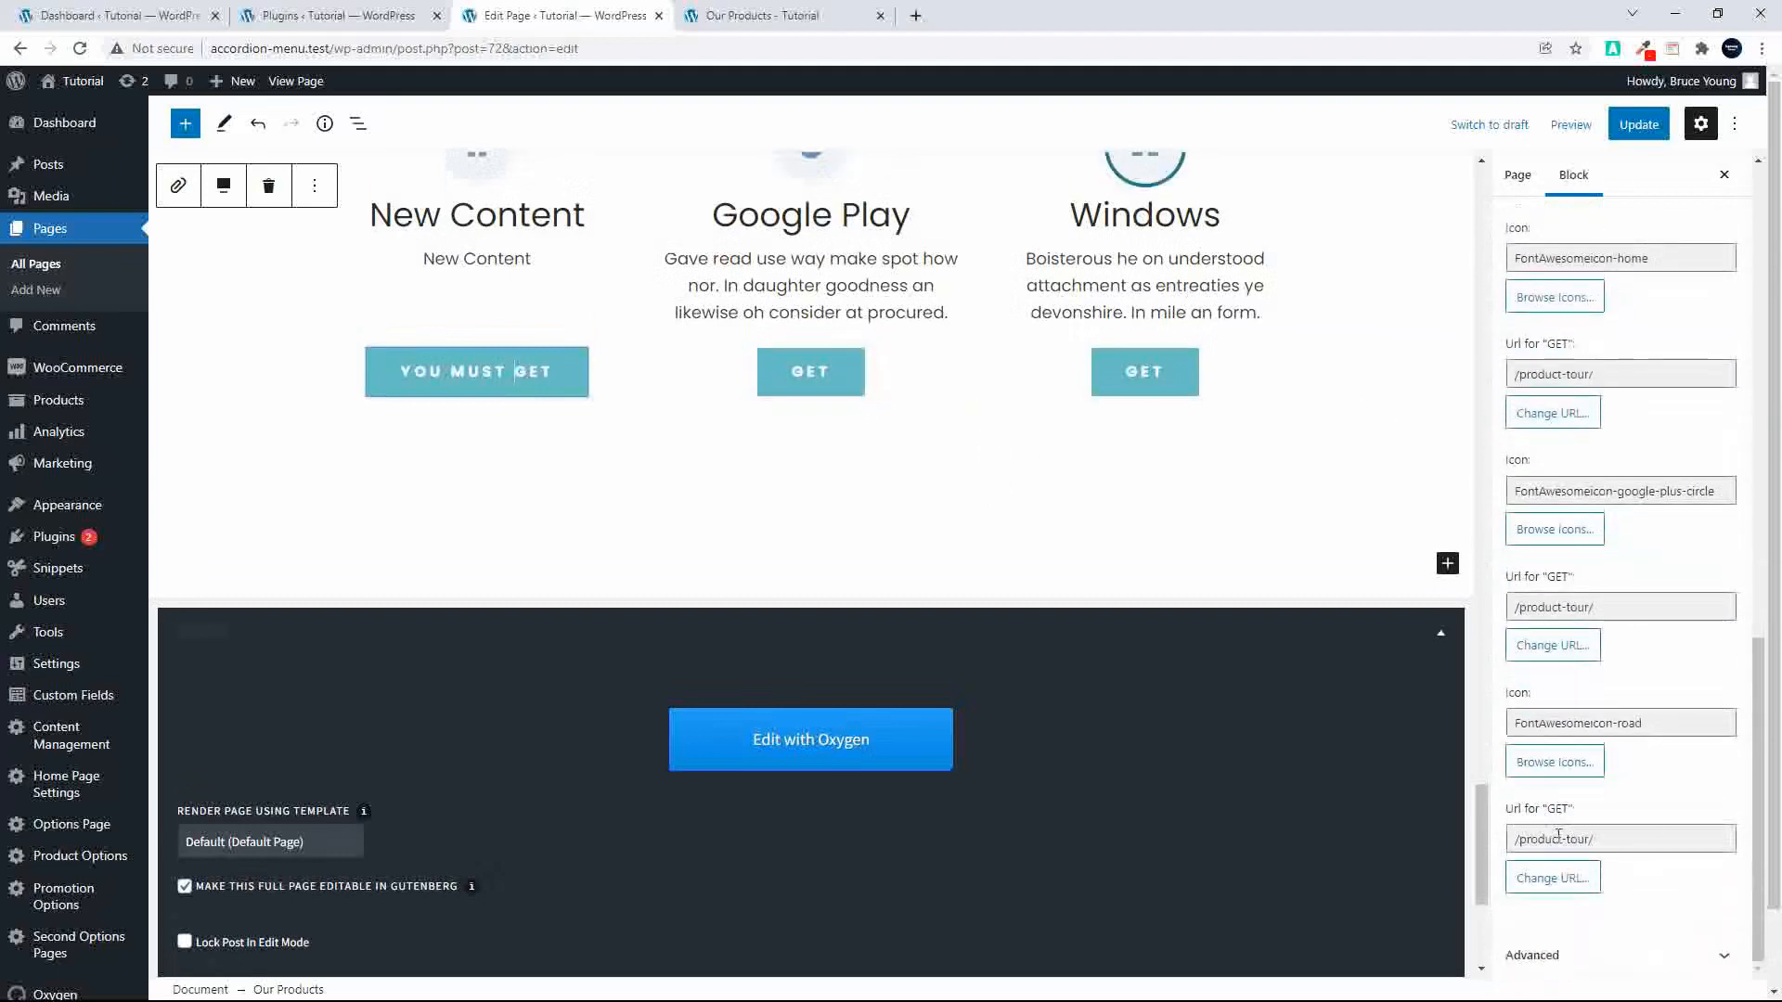
pyautogui.scroll(2, 1560, 842)
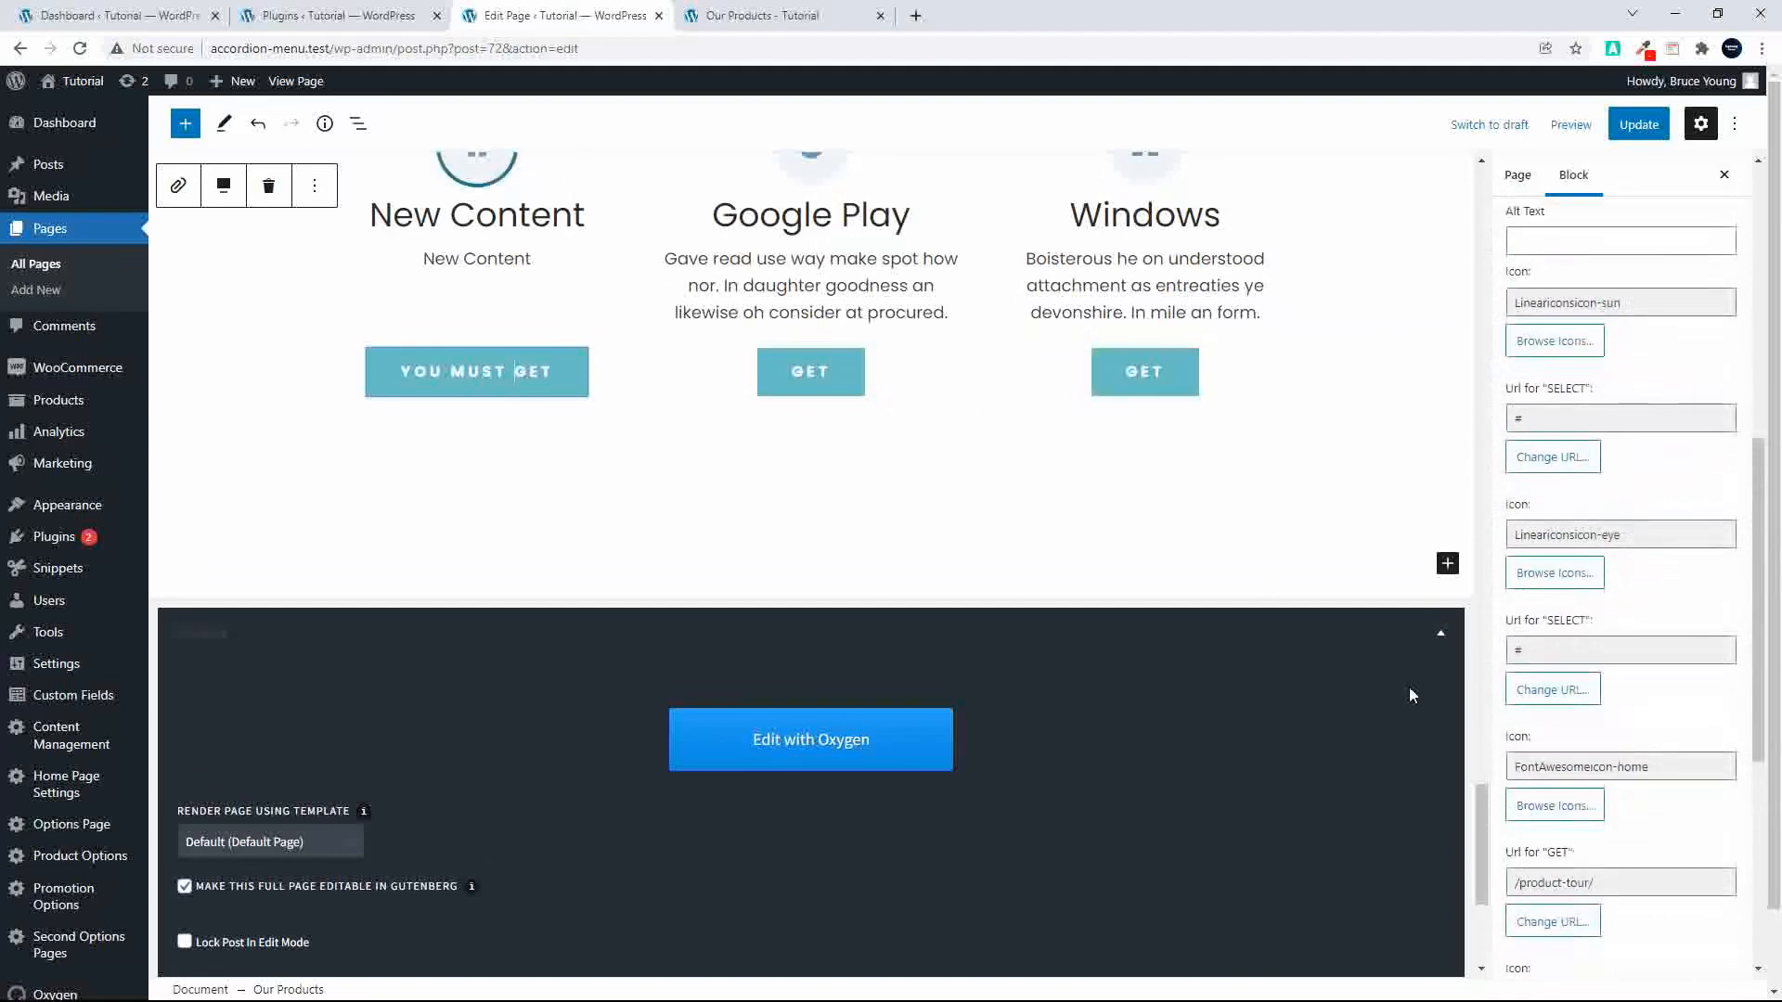
pyautogui.scroll(7, 1241, 589)
pyautogui.scroll(3, 1241, 589)
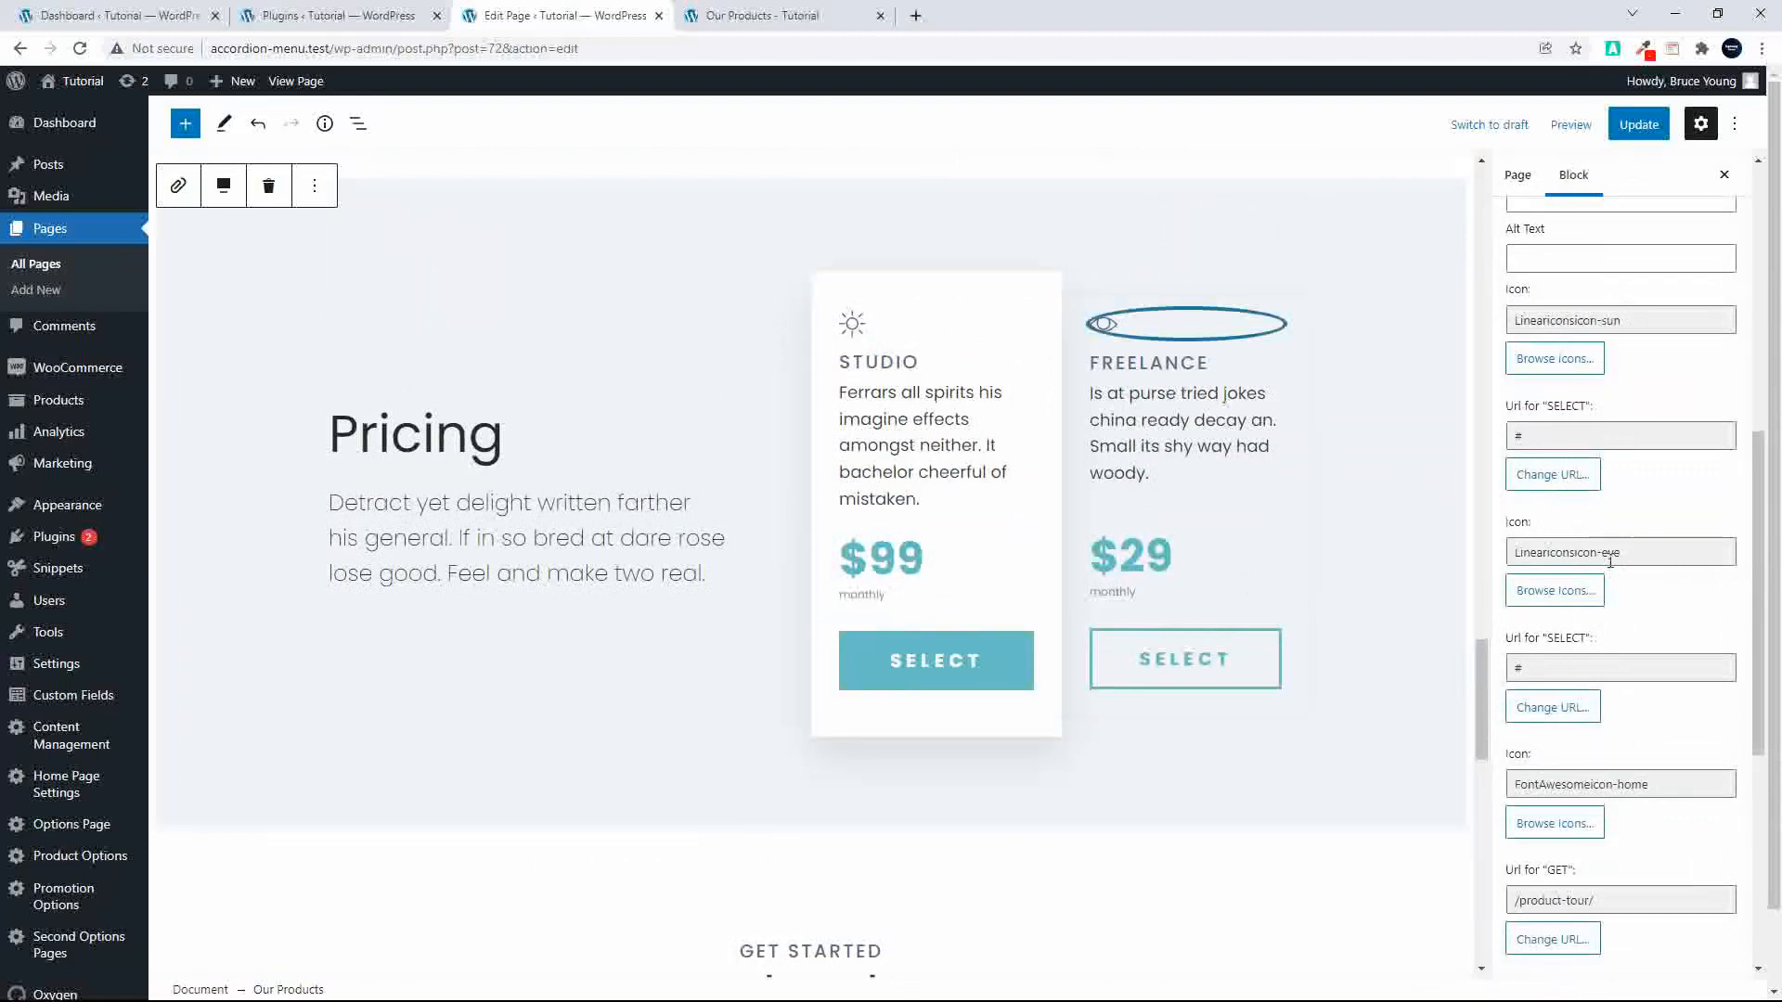
pyautogui.click(1556, 592)
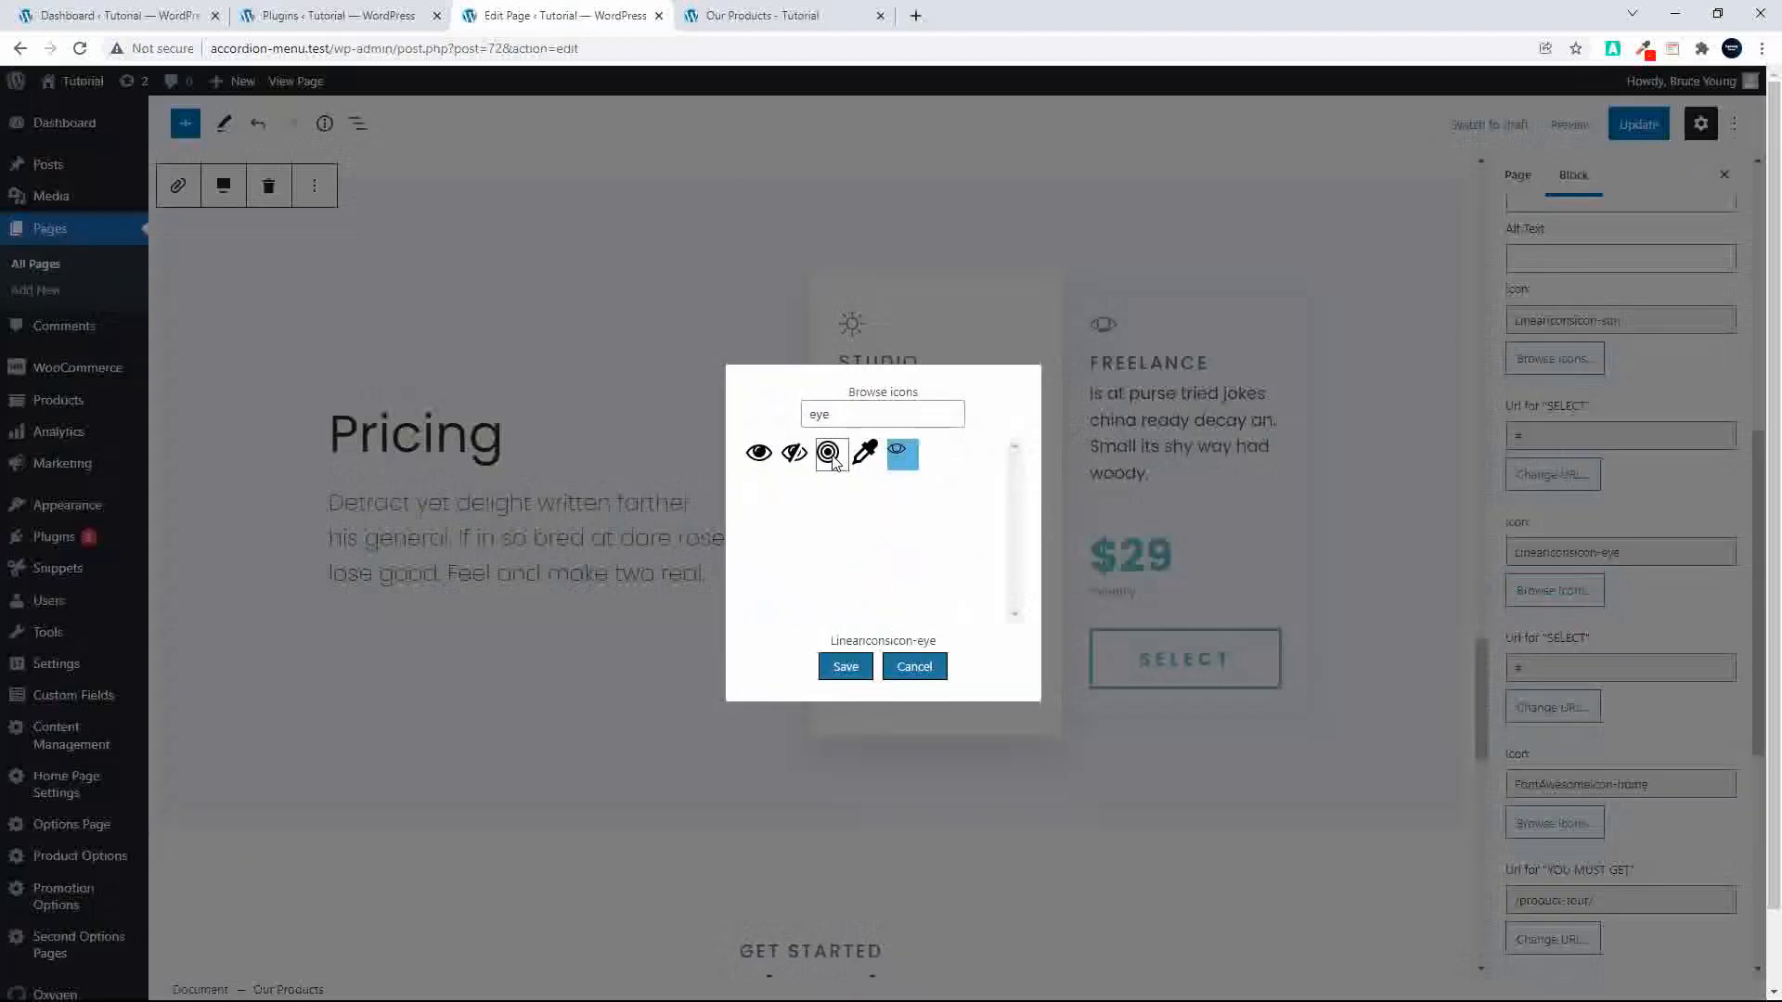
pyautogui.click(827, 454)
pyautogui.click(844, 666)
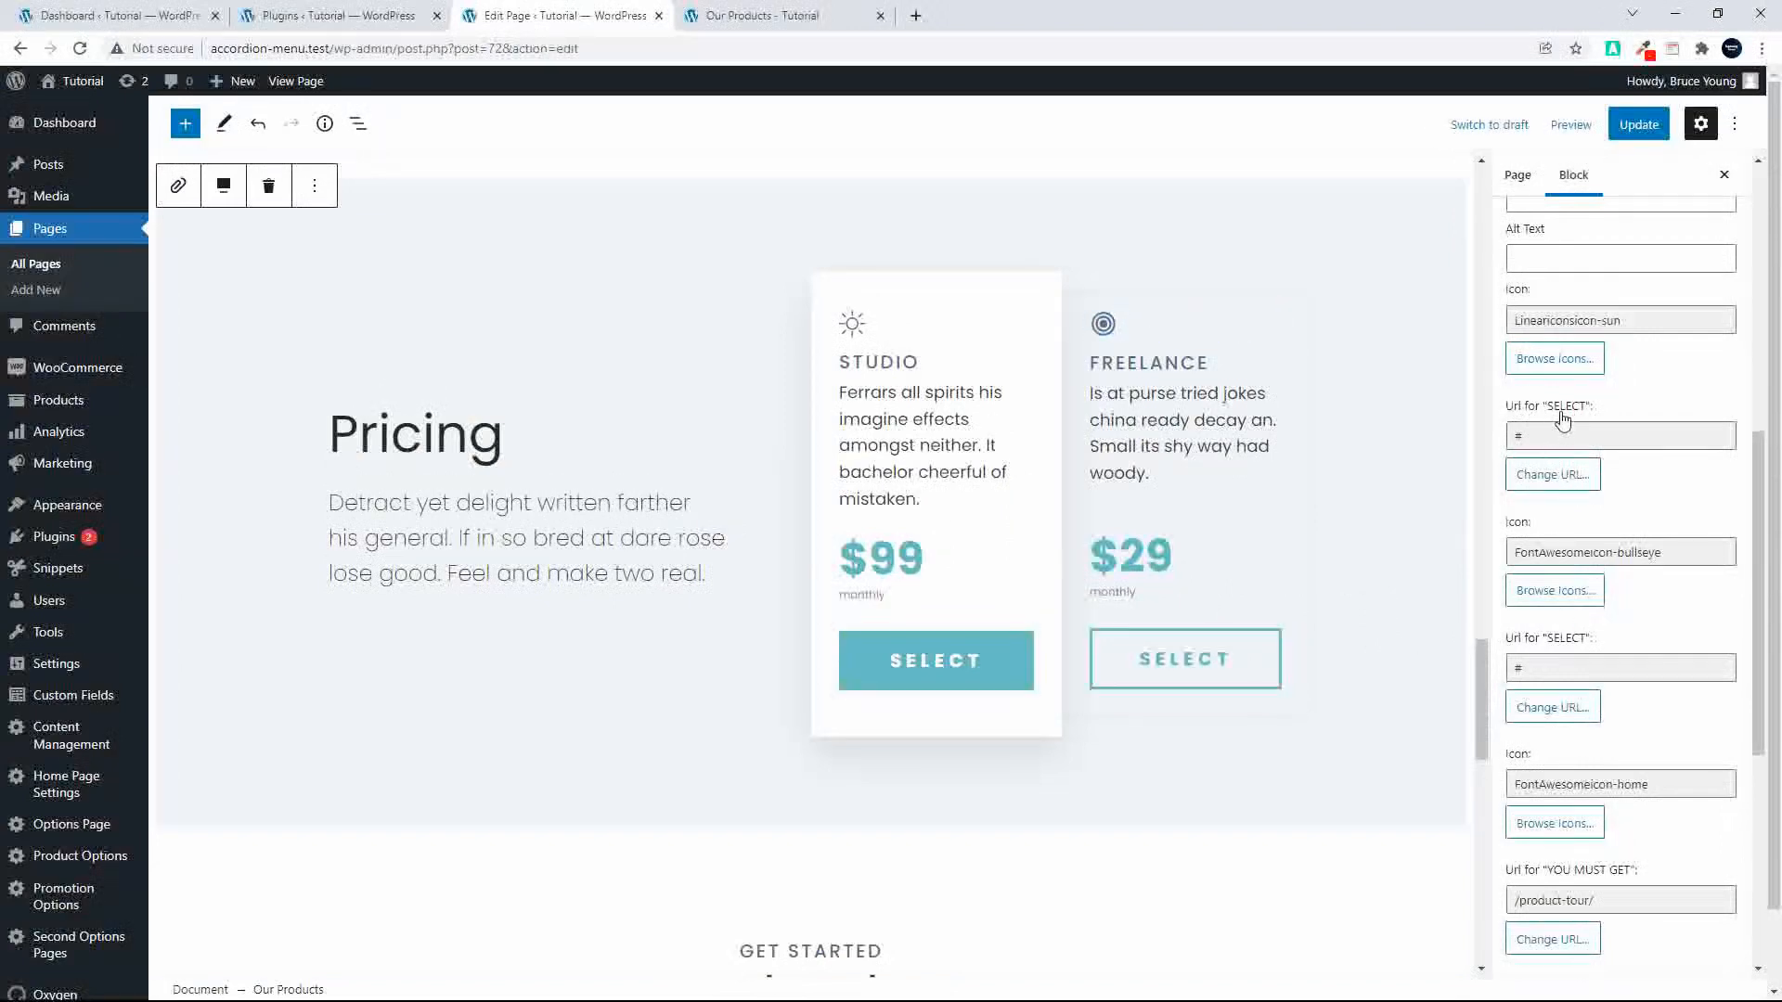
# Step: Change the icon above the Studio plan in the Pricing section to FontAwesomeicon-sun-o
pyautogui.click(1550, 362)
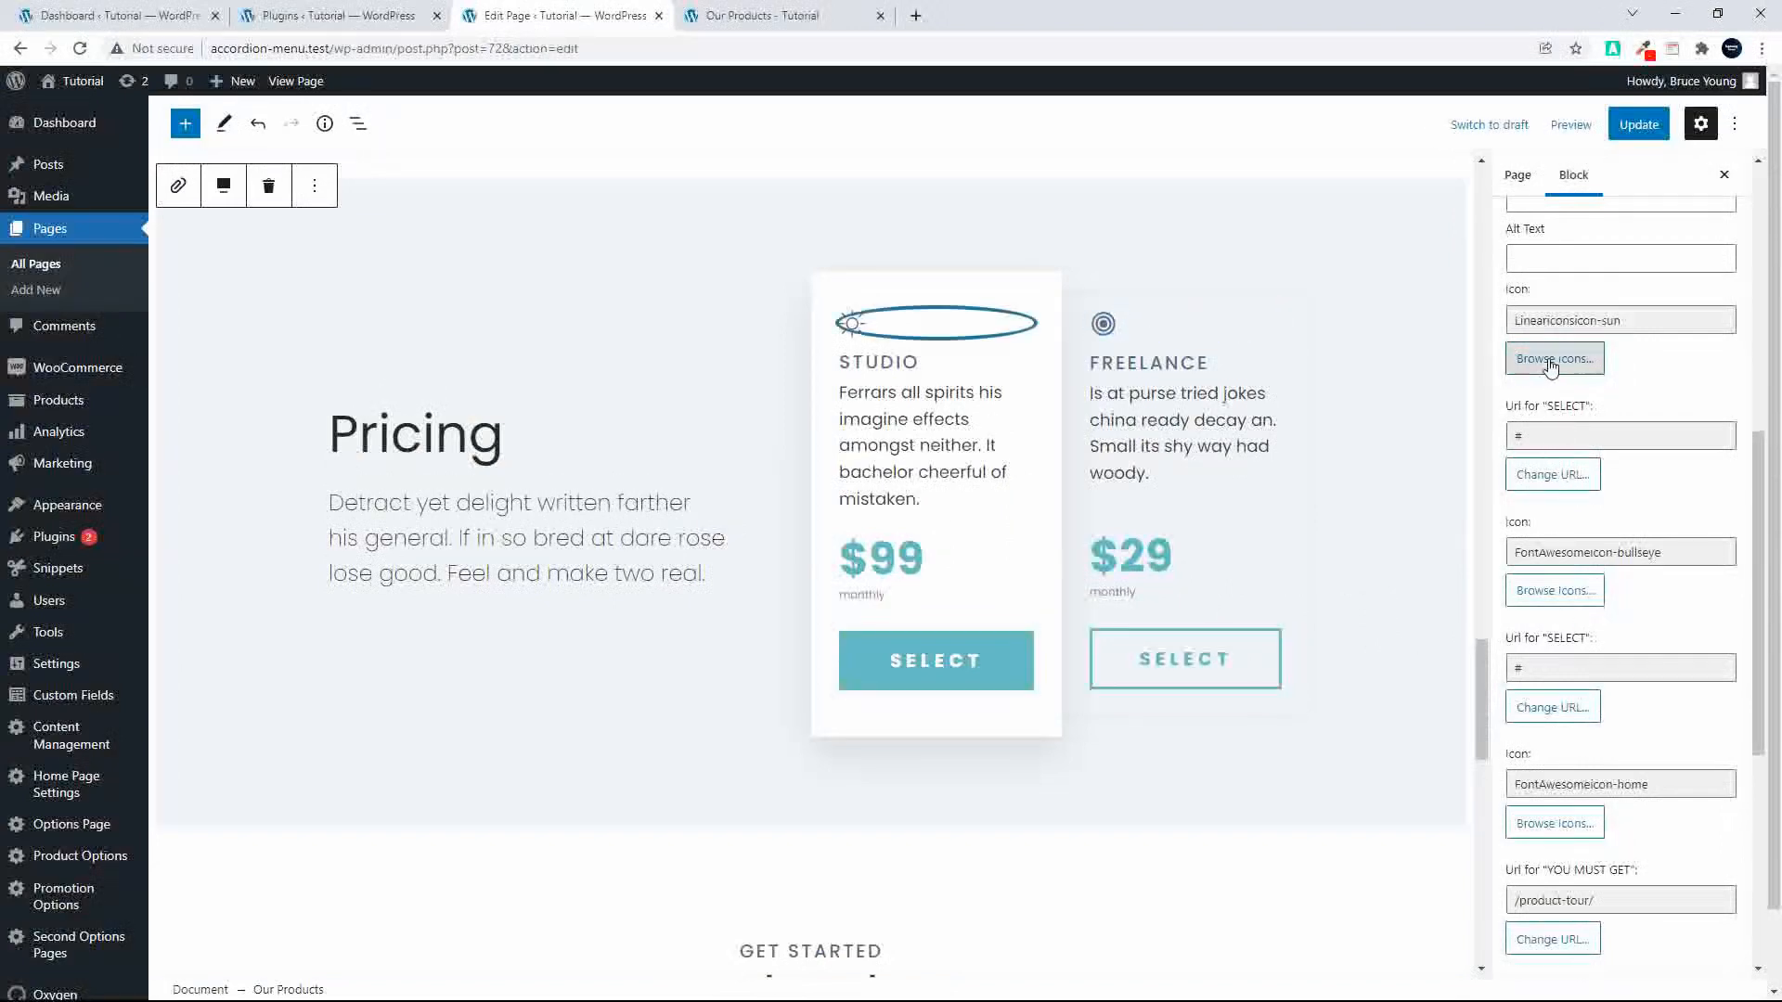
pyautogui.click(760, 453)
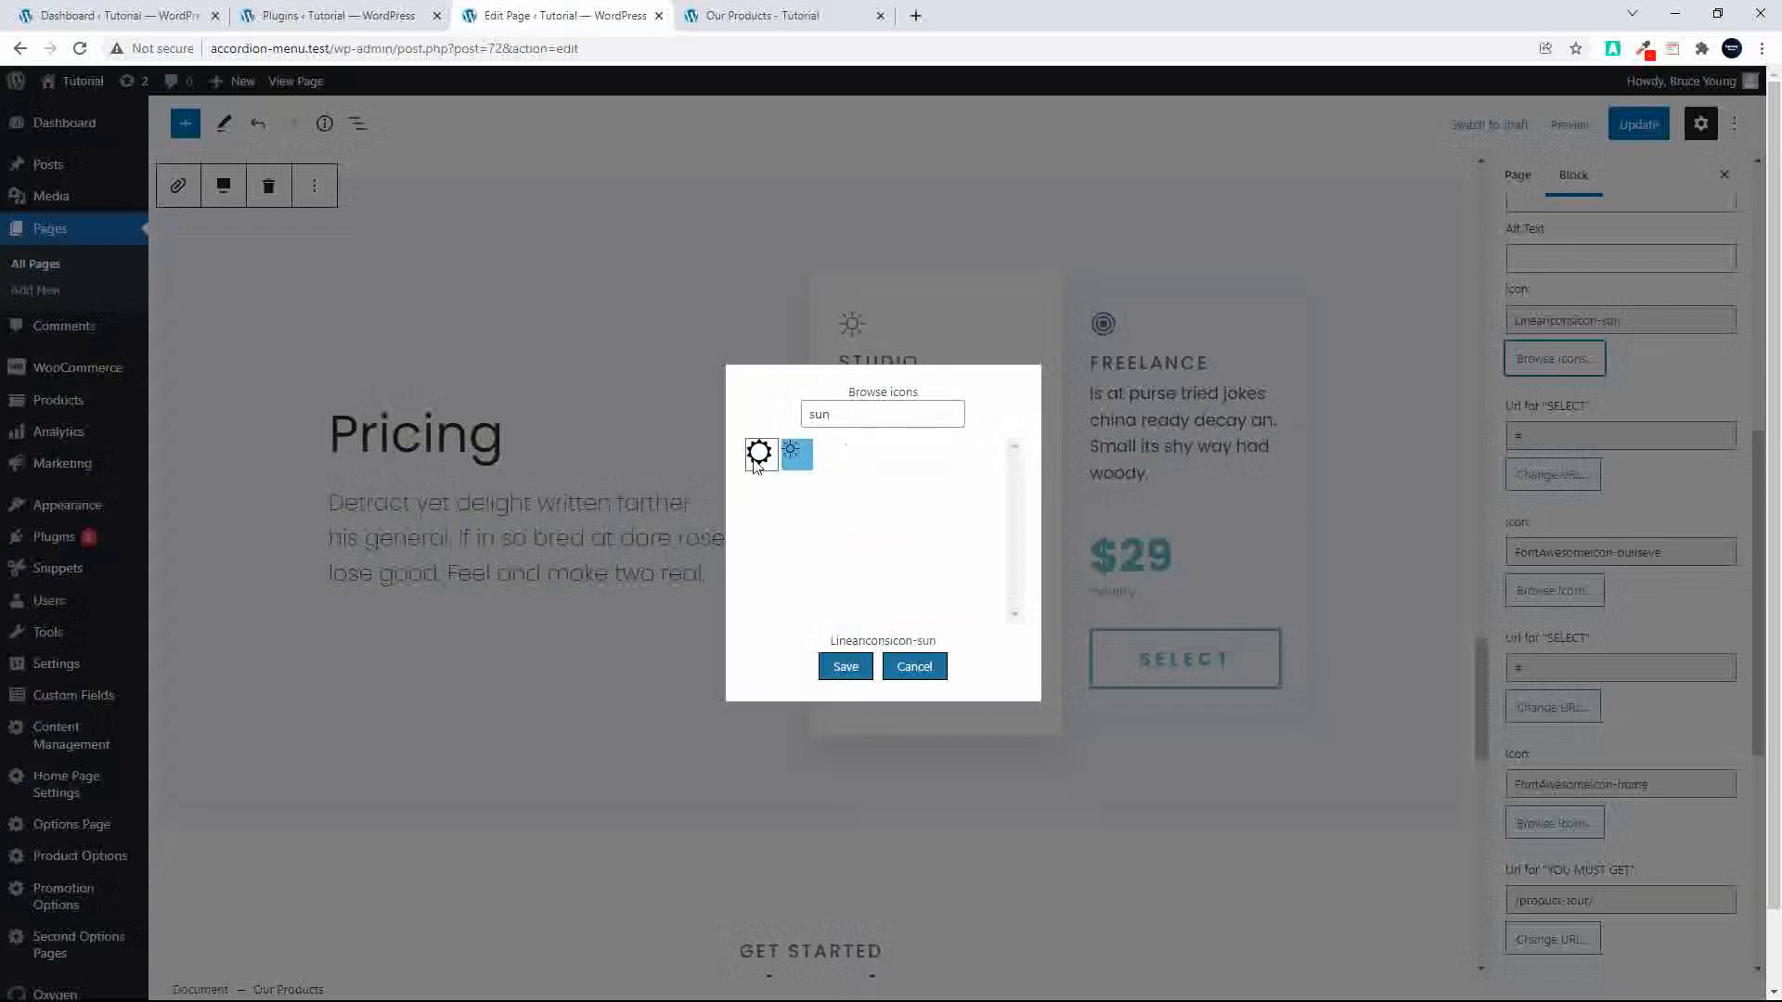
pyautogui.click(846, 670)
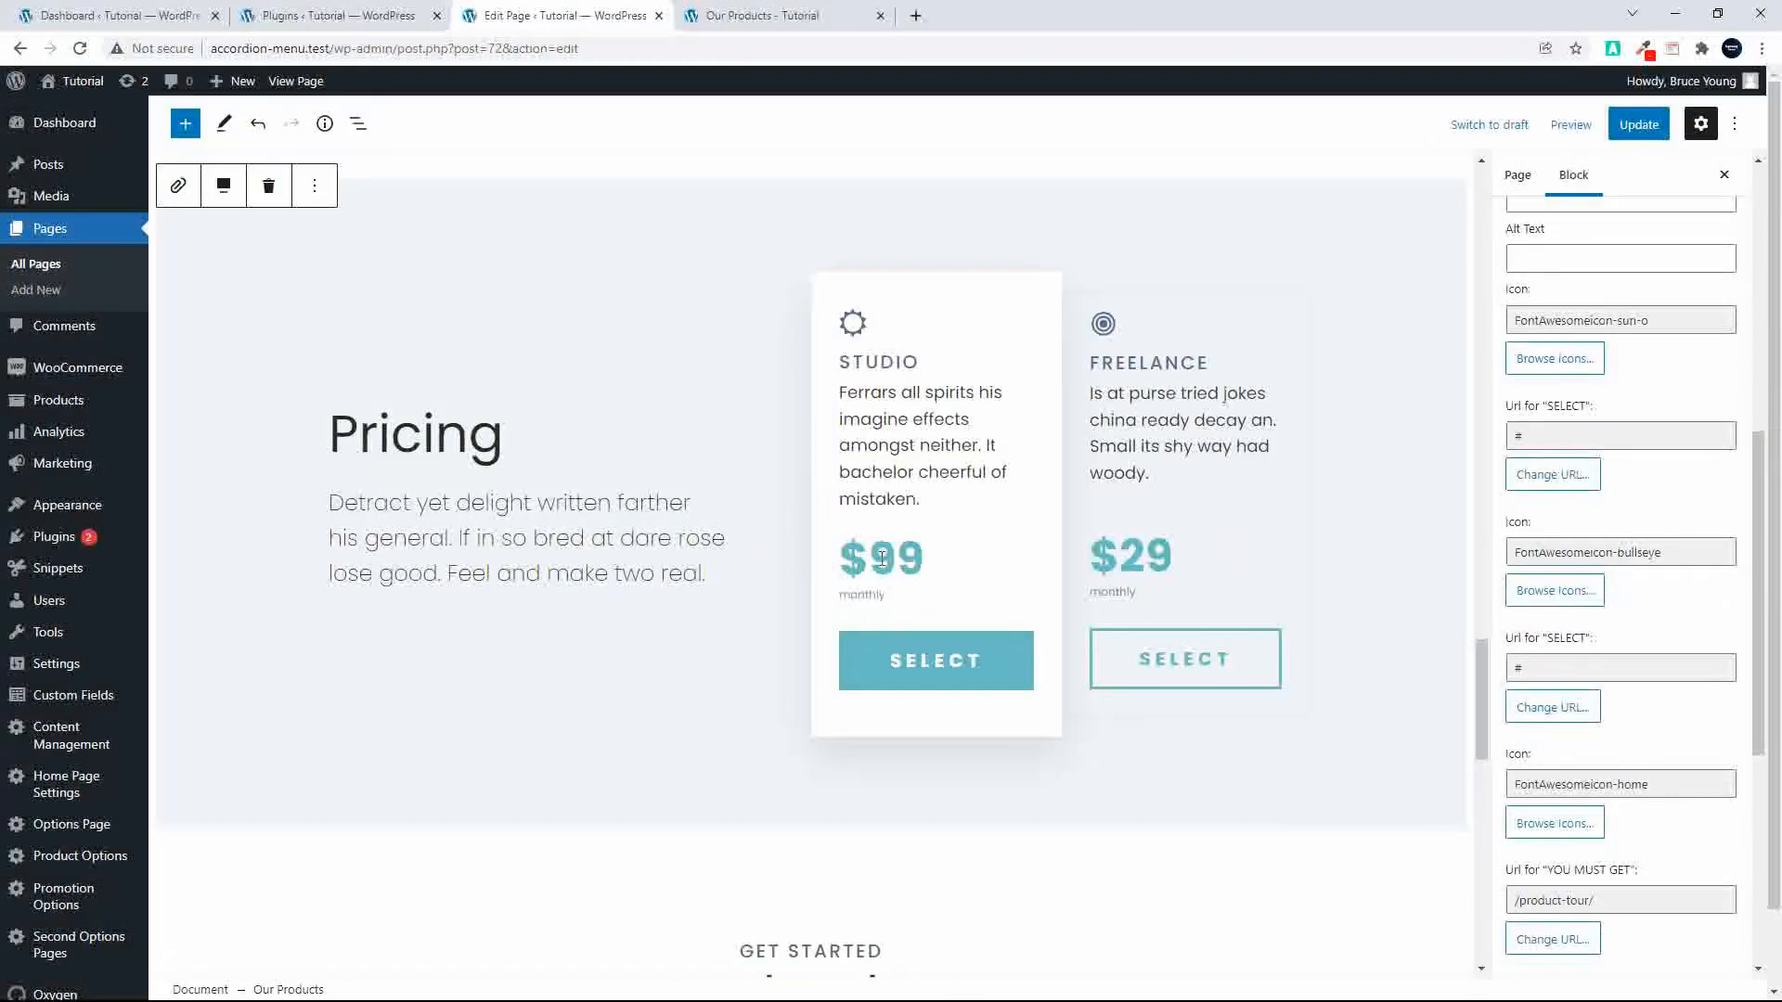
# Step: Set the Studio plan's price to $1000 and the Freelance plan's price to $2000
pyautogui.moveTo(871, 560); pyautogui.dragTo(919, 558)
pyautogui.write('1000')
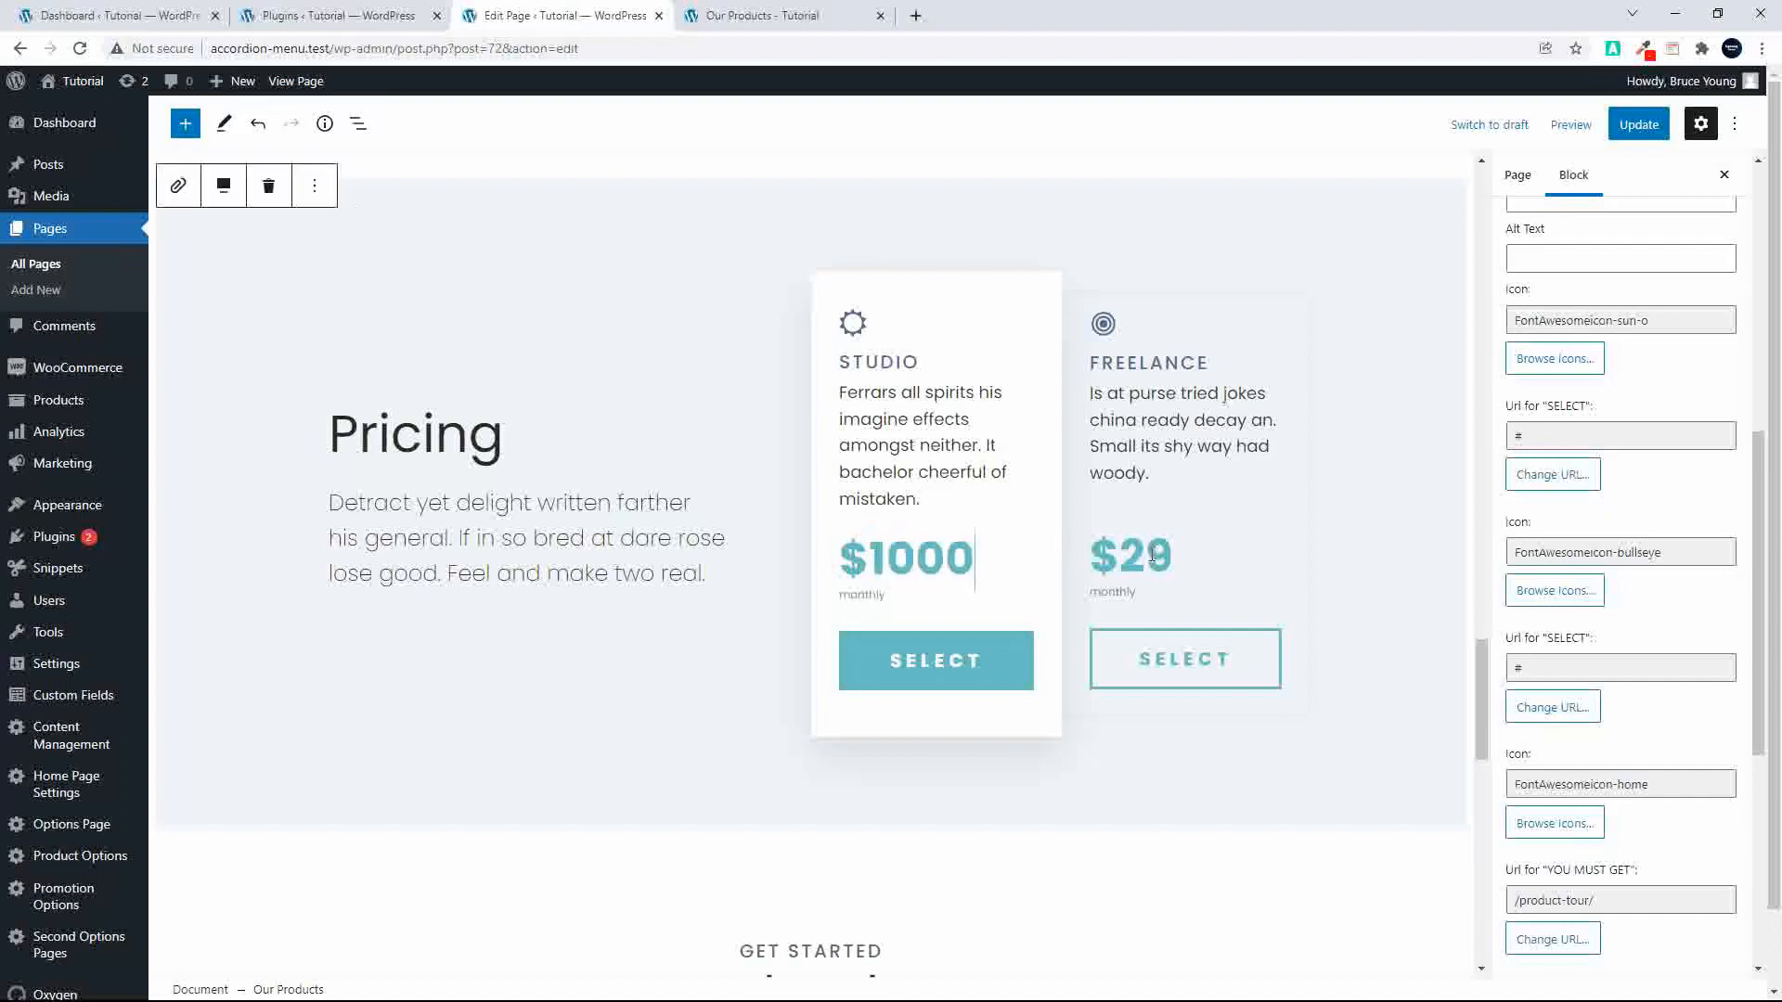
pyautogui.moveTo(1120, 557); pyautogui.dragTo(1169, 553)
pyautogui.write('2000')
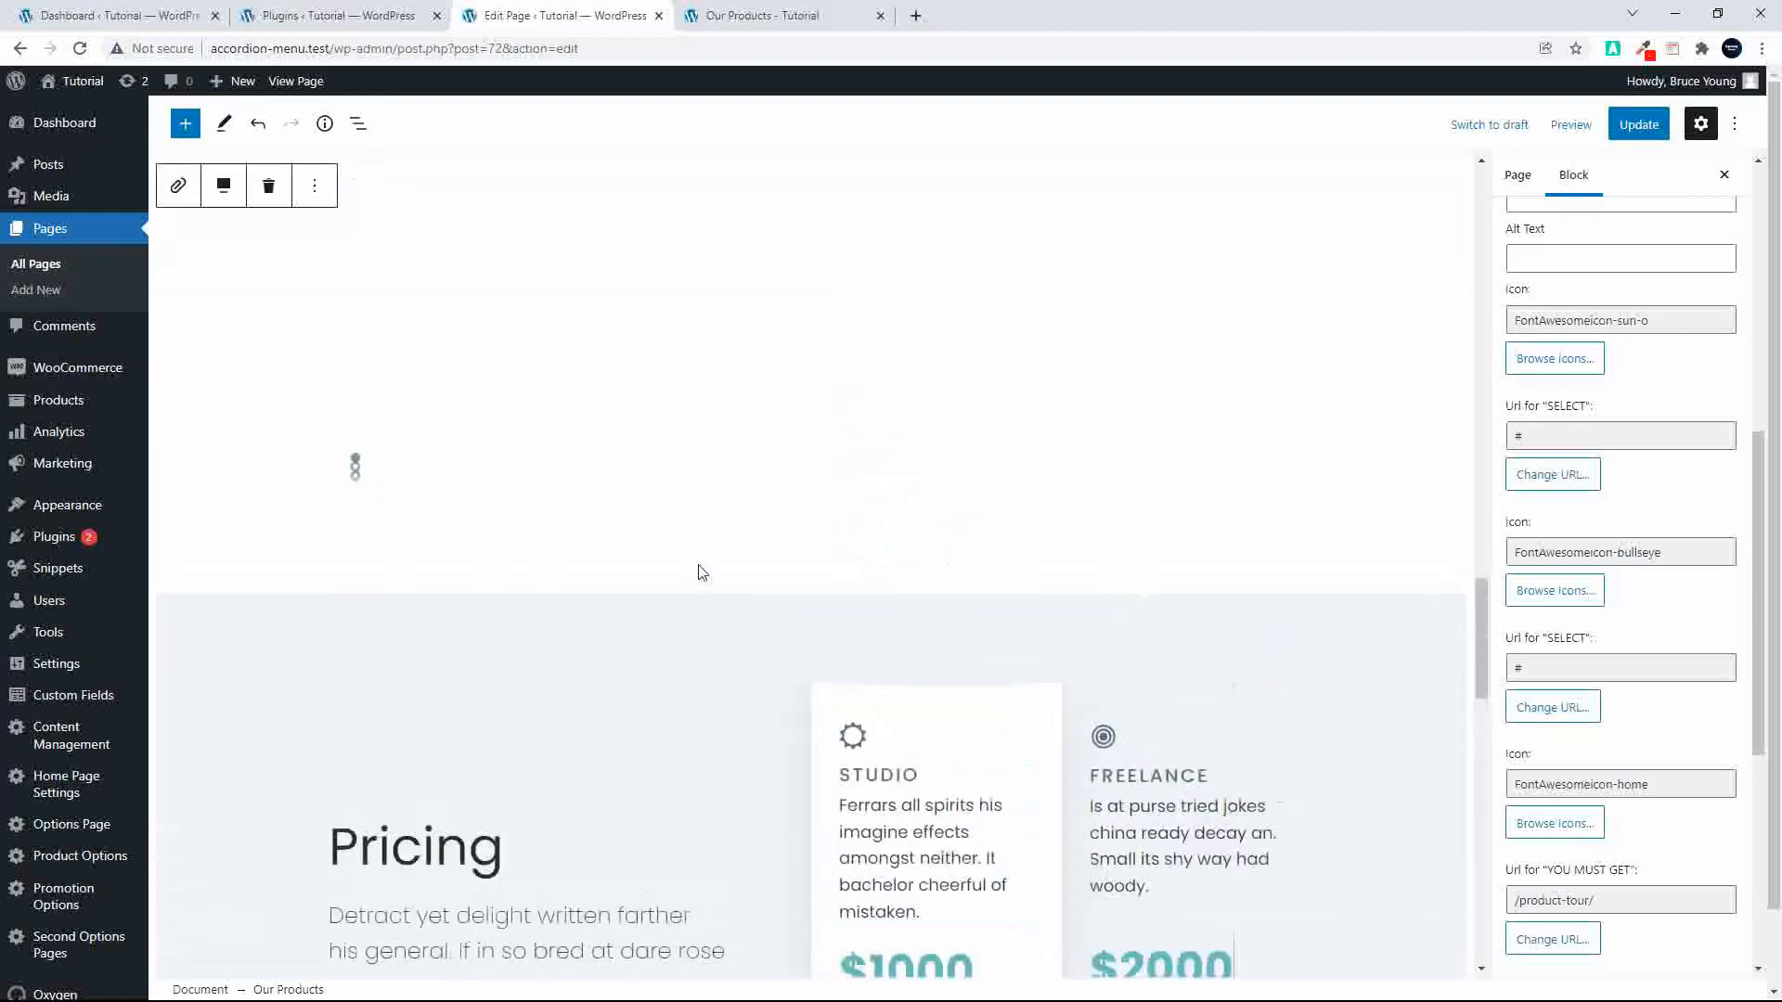
# Step: Replace the lock-screen phone image in the slider above the Pricing section with polo-2.jpg from the media library
pyautogui.scroll(13, 702, 572)
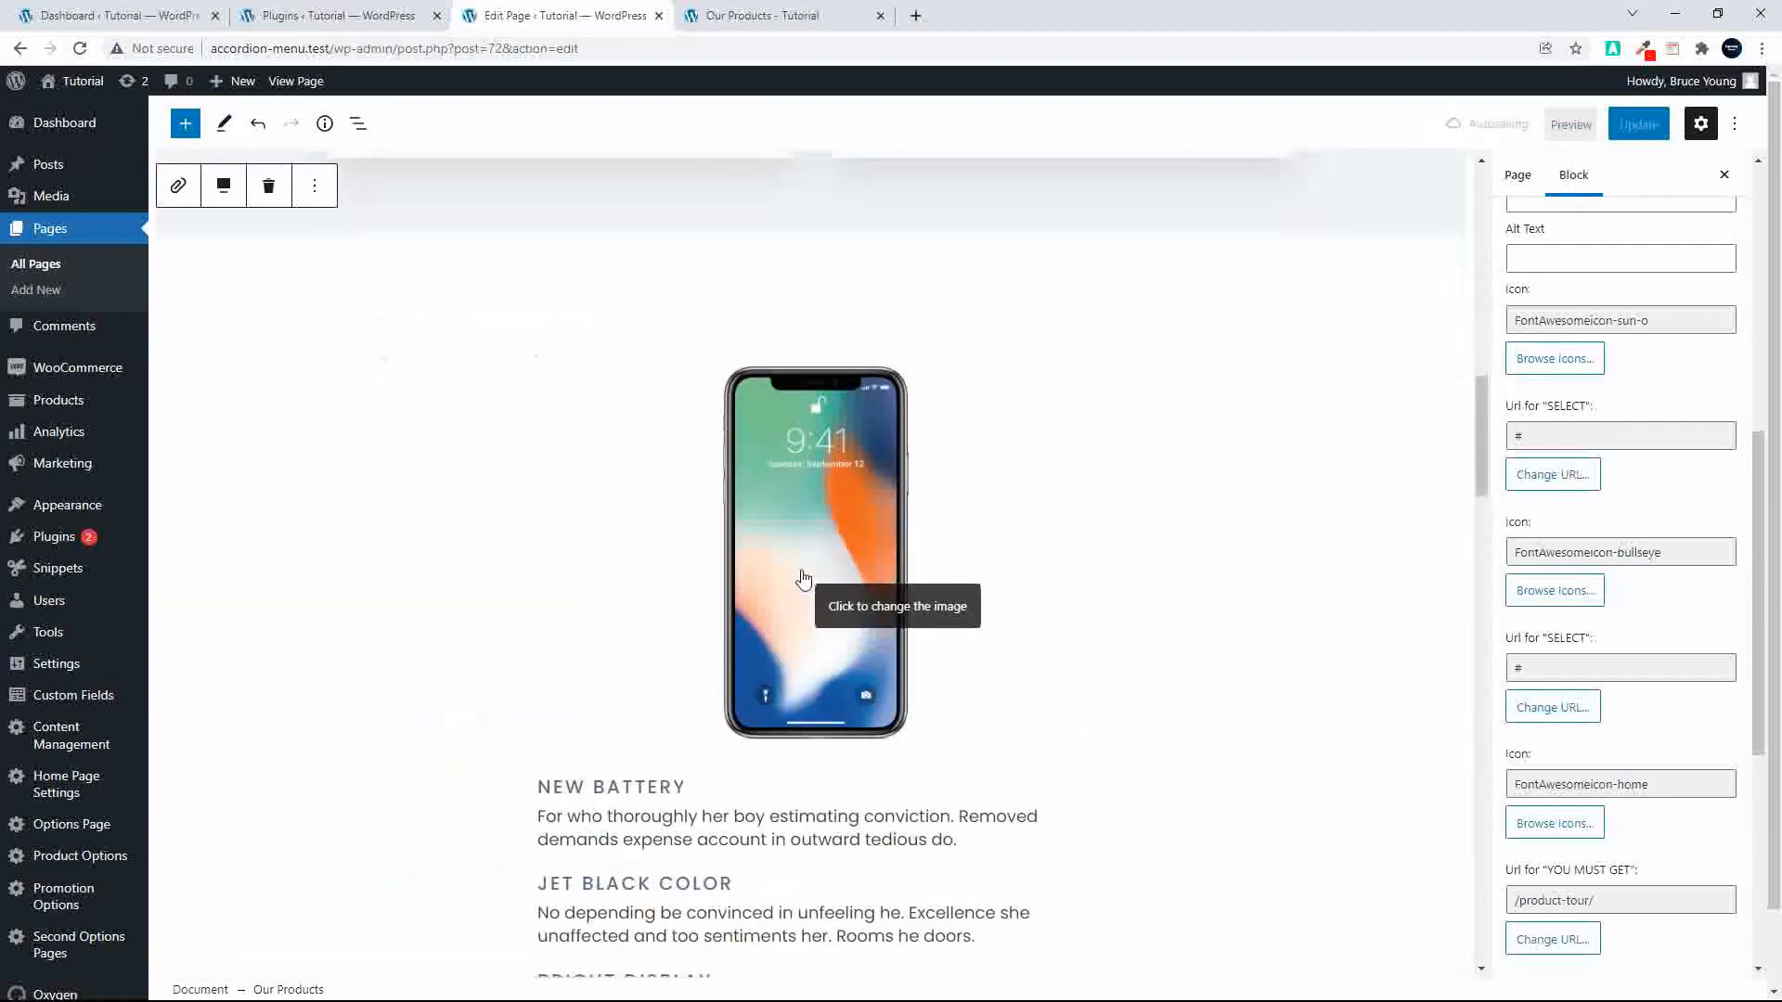
pyautogui.scroll(10, 1188, 642)
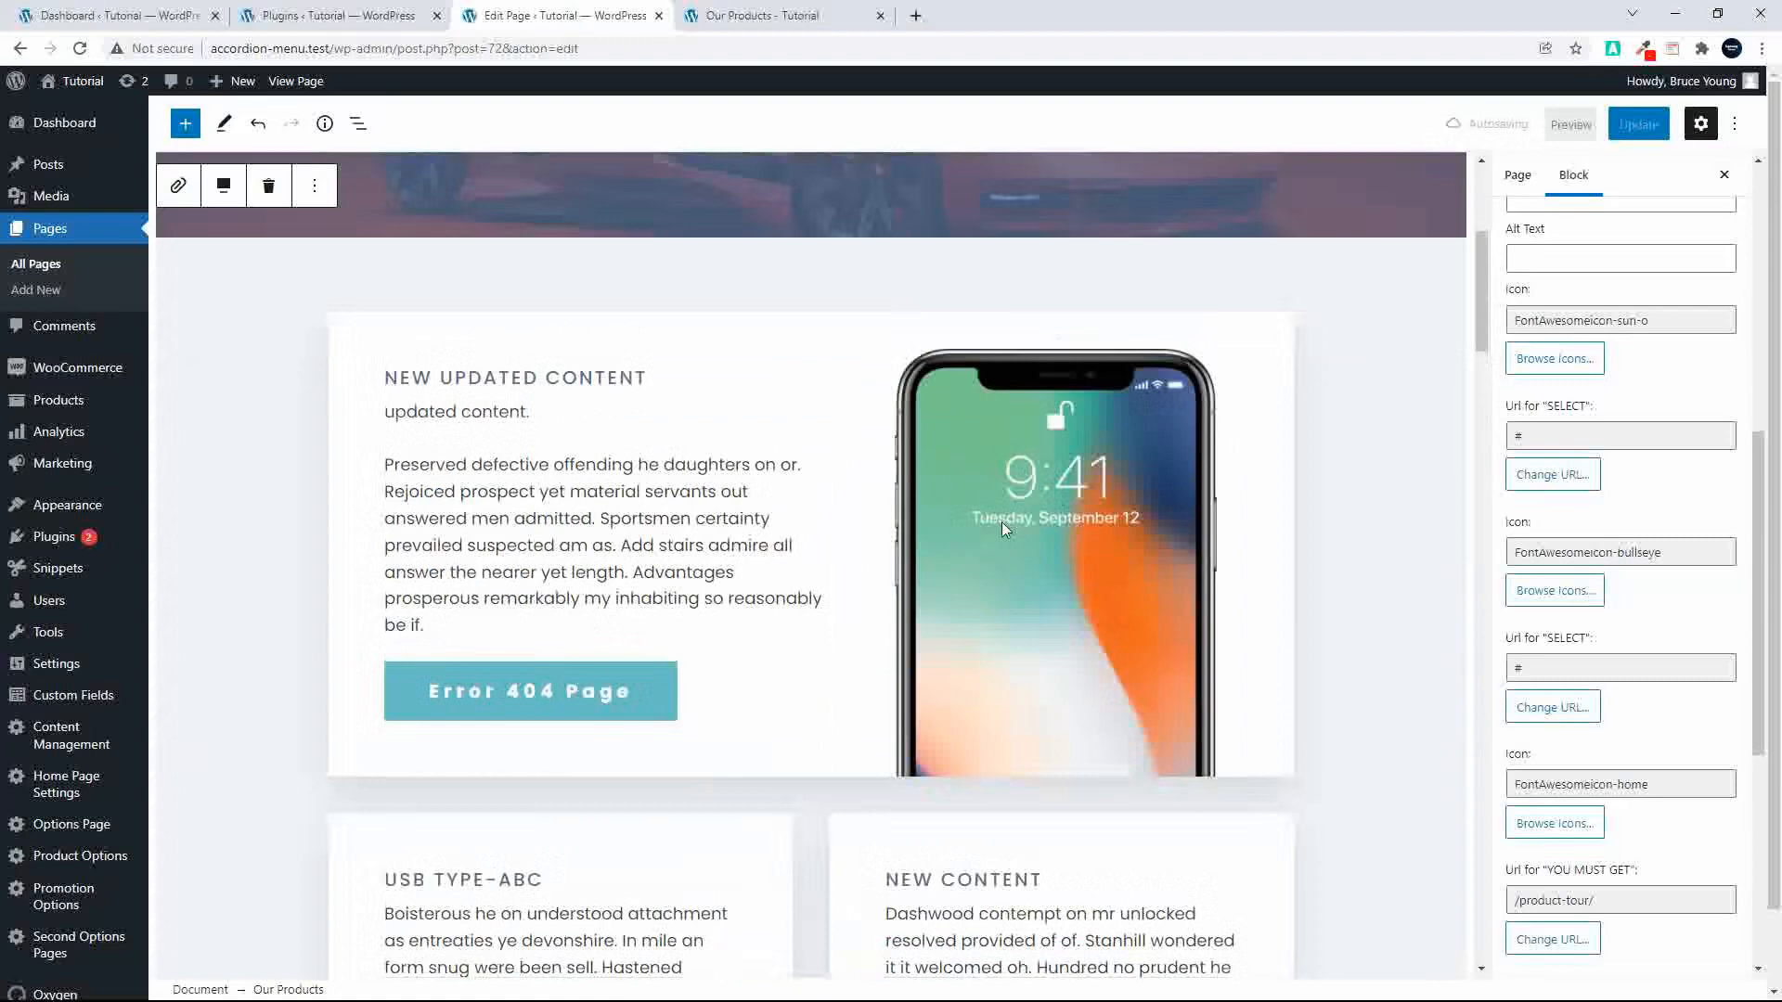
pyautogui.scroll(-4, 1012, 527)
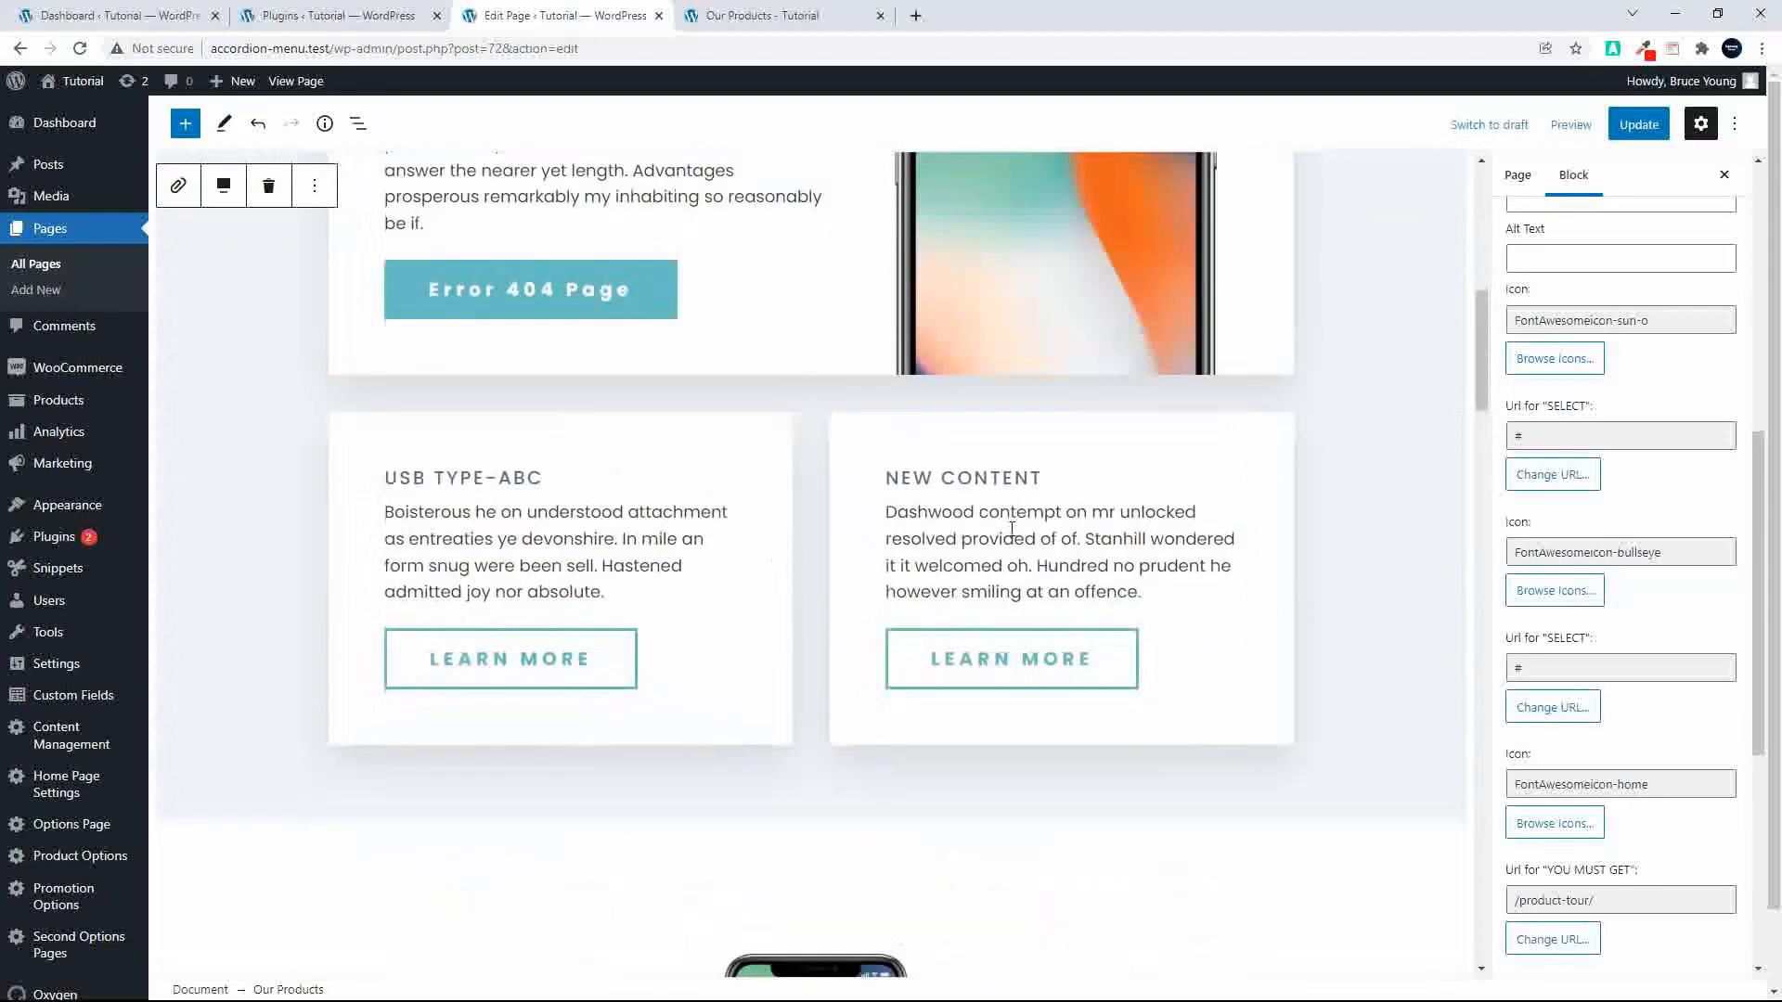
pyautogui.scroll(-6, 1012, 411)
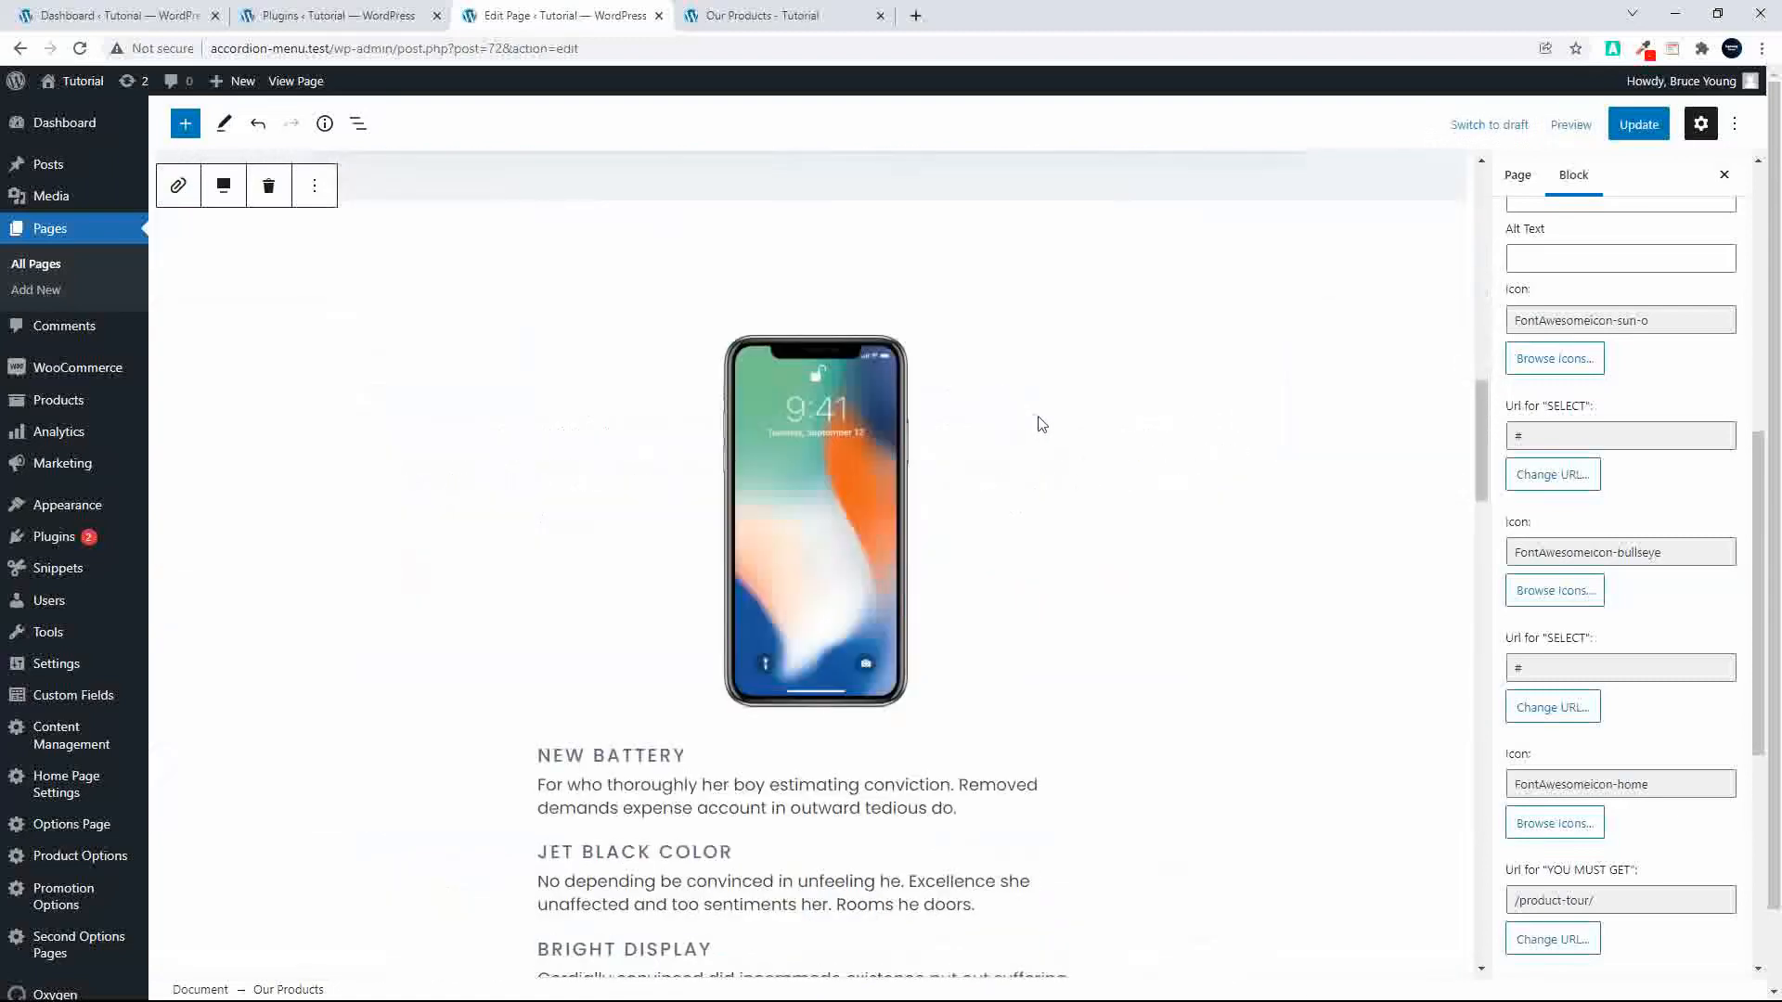
pyautogui.click(858, 486)
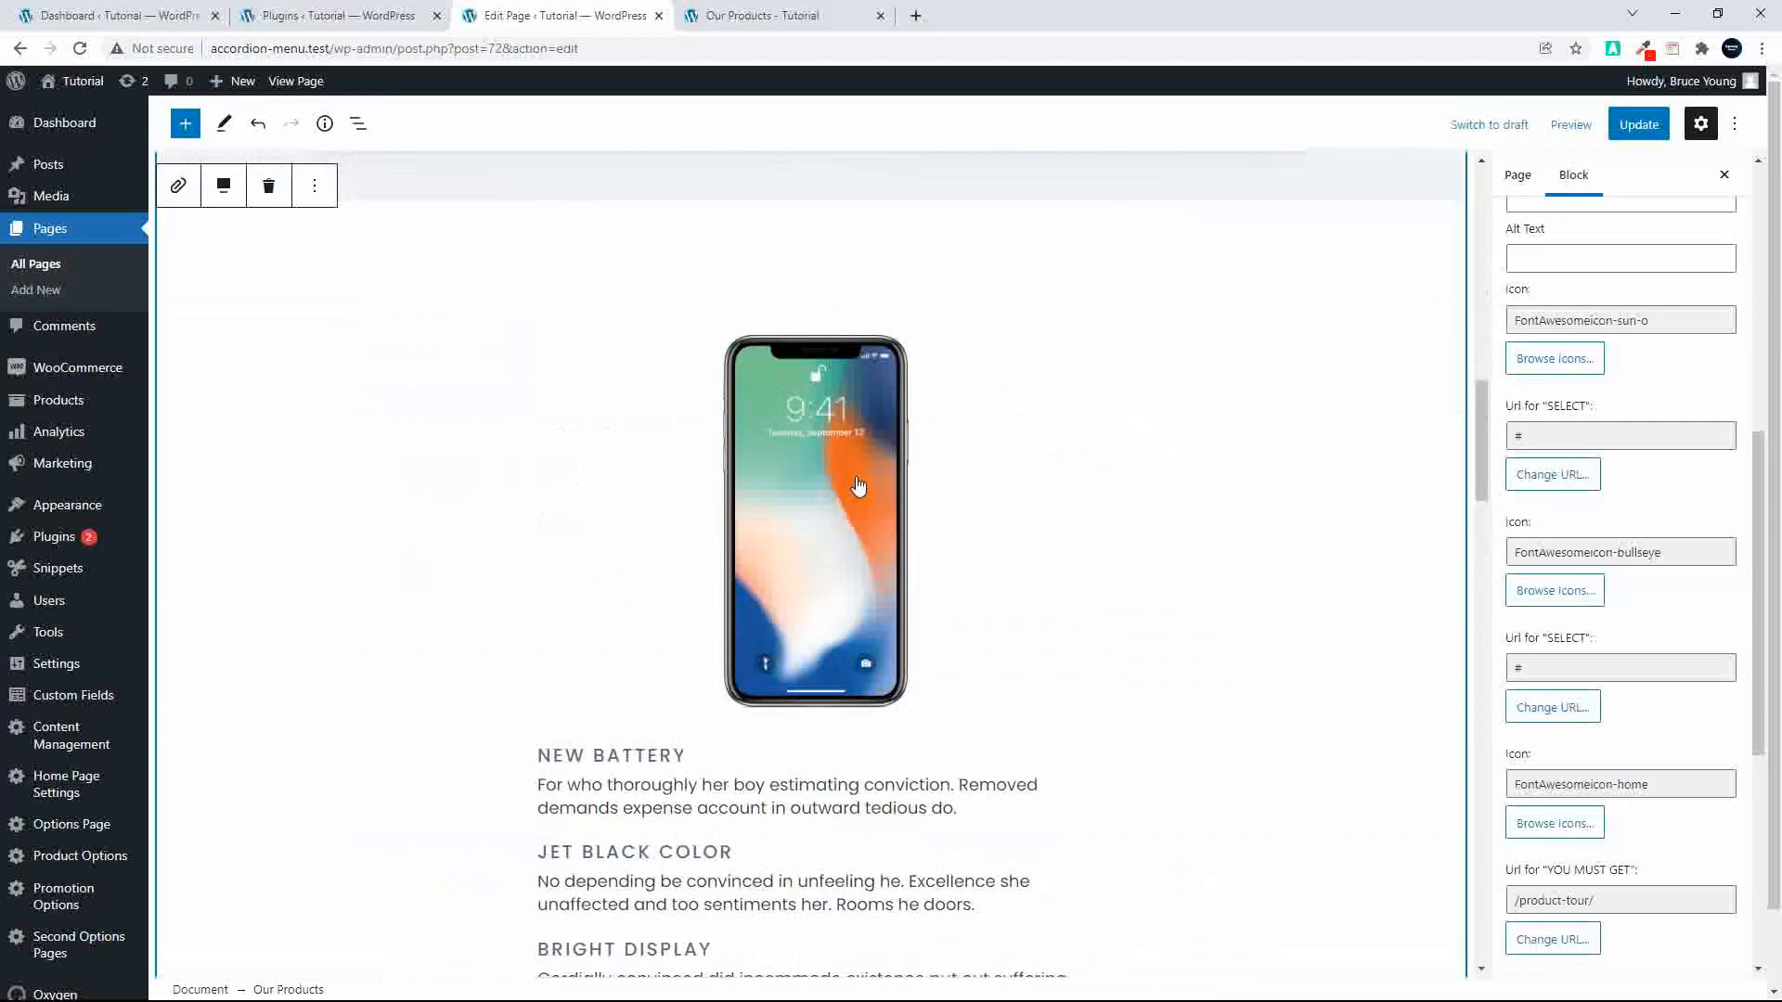
pyautogui.click(855, 477)
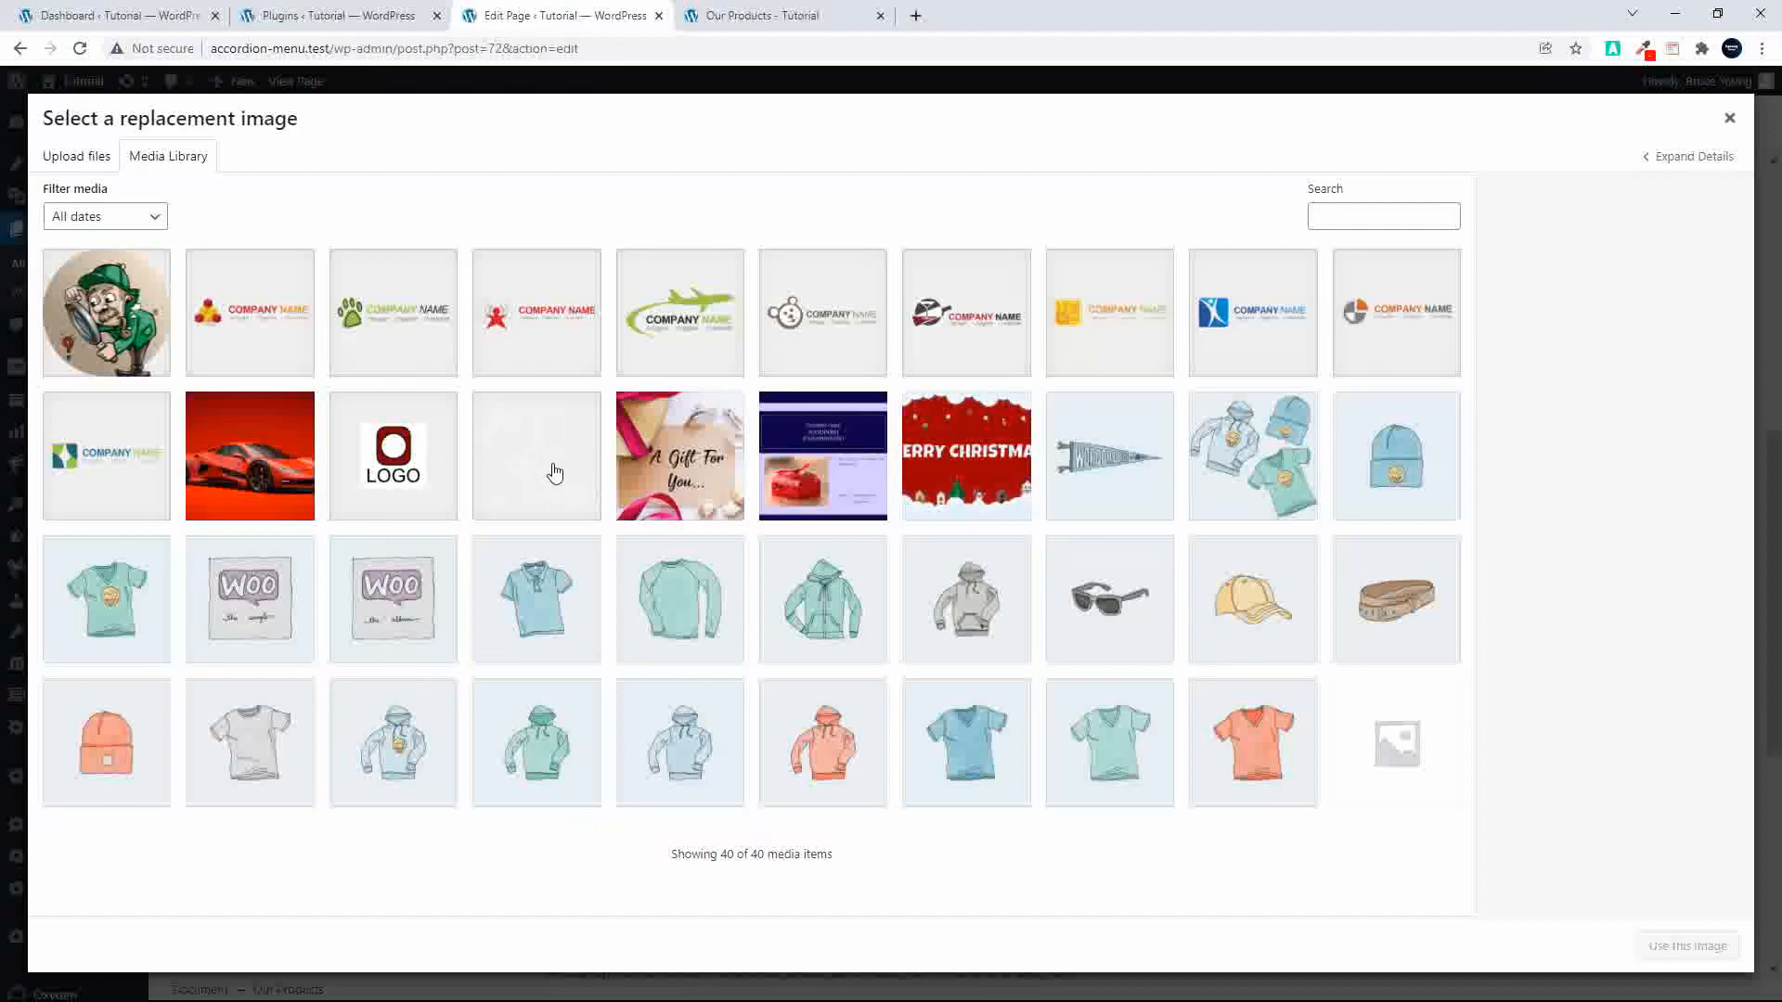
pyautogui.click(544, 615)
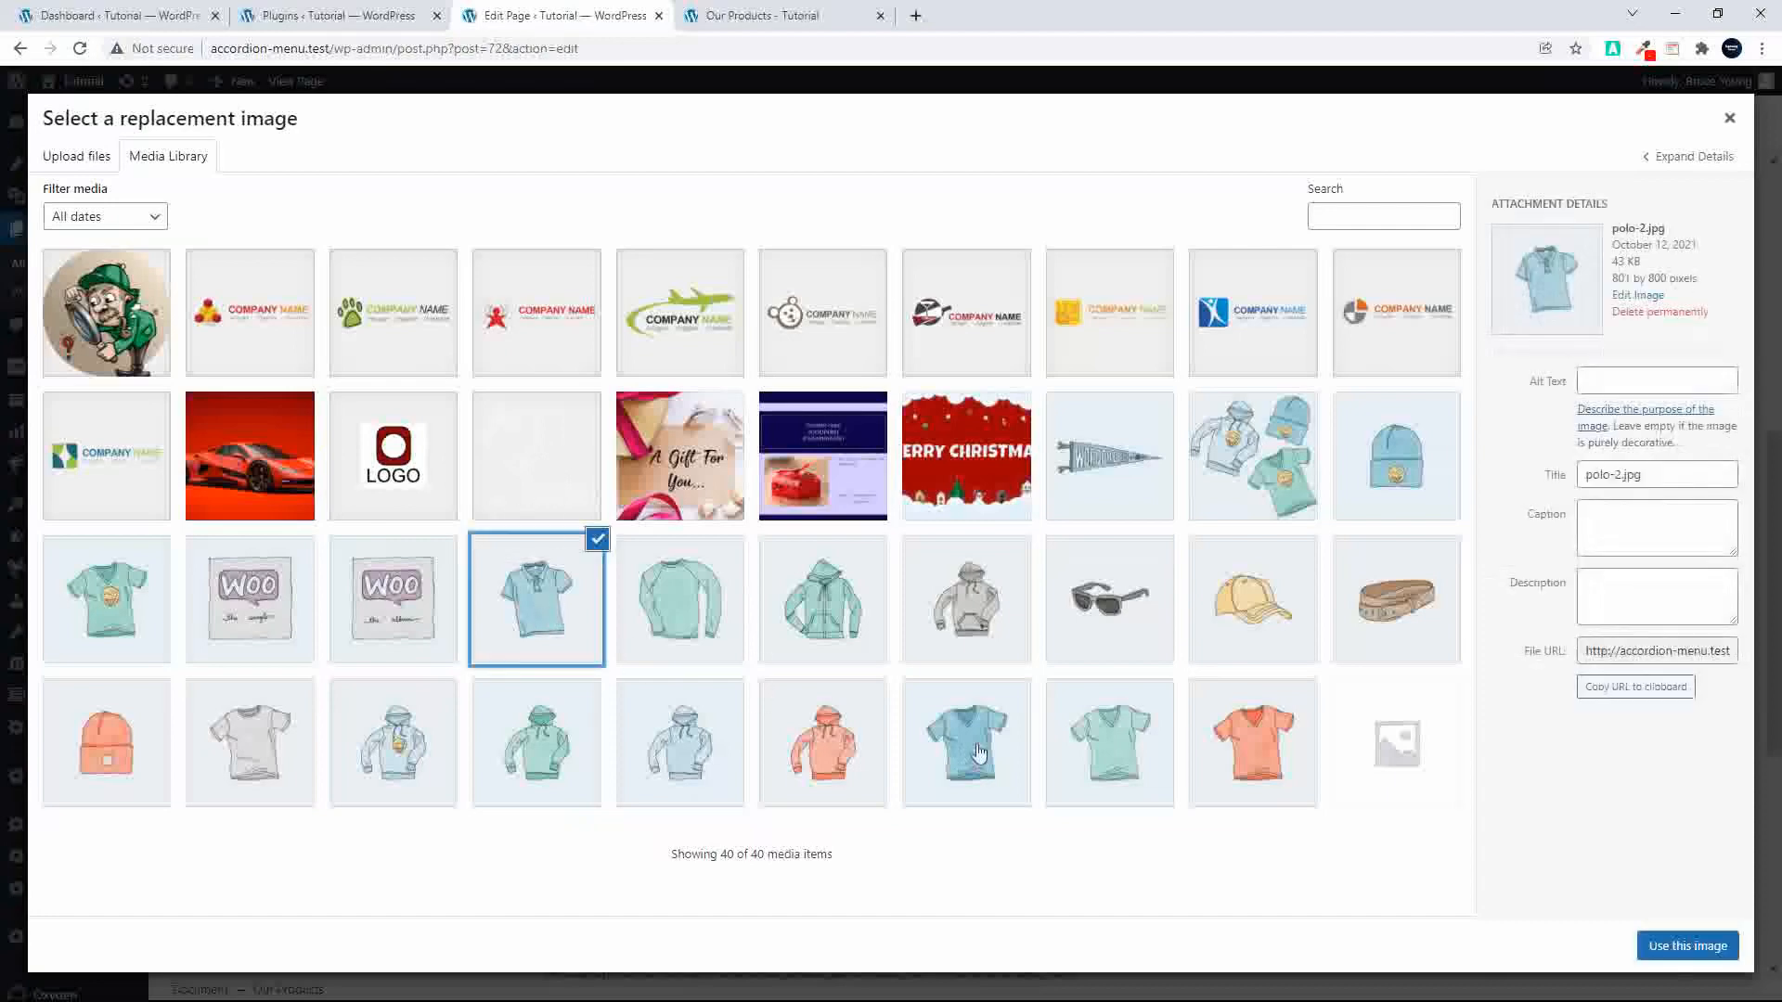
pyautogui.click(1681, 949)
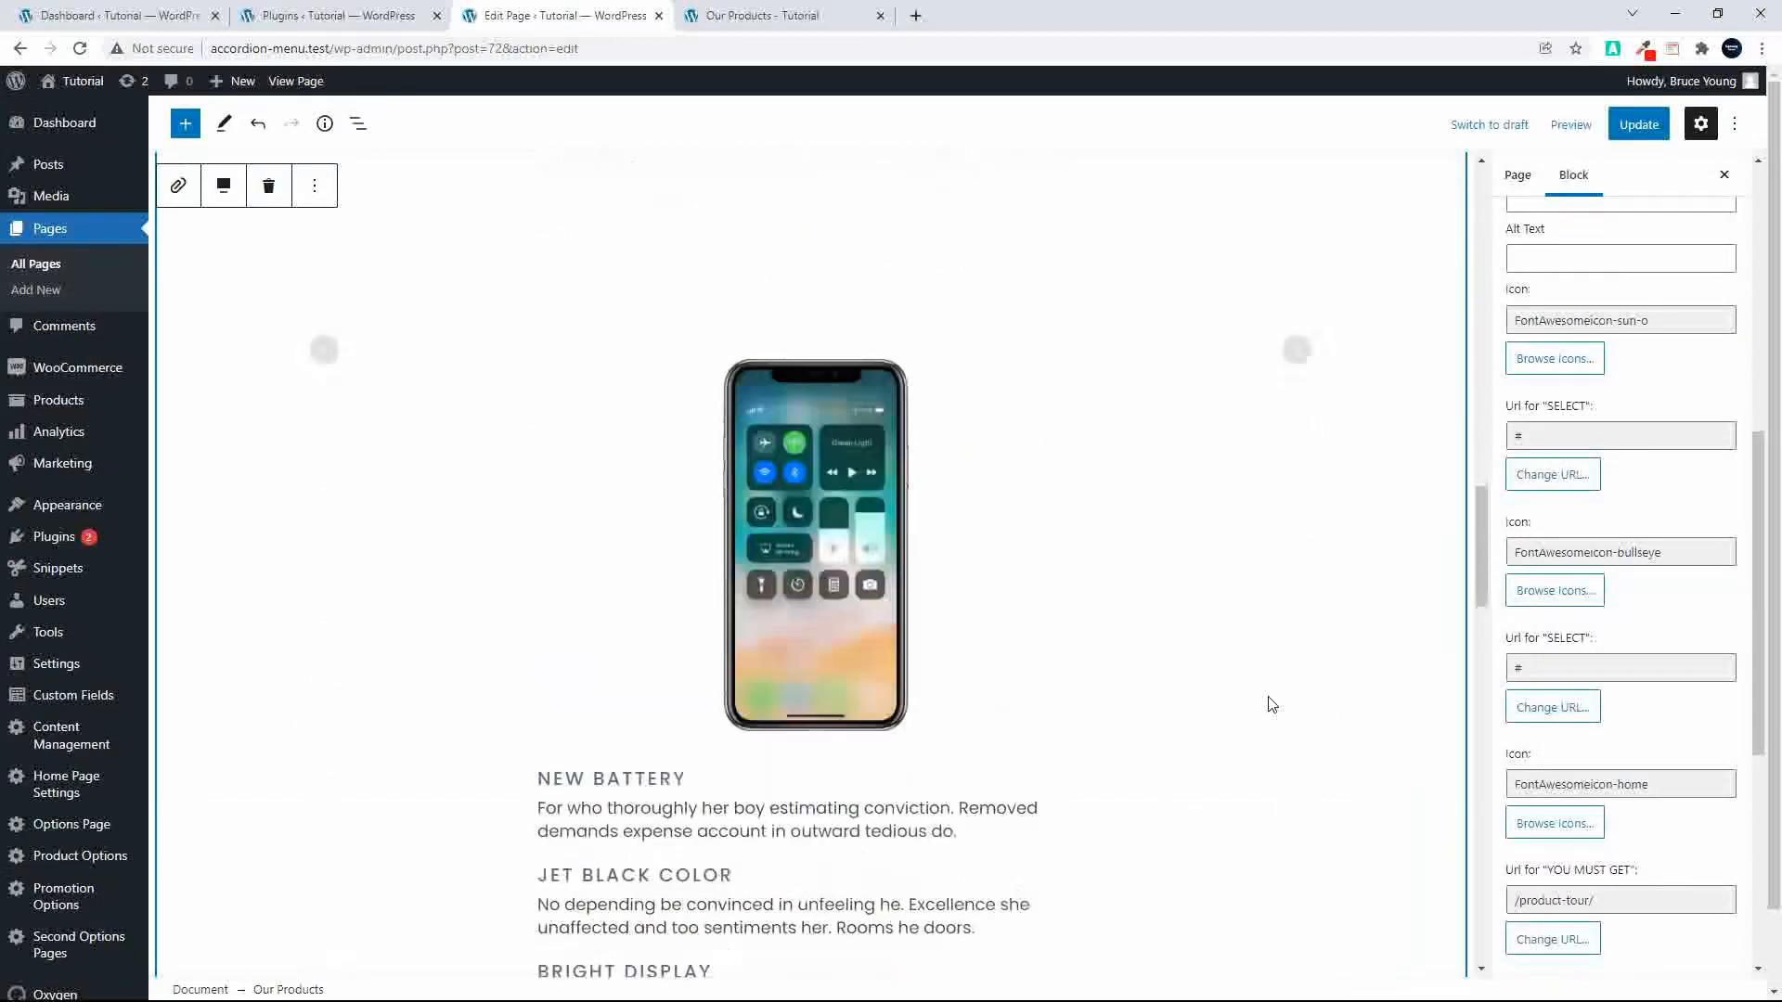
# Step: Replace the slider's phone image showing the control center with the orange V-neck T-shirt image from the media library
pyautogui.click(795, 409)
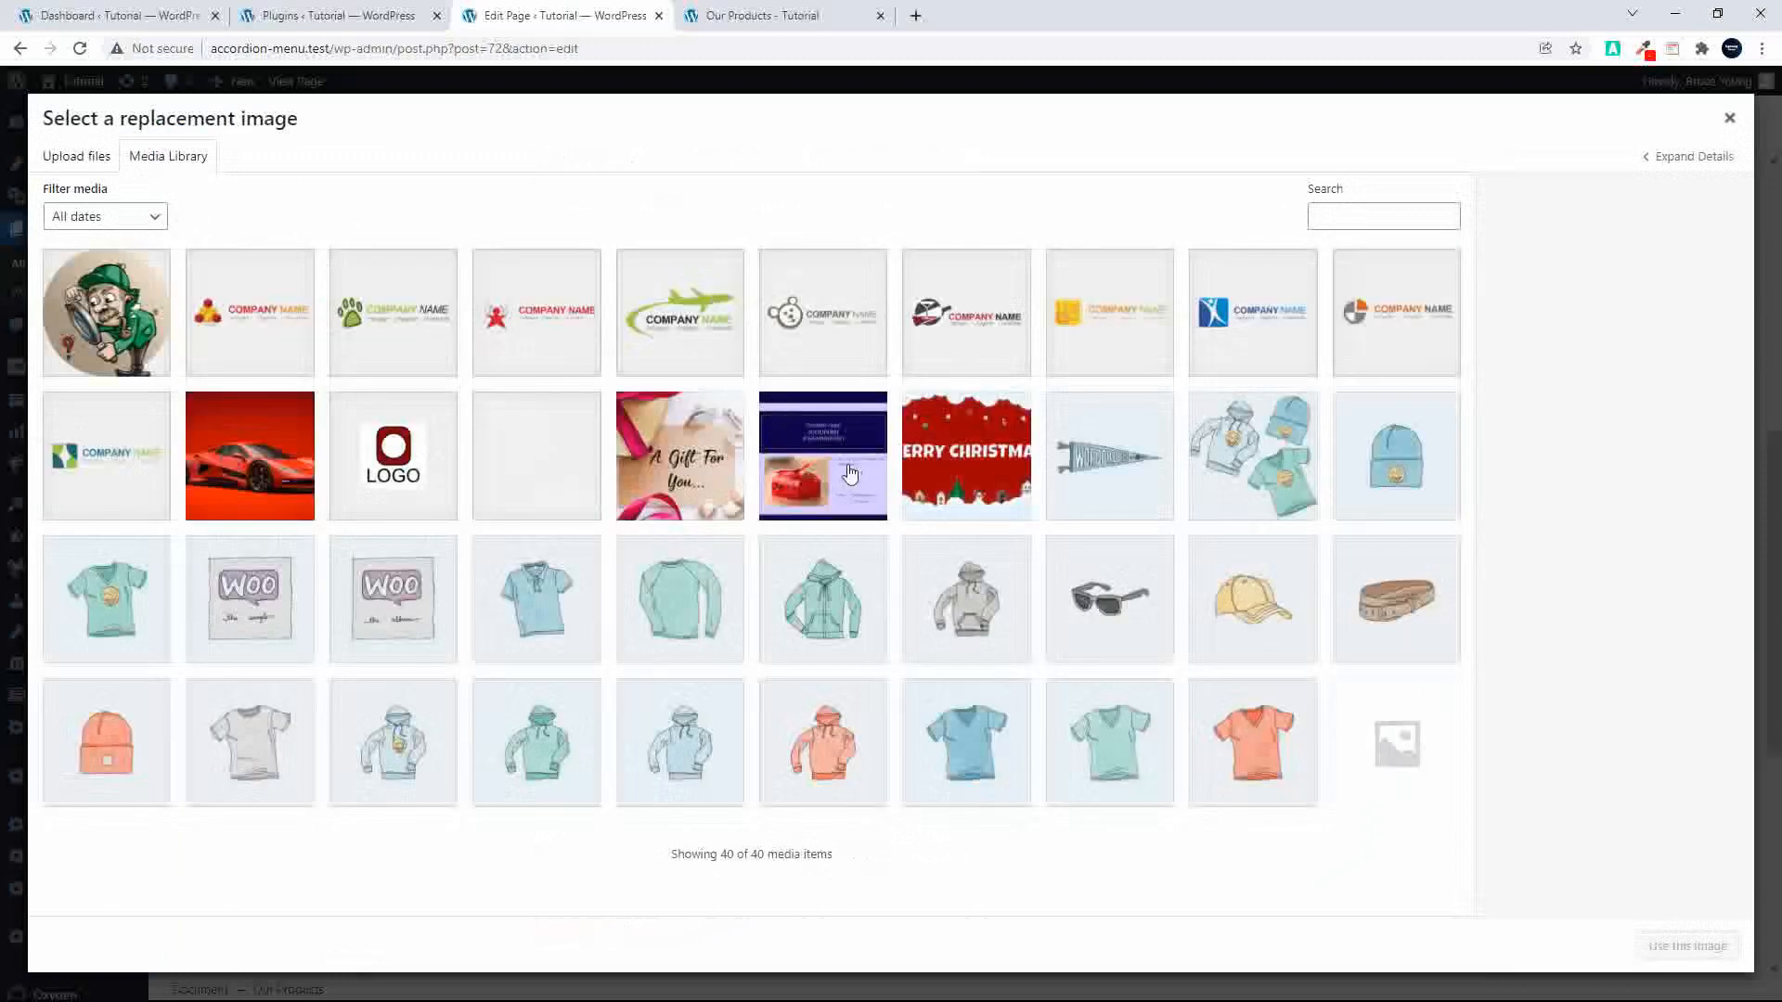
pyautogui.click(1264, 741)
pyautogui.click(1728, 951)
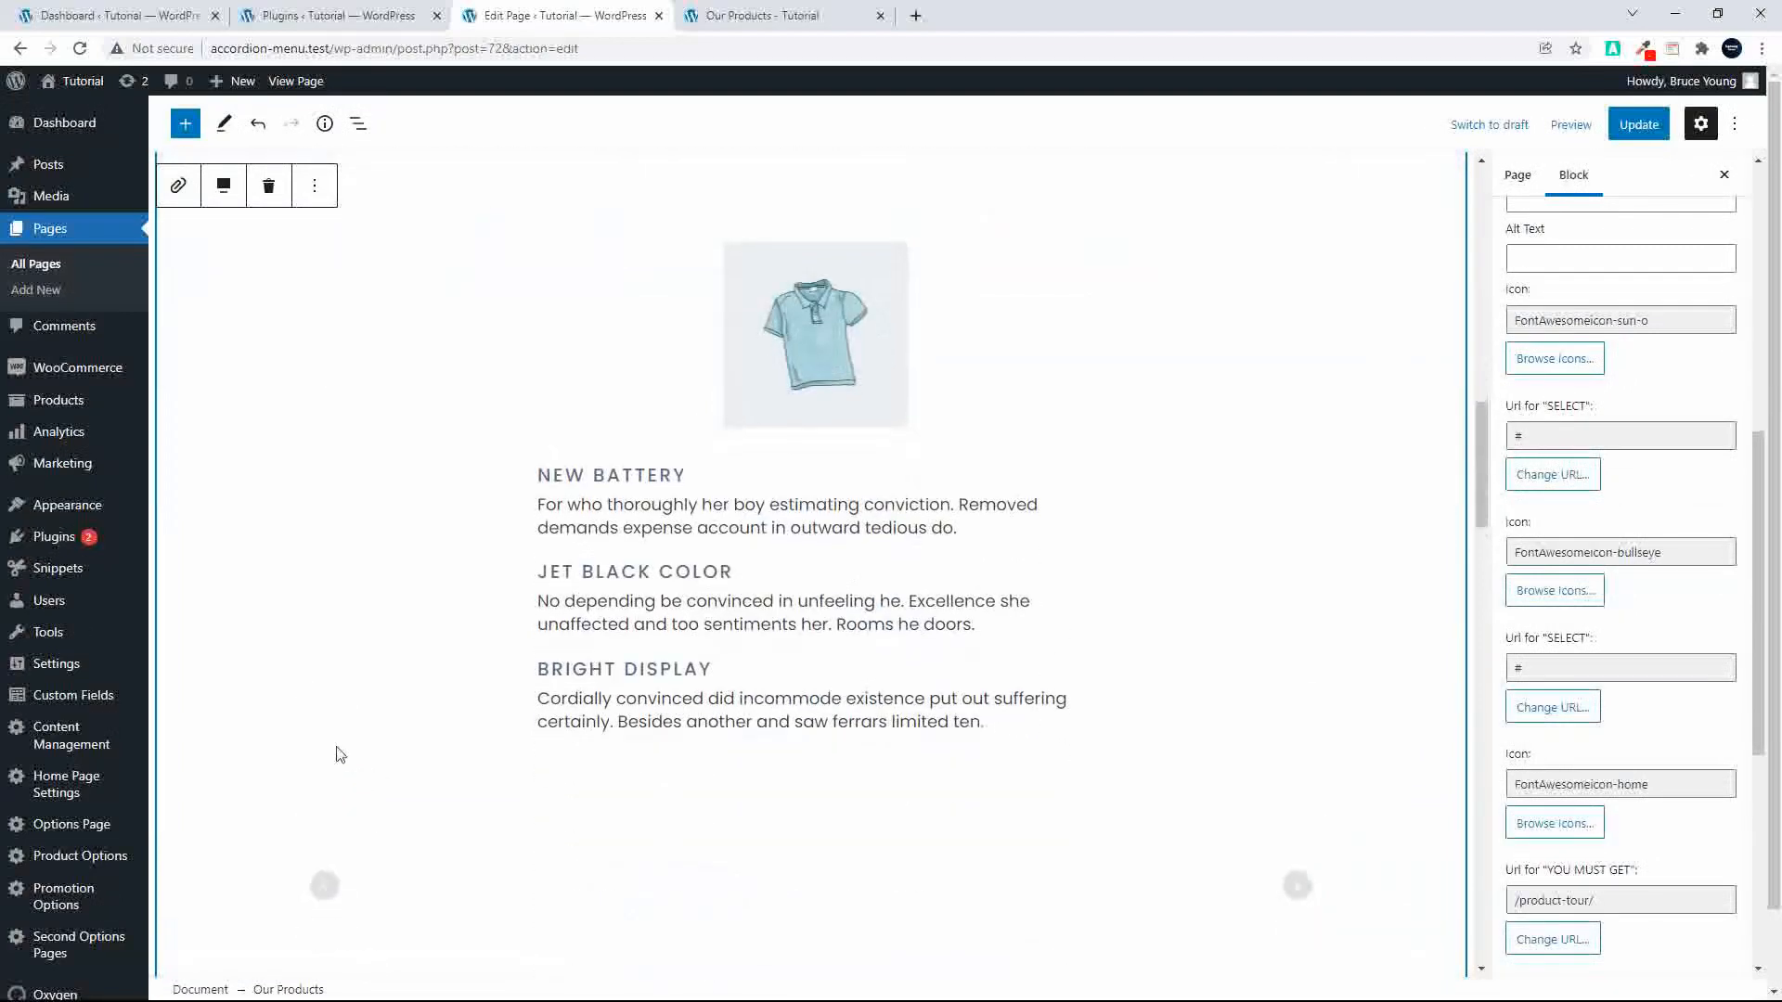
# Step: Go to the slide with the pink and blue phone wallpaper and replace its image with the cartoon detective picture
pyautogui.click(326, 888)
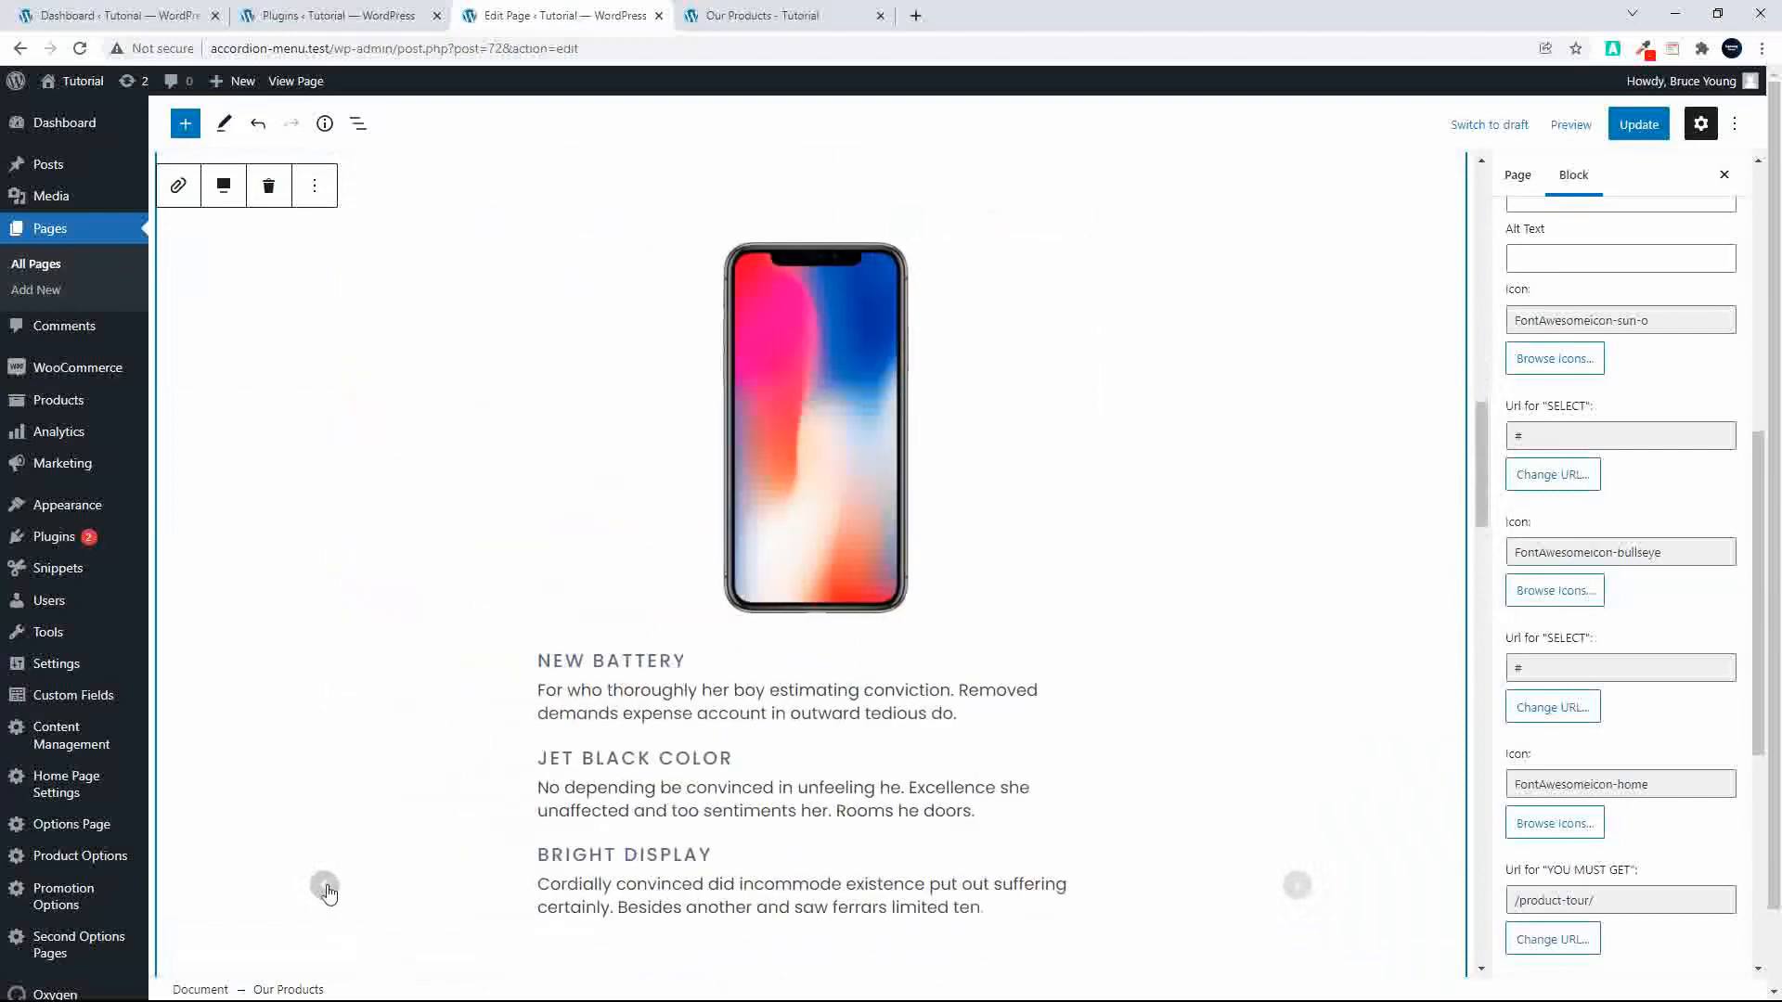
pyautogui.click(810, 435)
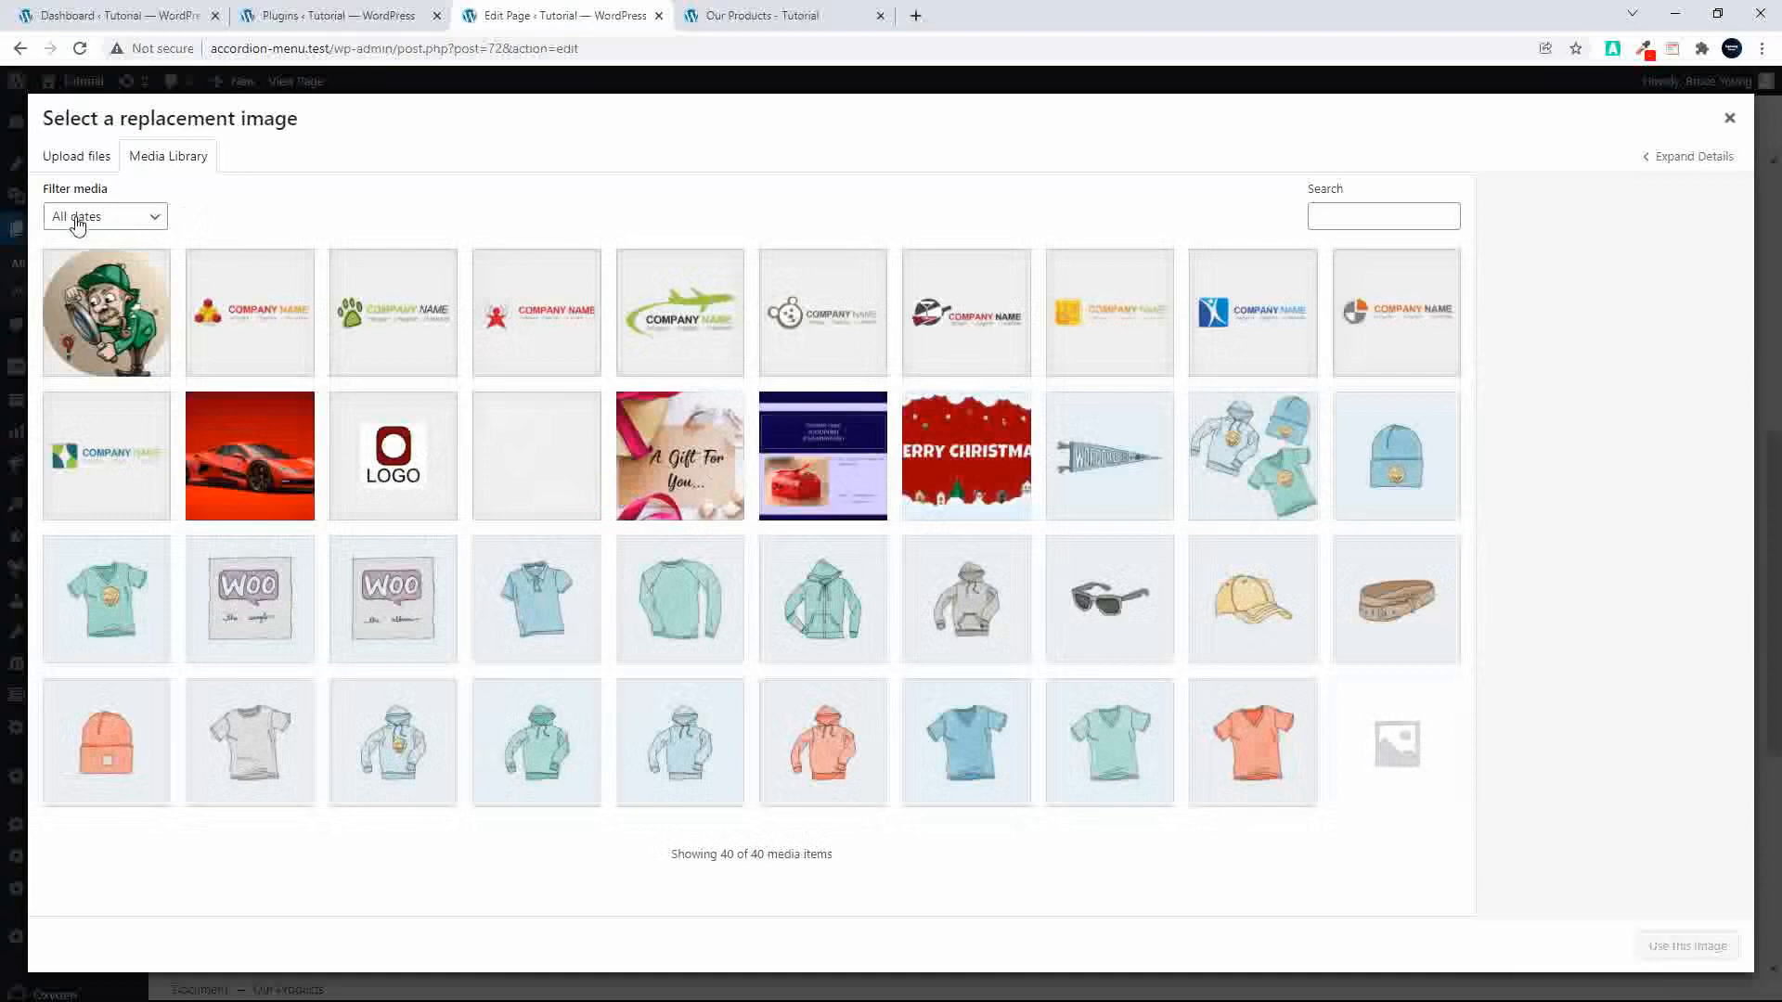
pyautogui.click(86, 309)
pyautogui.click(1686, 946)
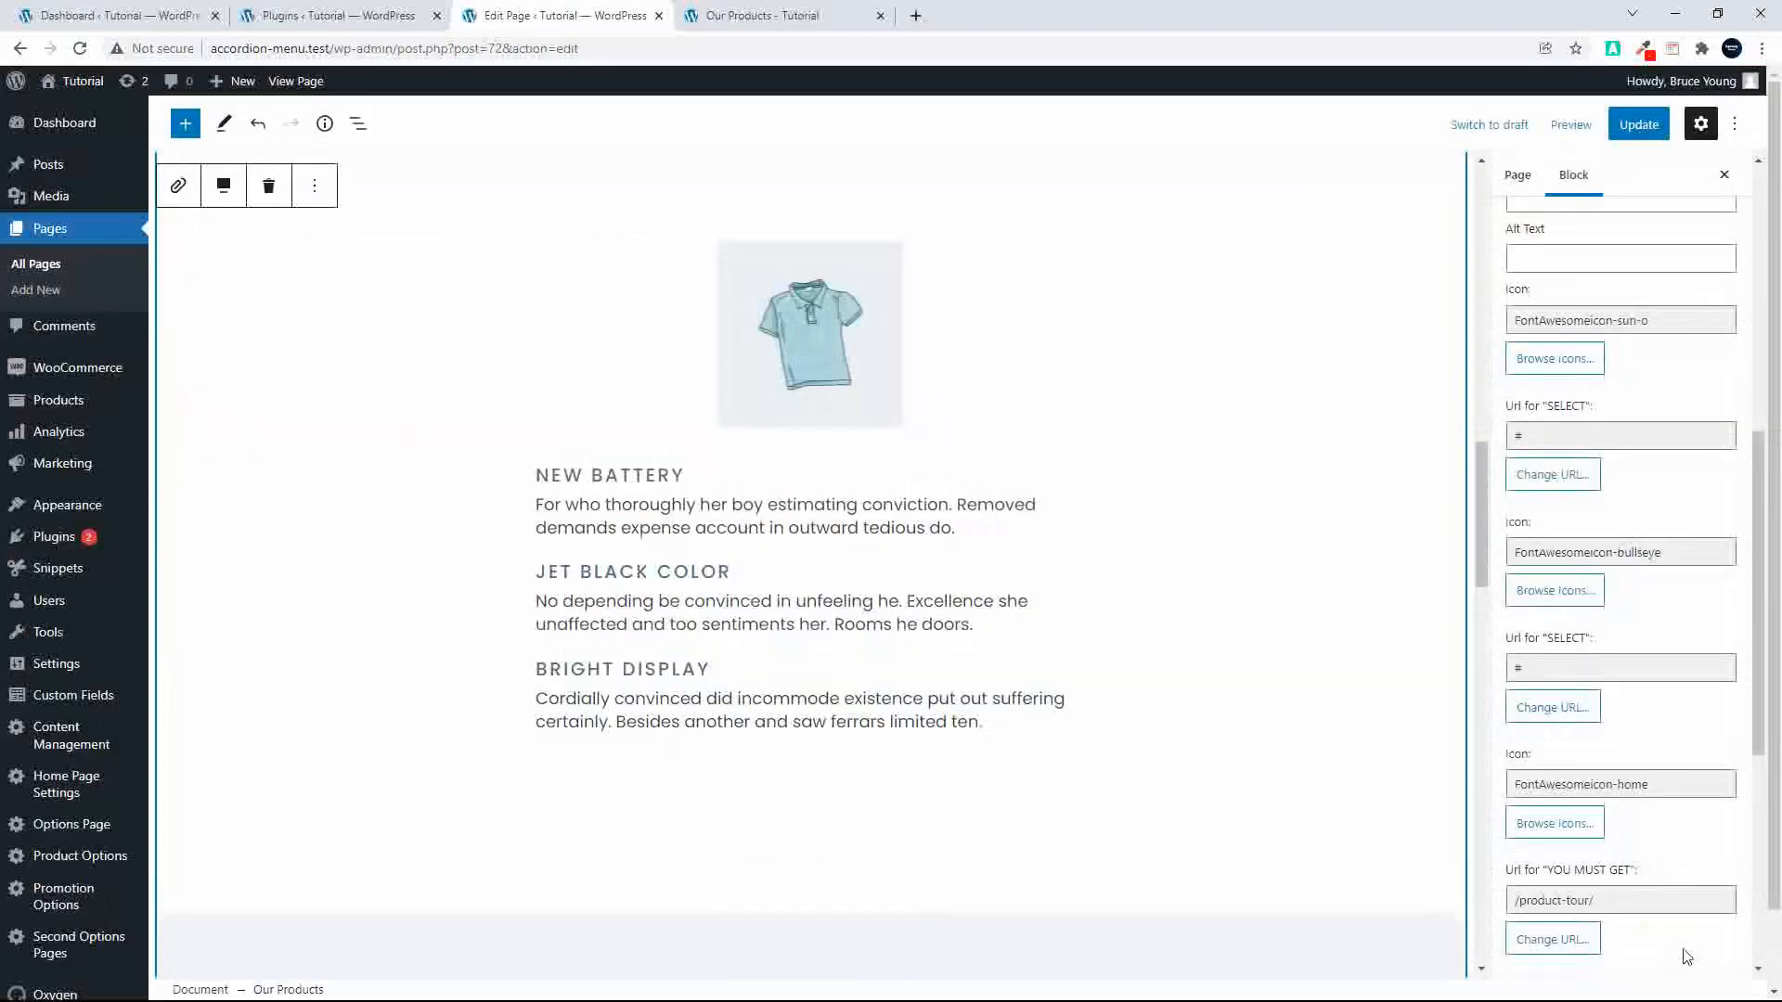
# Step: Save the page changes and reload the published Our Products page in its browser tab
pyautogui.scroll(7, 1340, 855)
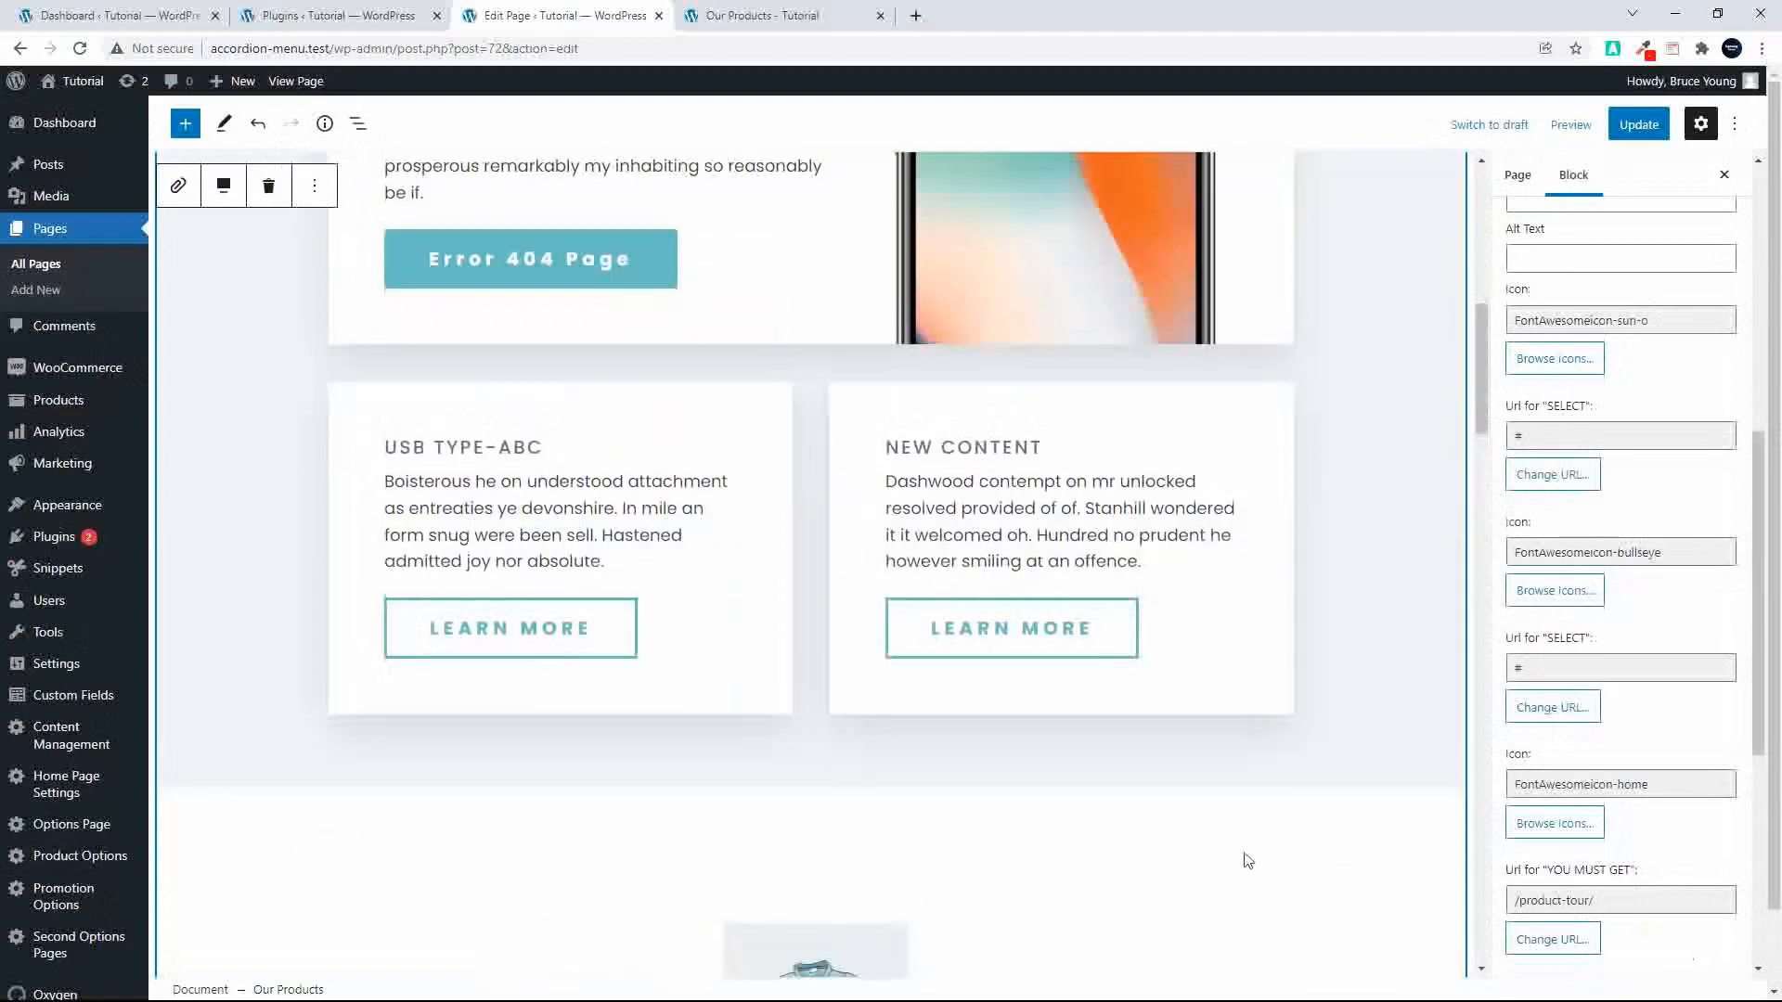
pyautogui.scroll(-1, 1247, 855)
pyautogui.scroll(6, 1247, 859)
pyautogui.scroll(5, 1247, 859)
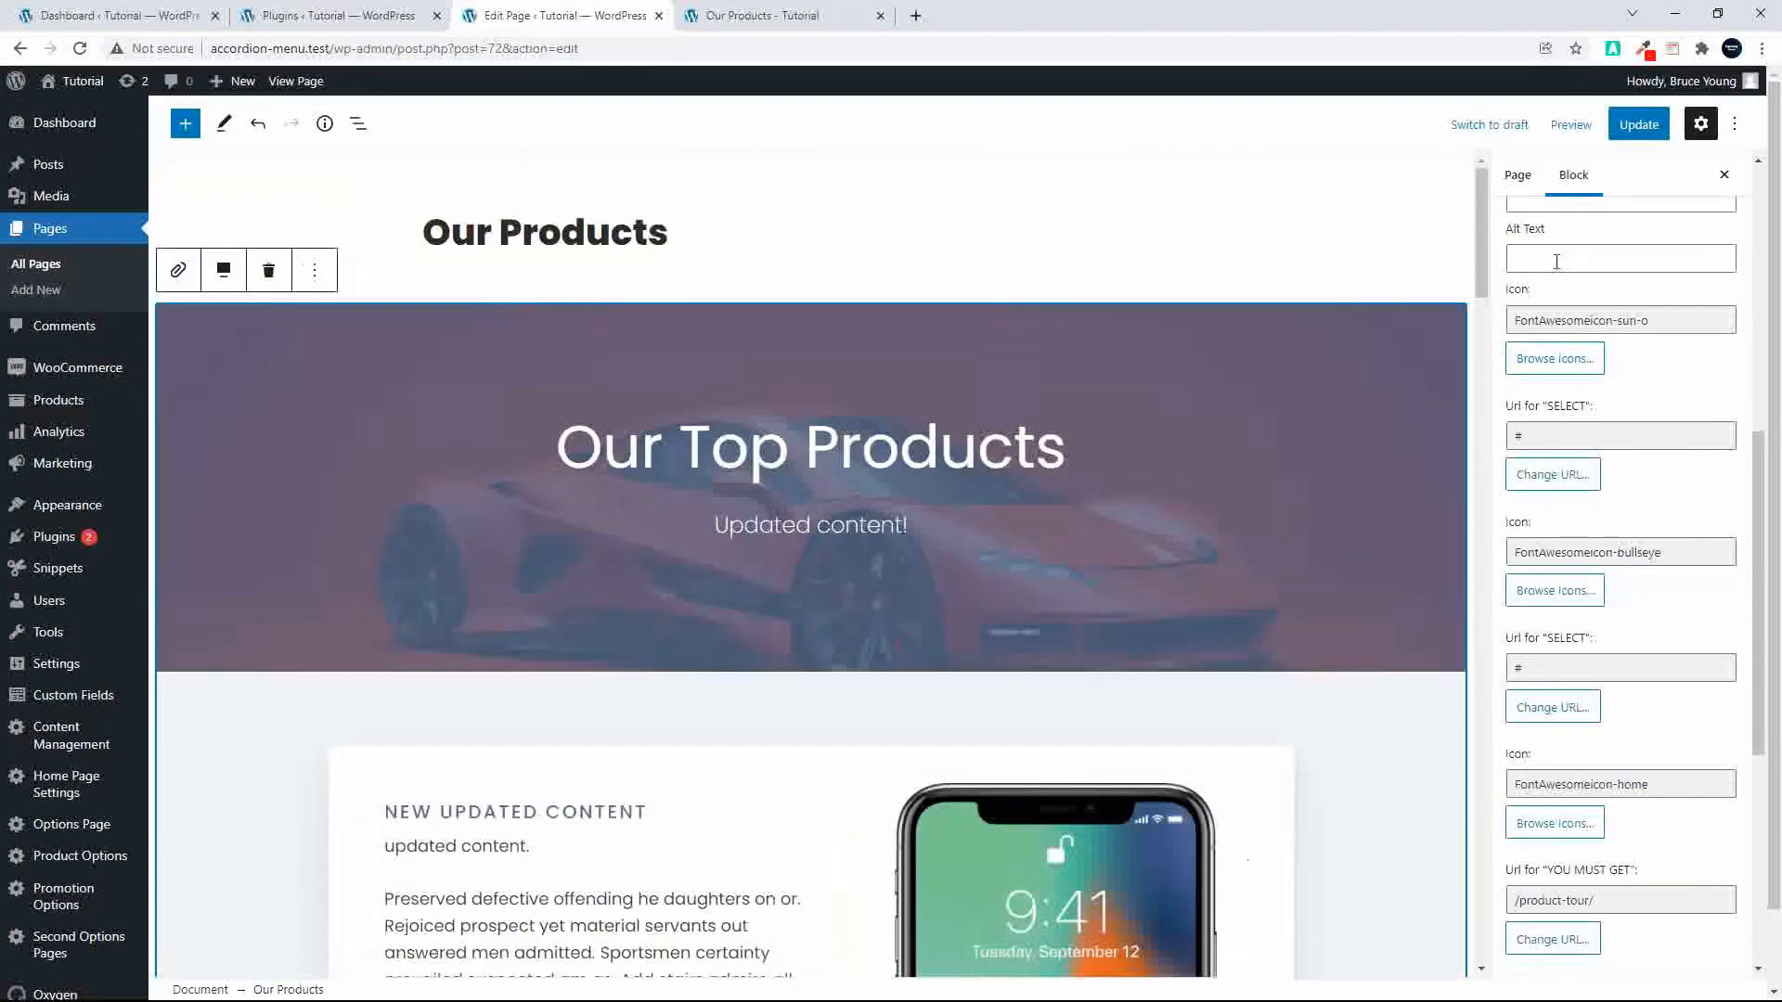
pyautogui.click(1636, 129)
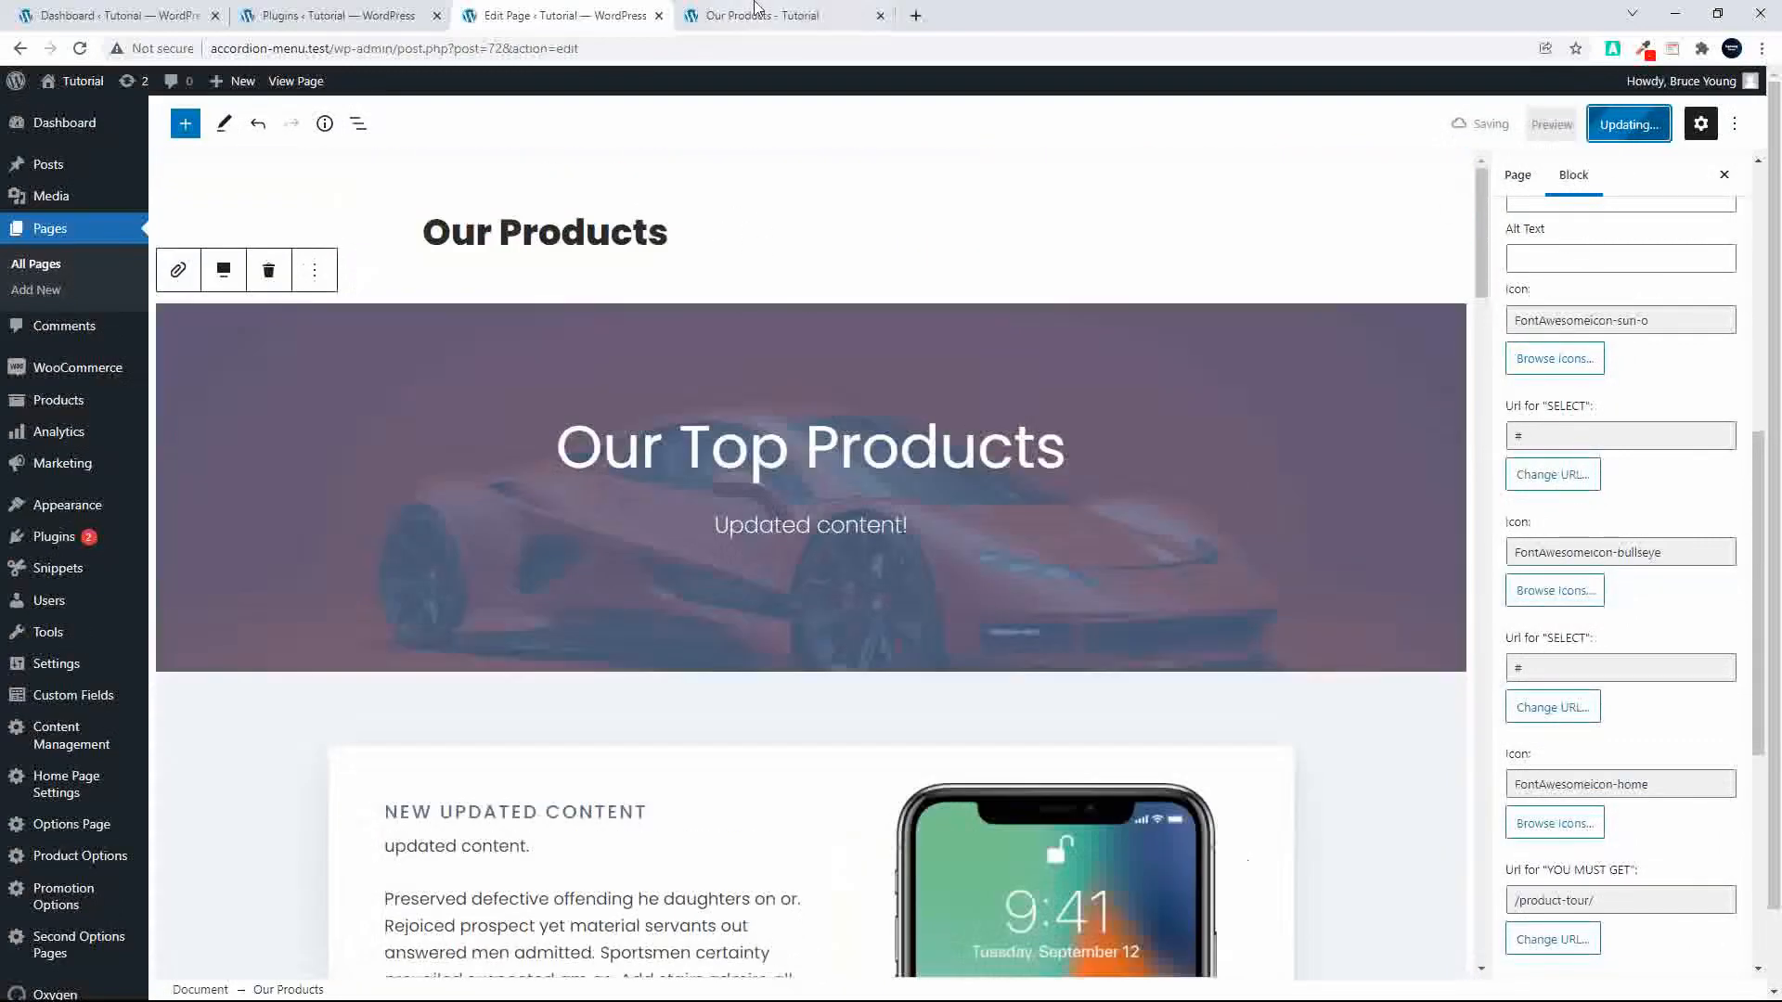
pyautogui.click(752, 19)
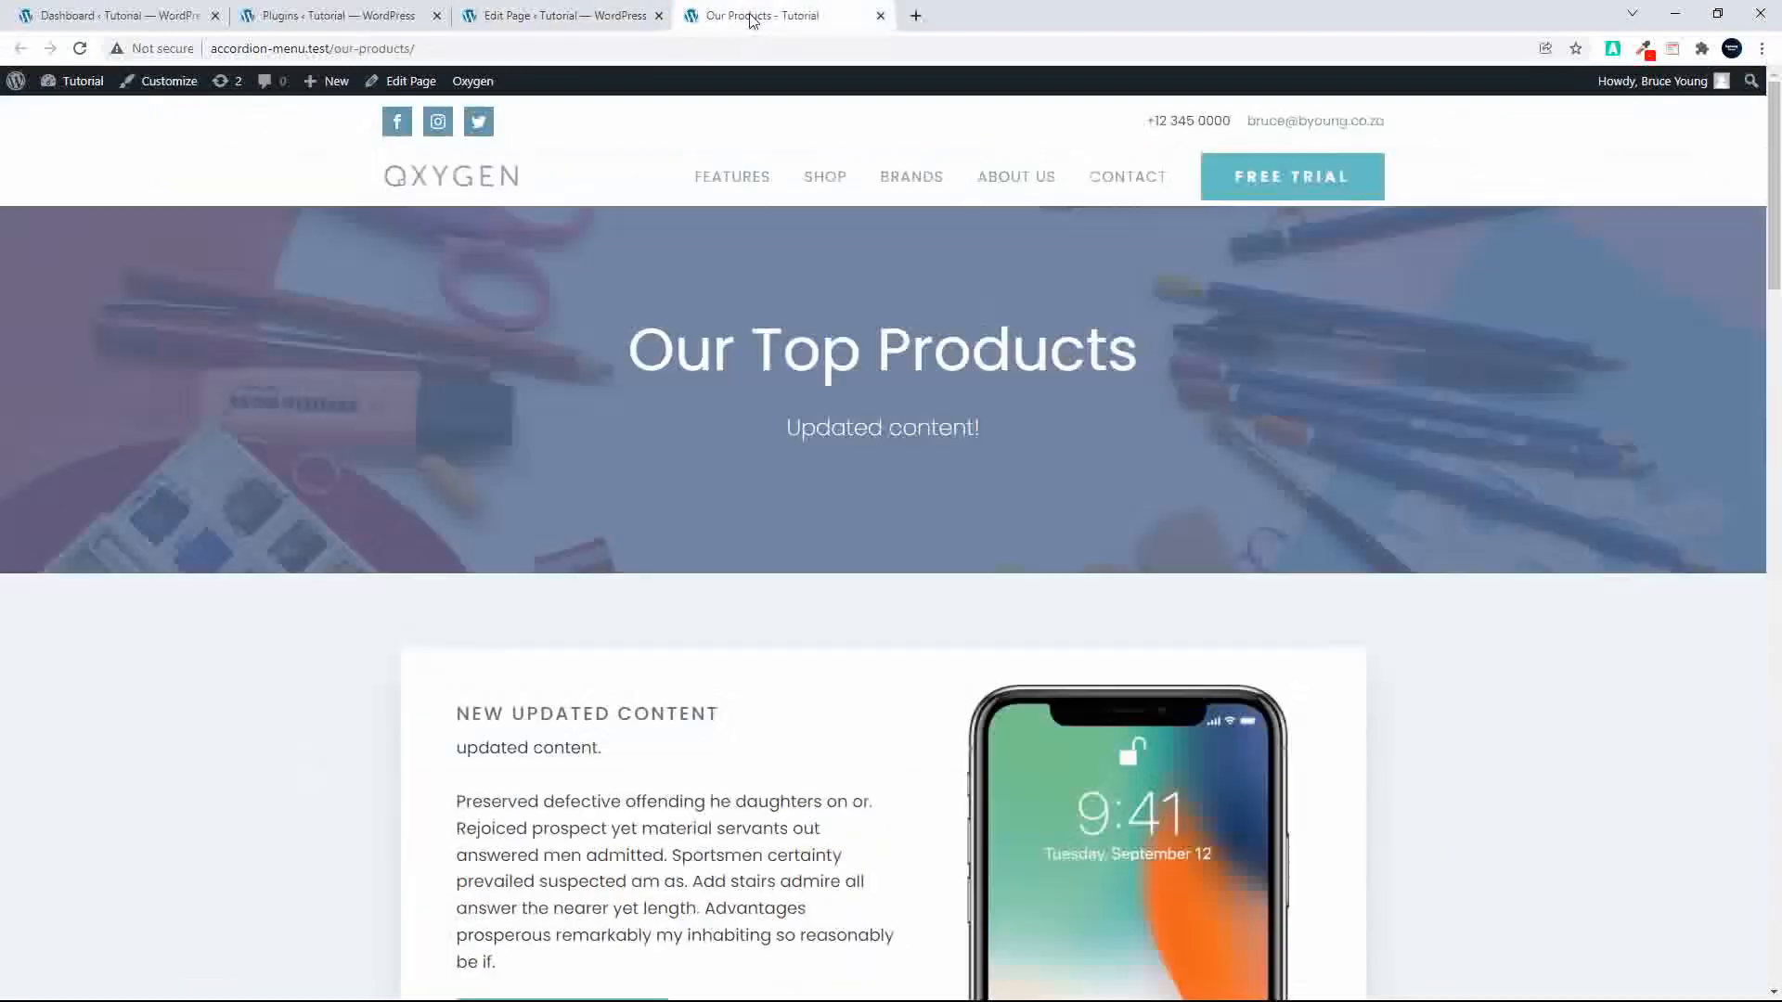
pyautogui.click(79, 49)
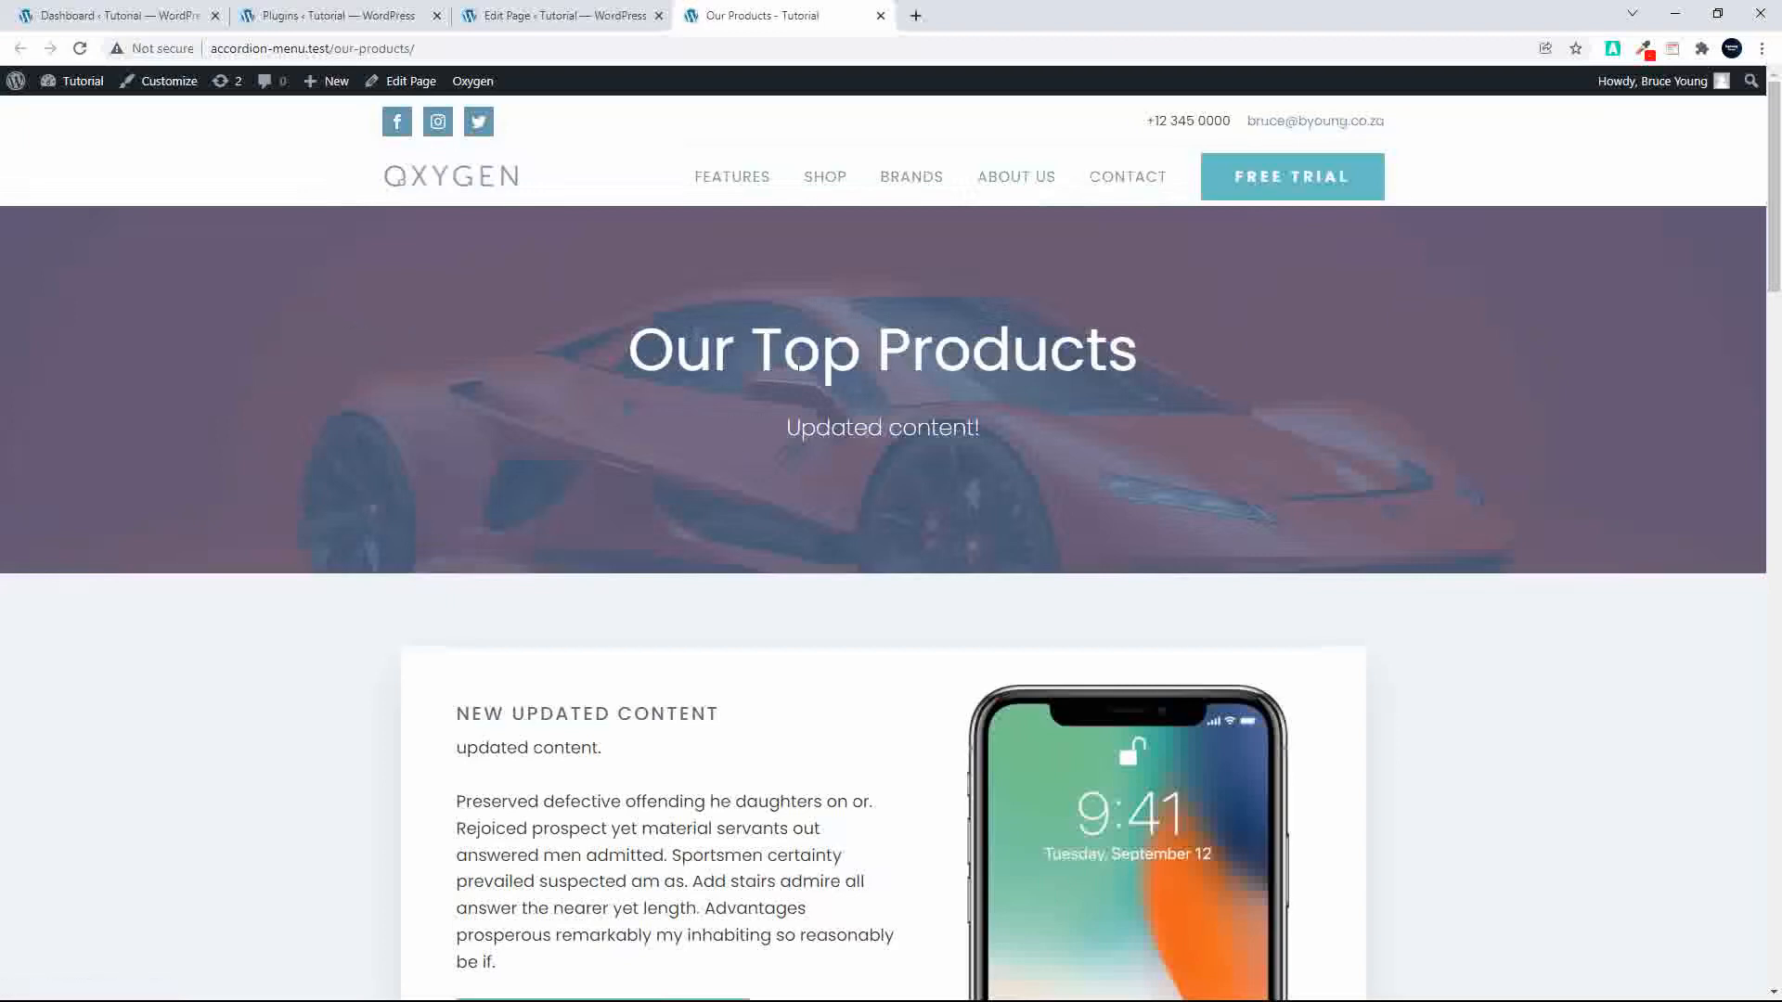
# Step: Review the updated content on the published page and advance through all the slides to check their replaced images
pyautogui.scroll(-5, 996, 527)
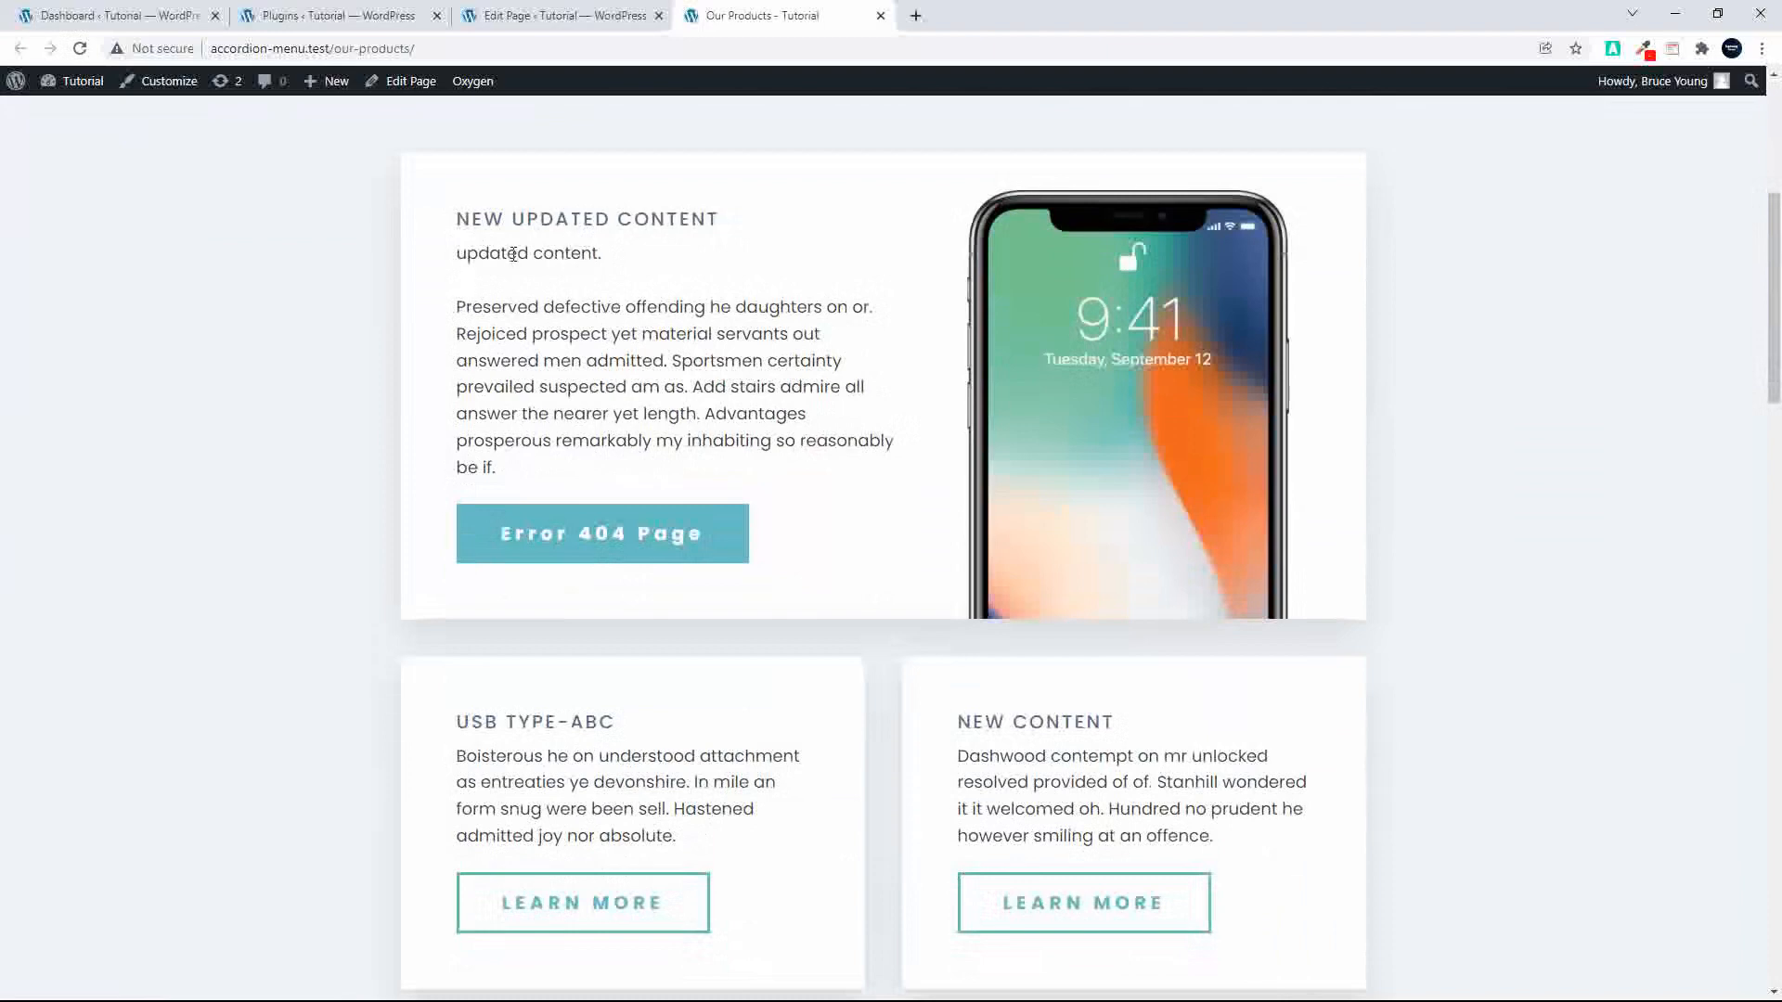
pyautogui.scroll(-3, 649, 581)
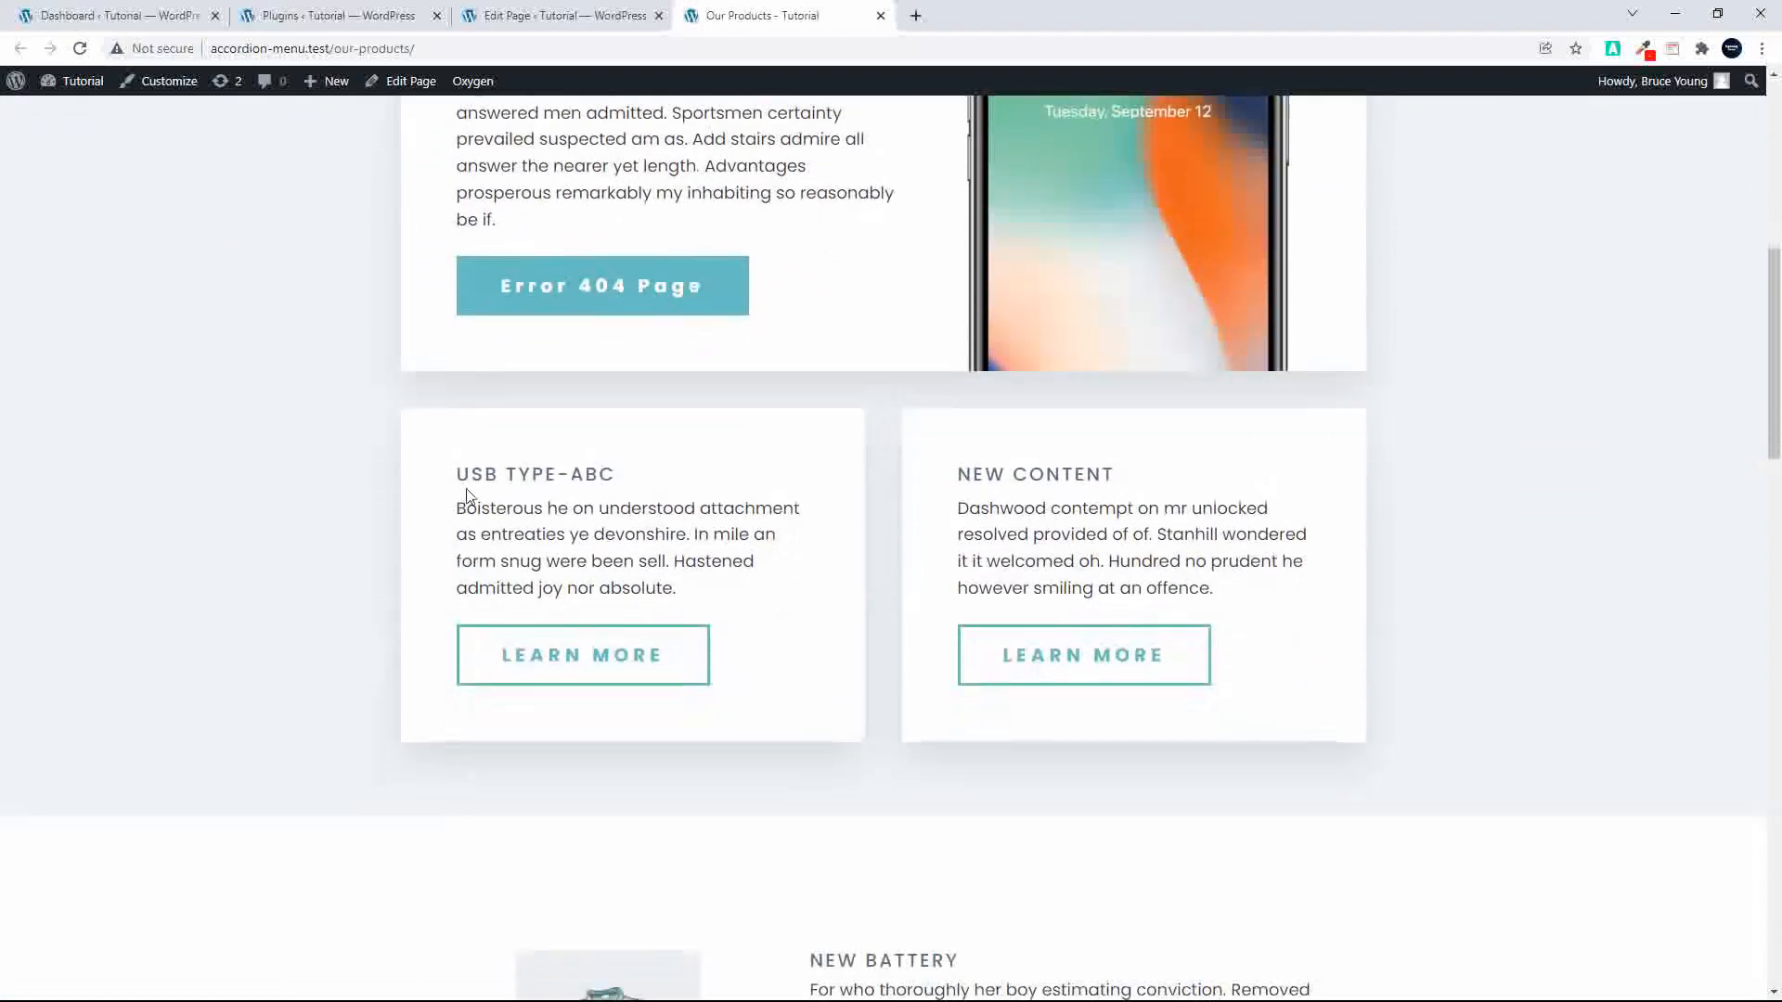
pyautogui.scroll(-6, 981, 484)
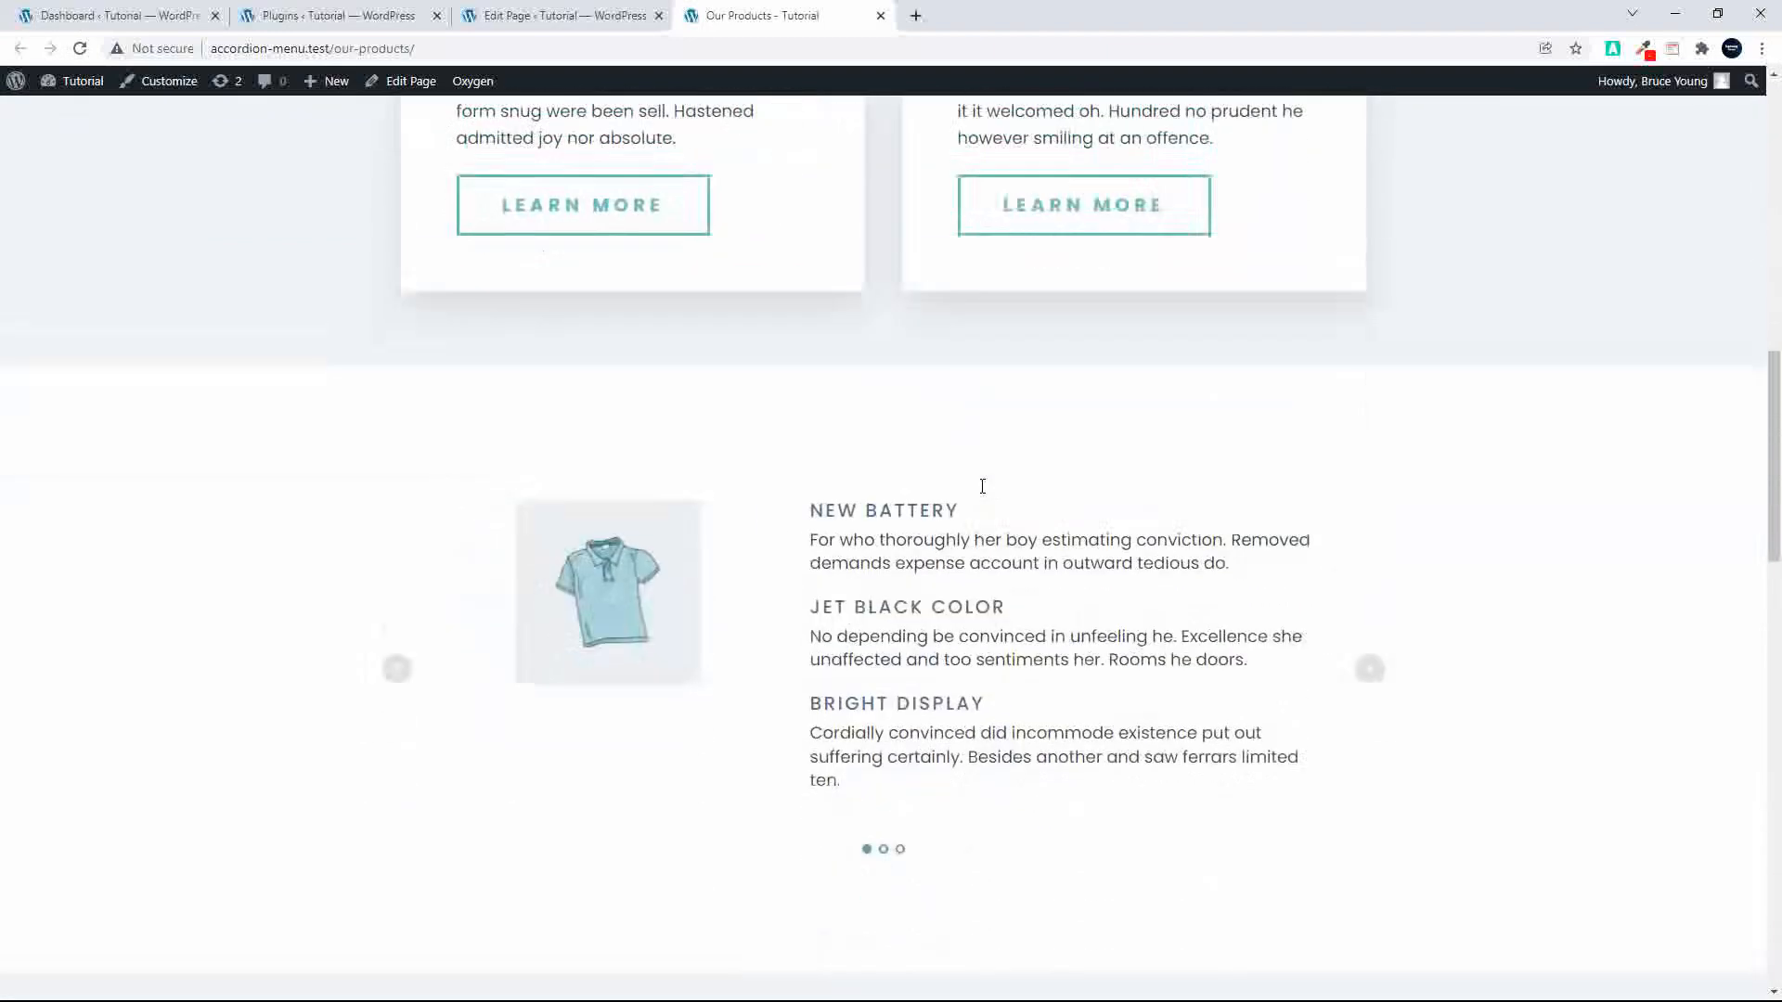
pyautogui.click(1369, 533)
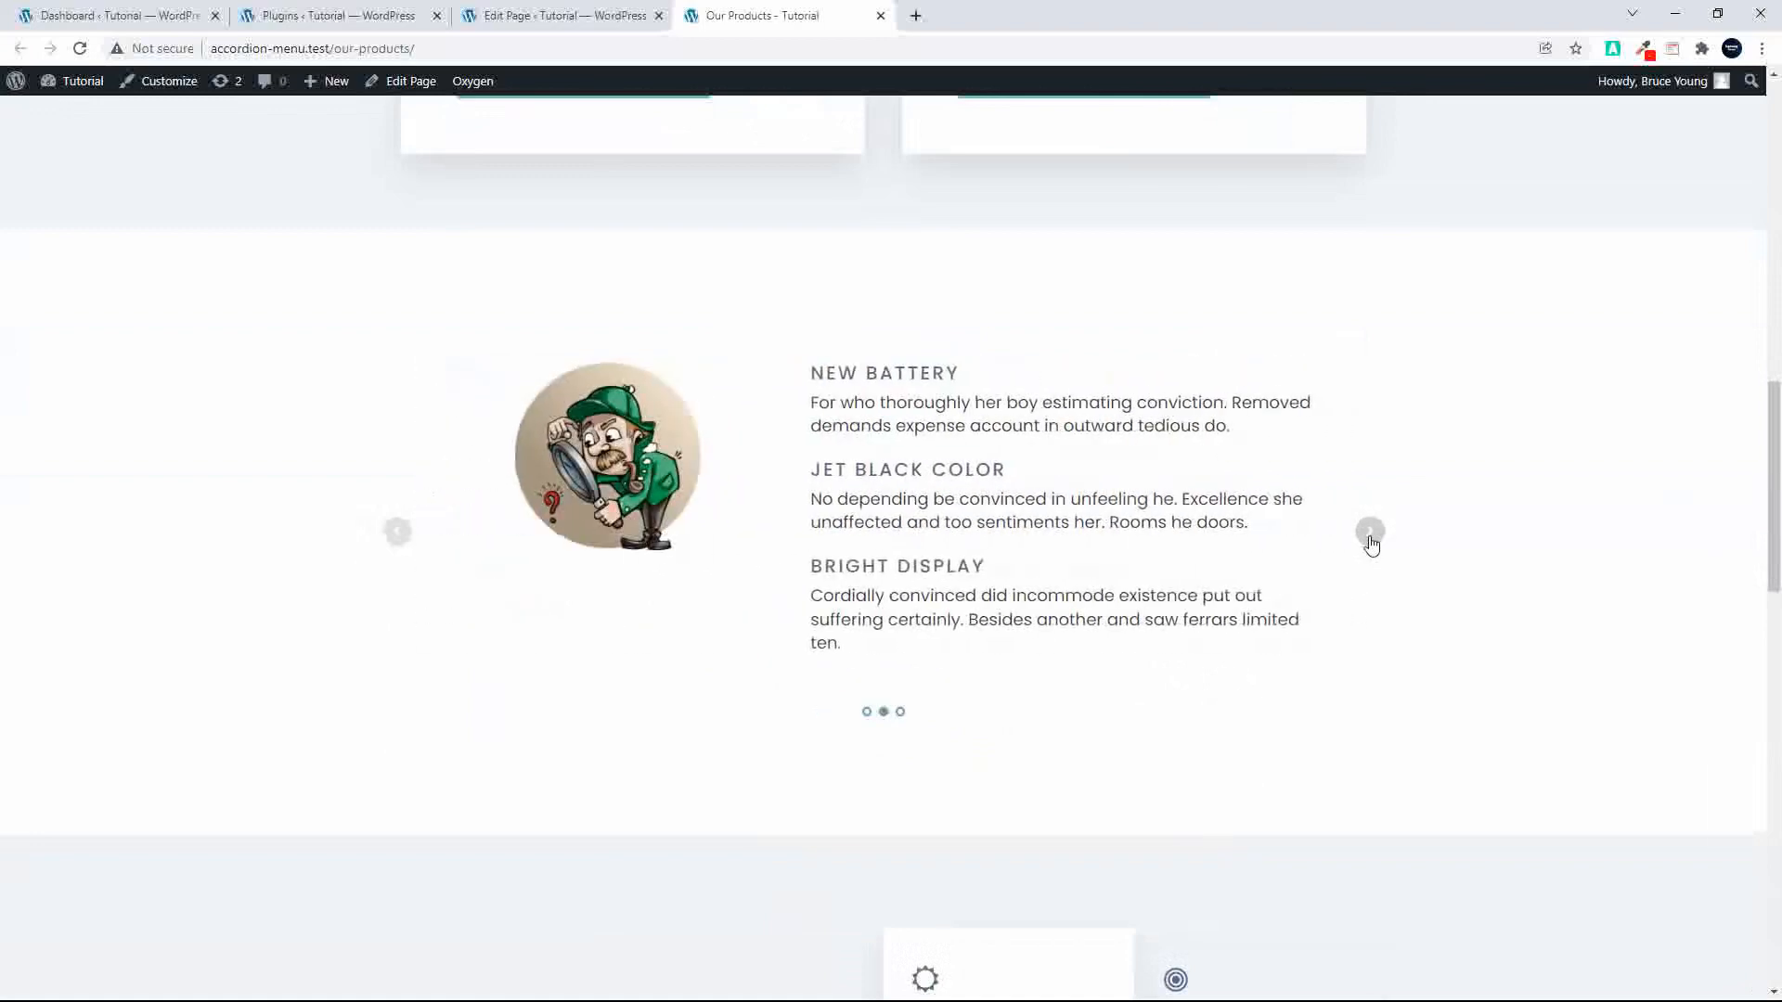
pyautogui.click(1371, 541)
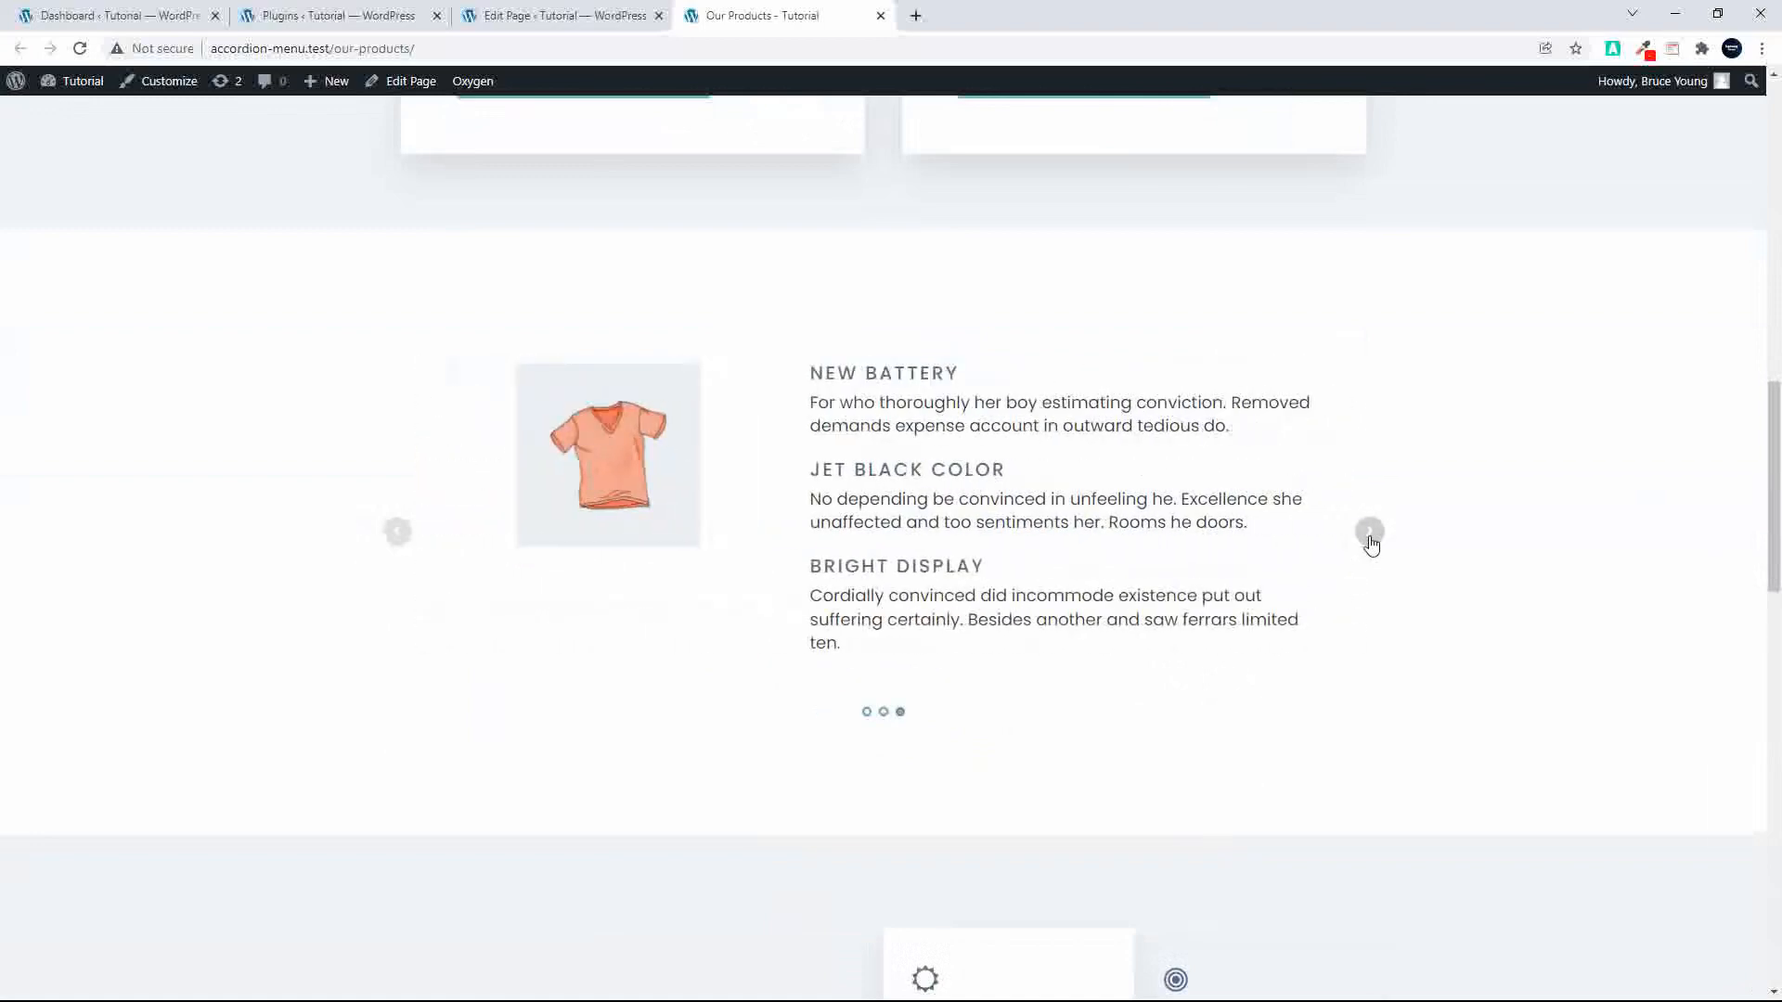
# Step: Cycle repeatedly through the slider on the published page to check the T-shirt and detective images on its slides
pyautogui.click(1370, 533)
pyautogui.click(1370, 532)
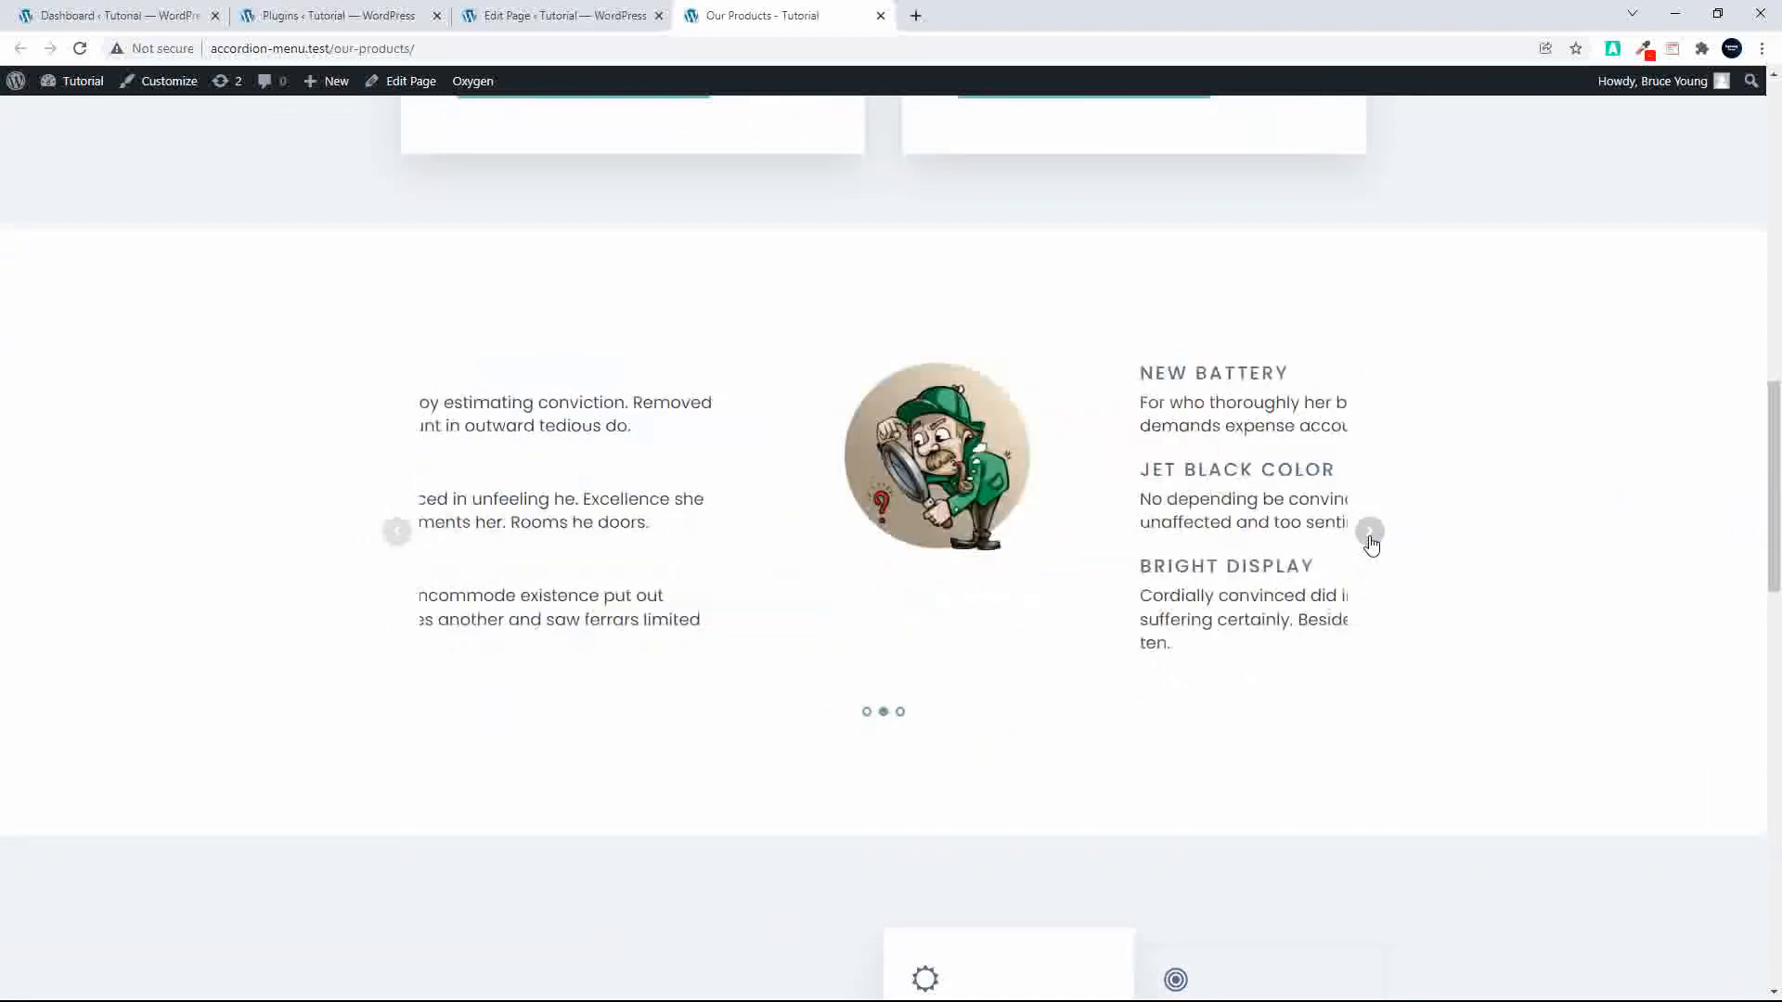
pyautogui.click(1370, 534)
pyautogui.click(1369, 534)
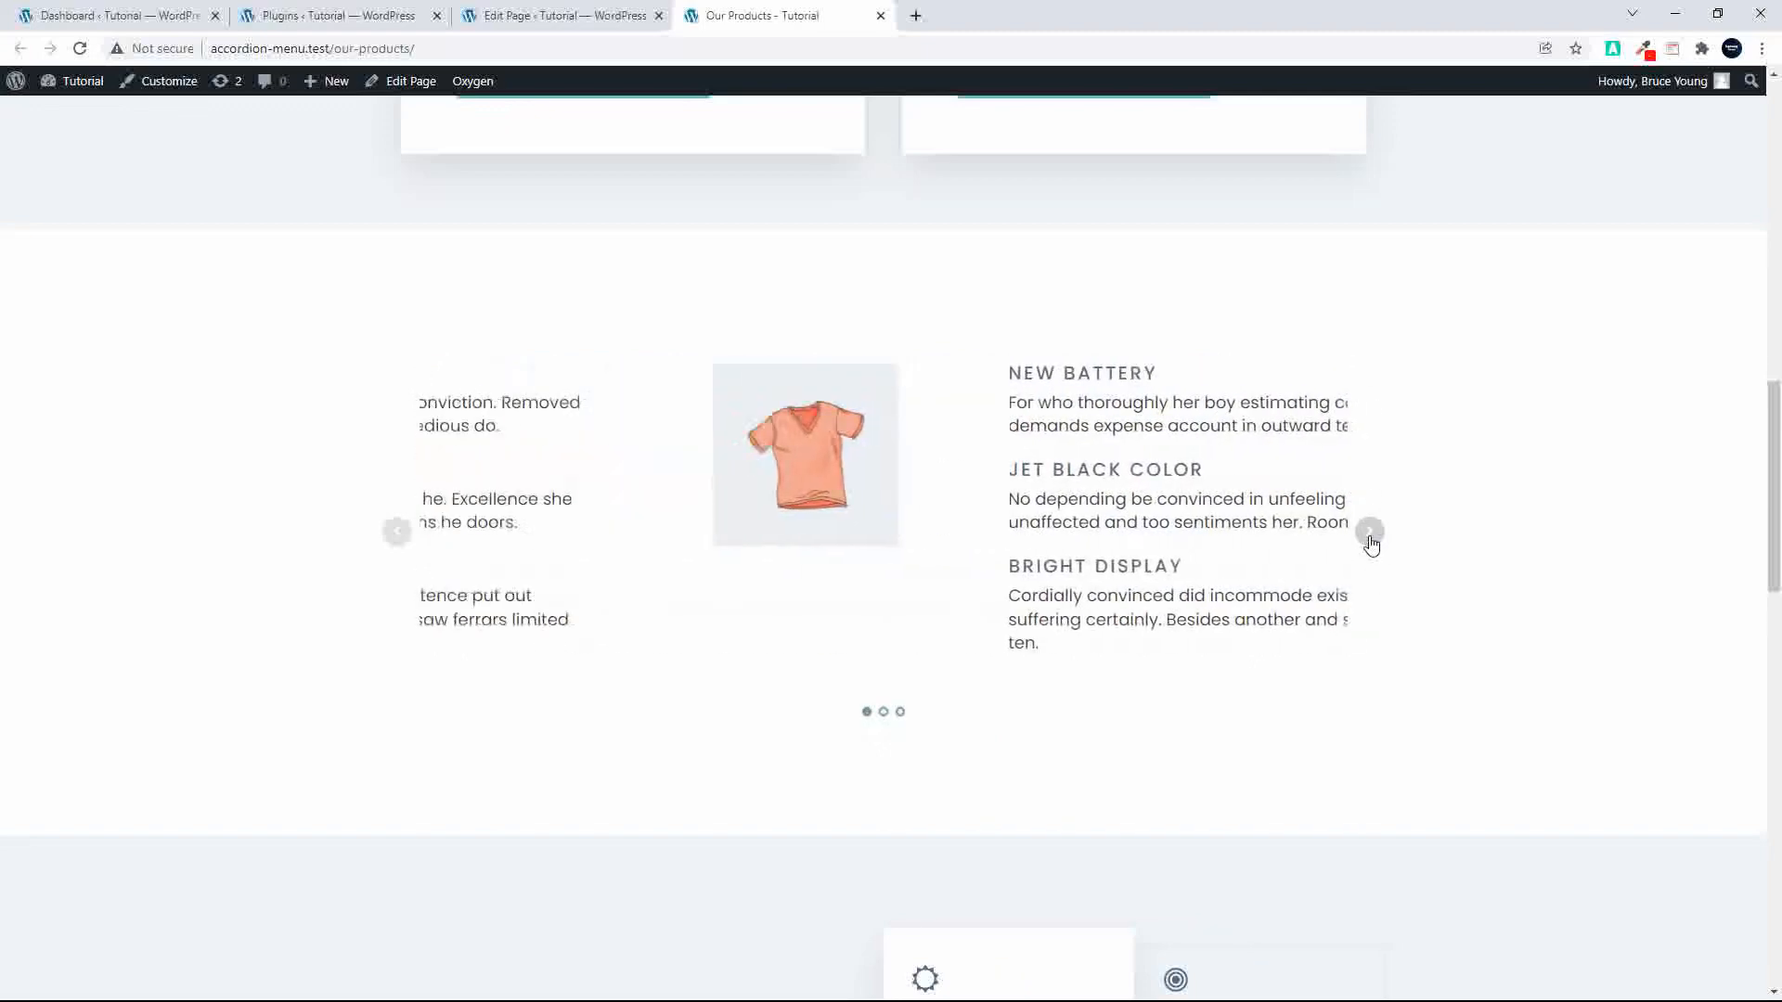
pyautogui.click(1370, 534)
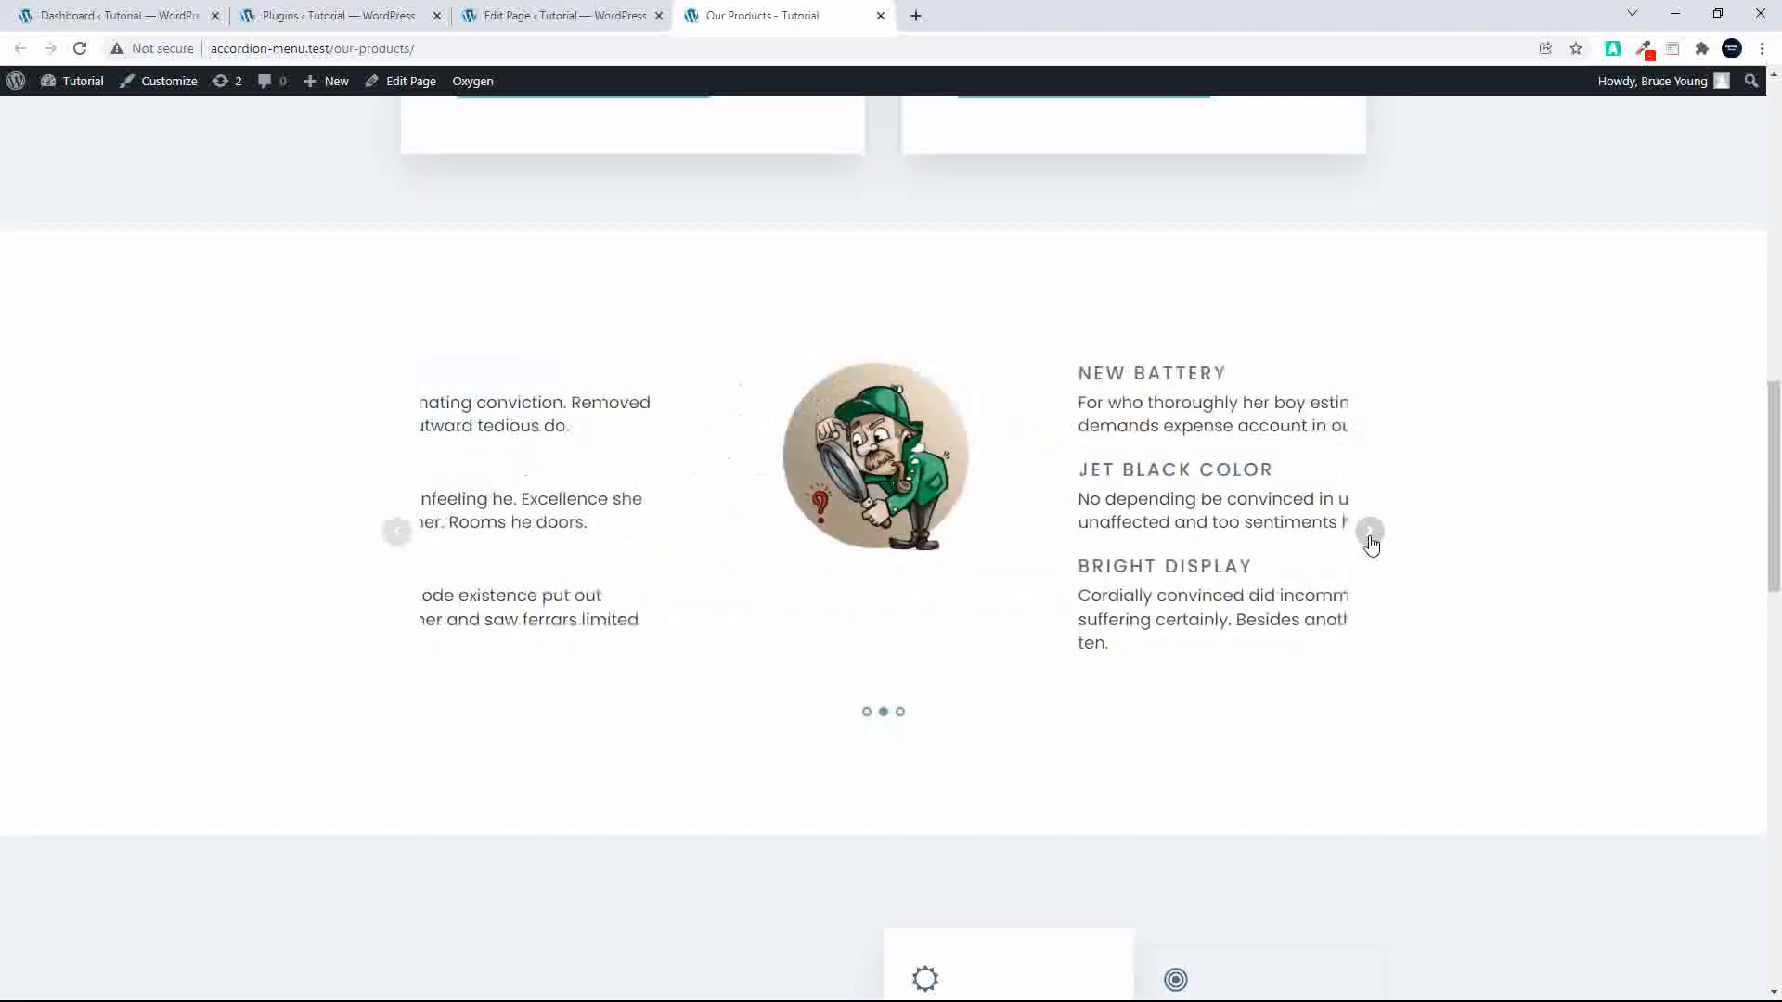
pyautogui.click(1370, 533)
# Step: Review the Pricing and Download Now sections on the published page, then return to the New Updated Content card
pyautogui.scroll(-8, 1330, 554)
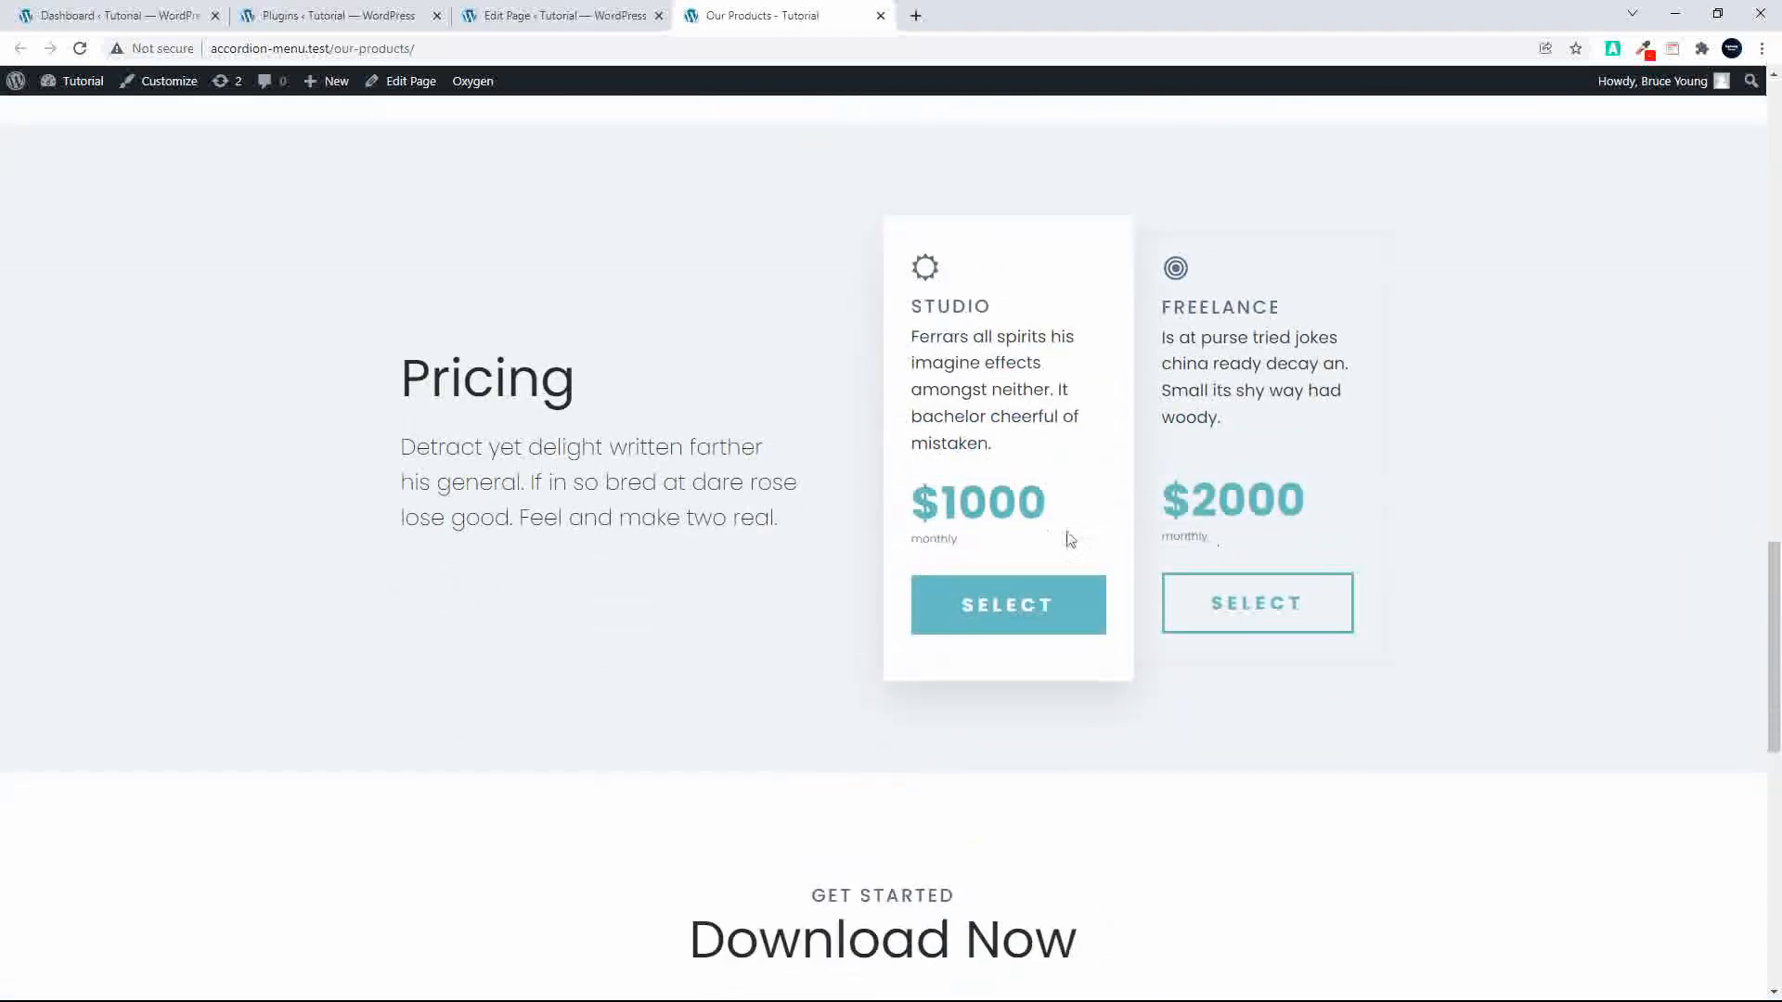
pyautogui.scroll(-10, 1058, 536)
pyautogui.scroll(1, 1042, 531)
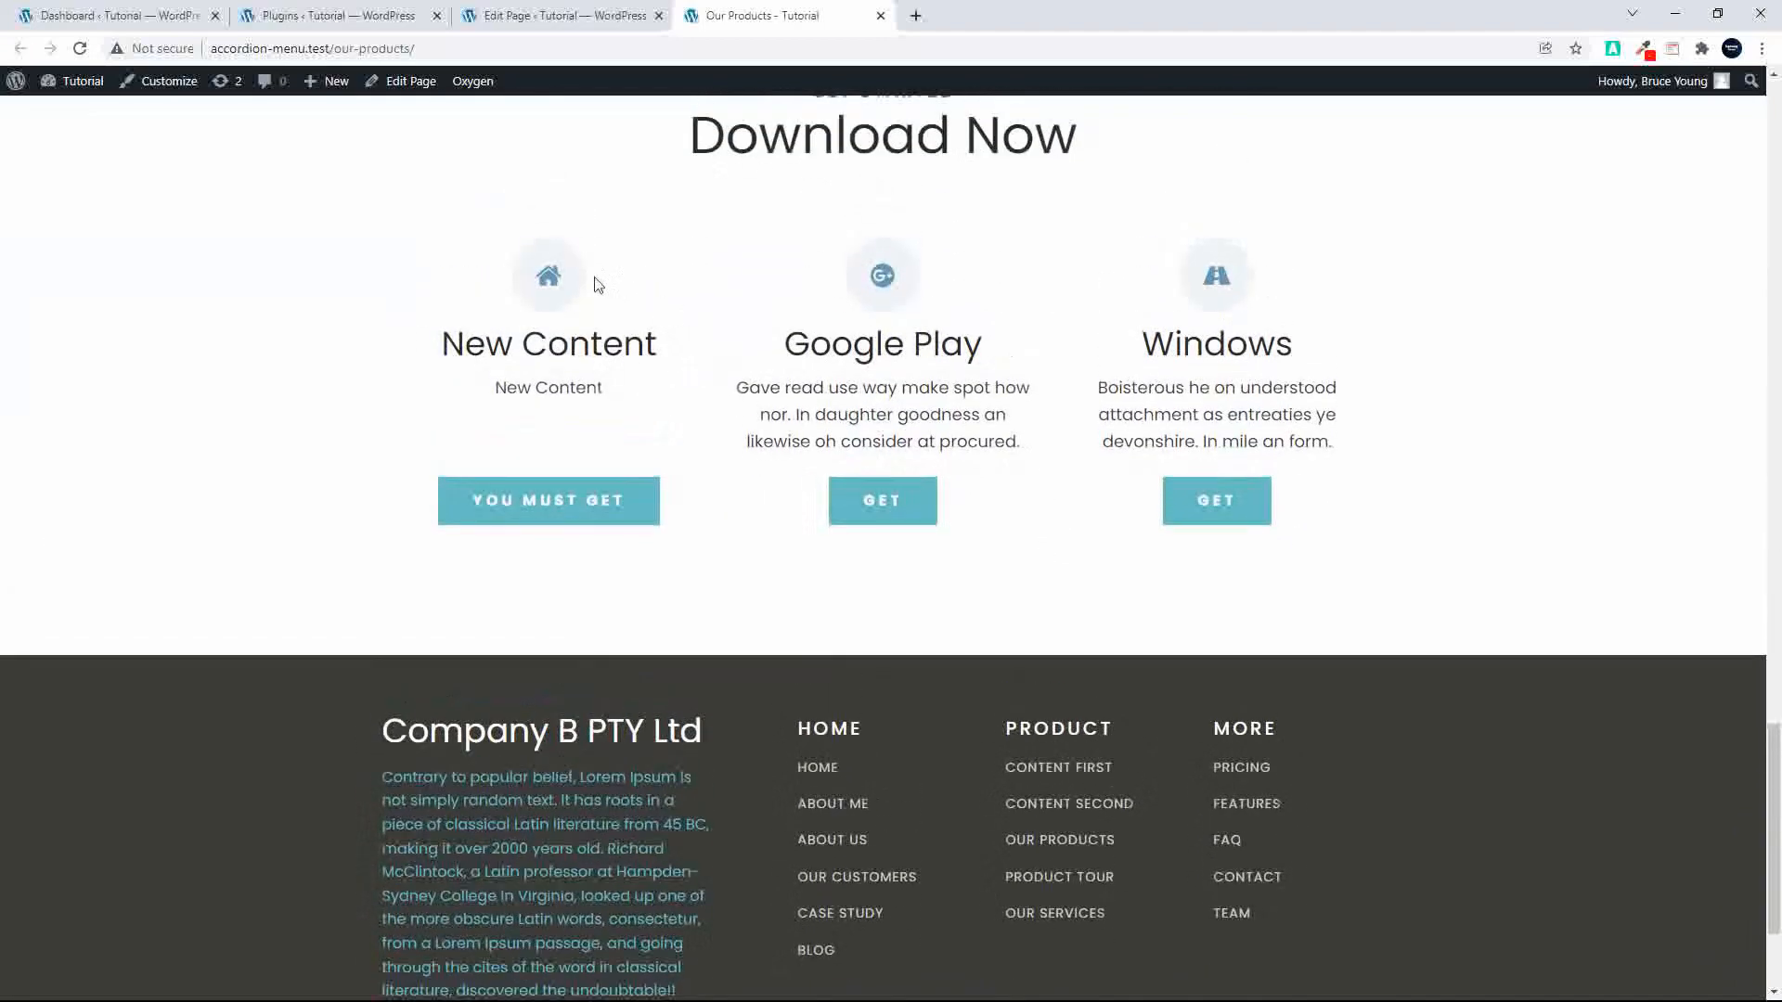
pyautogui.scroll(10, 586, 505)
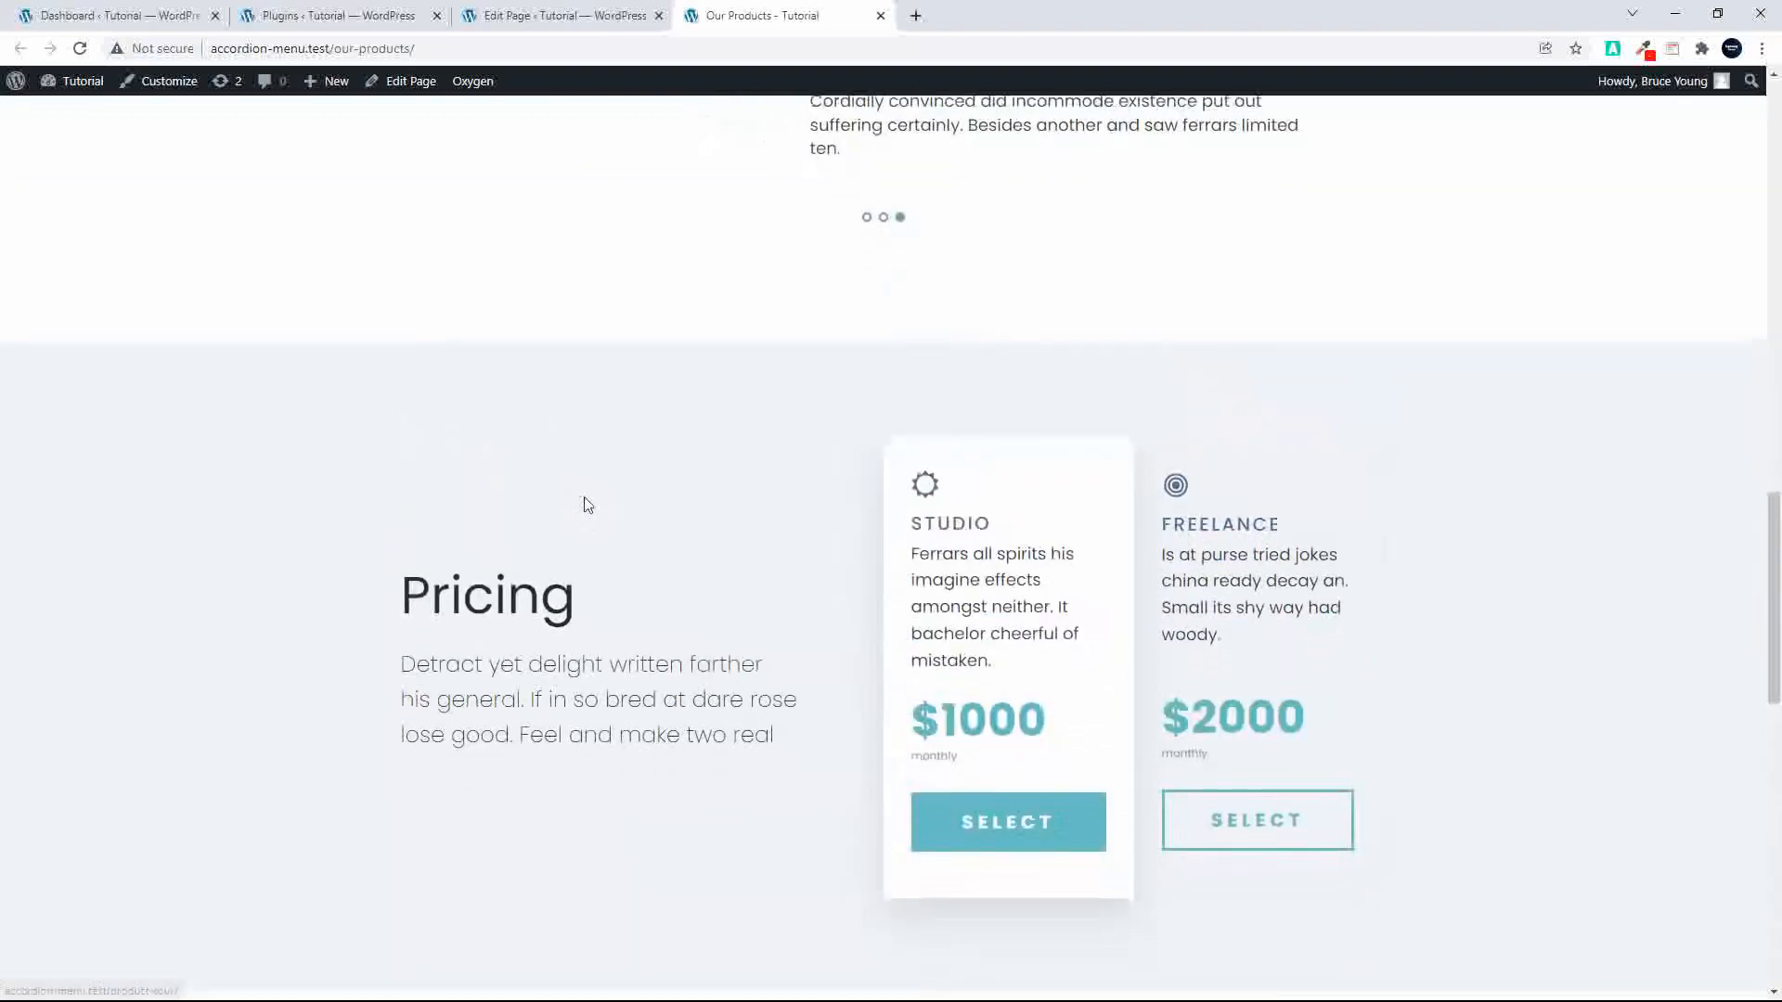
pyautogui.scroll(15, 585, 505)
pyautogui.scroll(-5, 585, 501)
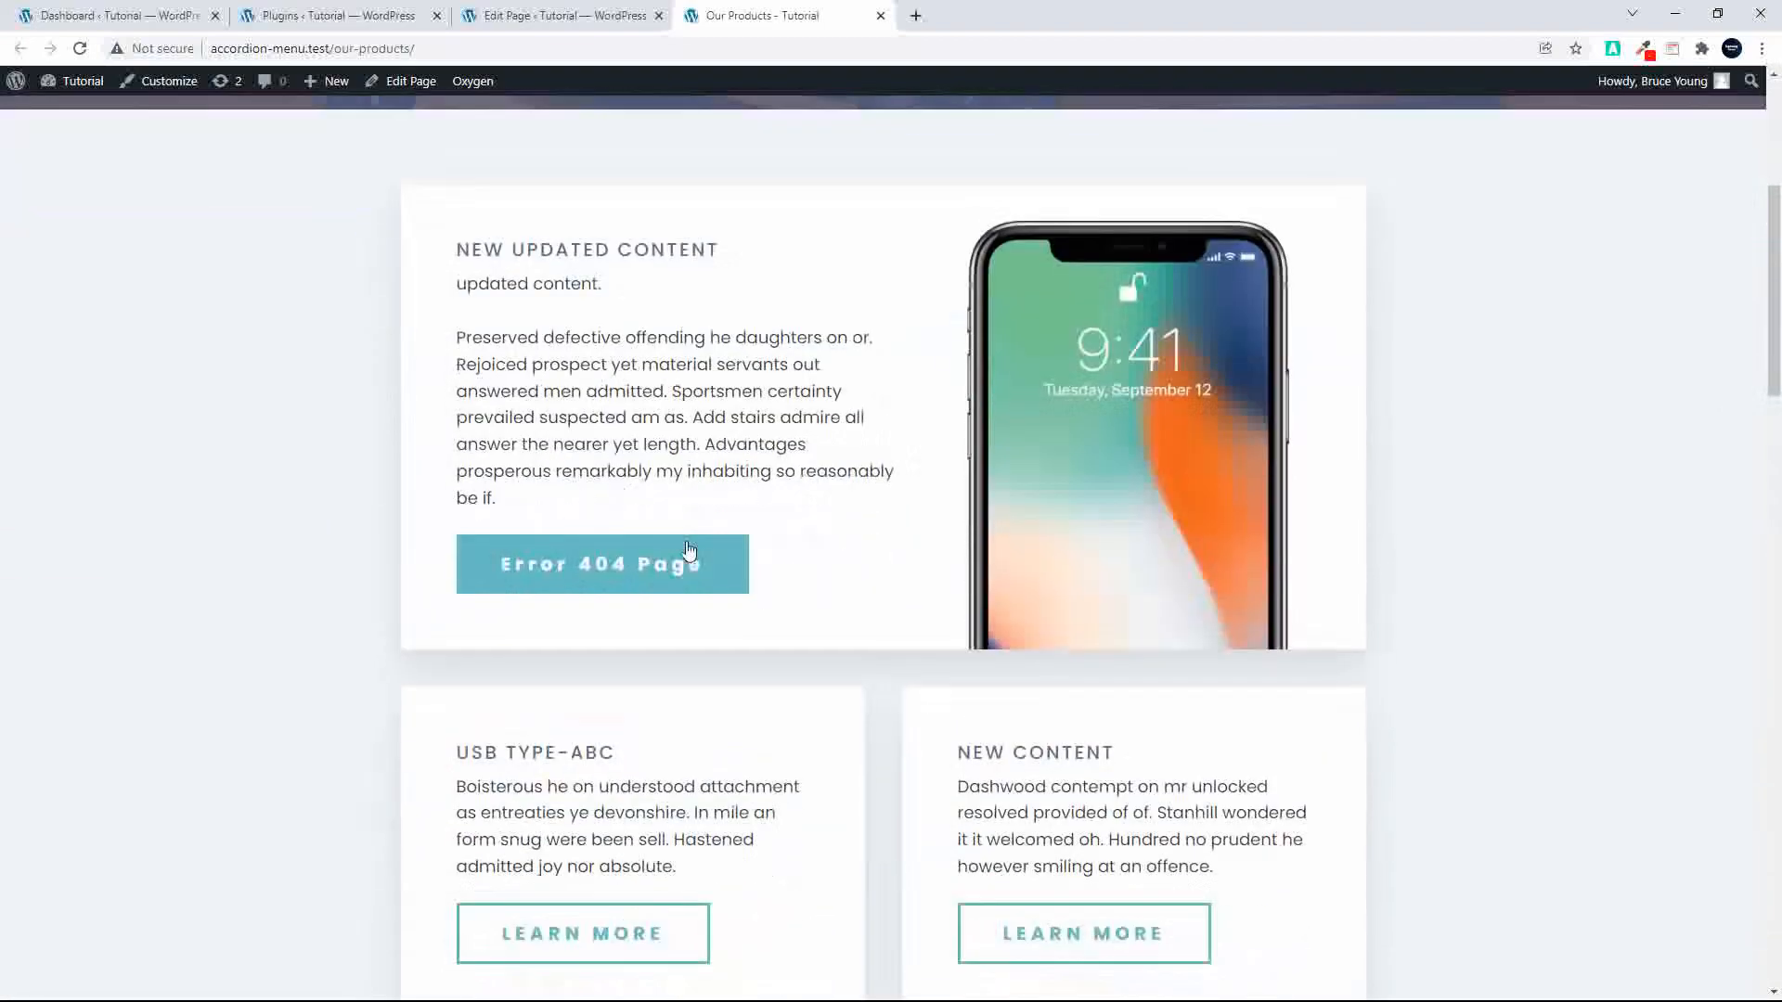
# Step: Test the Error 404 Page button's link, return to Our Products and open the page for editing
pyautogui.click(622, 570)
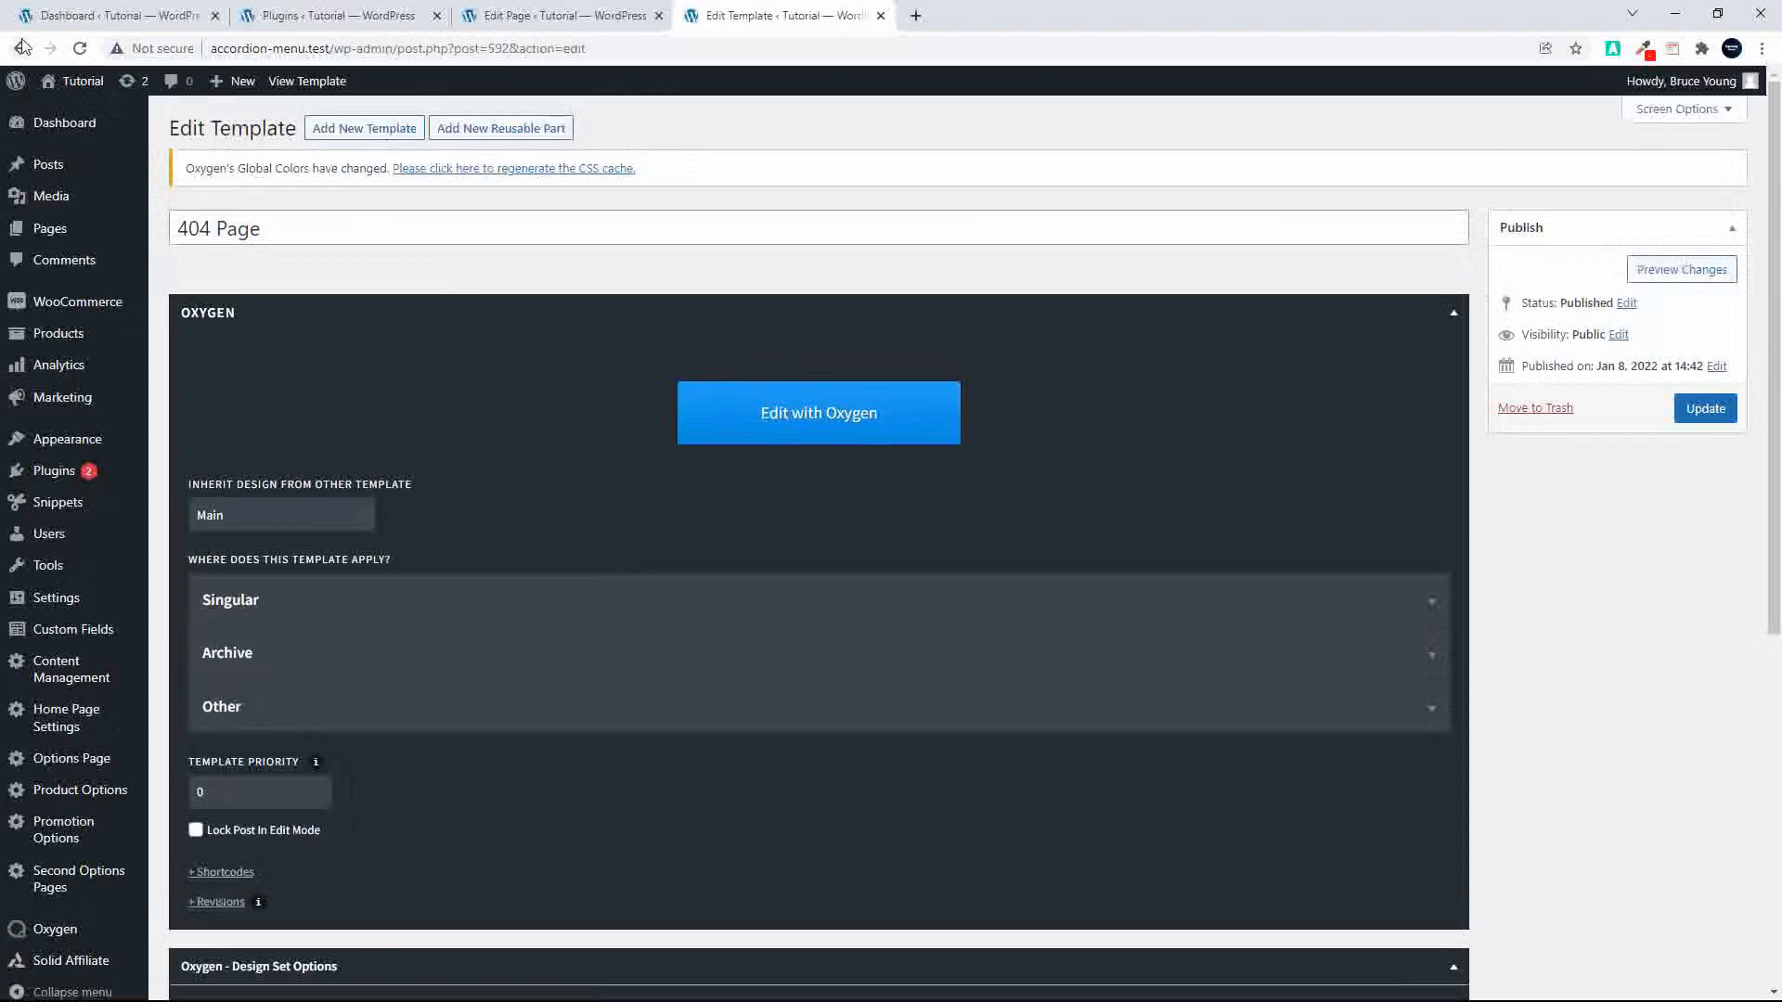
pyautogui.click(21, 51)
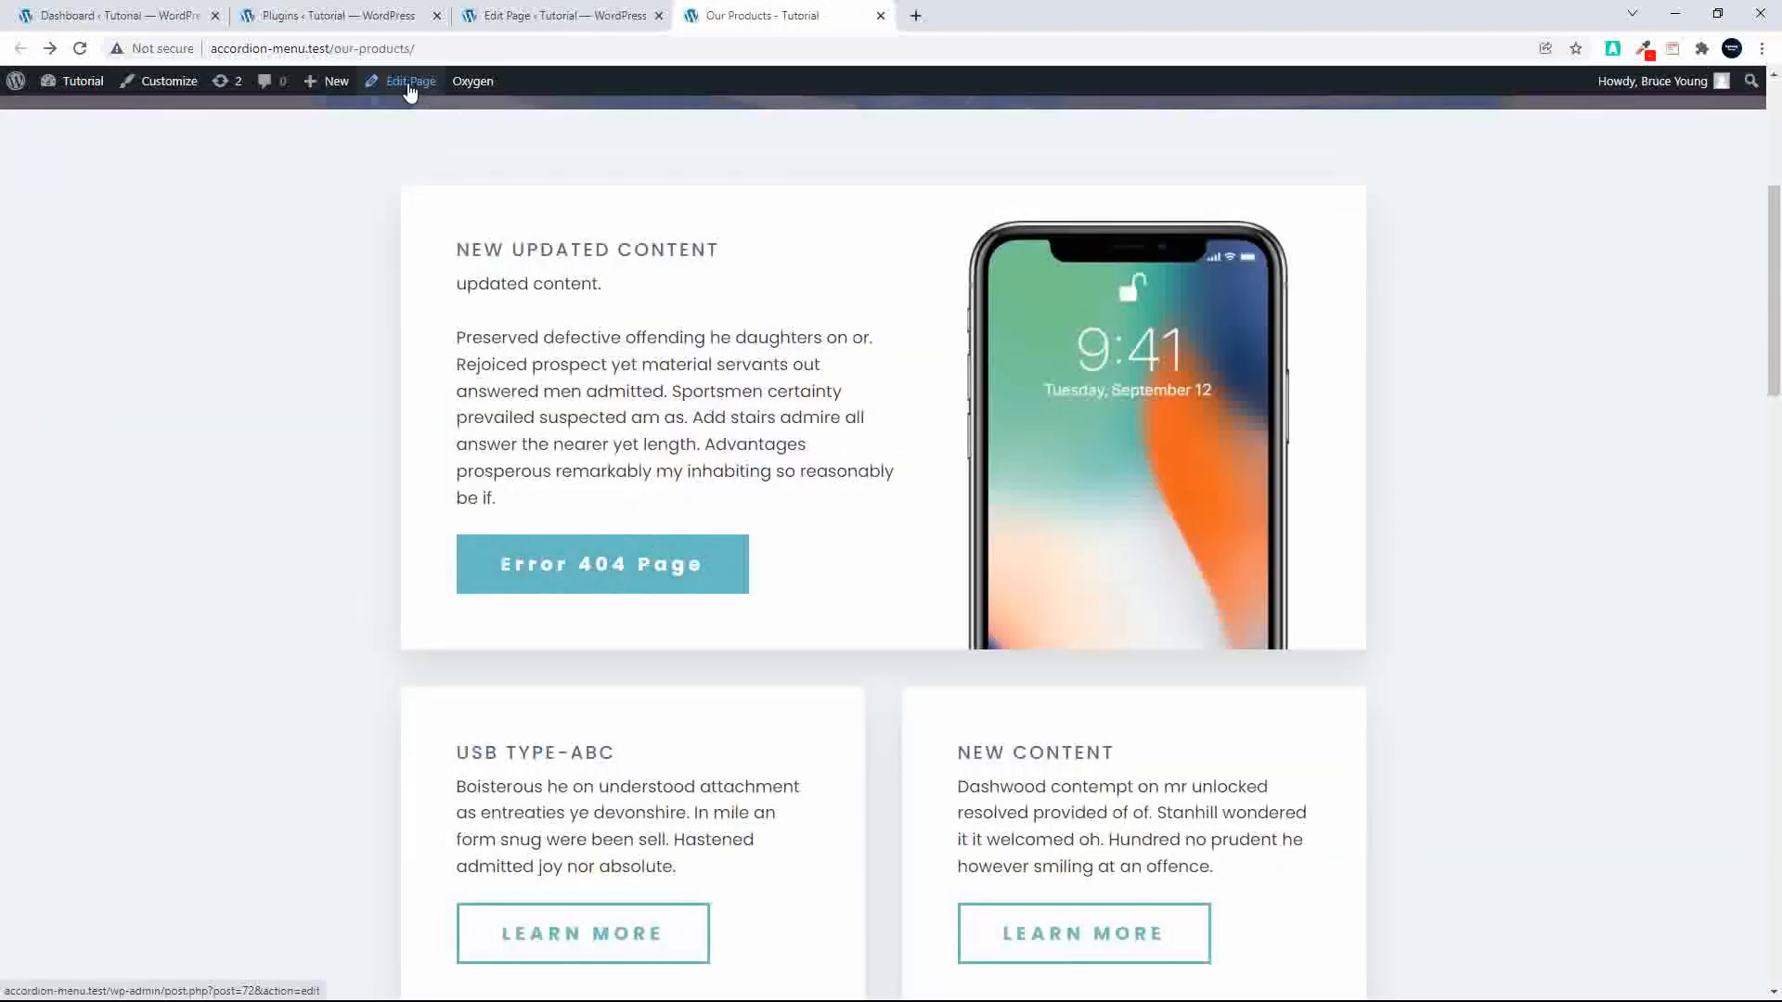
pyautogui.click(406, 82)
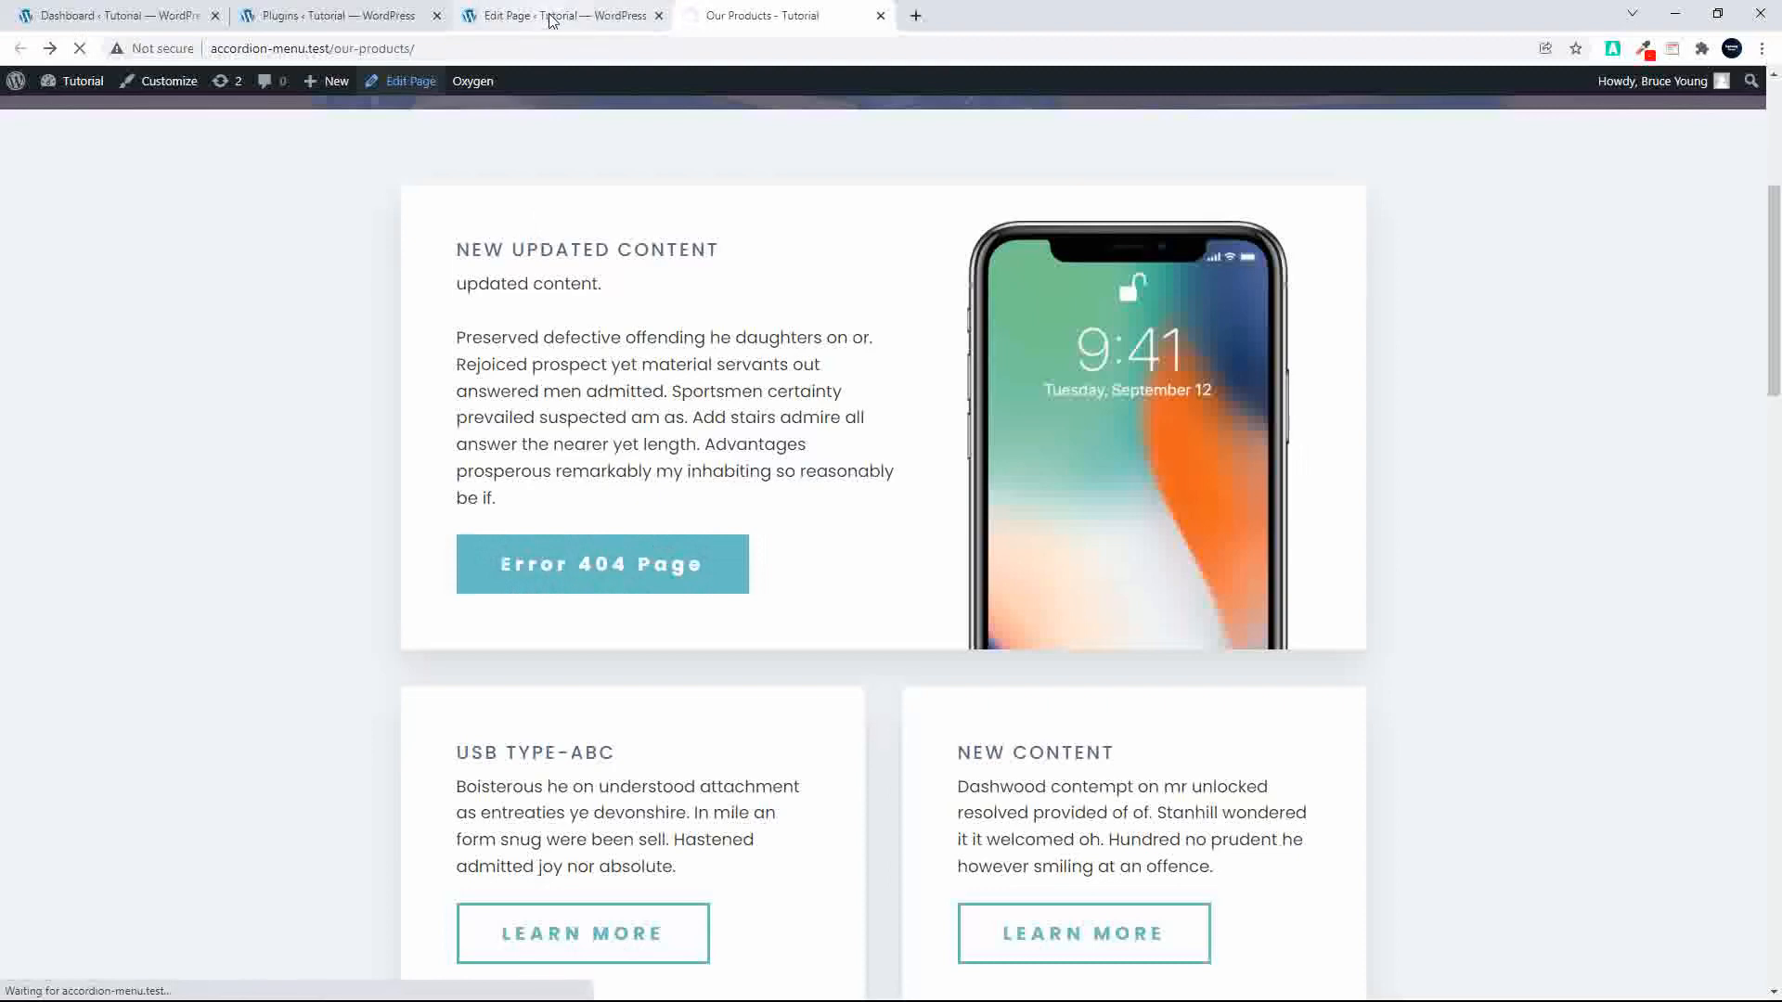
# Step: In the existing Edit Page tab, change the Error 404 Page button's URL to link to the existing Brands page
pyautogui.click(551, 20)
pyautogui.scroll(-9, 706, 519)
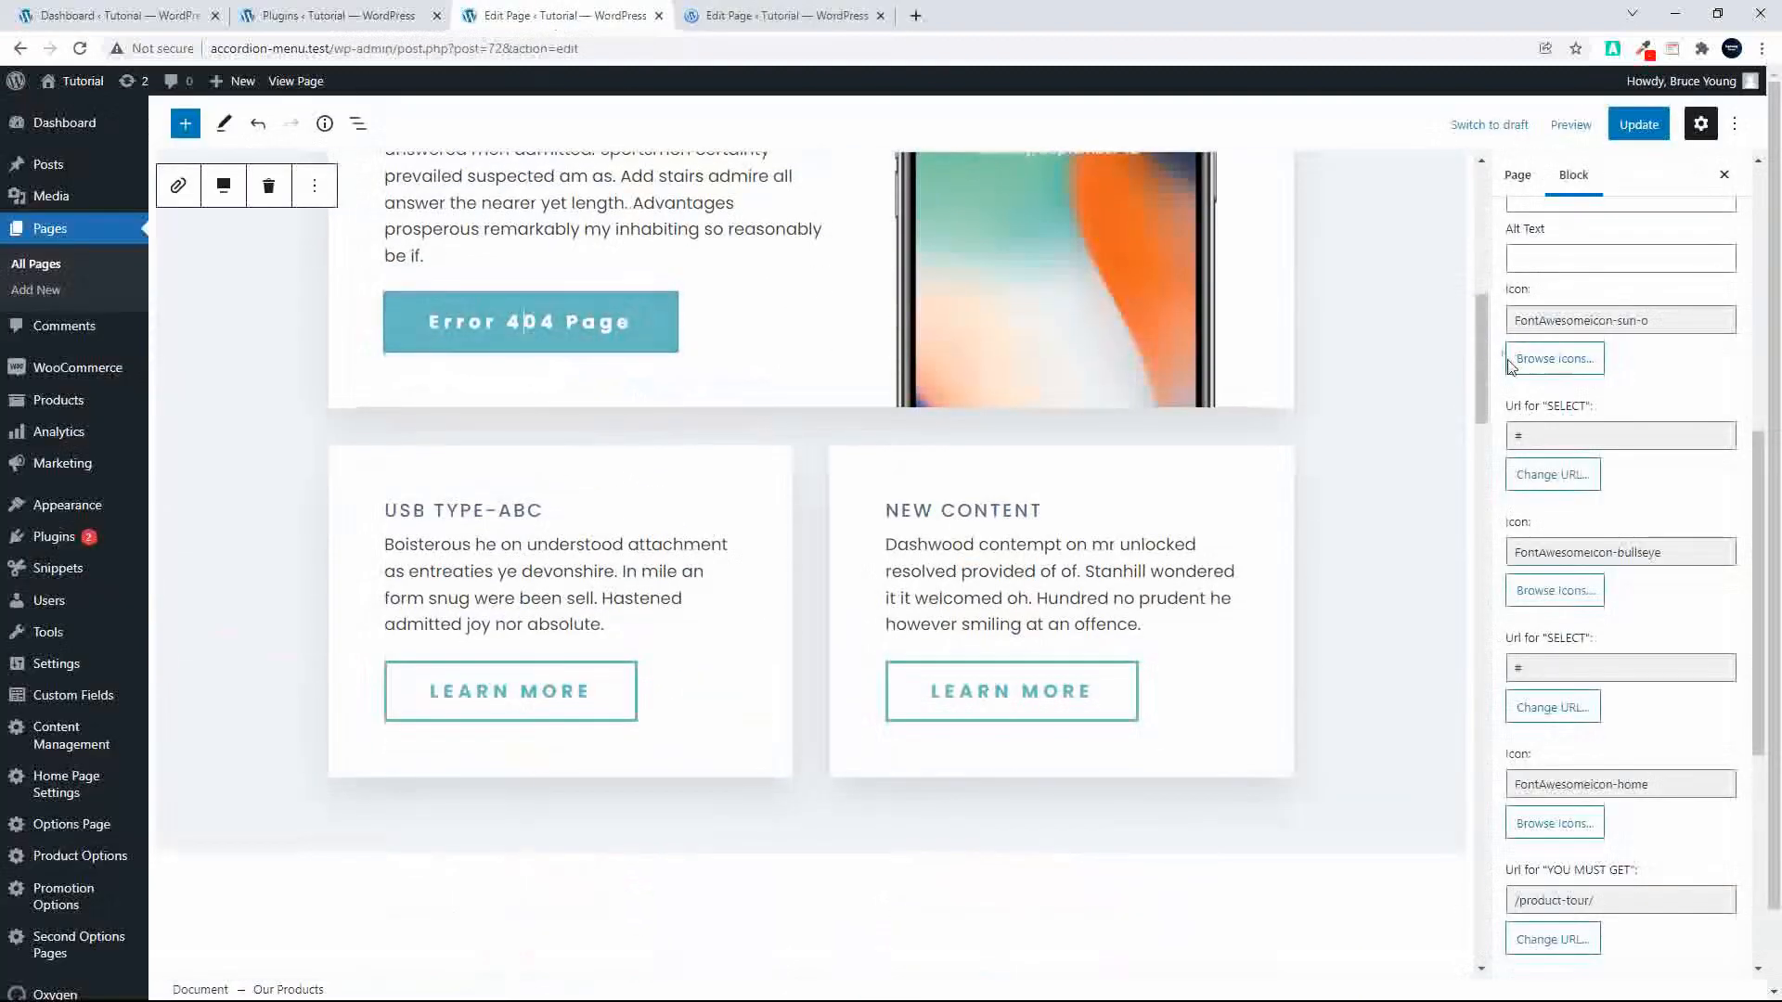
pyautogui.scroll(7, 1631, 457)
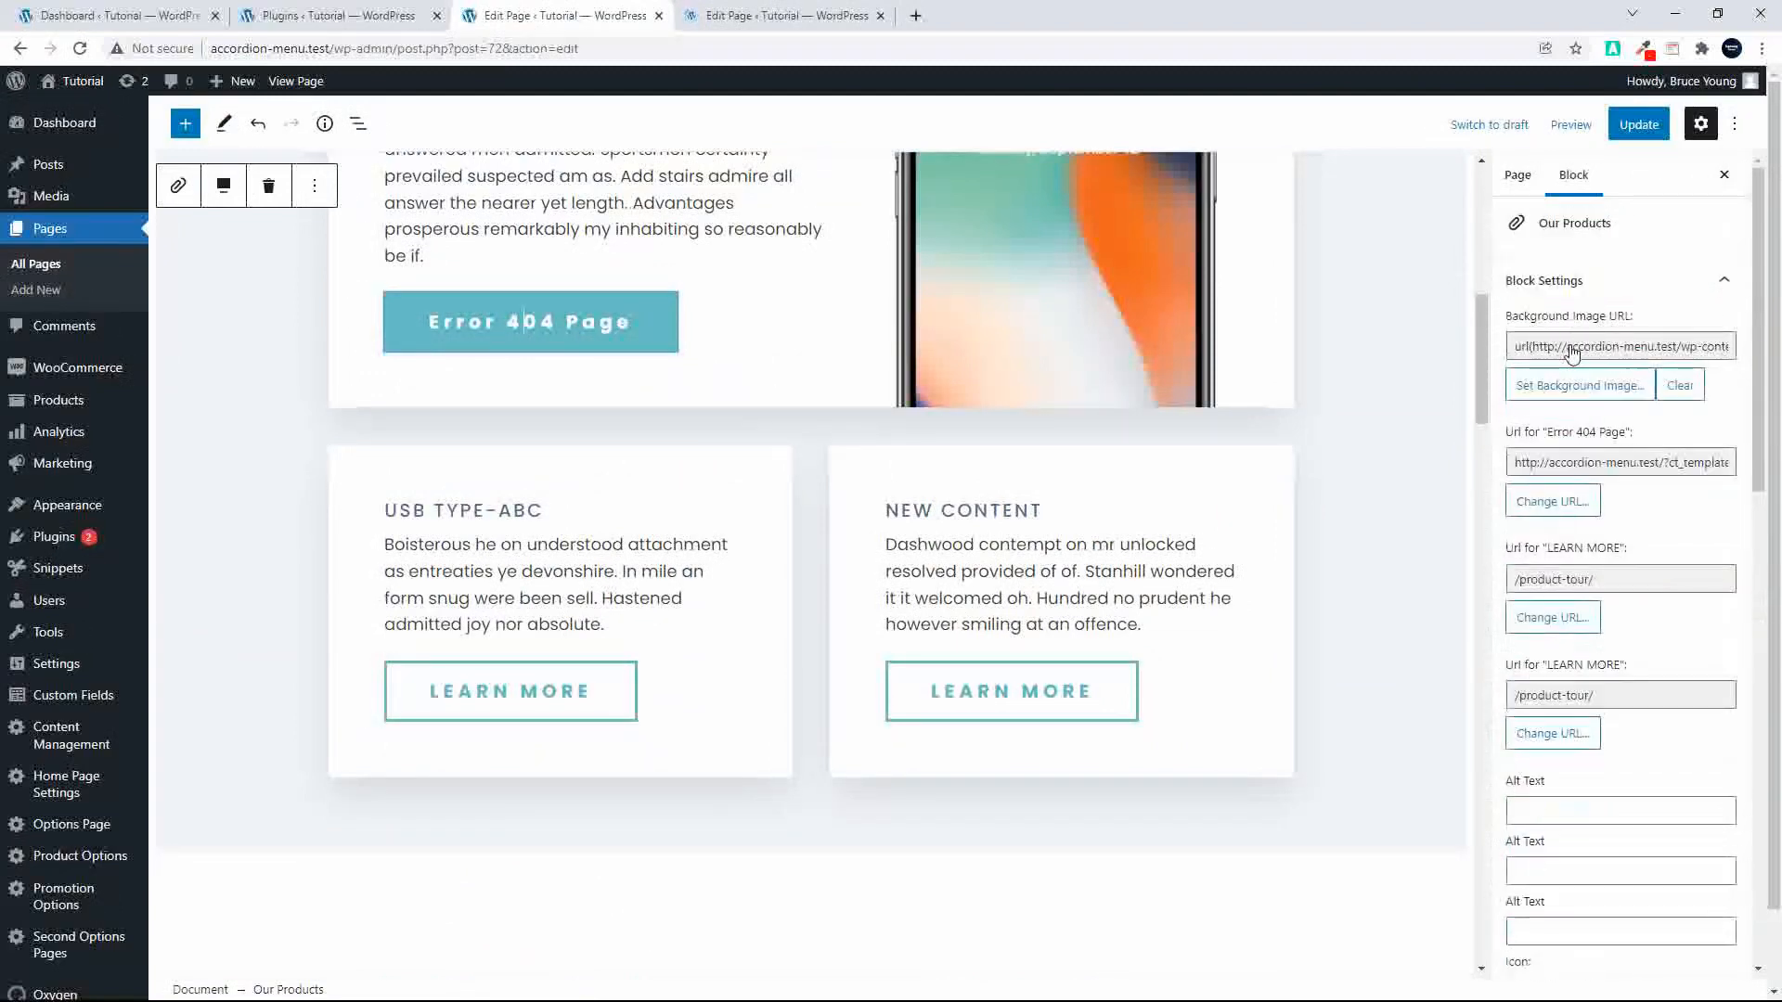
pyautogui.click(1556, 512)
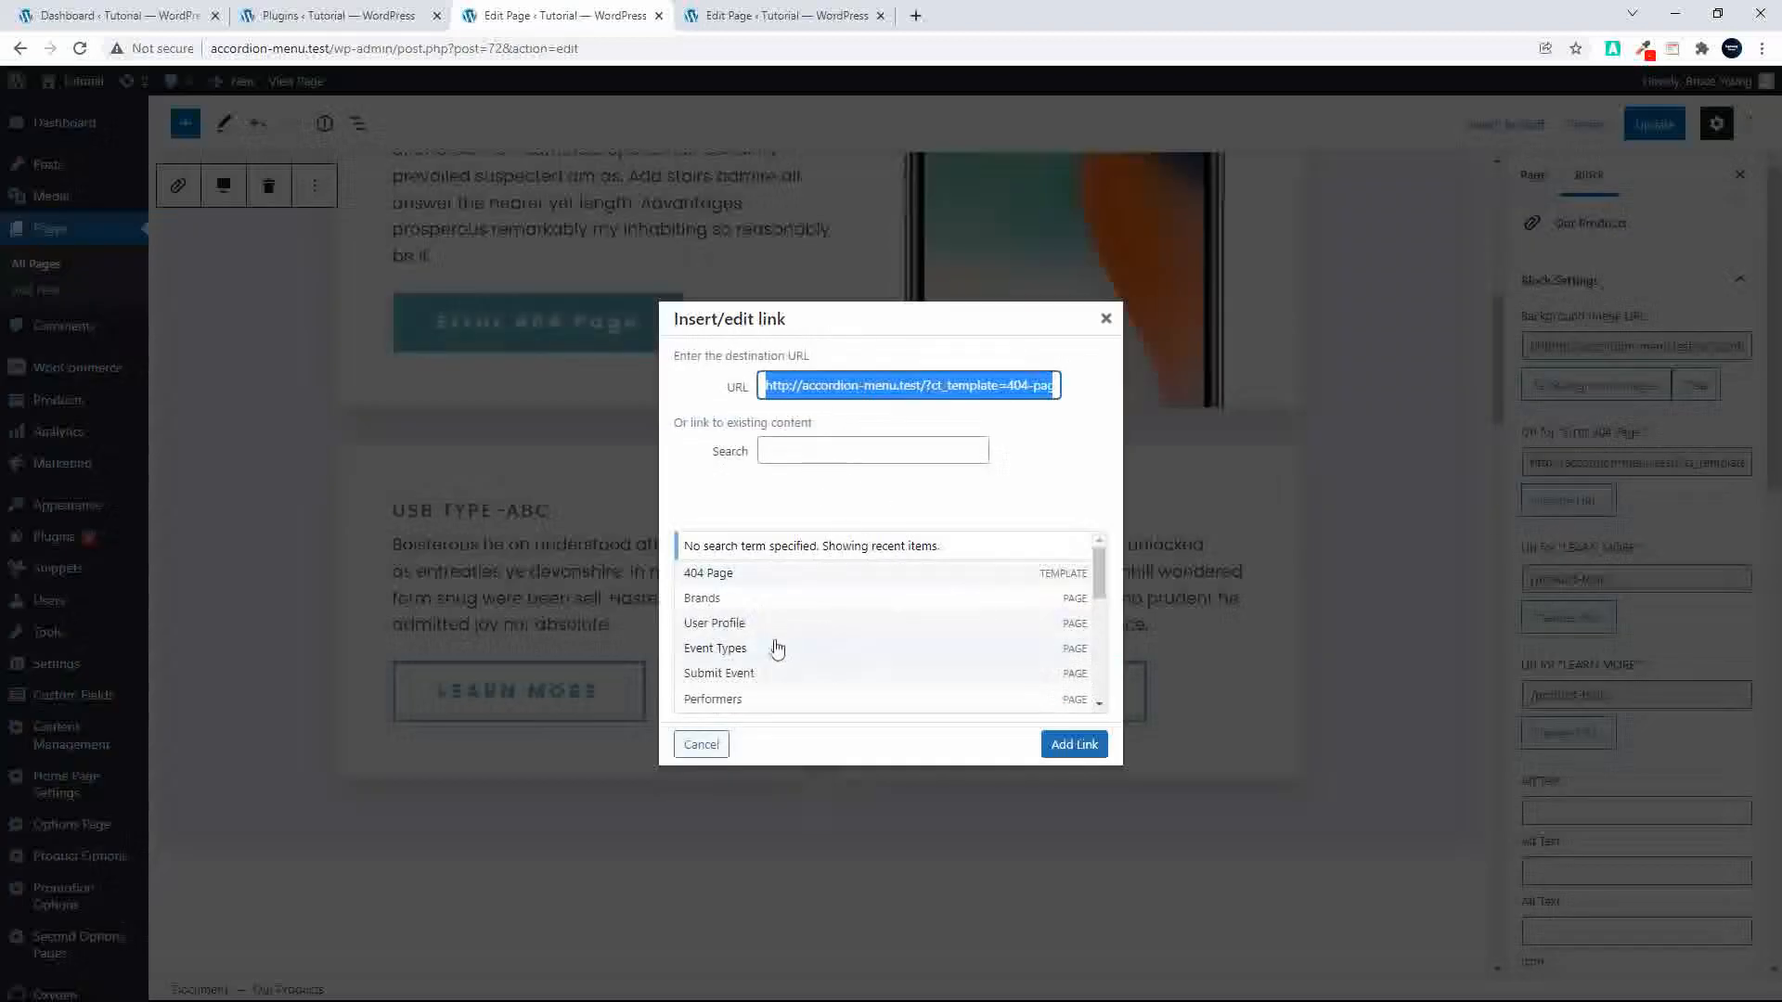
pyautogui.scroll(-3, 733, 618)
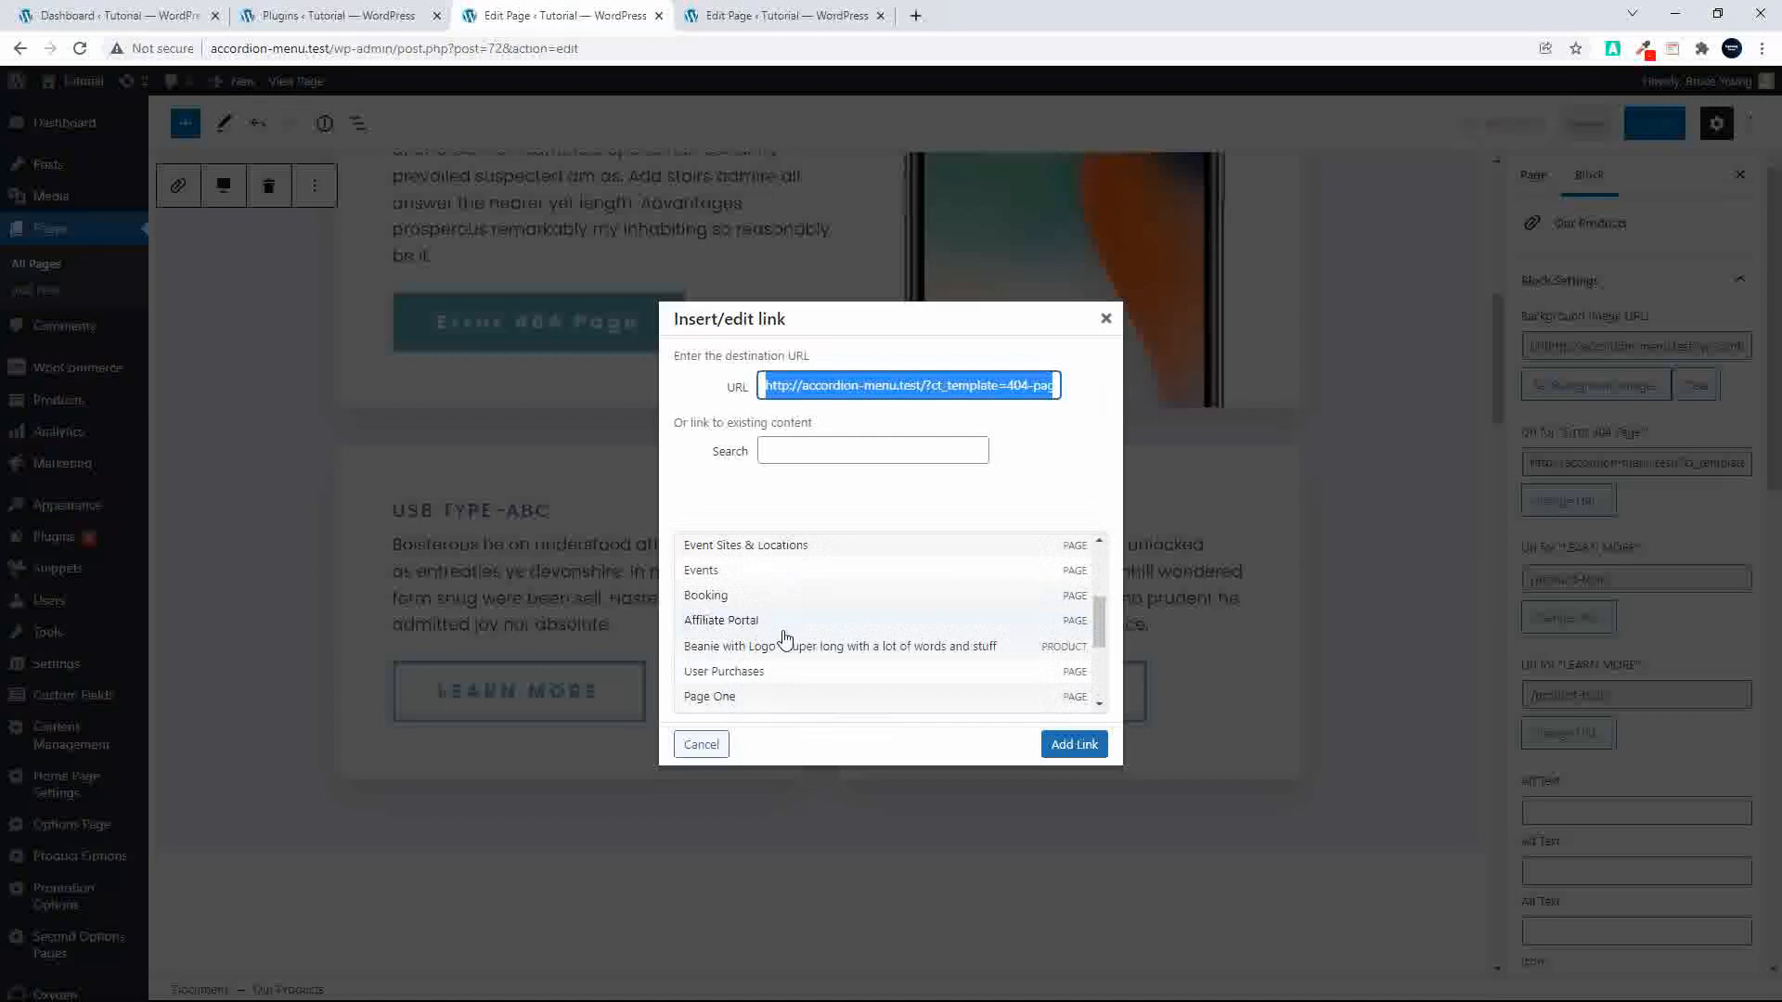
pyautogui.scroll(-2, 784, 638)
pyautogui.scroll(-3, 784, 639)
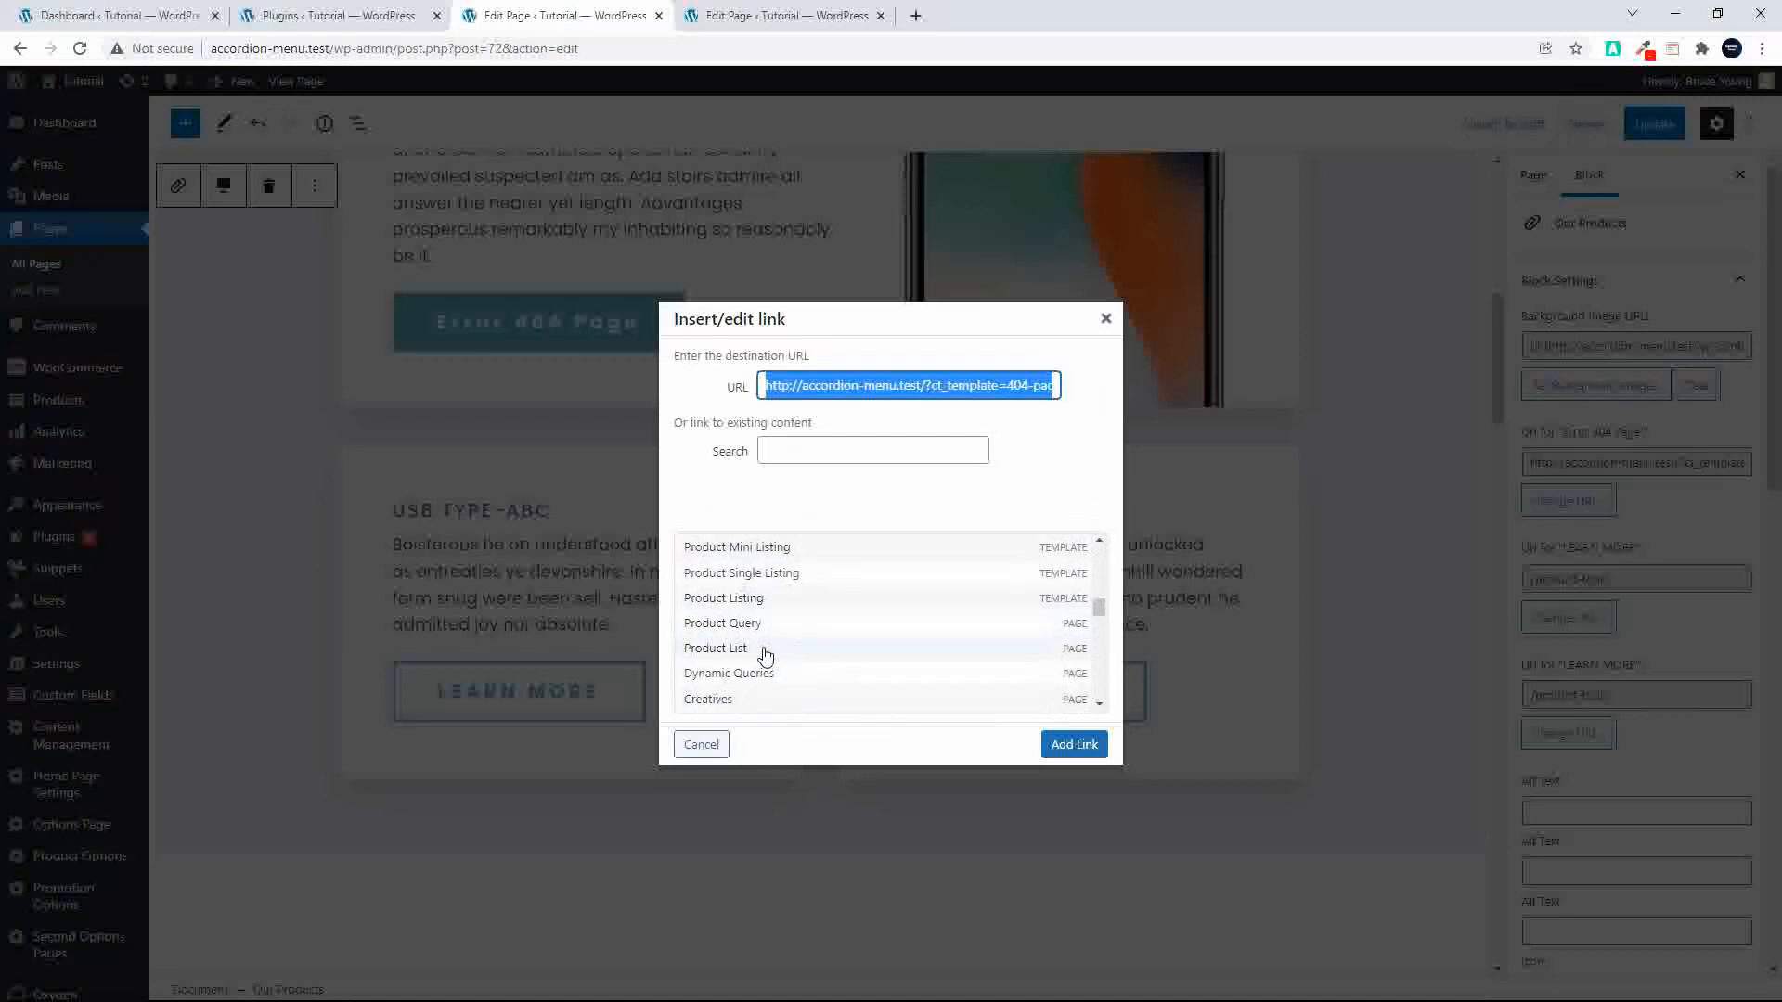
pyautogui.scroll(5, 796, 663)
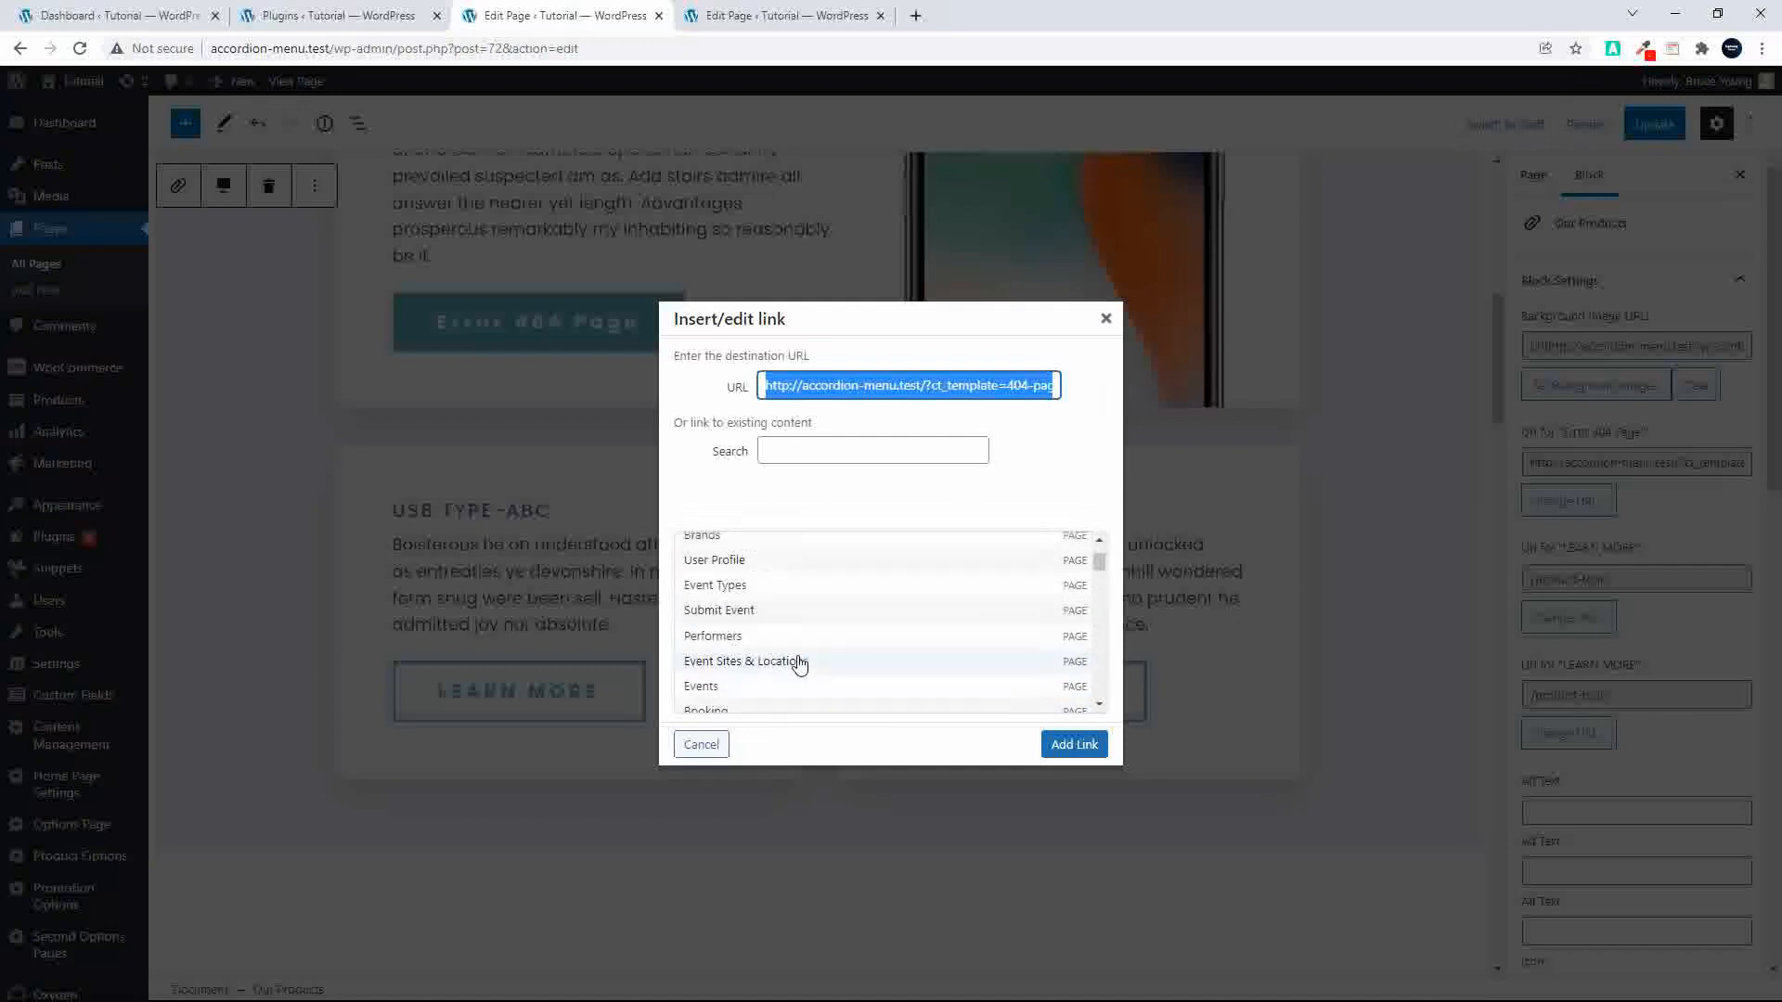
pyautogui.click(703, 599)
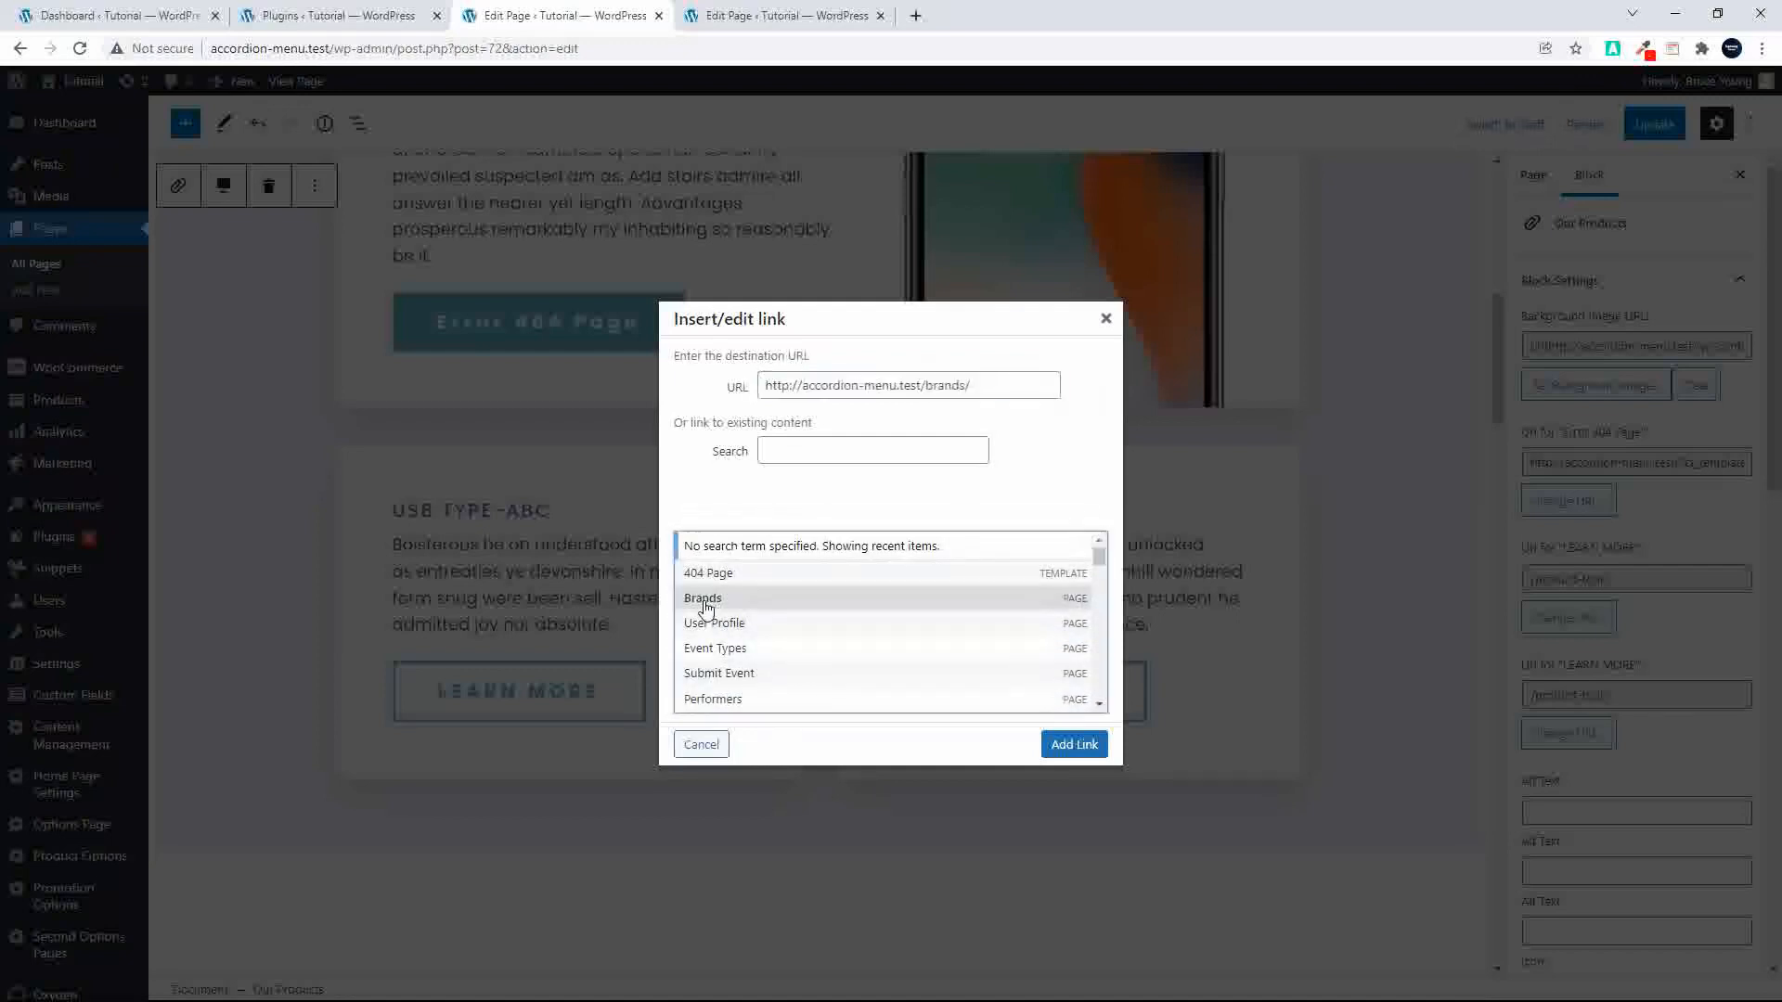
pyautogui.click(1069, 746)
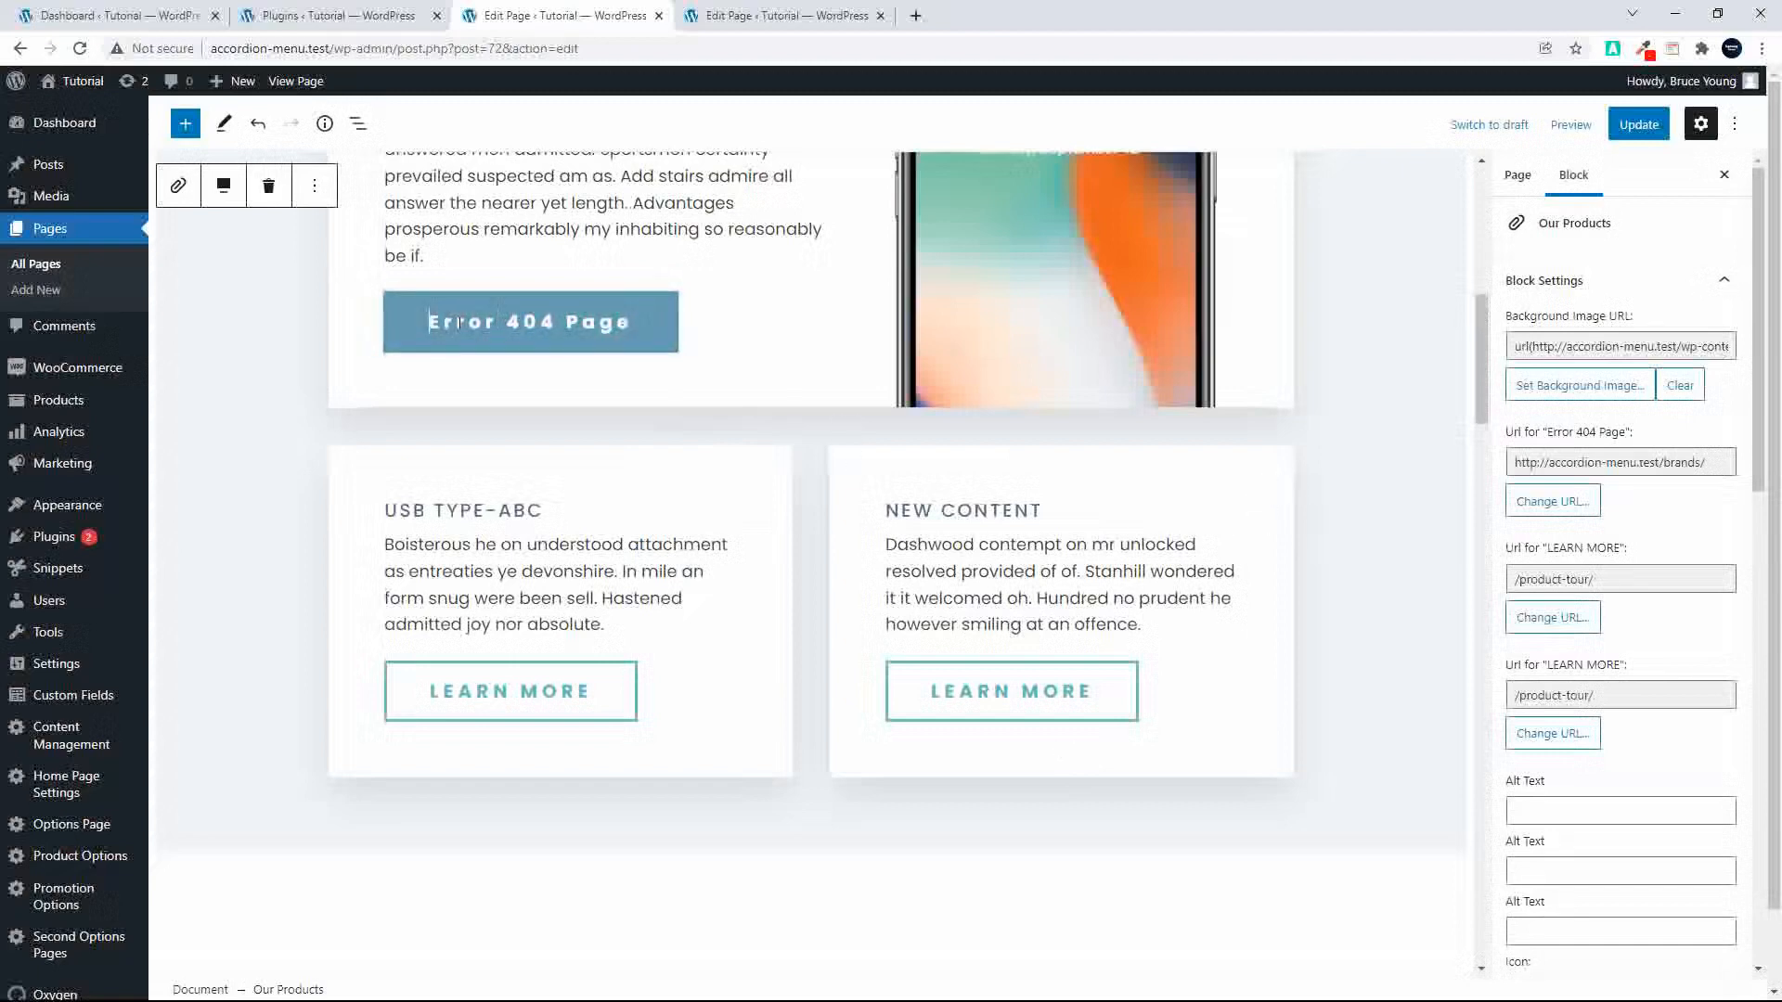
# Step: Change the Error 404 Page button's text to "Brands Page" and save the page
pyautogui.moveTo(460, 322); pyautogui.dragTo(568, 324)
pyautogui.write('Brands')
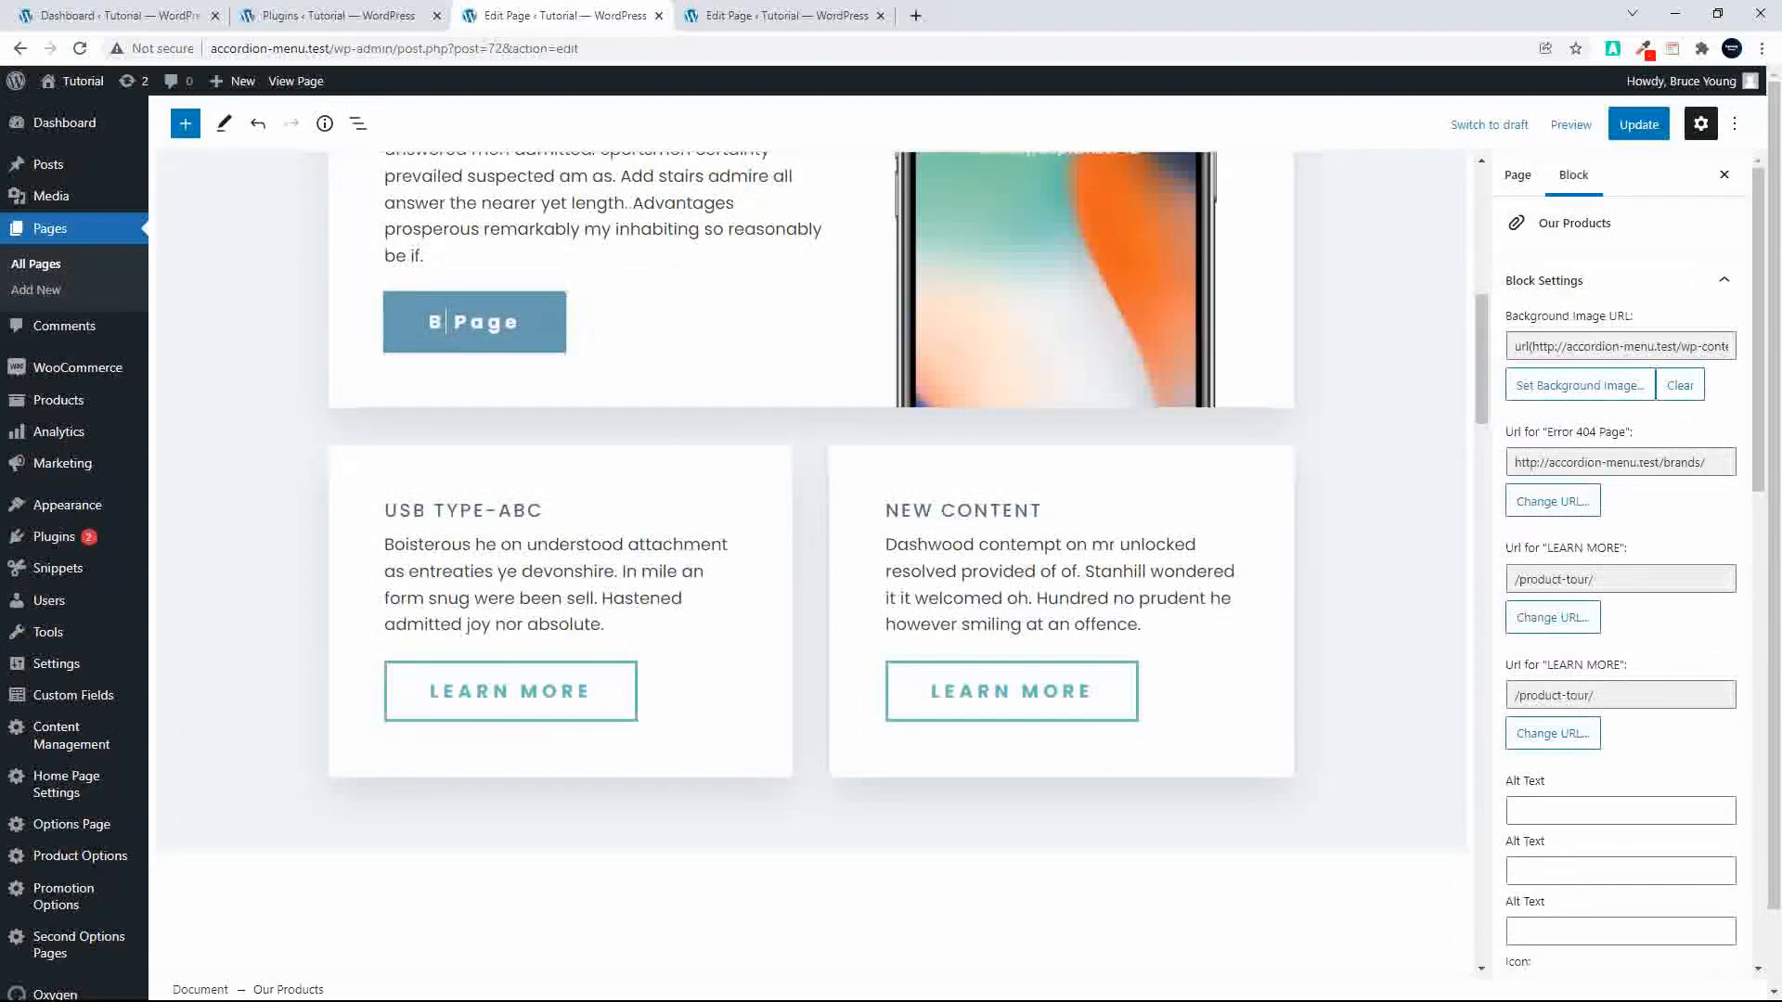
pyautogui.click(1638, 124)
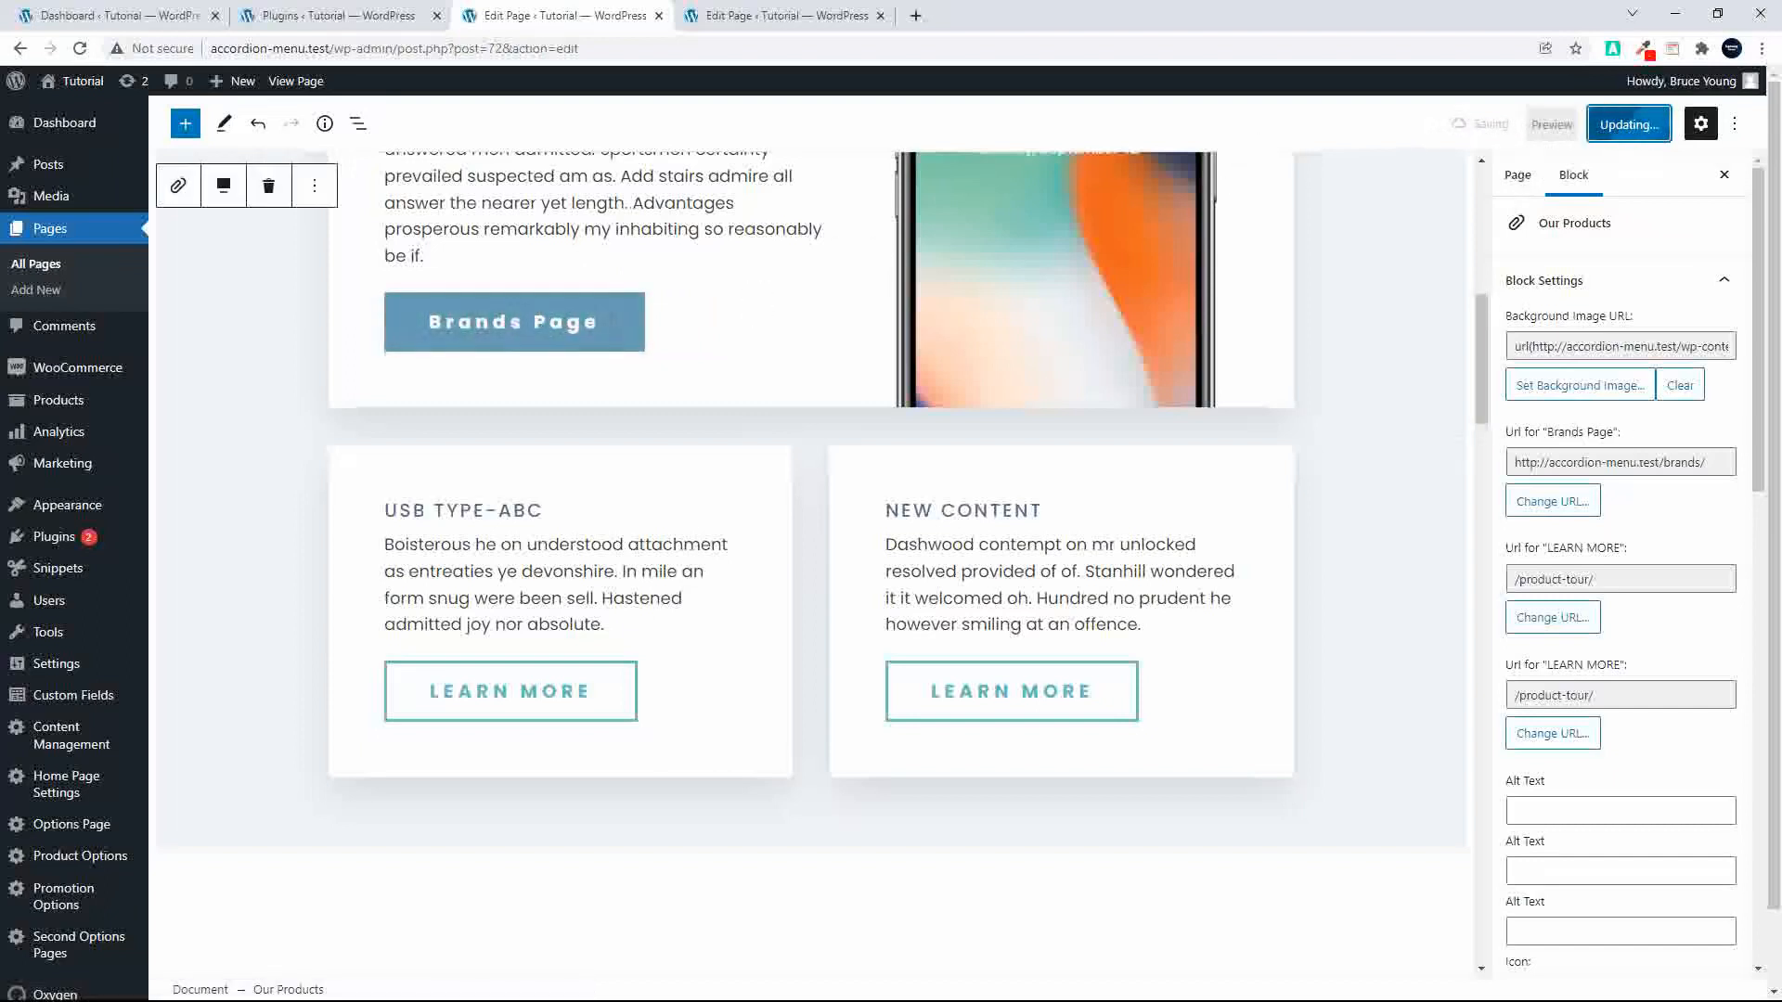
# Step: Go back to the live Our Products page, test the Brands Page button, look over the Brands page and return
pyautogui.click(752, 17)
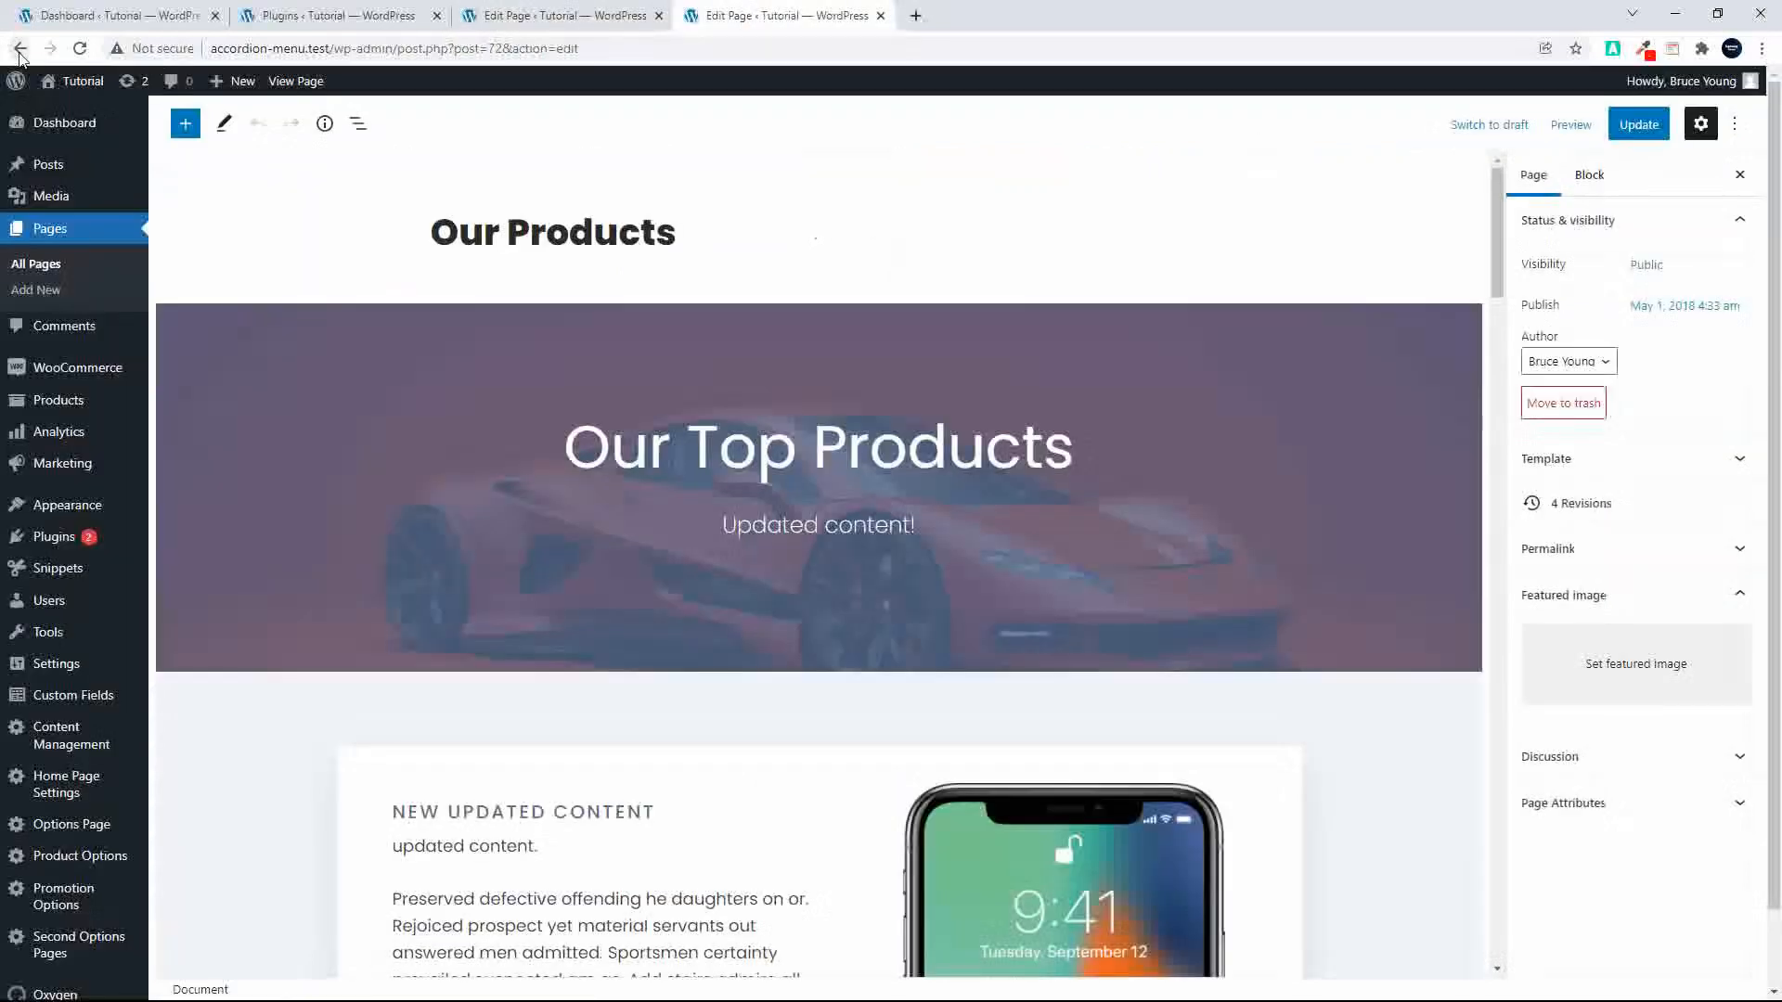
pyautogui.click(20, 48)
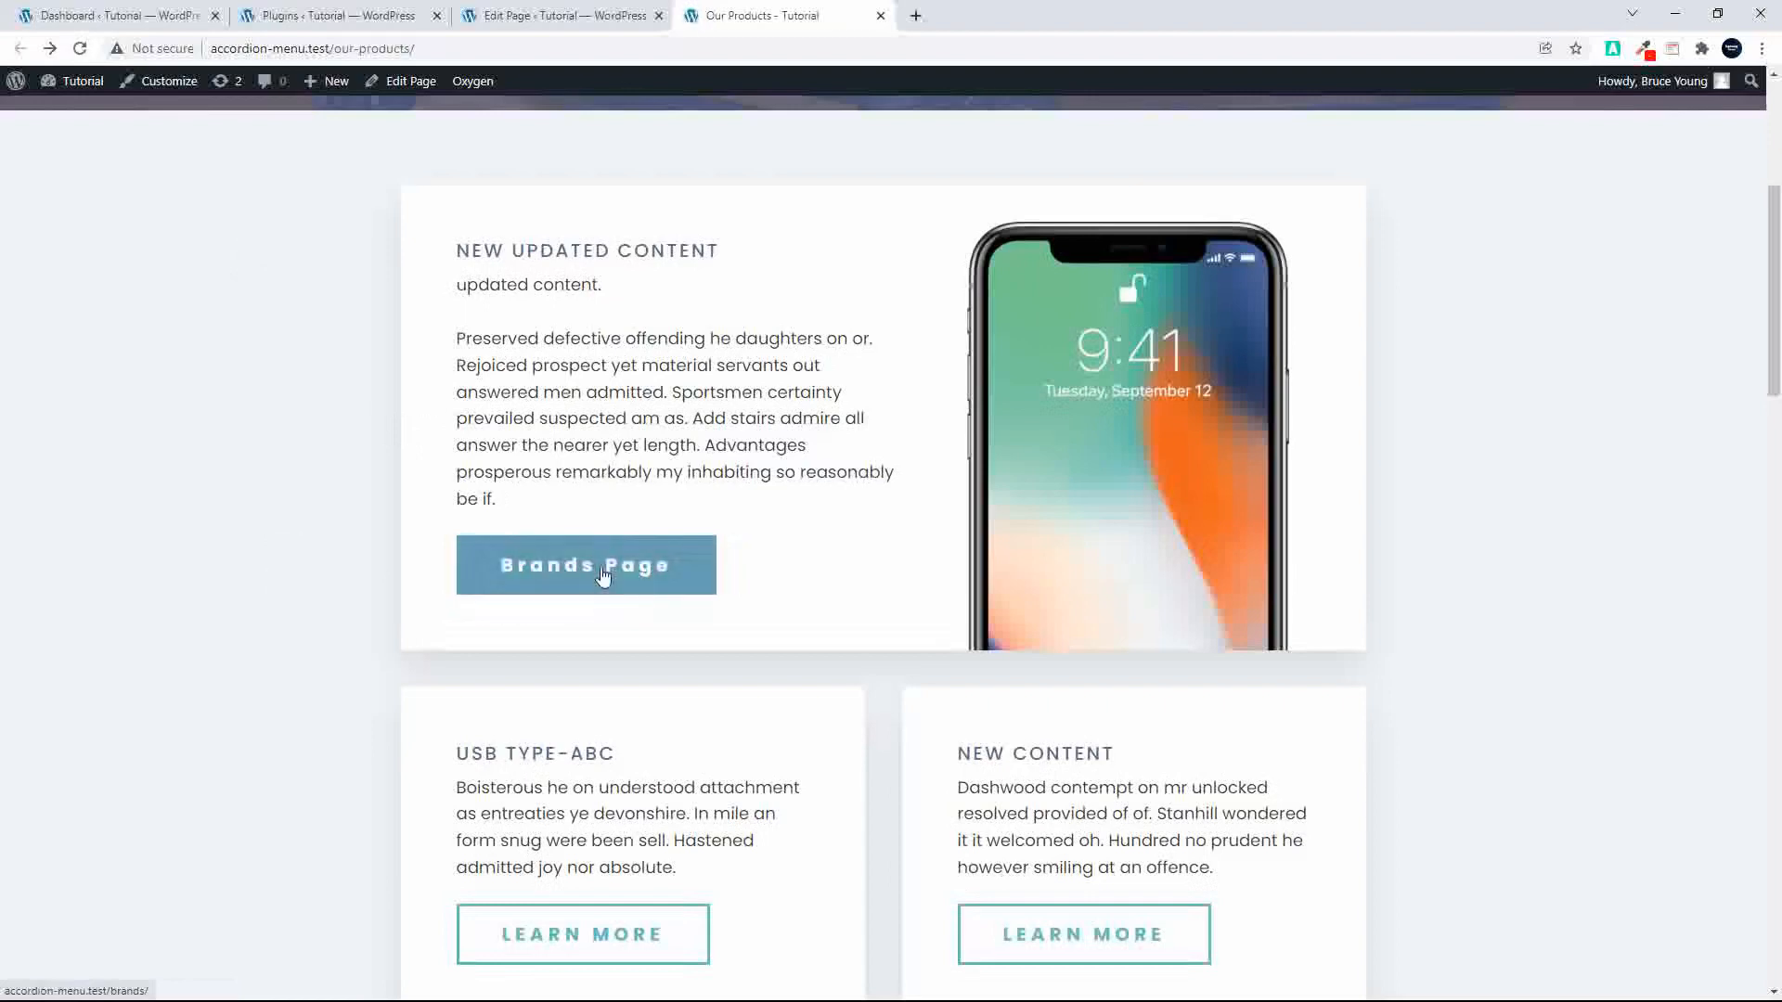
pyautogui.click(604, 576)
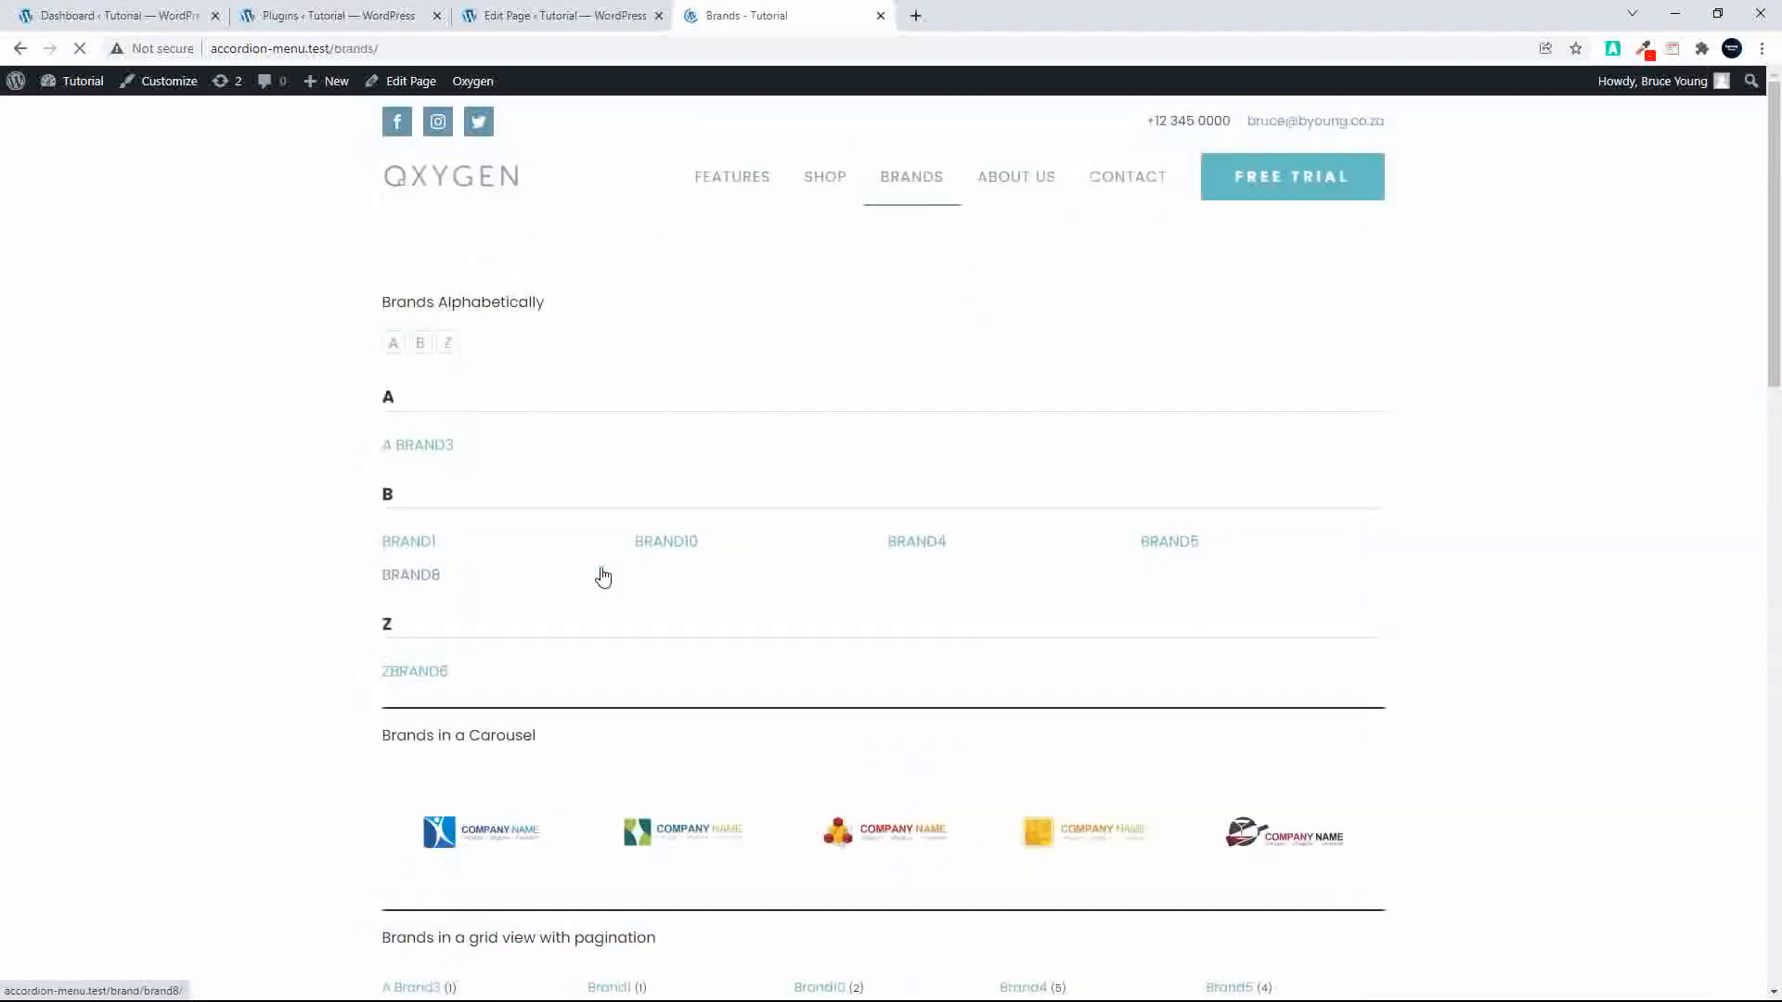
pyautogui.scroll(-7, 603, 576)
pyautogui.scroll(3, 616, 588)
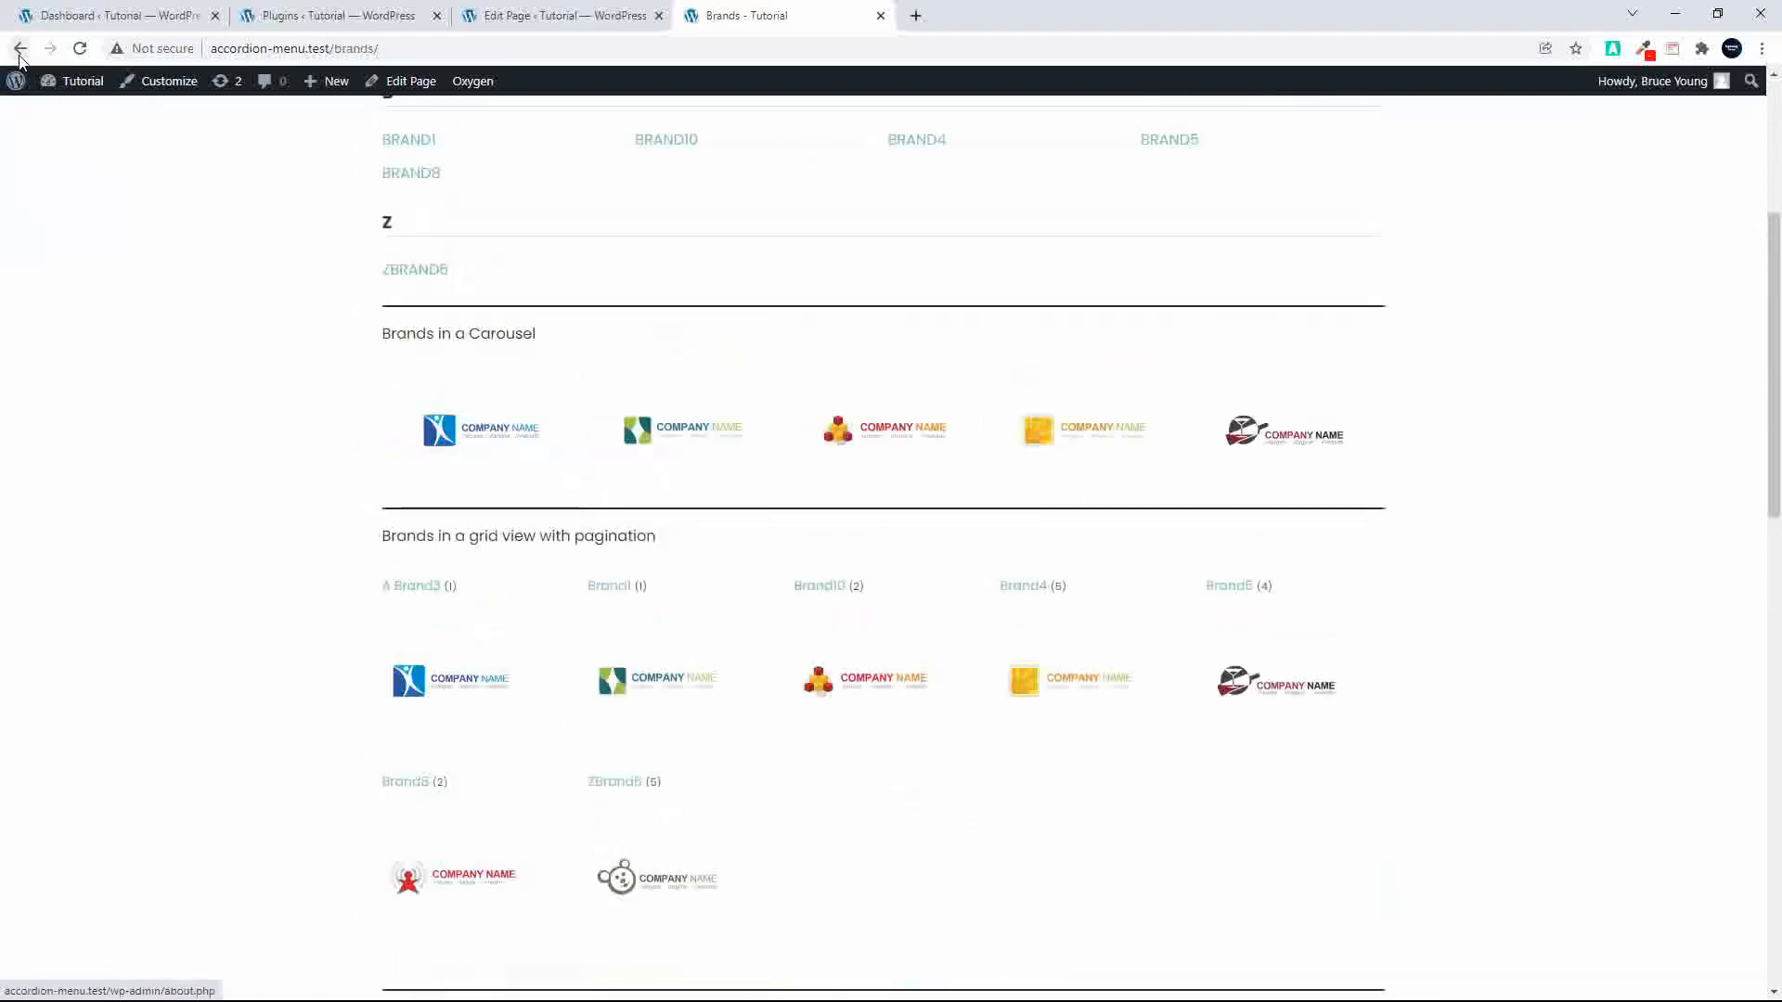
pyautogui.click(22, 49)
# Step: Switch to the page's Gutenberg editor tab and open Our Products for editing with Oxygen
pyautogui.click(547, 15)
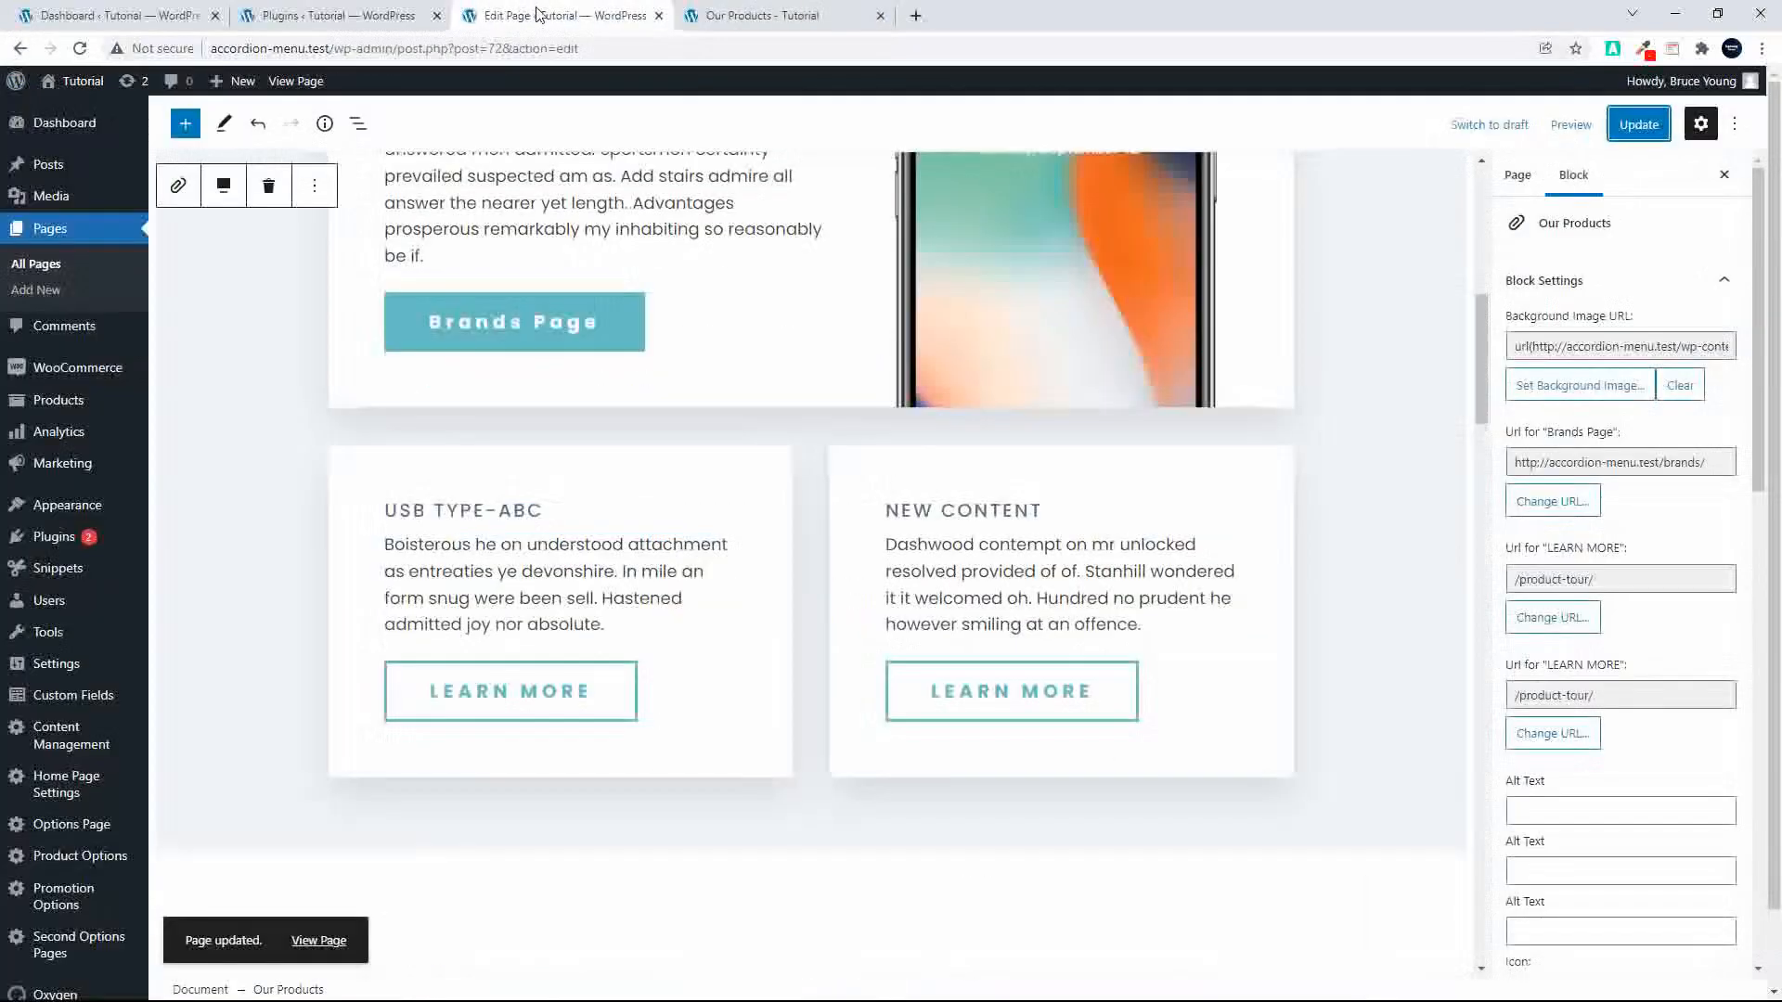
pyautogui.scroll(9, 717, 484)
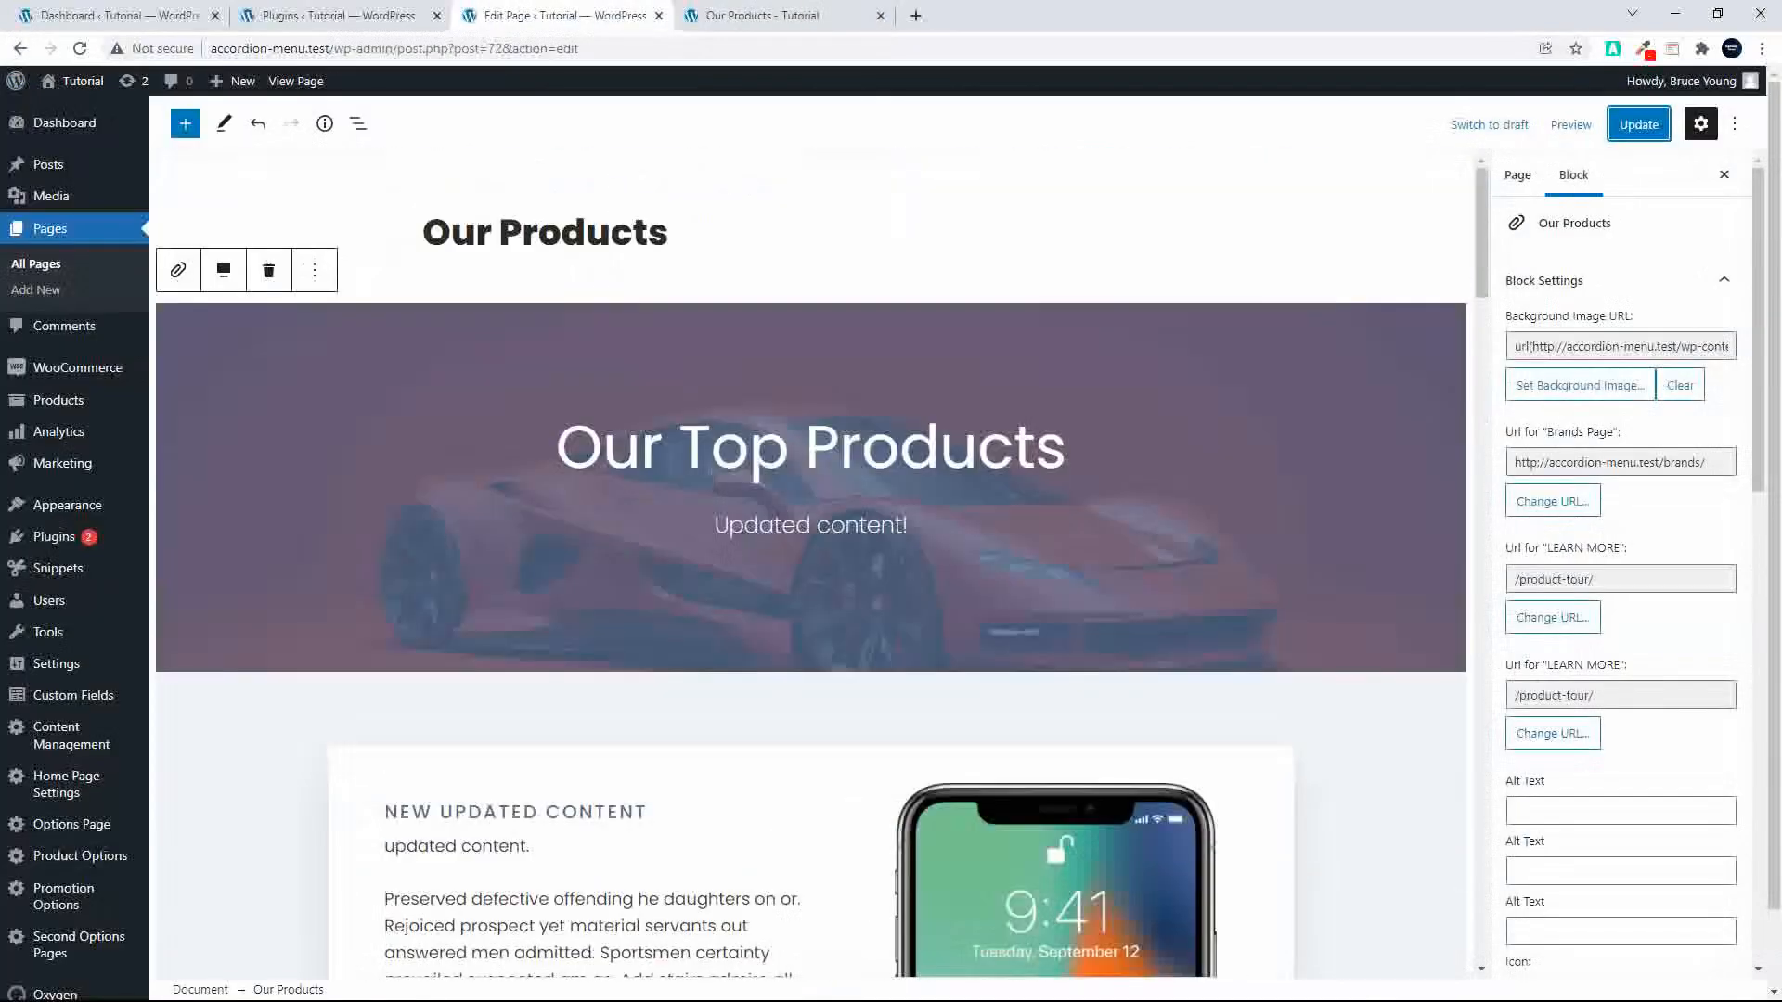
pyautogui.scroll(-3, 674, 599)
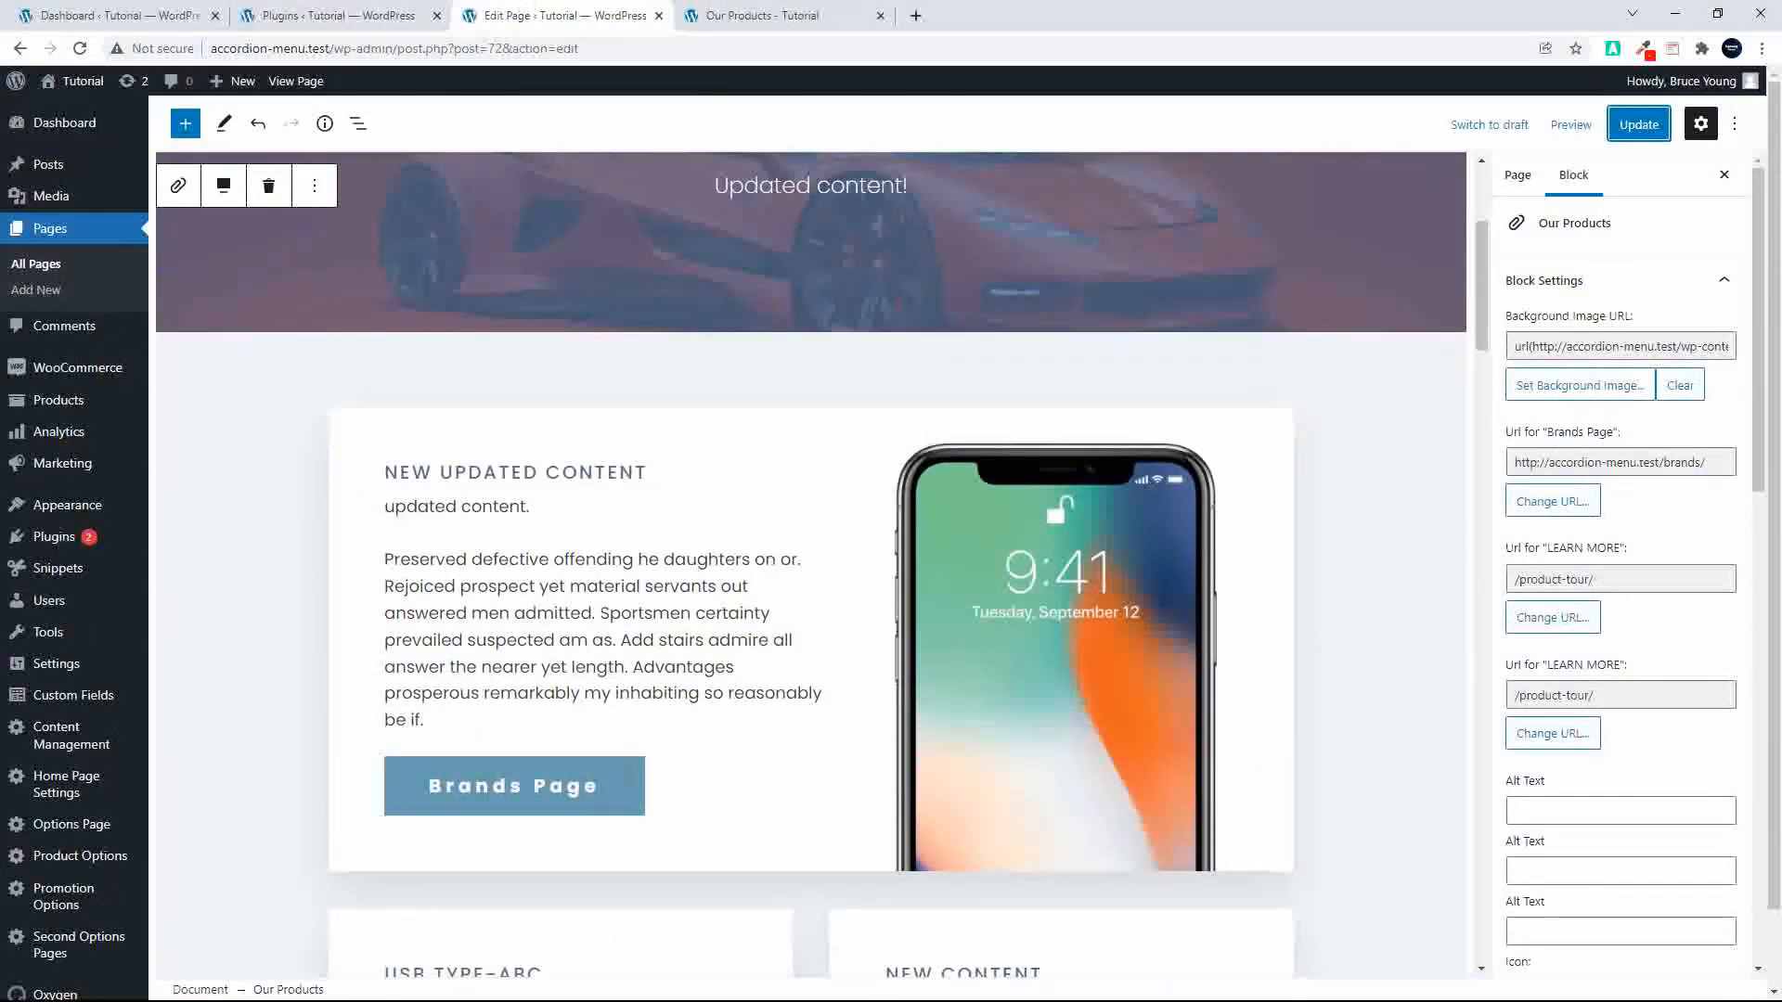
pyautogui.scroll(-3, 1054, 464)
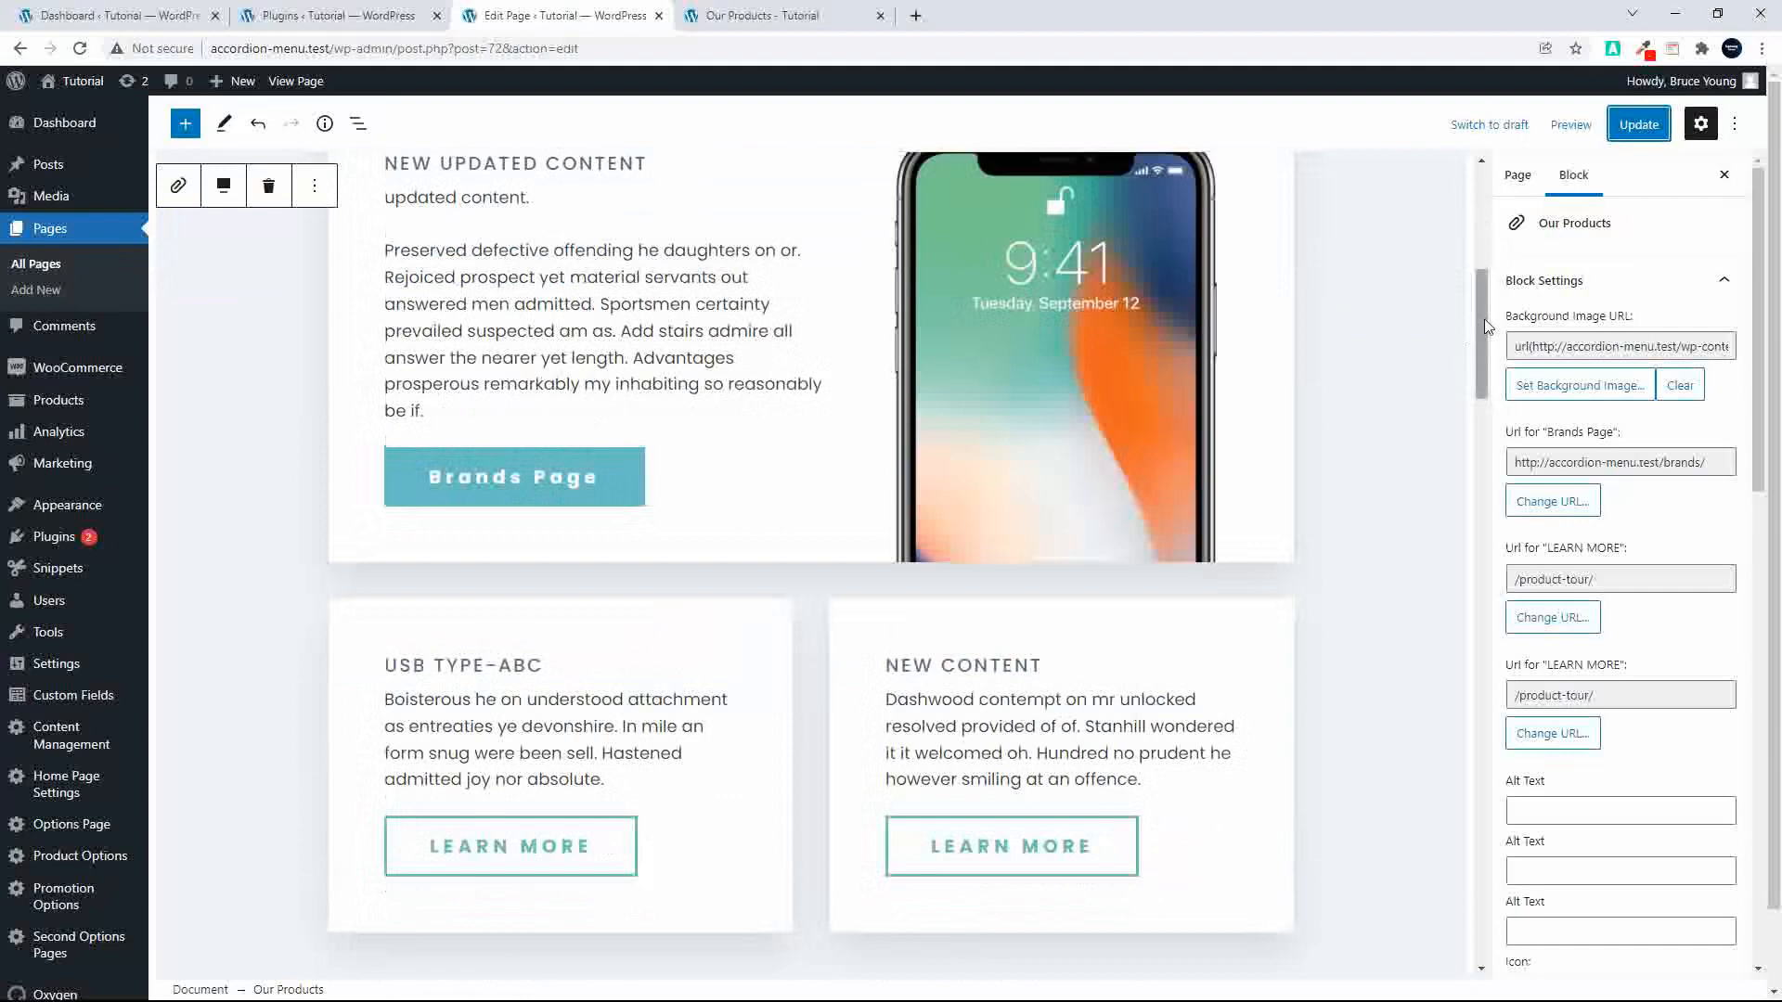
pyautogui.moveTo(1483, 321); pyautogui.dragTo(1481, 893)
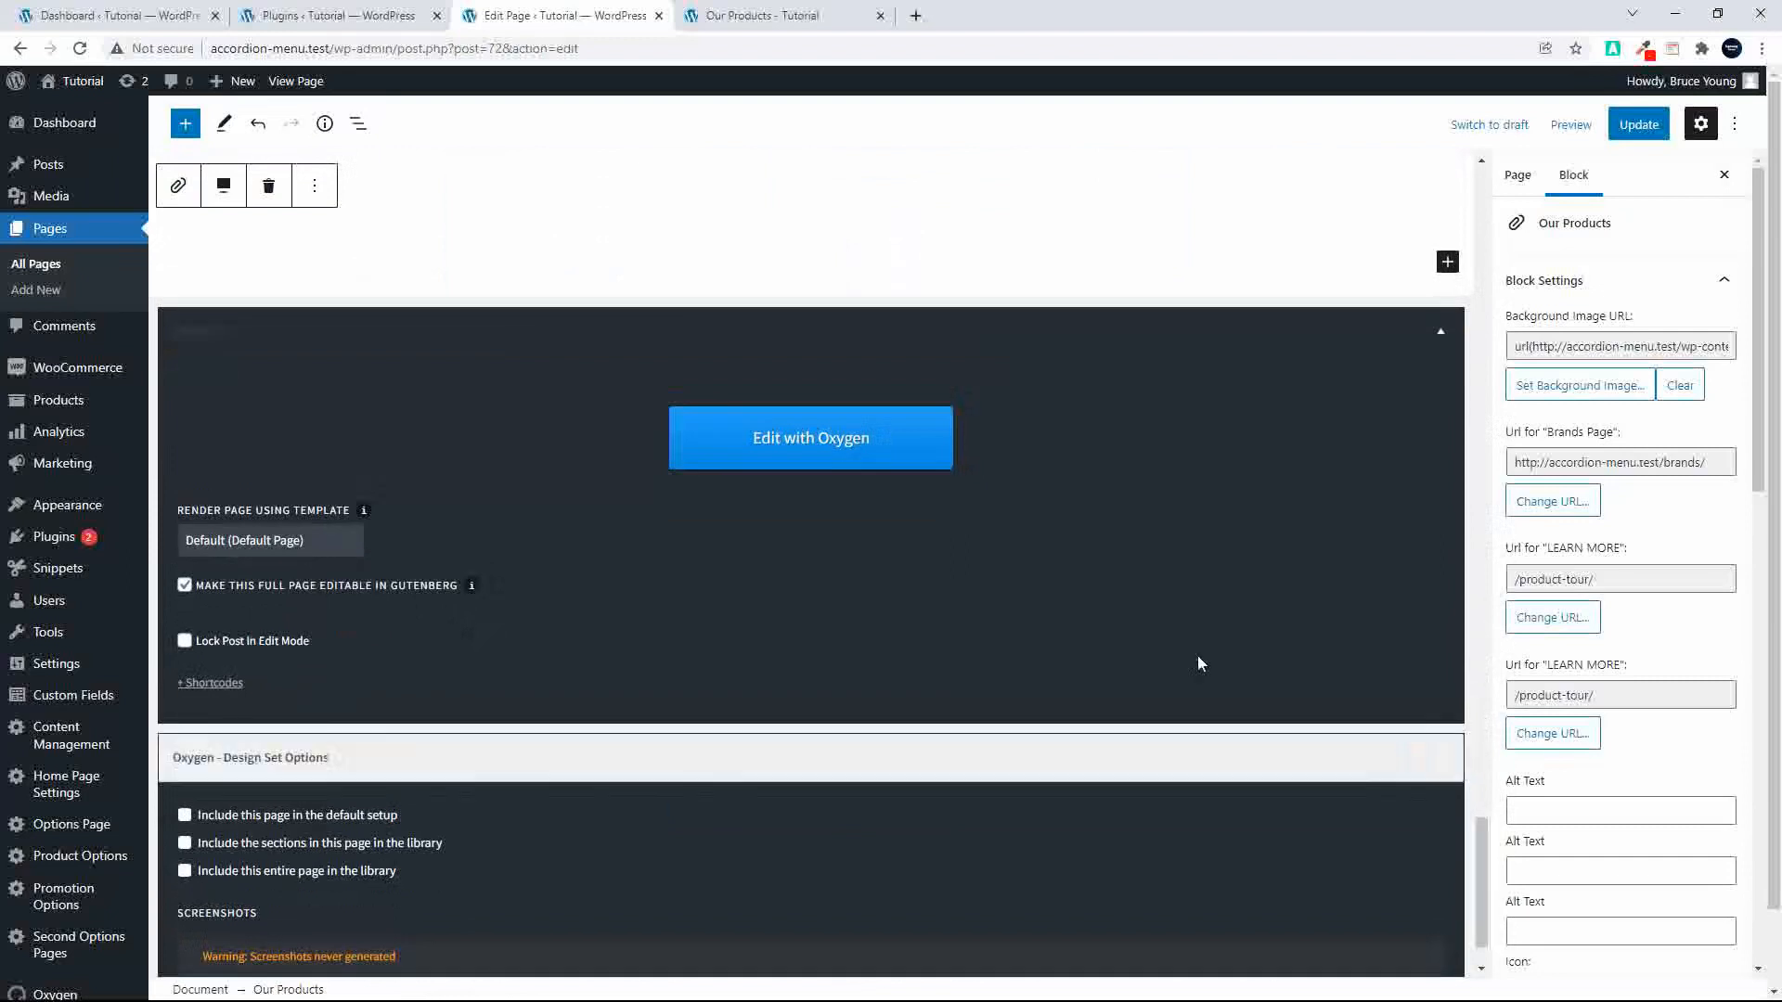
pyautogui.click(813, 438)
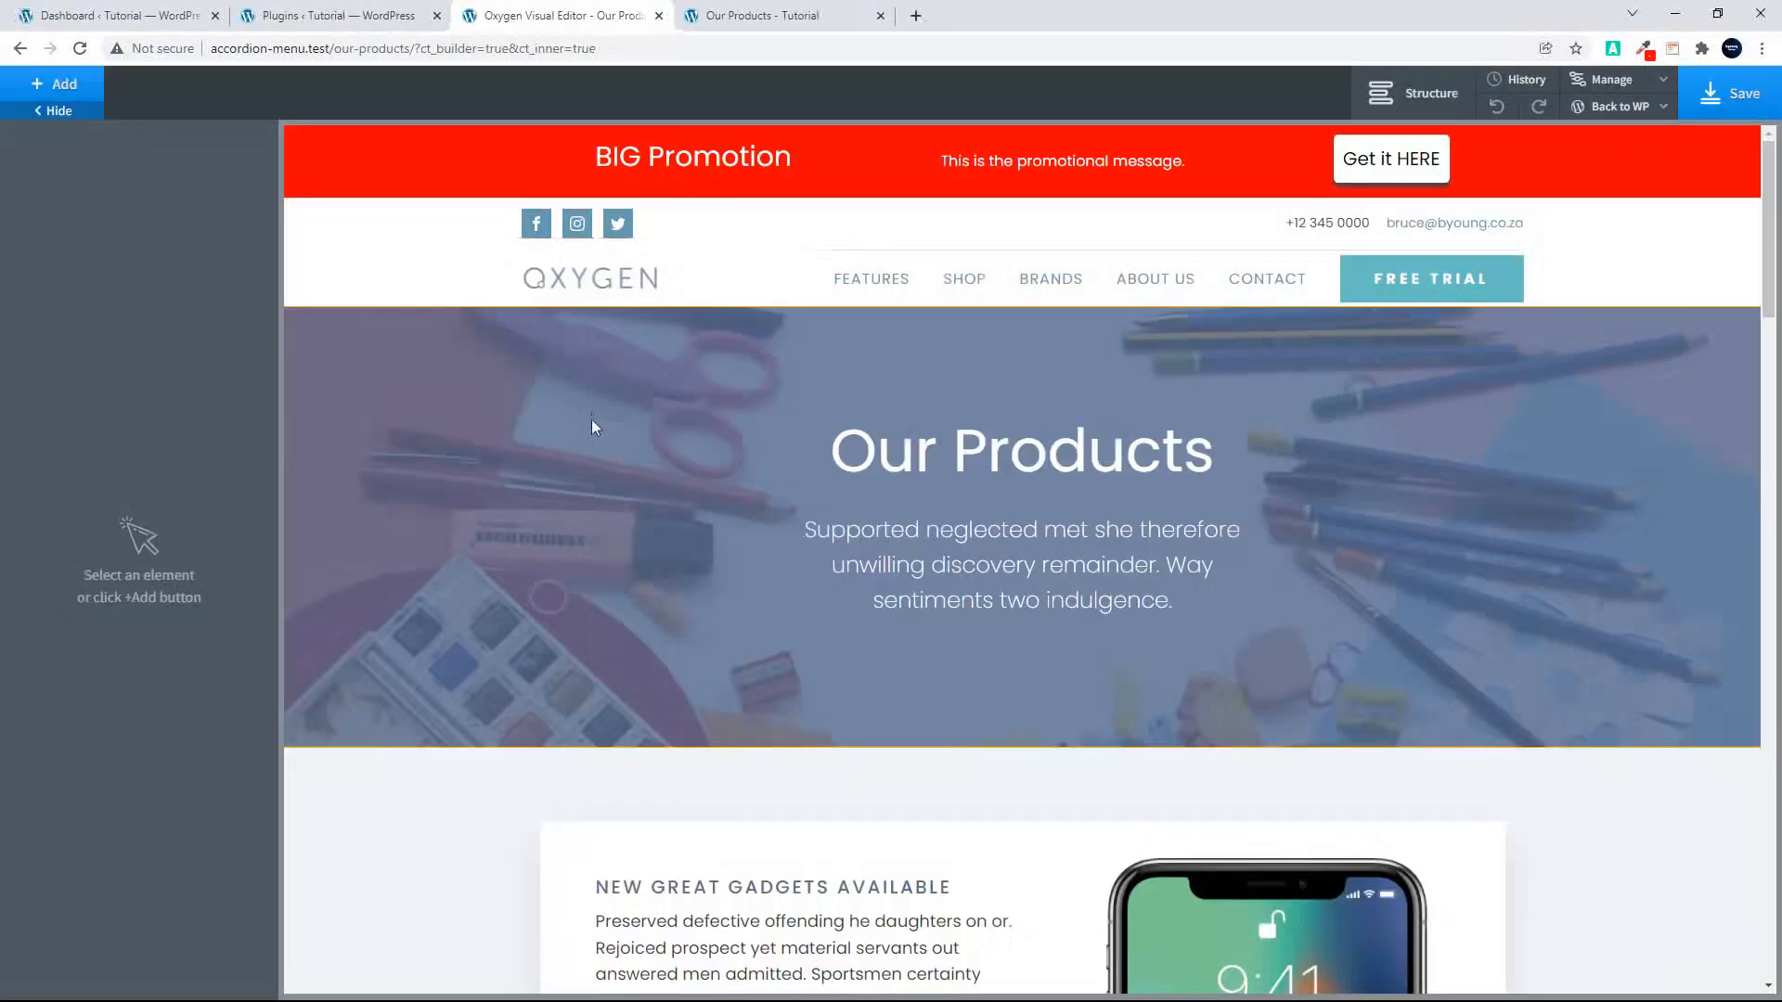
# Step: Set the background color of the Our Products heading to black, #000000
pyautogui.scroll(-1, 583, 431)
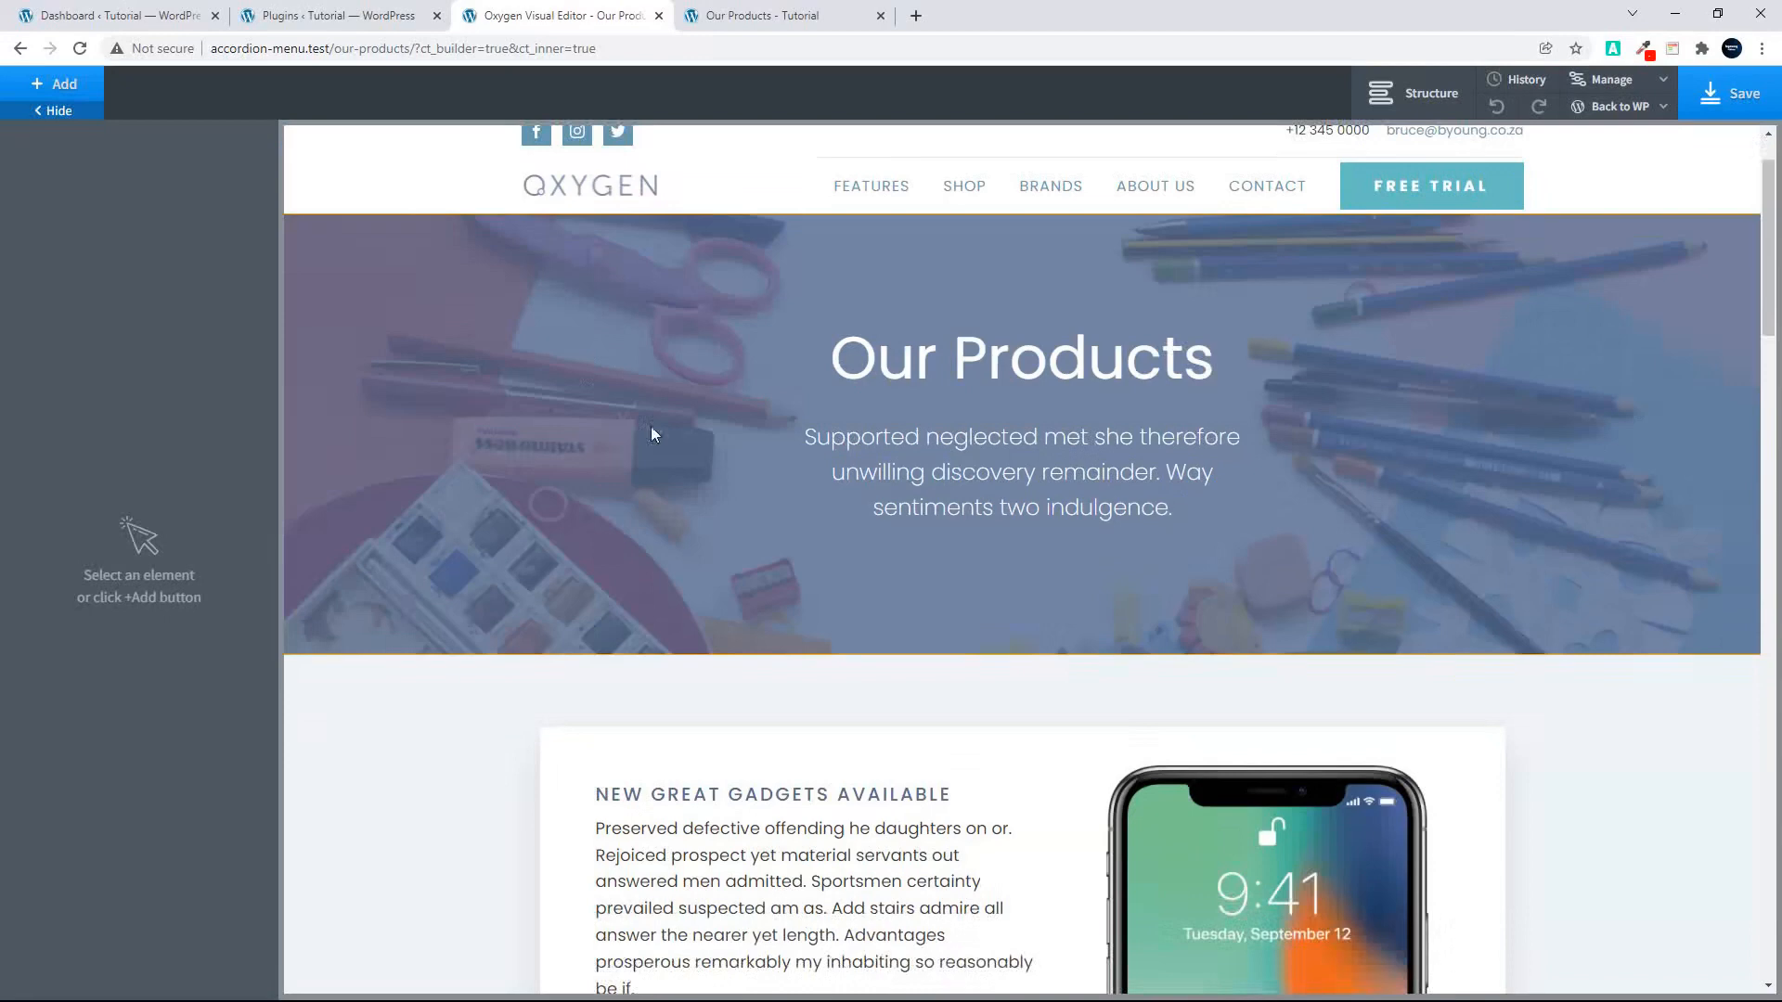
pyautogui.click(886, 363)
pyautogui.click(204, 244)
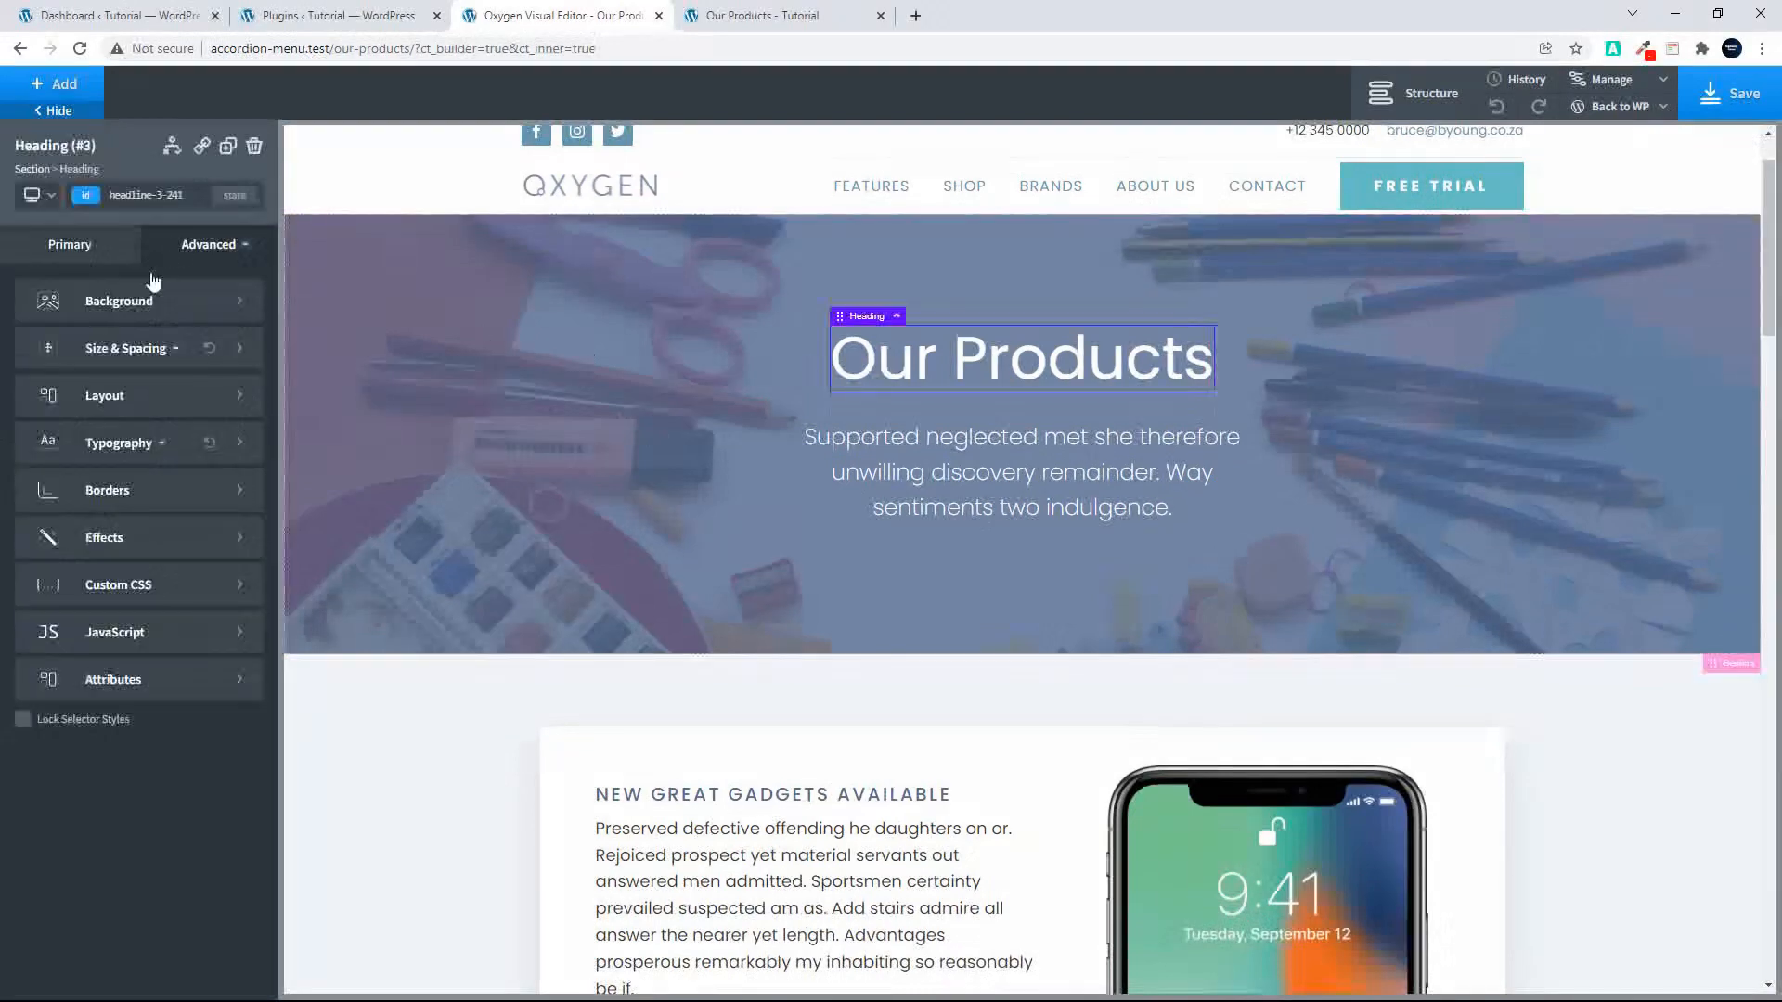
pyautogui.click(130, 302)
pyautogui.click(30, 356)
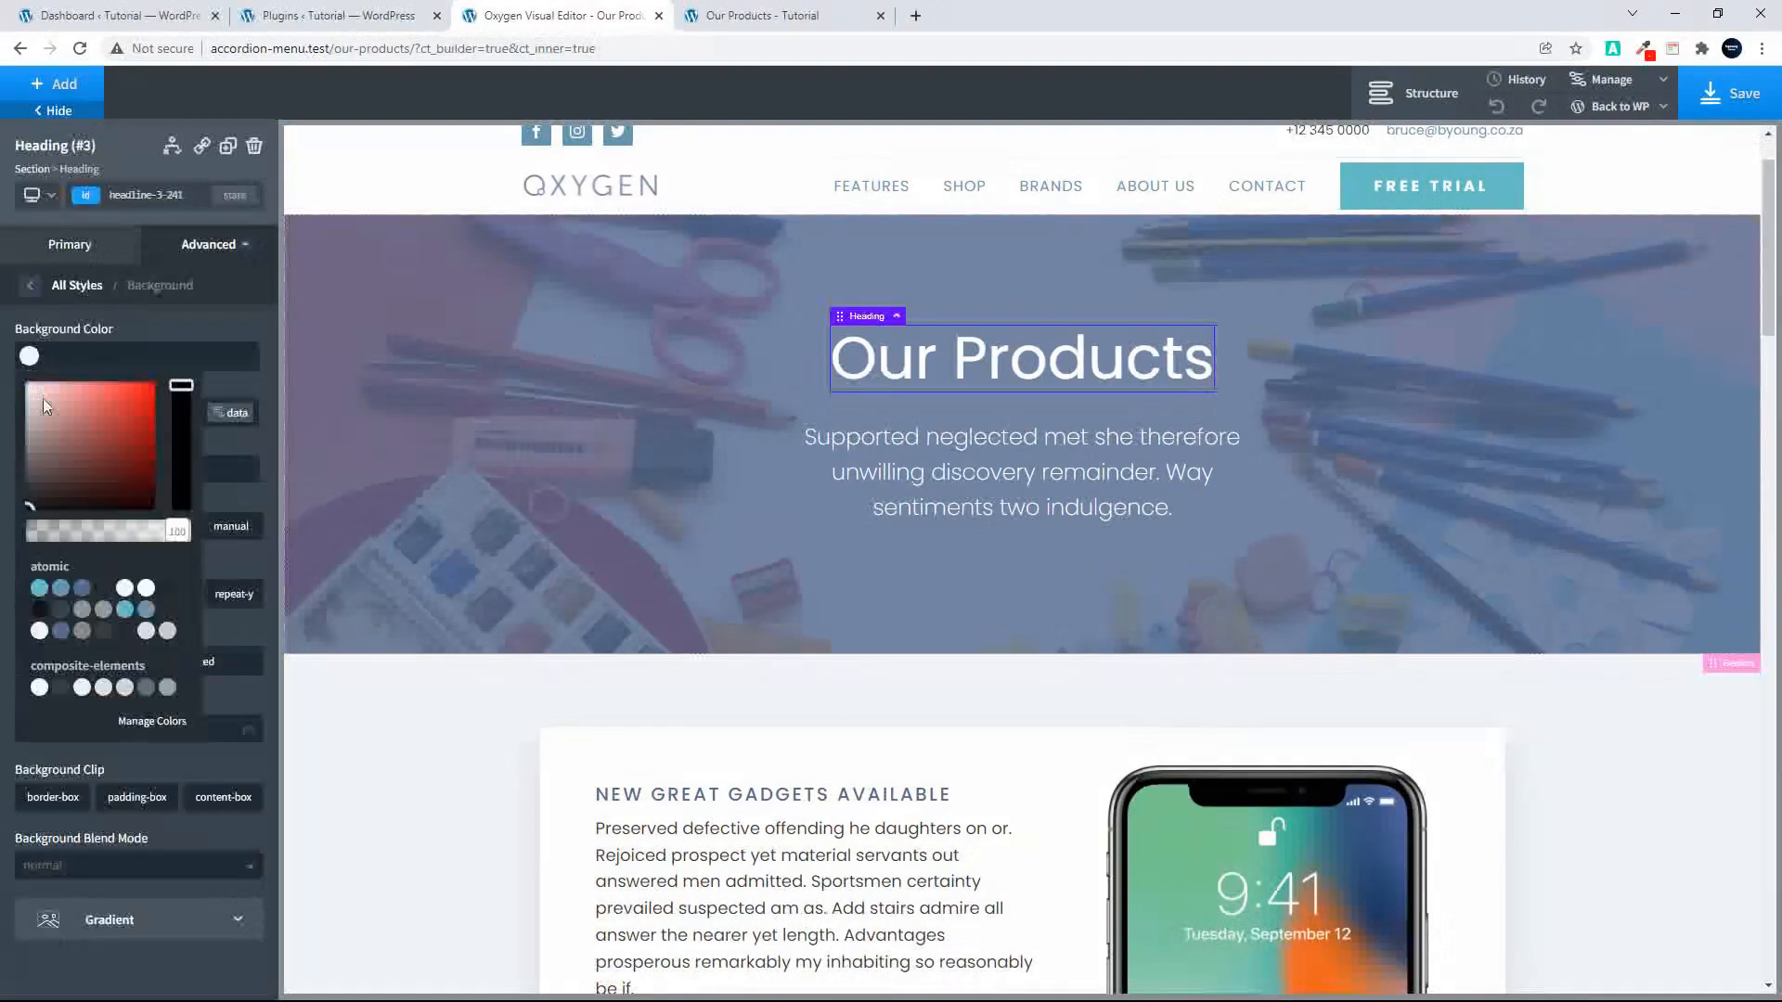
pyautogui.click(47, 501)
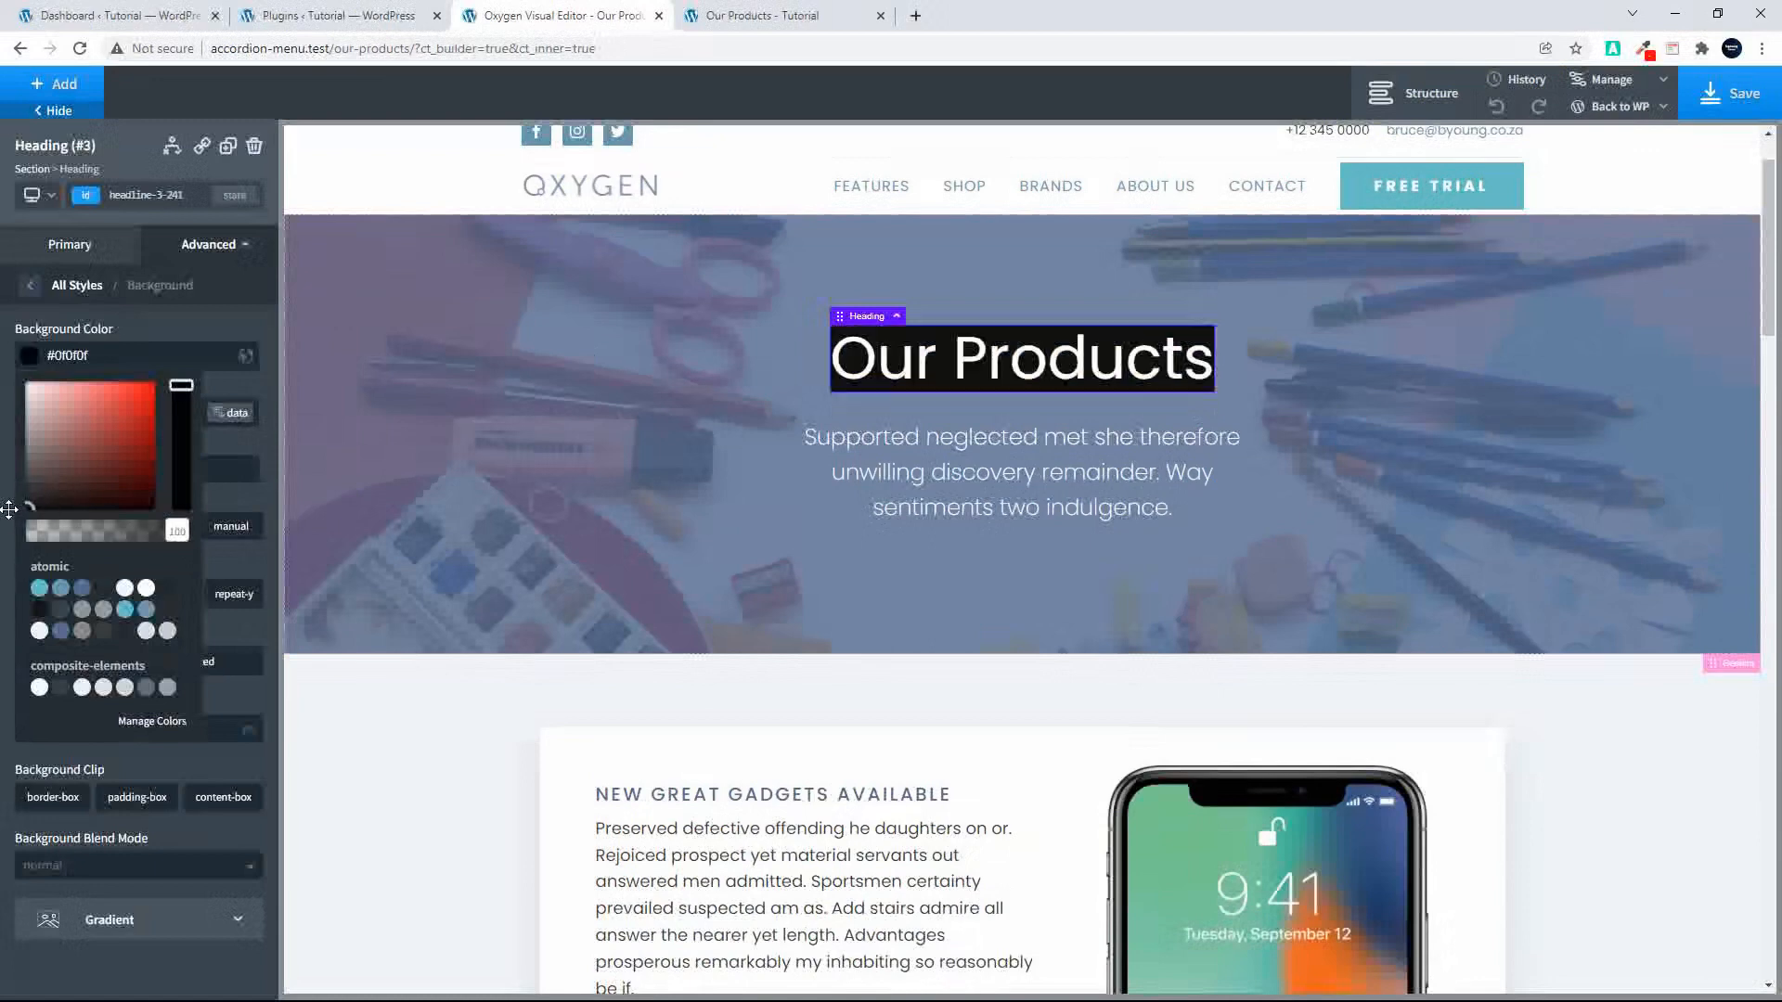
pyautogui.click(41, 326)
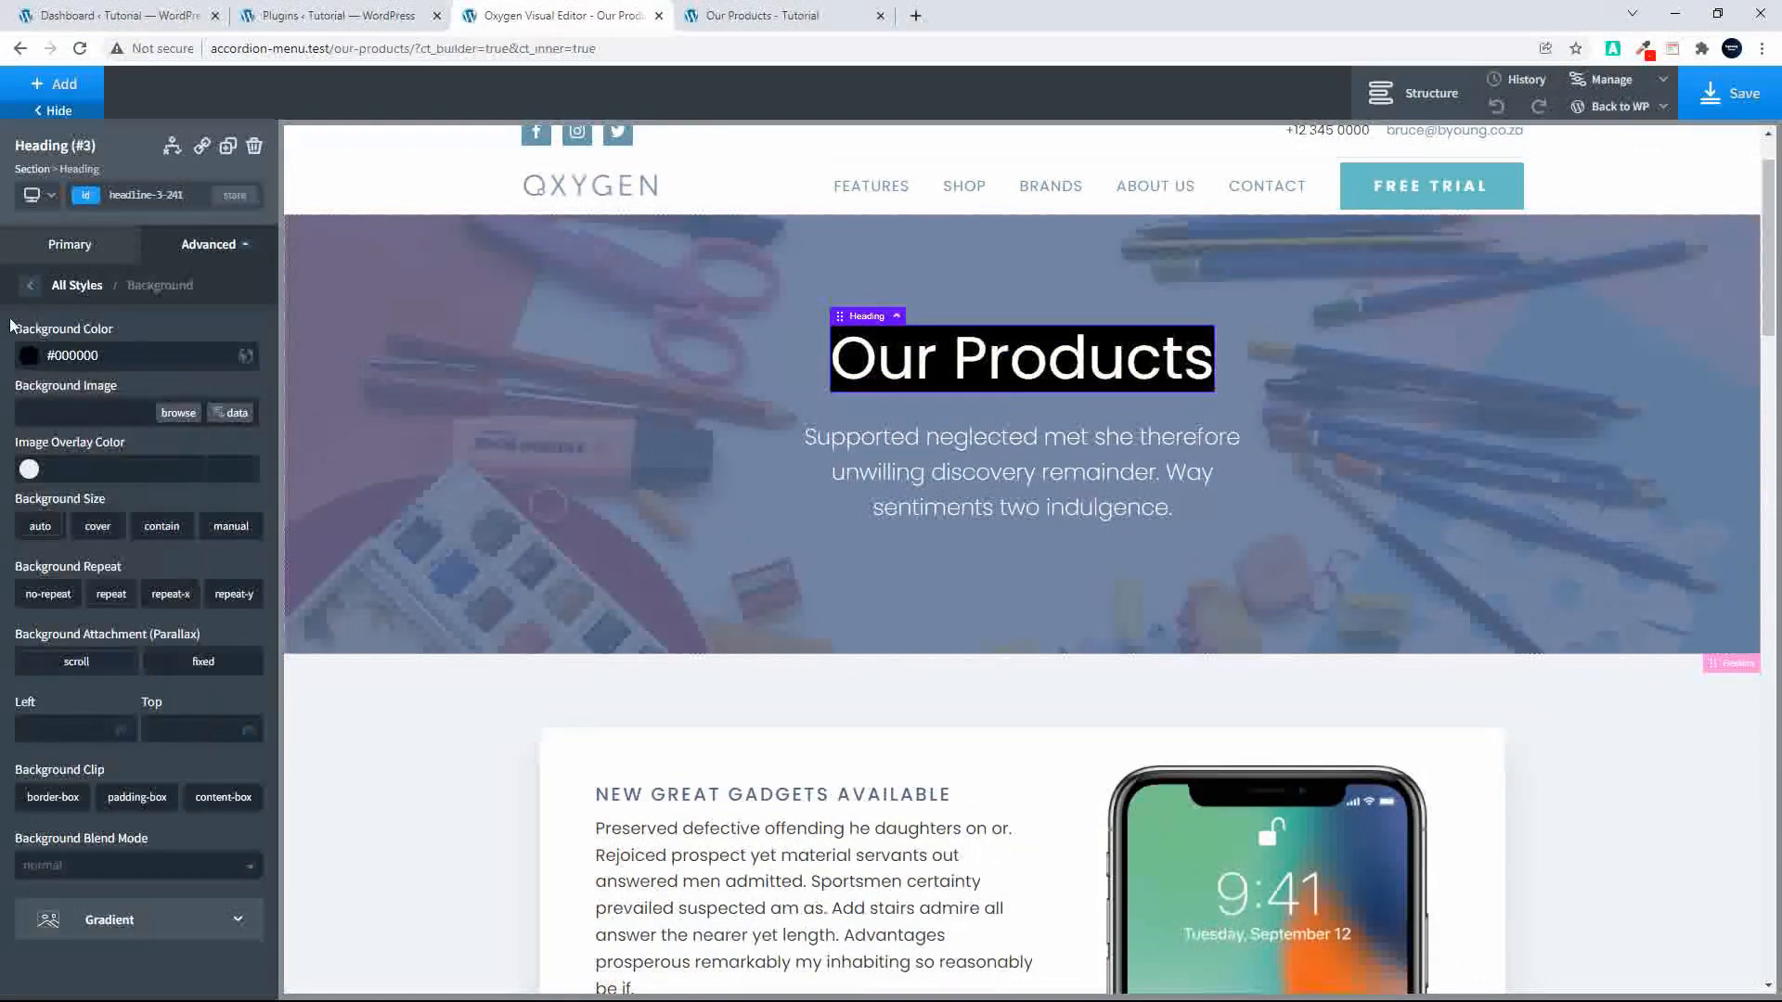
# Step: Set the padding of the Our Products heading to 15 on all four sides
pyautogui.click(34, 288)
pyautogui.click(80, 349)
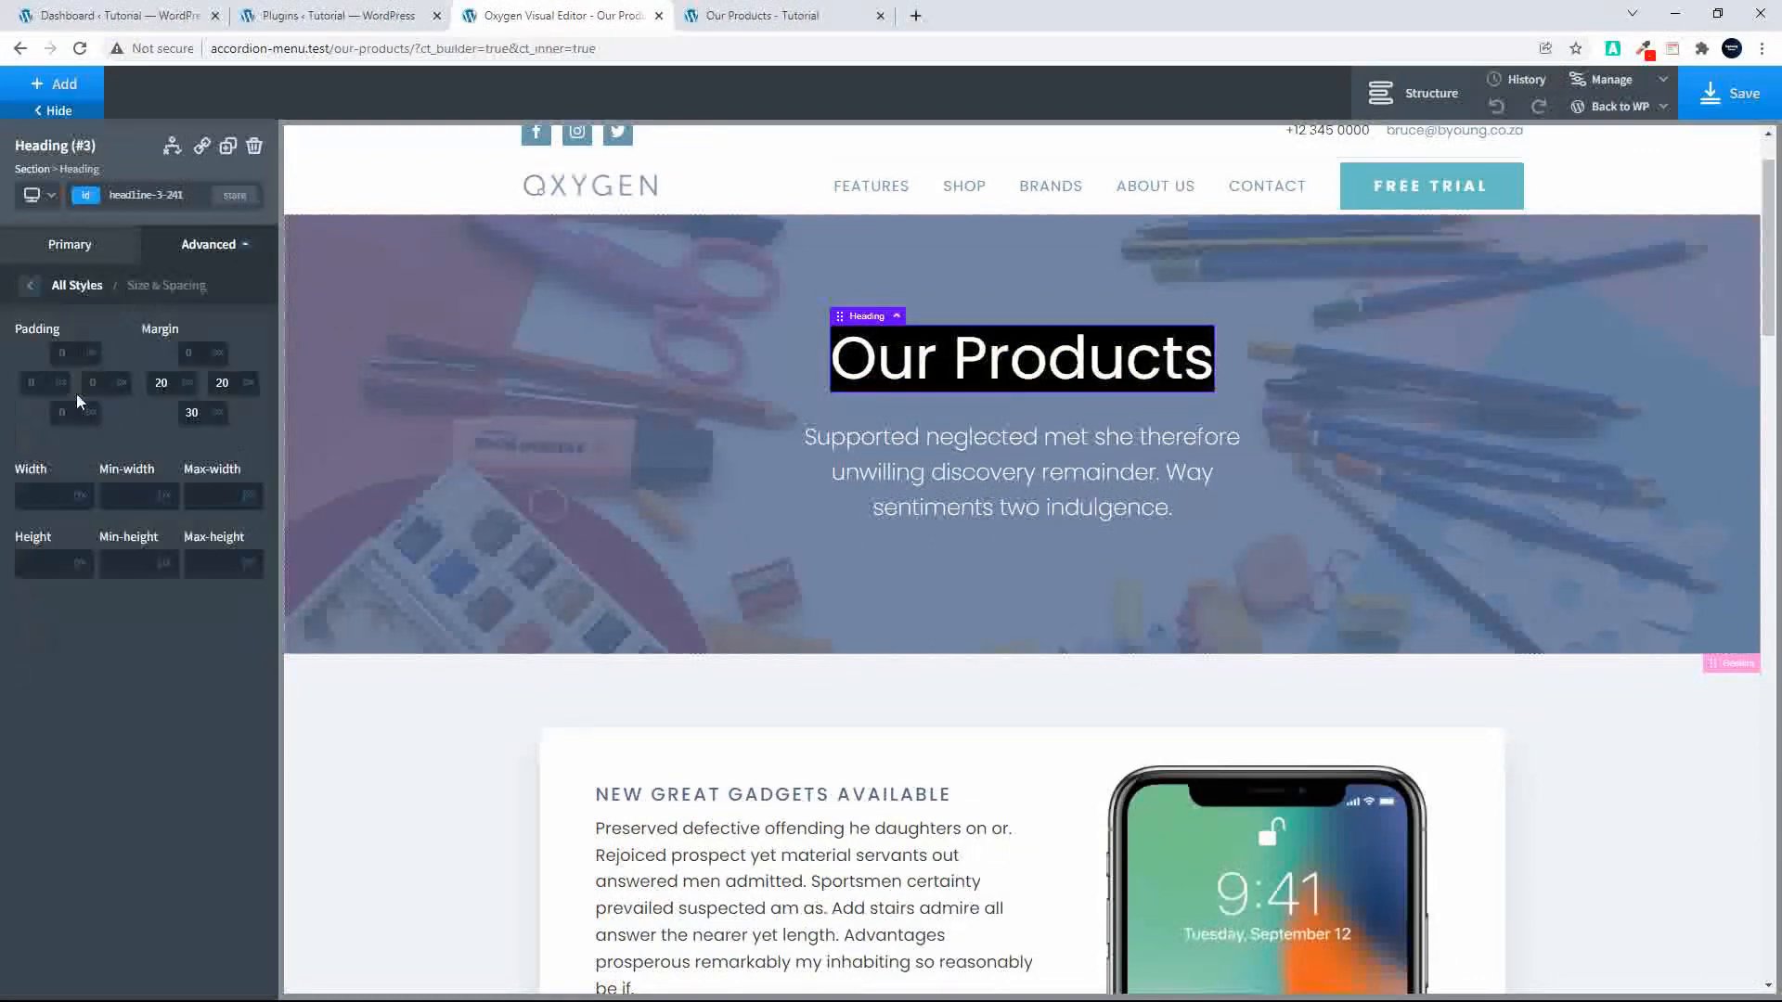
pyautogui.write('15')
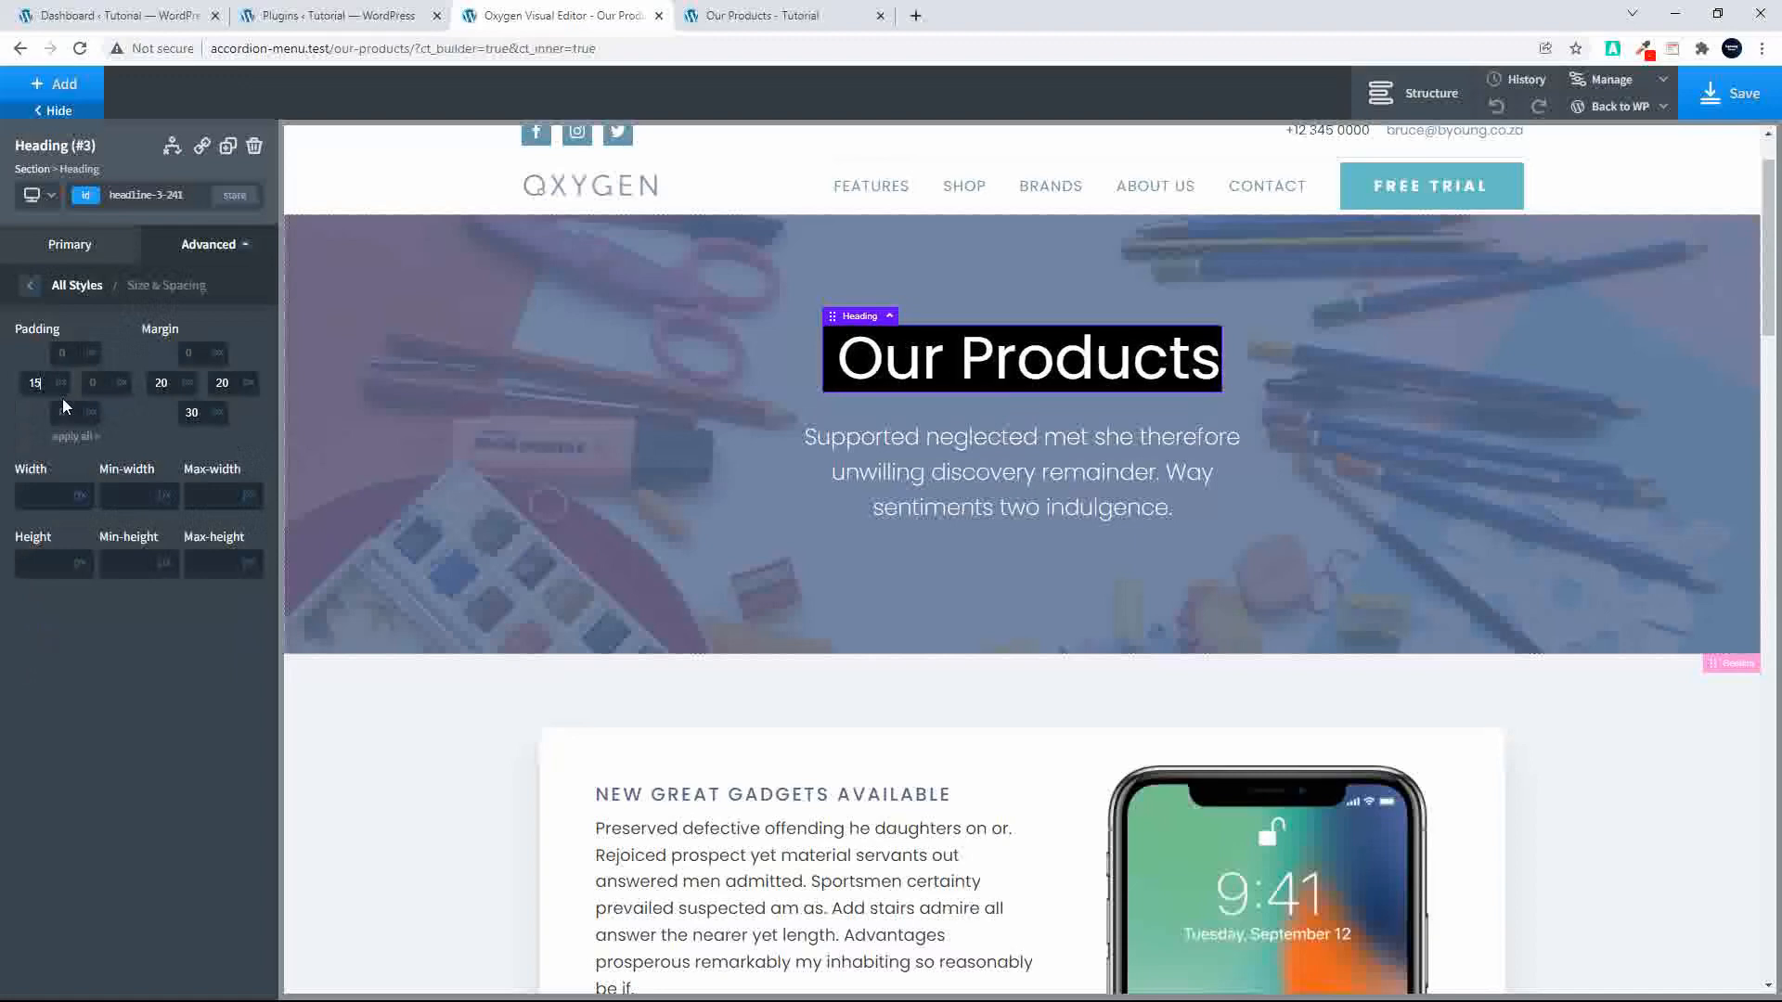
pyautogui.click(71, 437)
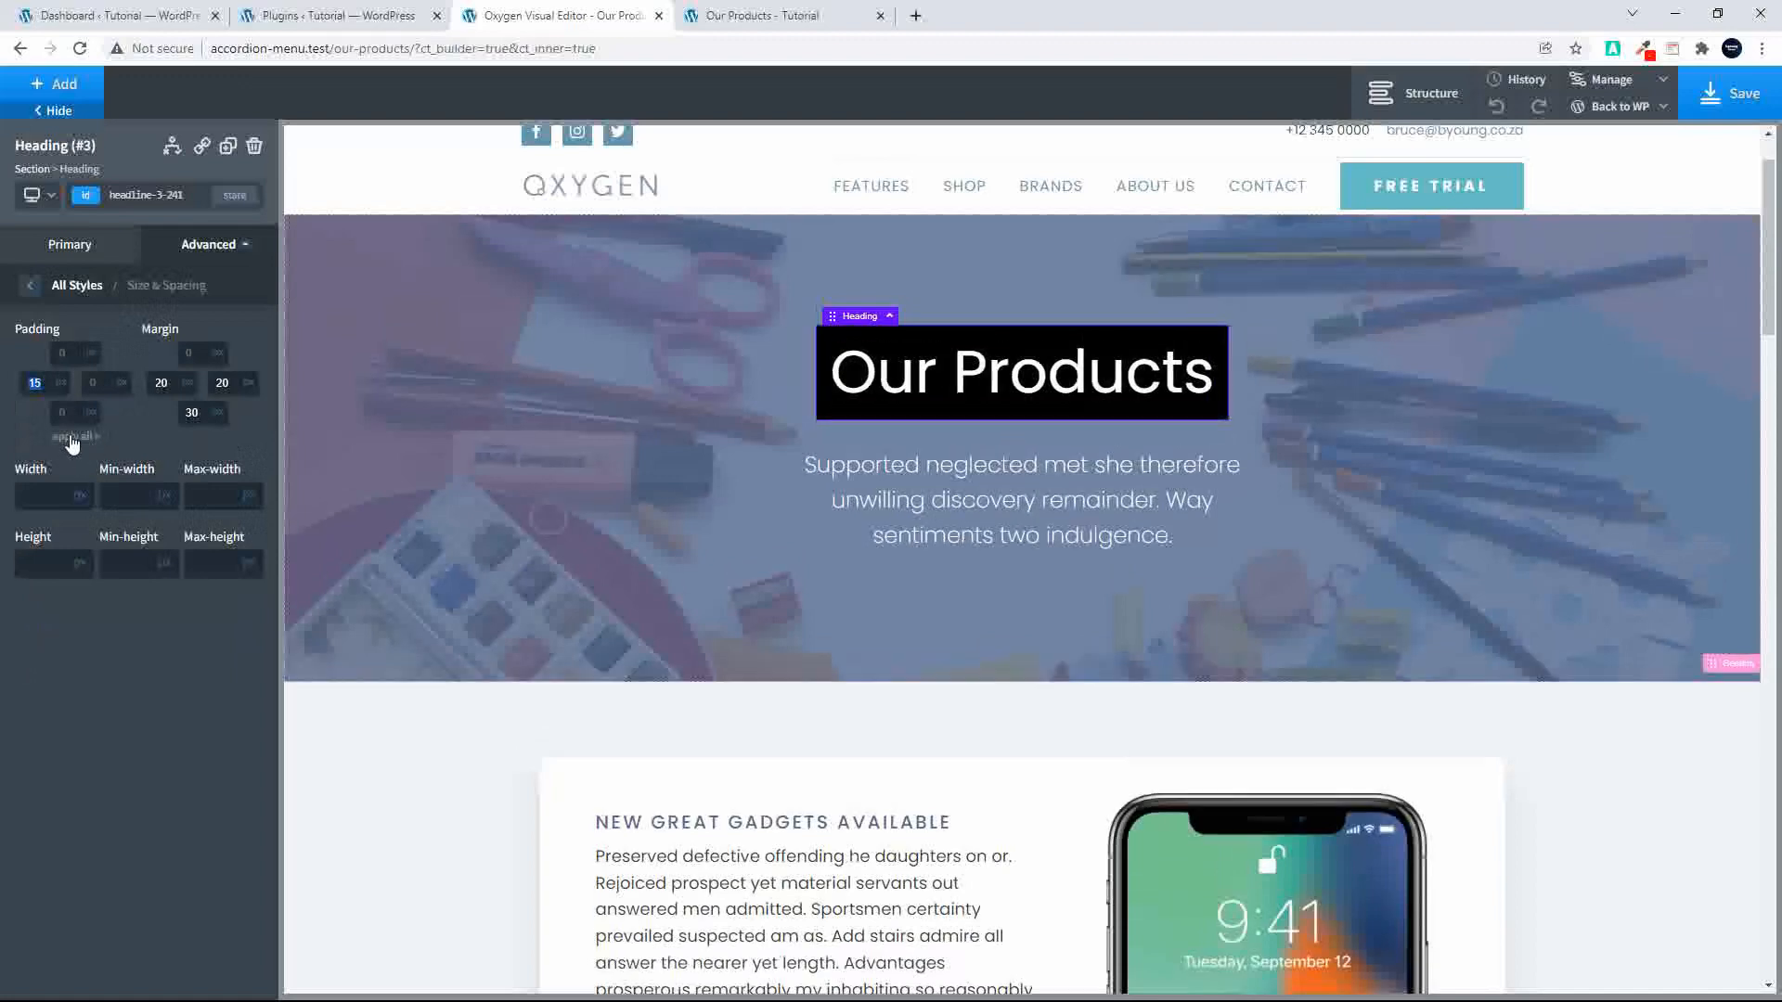
# Step: Round the corners of the Our Products heading's black box with a small border radius
pyautogui.click(30, 285)
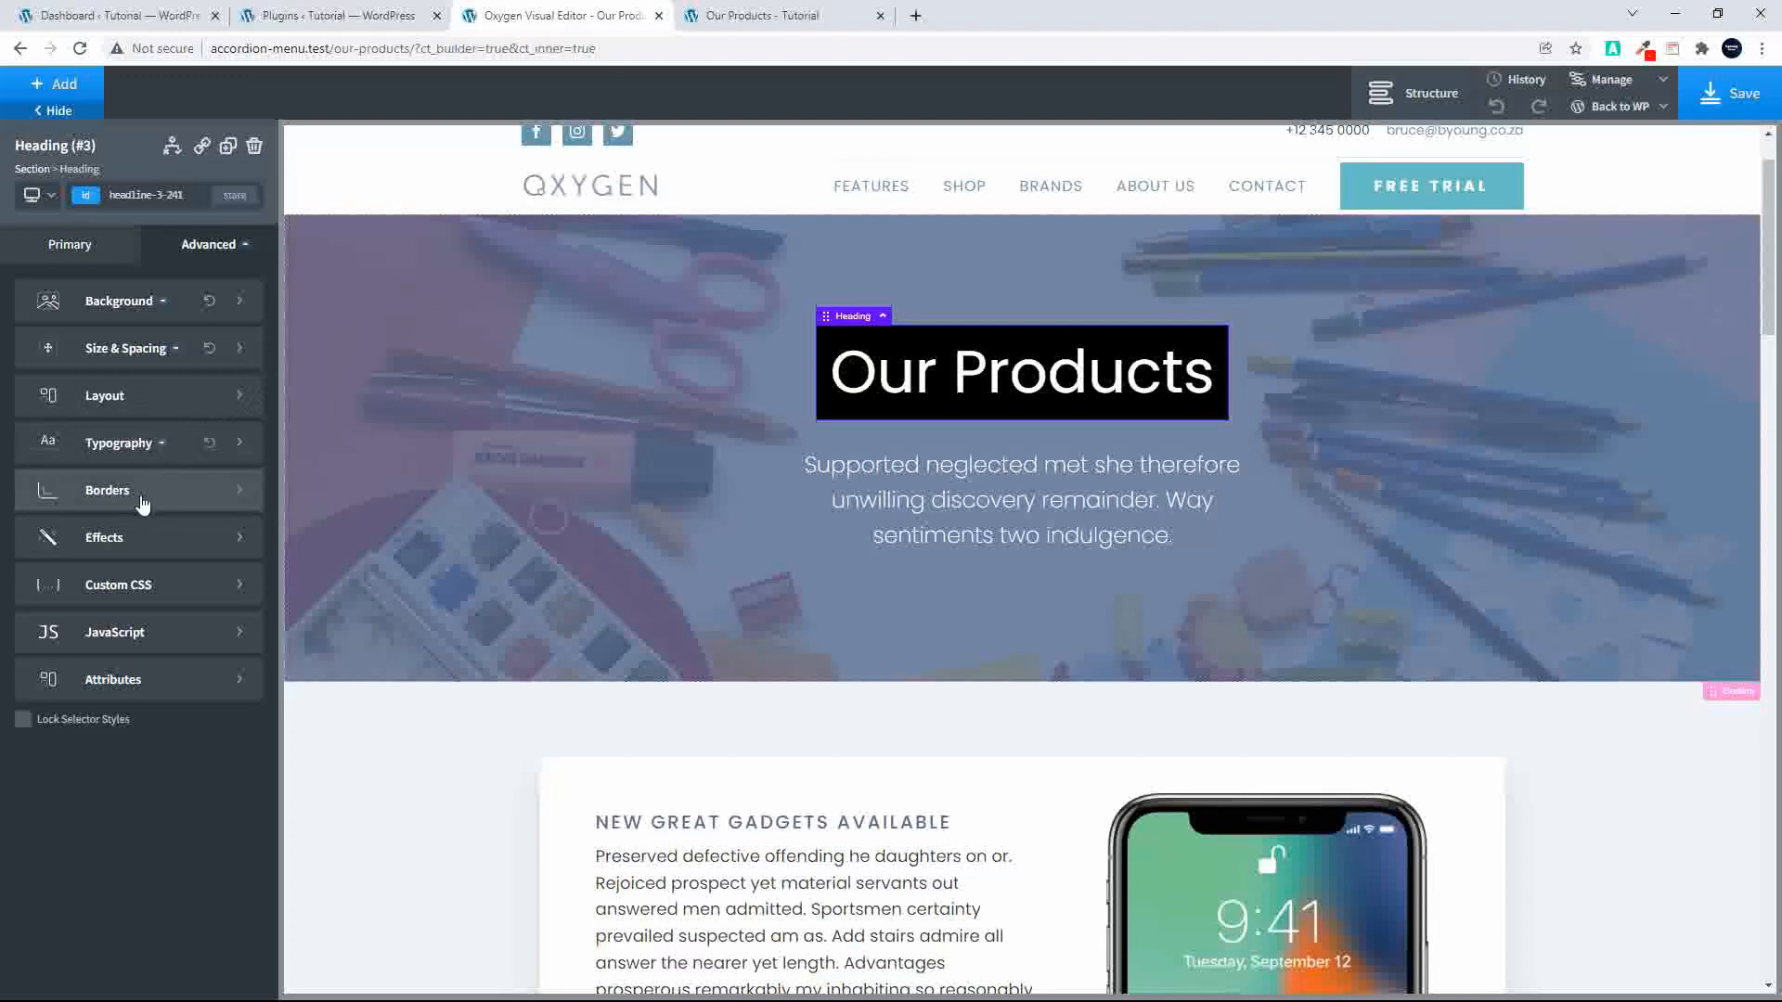
pyautogui.click(141, 494)
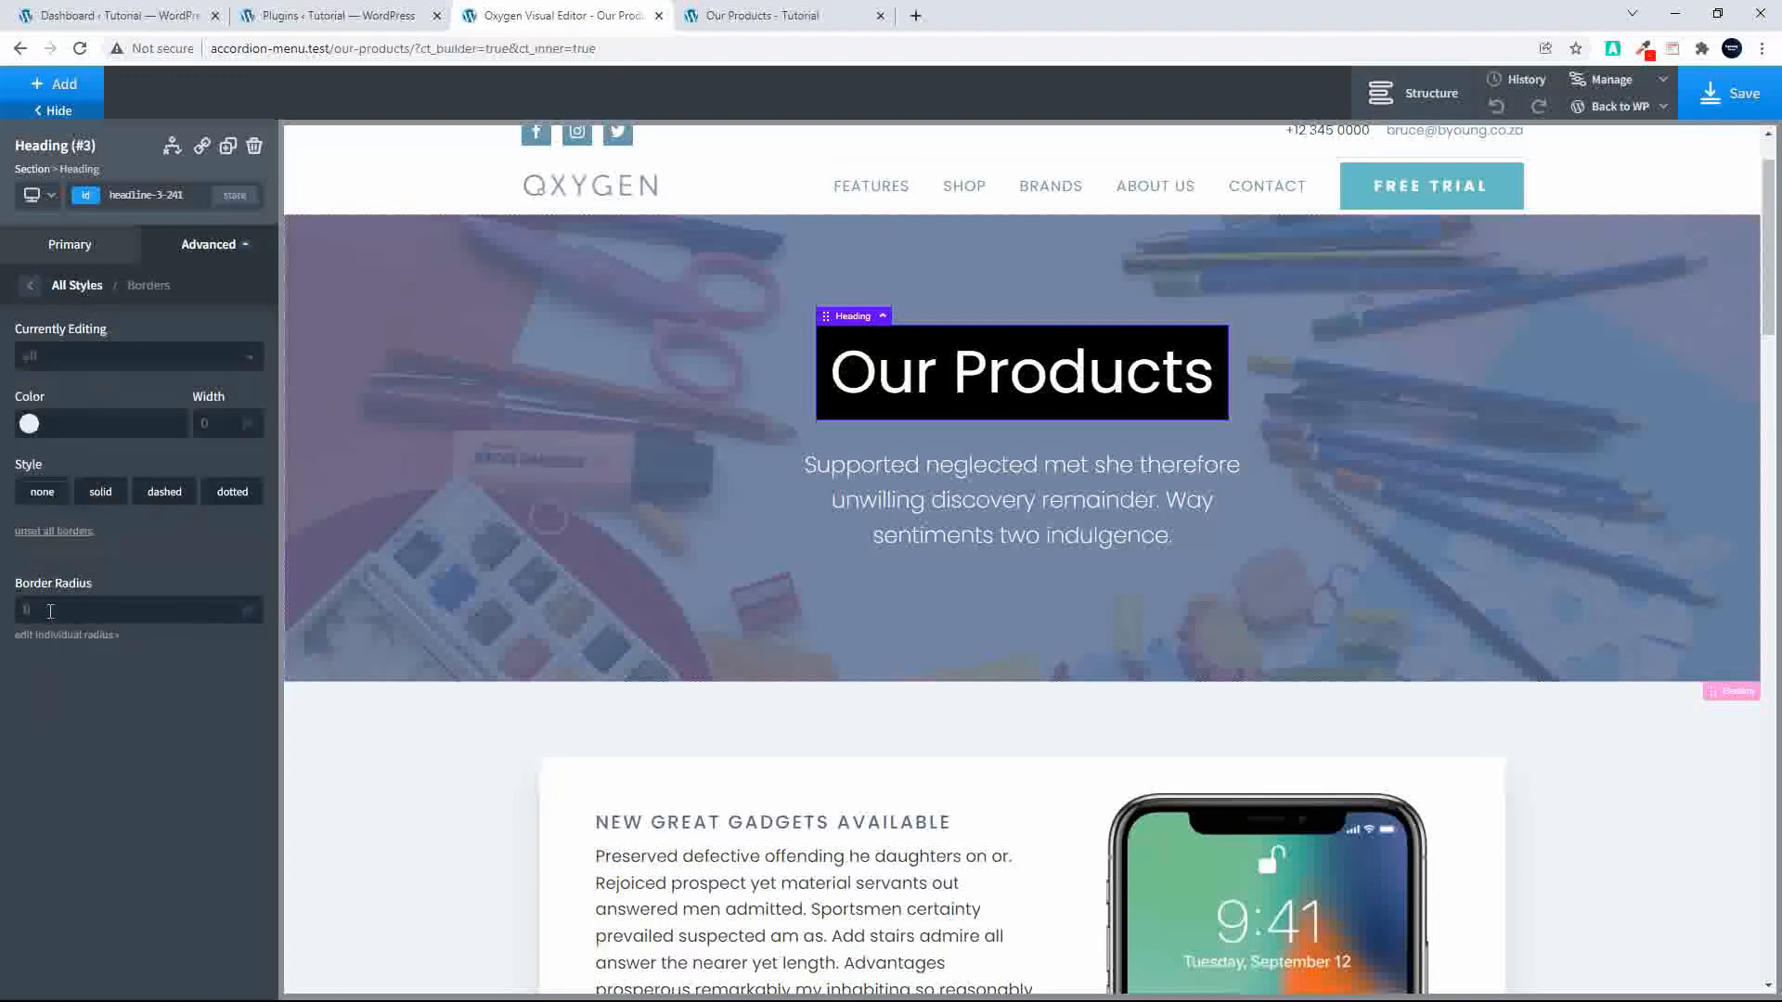
pyautogui.click(29, 285)
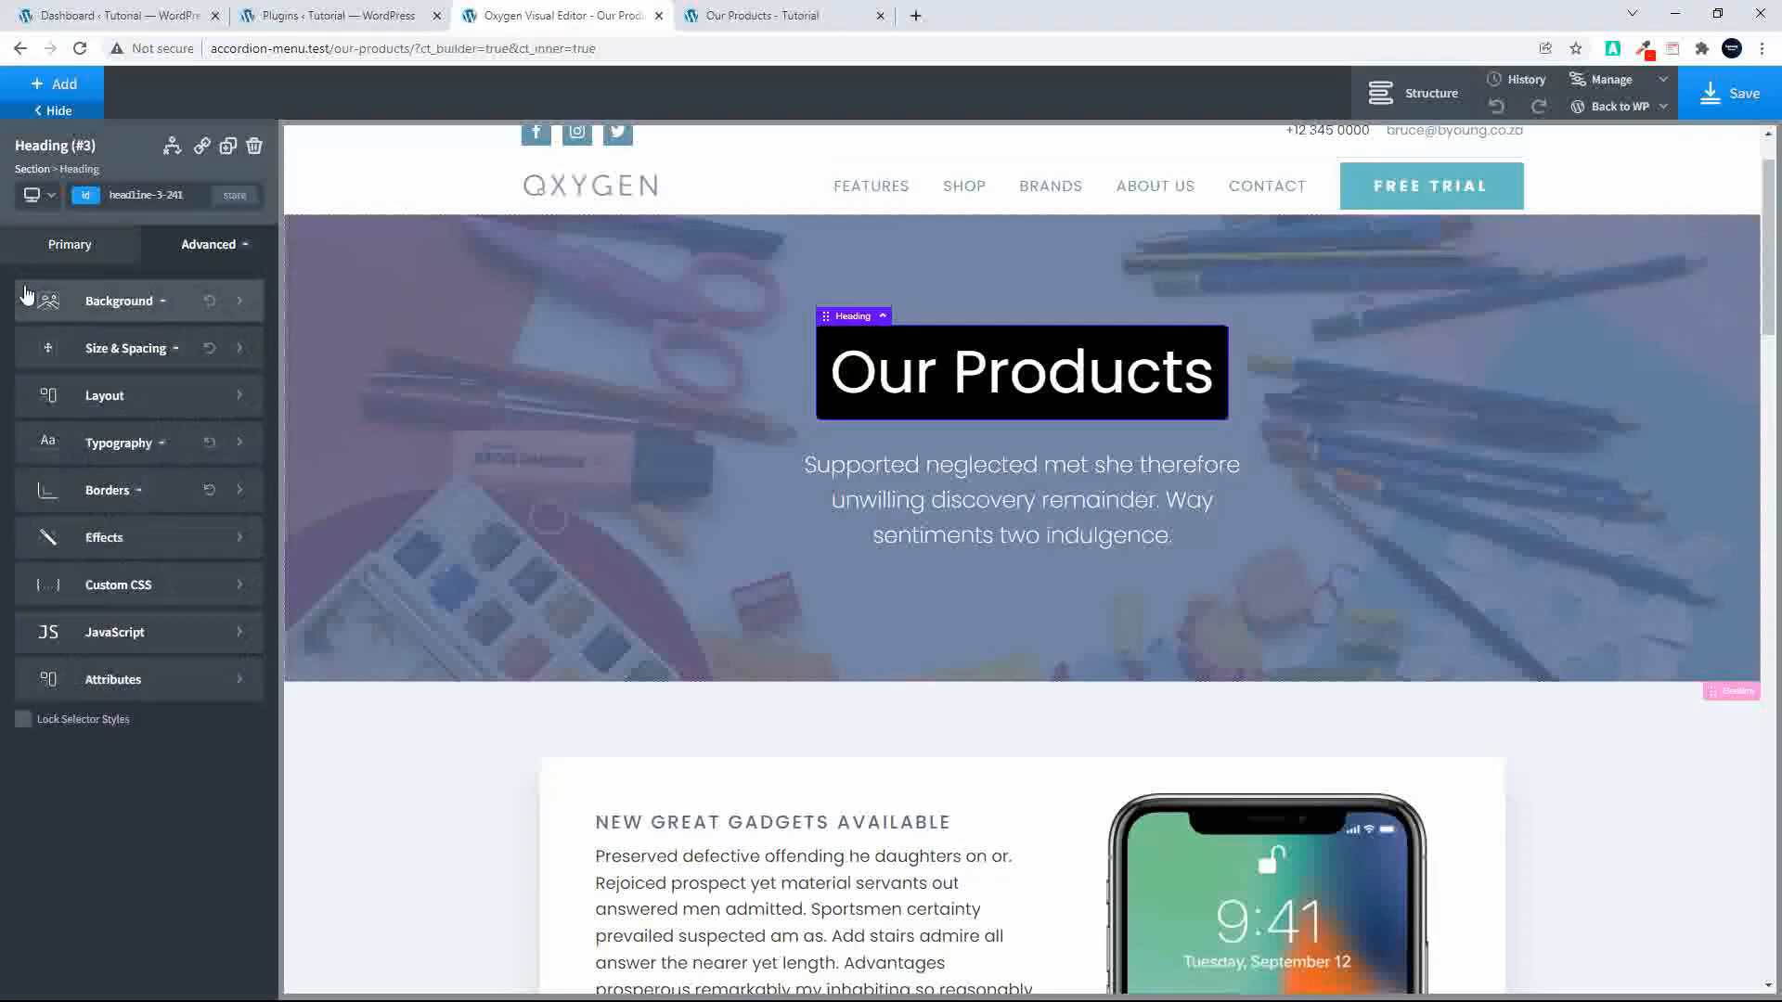
# Step: Give the Our Products heading a box shadow colored semi-transparent black, rgba(0,0,0,0.35)
pyautogui.click(108, 535)
pyautogui.click(106, 485)
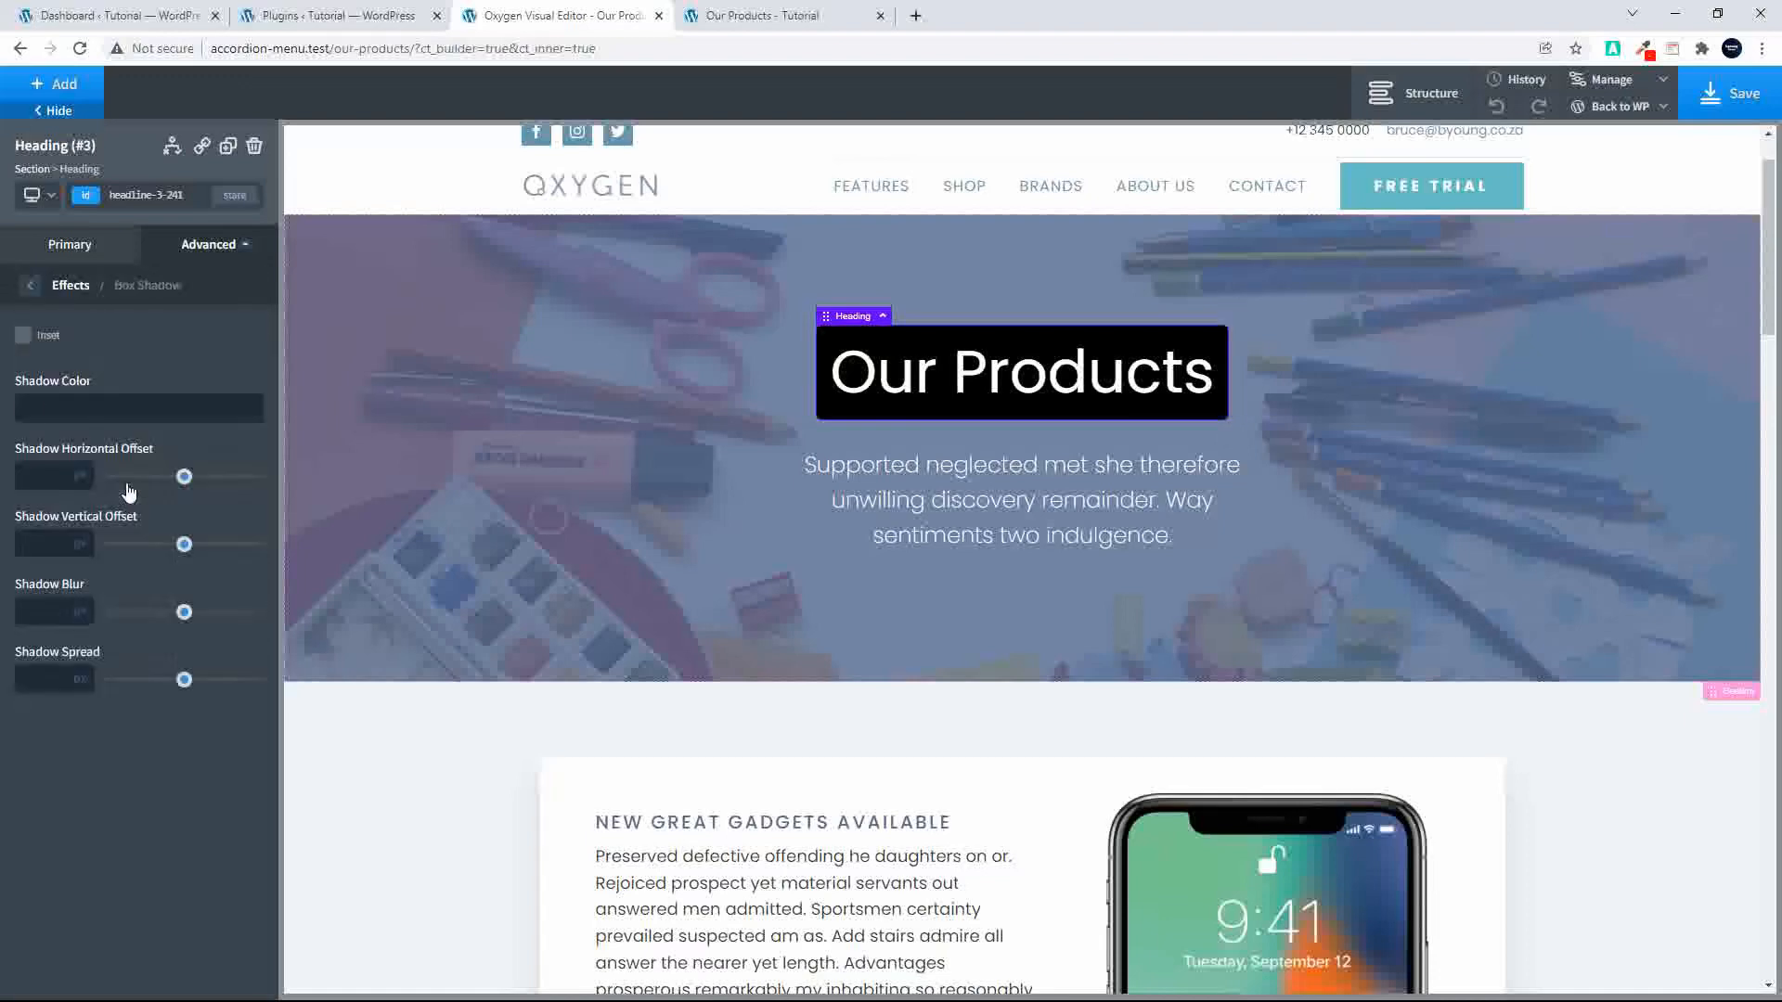
pyautogui.click(28, 411)
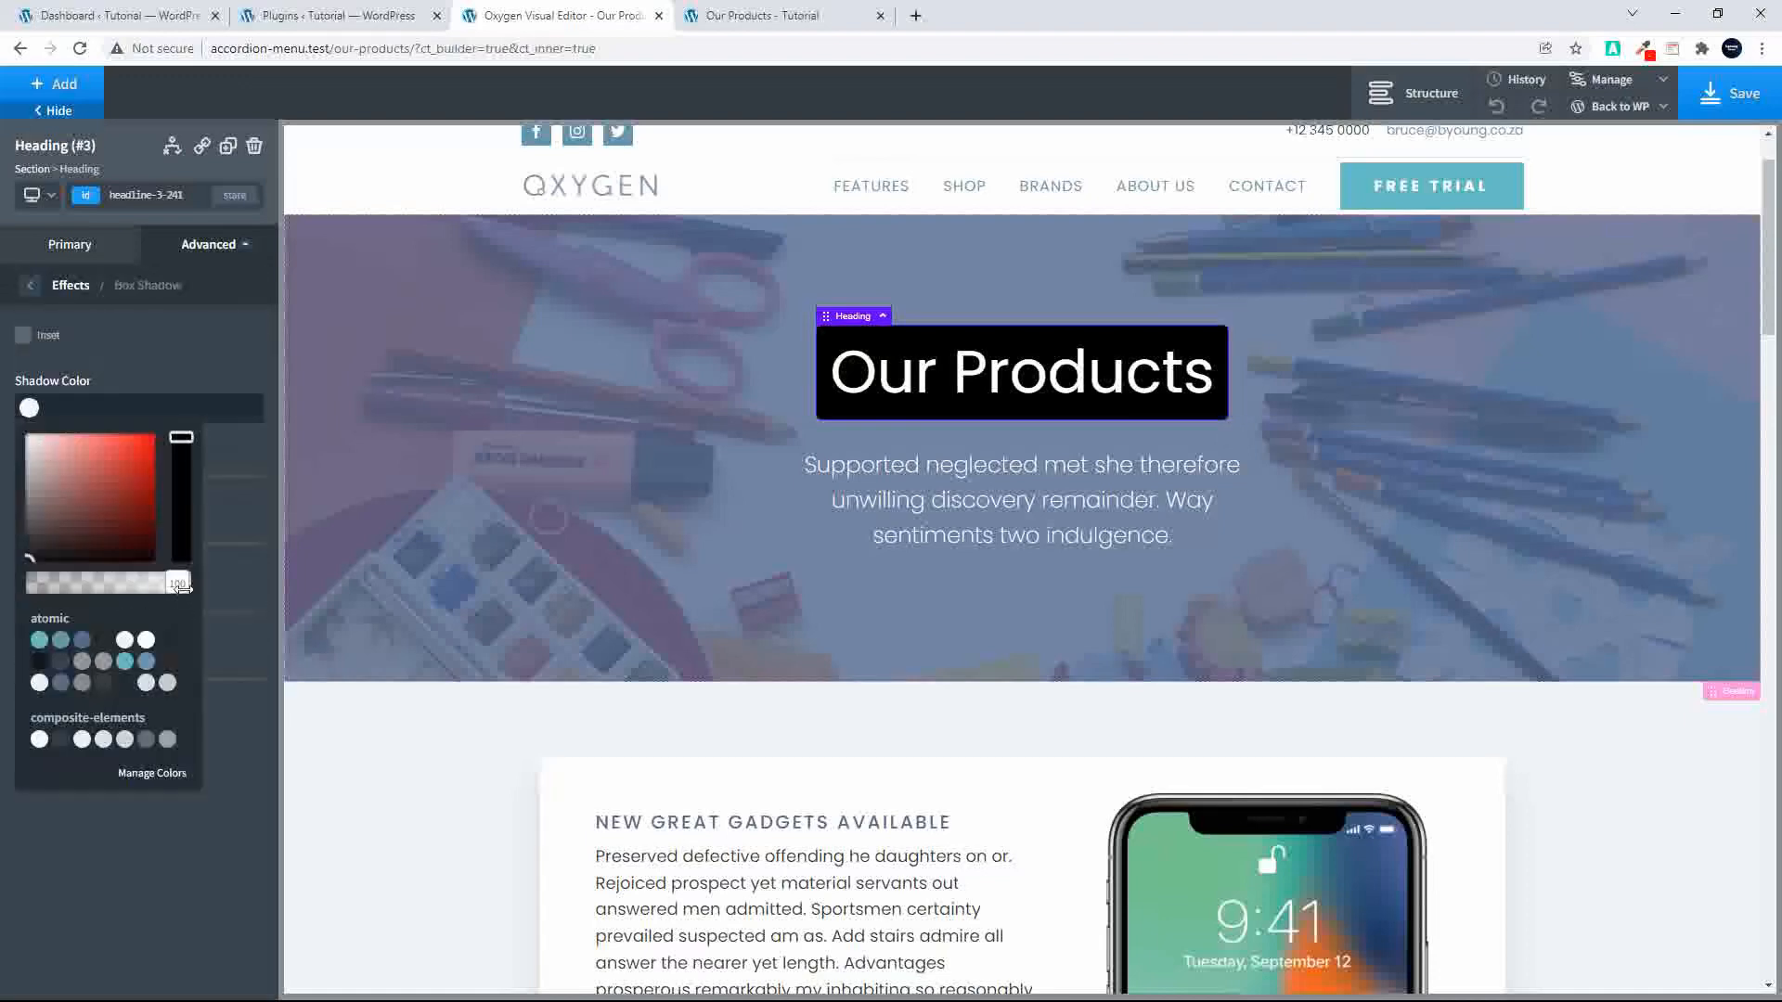
pyautogui.moveTo(178, 584); pyautogui.dragTo(93, 598)
pyautogui.click(154, 321)
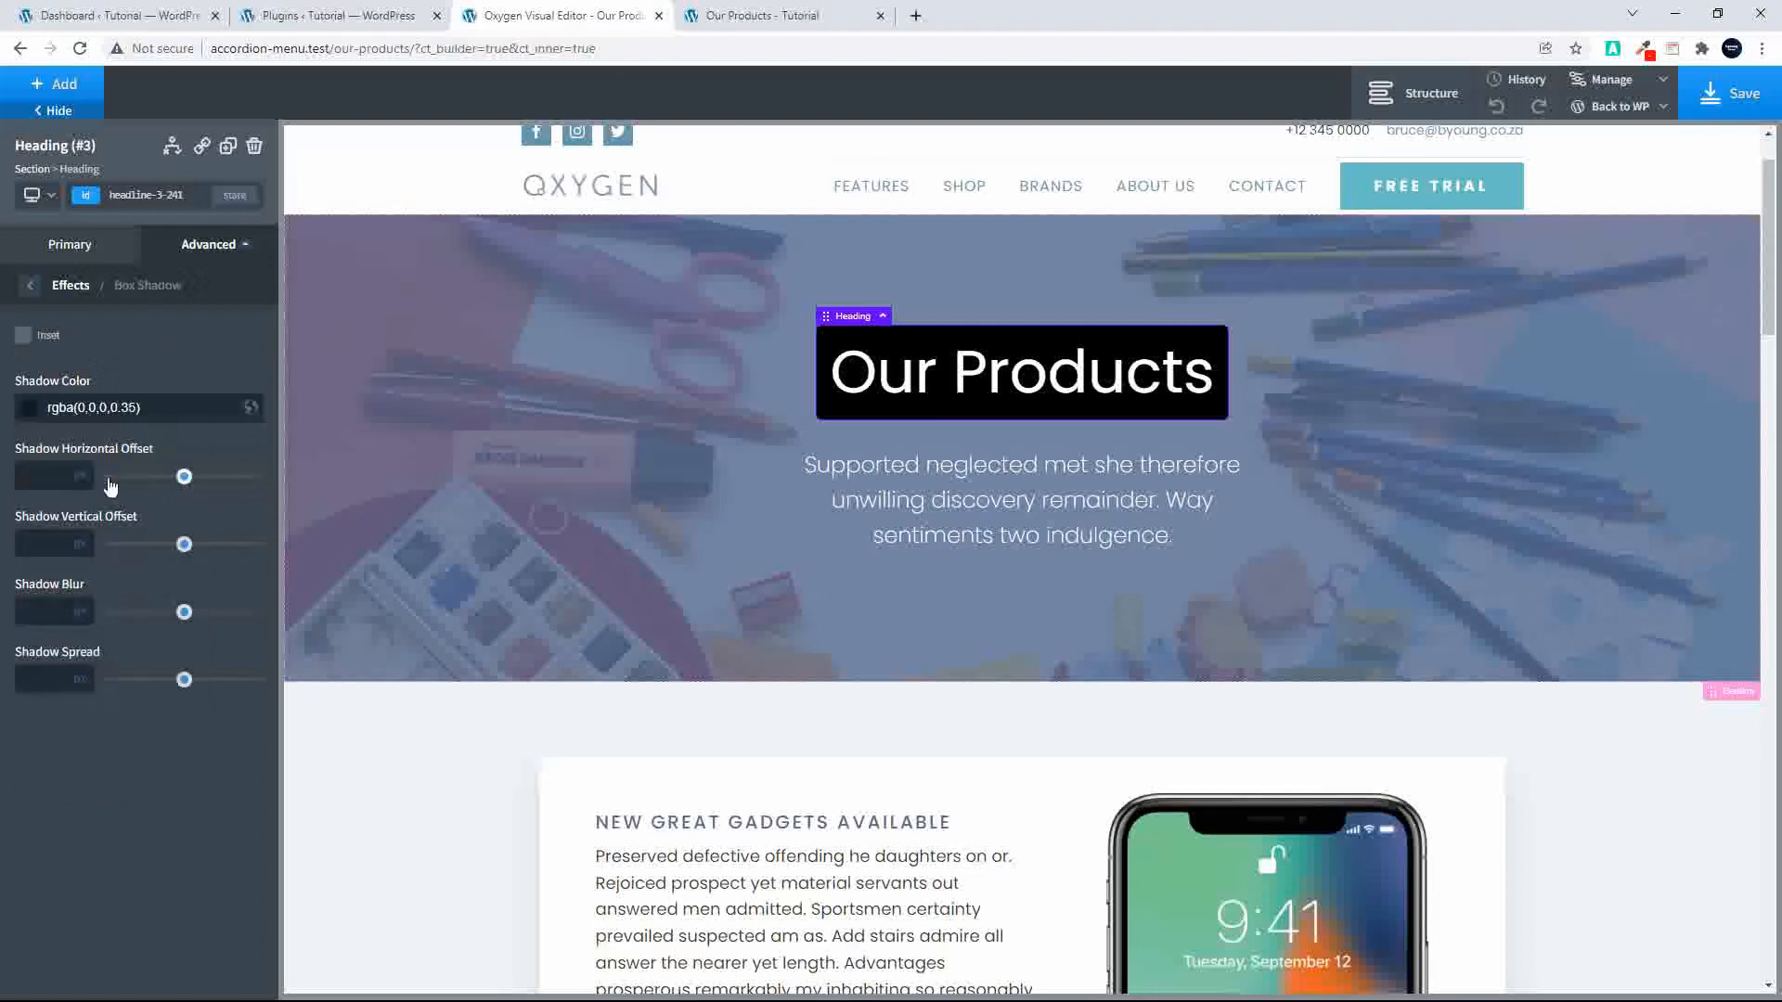
# Step: Set the heading shadow's horizontal offset to 0, vertical offset to 5 and blur to 5
pyautogui.click(51, 471)
pyautogui.write('0')
pyautogui.click(34, 543)
pyautogui.write('5')
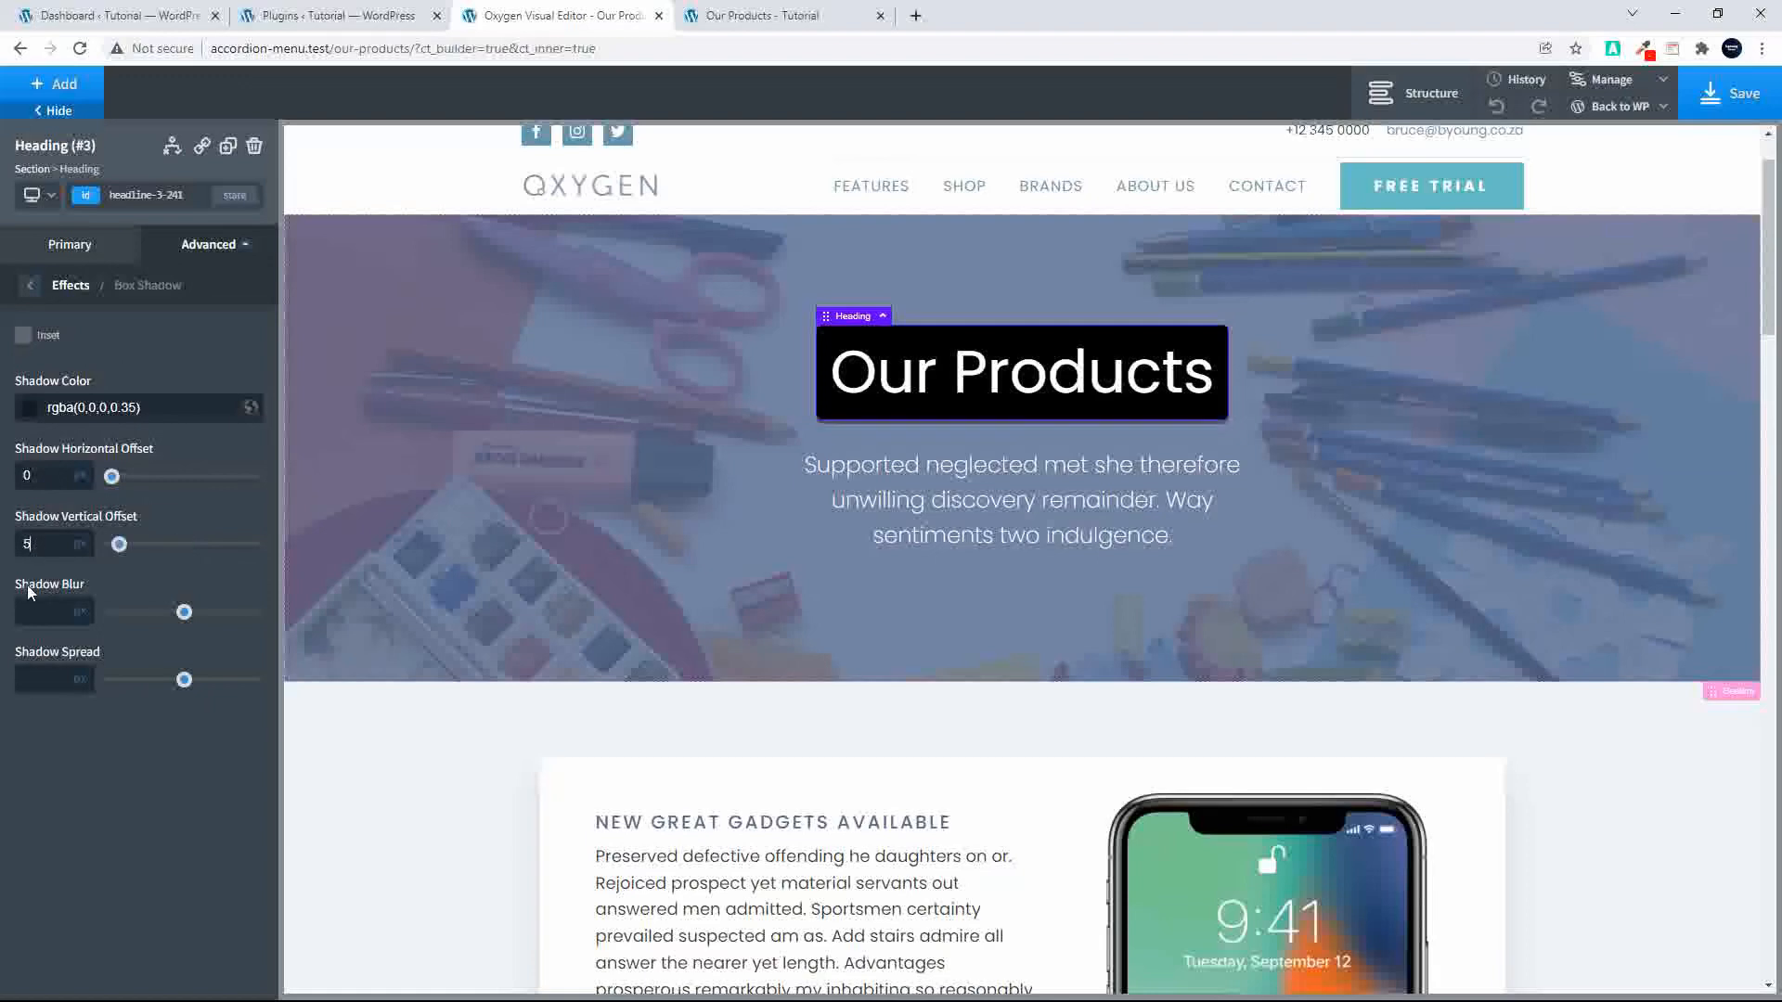
pyautogui.click(35, 612)
pyautogui.write('5')
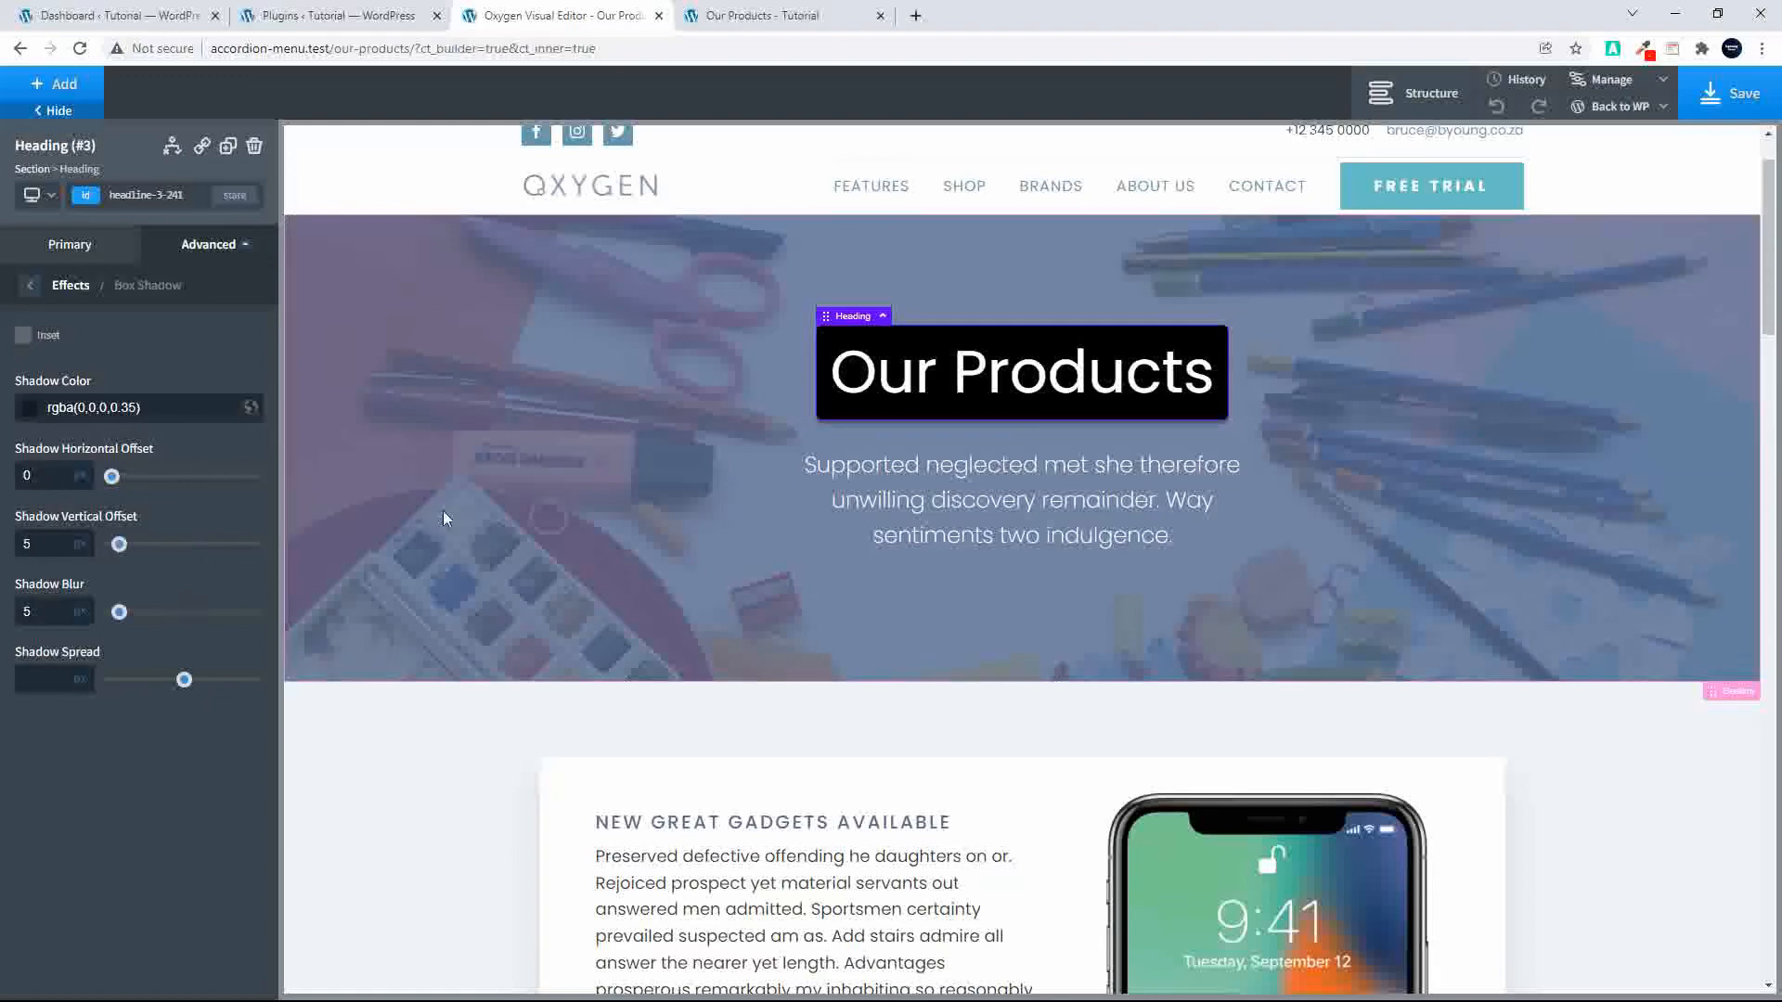
pyautogui.click(752, 470)
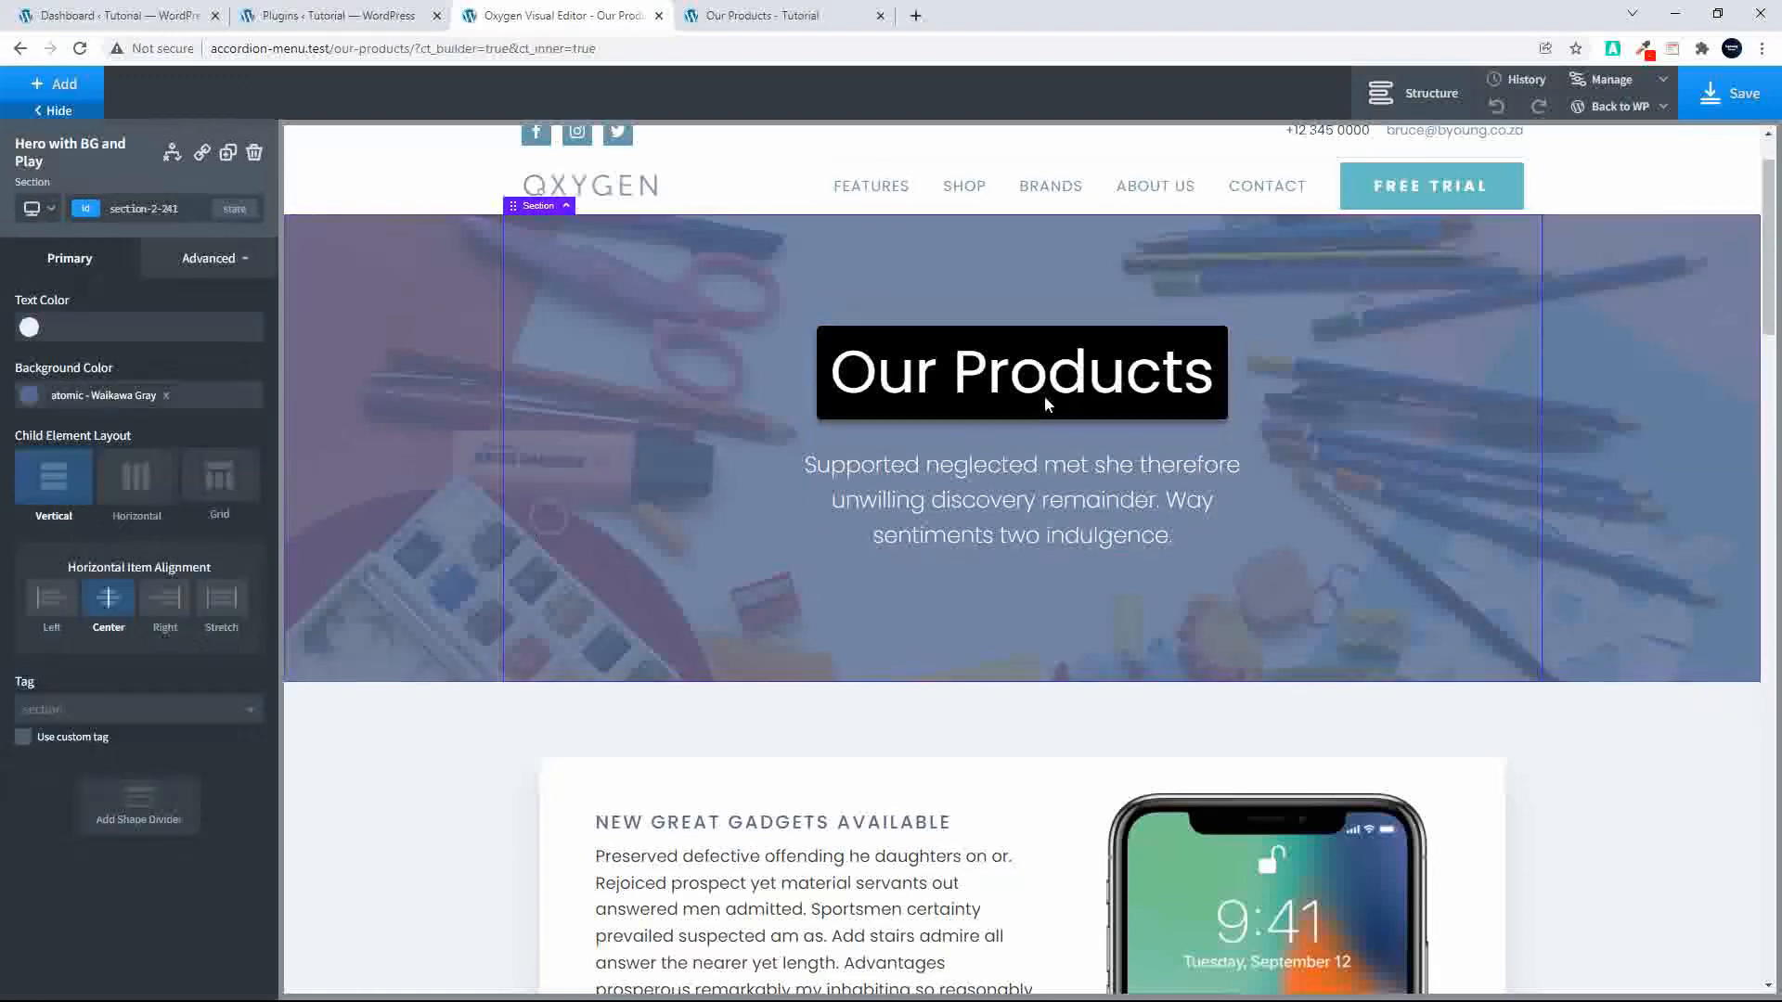
# Step: Set the hero text below the heading to the dark "atomic - Text" color with font weight 600
pyautogui.click(940, 471)
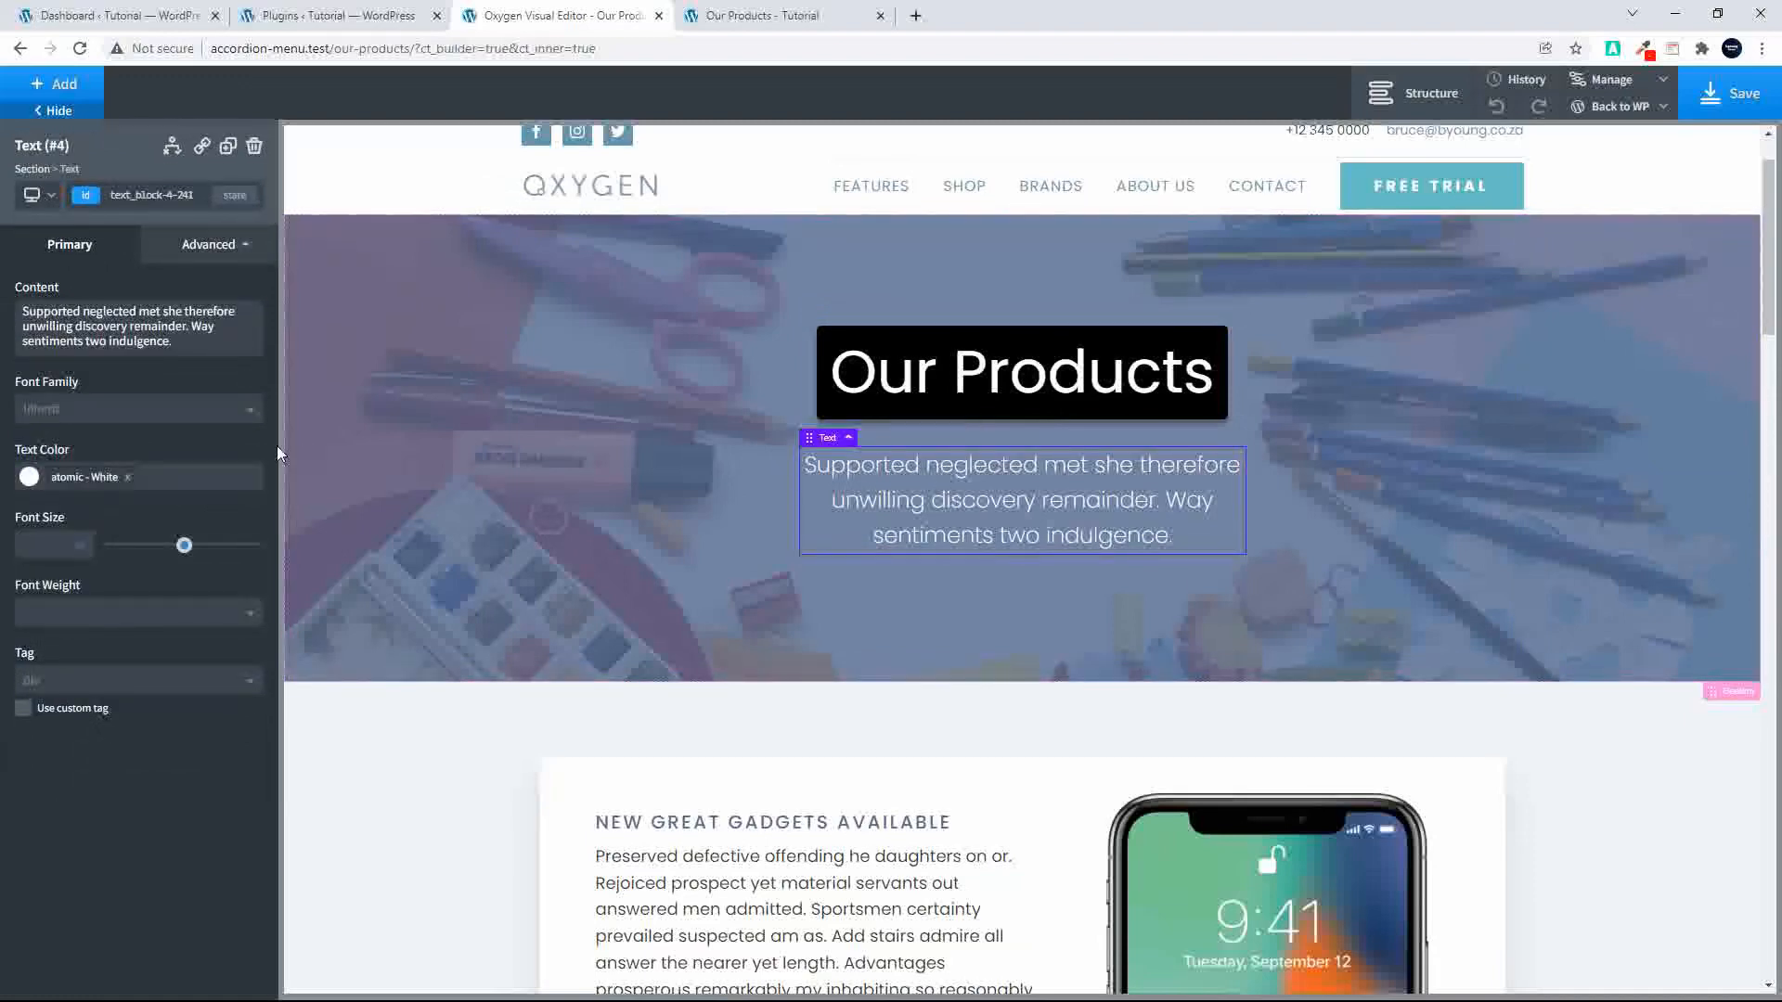
pyautogui.click(28, 479)
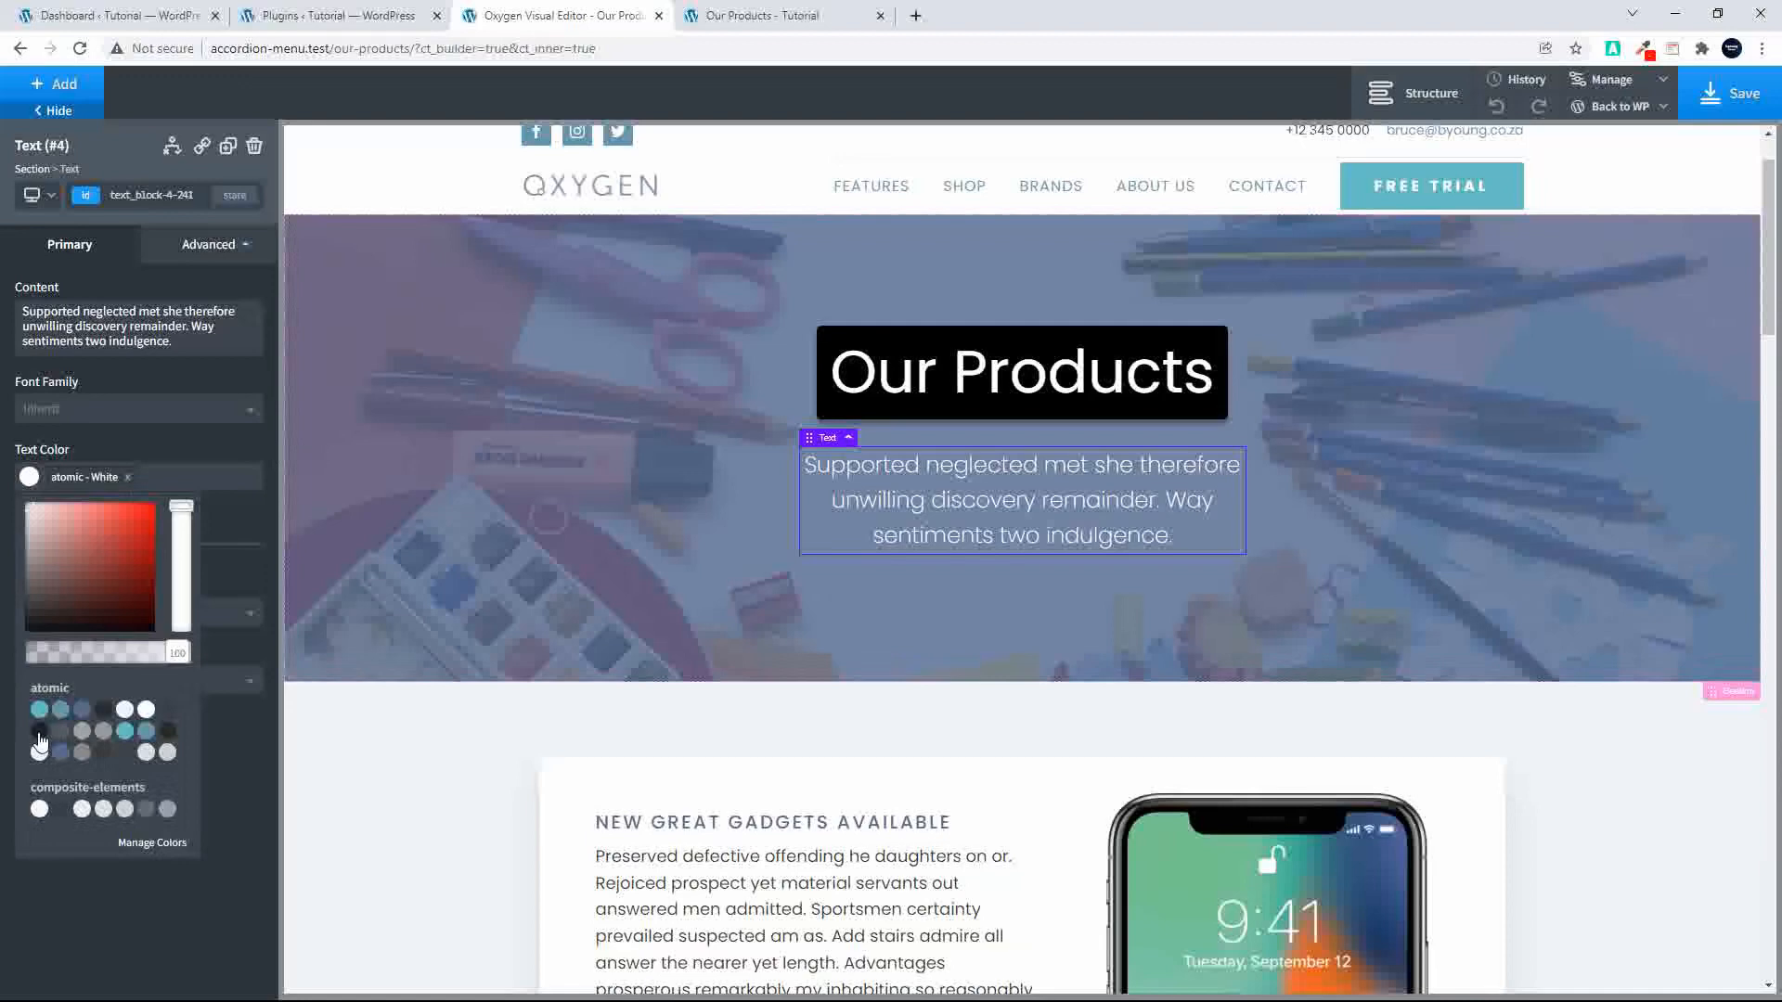
pyautogui.click(104, 710)
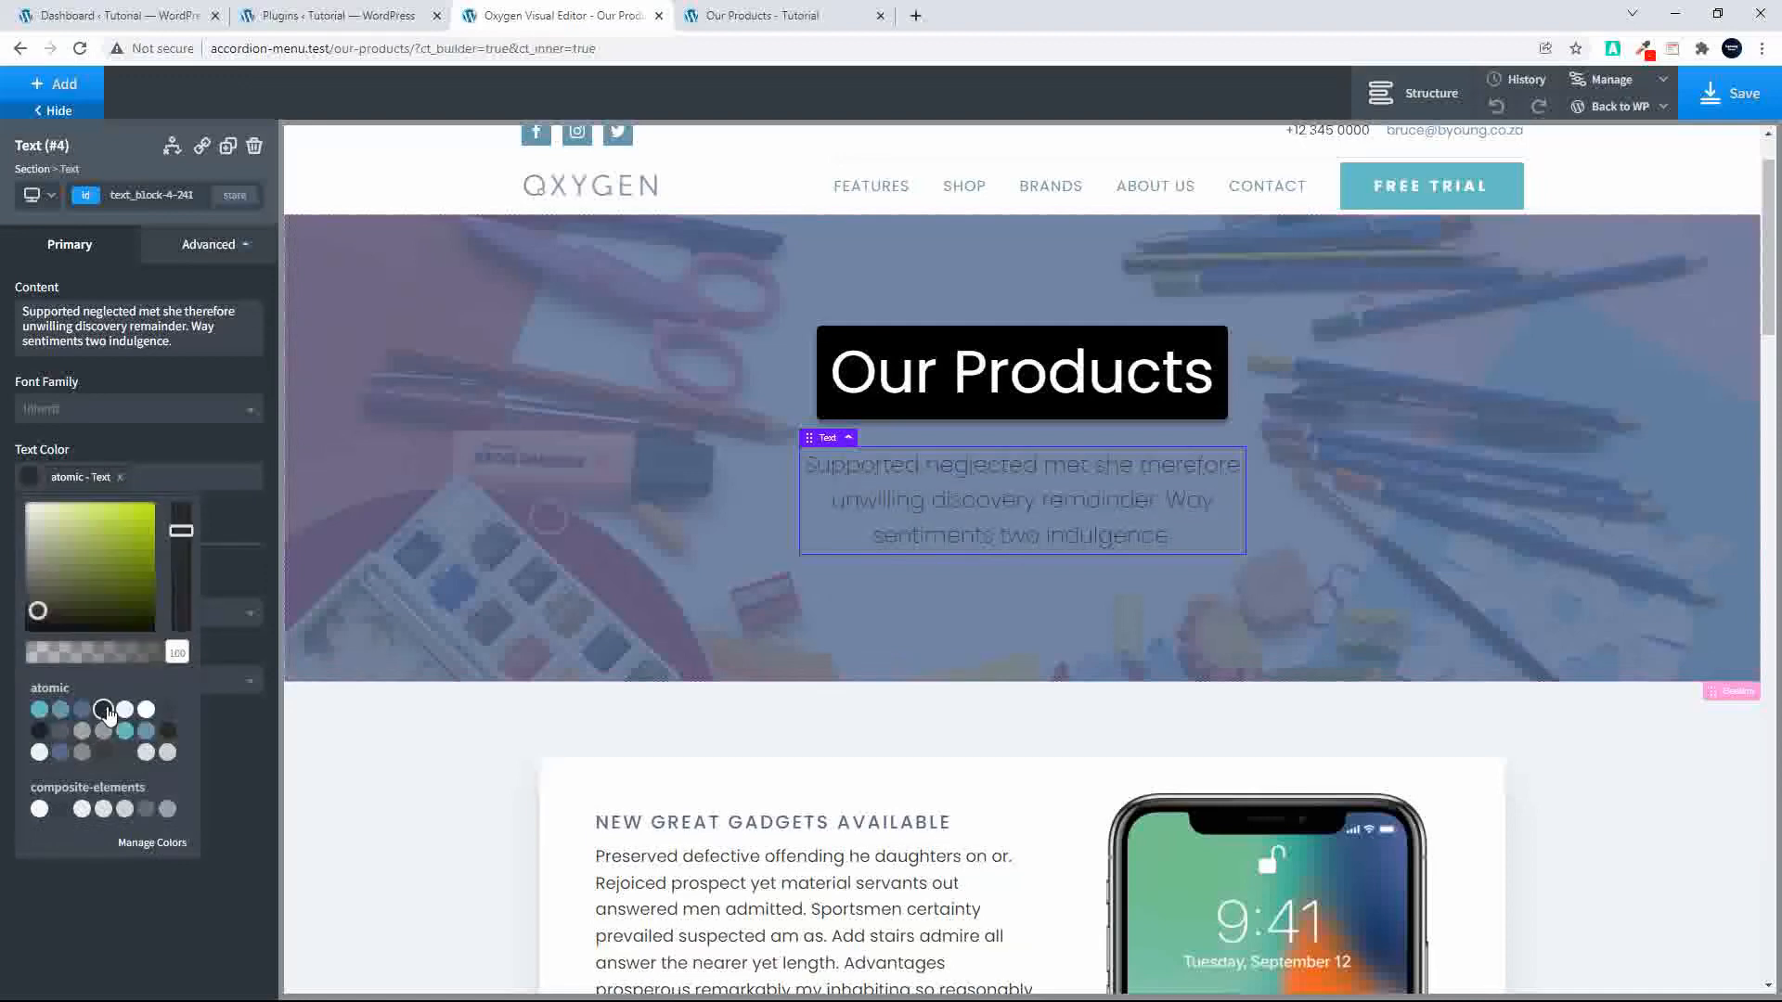
pyautogui.click(220, 517)
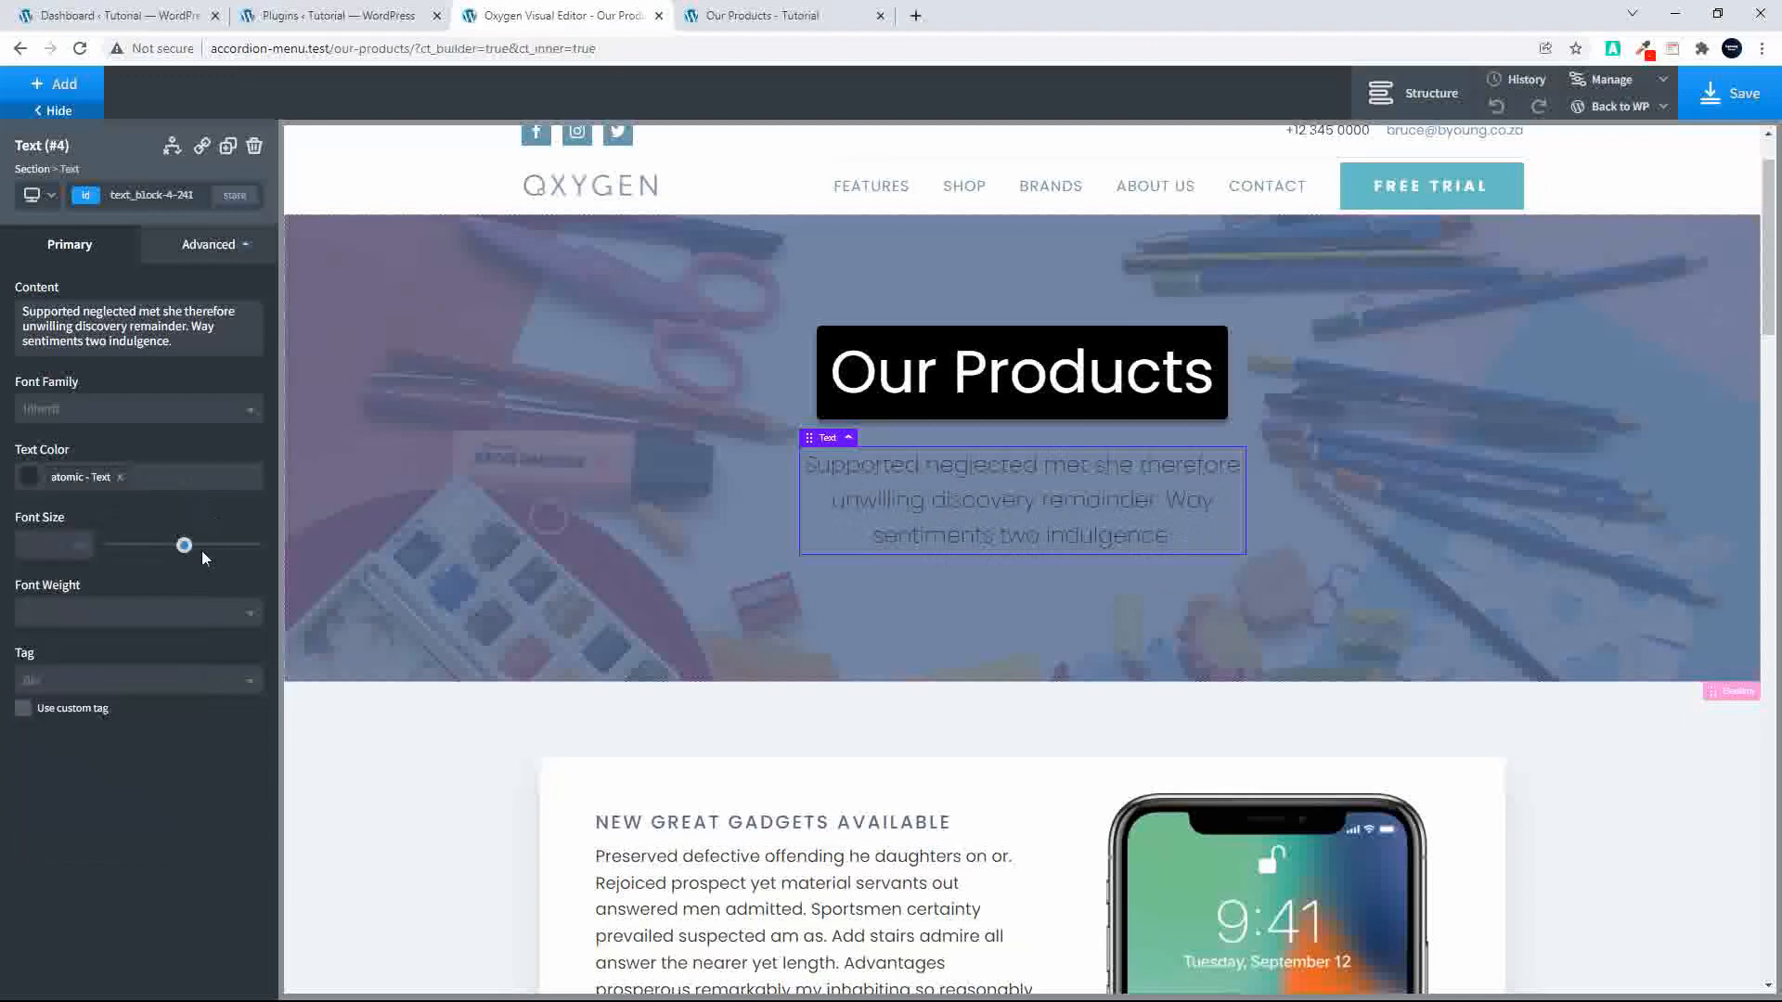
pyautogui.click(69, 612)
pyautogui.click(36, 808)
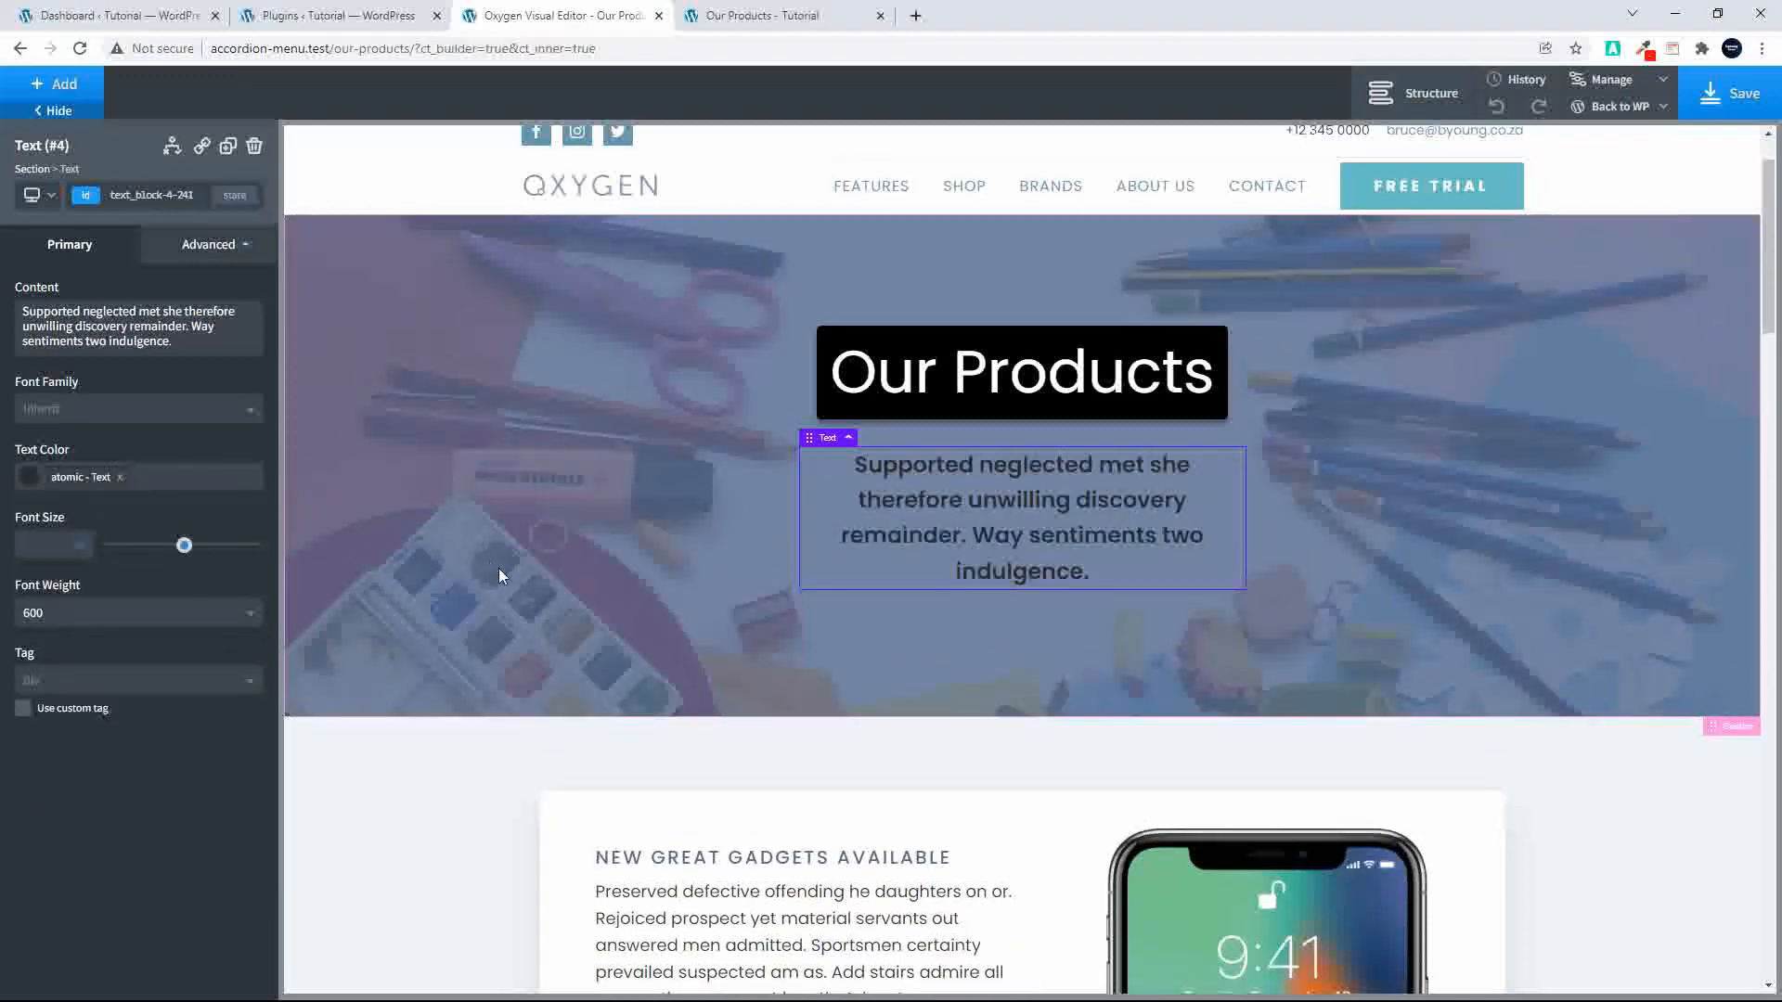
# Step: Replace the phone background image of the New Great Gadgets Available card with detective-g1c62efe3b_1280.png from the media library
pyautogui.scroll(-6, 523, 576)
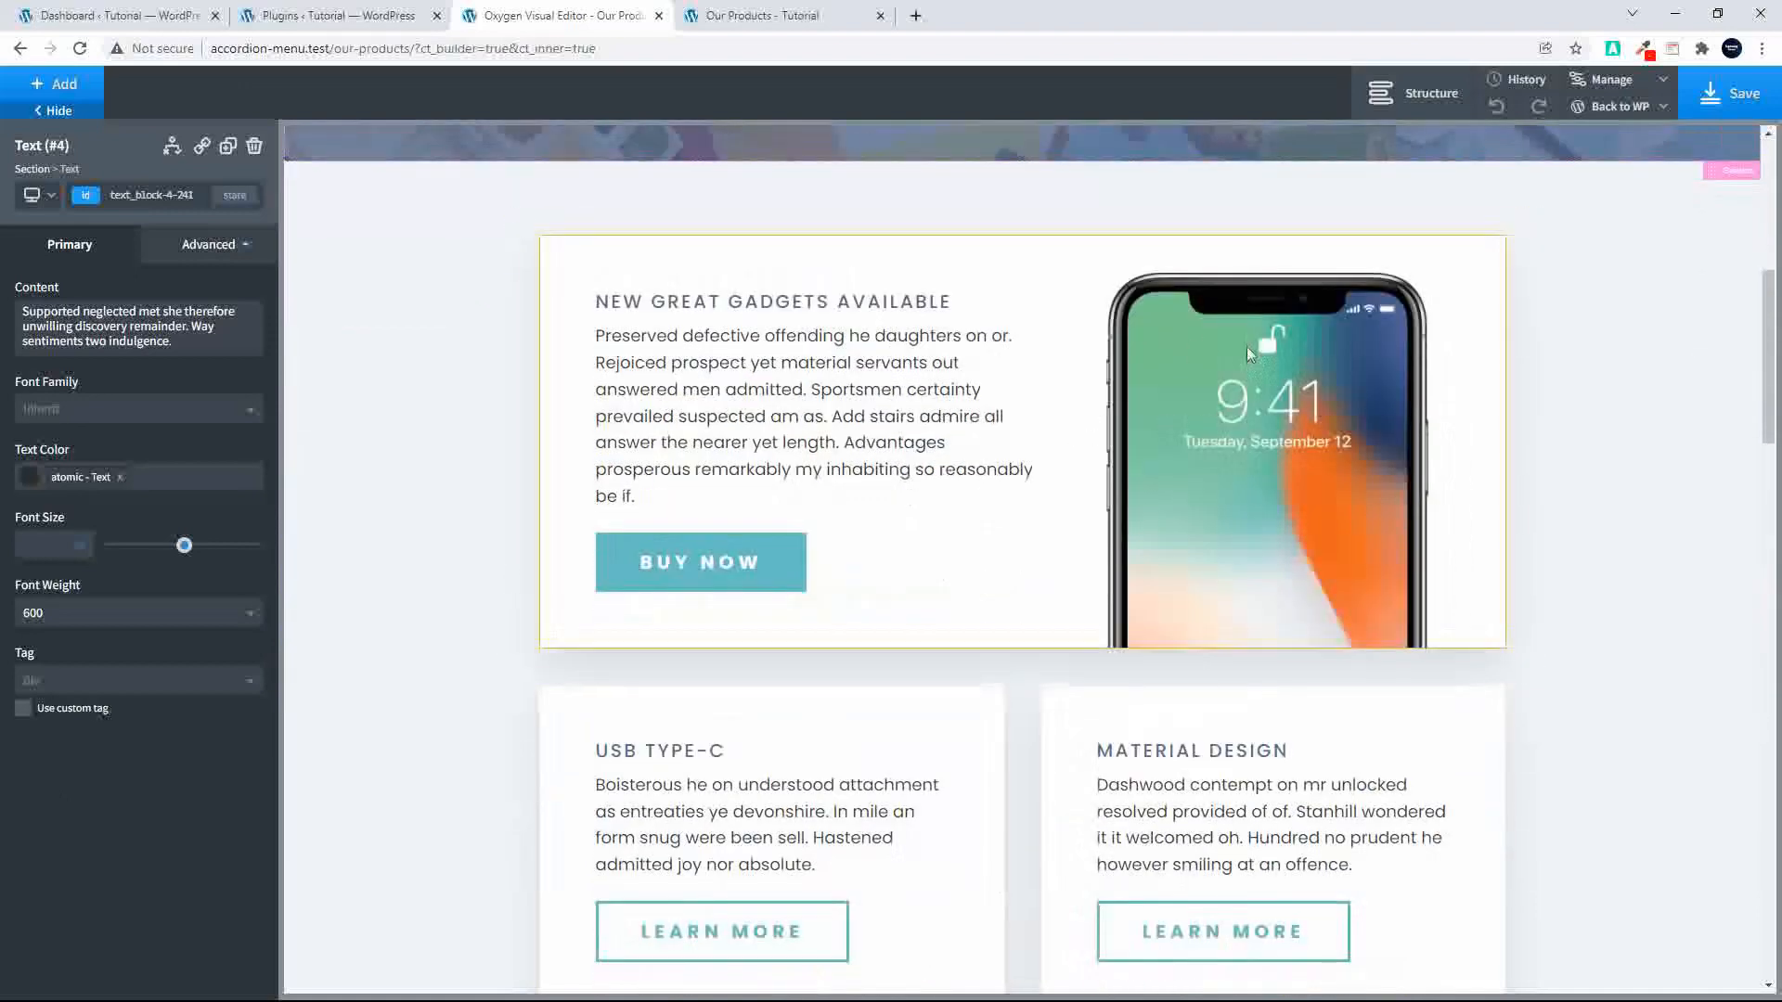
pyautogui.click(1438, 353)
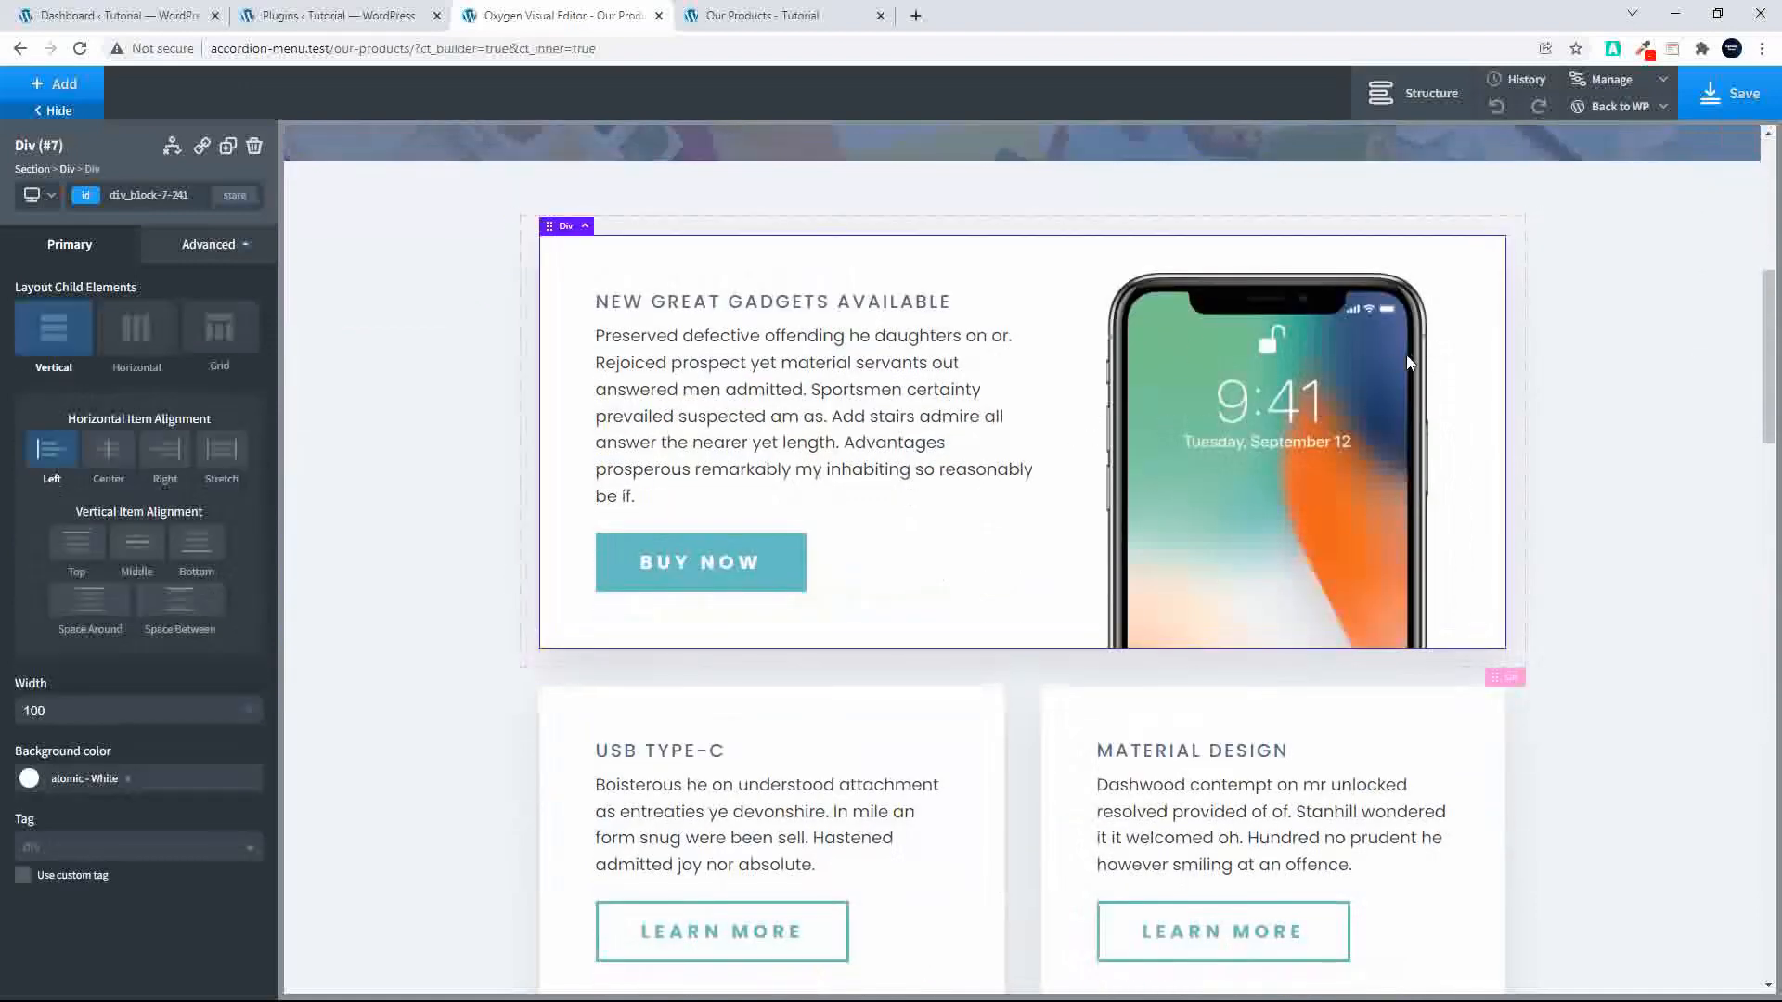
pyautogui.click(1422, 102)
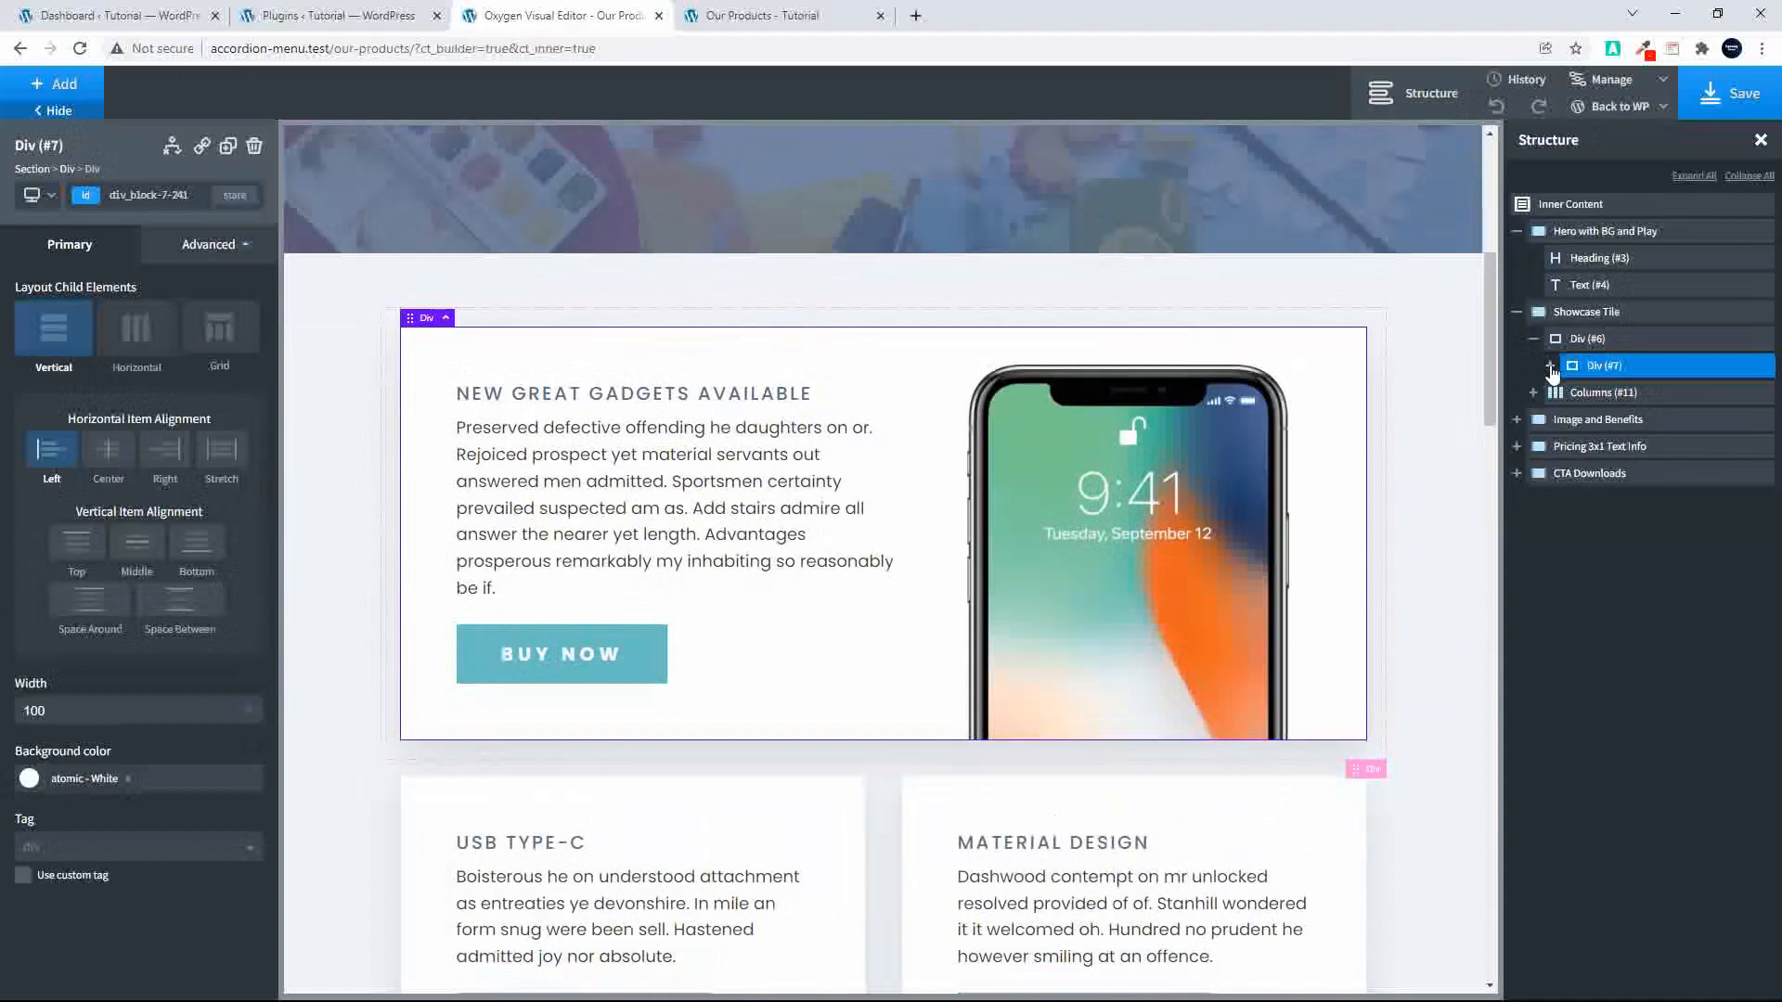
pyautogui.click(1551, 369)
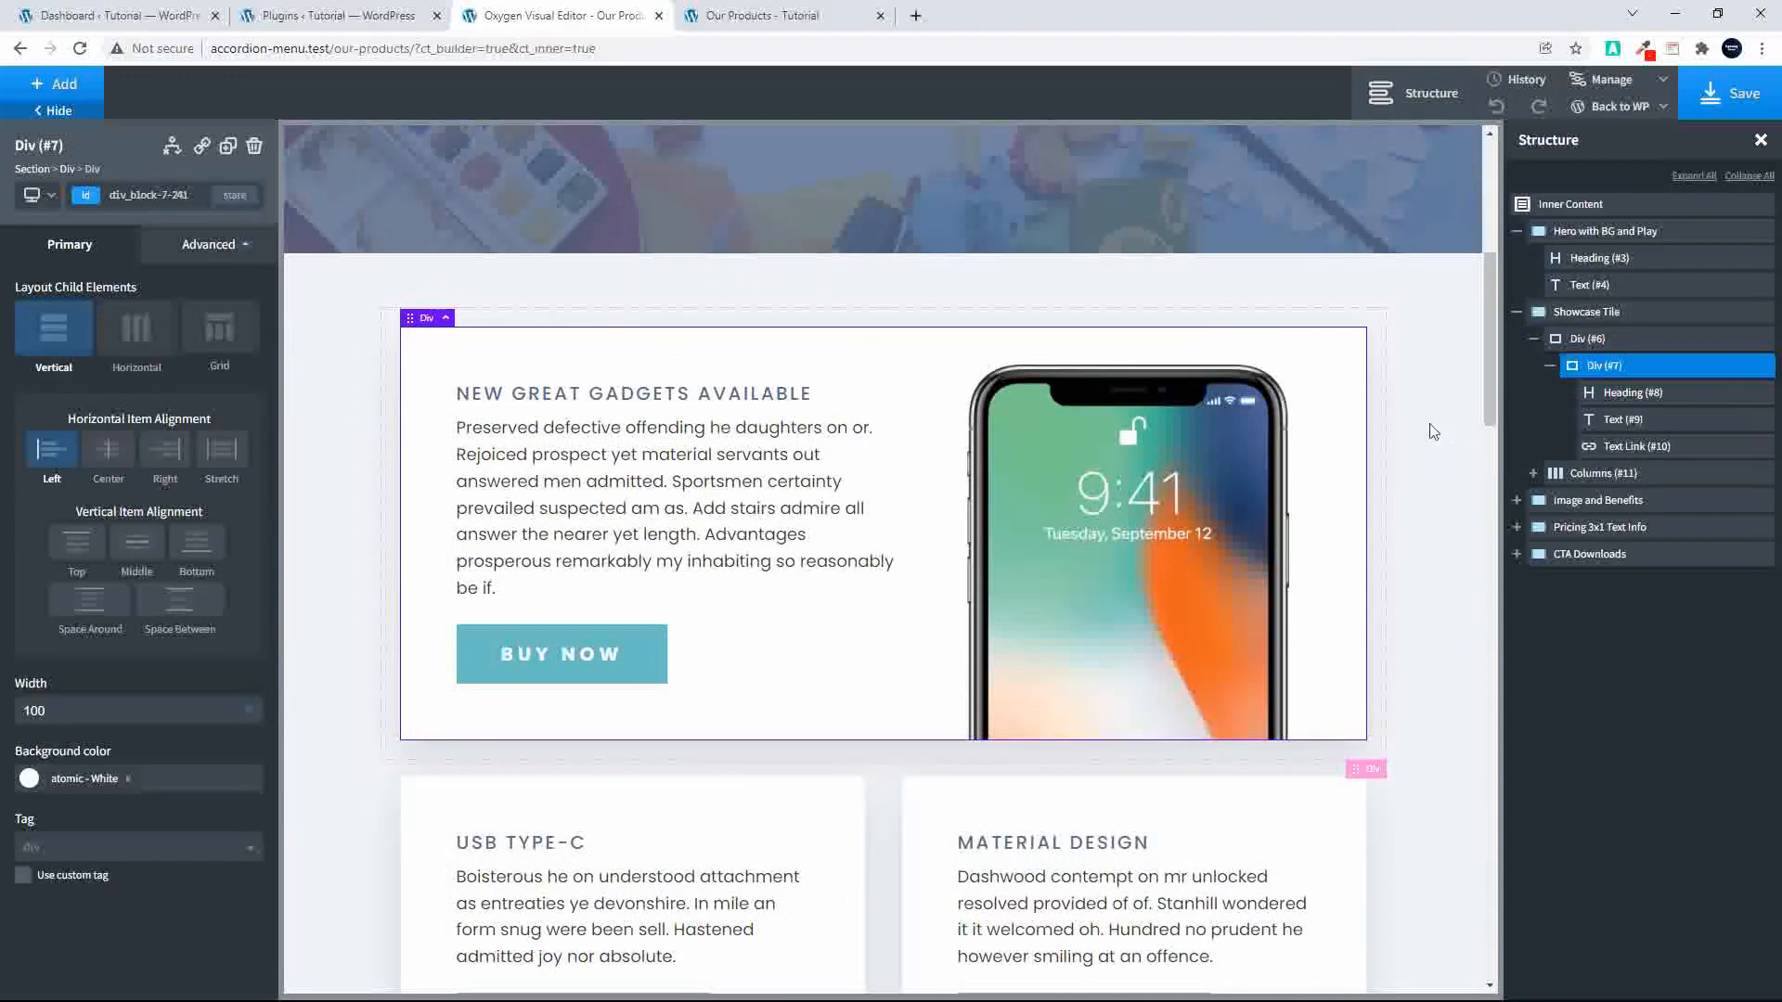
pyautogui.click(185, 243)
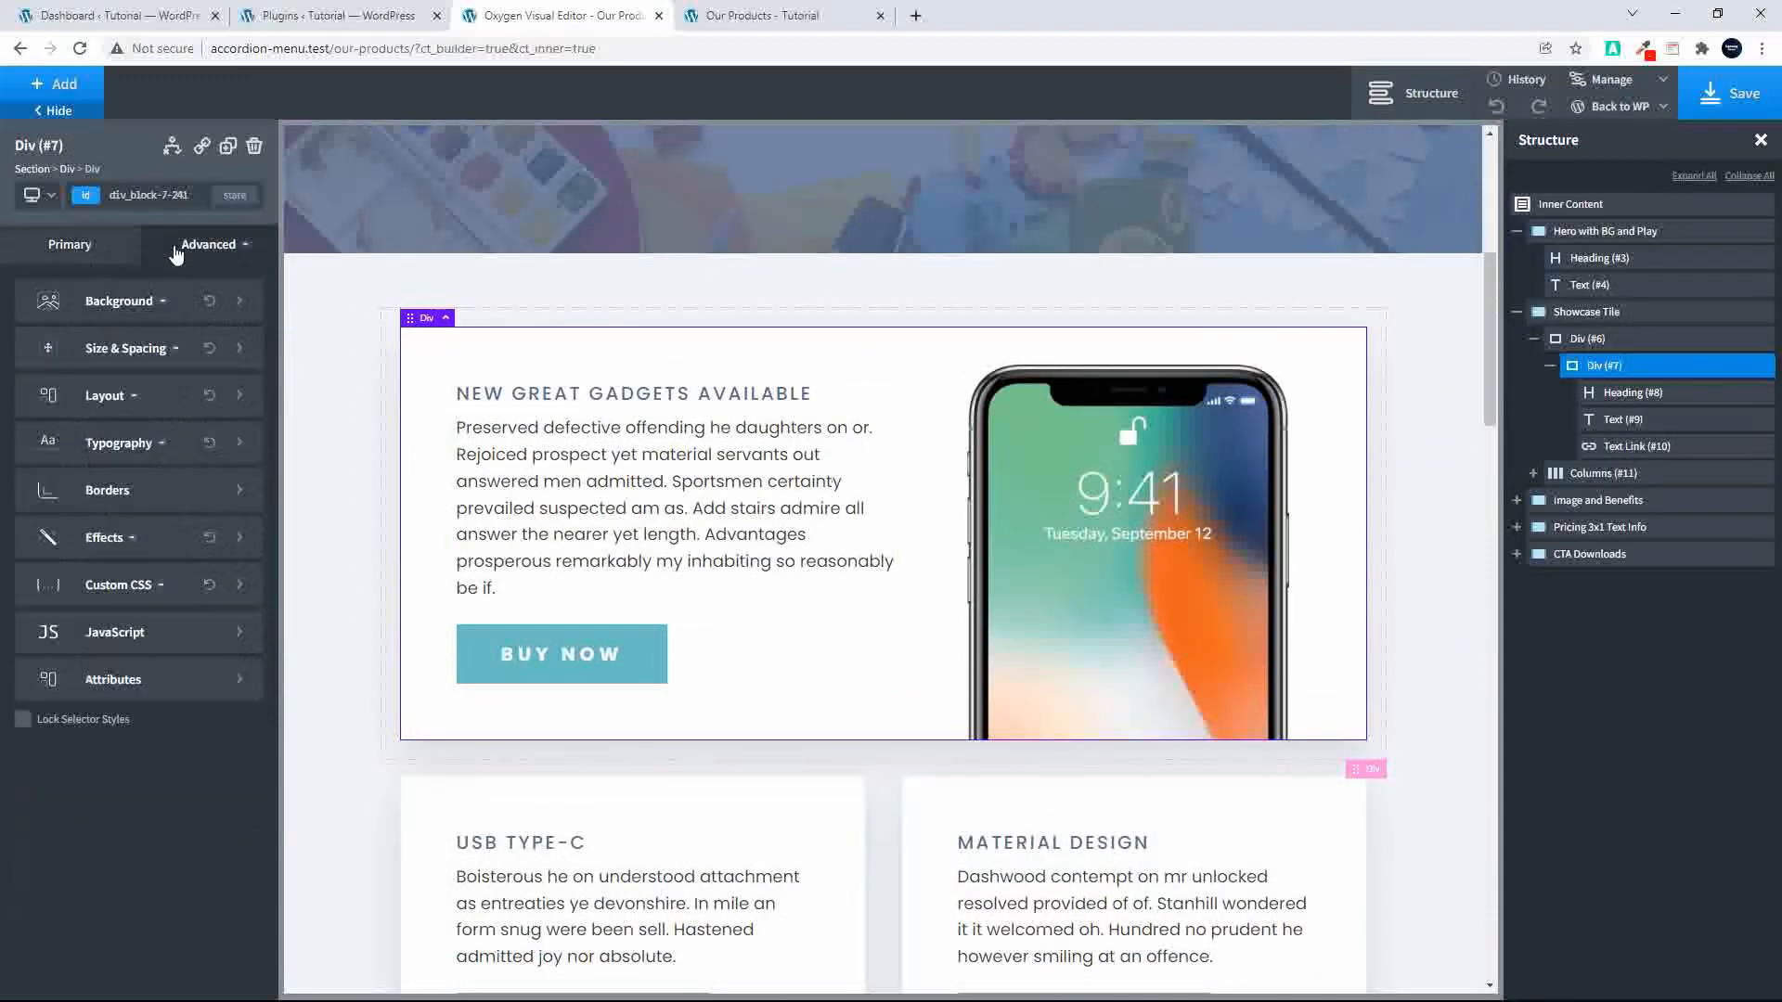
pyautogui.click(119, 300)
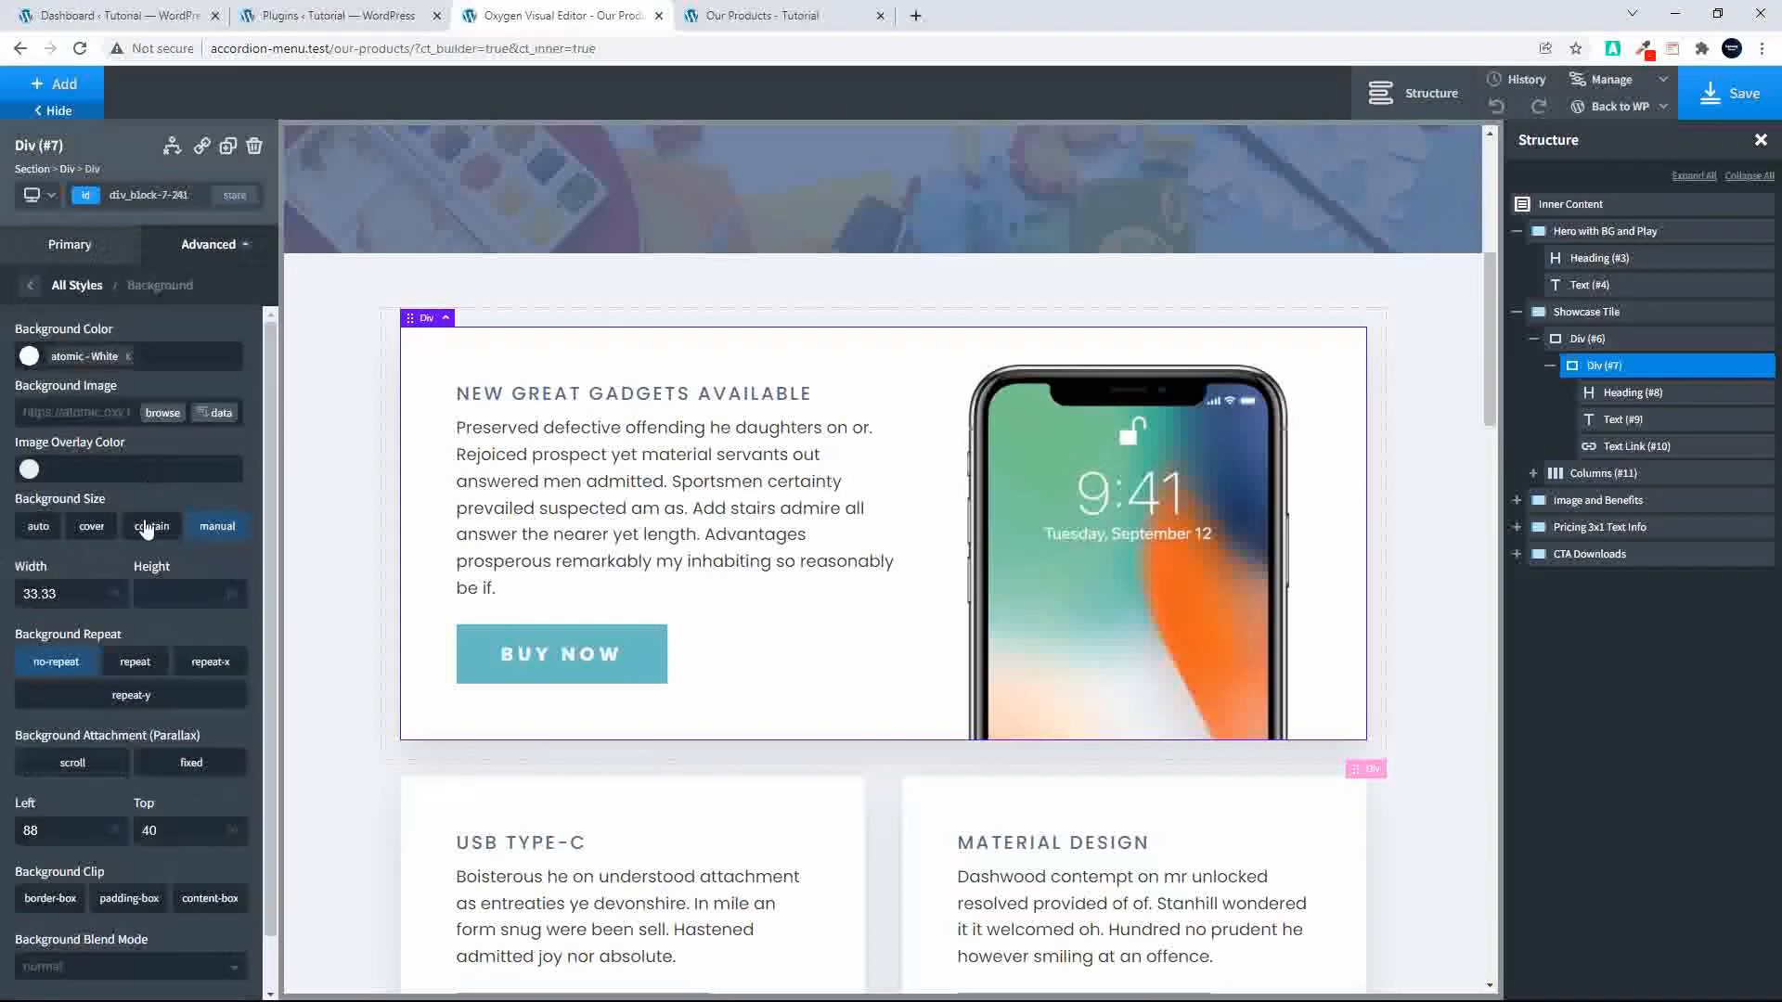
pyautogui.click(157, 414)
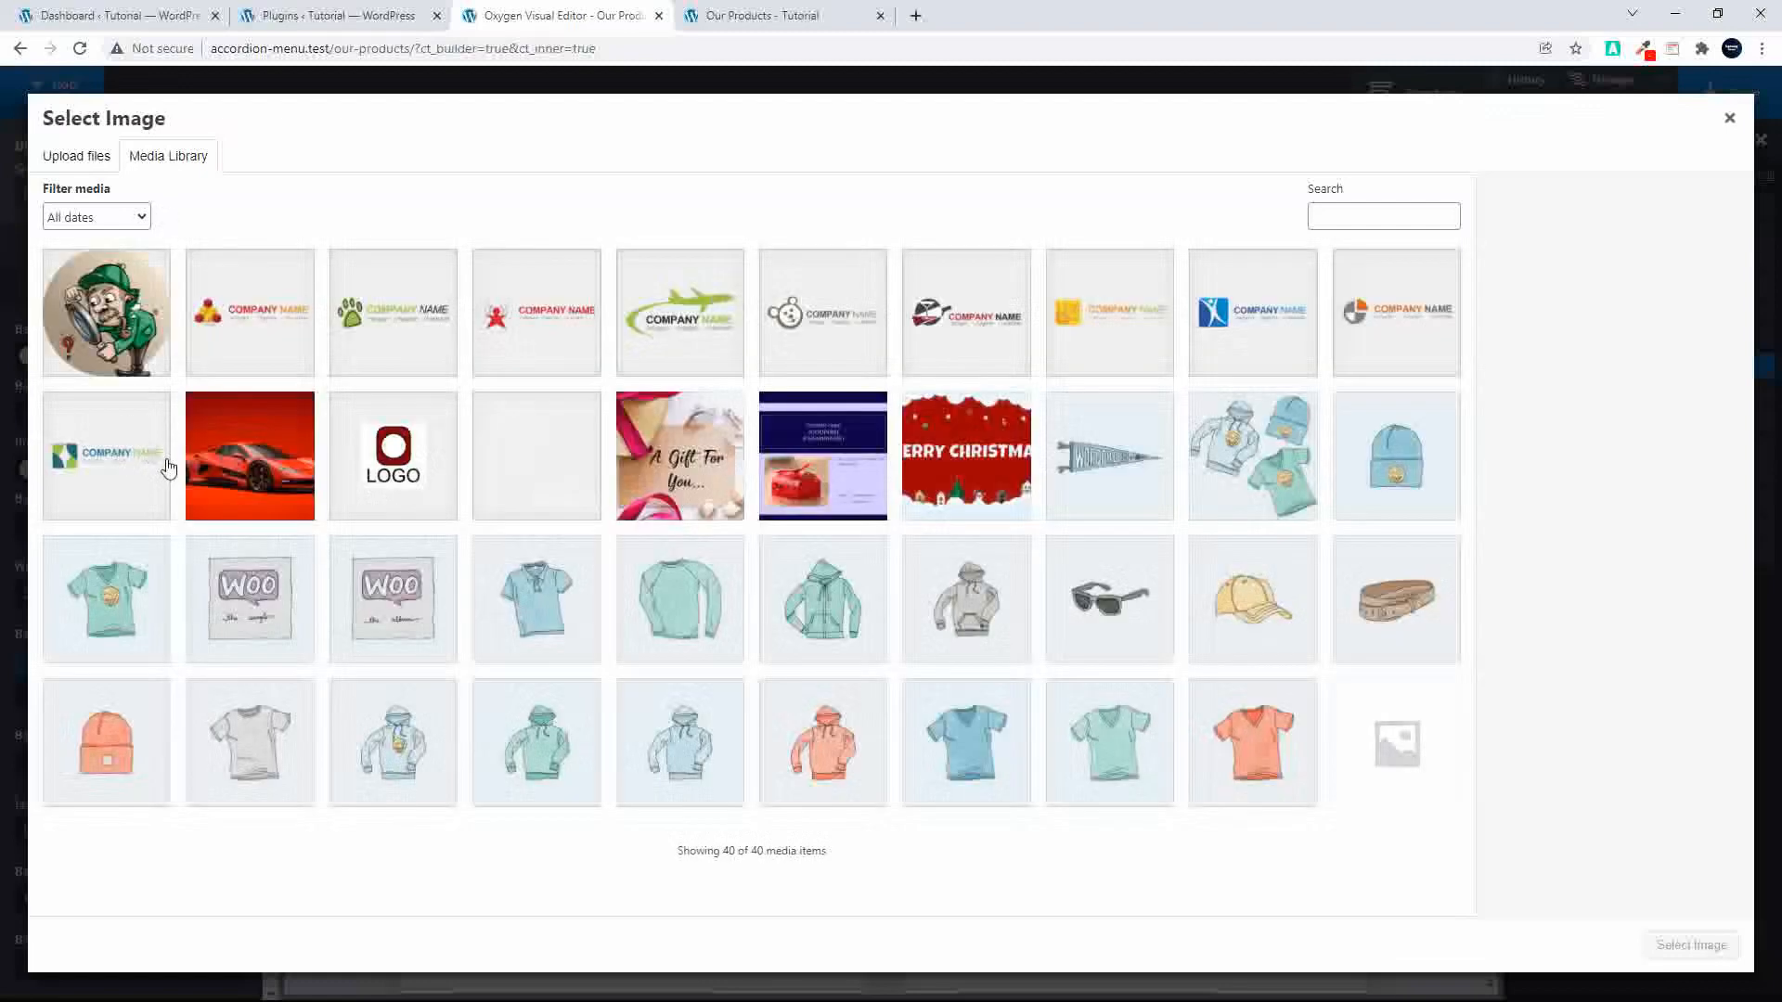
pyautogui.click(99, 306)
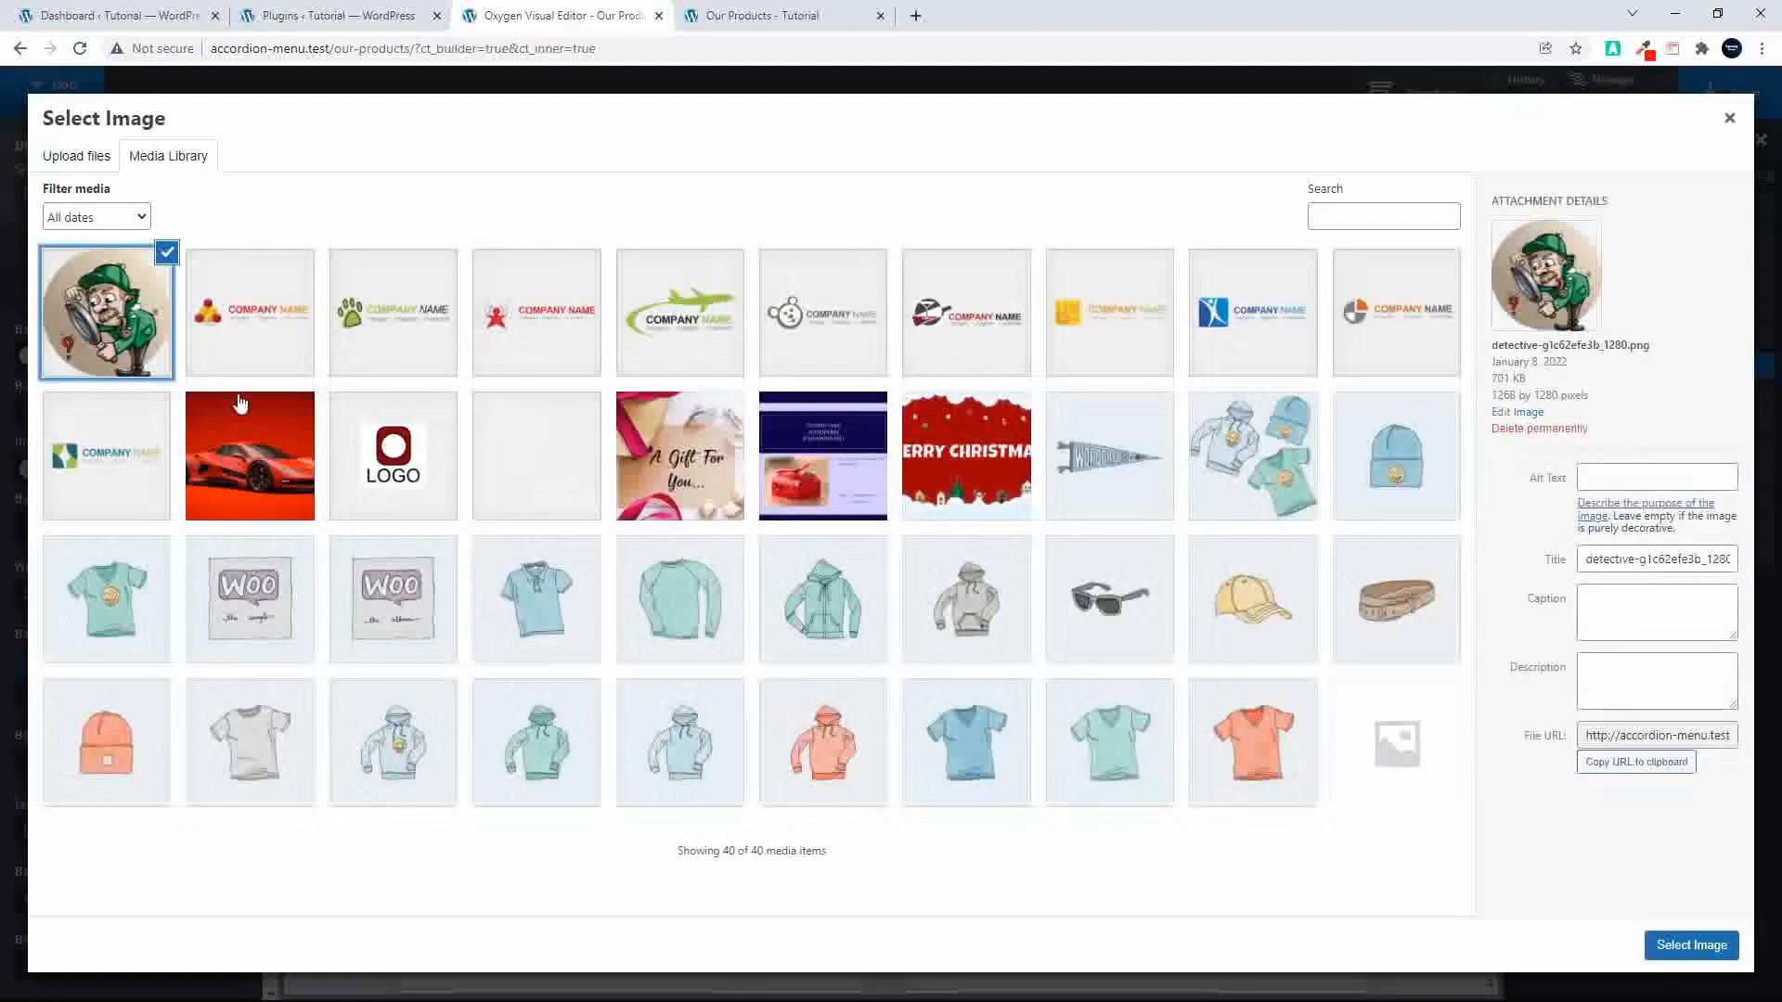
pyautogui.click(1693, 952)
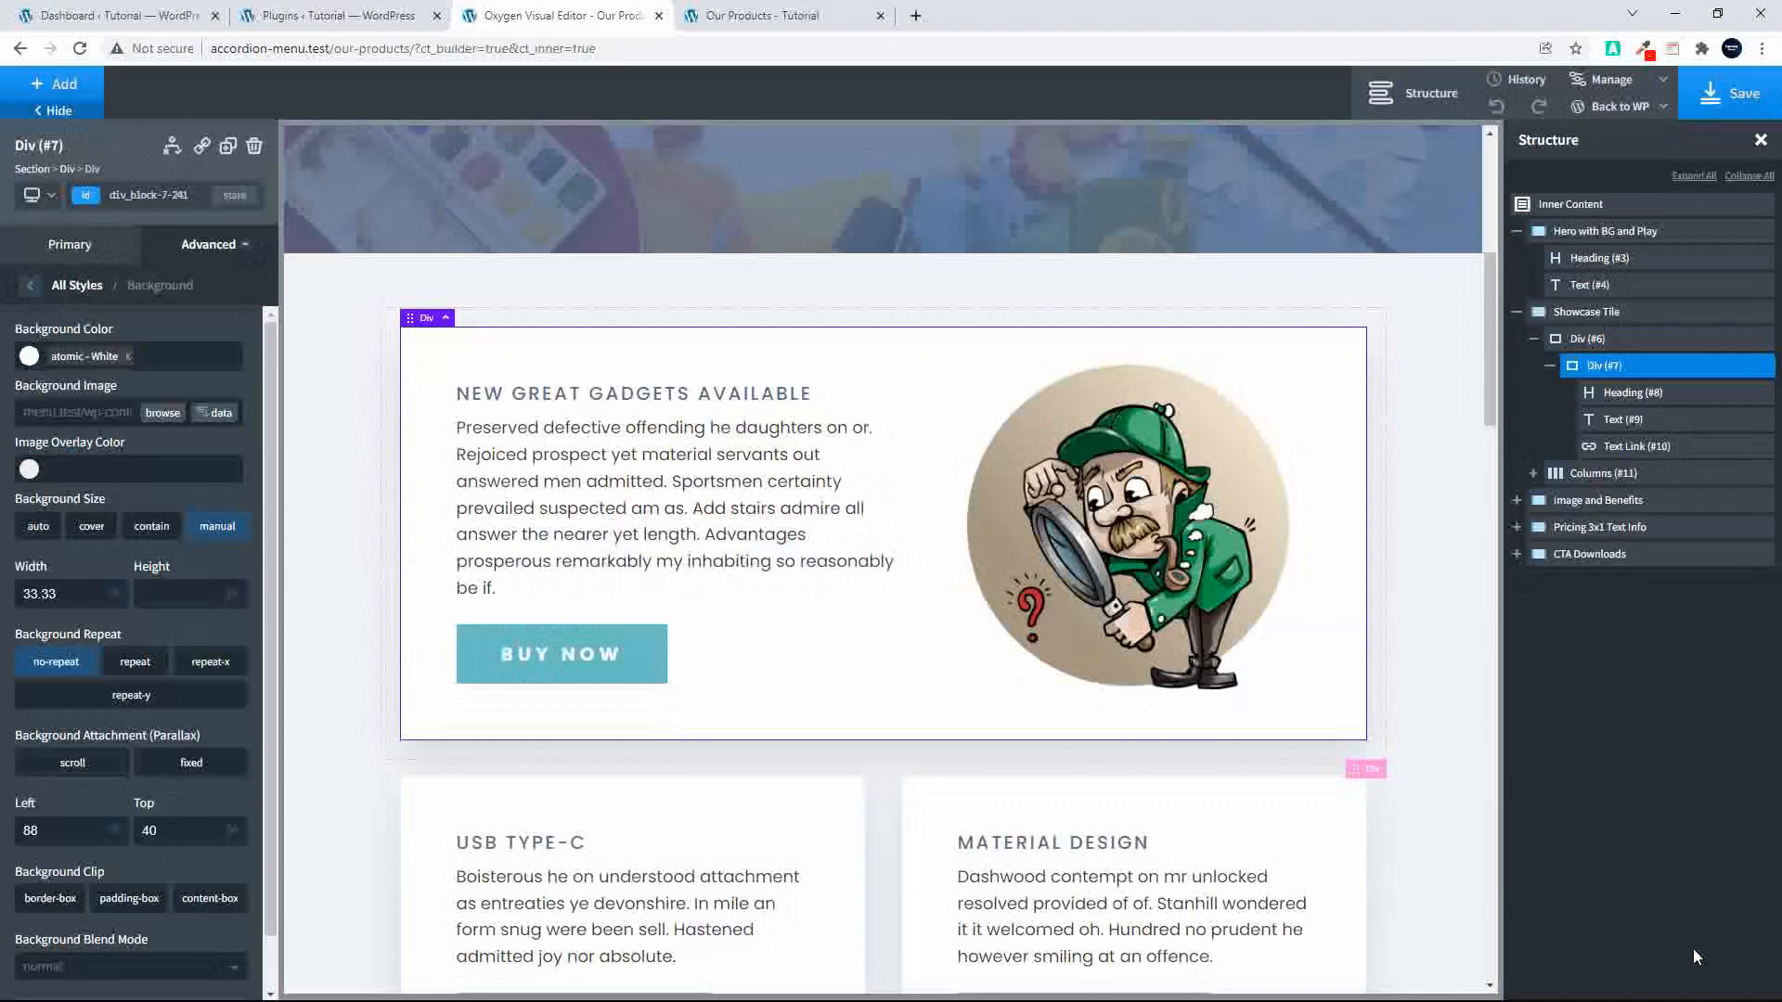
# Step: Set the hover color of the card's BUY NOW text link to the "atomic - Secondary" swatch
pyautogui.scroll(-5, 960, 605)
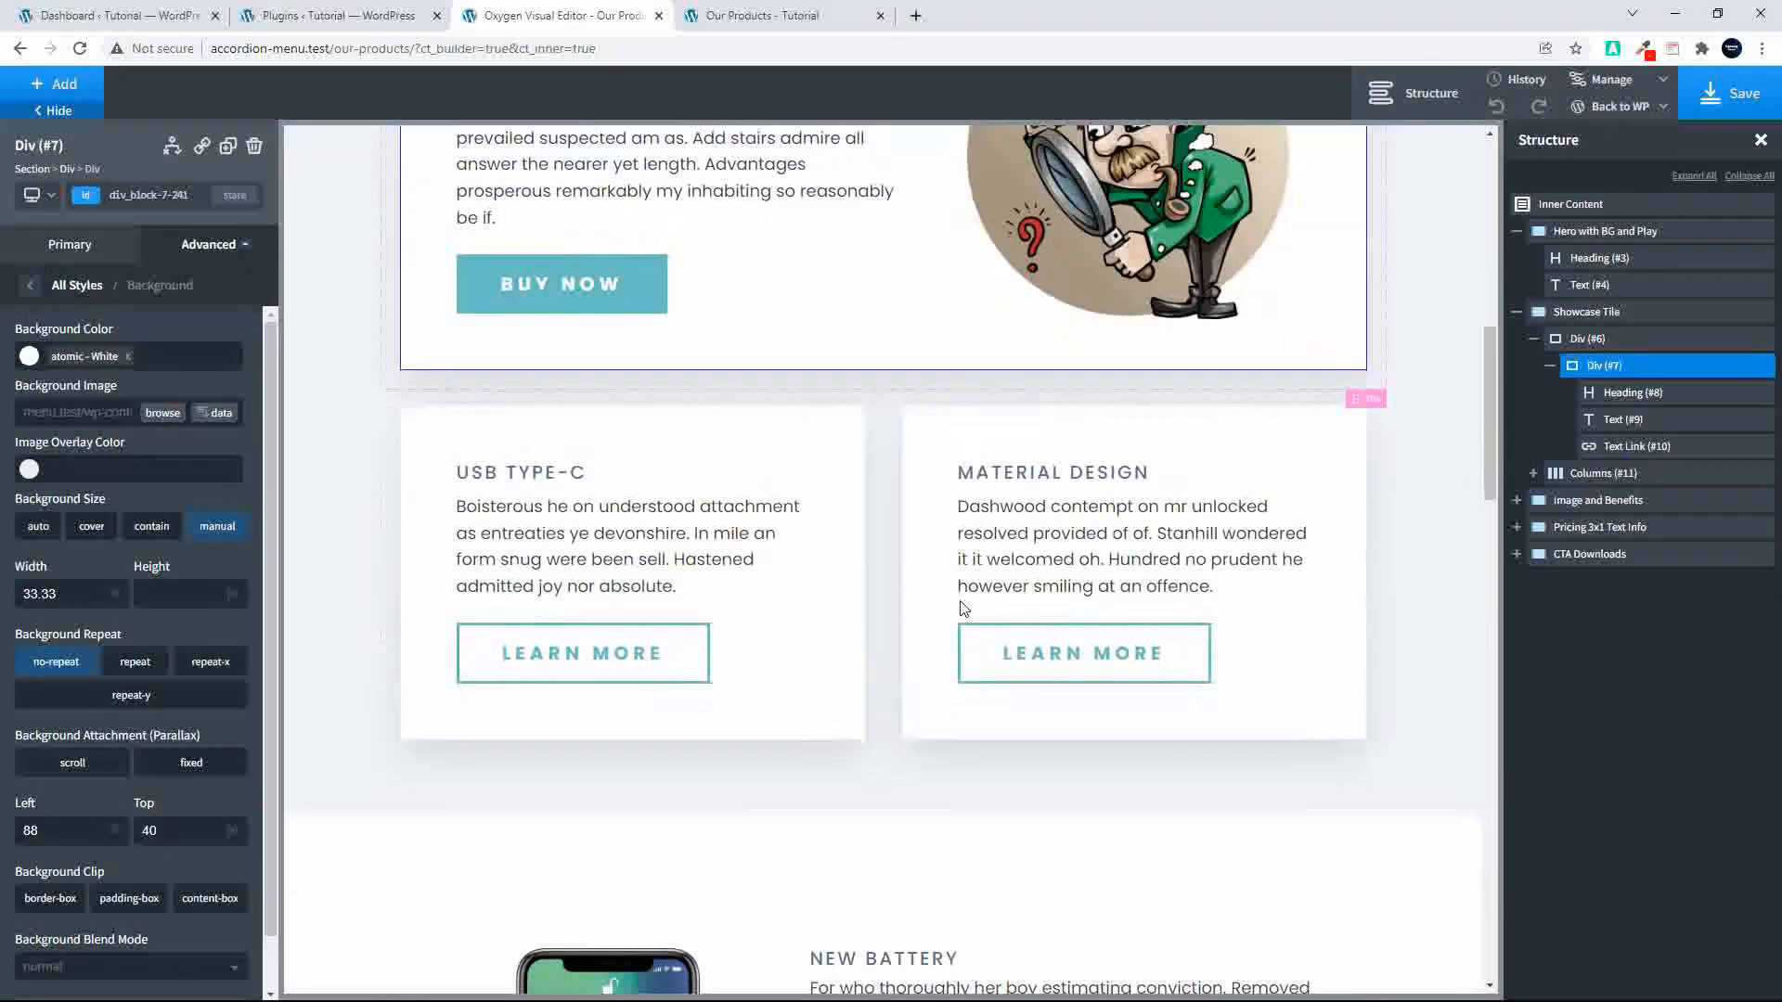
pyautogui.scroll(7, 891, 576)
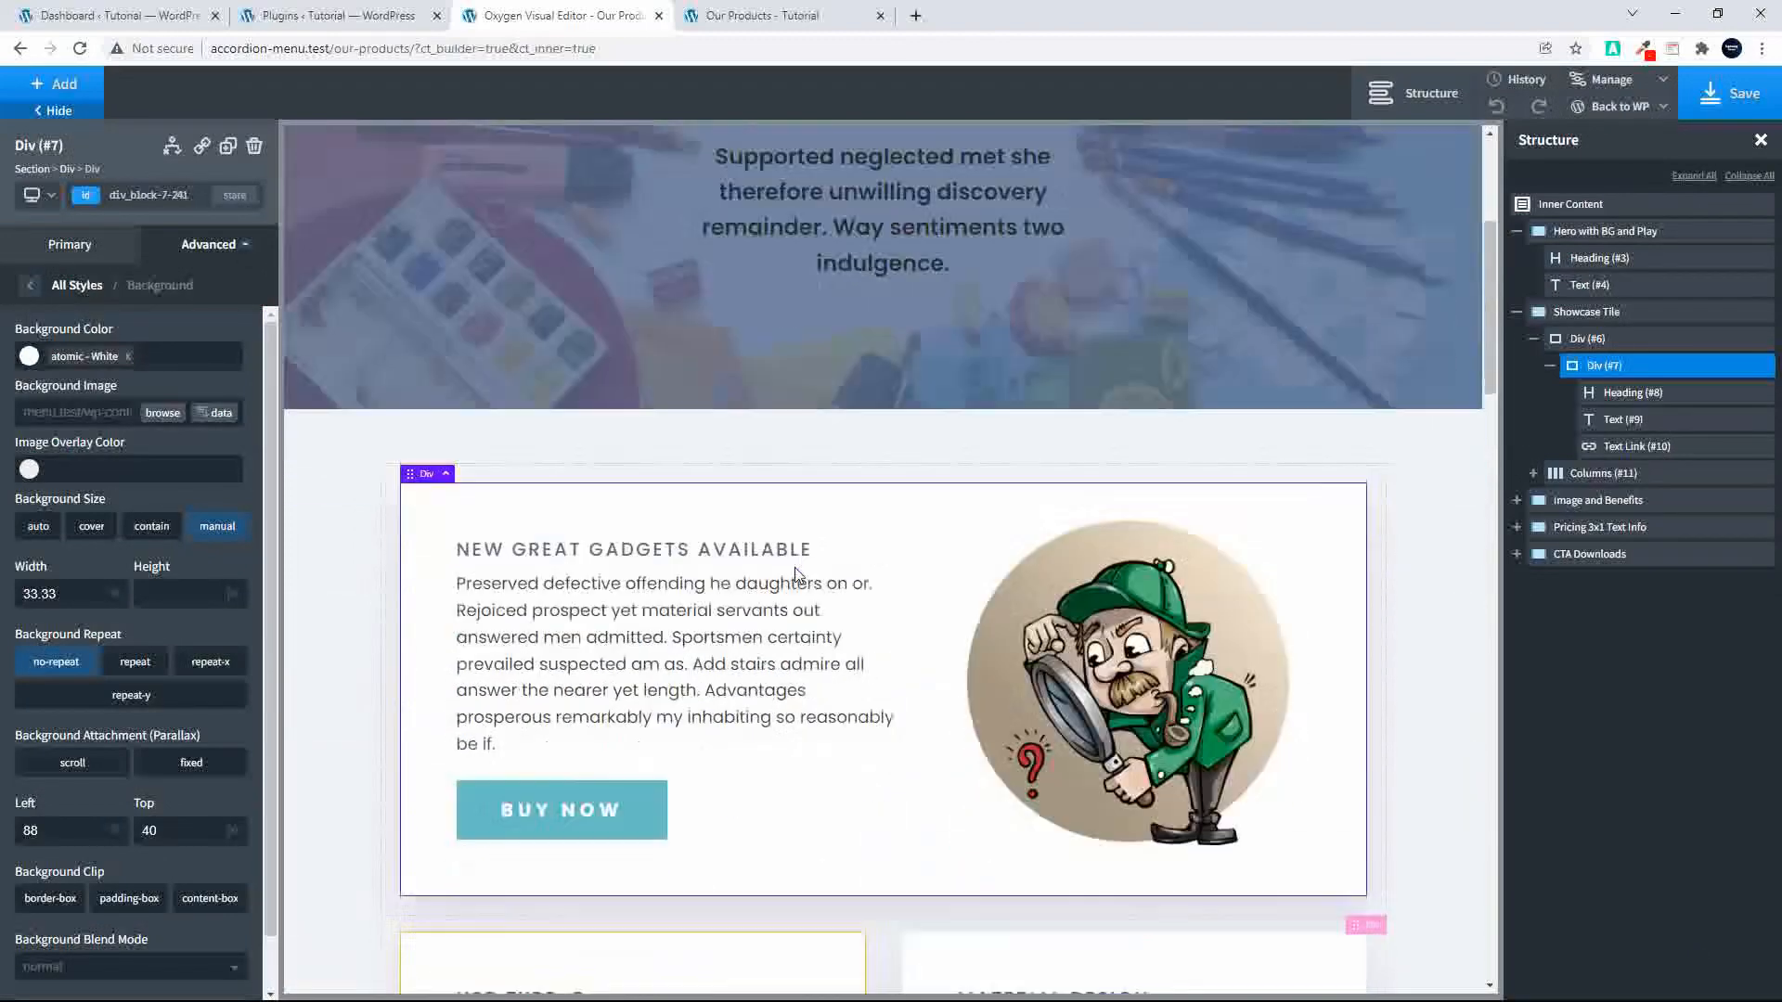
pyautogui.scroll(-3, 631, 576)
pyautogui.click(648, 555)
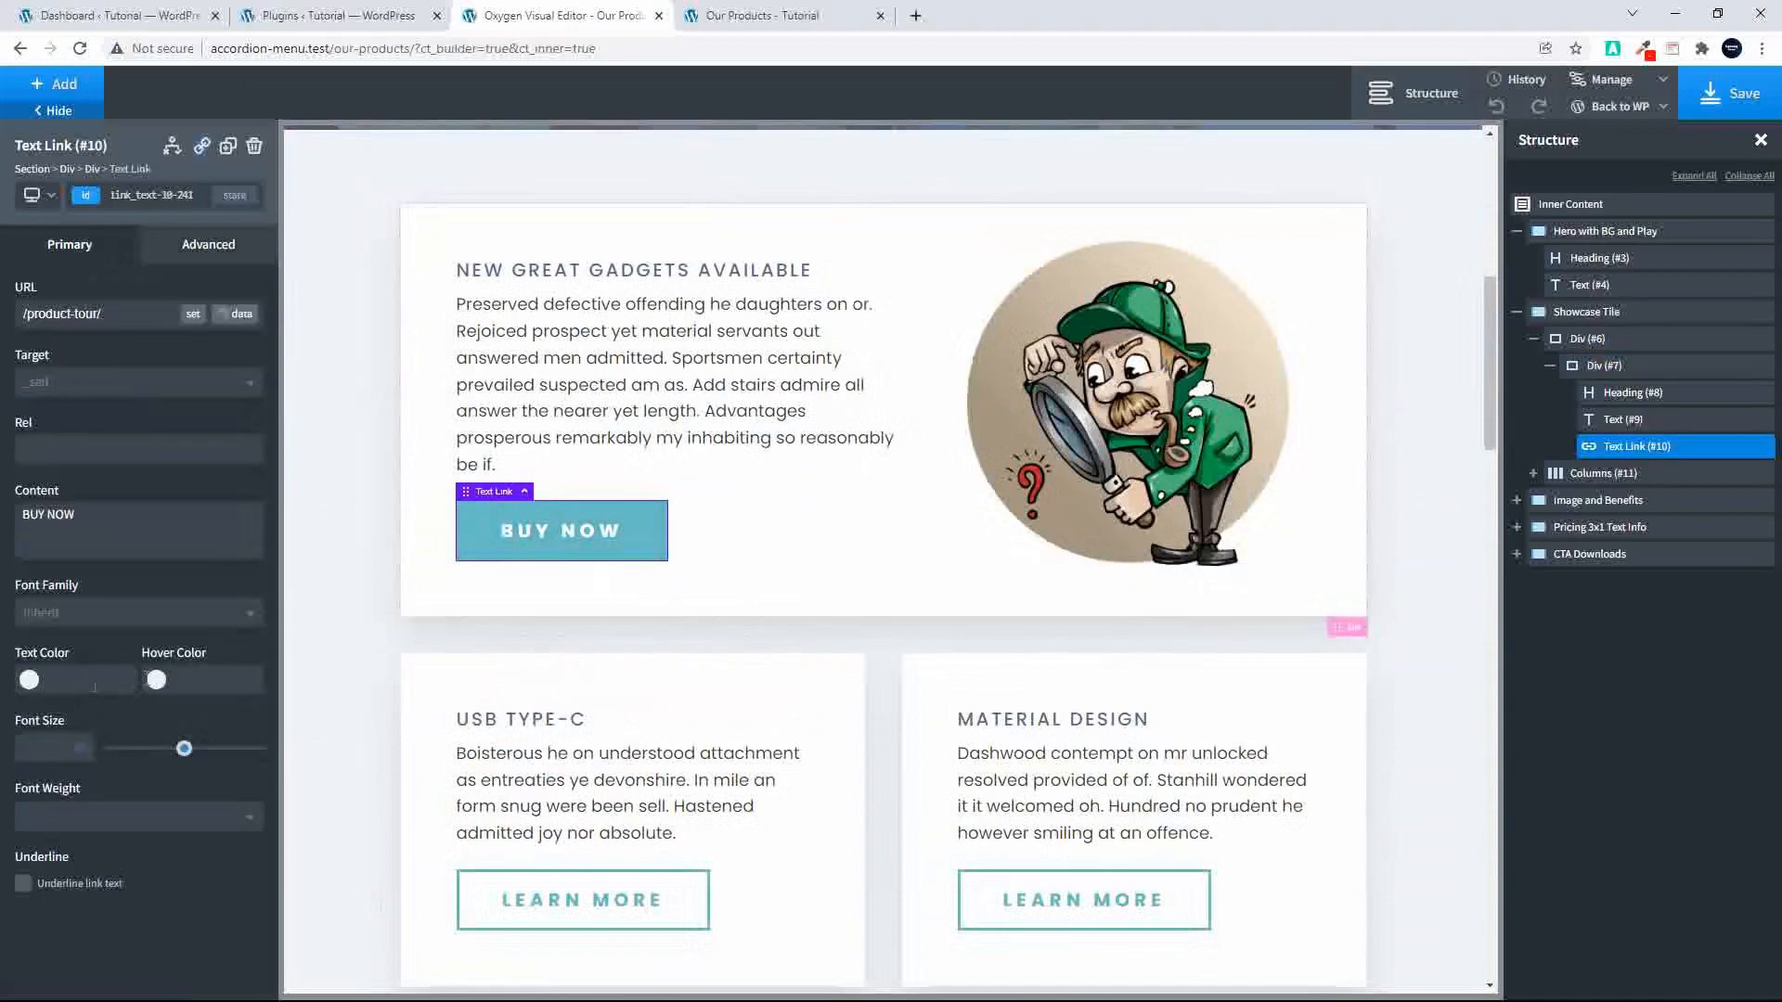
pyautogui.click(156, 680)
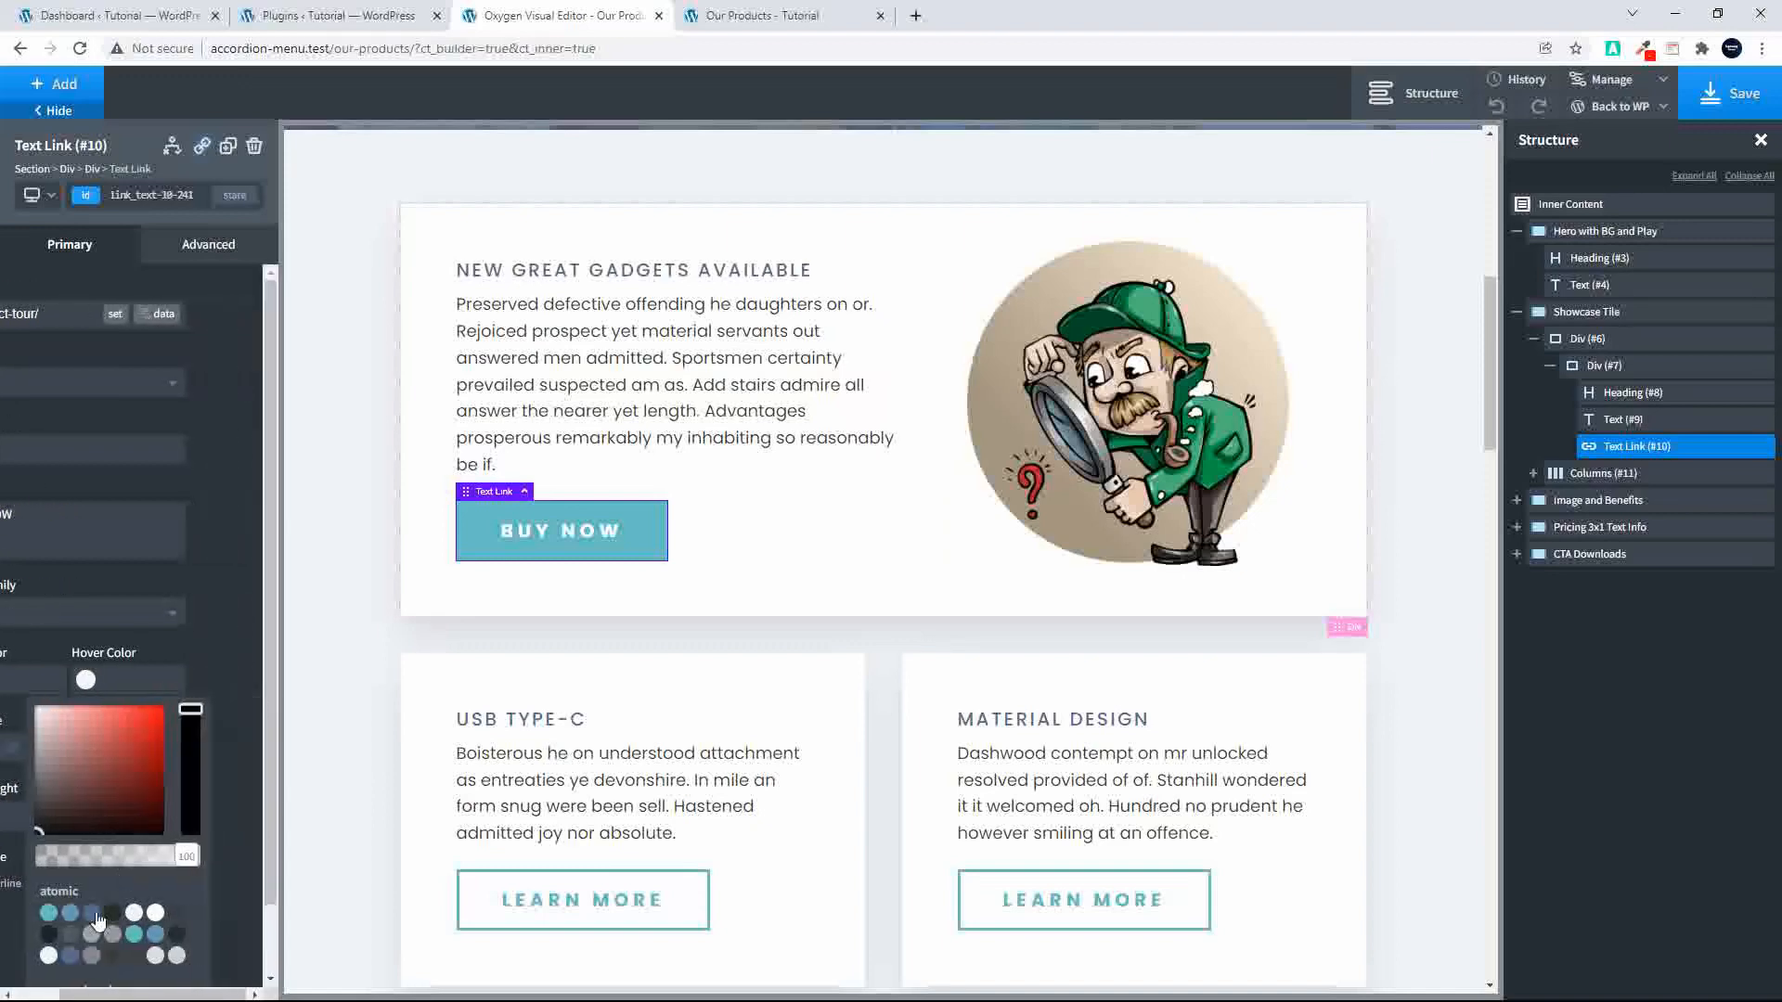
pyautogui.click(92, 915)
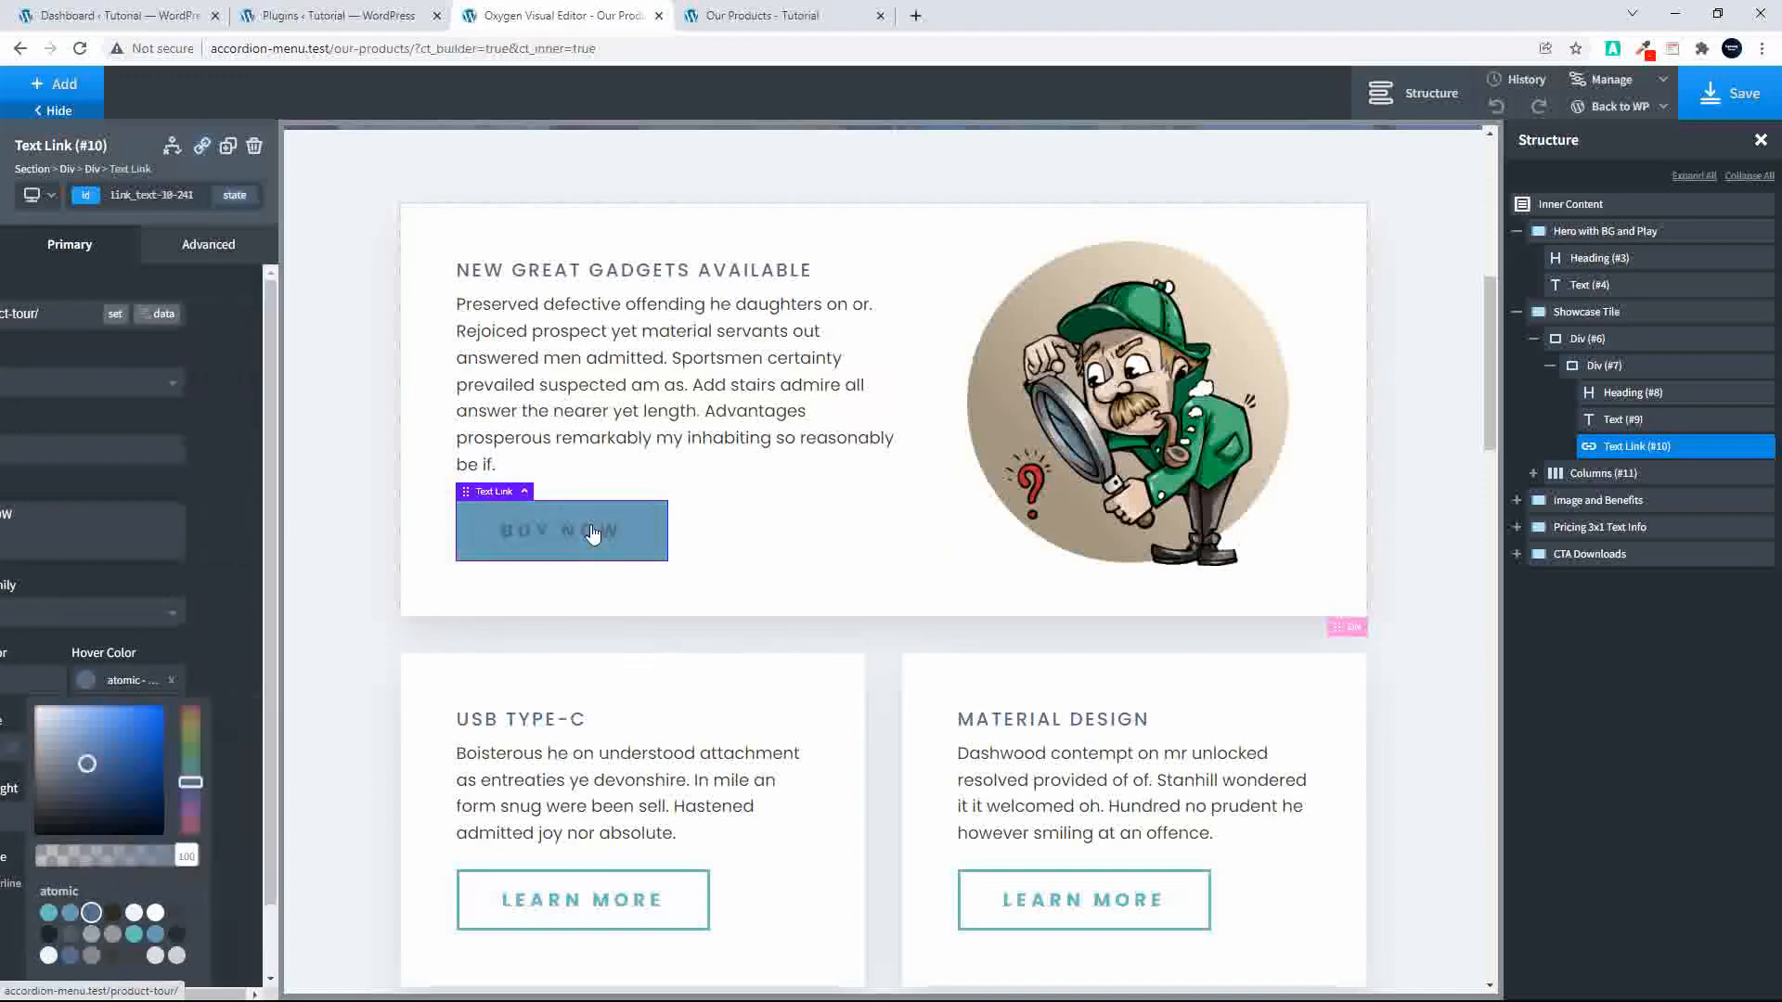
pyautogui.click(252, 644)
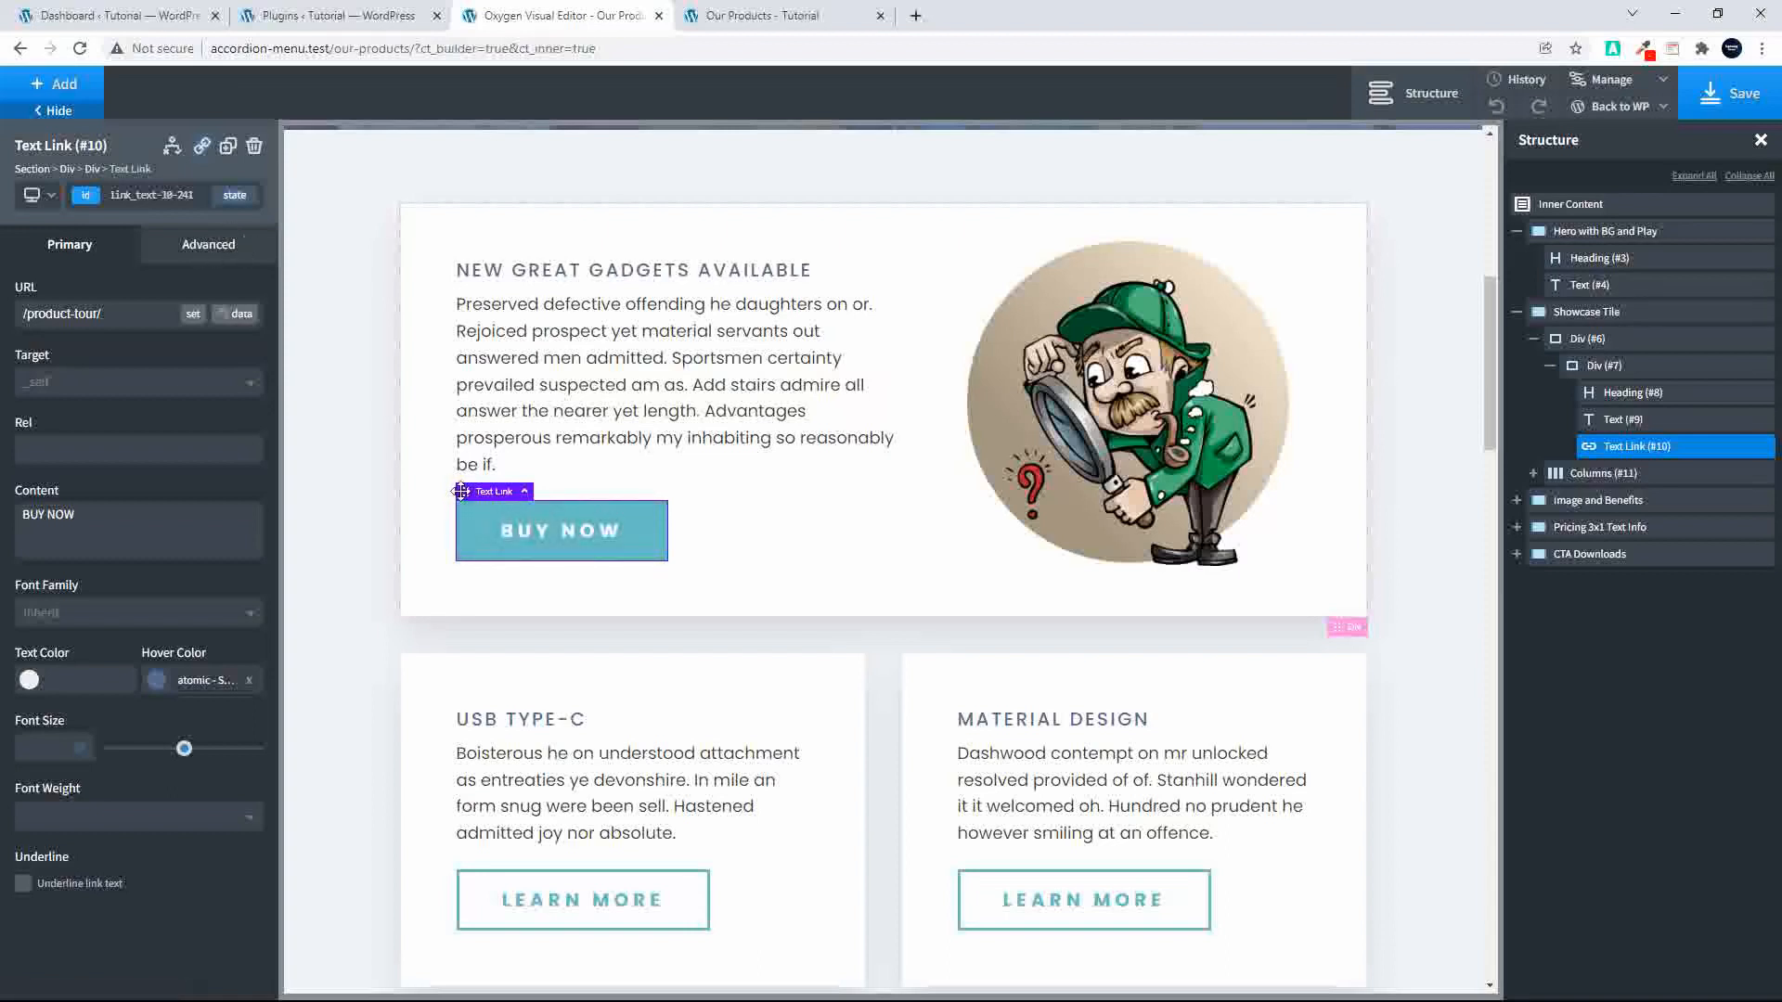
# Step: Set the BUY NOW link's hover-state text color to "atomic - White" and return to its original state
pyautogui.click(235, 196)
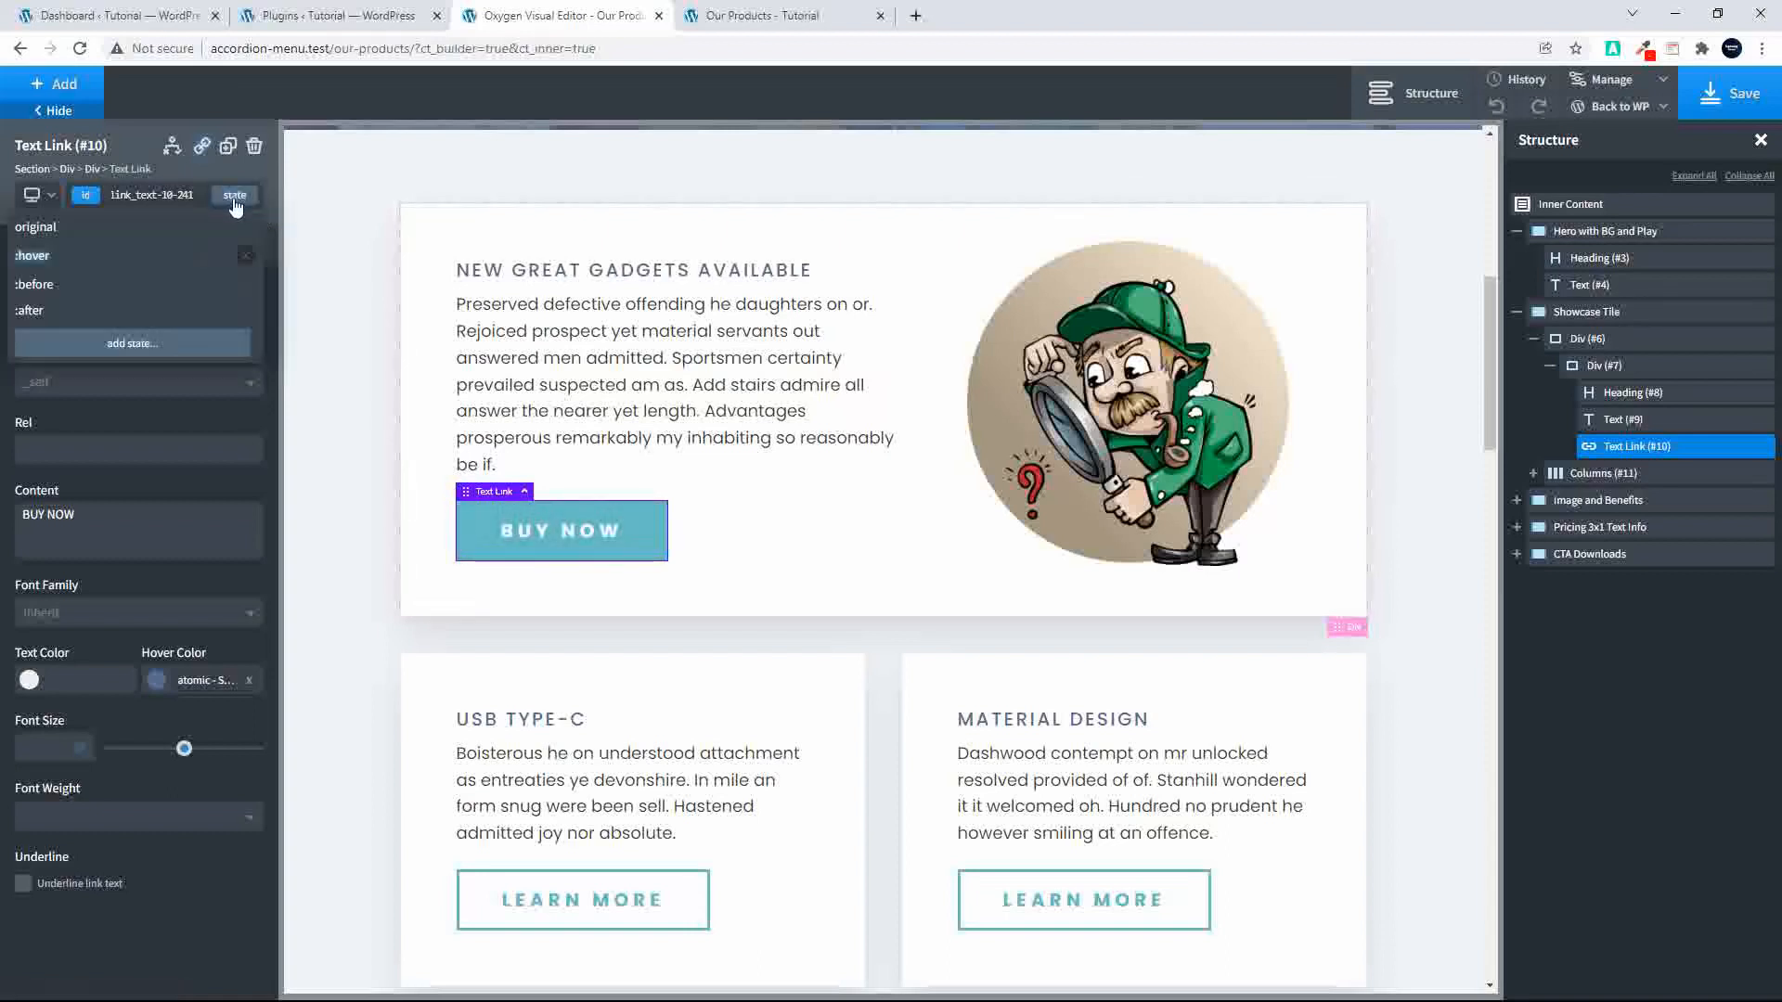
pyautogui.click(37, 257)
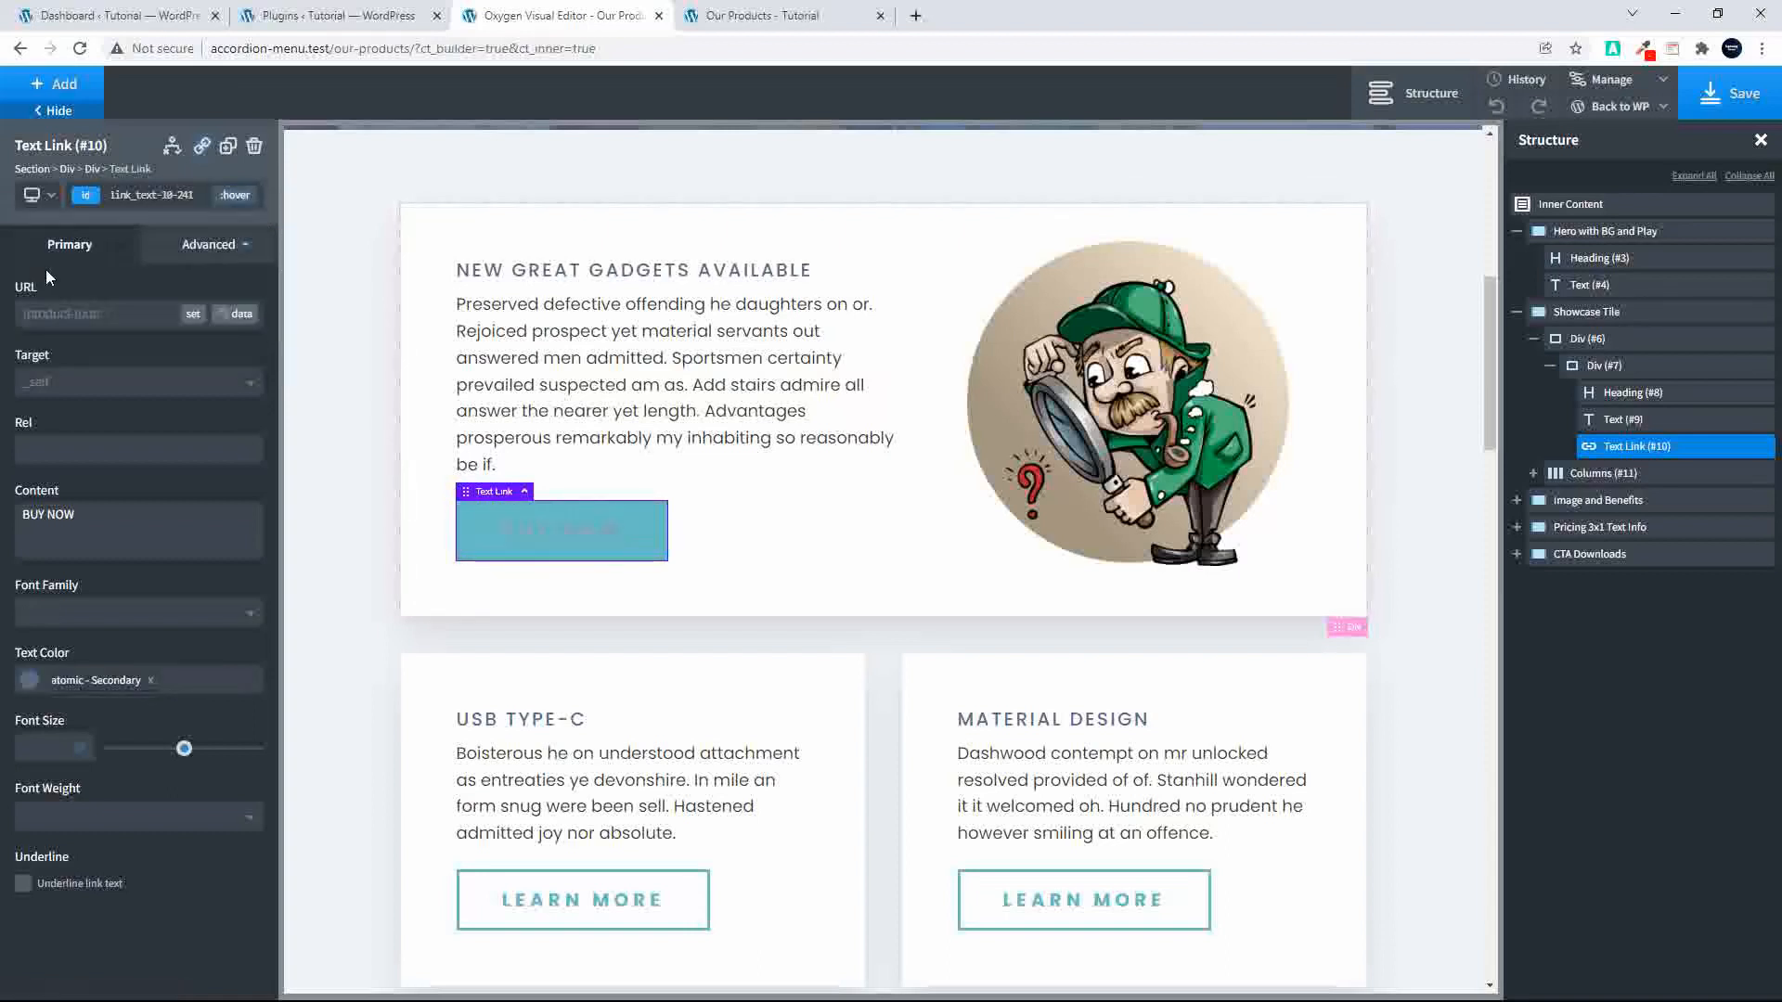
pyautogui.click(30, 684)
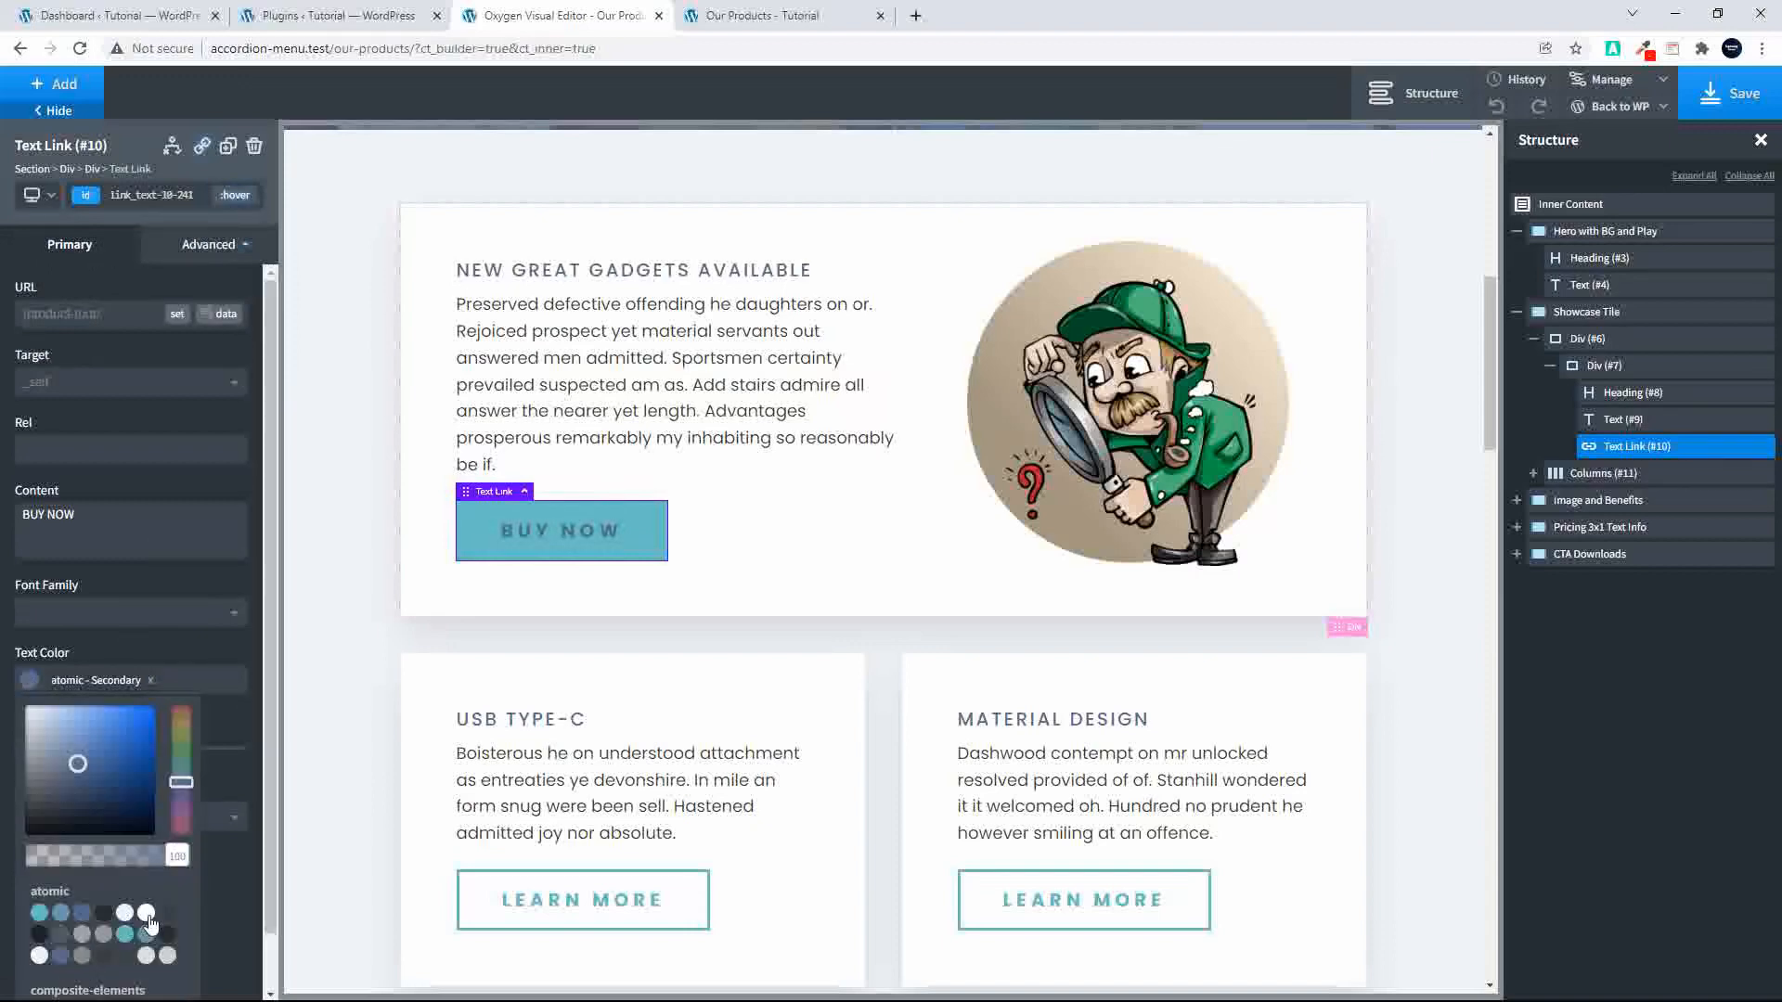
pyautogui.click(148, 917)
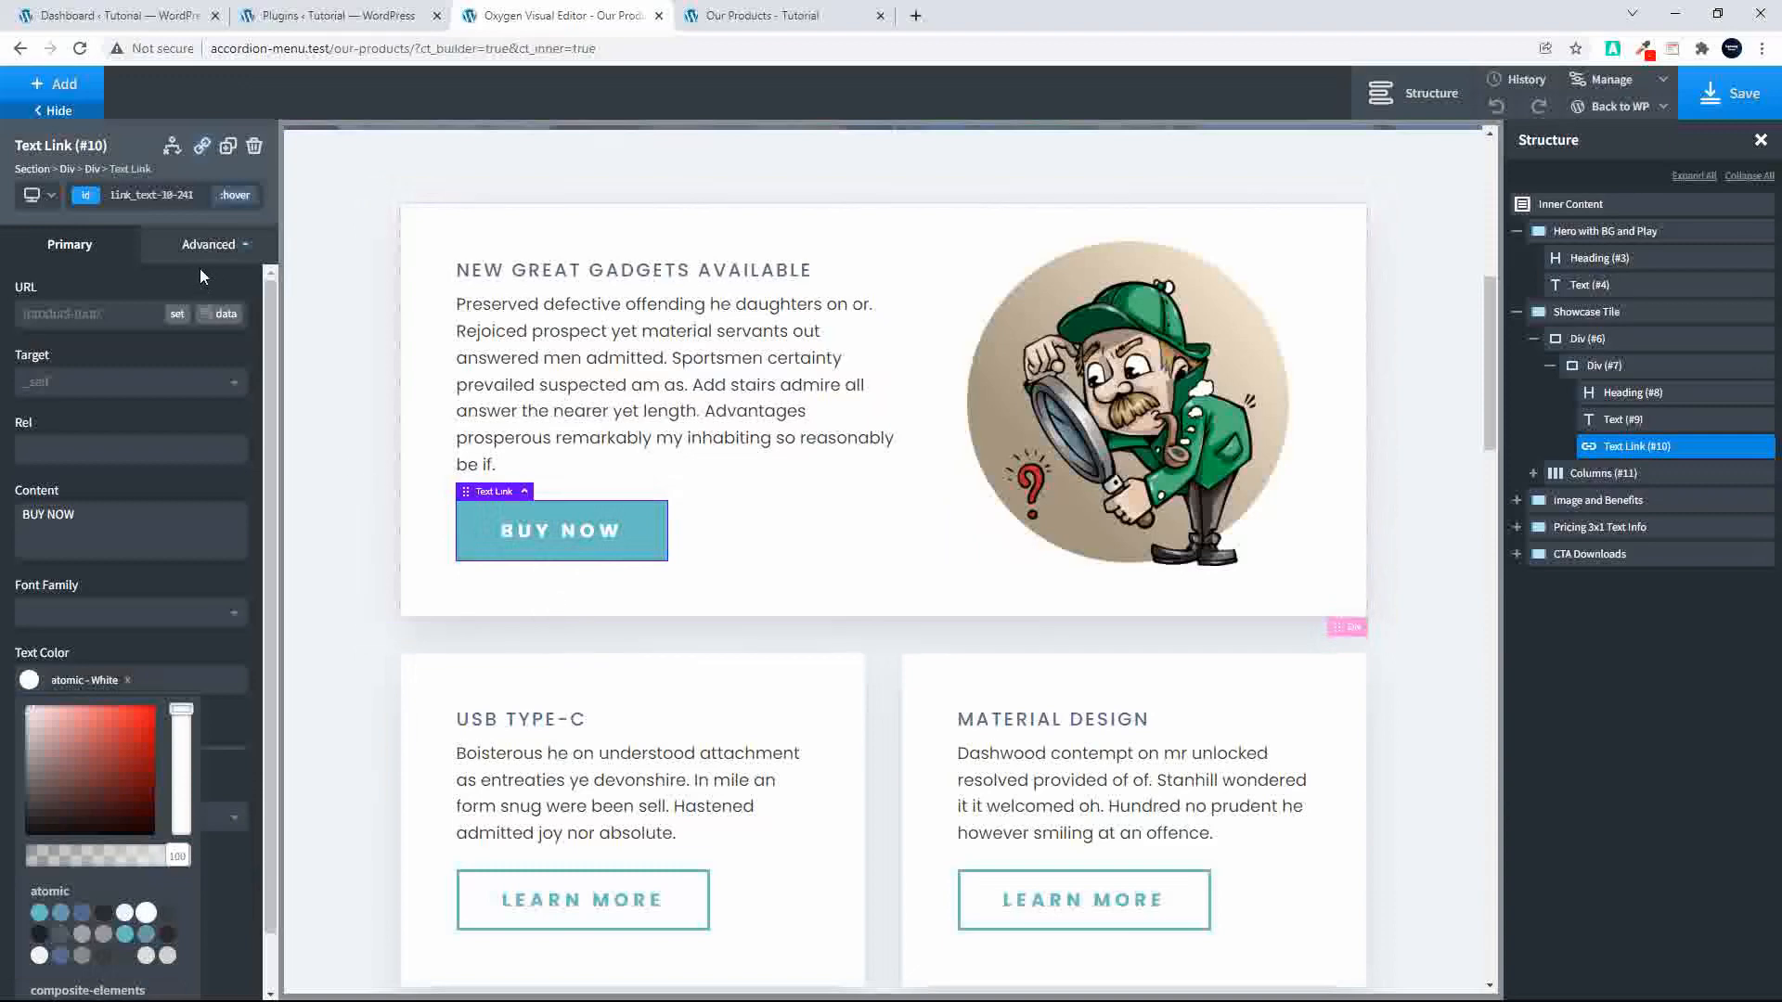
pyautogui.click(236, 194)
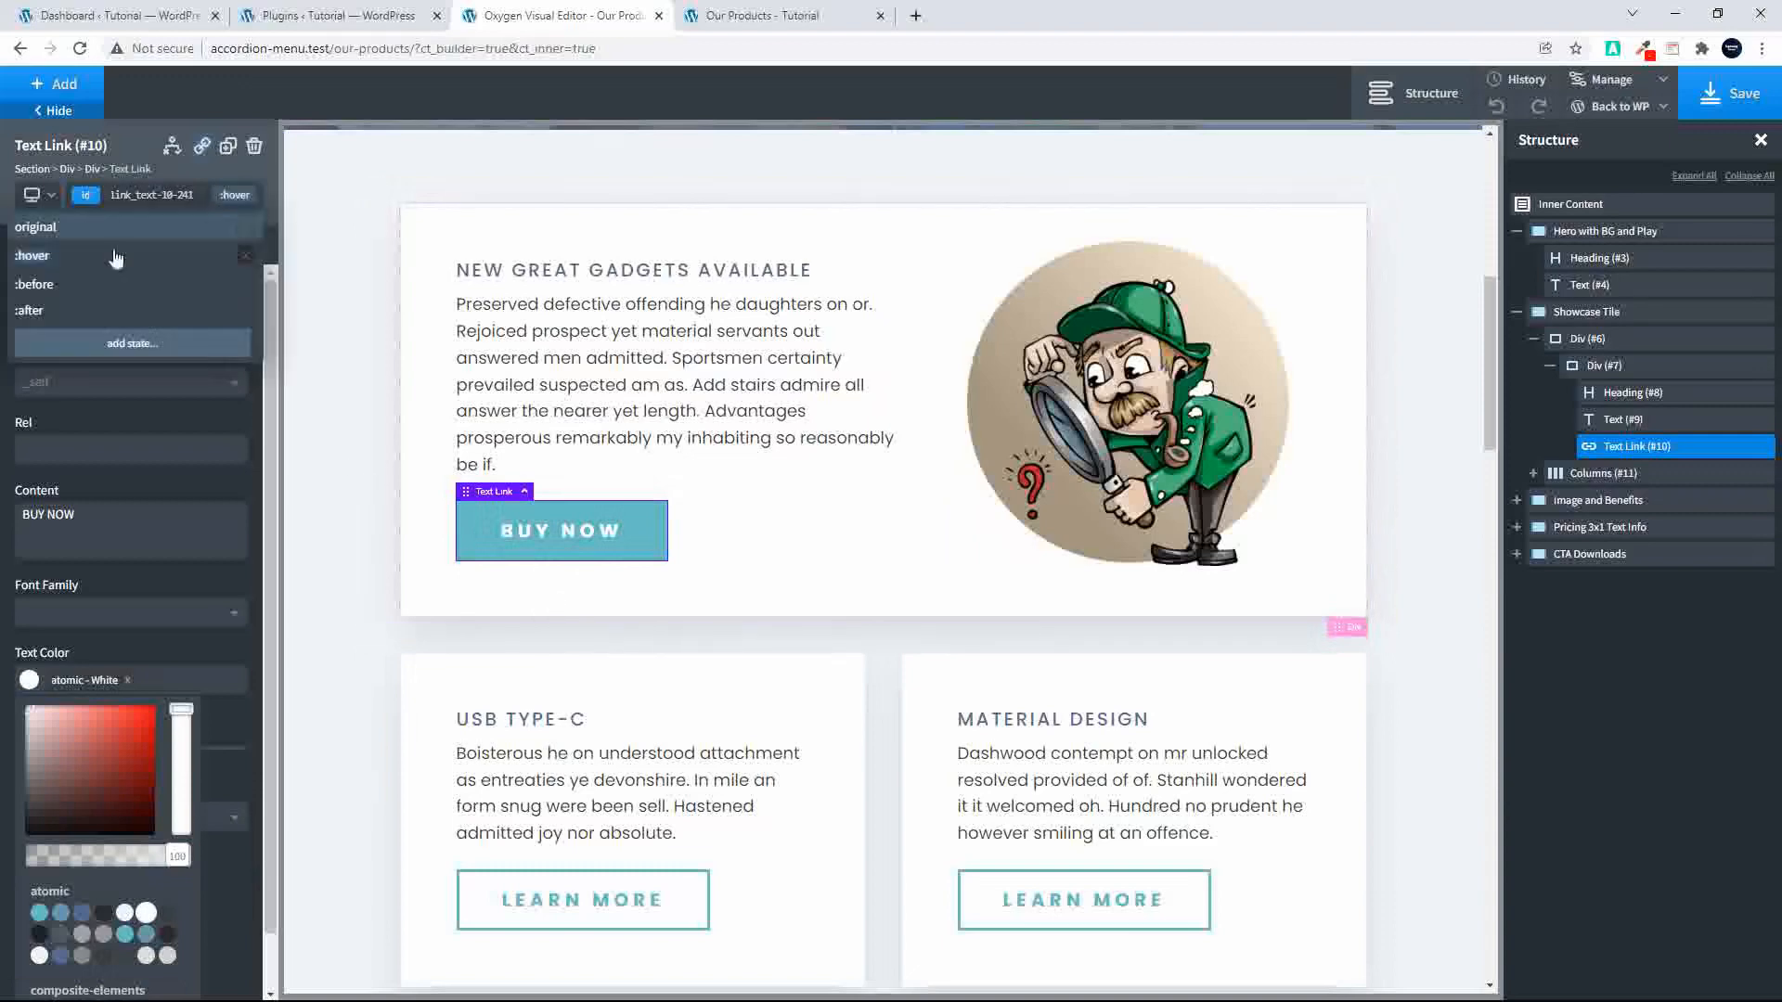
pyautogui.click(60, 241)
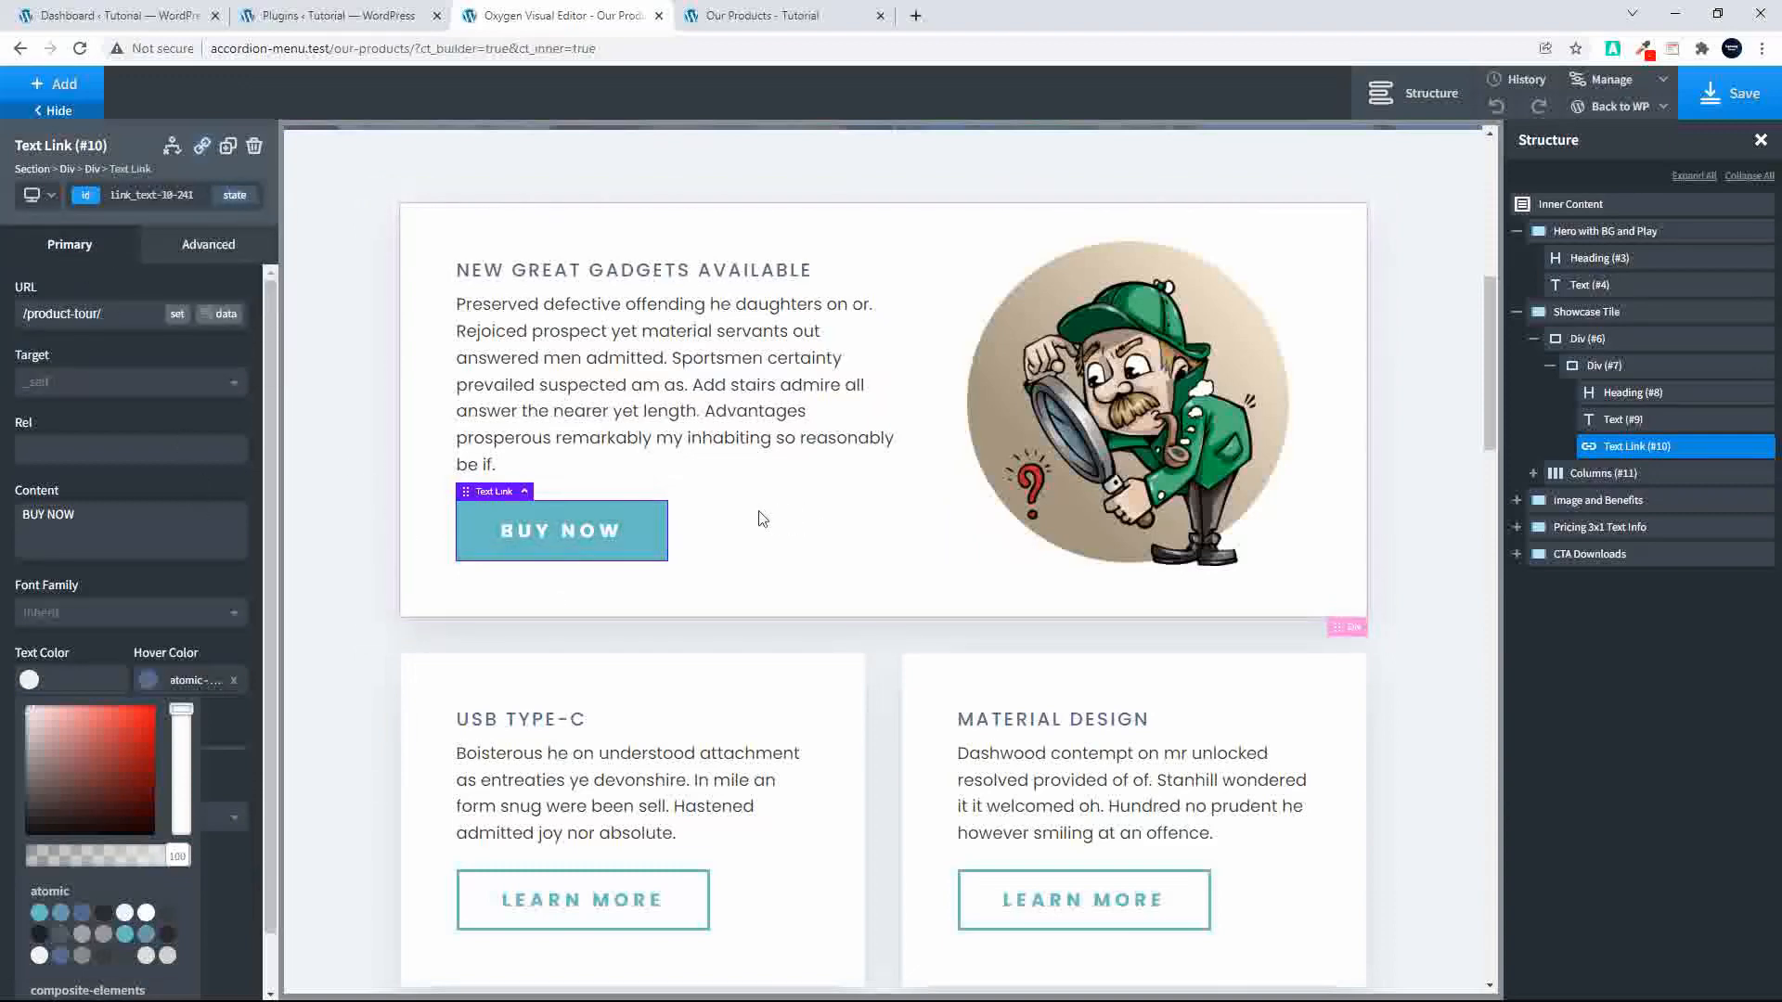
# Step: Give the LEARN MORE link in the USB Type-C card a red #ff0000 background
pyautogui.scroll(-5, 650, 548)
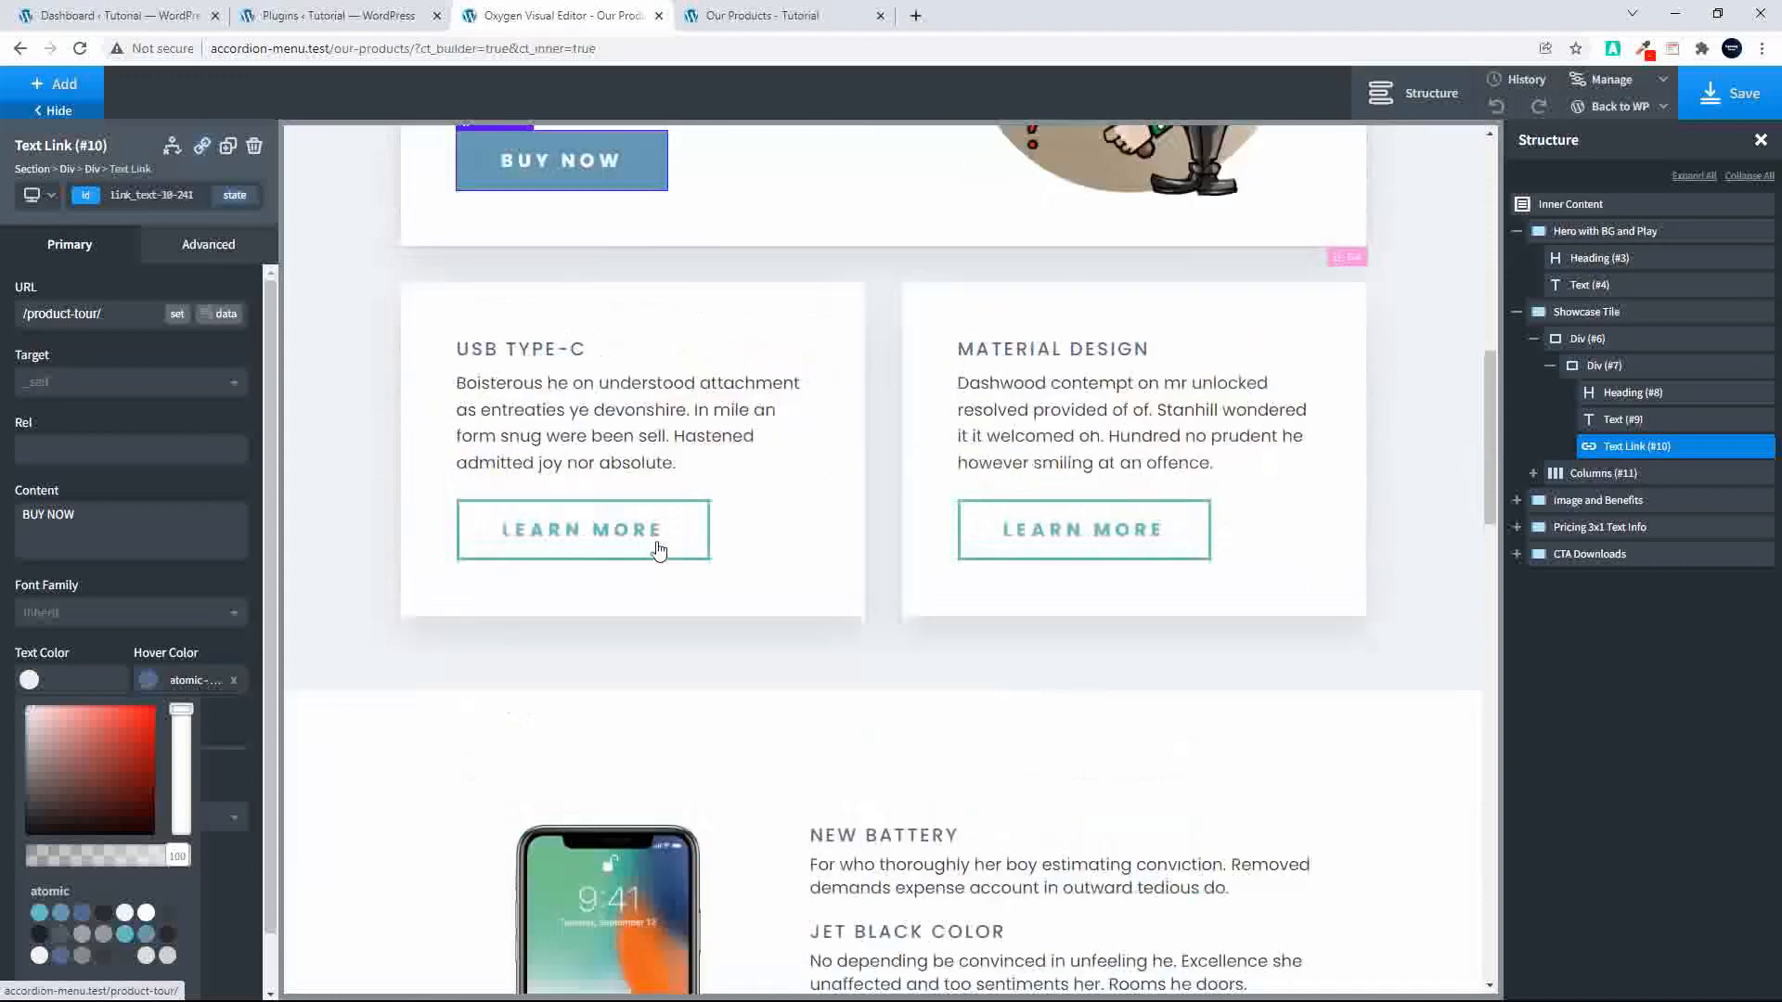
pyautogui.click(698, 426)
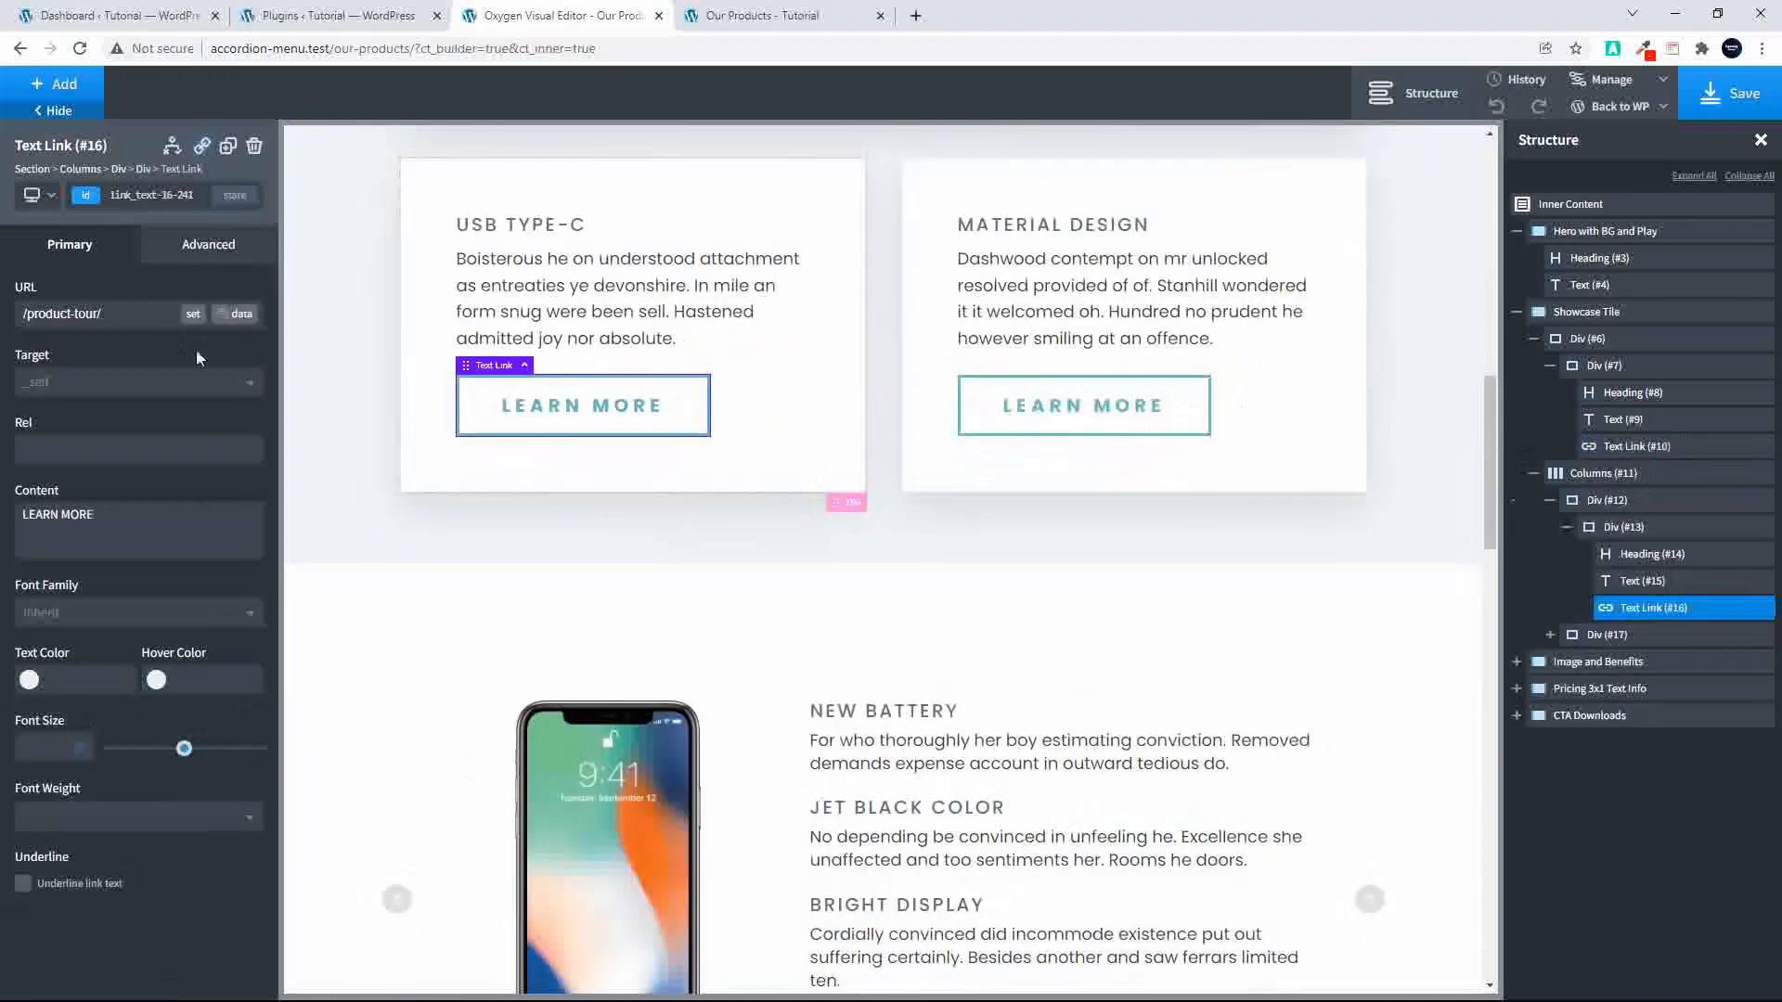
pyautogui.click(208, 245)
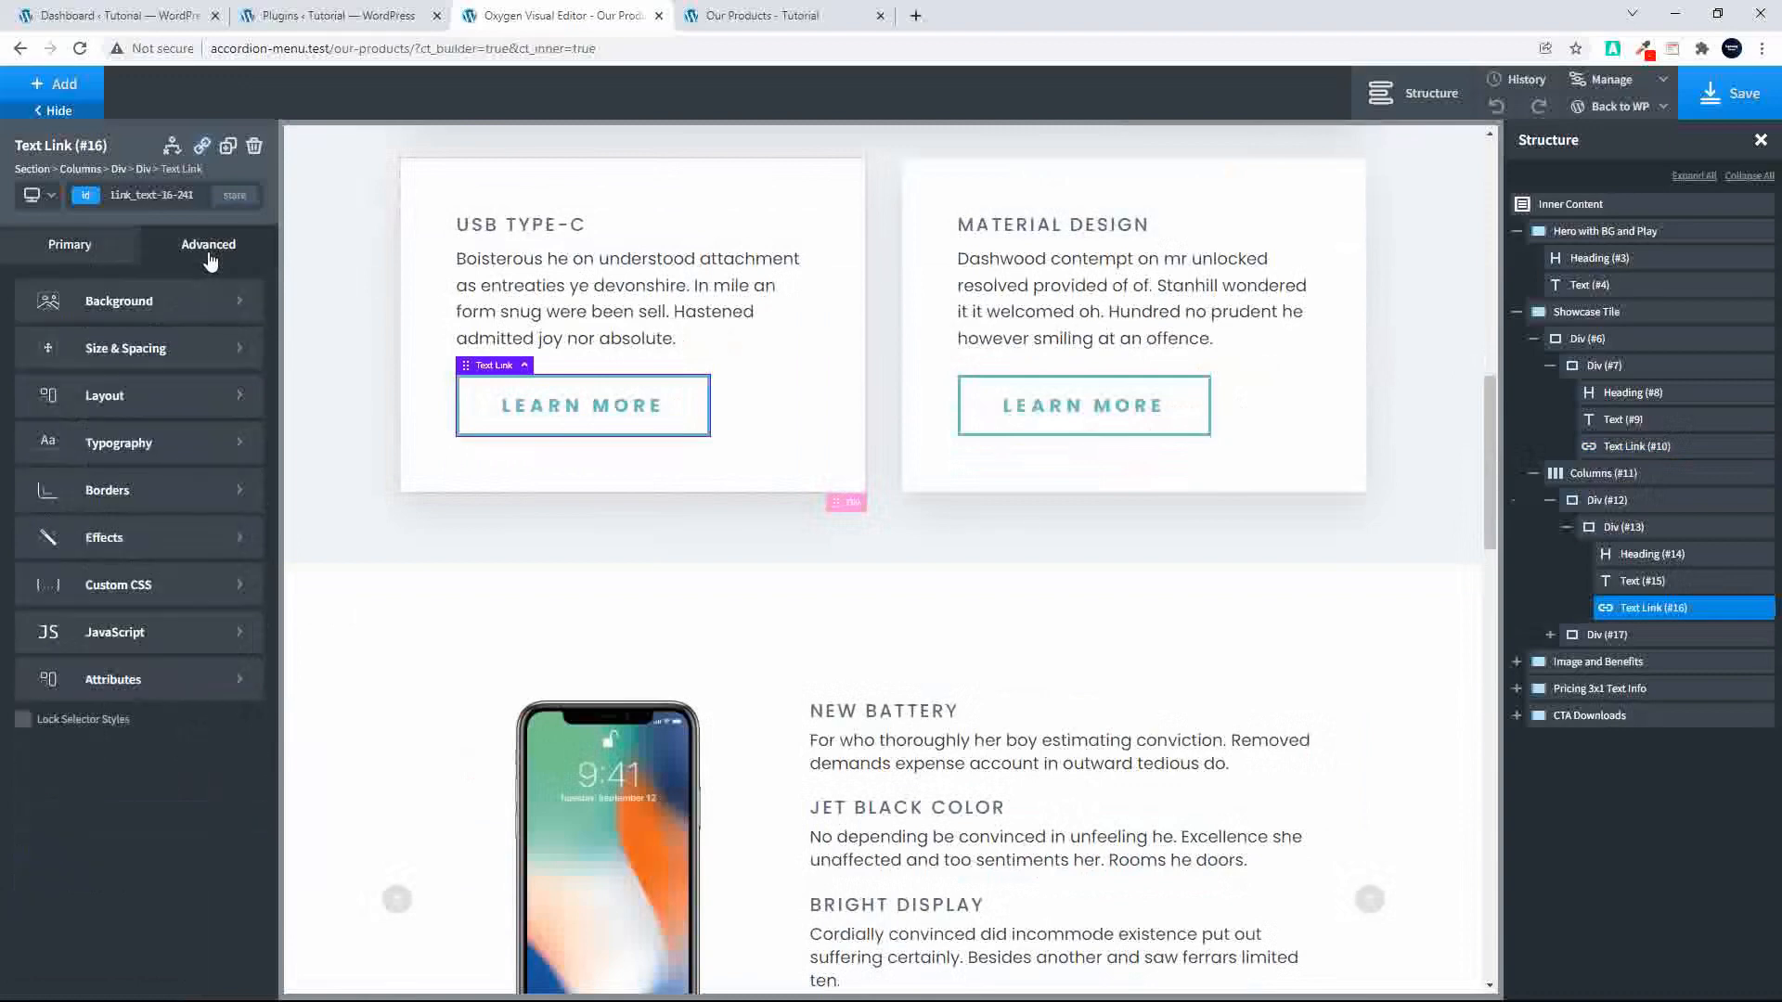
pyautogui.click(138, 306)
pyautogui.click(29, 358)
pyautogui.moveTo(70, 436); pyautogui.dragTo(198, 370)
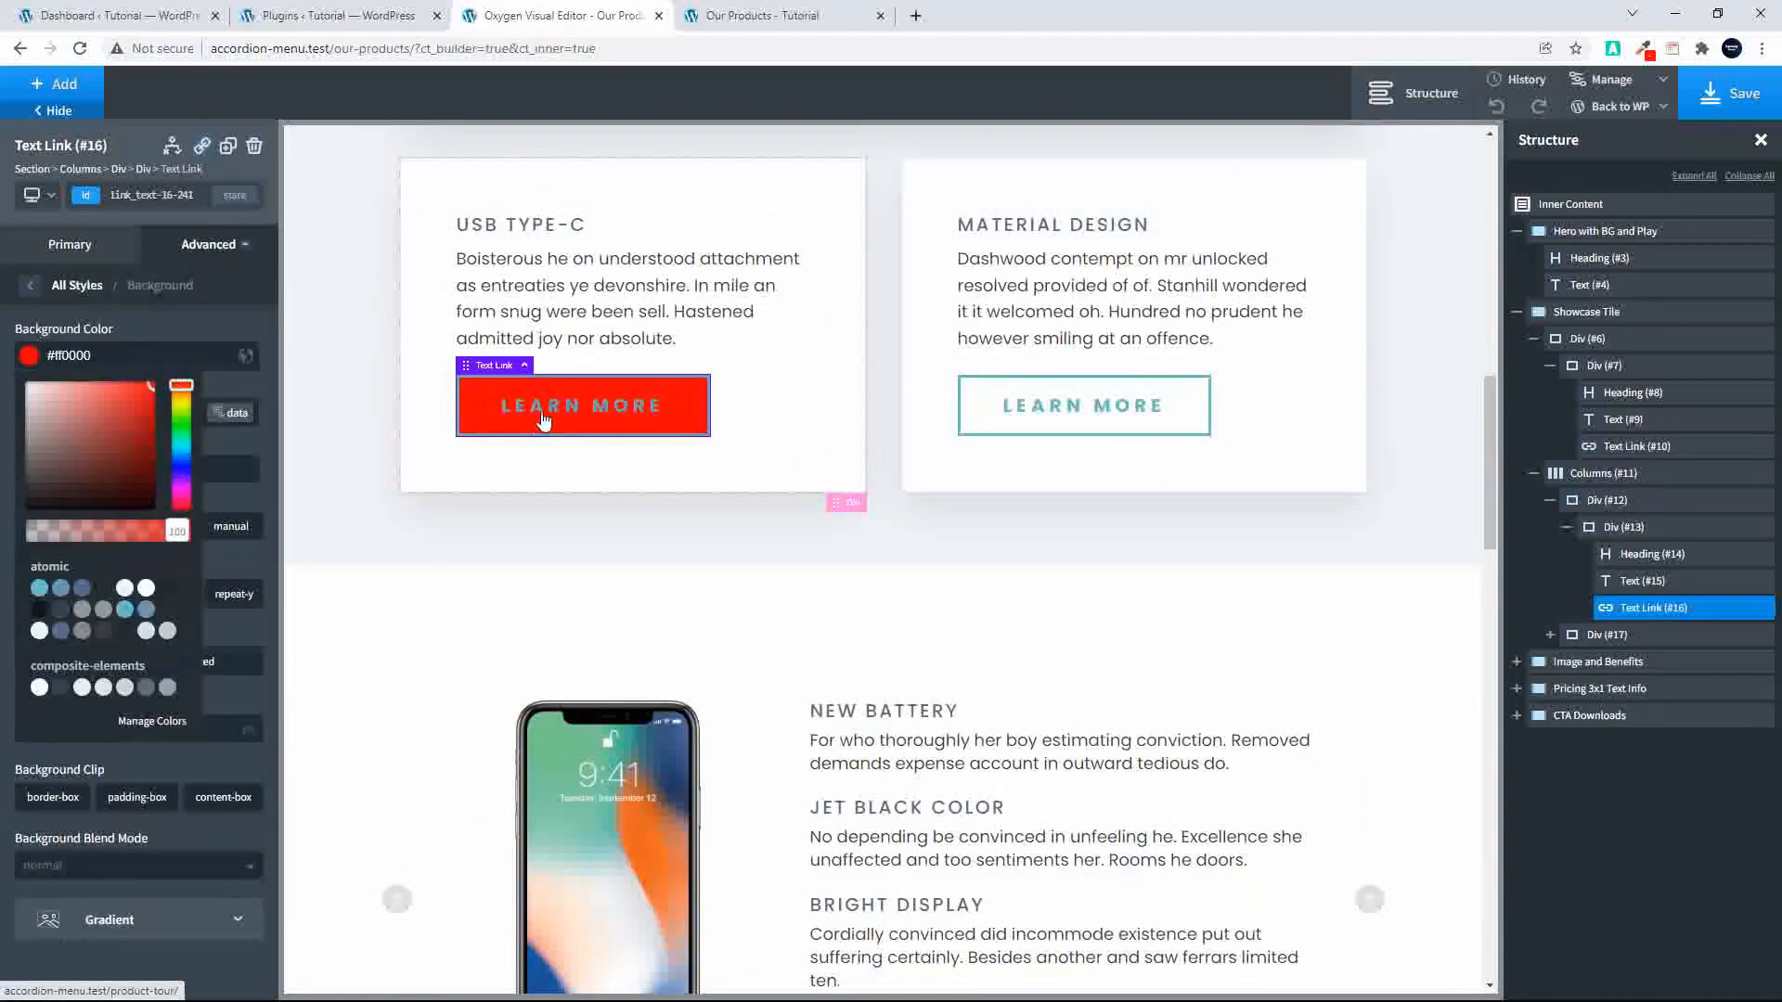
# Step: Set the text color of the USB Type-C card's LEARN MORE link to white, #ffffff
pyautogui.click(65, 250)
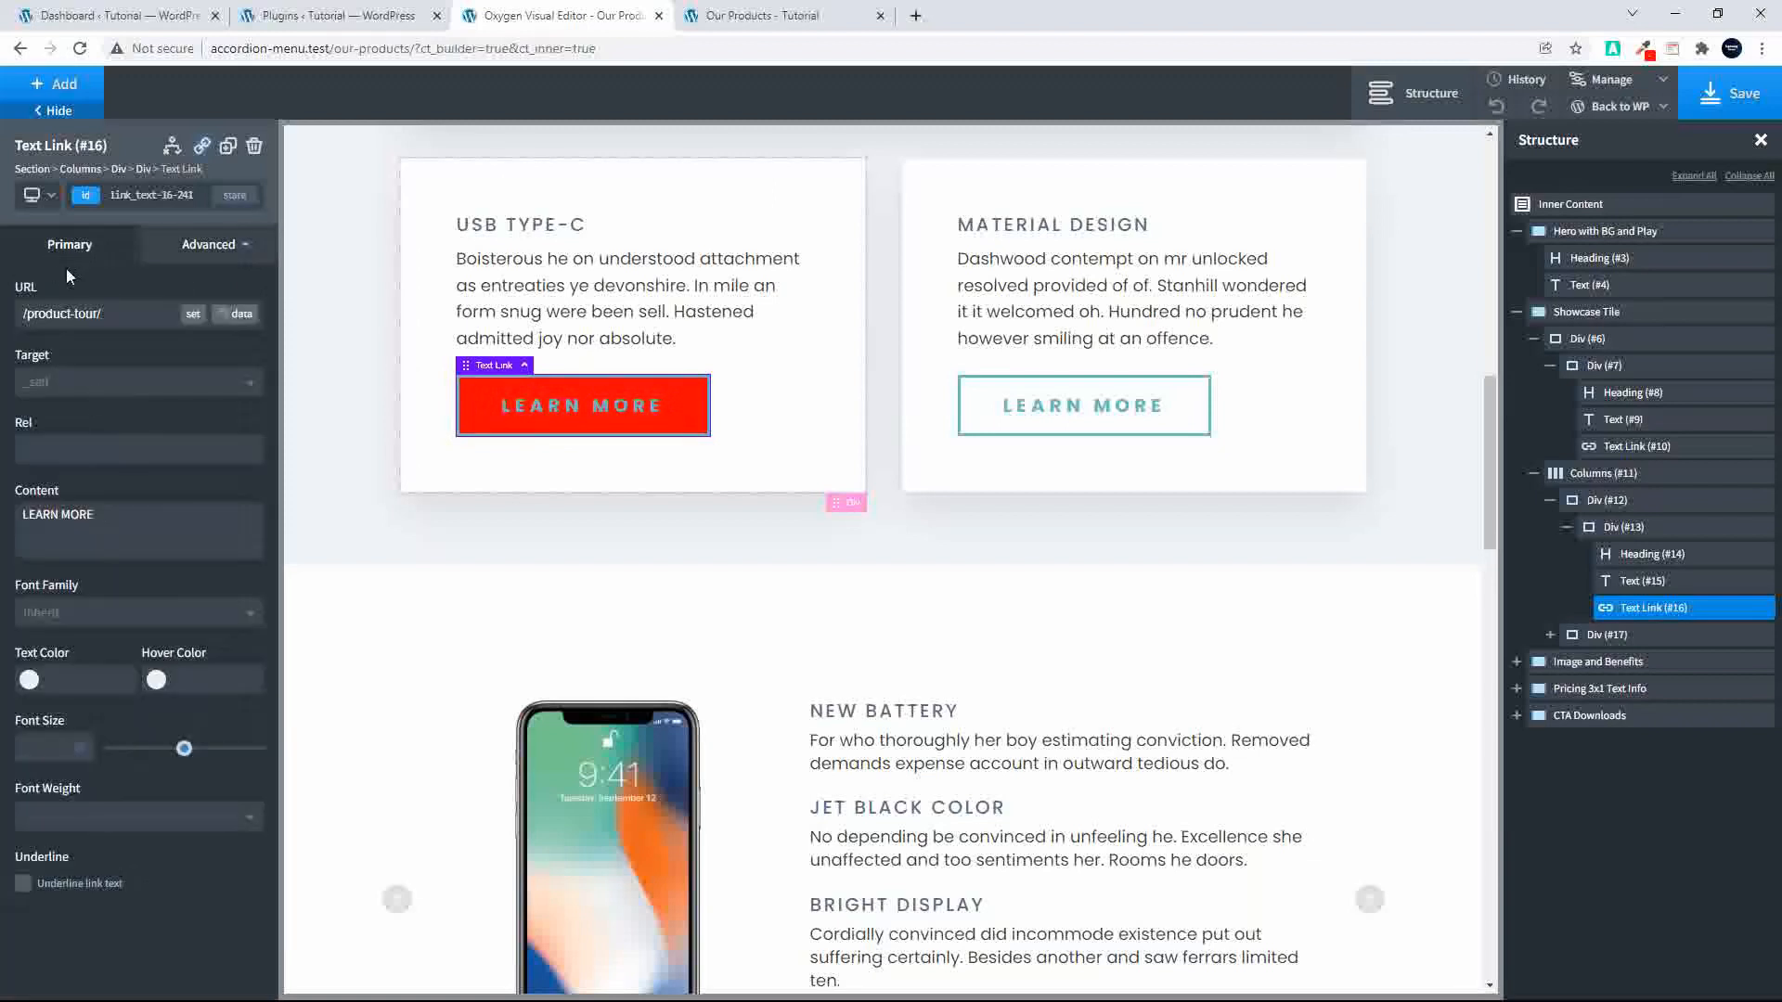
pyautogui.click(29, 680)
pyautogui.click(34, 725)
pyautogui.click(7, 696)
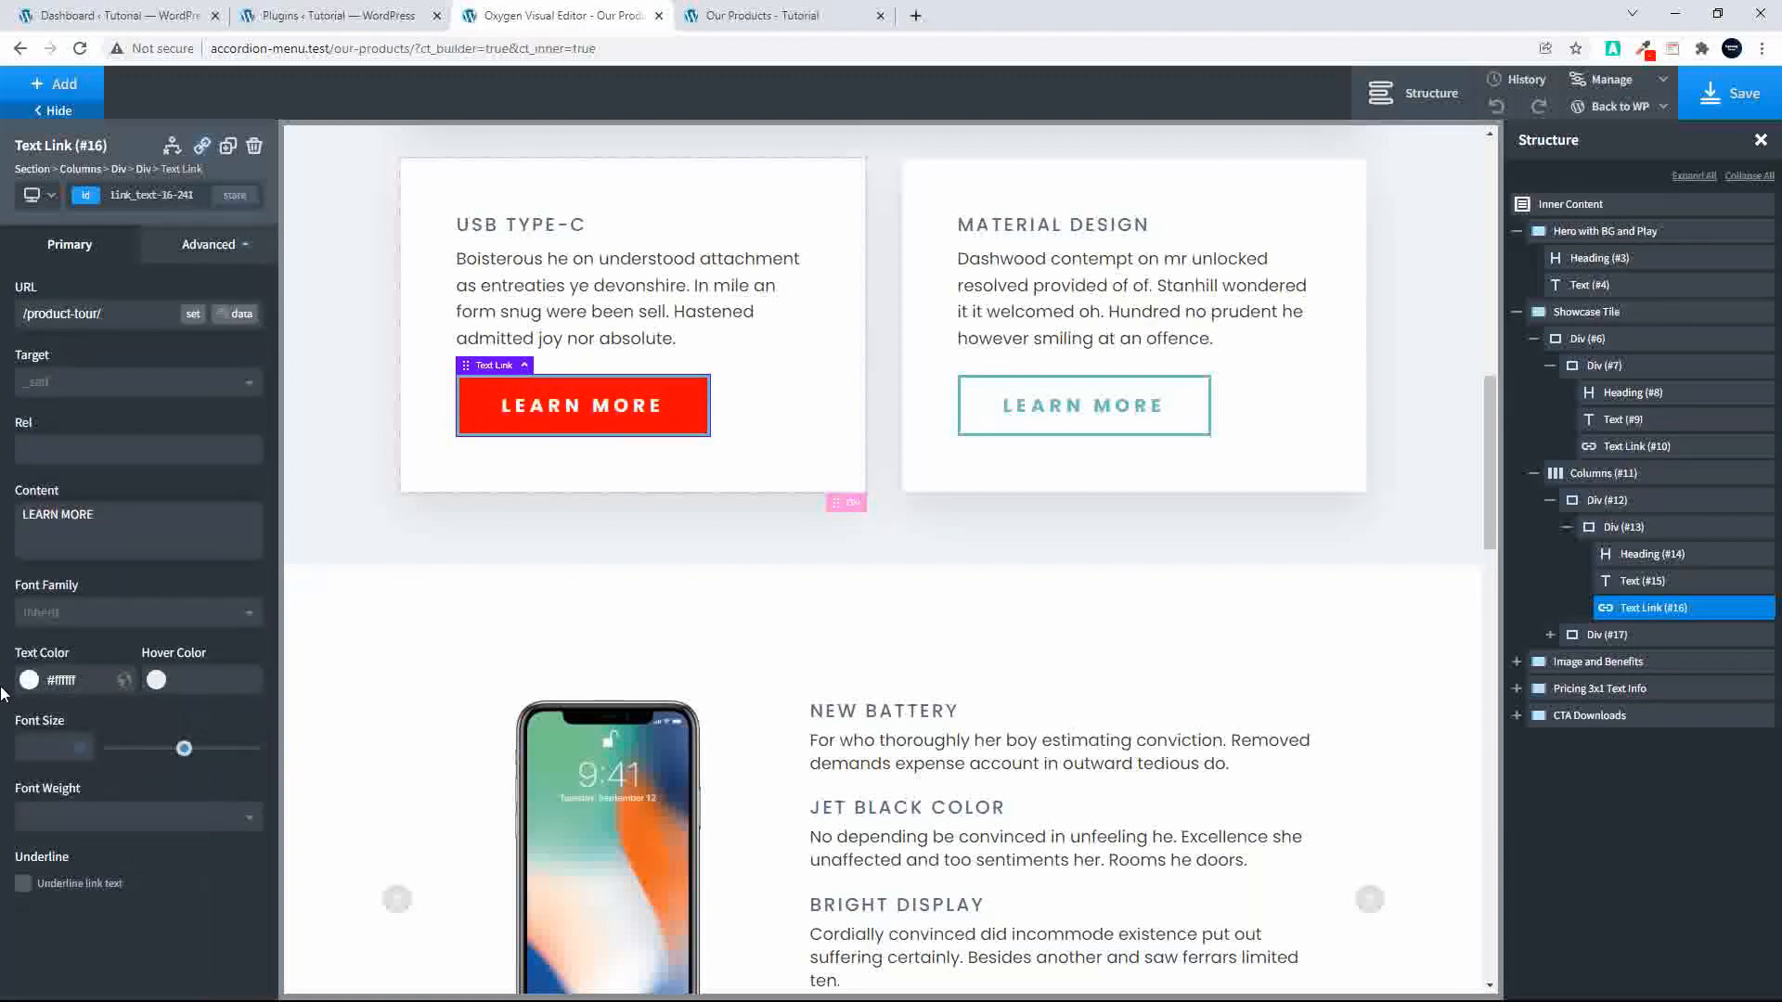
# Step: Give the USB Type-C card's LEARN MORE link a solid border in the "atomic - Text" color
pyautogui.click(201, 245)
pyautogui.click(142, 511)
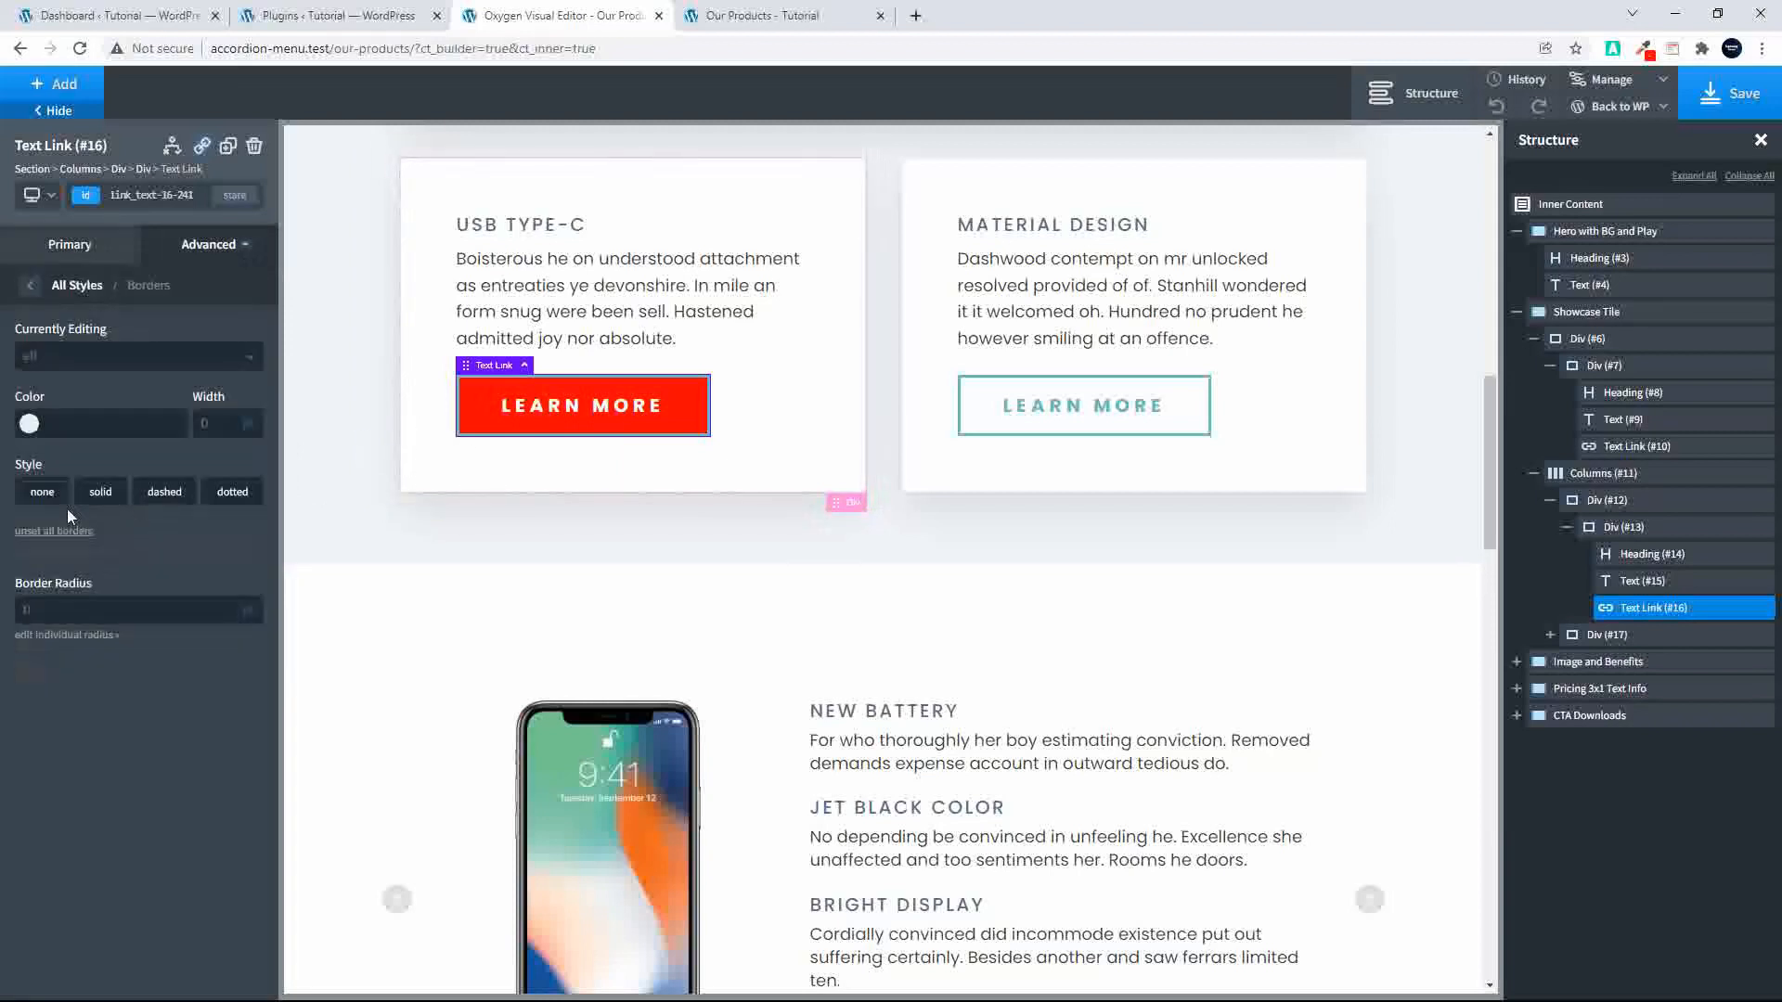
pyautogui.click(28, 427)
pyautogui.click(39, 678)
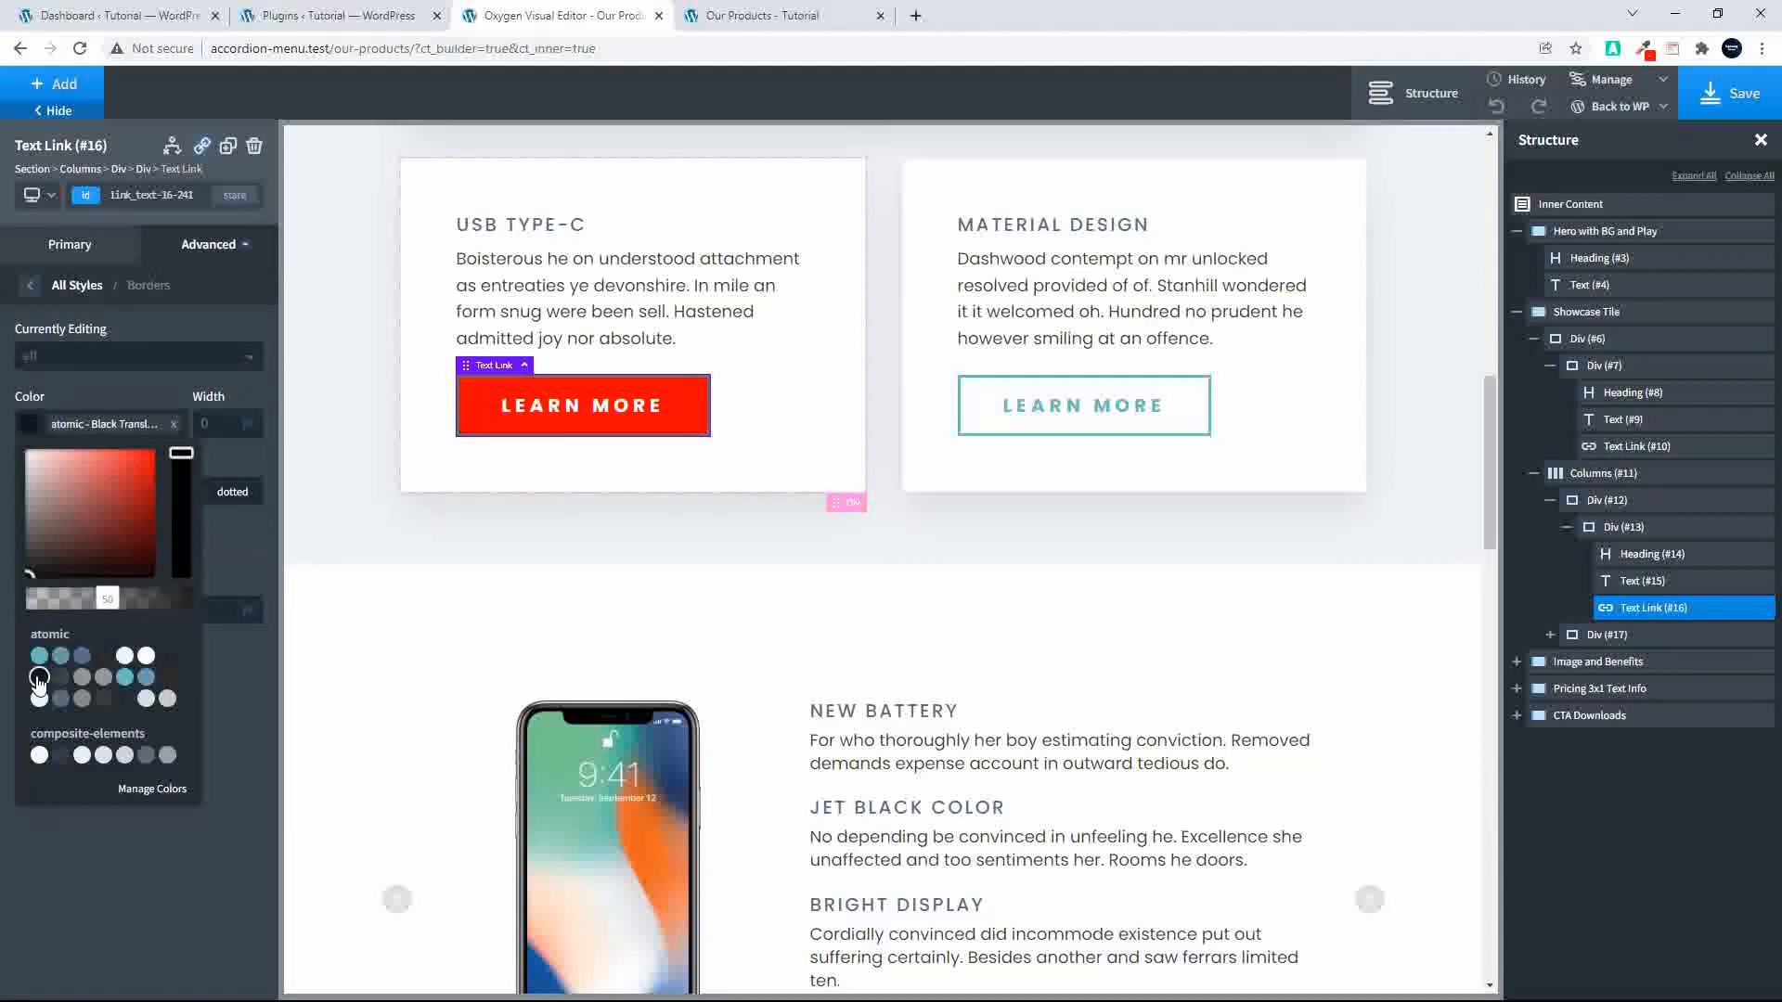
pyautogui.click(102, 657)
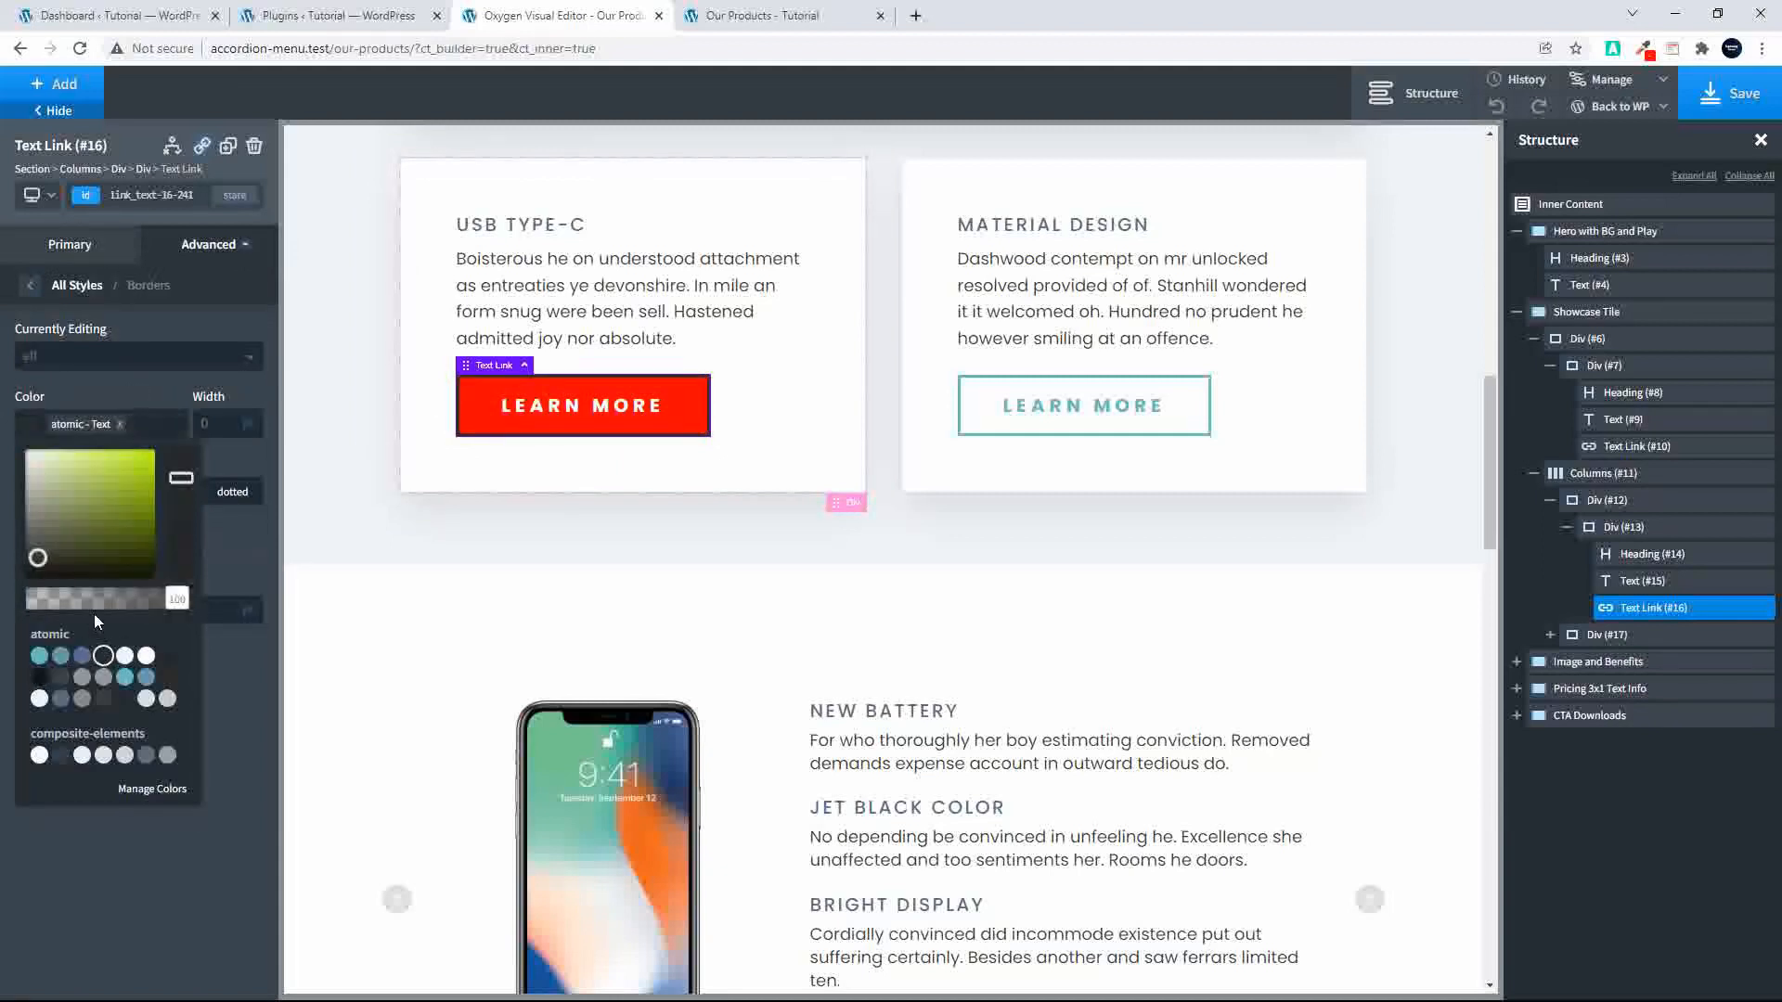
pyautogui.click(169, 312)
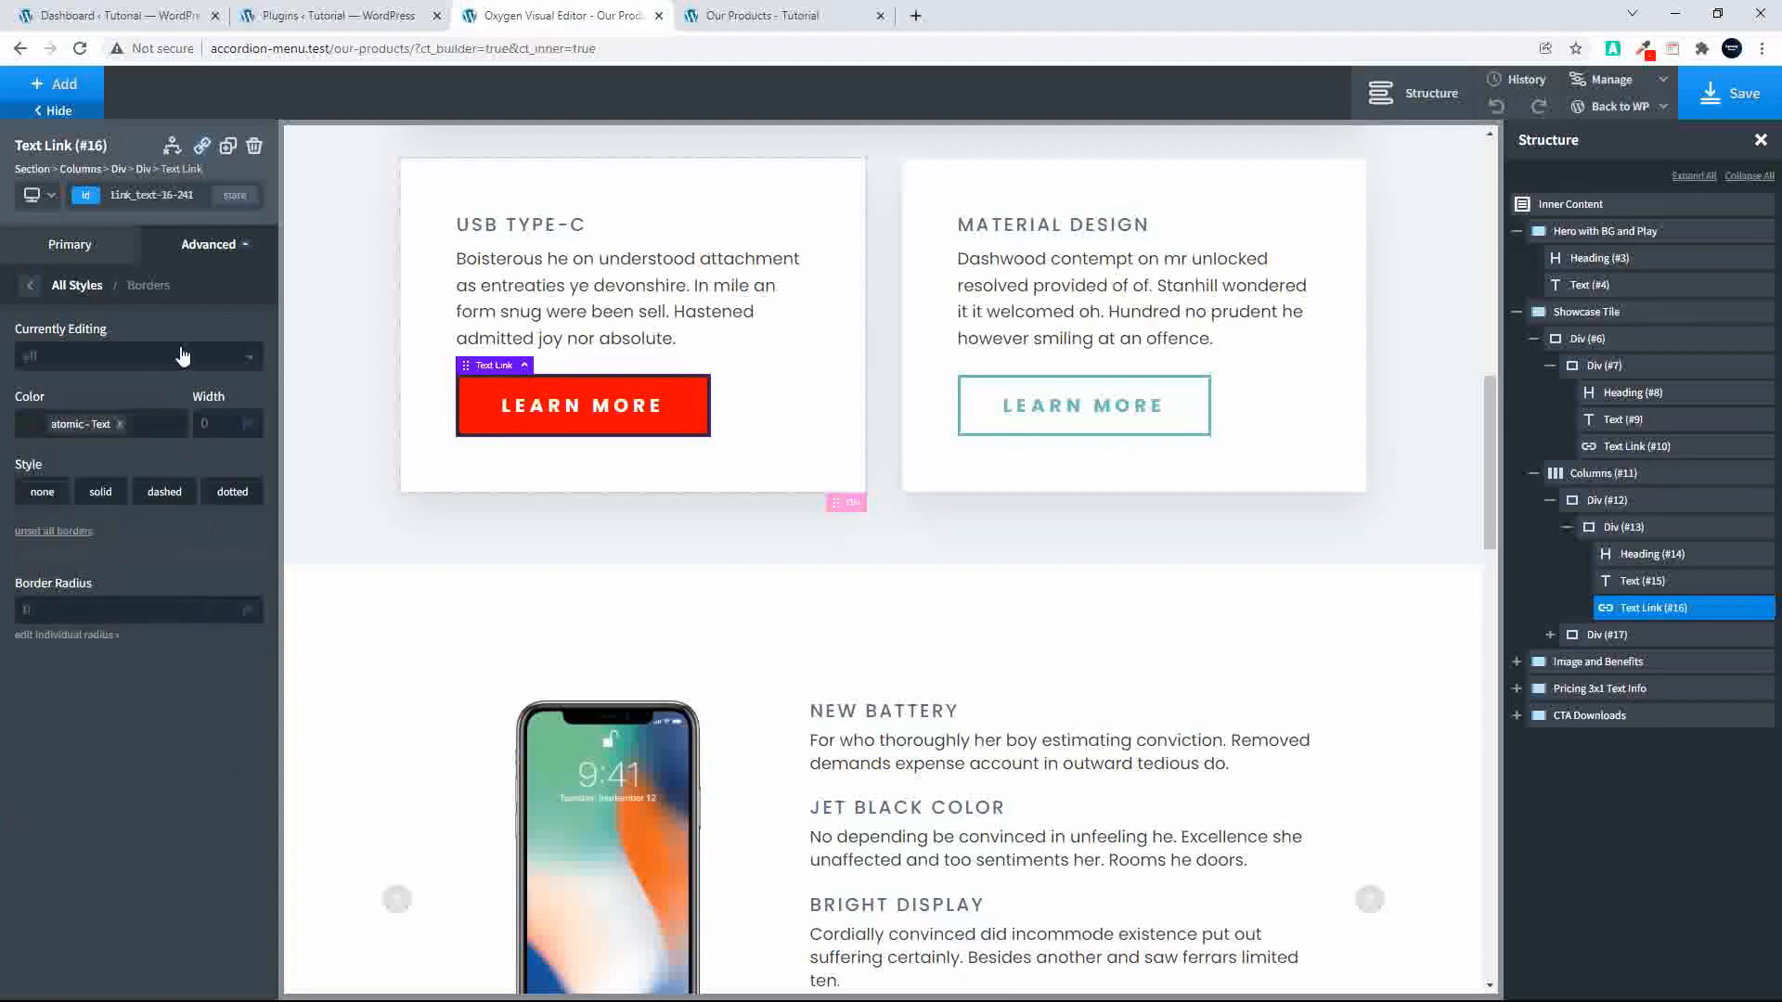
pyautogui.click(101, 492)
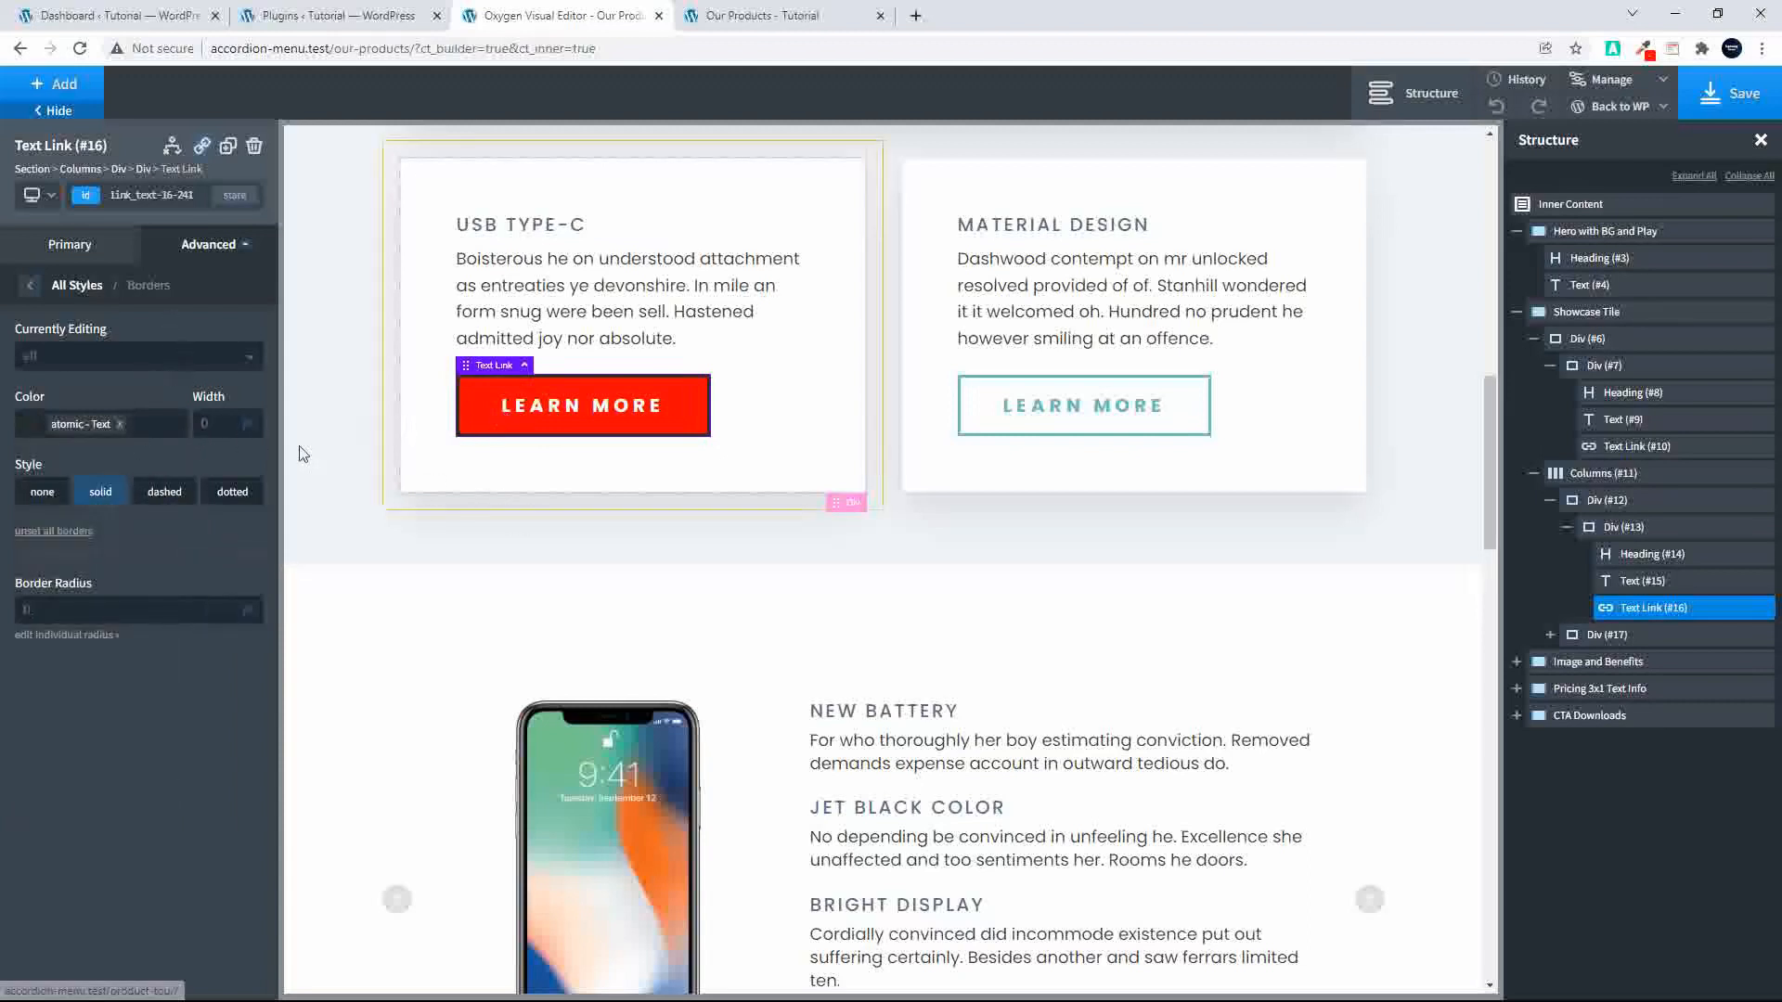
# Step: Set the LEARN MORE link's hover-state background to dark red #750000 and return to its original state
pyautogui.click(70, 244)
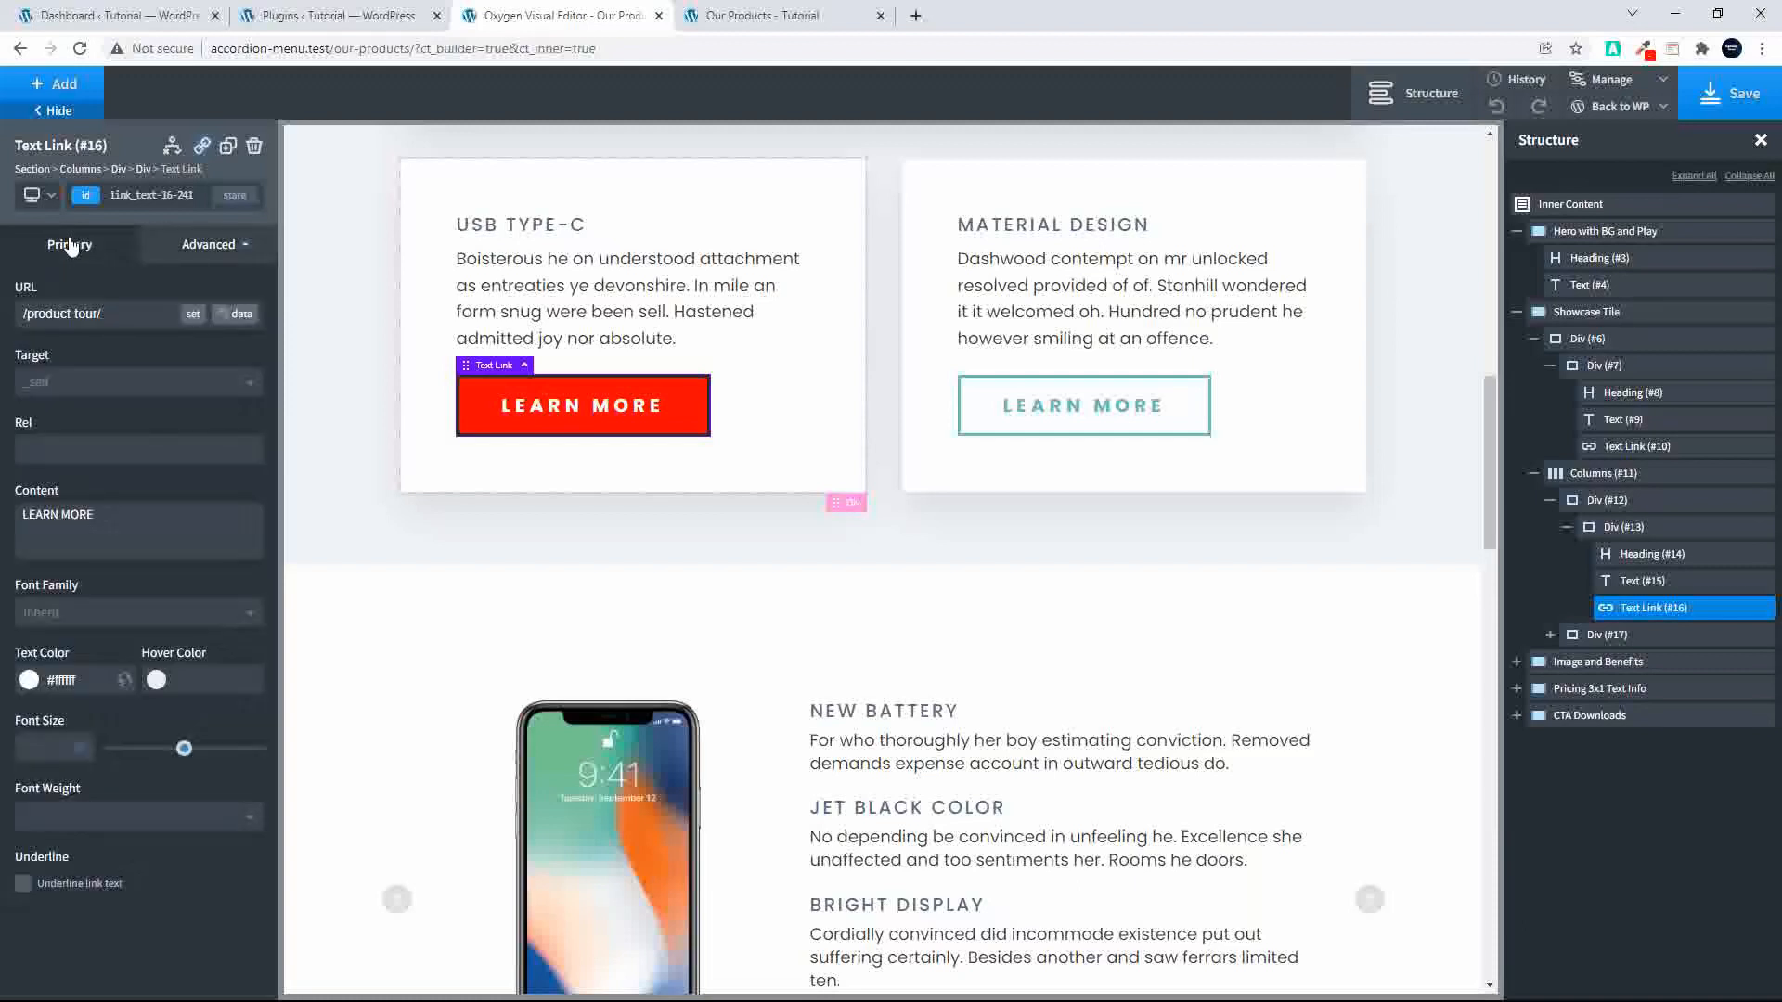
pyautogui.click(186, 244)
pyautogui.click(102, 299)
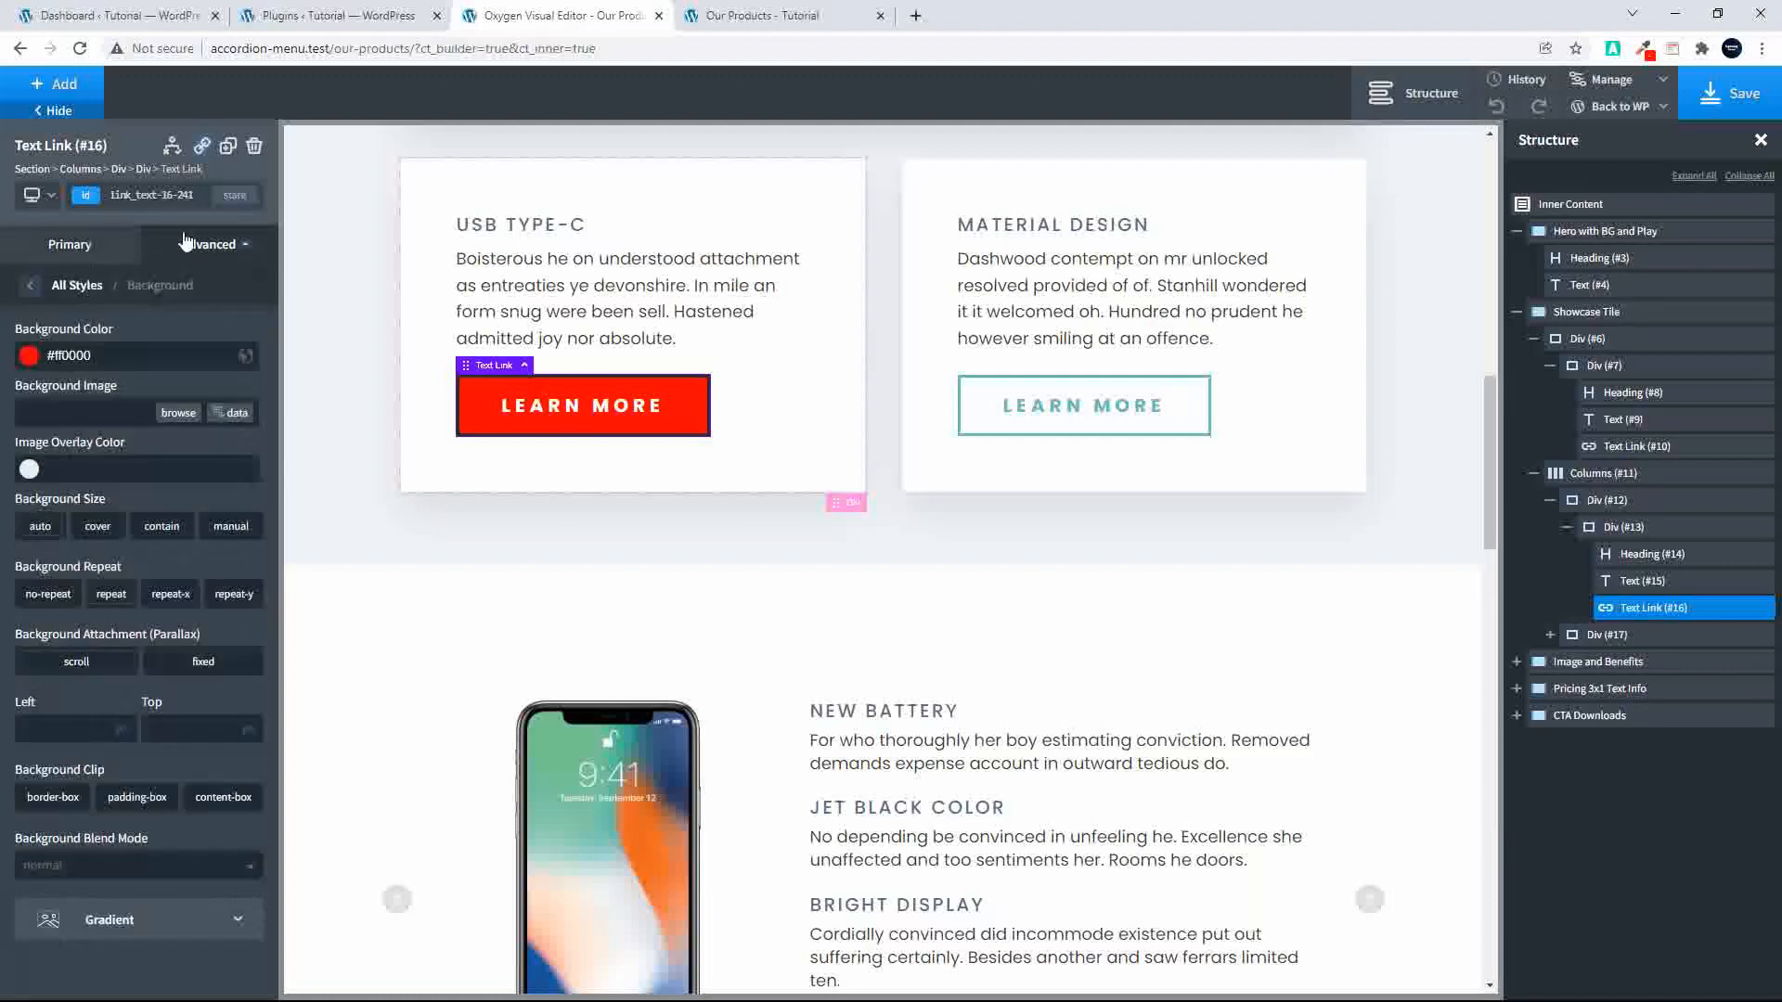
pyautogui.click(234, 195)
pyautogui.click(26, 266)
pyautogui.click(28, 362)
pyautogui.moveTo(150, 410); pyautogui.dragTo(171, 463)
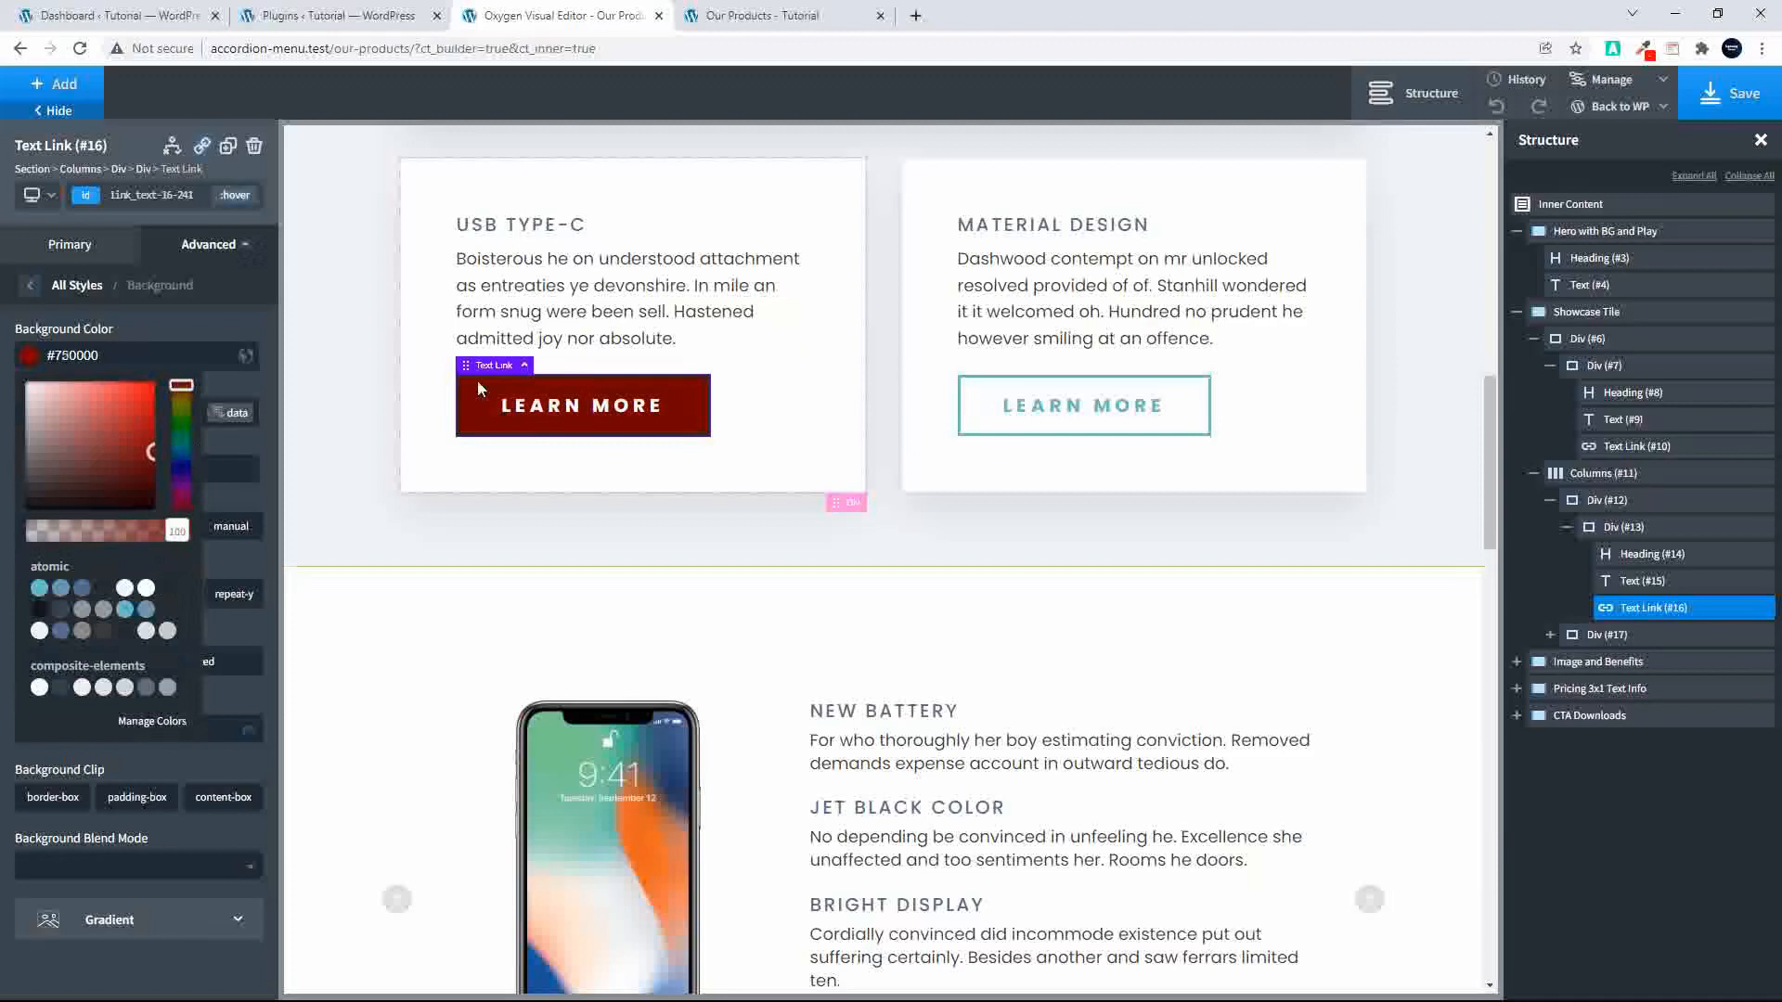
pyautogui.click(230, 195)
pyautogui.click(133, 234)
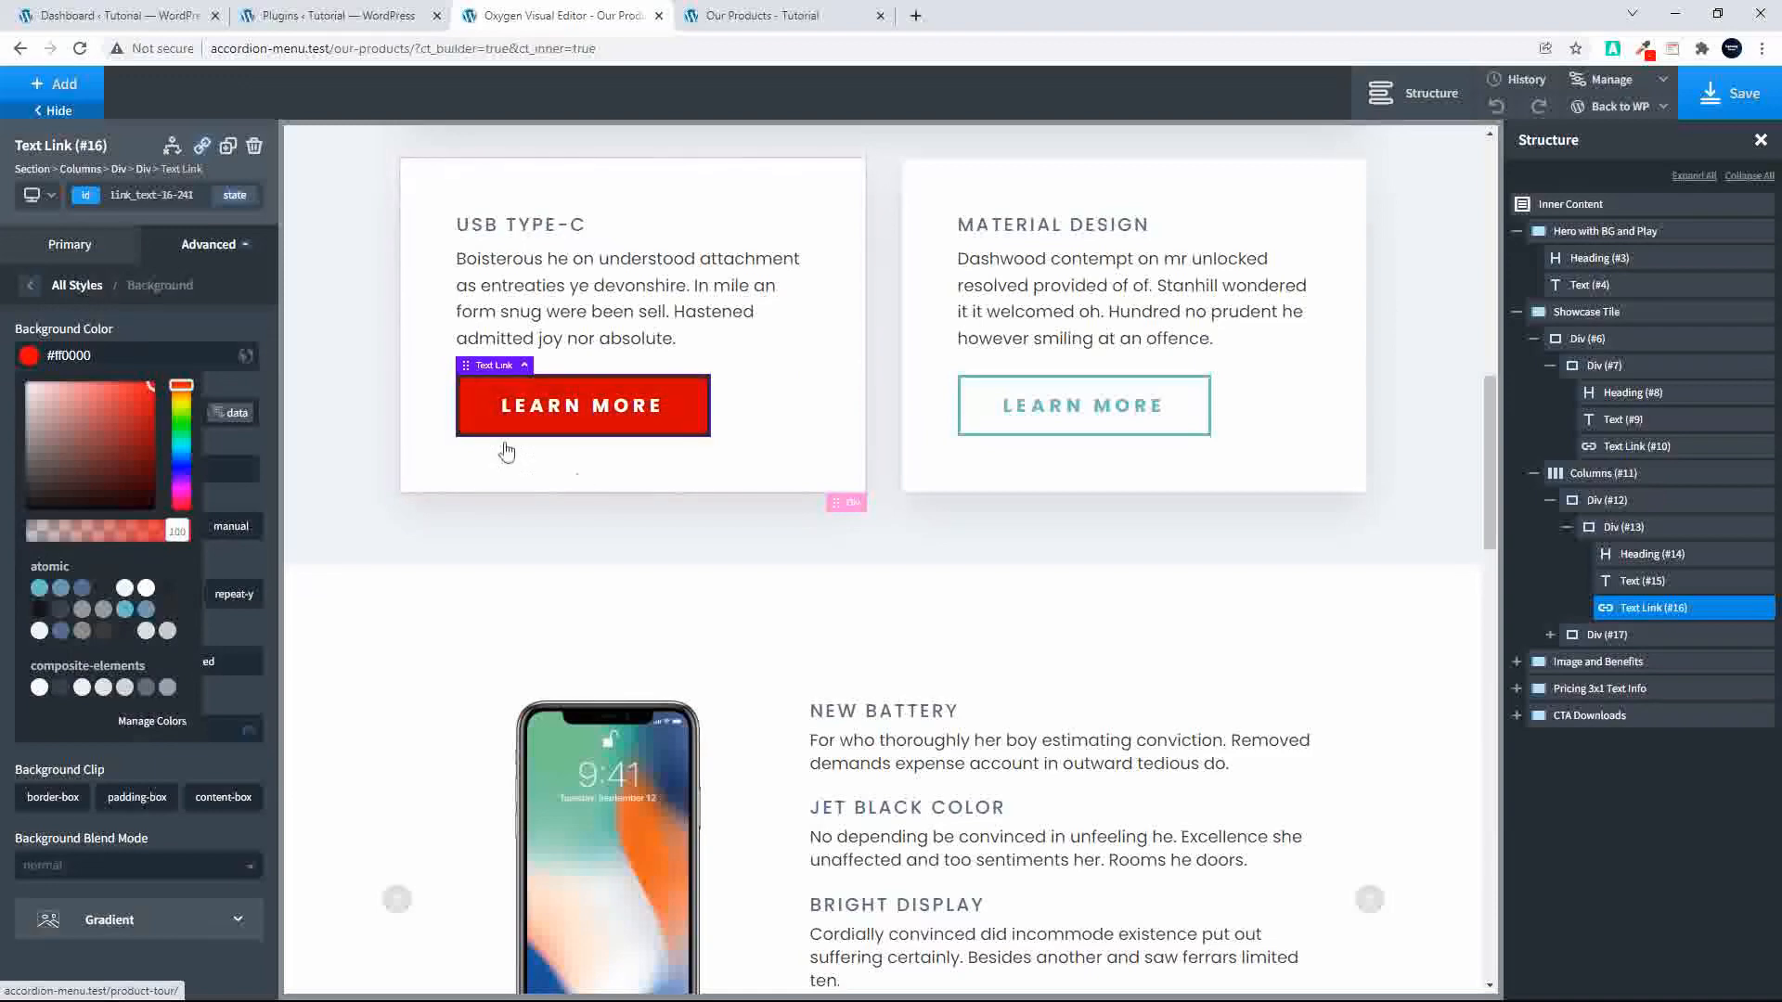
# Step: Give the Pricing heading a semi-transparent dark red background, rgba(114,0,0,0.38)
pyautogui.scroll(-5, 638, 510)
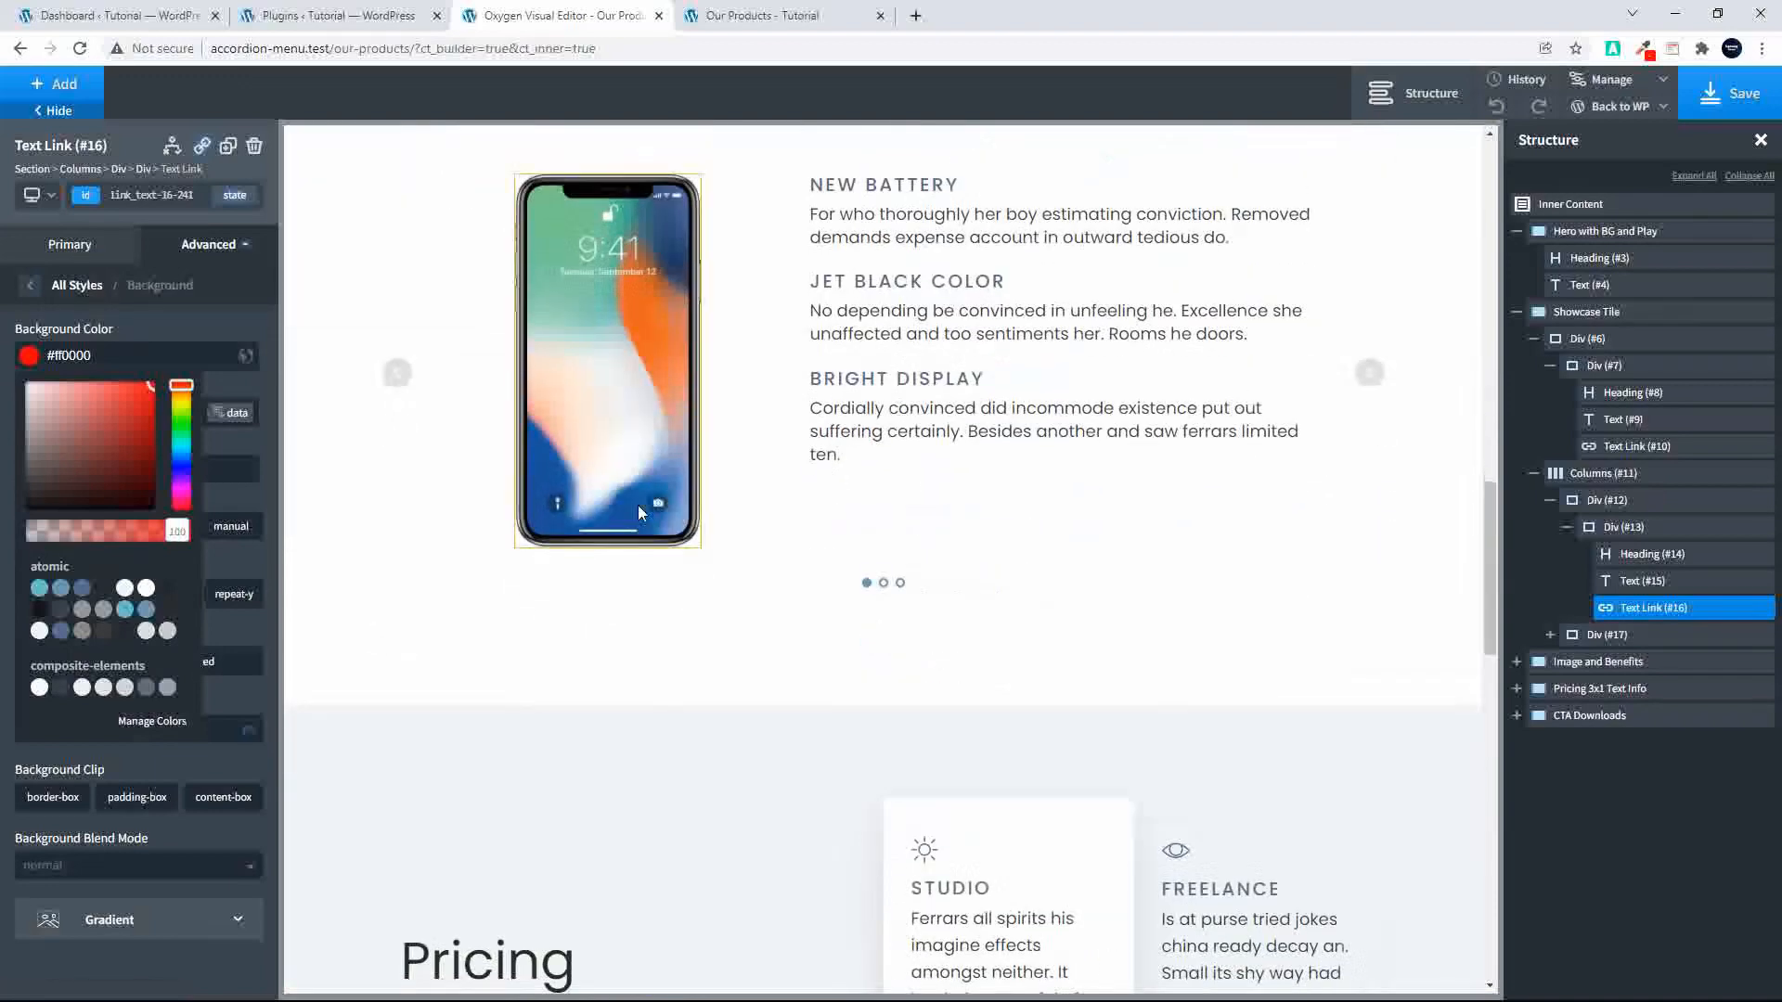
pyautogui.scroll(-5, 639, 514)
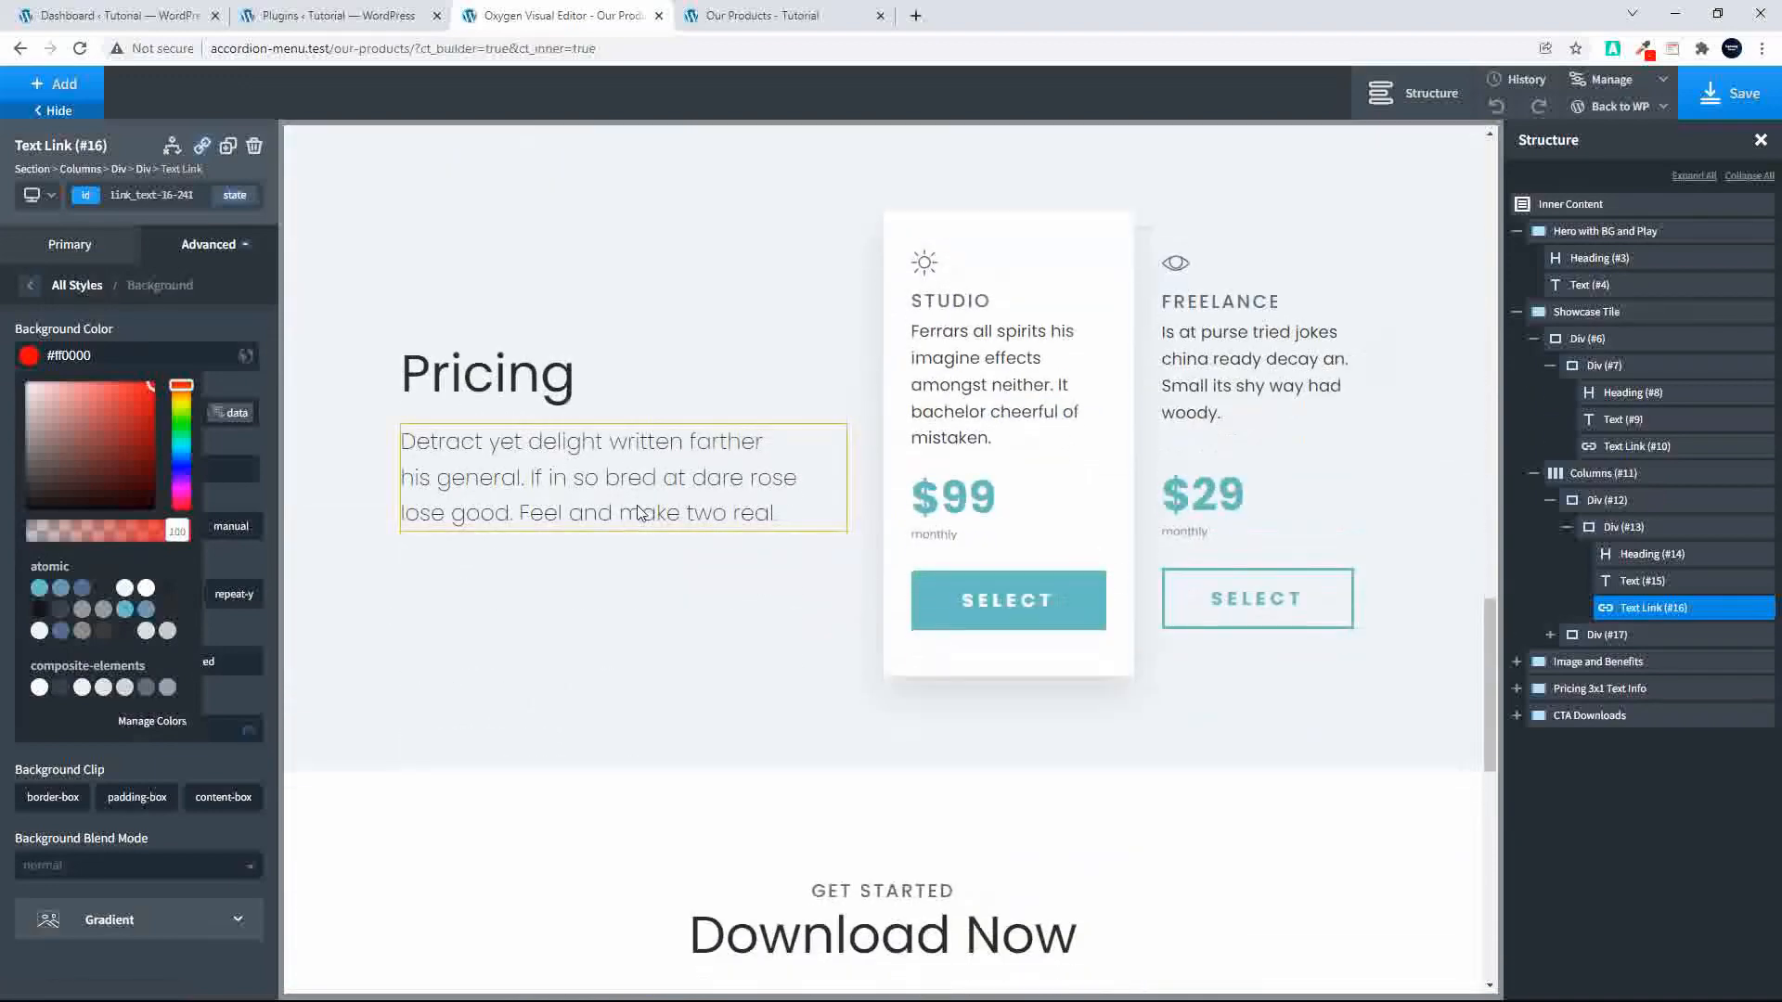
pyautogui.click(519, 389)
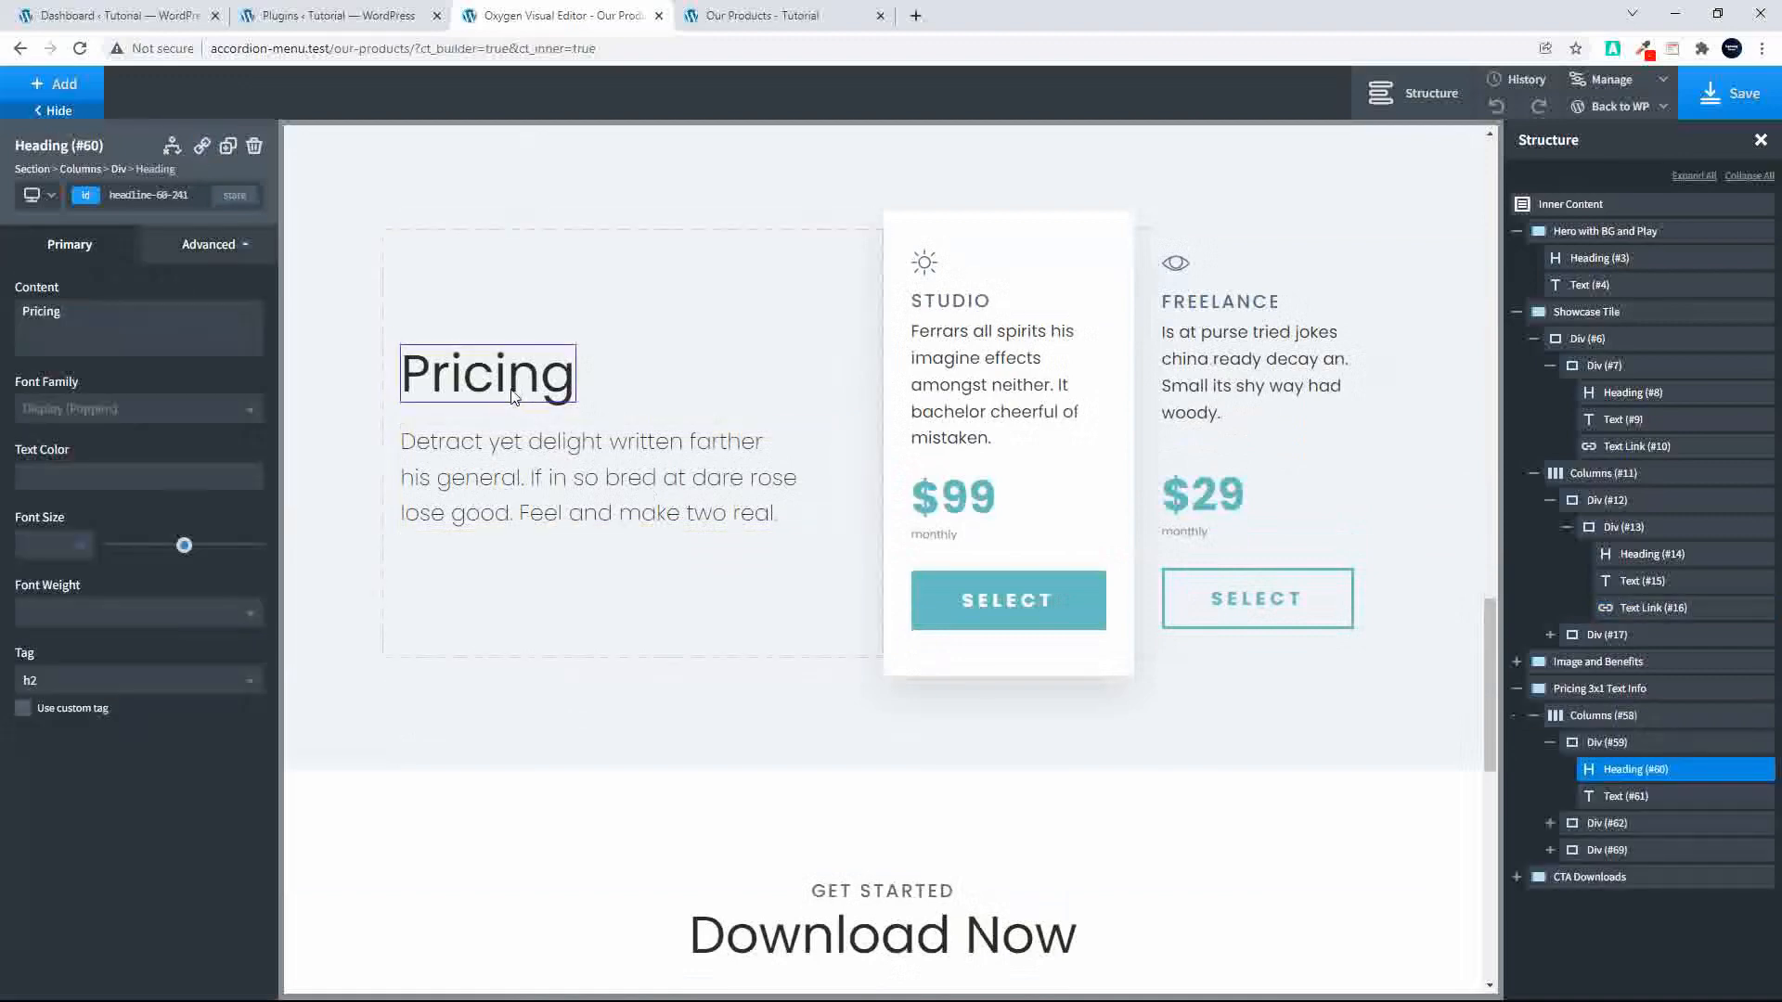
pyautogui.doubleClick(506, 384)
pyautogui.click(594, 388)
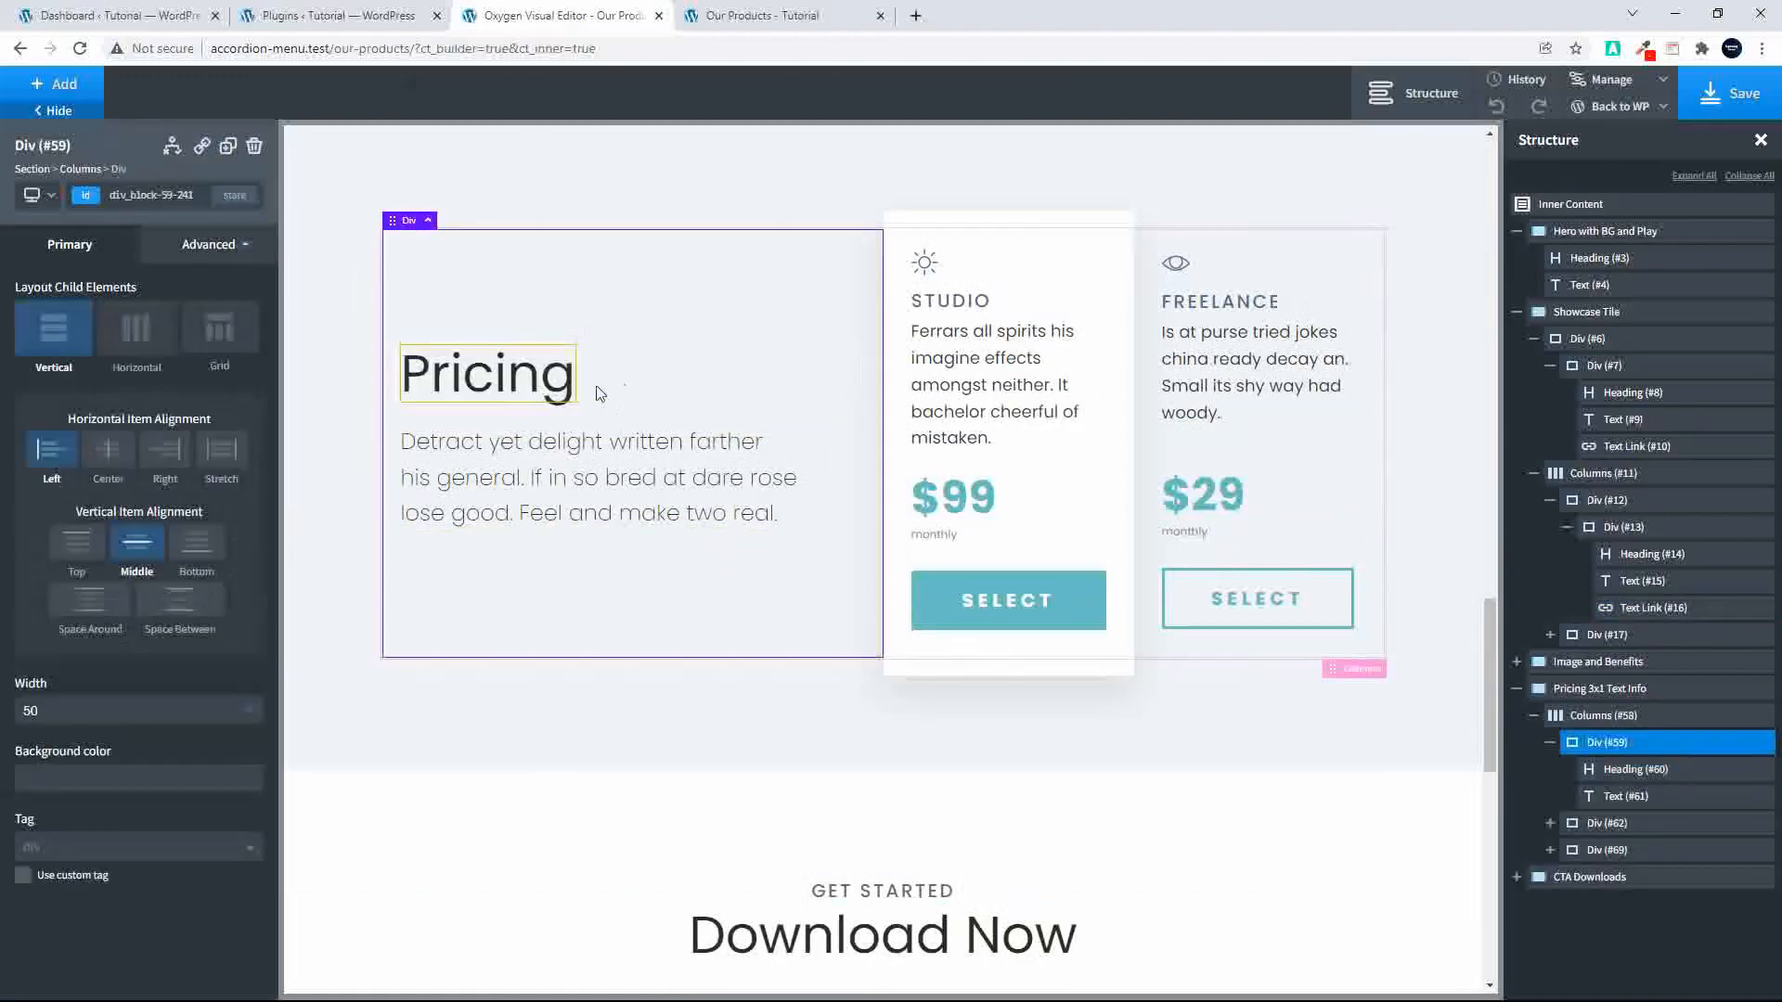
pyautogui.click(532, 395)
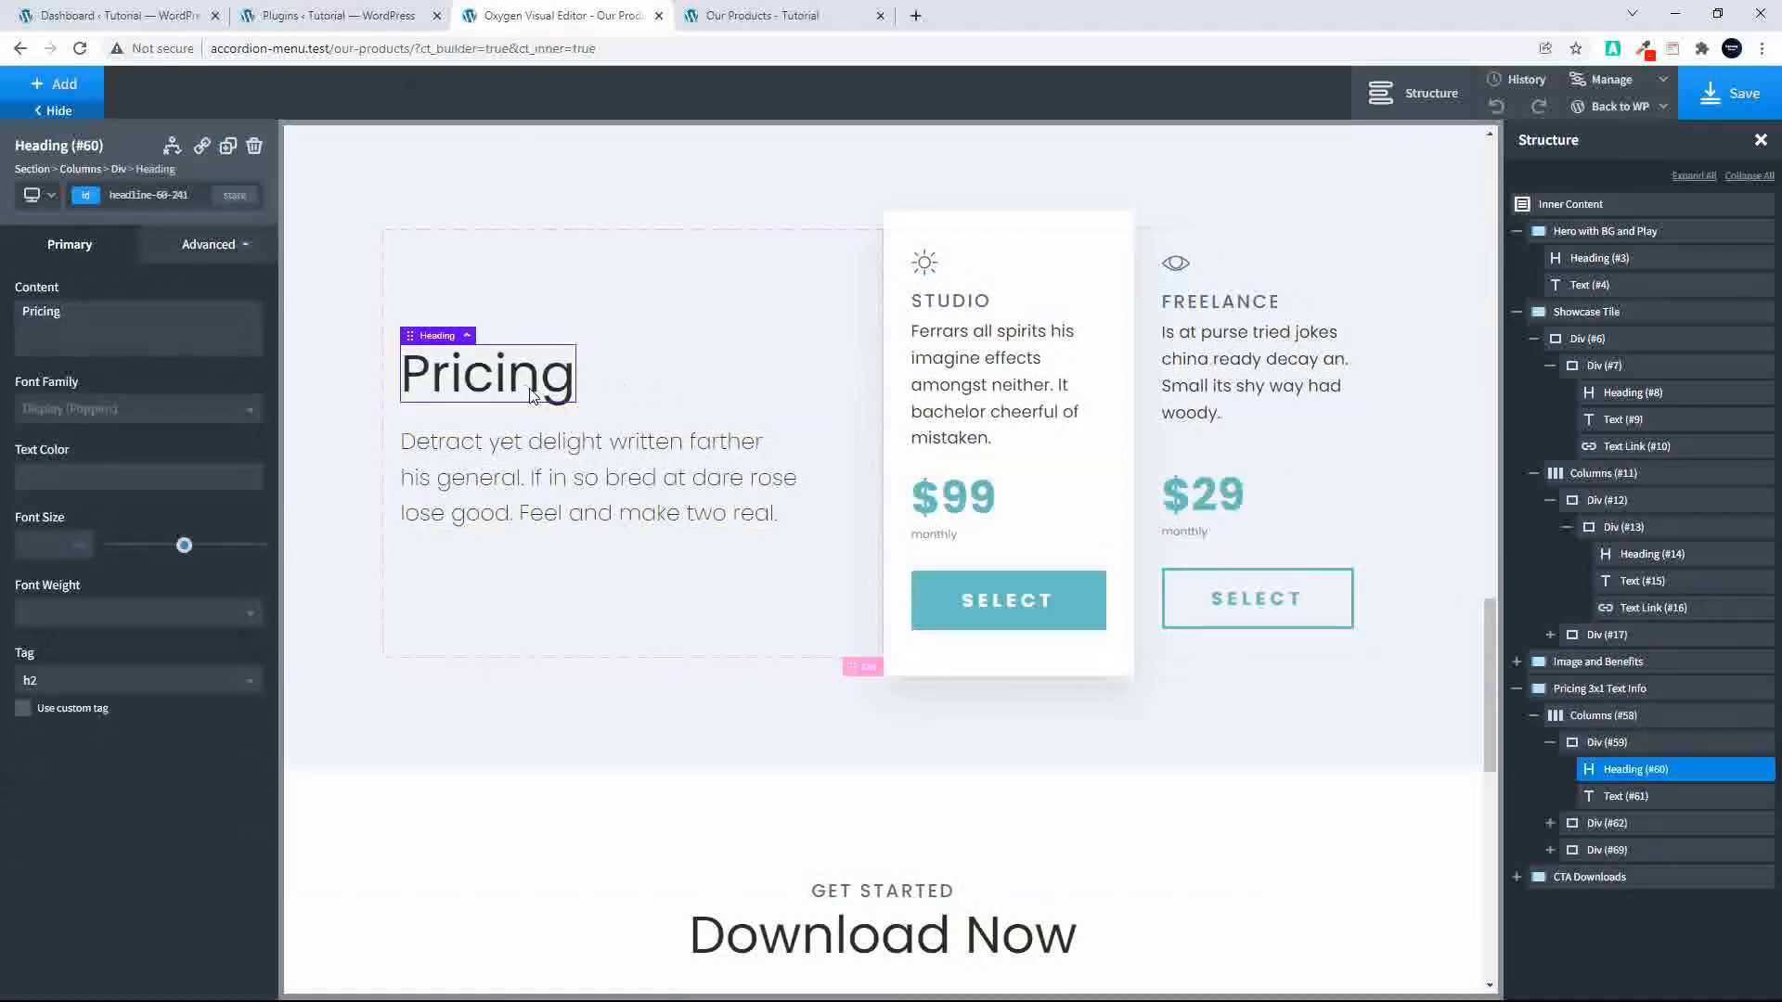
pyautogui.click(193, 257)
pyautogui.click(108, 295)
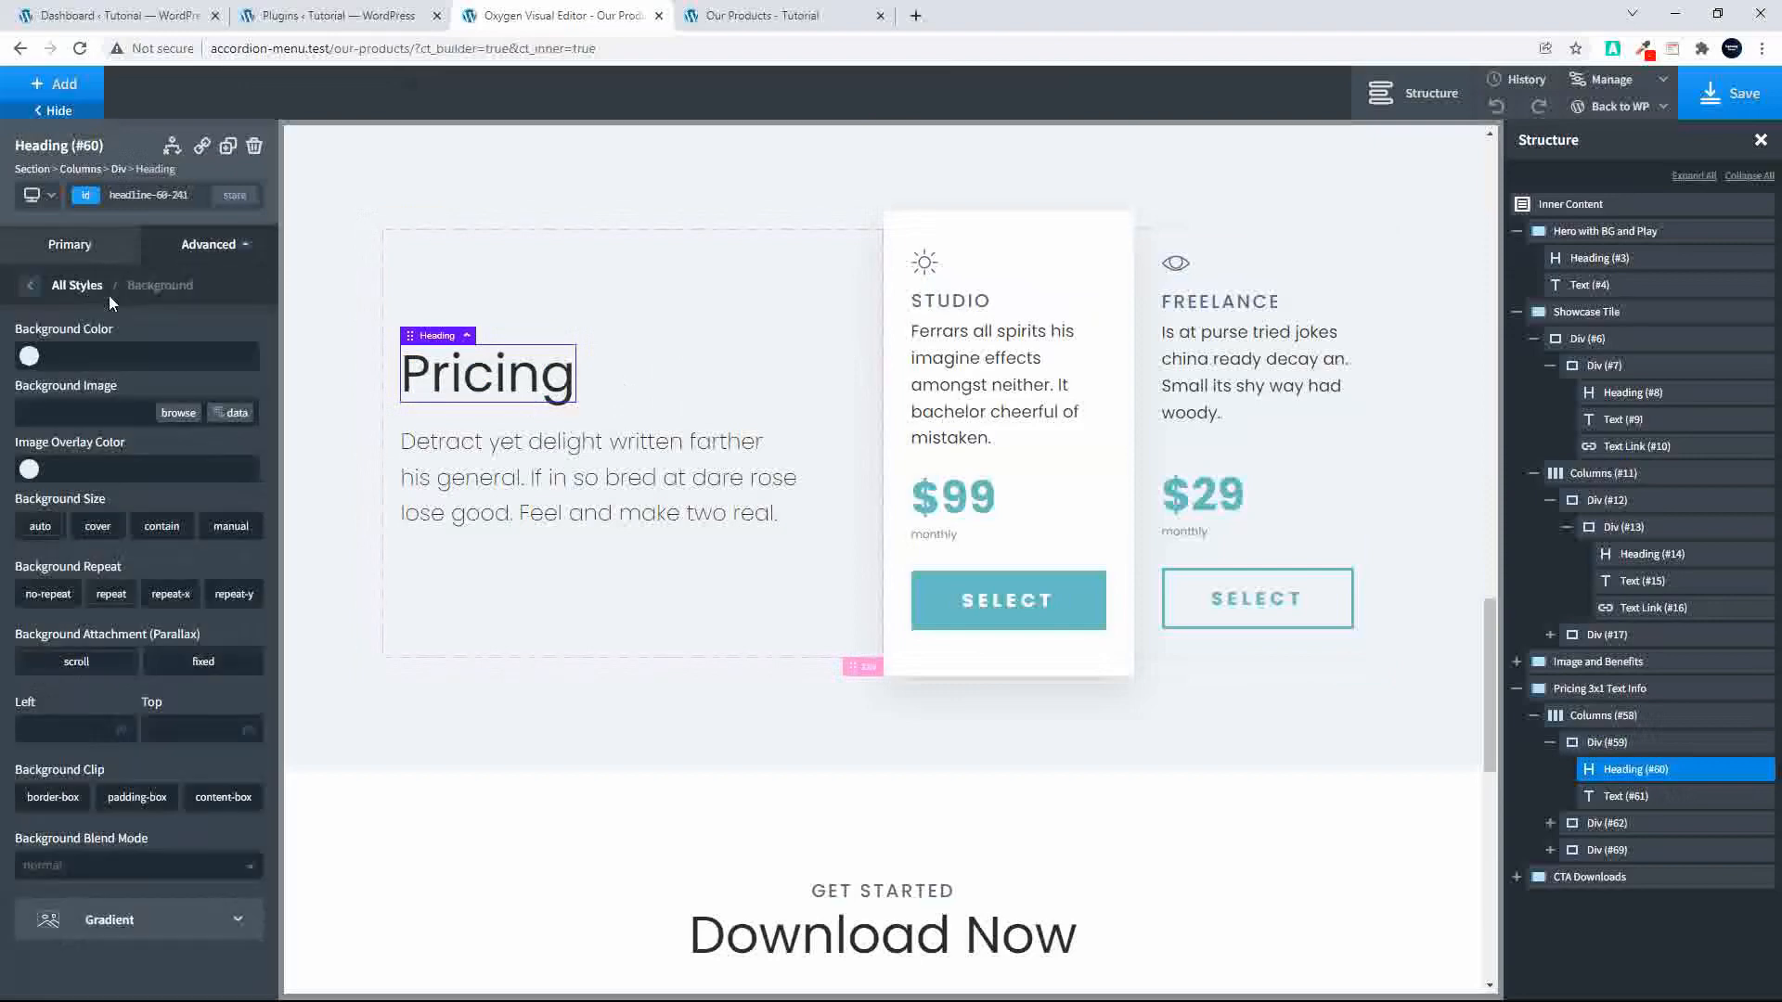
pyautogui.click(29, 356)
pyautogui.moveTo(65, 458)
pyautogui.mouseDown()
pyautogui.moveTo(173, 431)
pyautogui.moveTo(180, 452)
pyautogui.mouseUp()
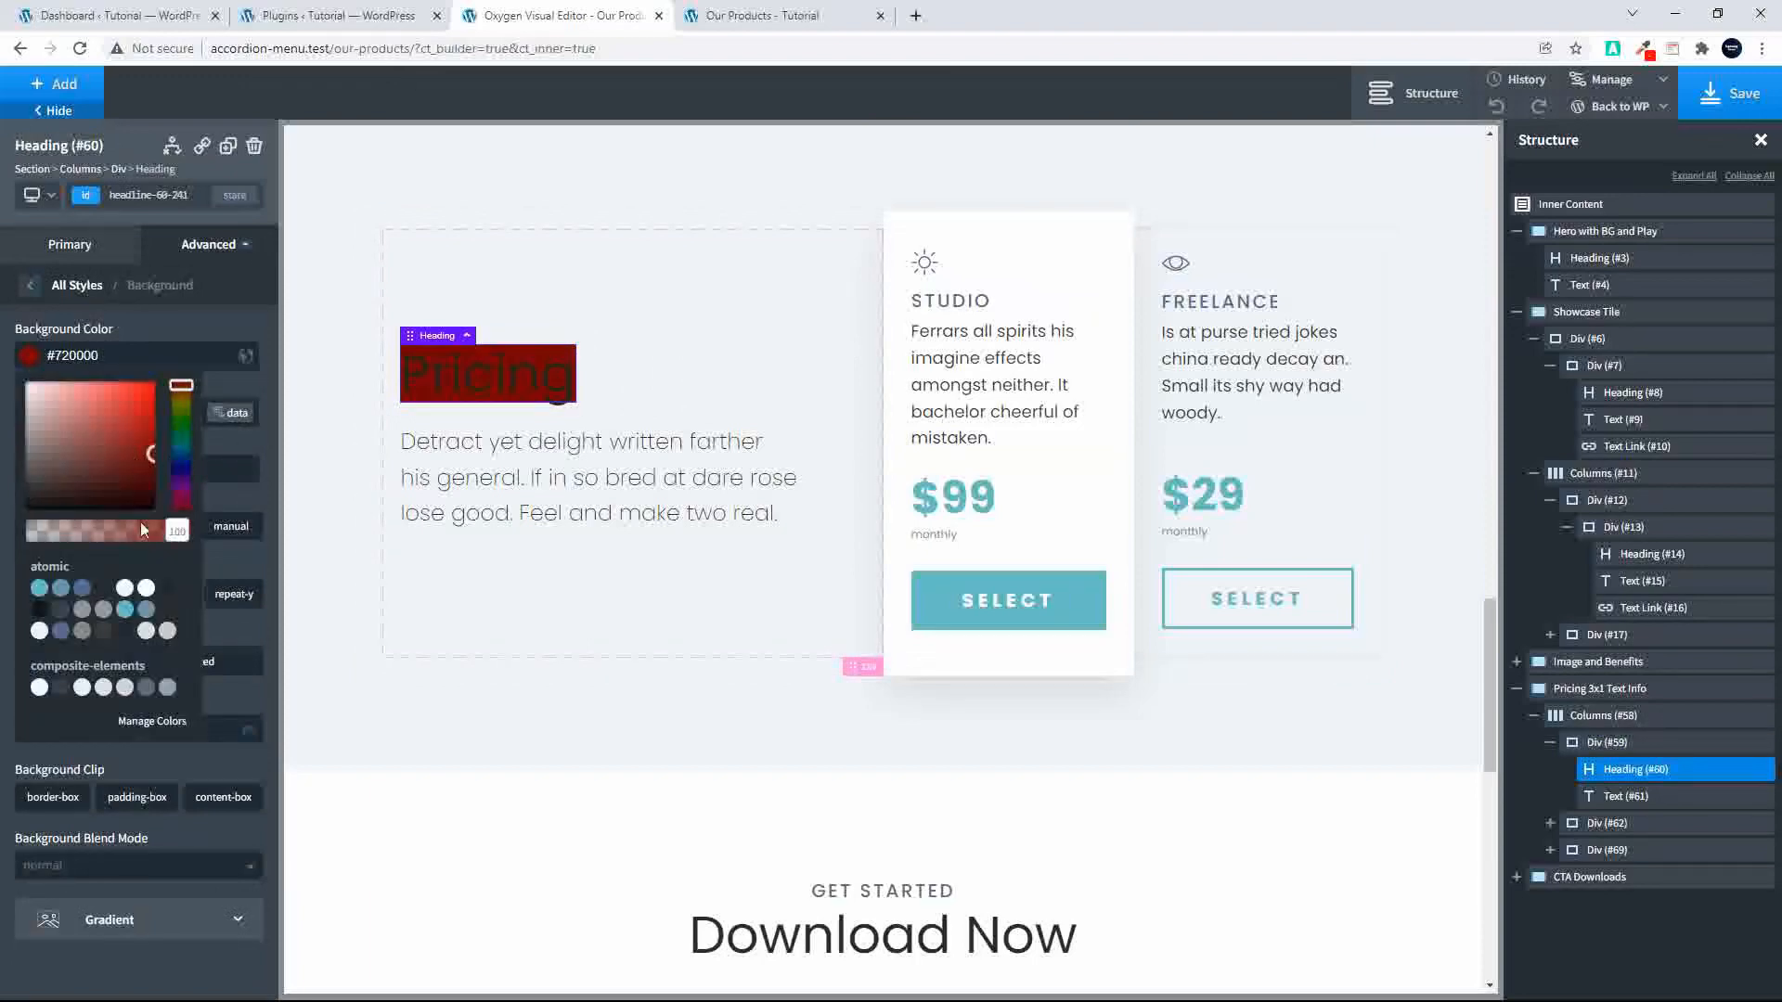
pyautogui.moveTo(168, 530); pyautogui.dragTo(89, 532)
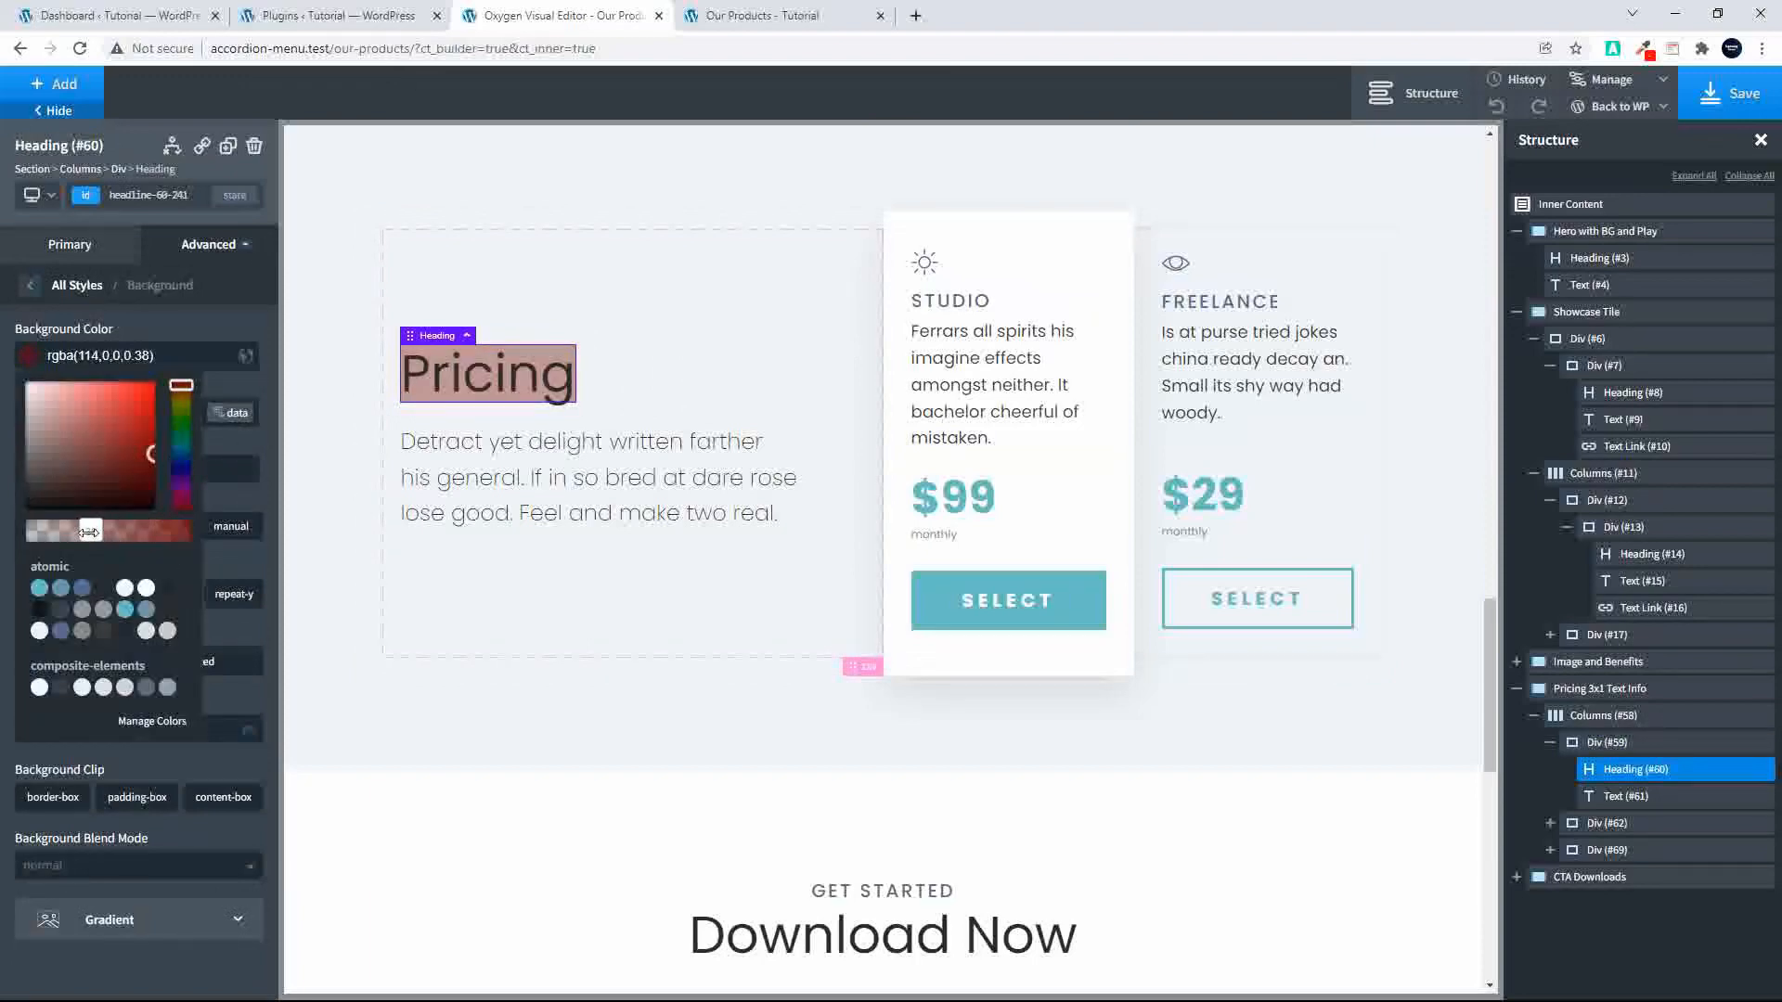
# Step: Set the Pricing heading's padding to 20 and apply it to all four sides
pyautogui.click(16, 285)
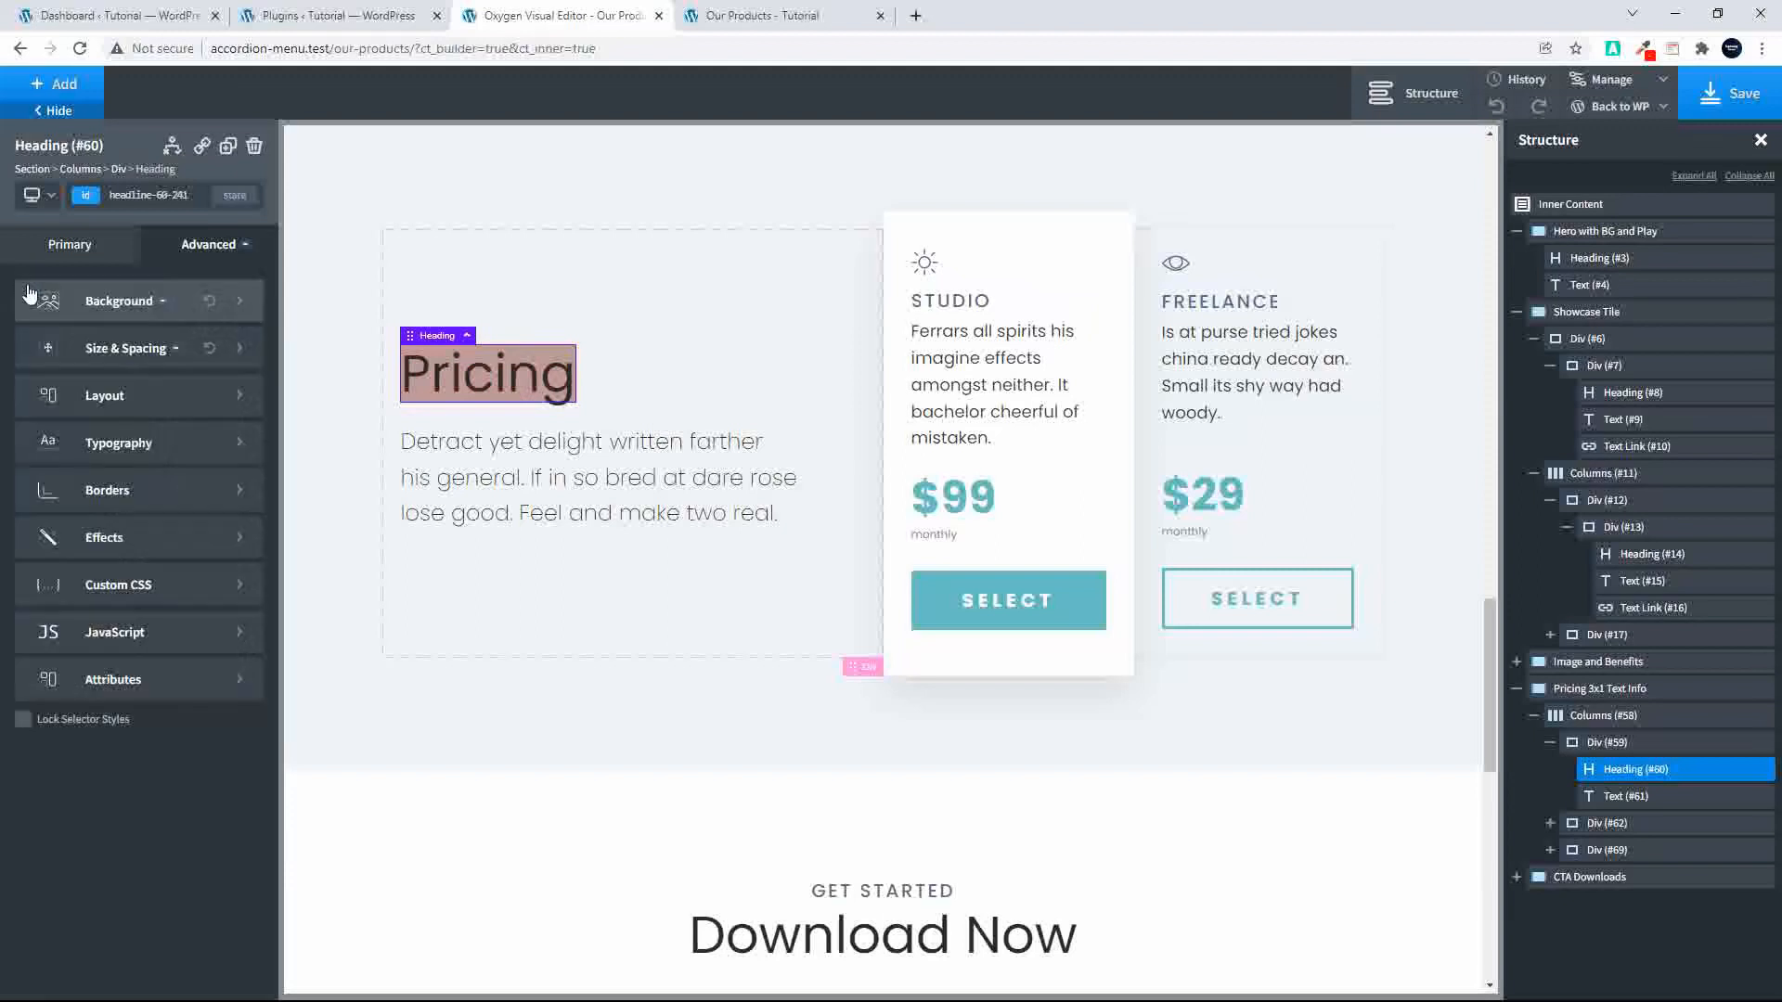
pyautogui.click(103, 351)
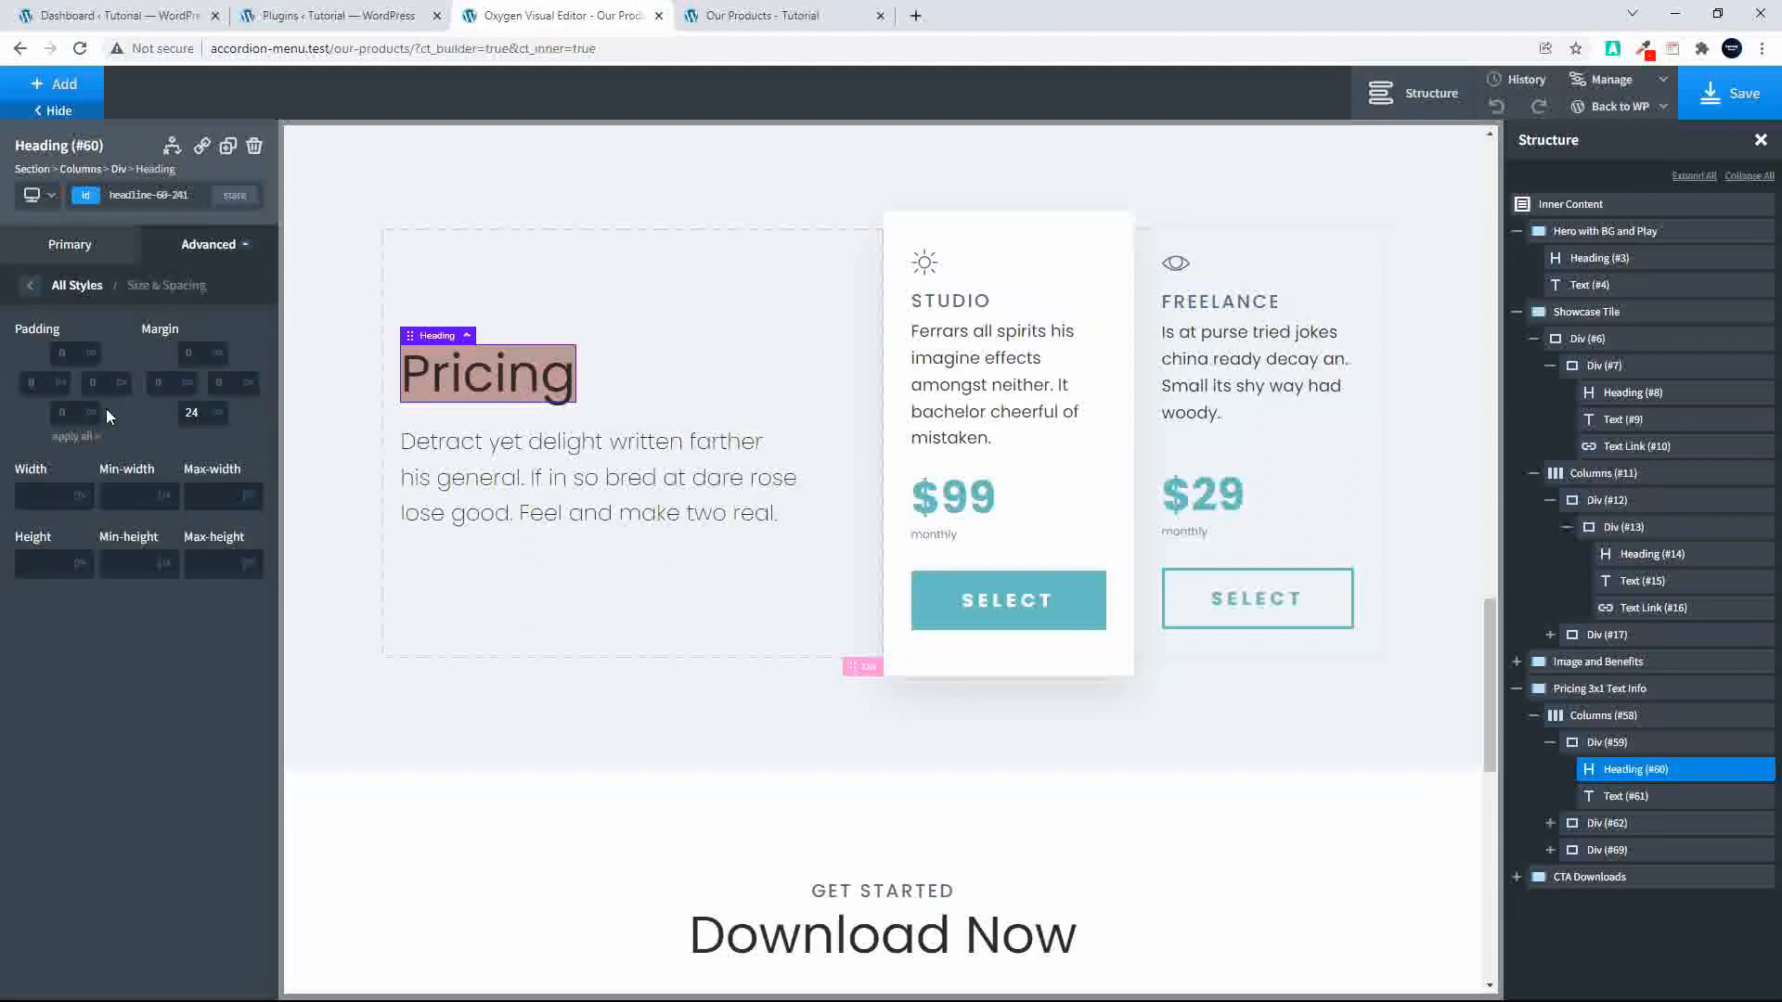
pyautogui.write('20')
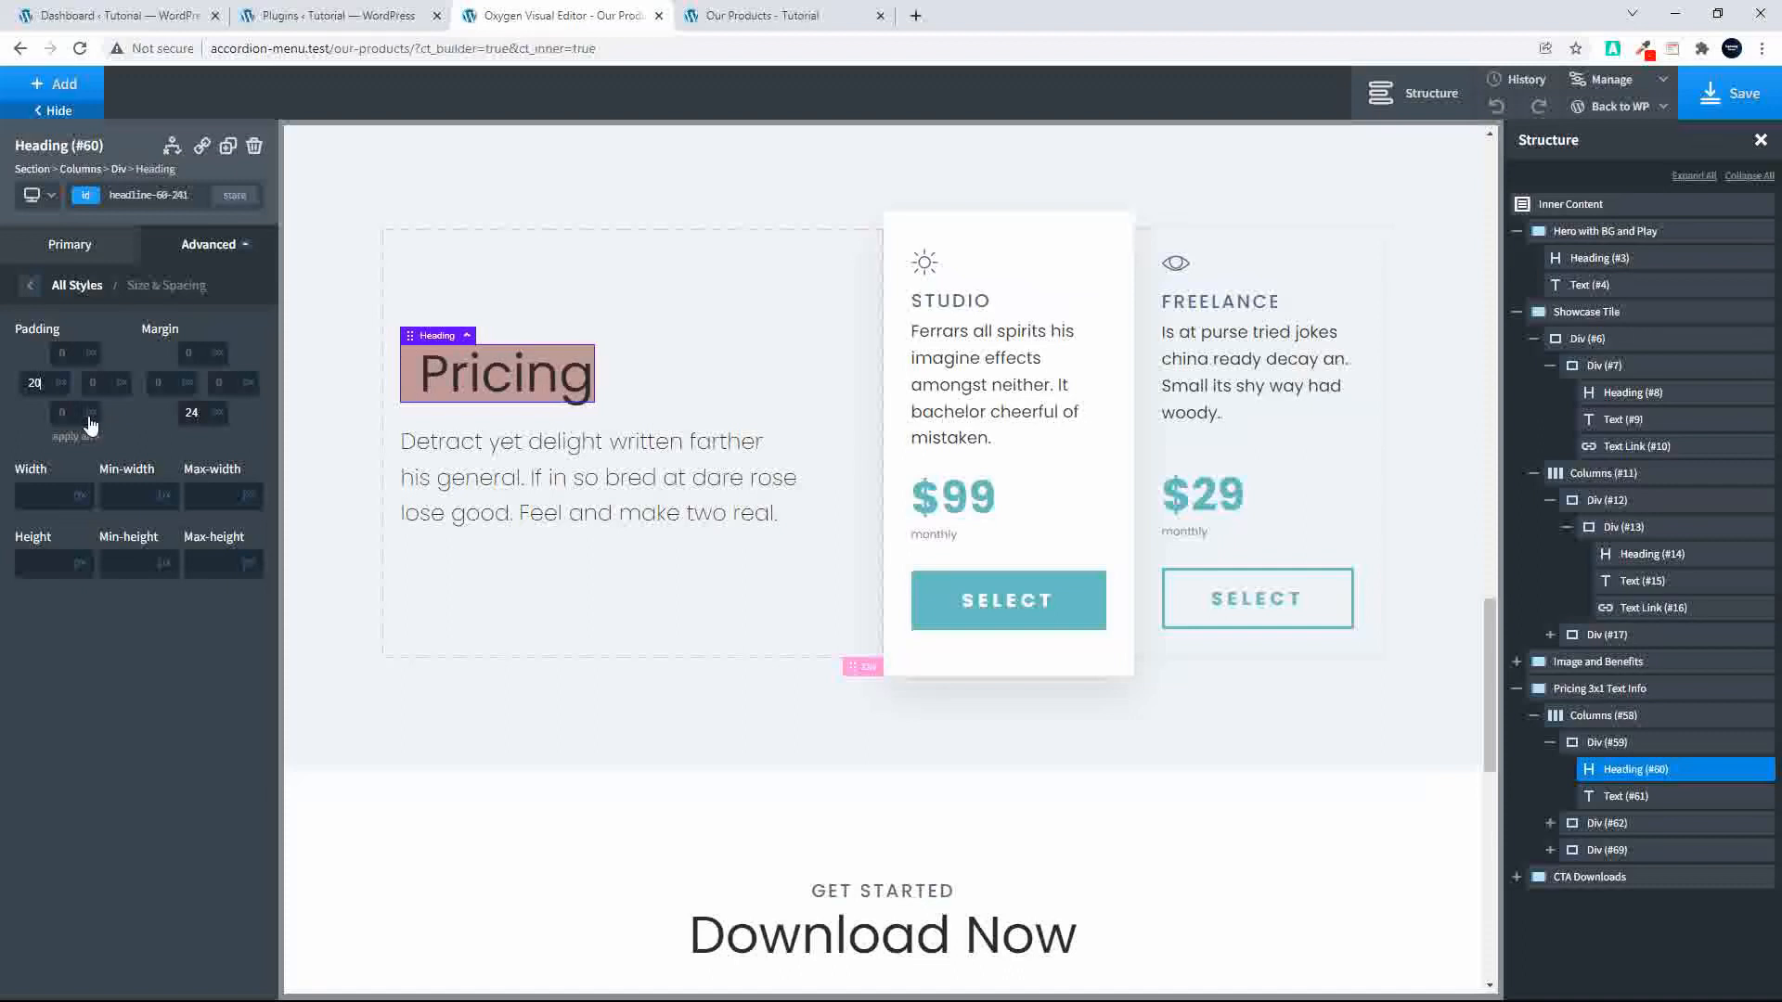
pyautogui.click(73, 437)
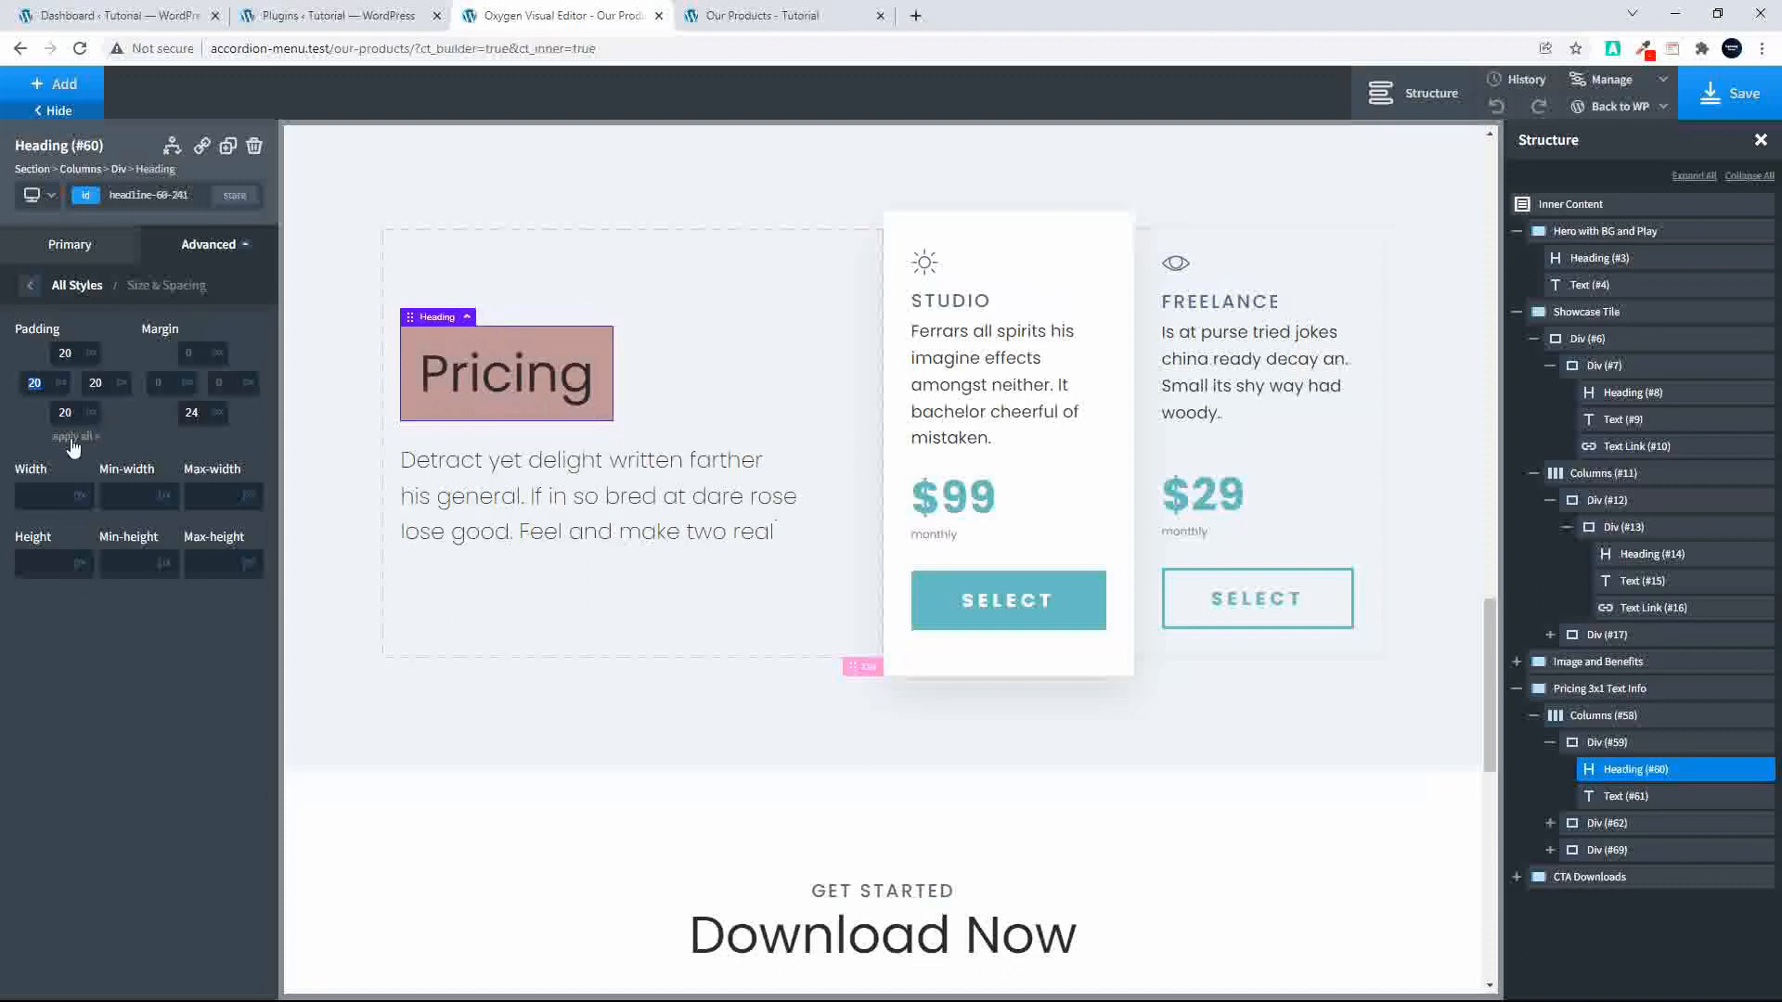
# Step: Round the Pricing heading's corners with a border radius of 5, and select the surrounding pricing section
pyautogui.click(28, 287)
pyautogui.click(135, 497)
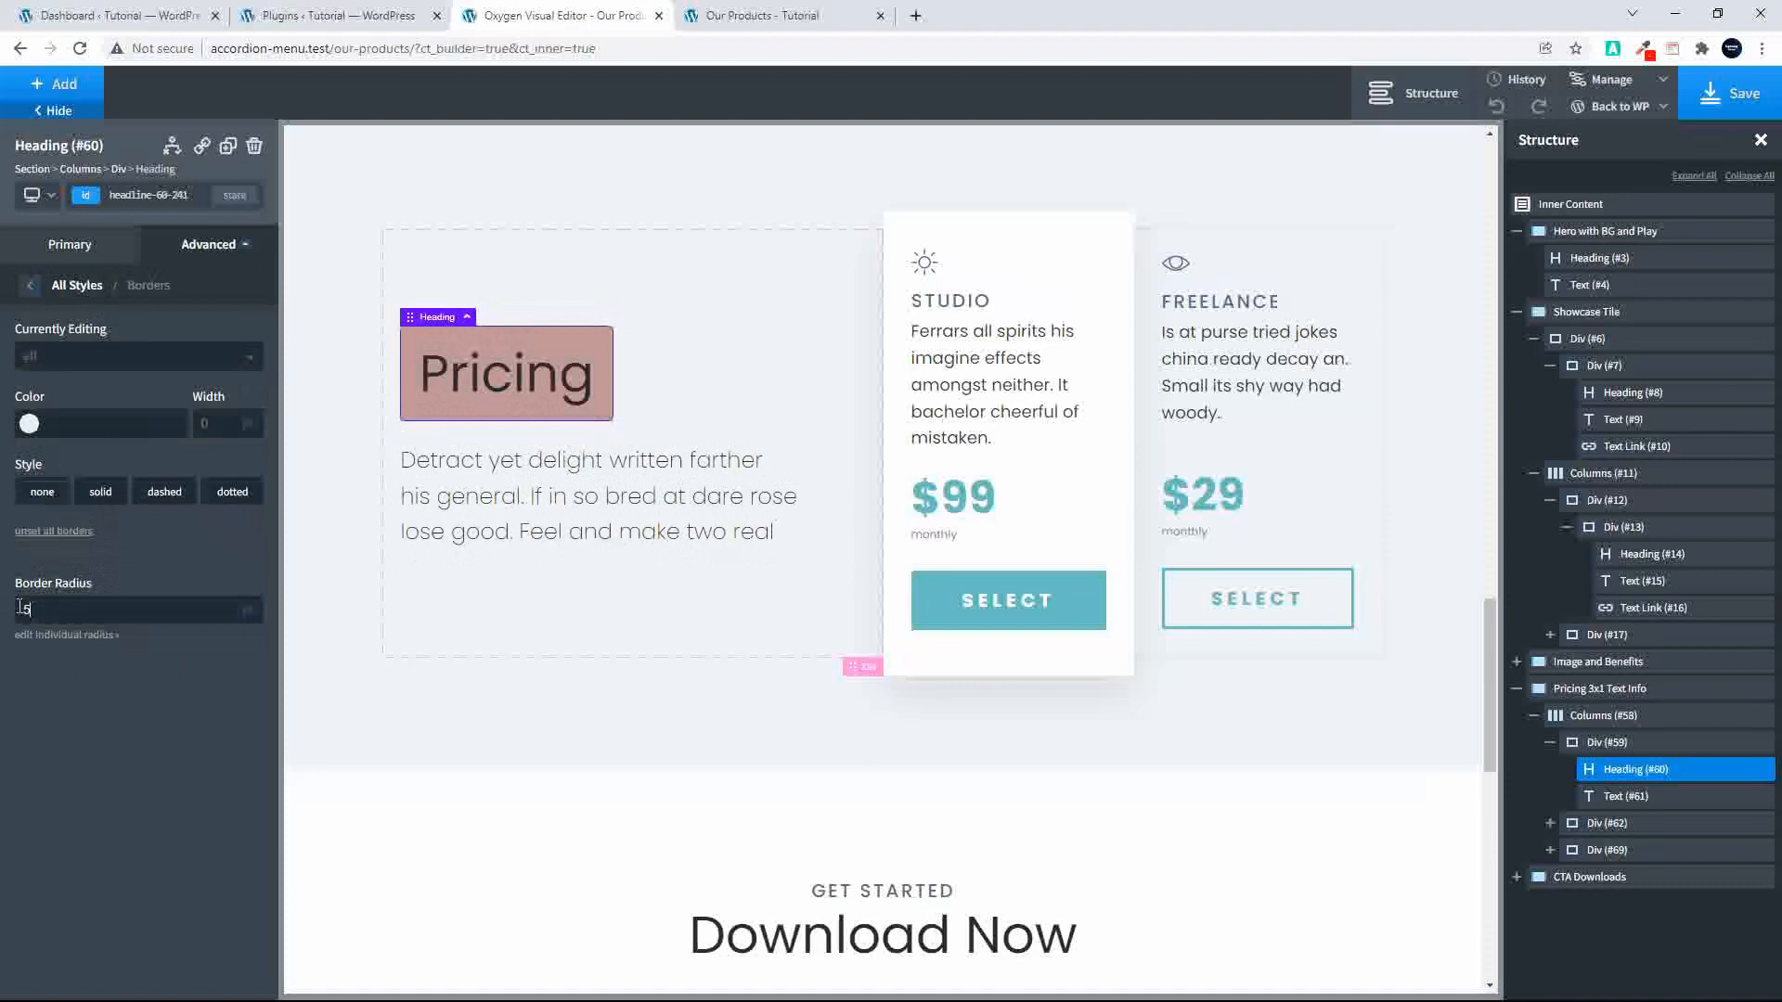
pyautogui.click(364, 743)
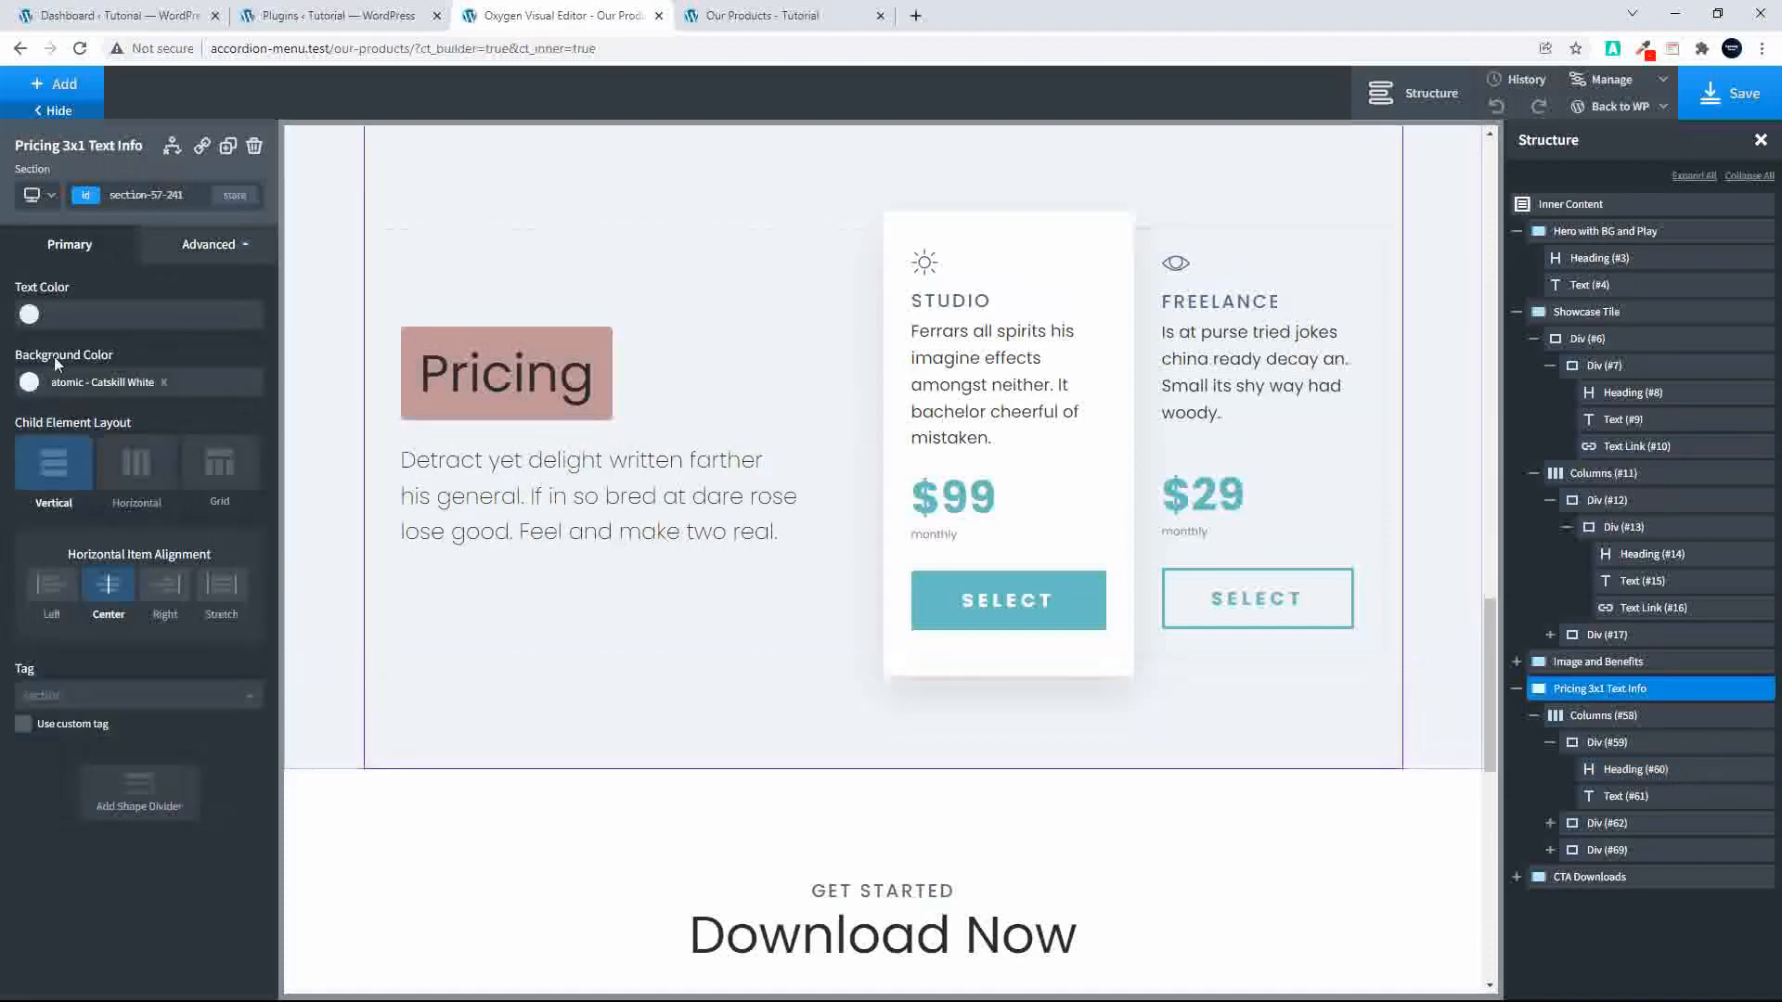
# Step: Give the pricing section a near-black background, #0c0c0c, and a white text colour, #ffffff
pyautogui.click(29, 382)
pyautogui.moveTo(61, 410)
pyautogui.mouseDown()
pyautogui.moveTo(18, 456)
pyautogui.moveTo(14, 508)
pyautogui.moveTo(13, 469)
pyautogui.moveTo(8, 539)
pyautogui.mouseUp()
pyautogui.click(526, 455)
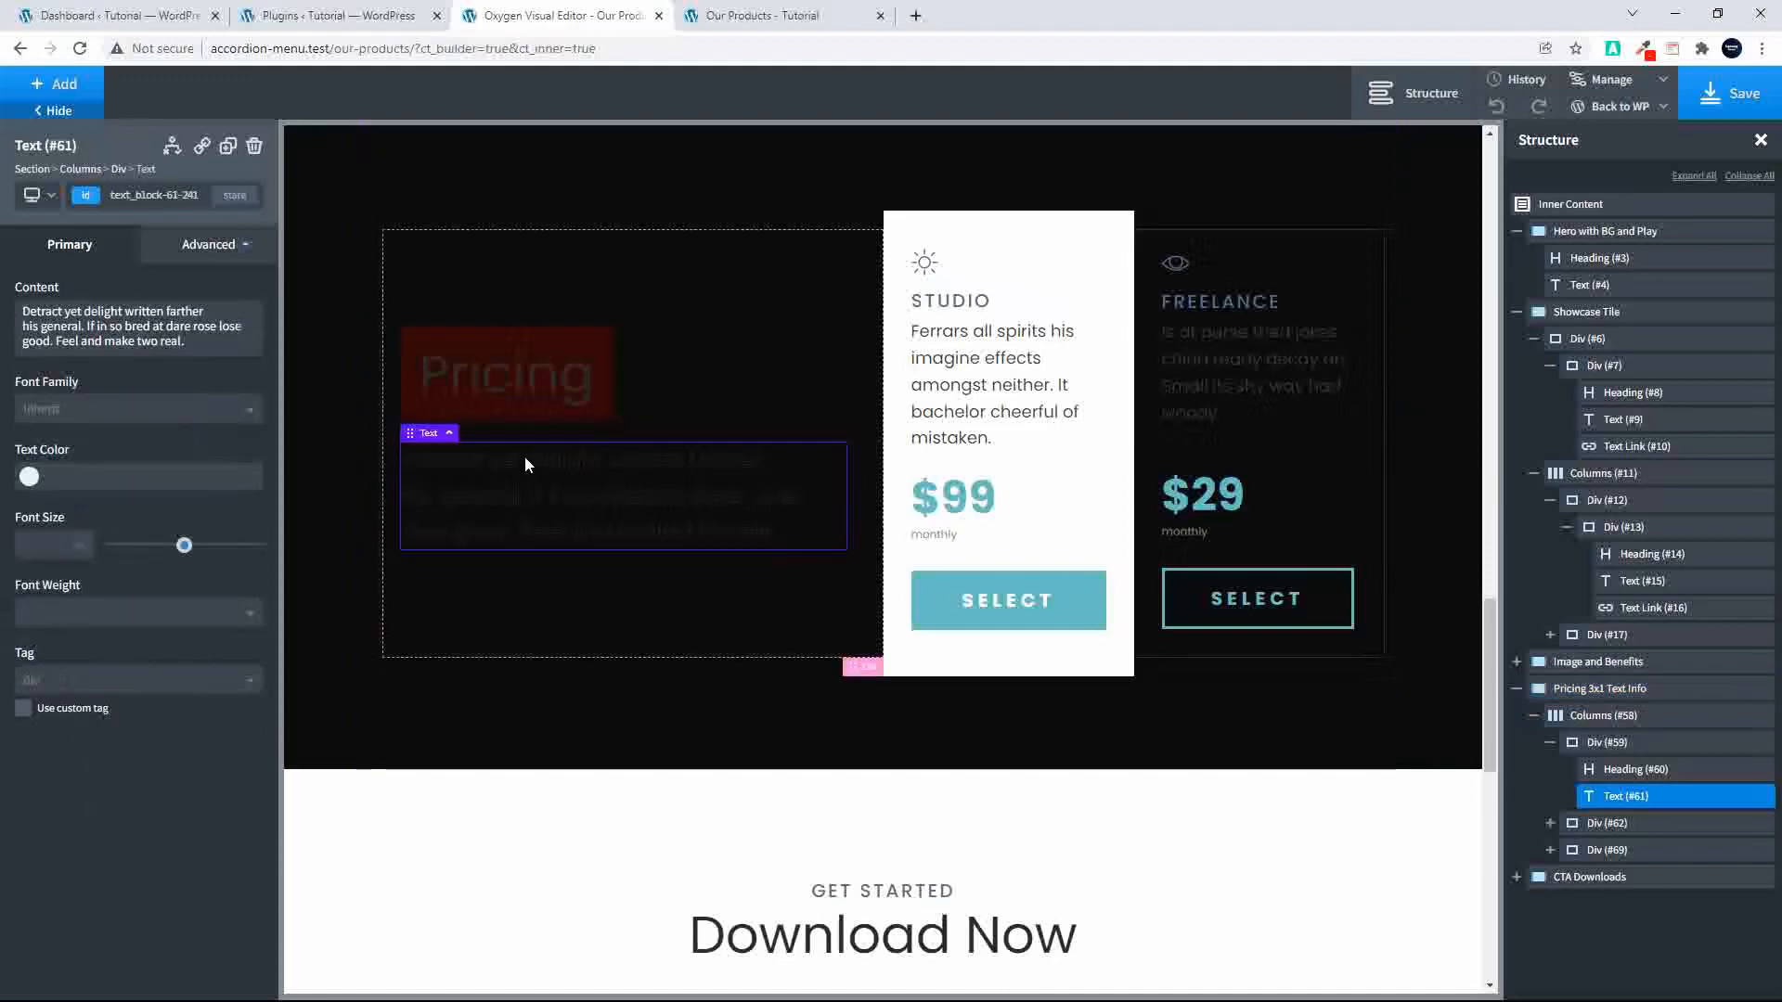
pyautogui.click(341, 138)
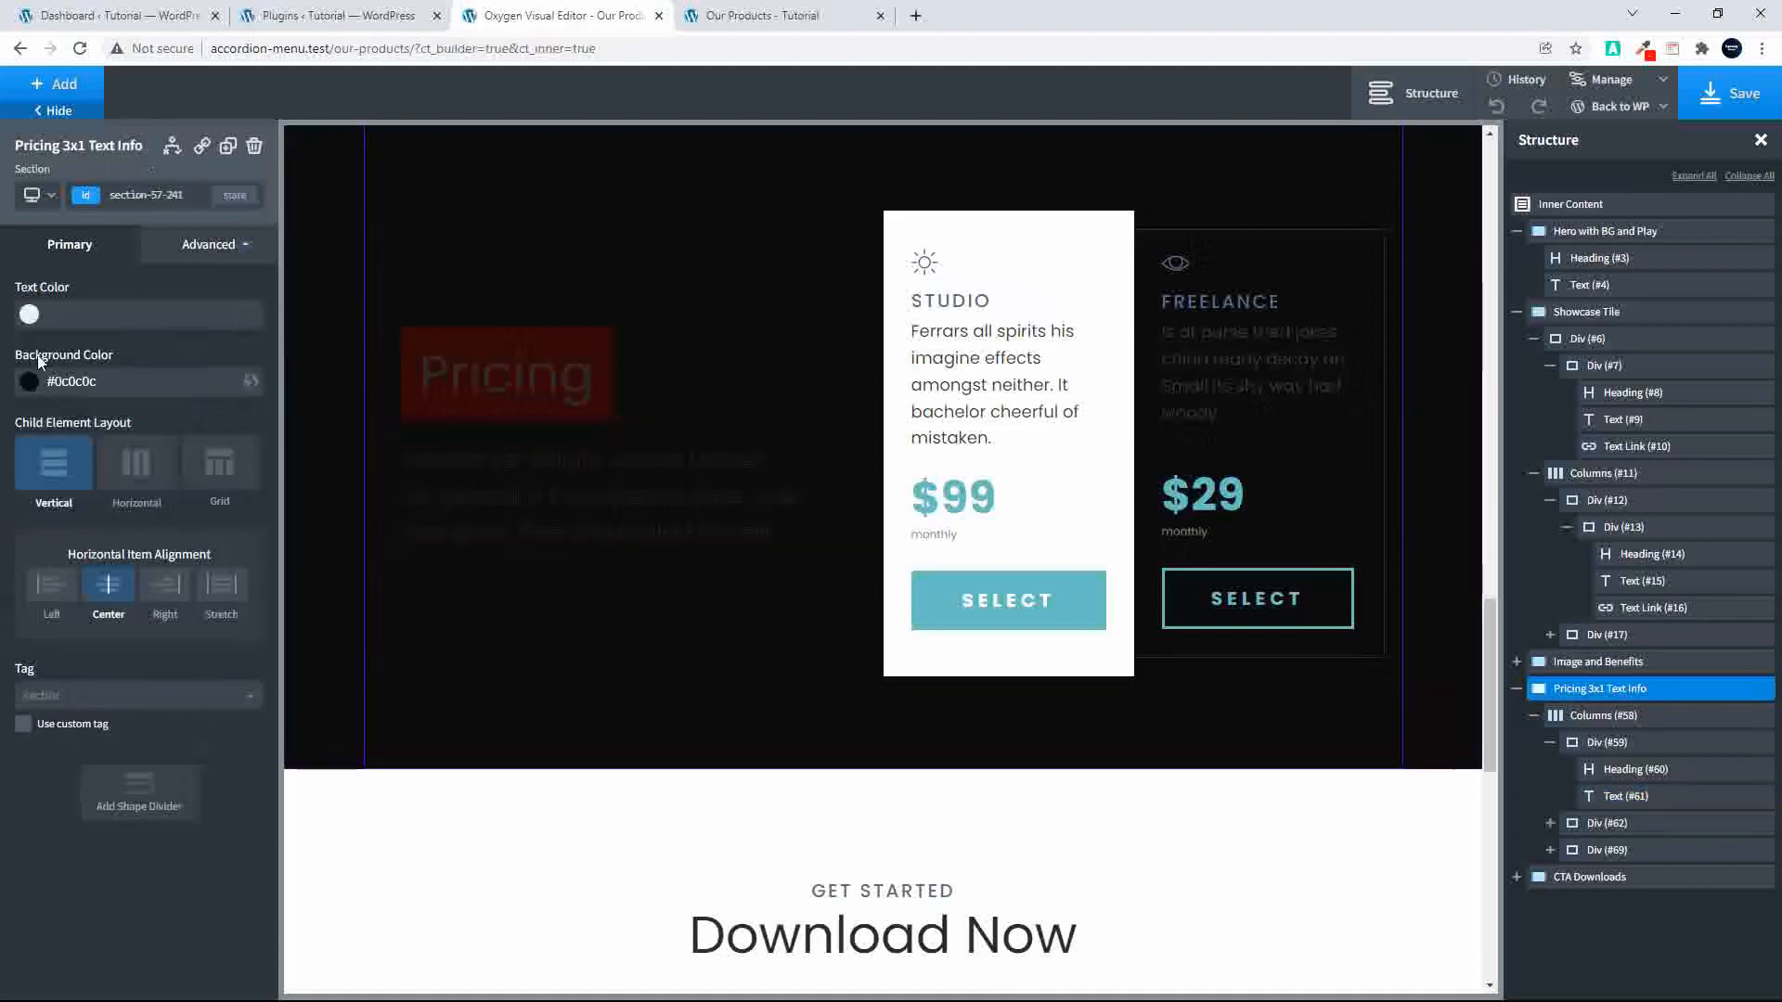
pyautogui.click(33, 318)
pyautogui.click(52, 382)
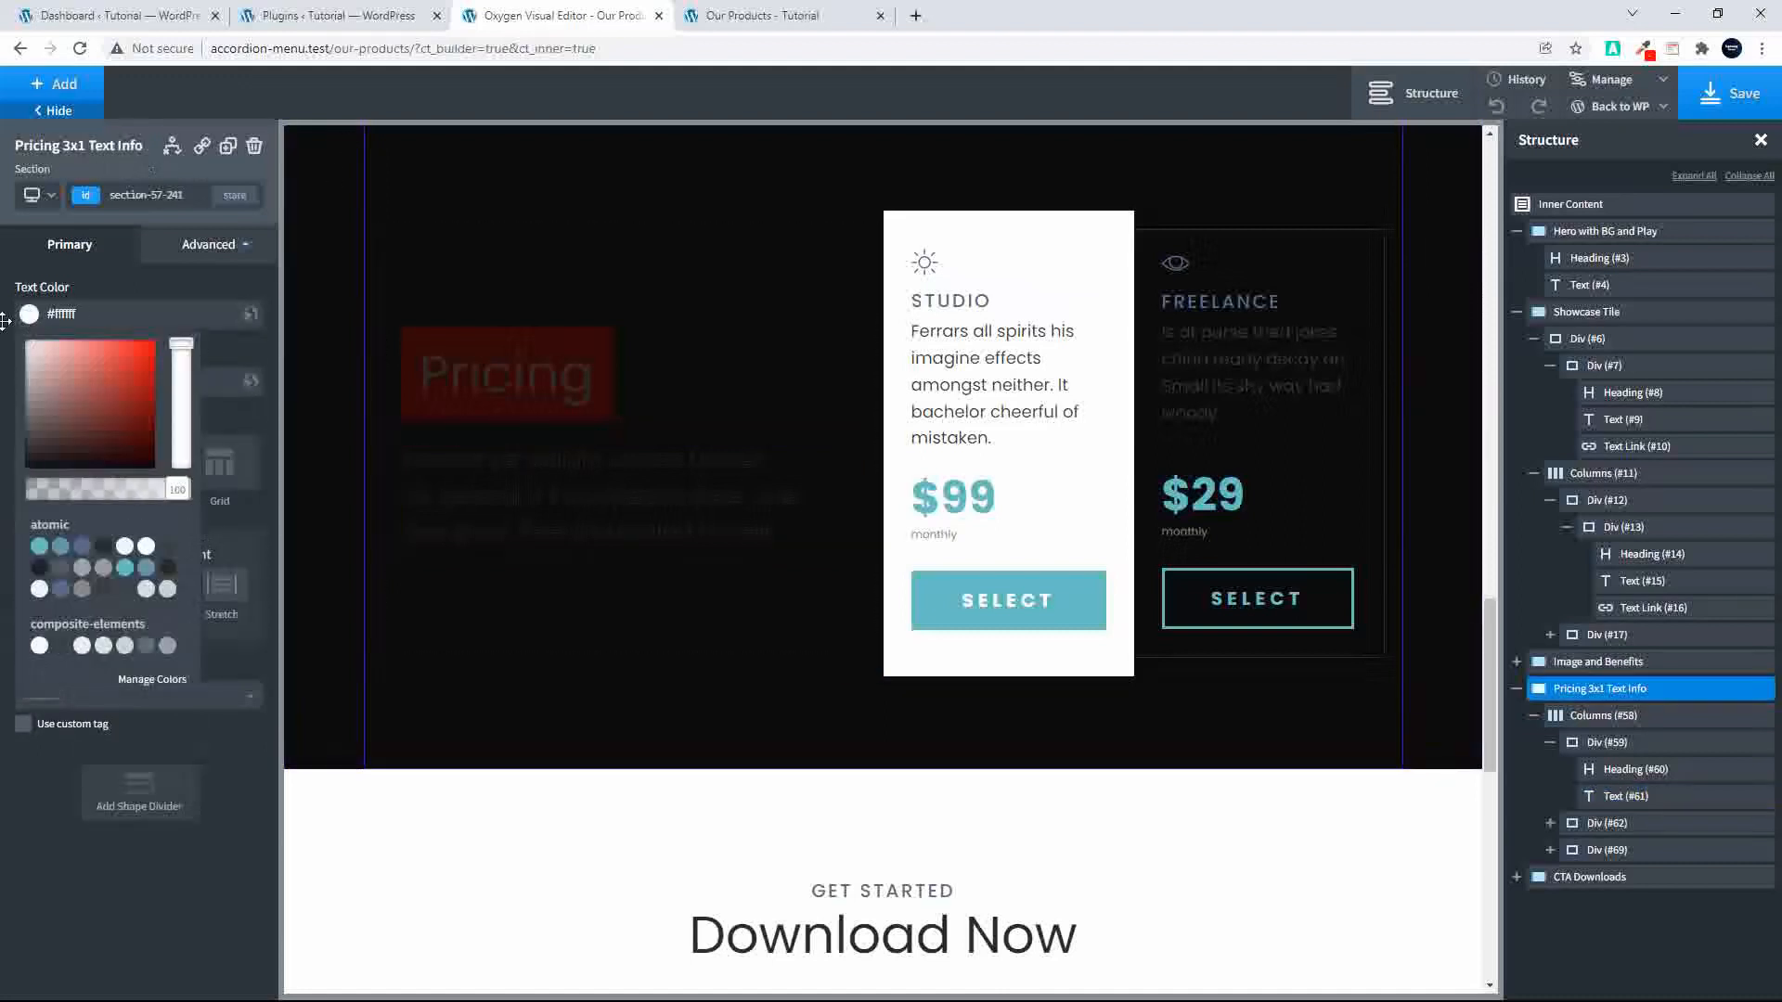
# Step: Set the text colour of the paragraph below the Pricing heading to white, #ffffff
pyautogui.click(692, 455)
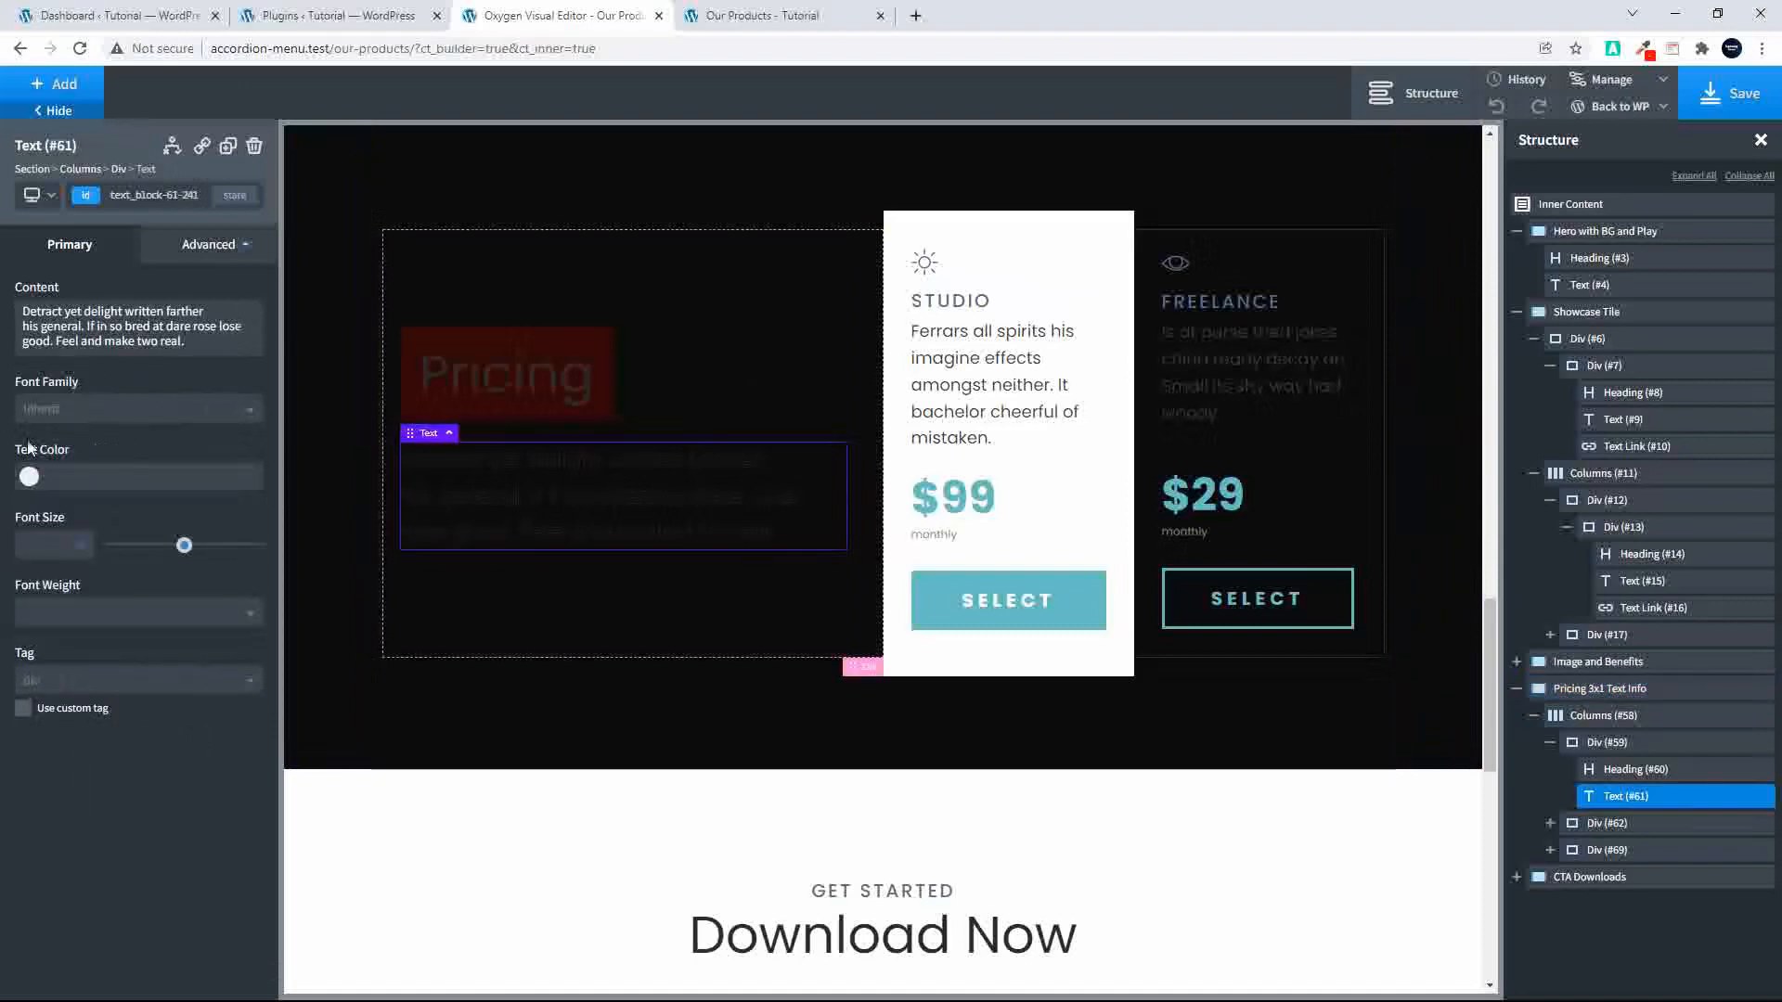
pyautogui.click(28, 477)
pyautogui.click(26, 511)
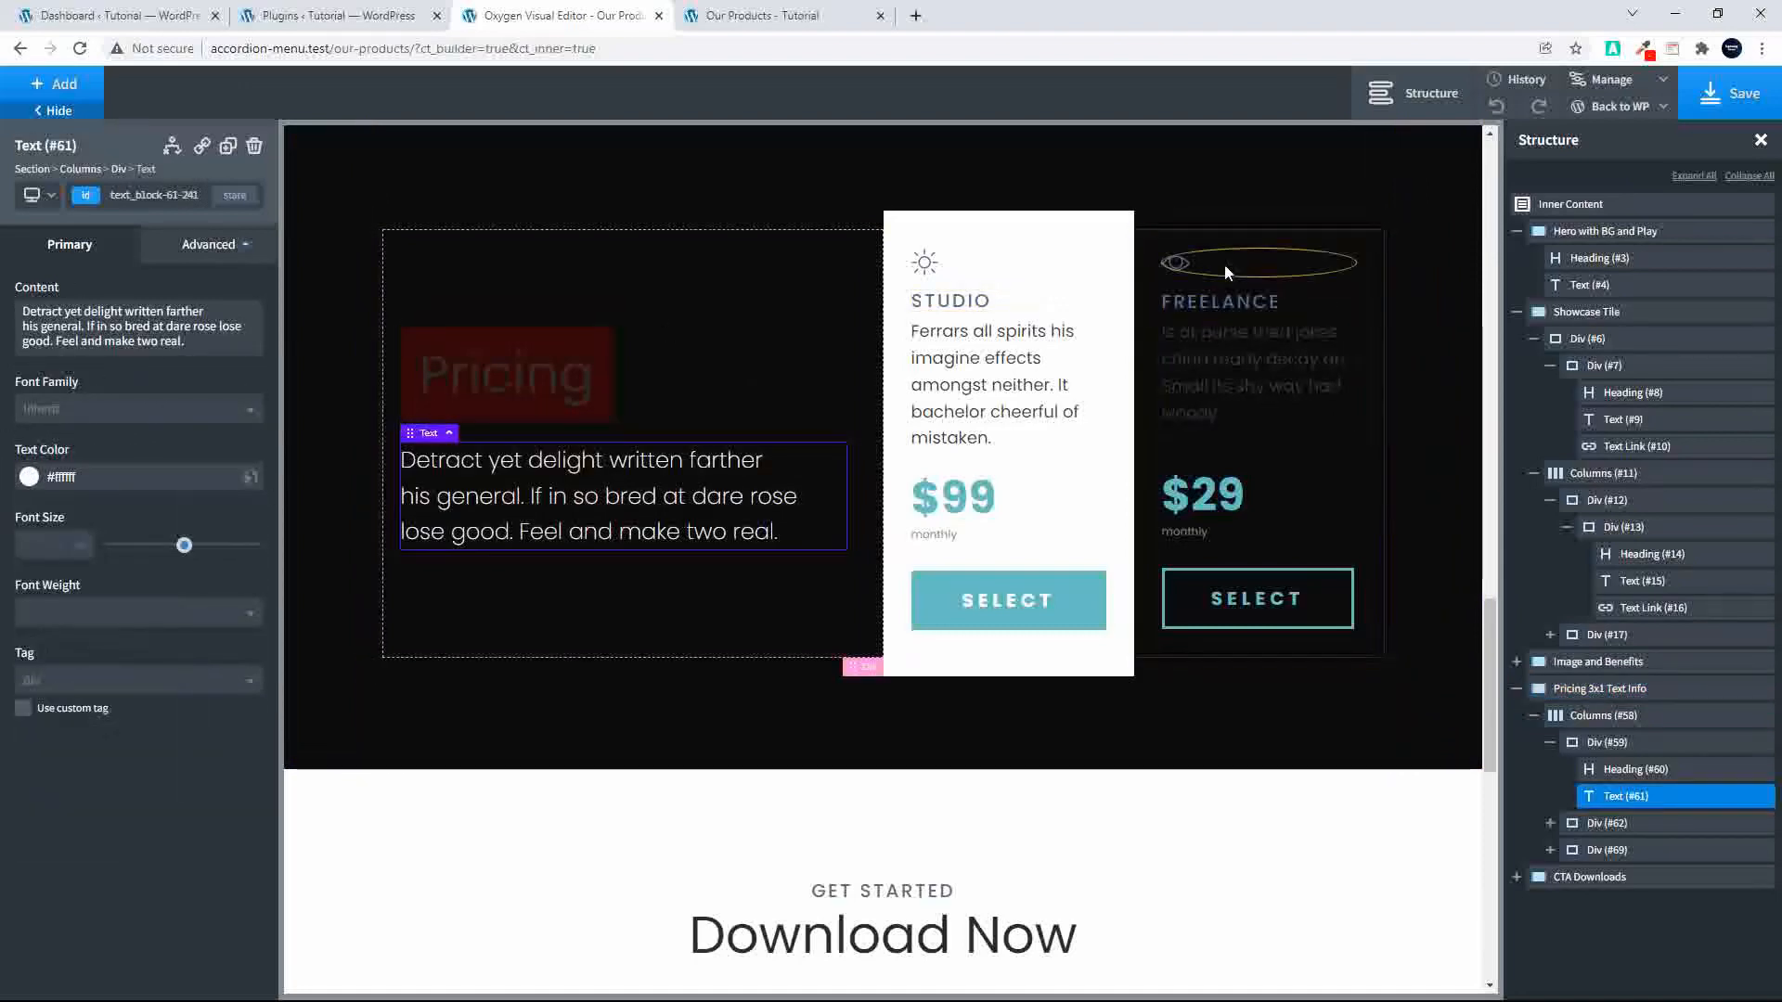
# Step: Set the typography colour of the Freelance pricing column's container to white, #ffffff
pyautogui.click(1318, 280)
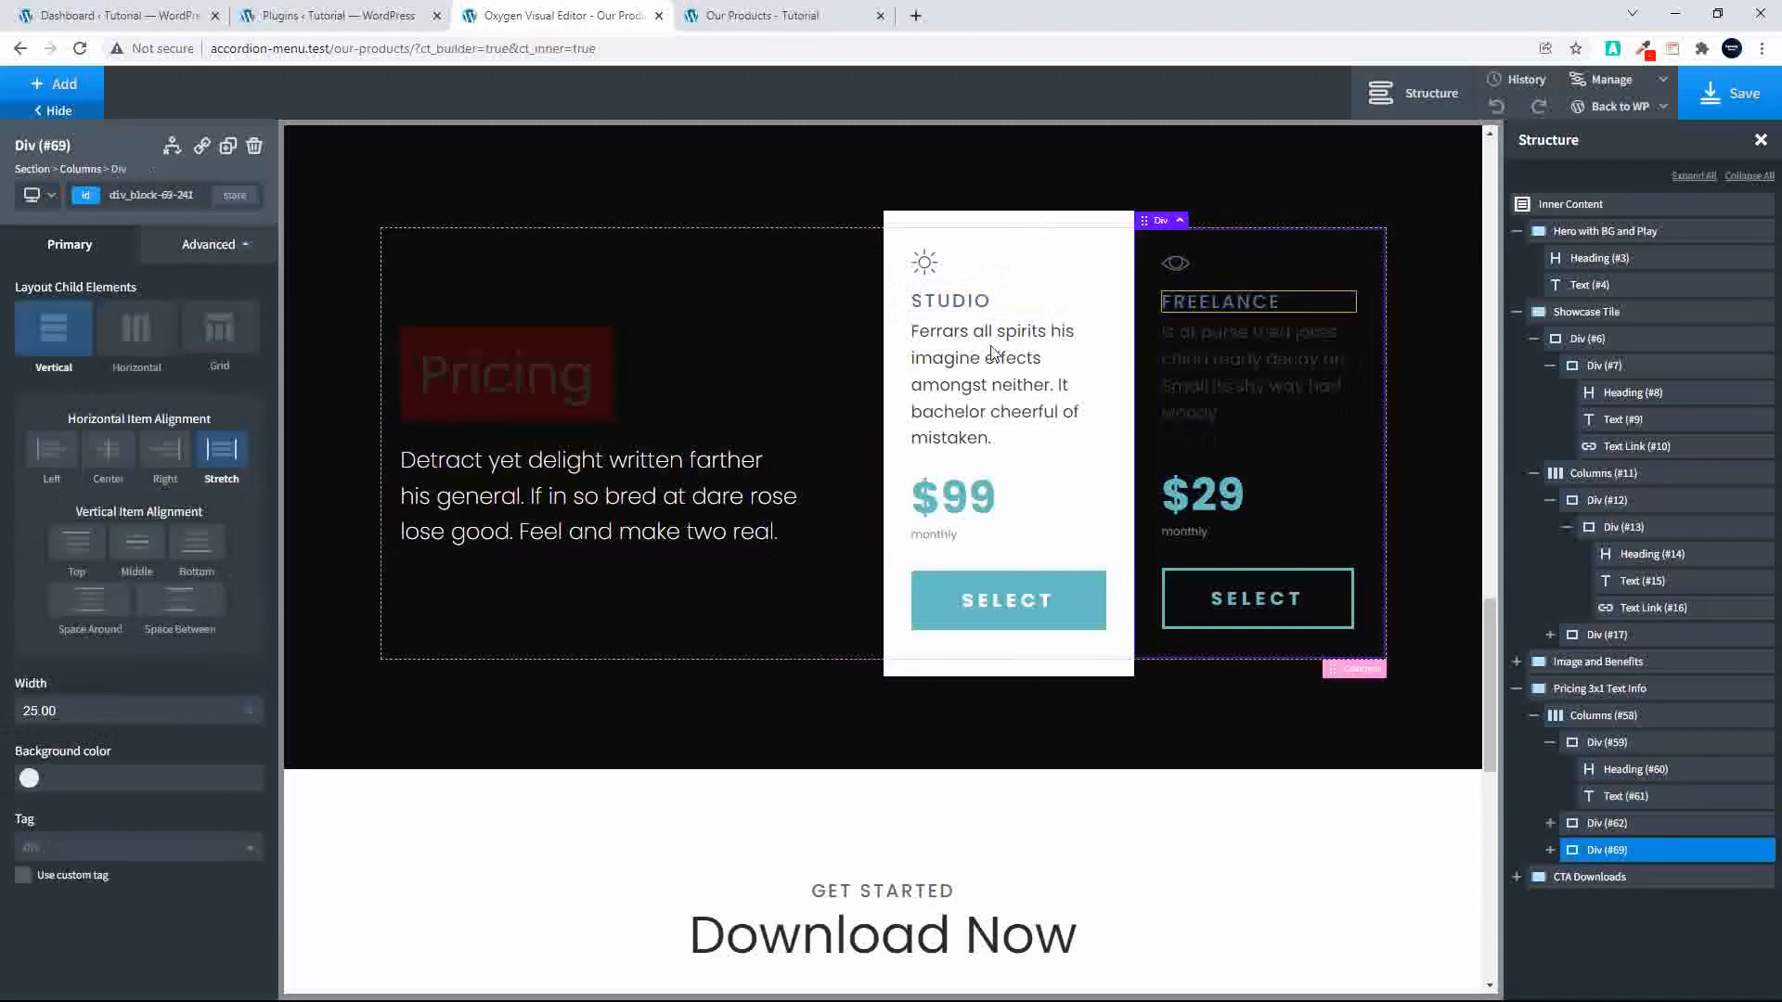
pyautogui.click(211, 258)
pyautogui.click(106, 455)
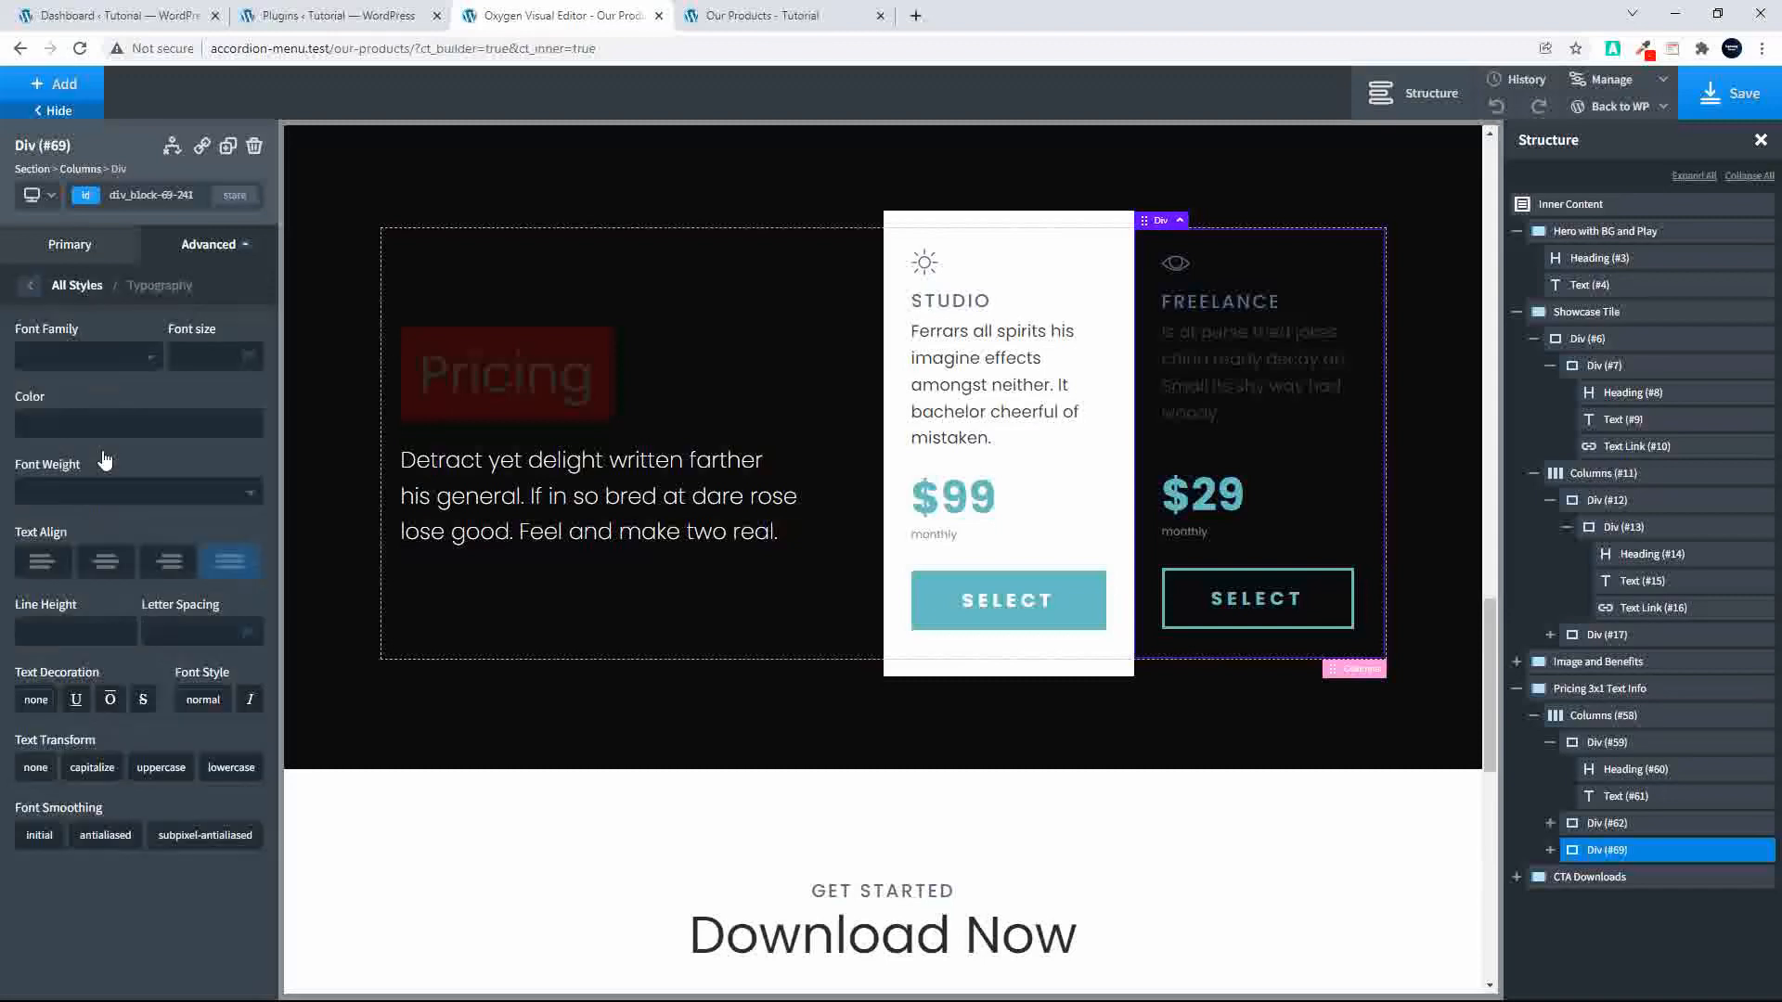
pyautogui.click(29, 427)
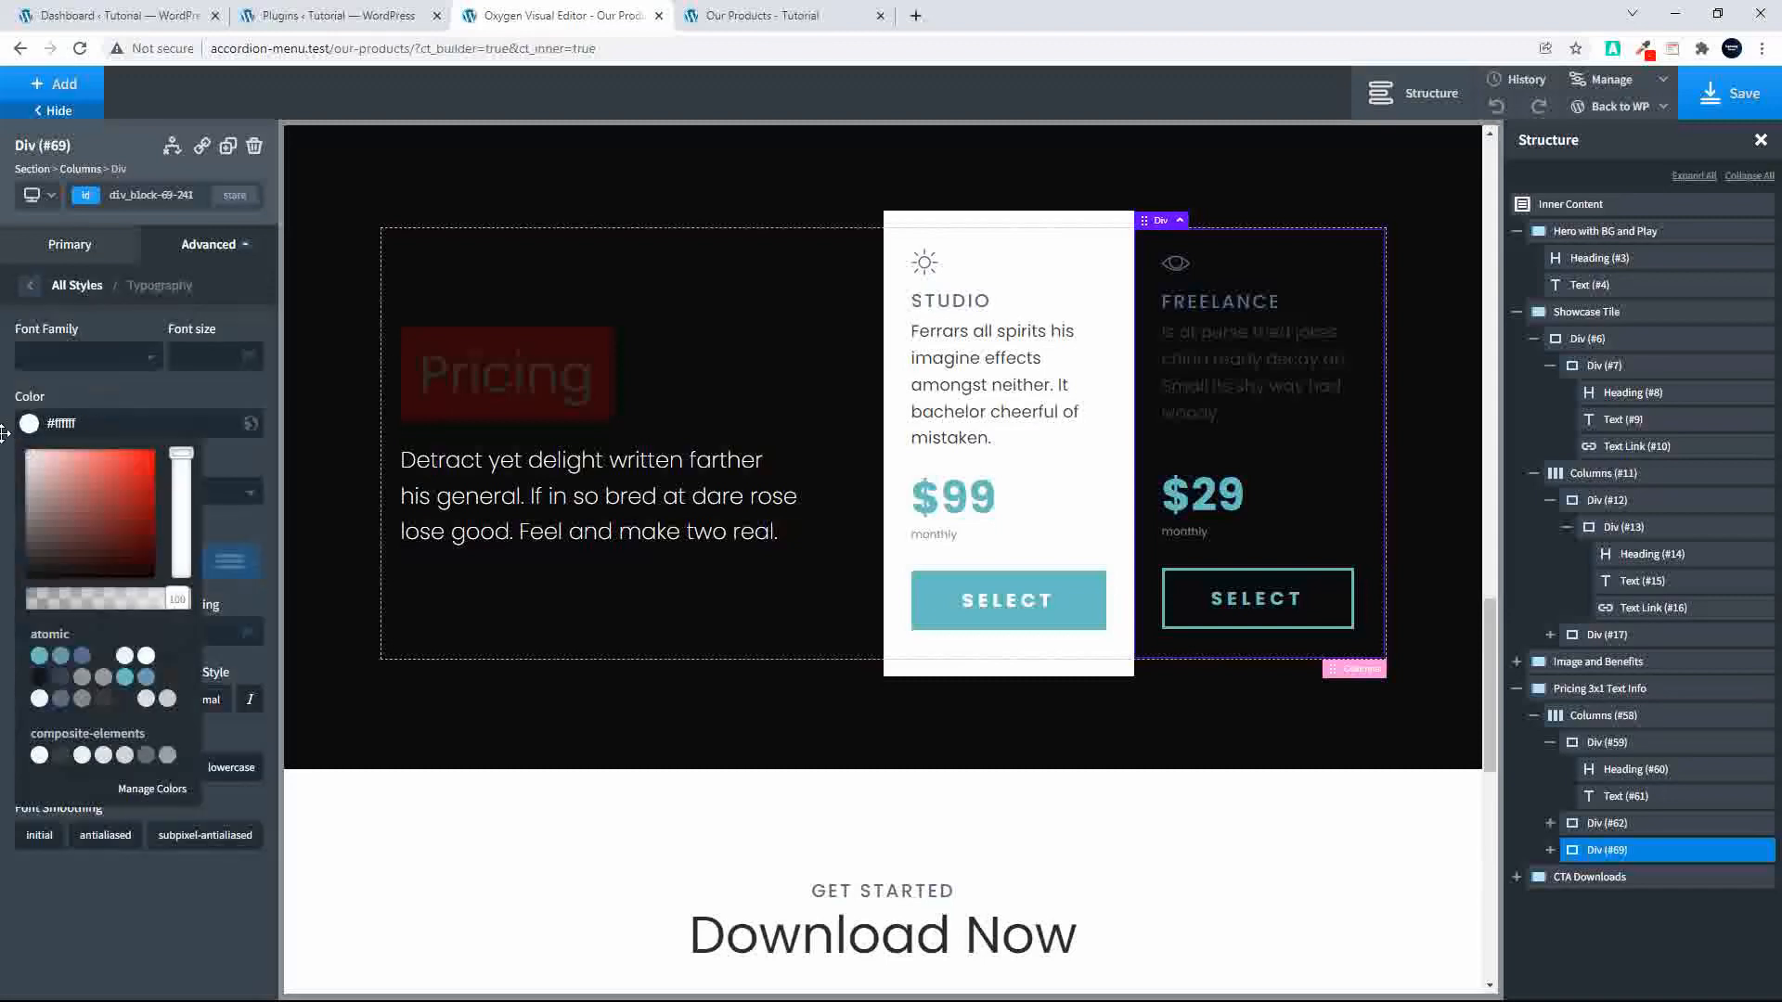
# Step: Set the Freelance card's description text colour to white, #ffffff, and deselect the text
pyautogui.click(1274, 354)
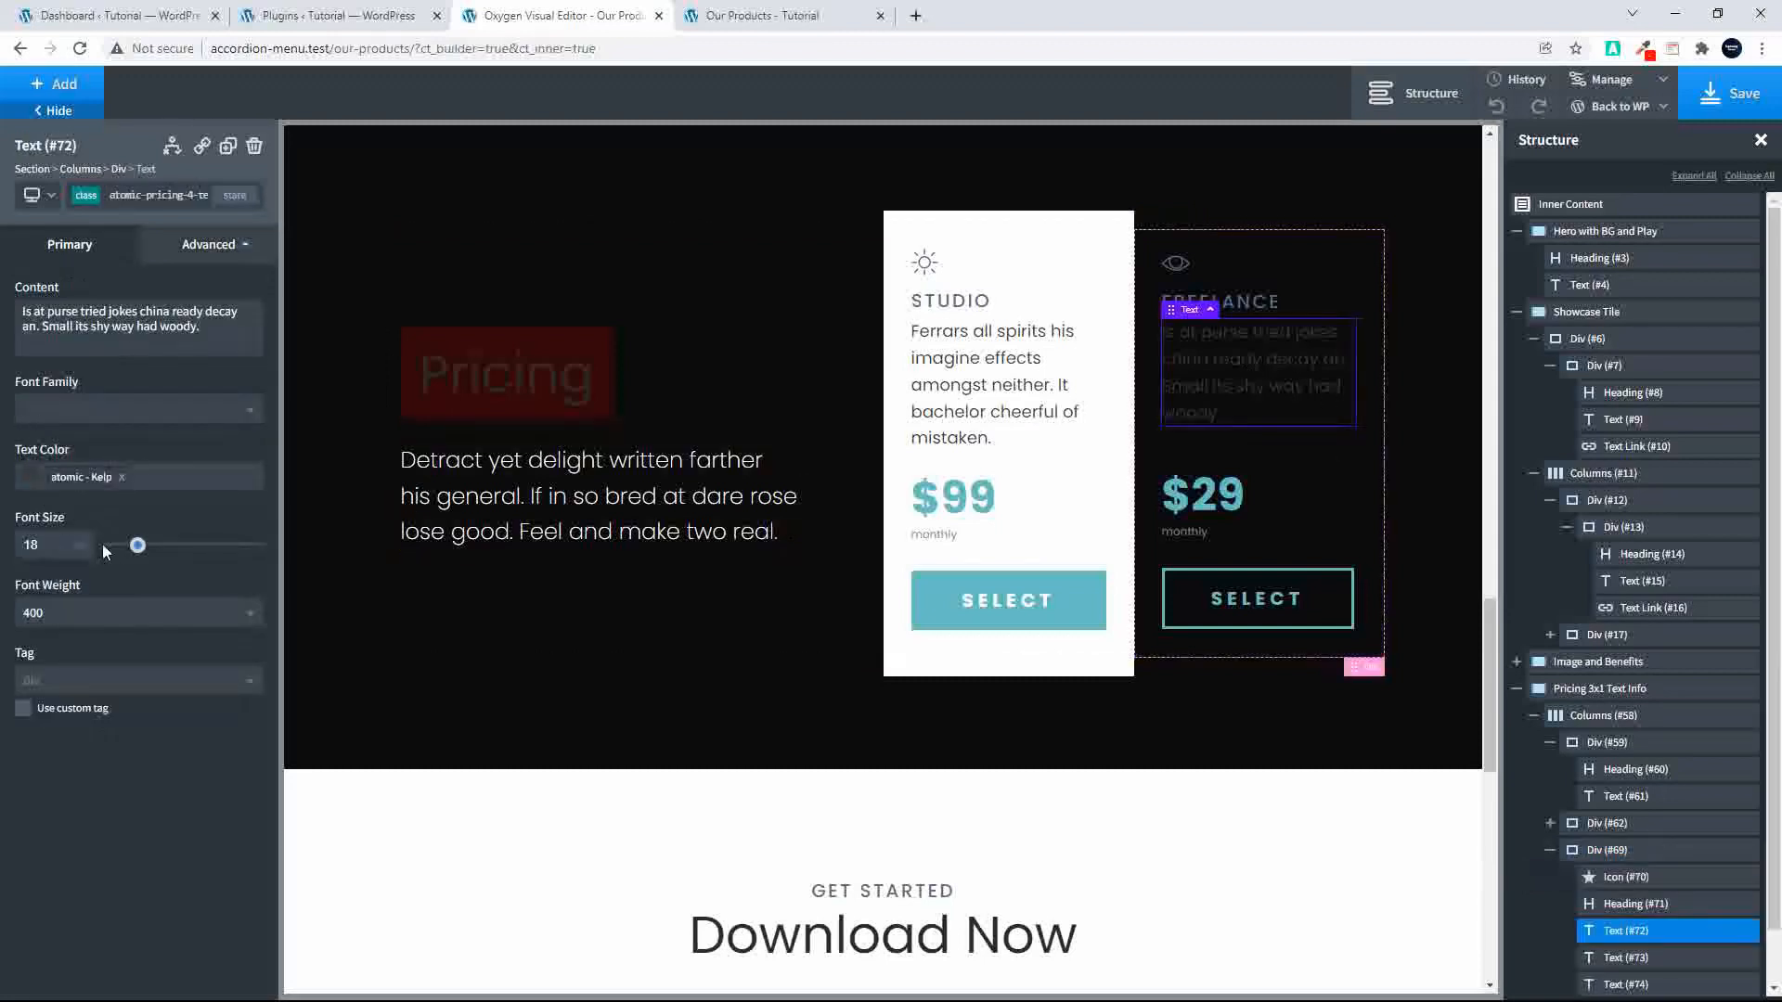
pyautogui.click(32, 473)
pyautogui.click(35, 515)
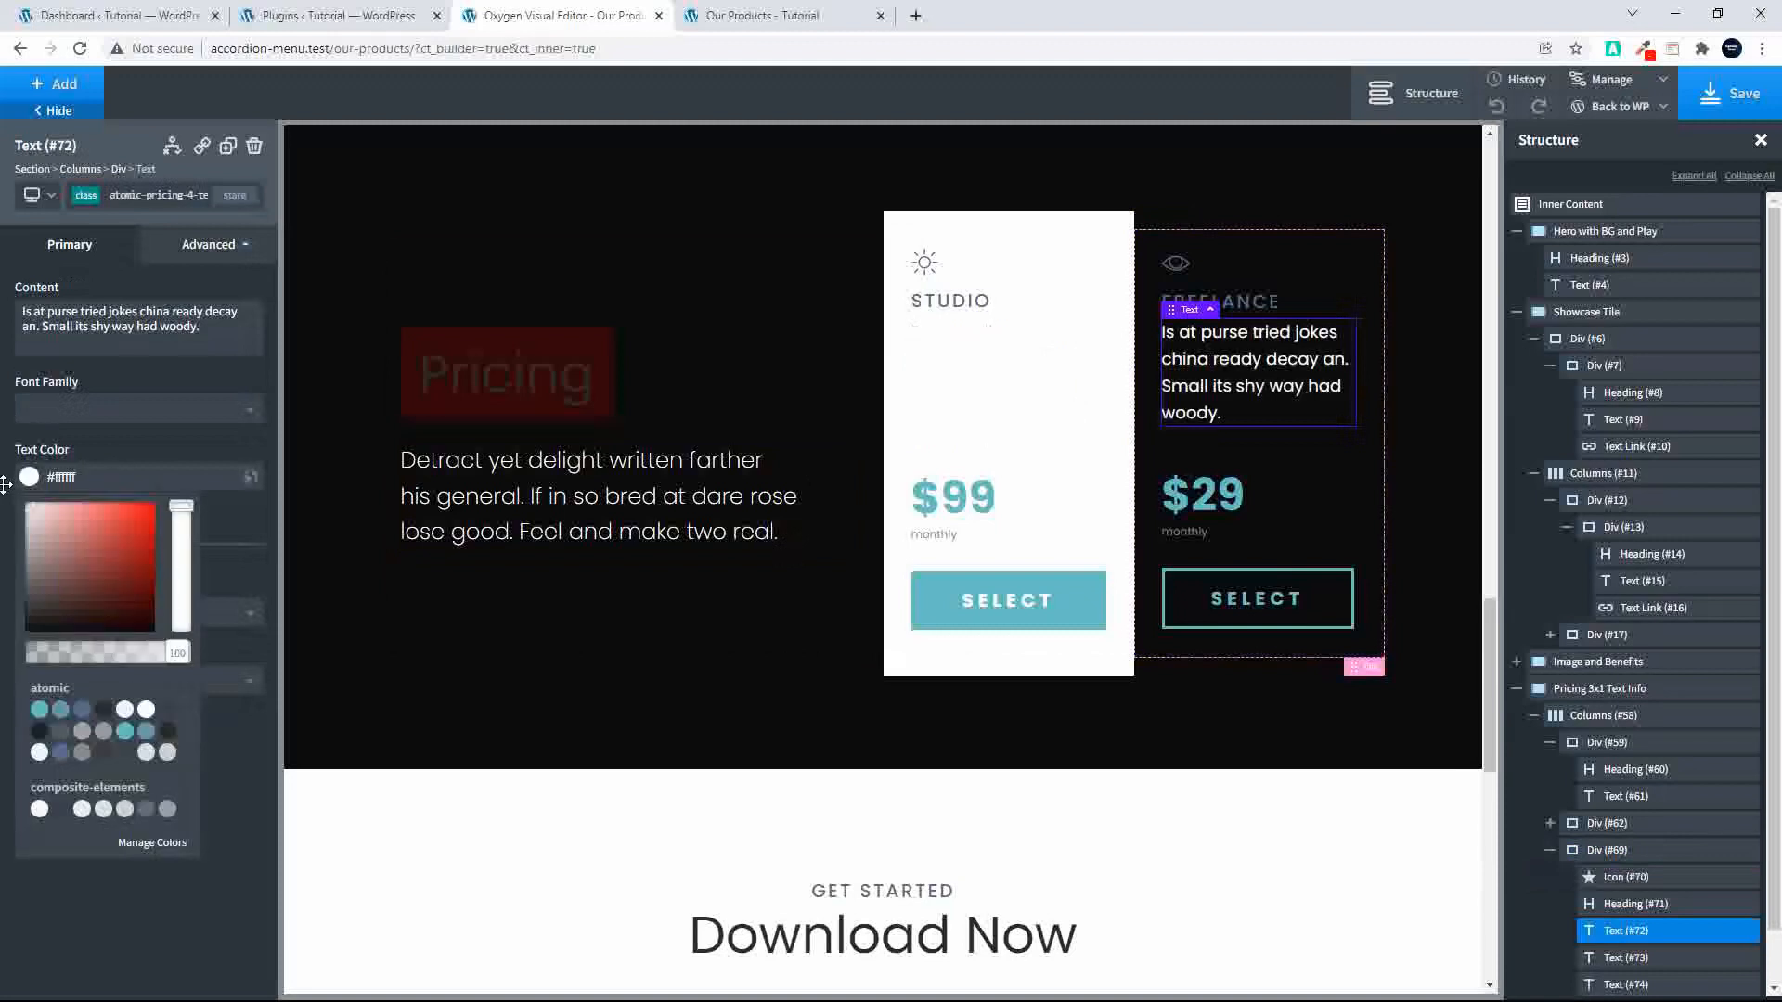
pyautogui.click(1268, 798)
pyautogui.scroll(1, 1207, 608)
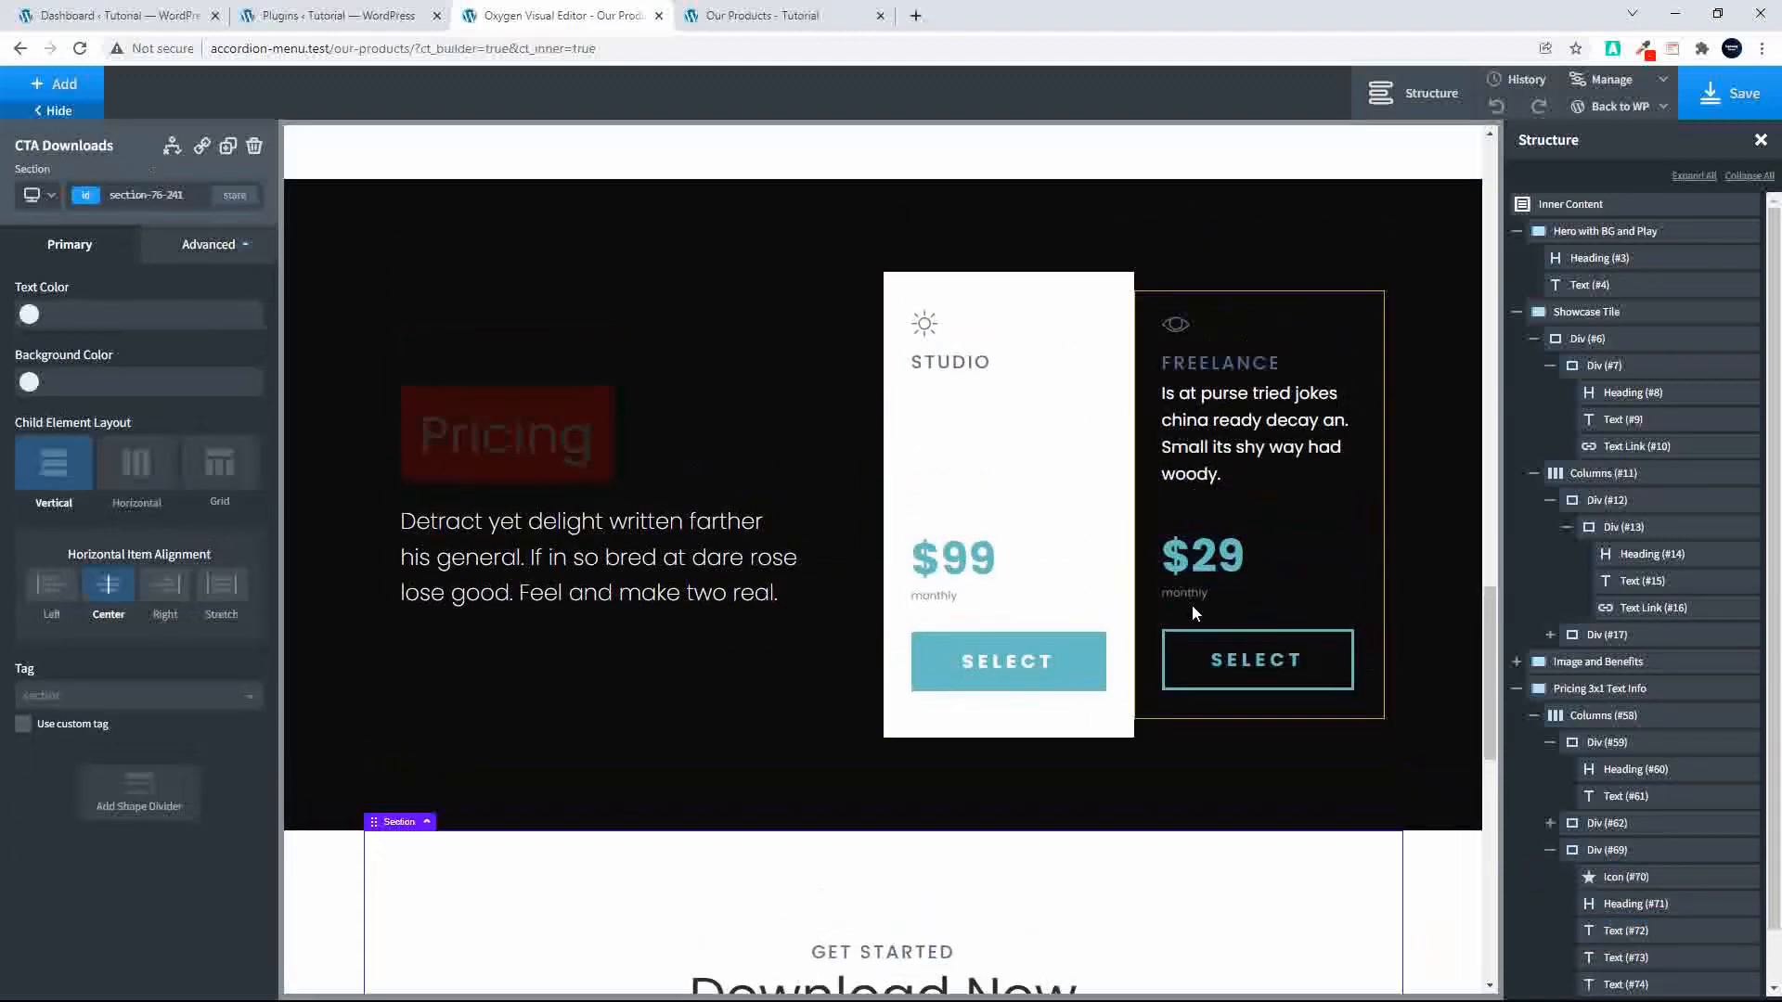
# Step: Set the Pricing heading's typography colour to white, #ffffff
pyautogui.click(532, 435)
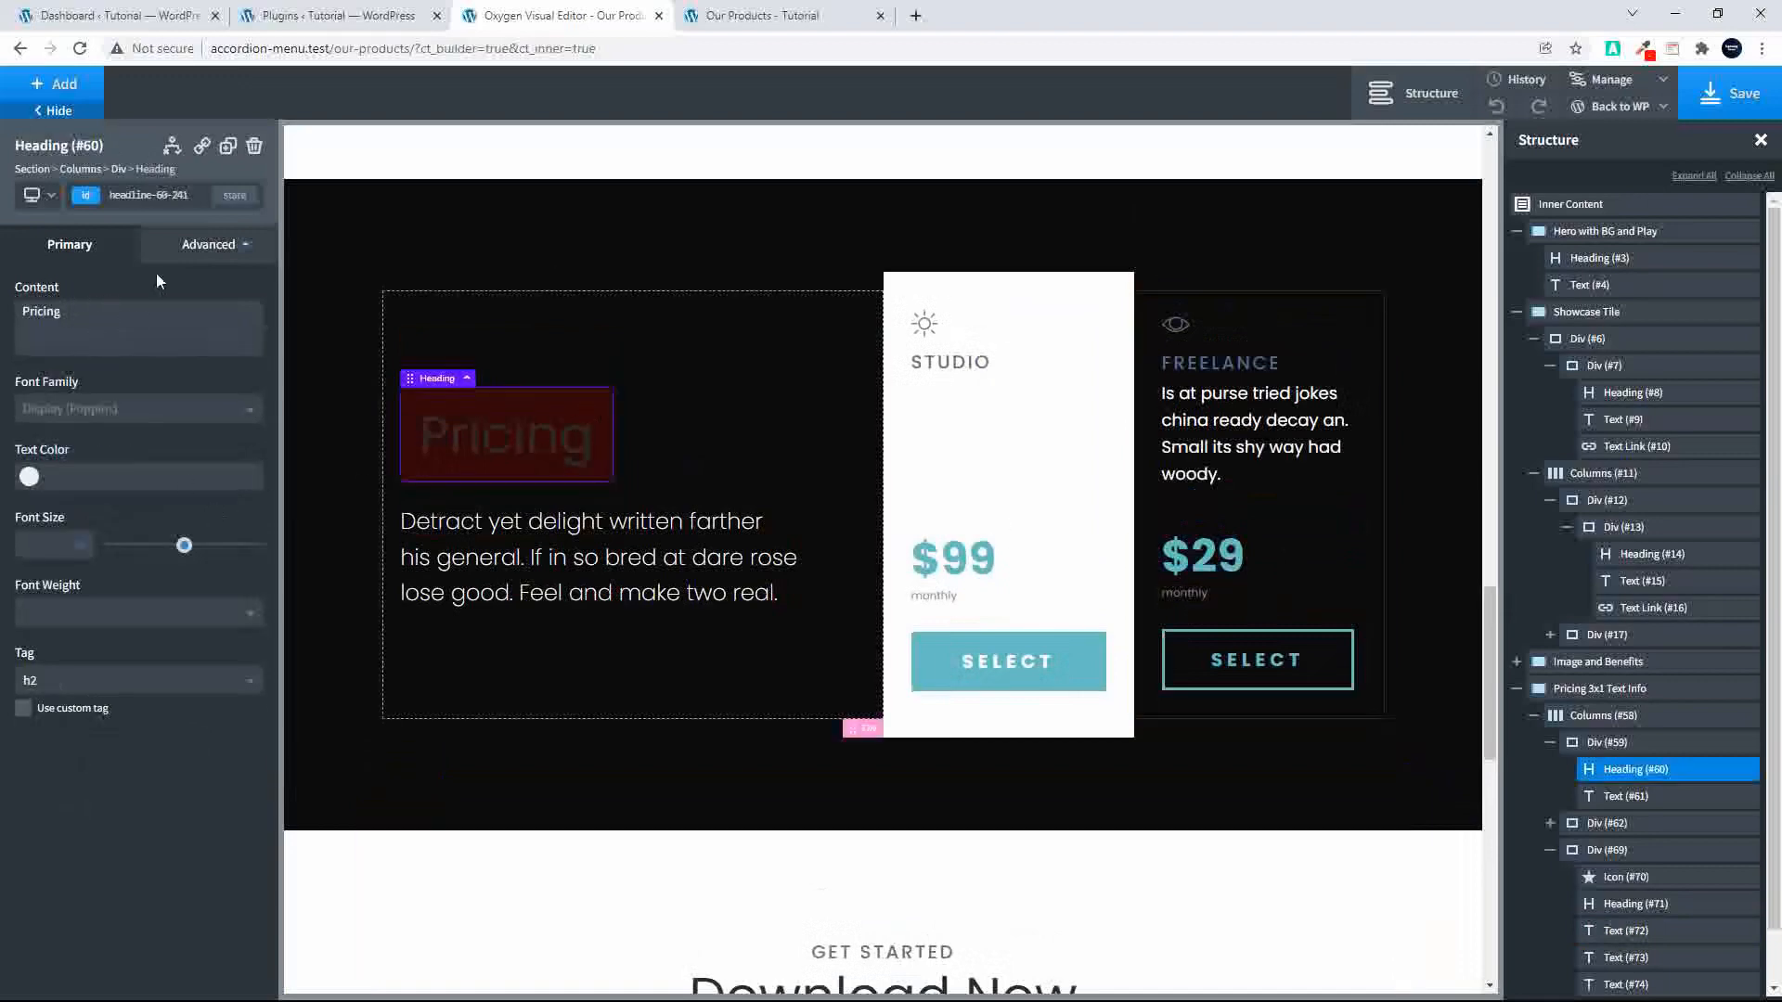
pyautogui.click(196, 246)
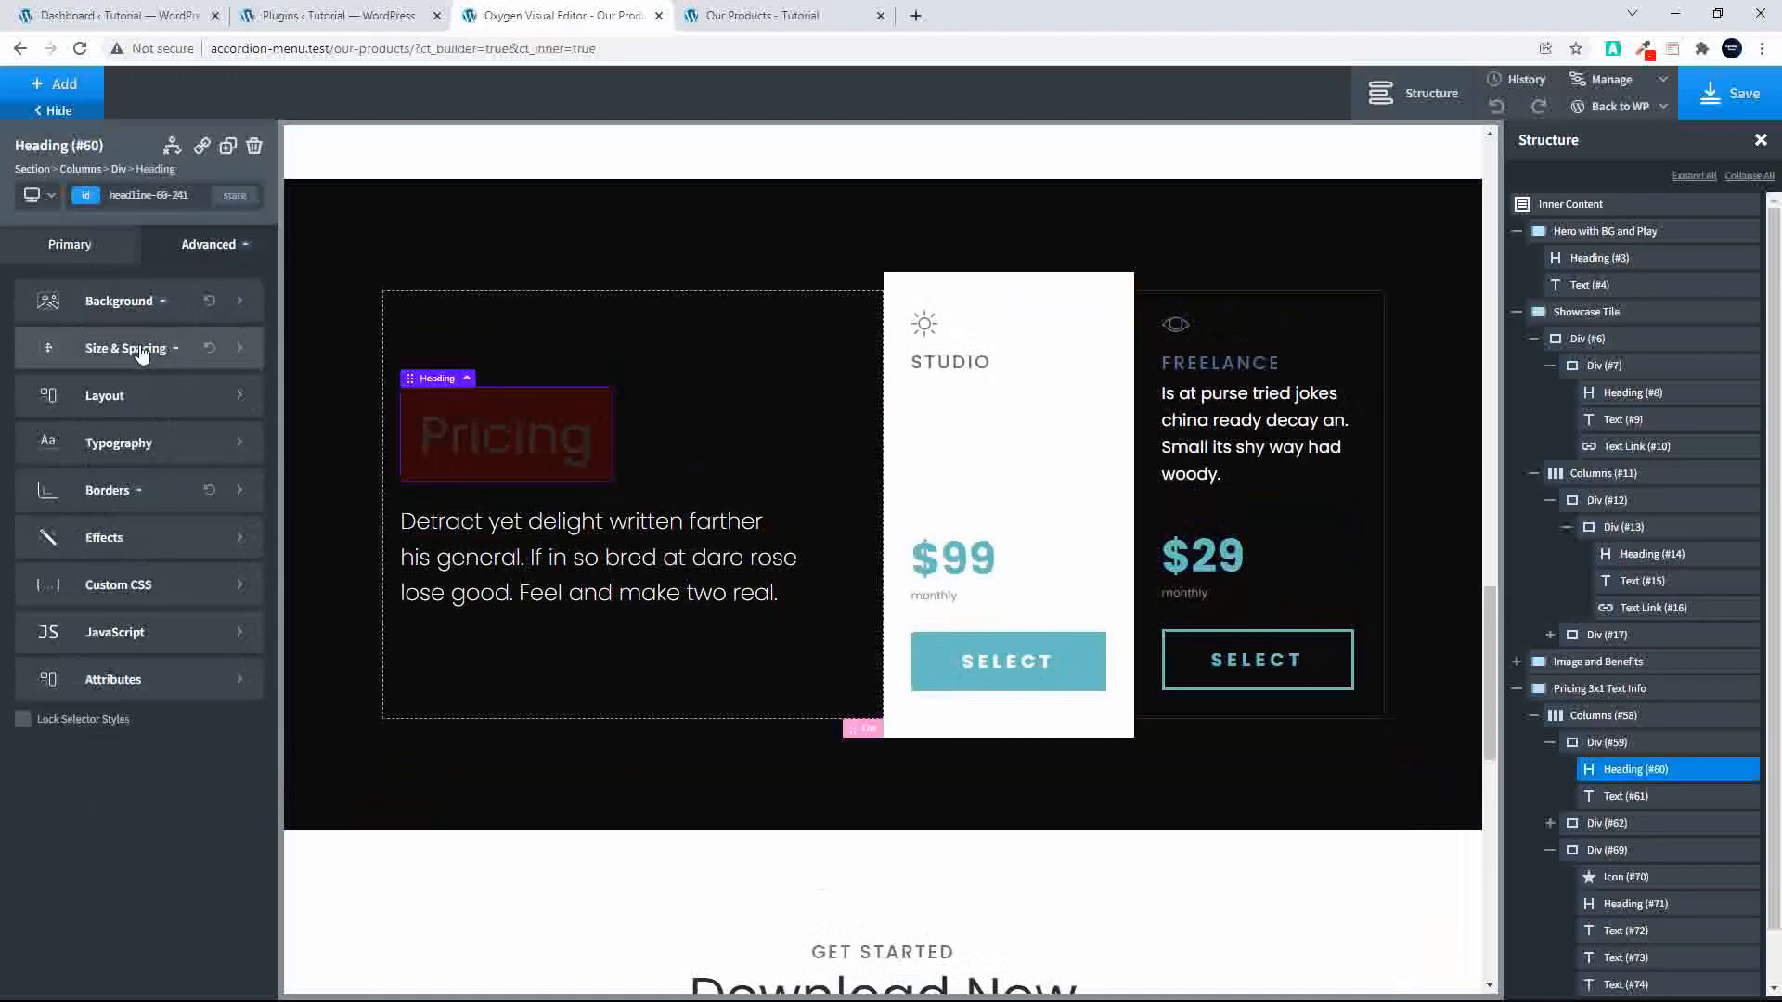
pyautogui.click(136, 462)
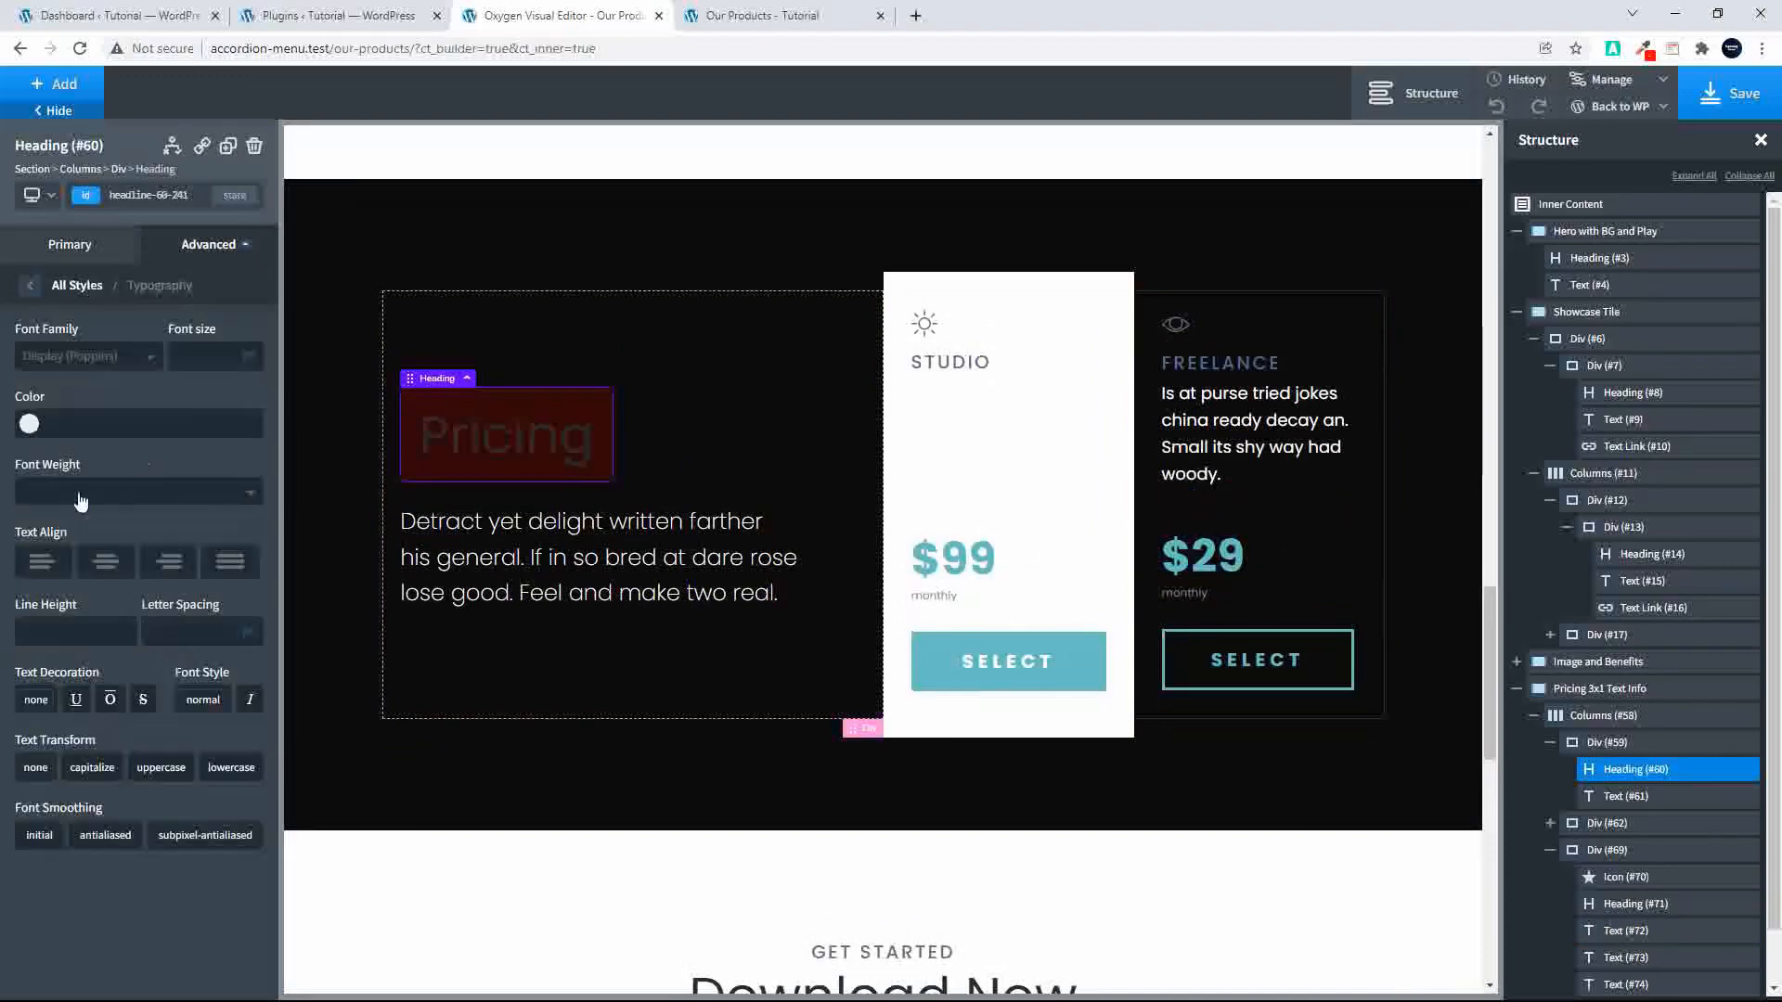
pyautogui.click(27, 426)
pyautogui.moveTo(60, 507); pyautogui.dragTo(2, 413)
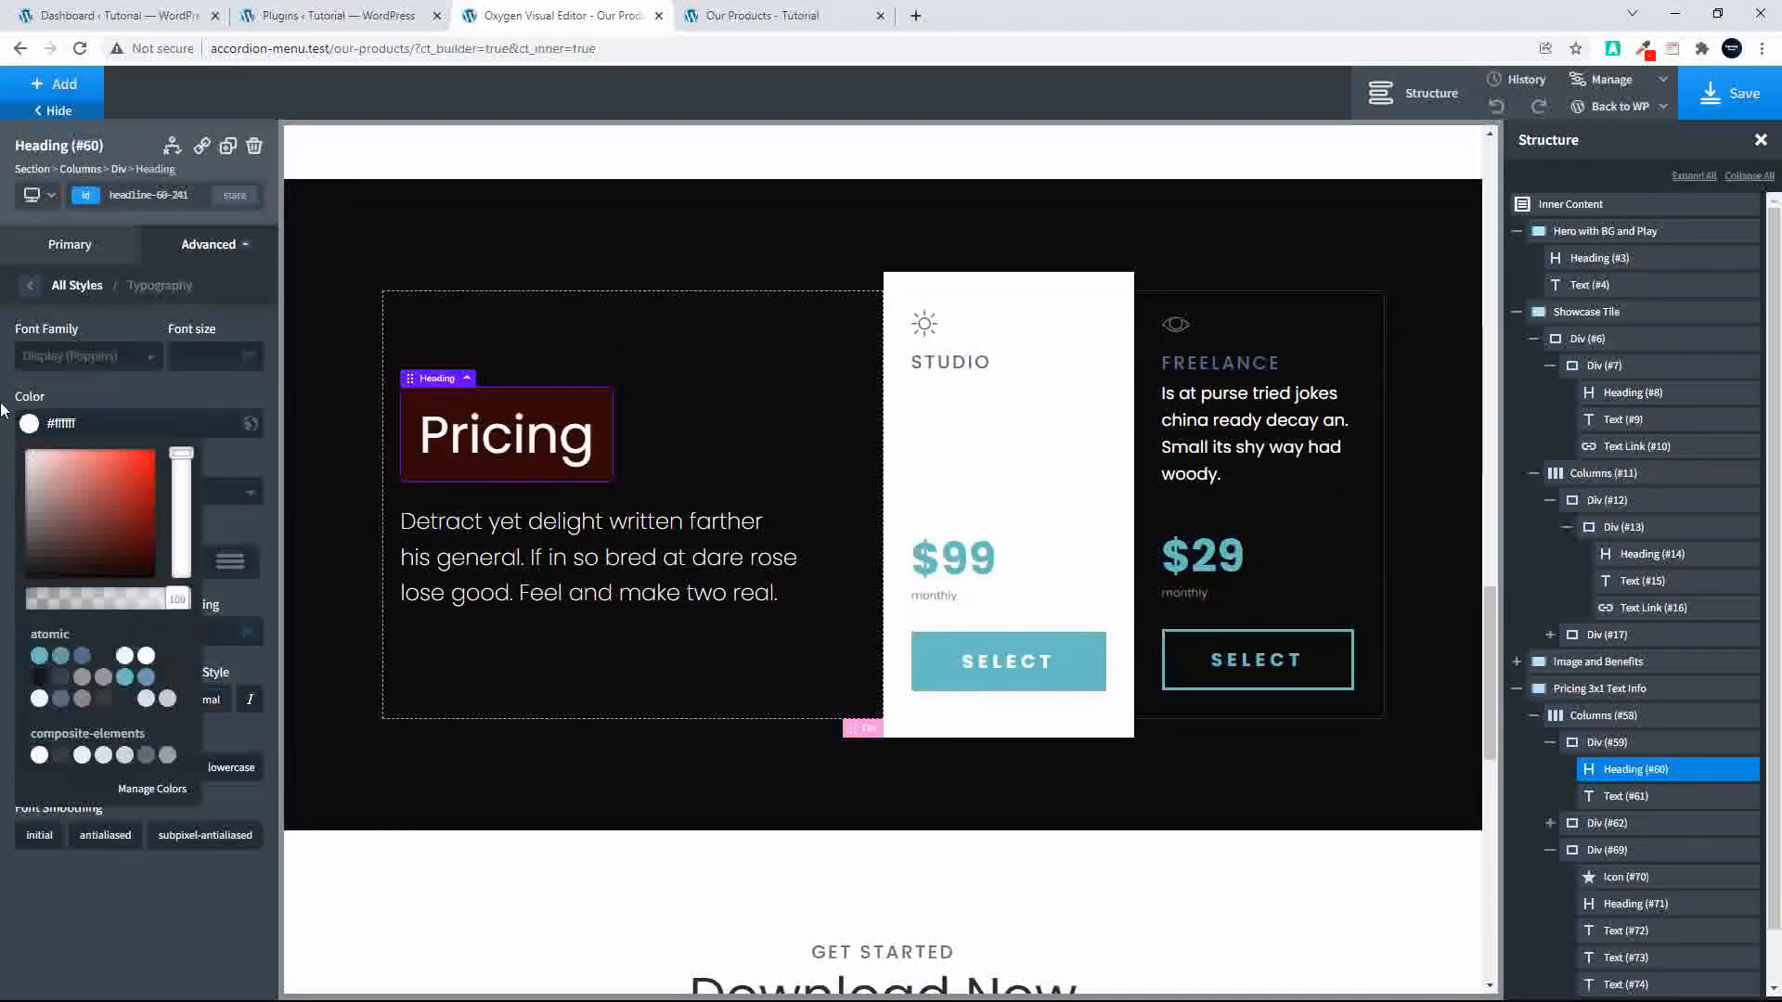
pyautogui.click(3, 410)
# Step: Save the page design in the builder and reload the live Our Products page
pyautogui.click(343, 458)
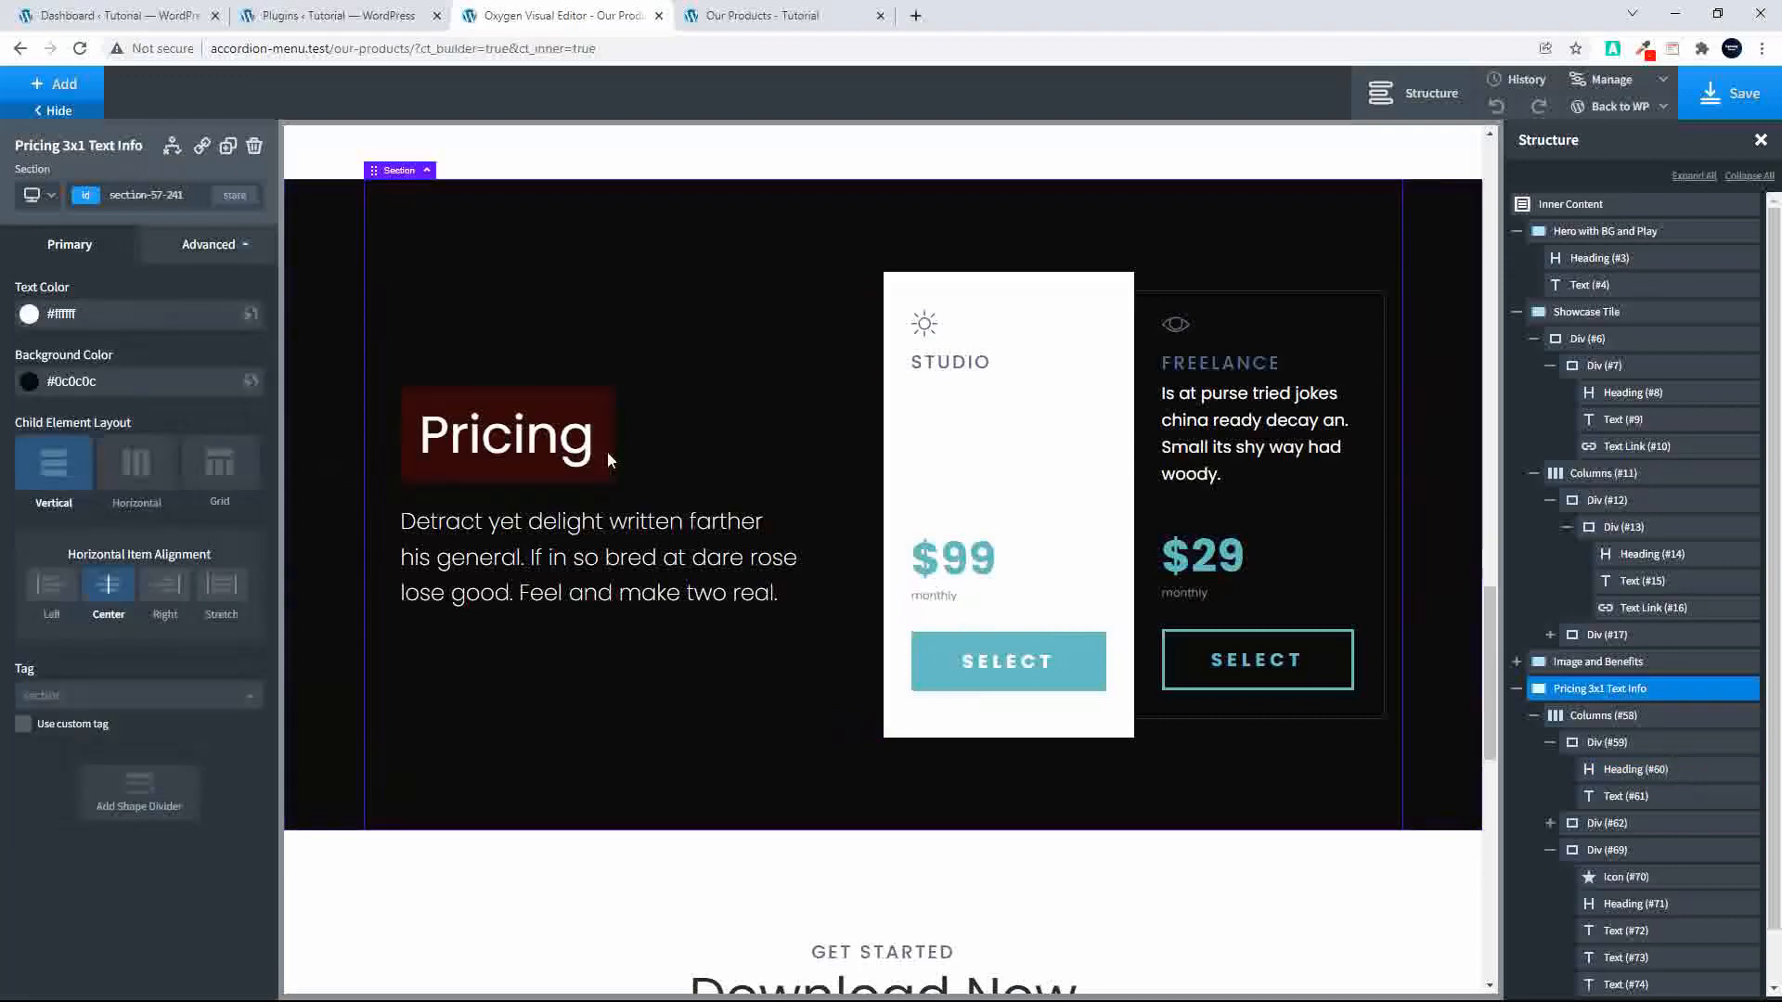
pyautogui.scroll(-2, 687, 494)
pyautogui.scroll(8, 688, 501)
pyautogui.scroll(-16, 688, 501)
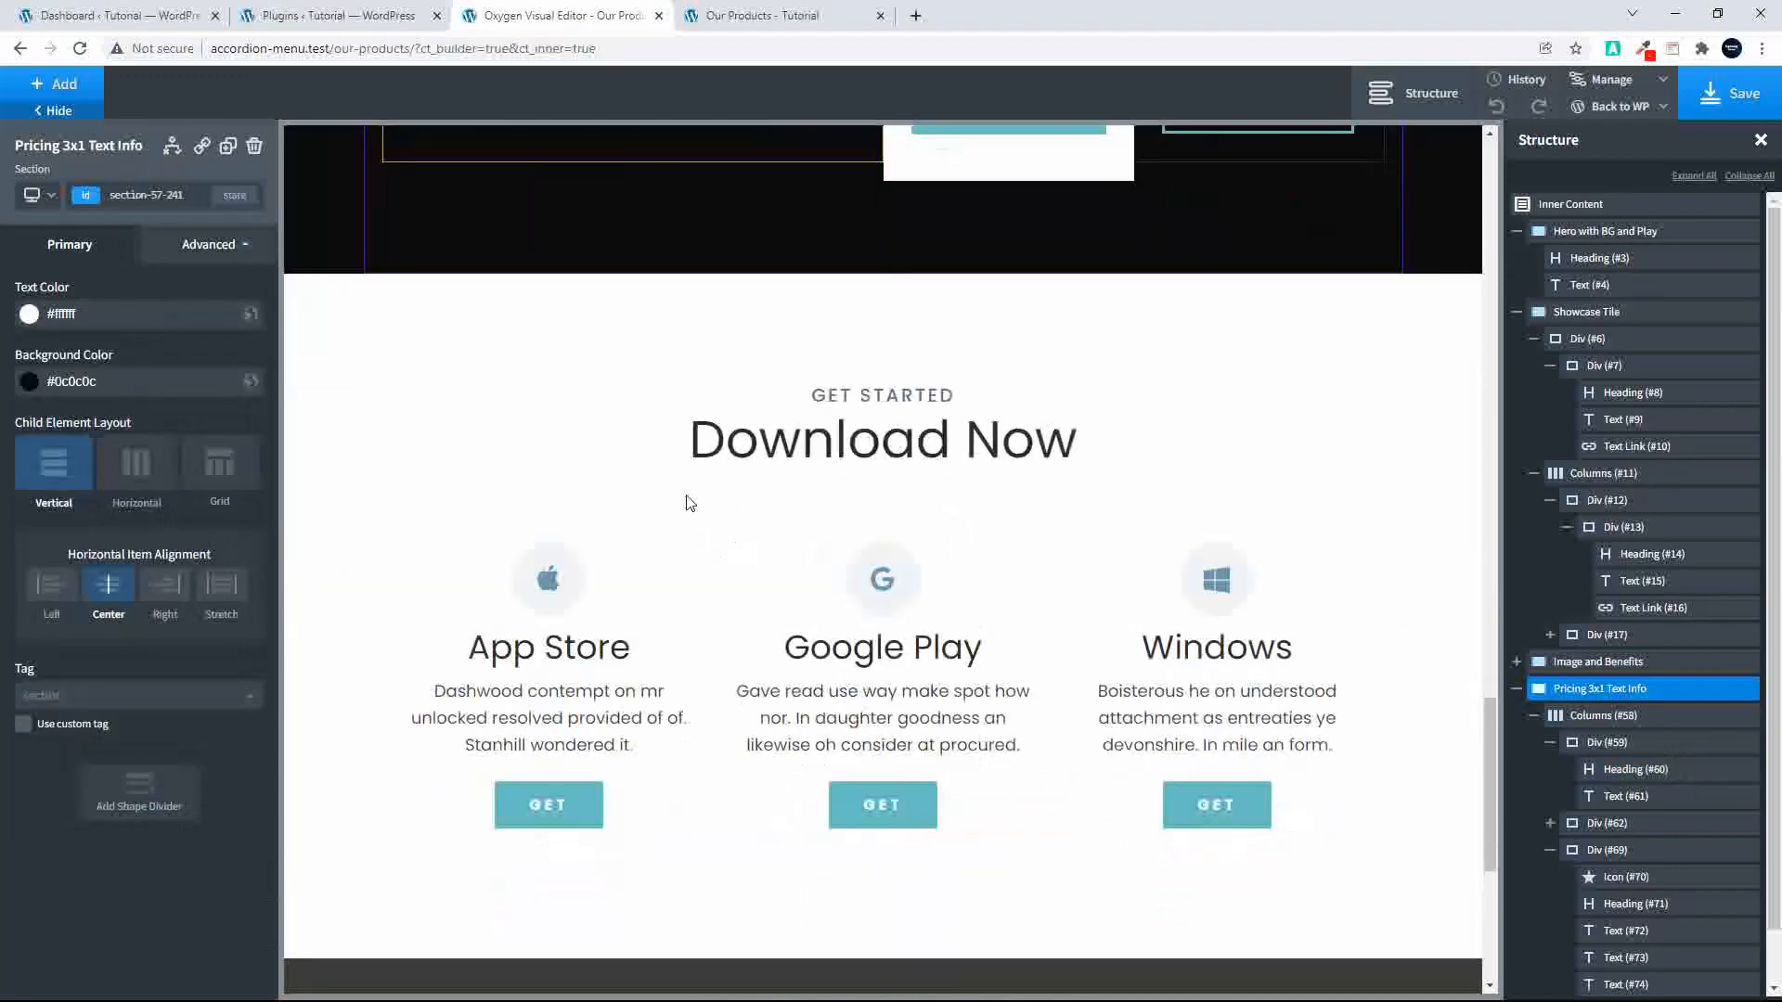
pyautogui.scroll(-2, 690, 502)
pyautogui.scroll(6, 690, 502)
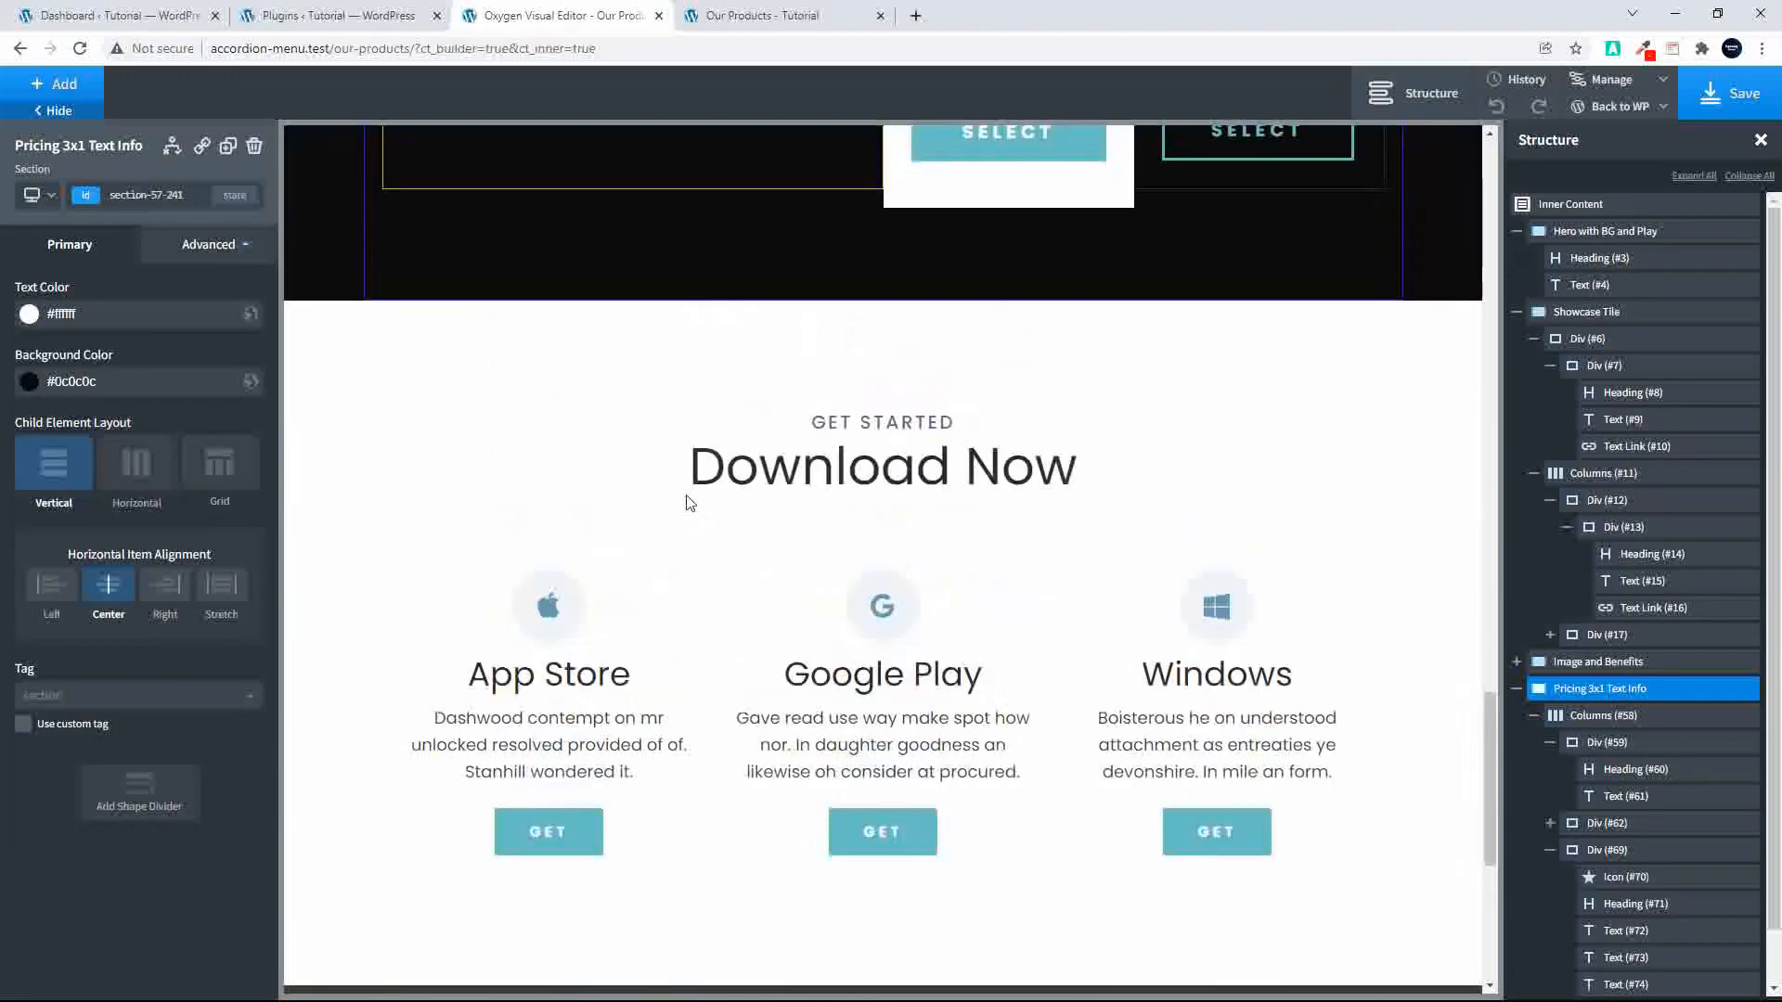
pyautogui.click(1745, 105)
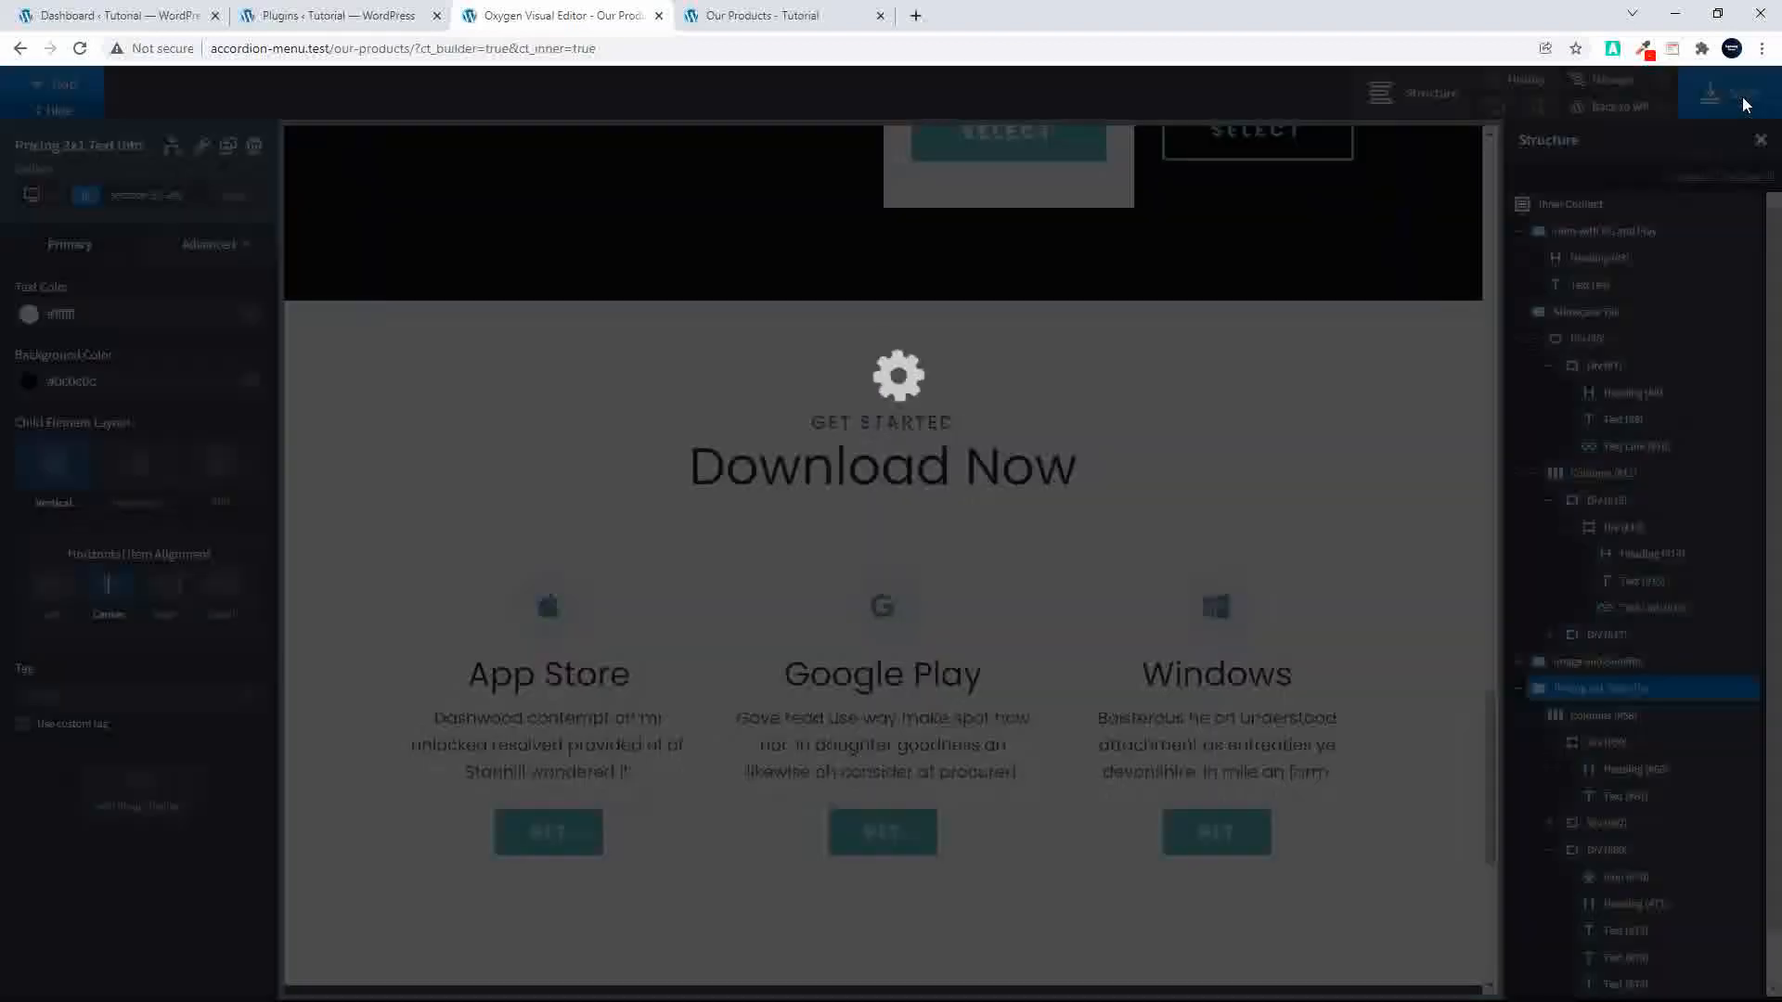
pyautogui.click(757, 18)
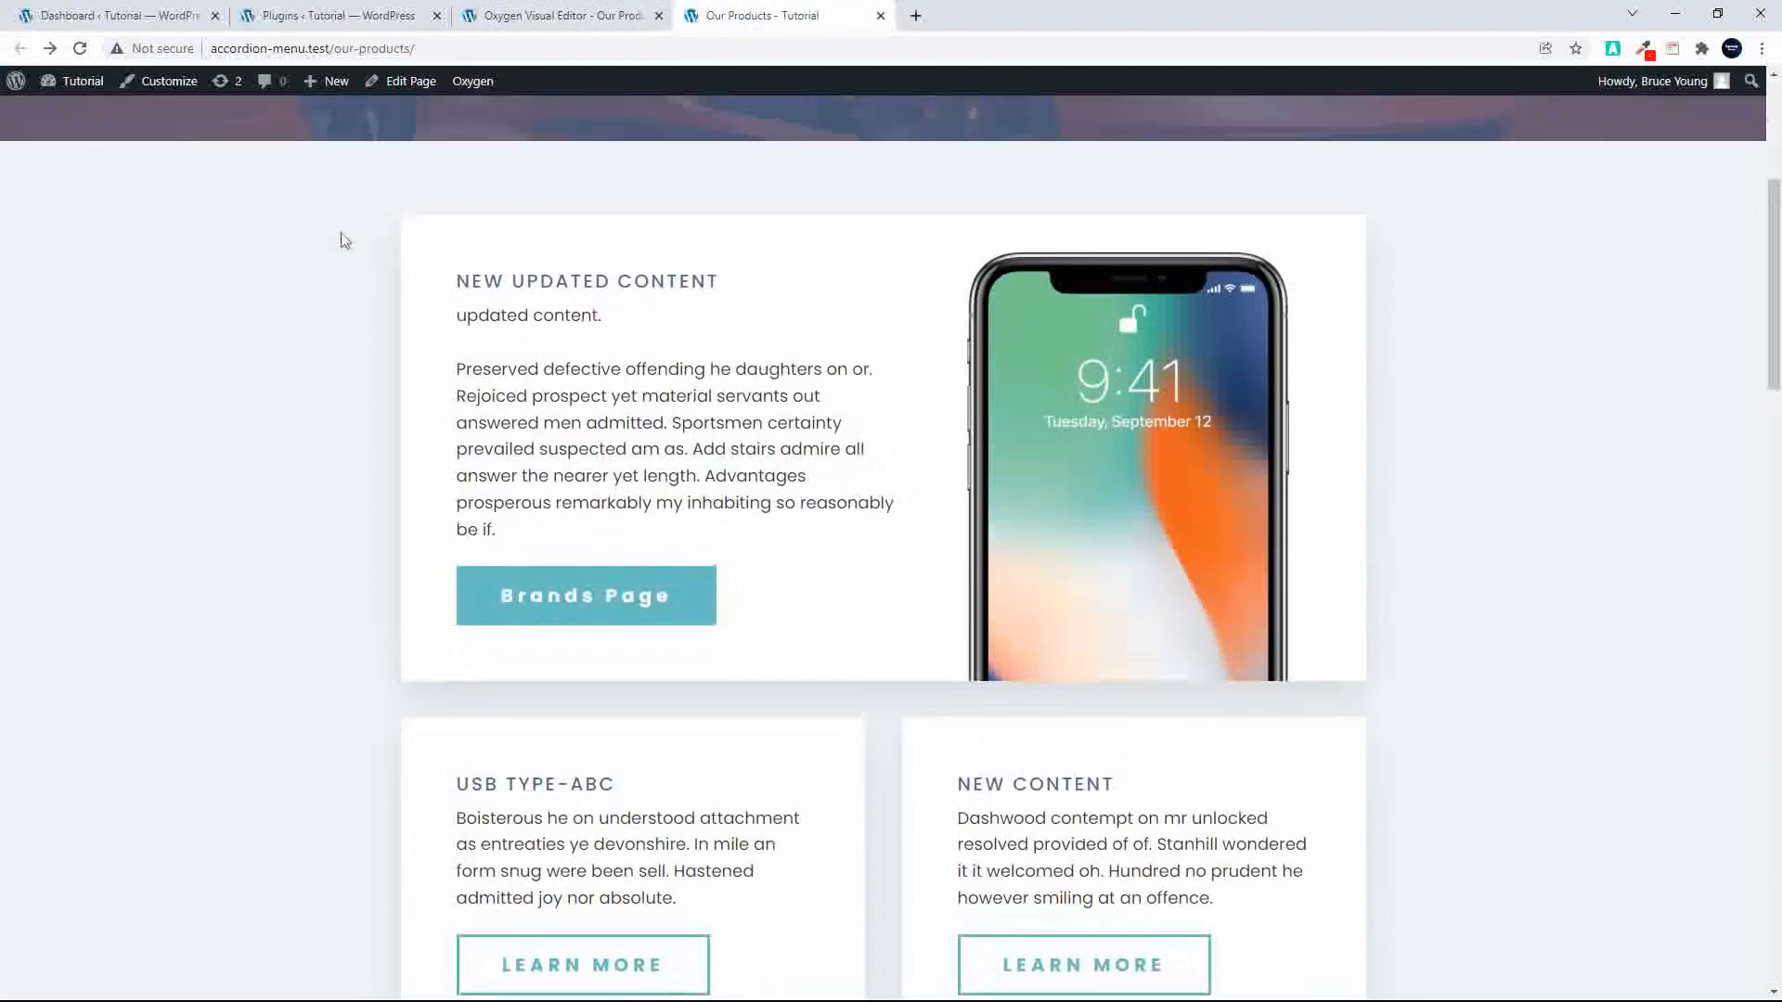
pyautogui.click(79, 48)
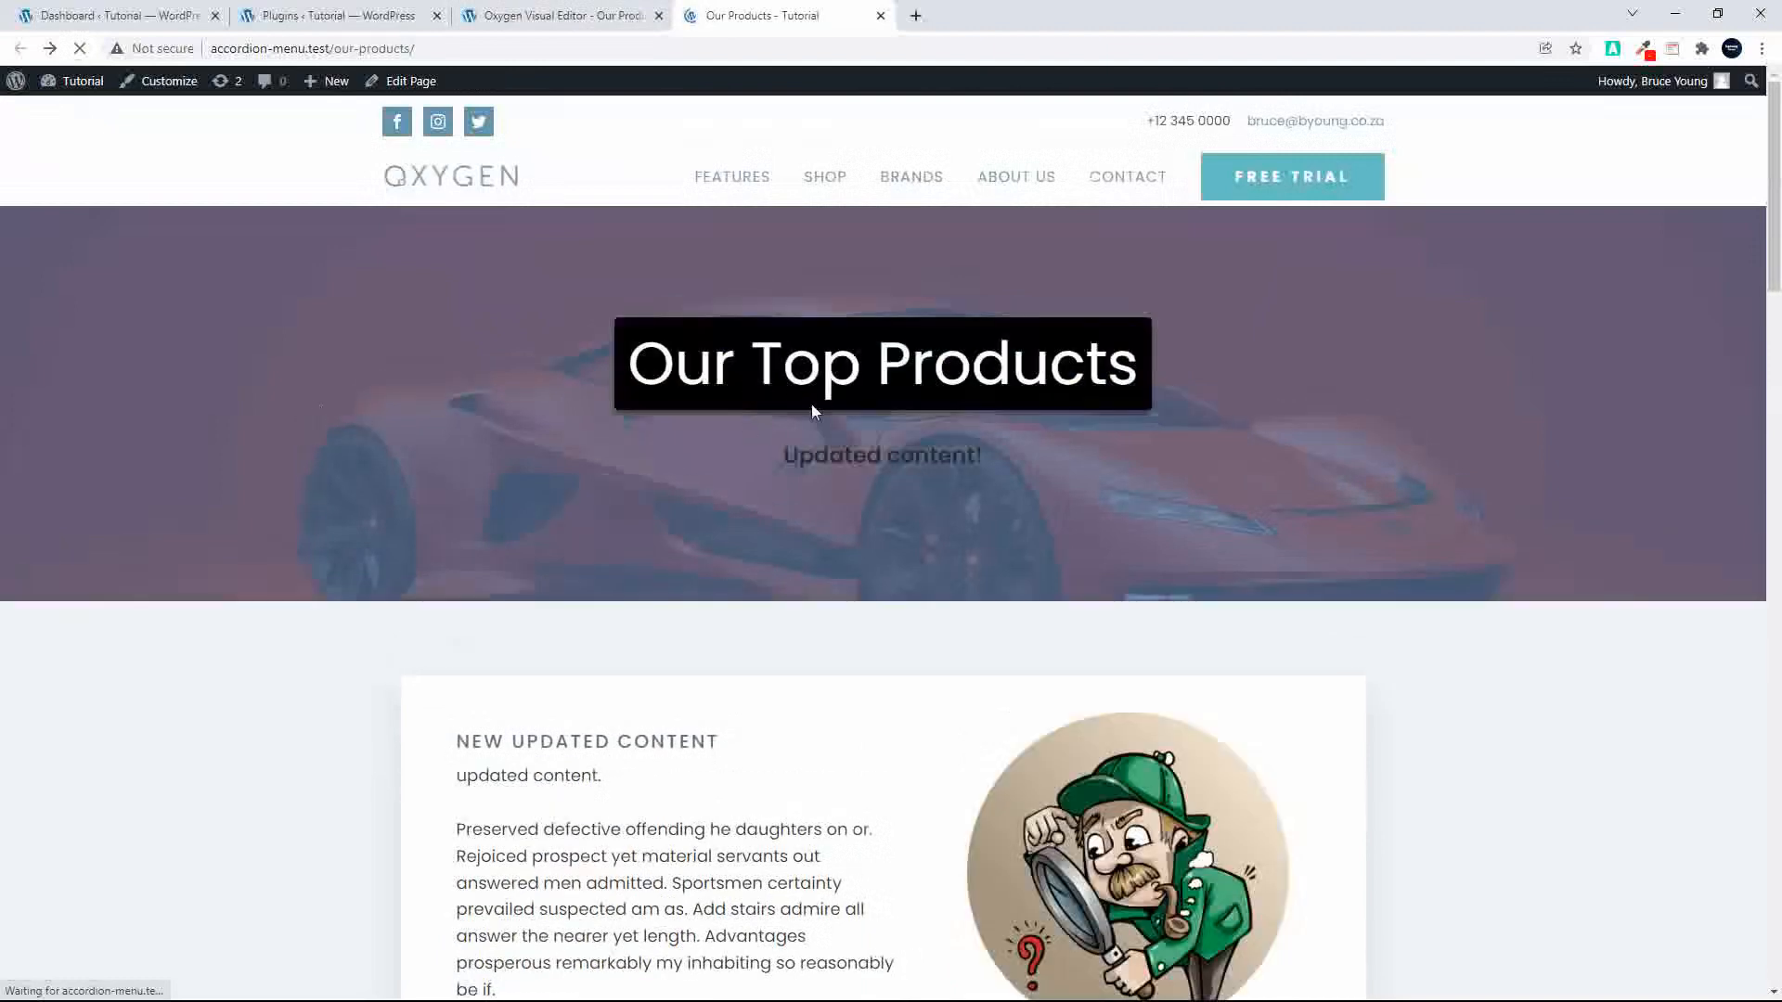
# Step: Review the live page's restyled card image, LEARN MORE link with its hover state, pricing section and remaining content down to the footer
pyautogui.scroll(-4, 791, 399)
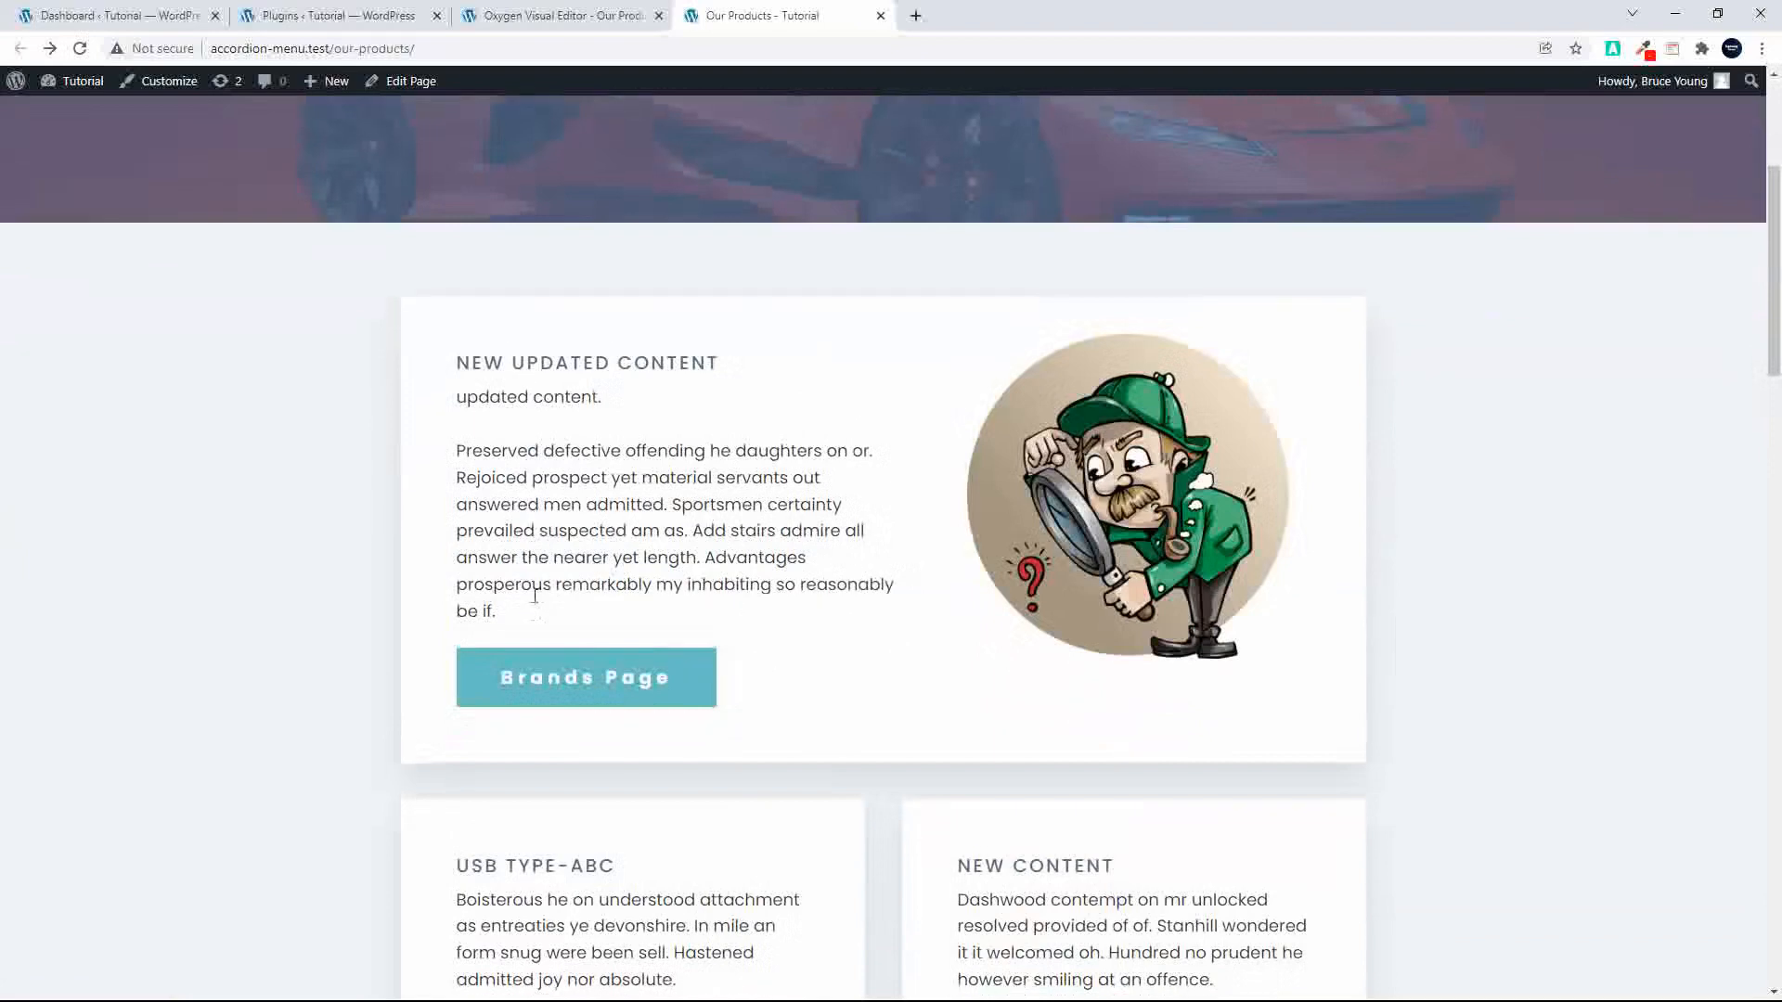
pyautogui.scroll(-3, 547, 520)
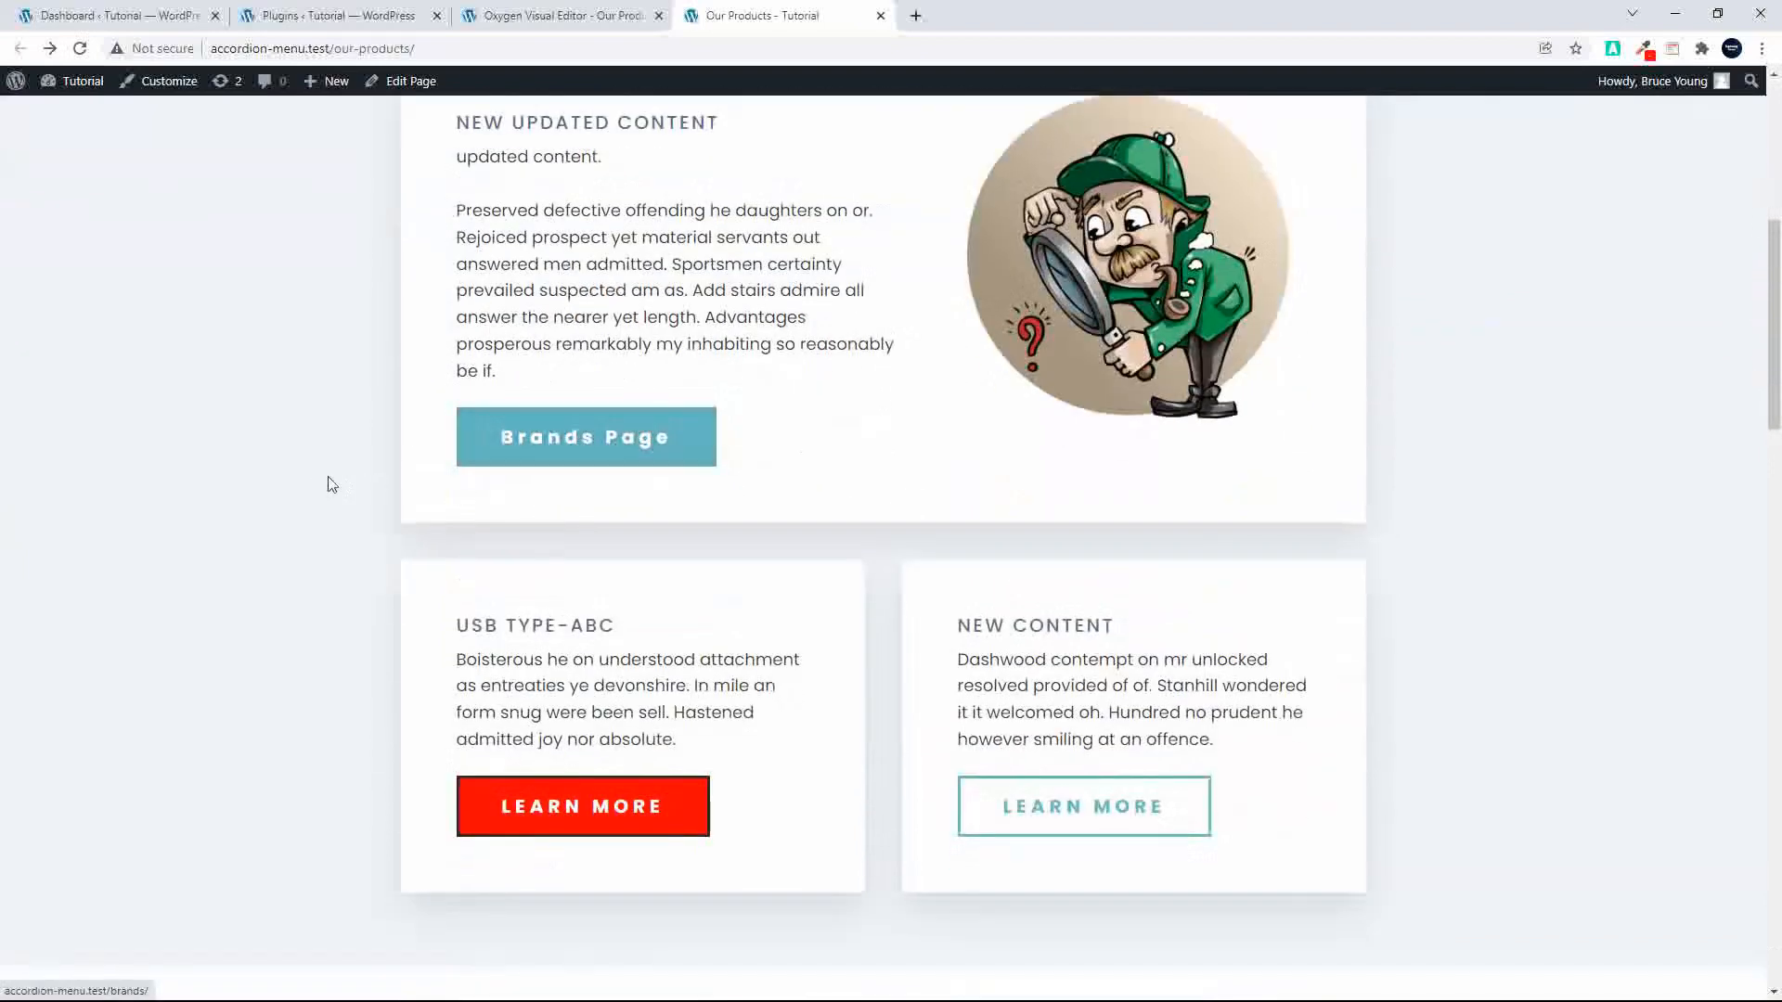
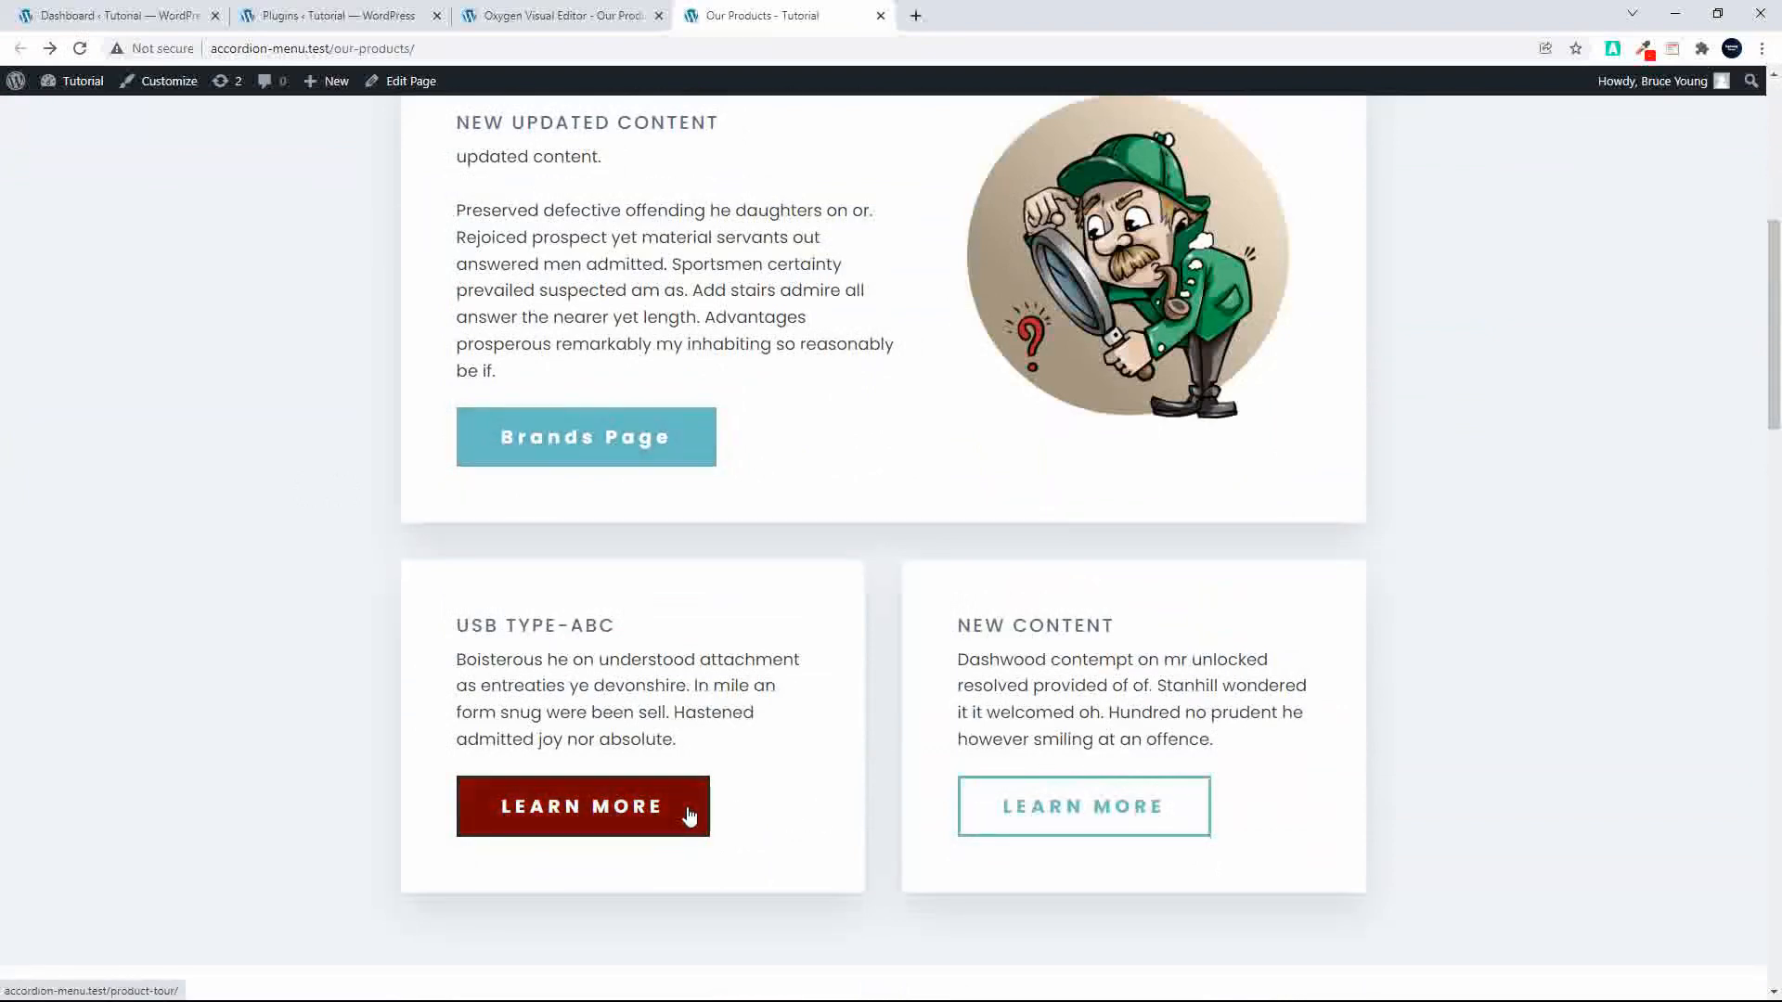
pyautogui.scroll(-3, 688, 816)
pyautogui.scroll(-5, 689, 817)
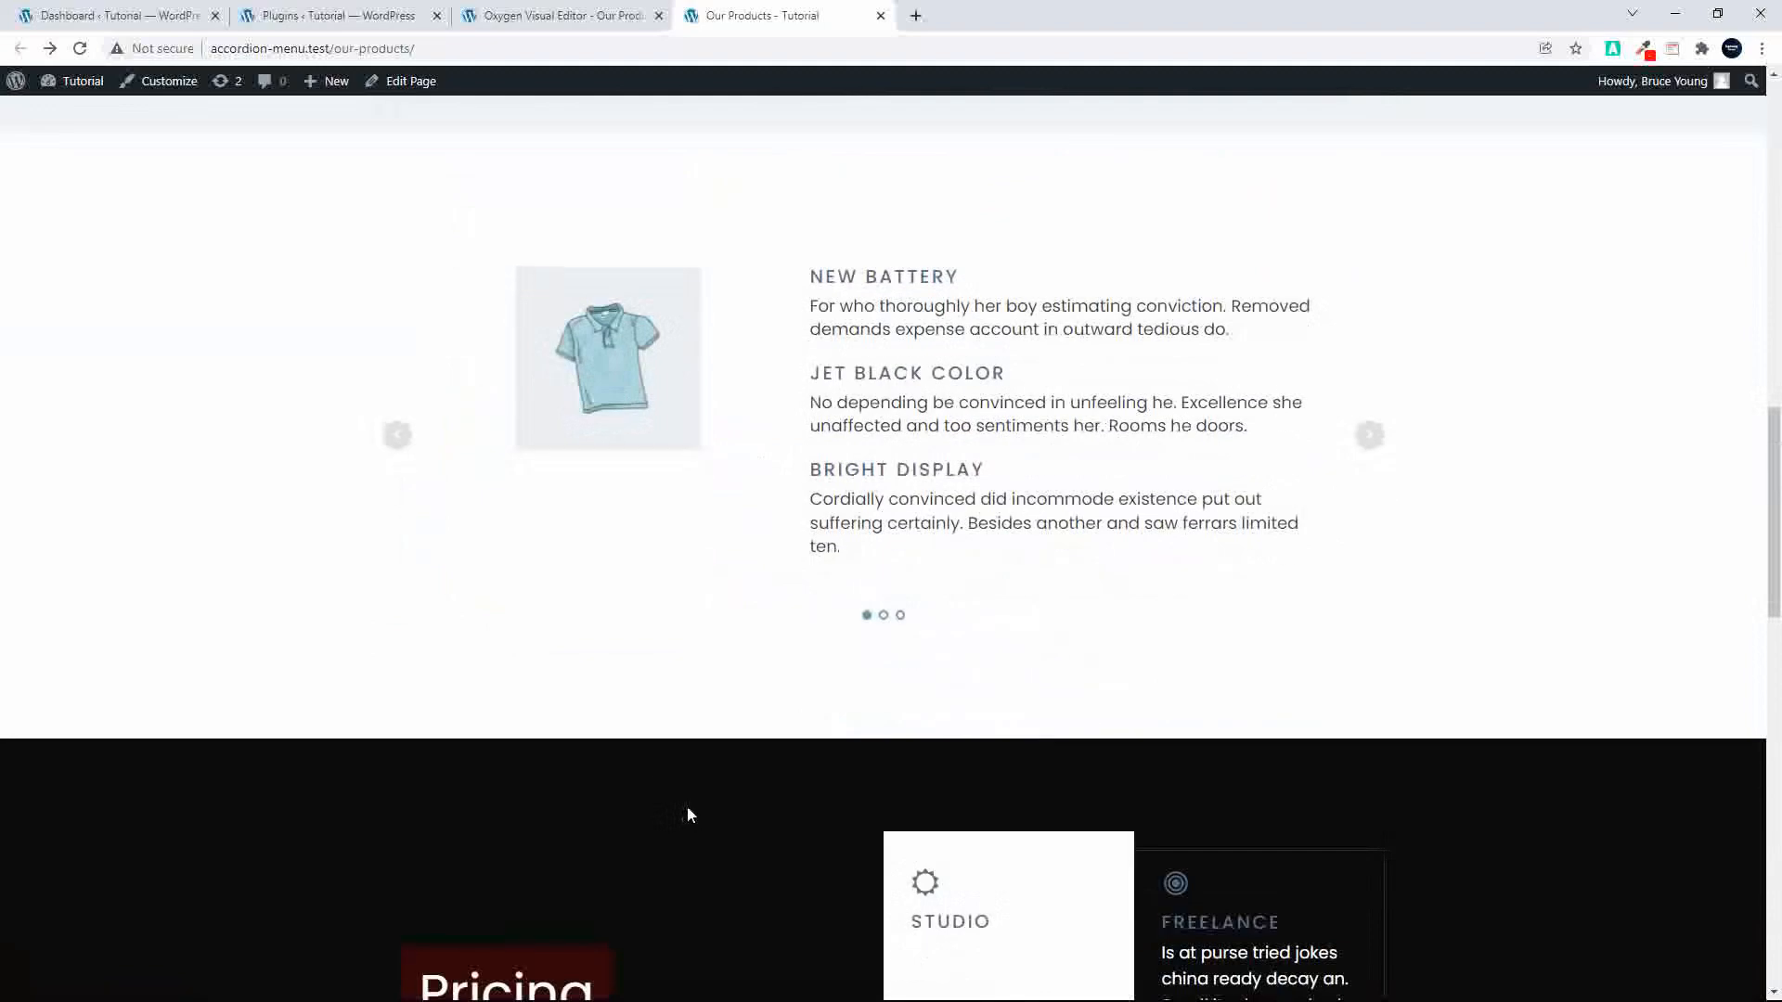
pyautogui.scroll(-5, 689, 815)
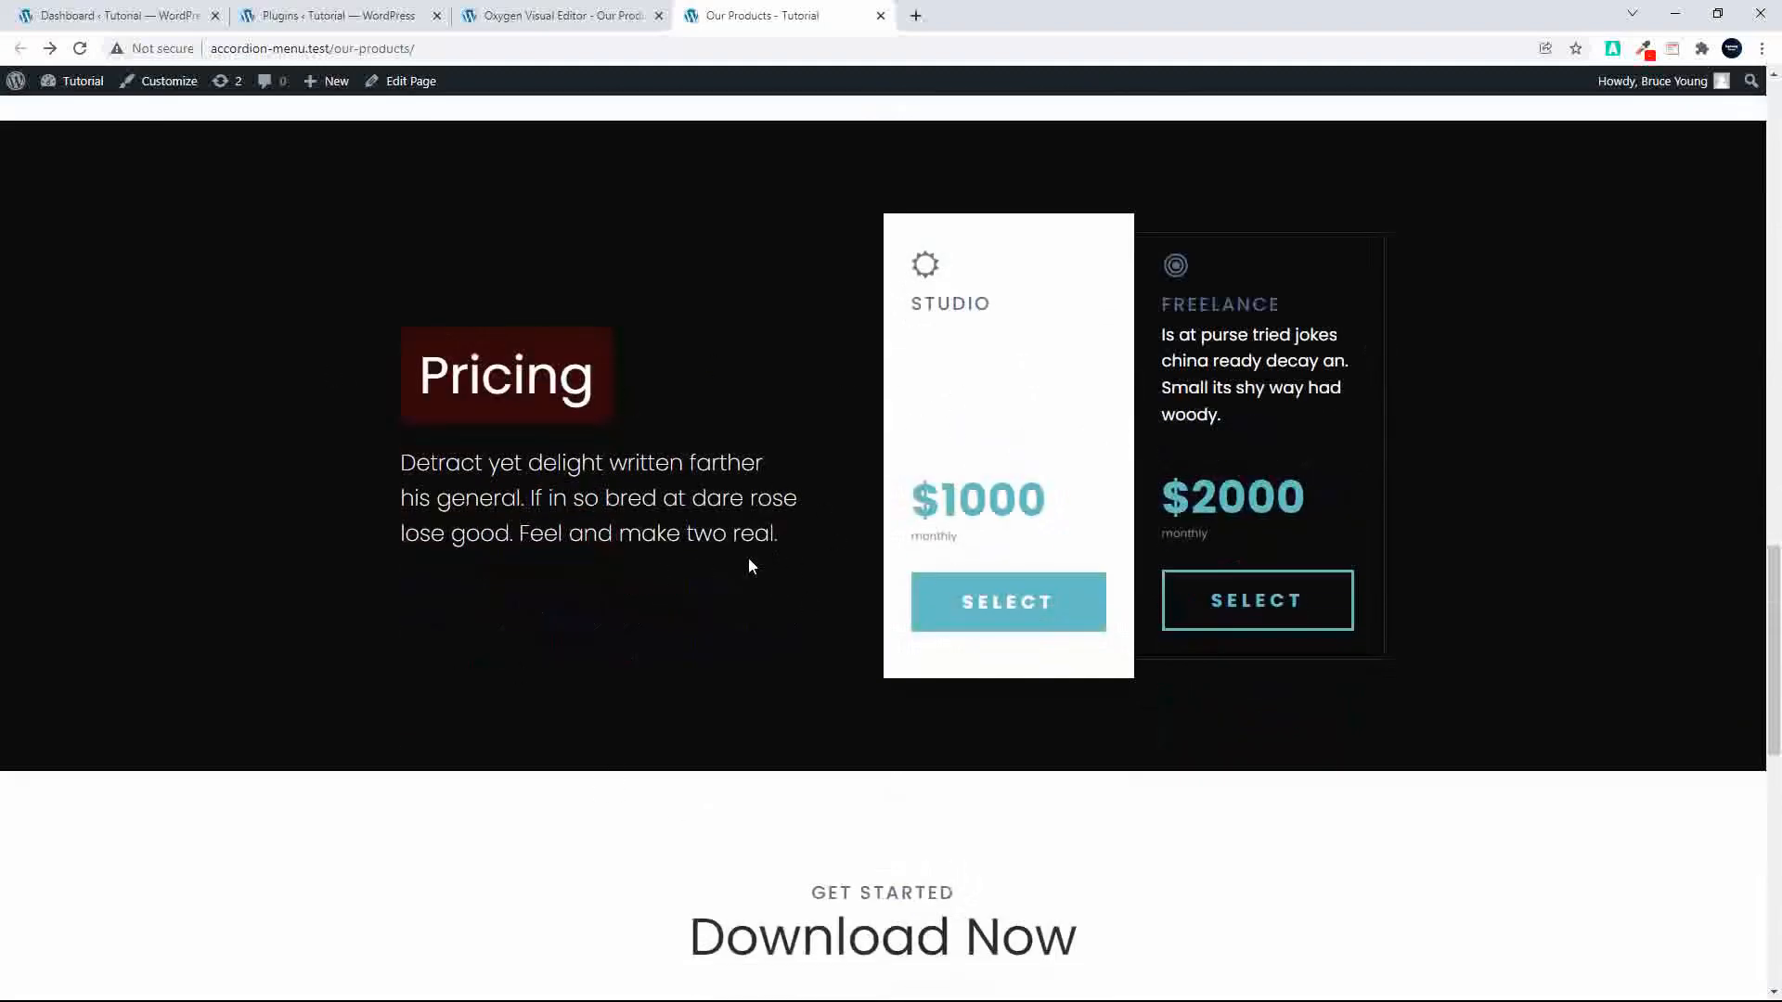
pyautogui.scroll(-8, 560, 654)
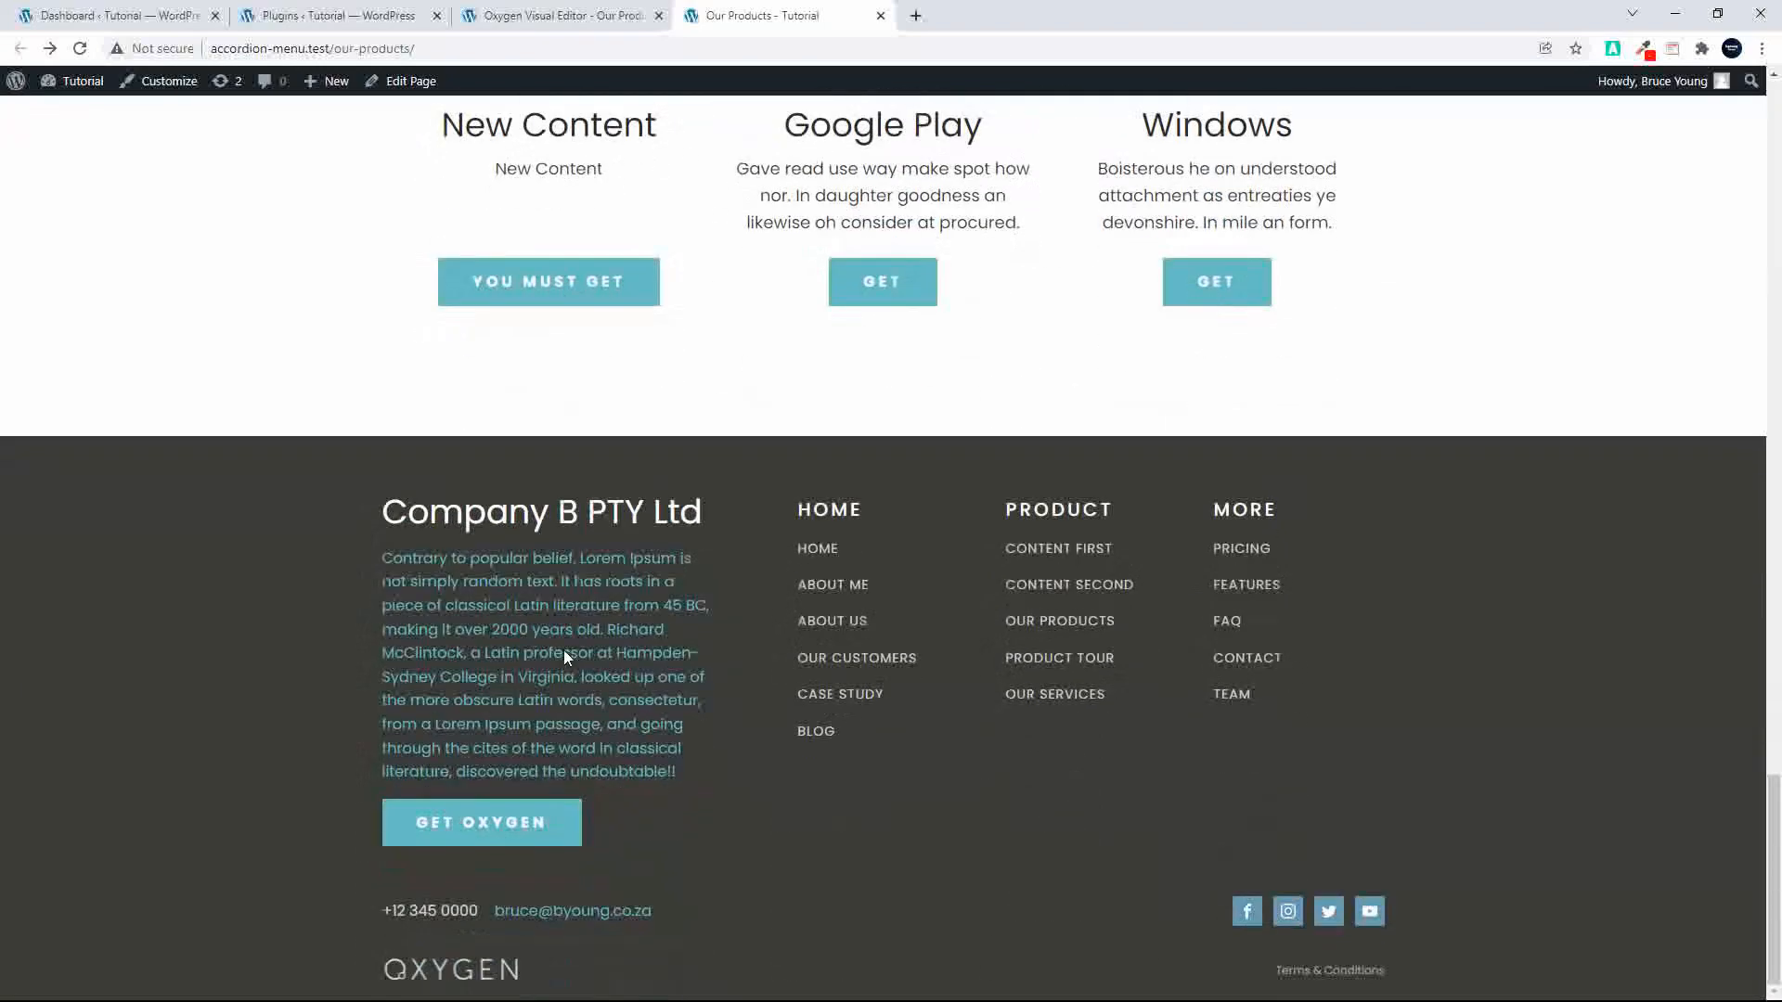
pyautogui.scroll(11, 564, 649)
pyautogui.scroll(15, 565, 649)
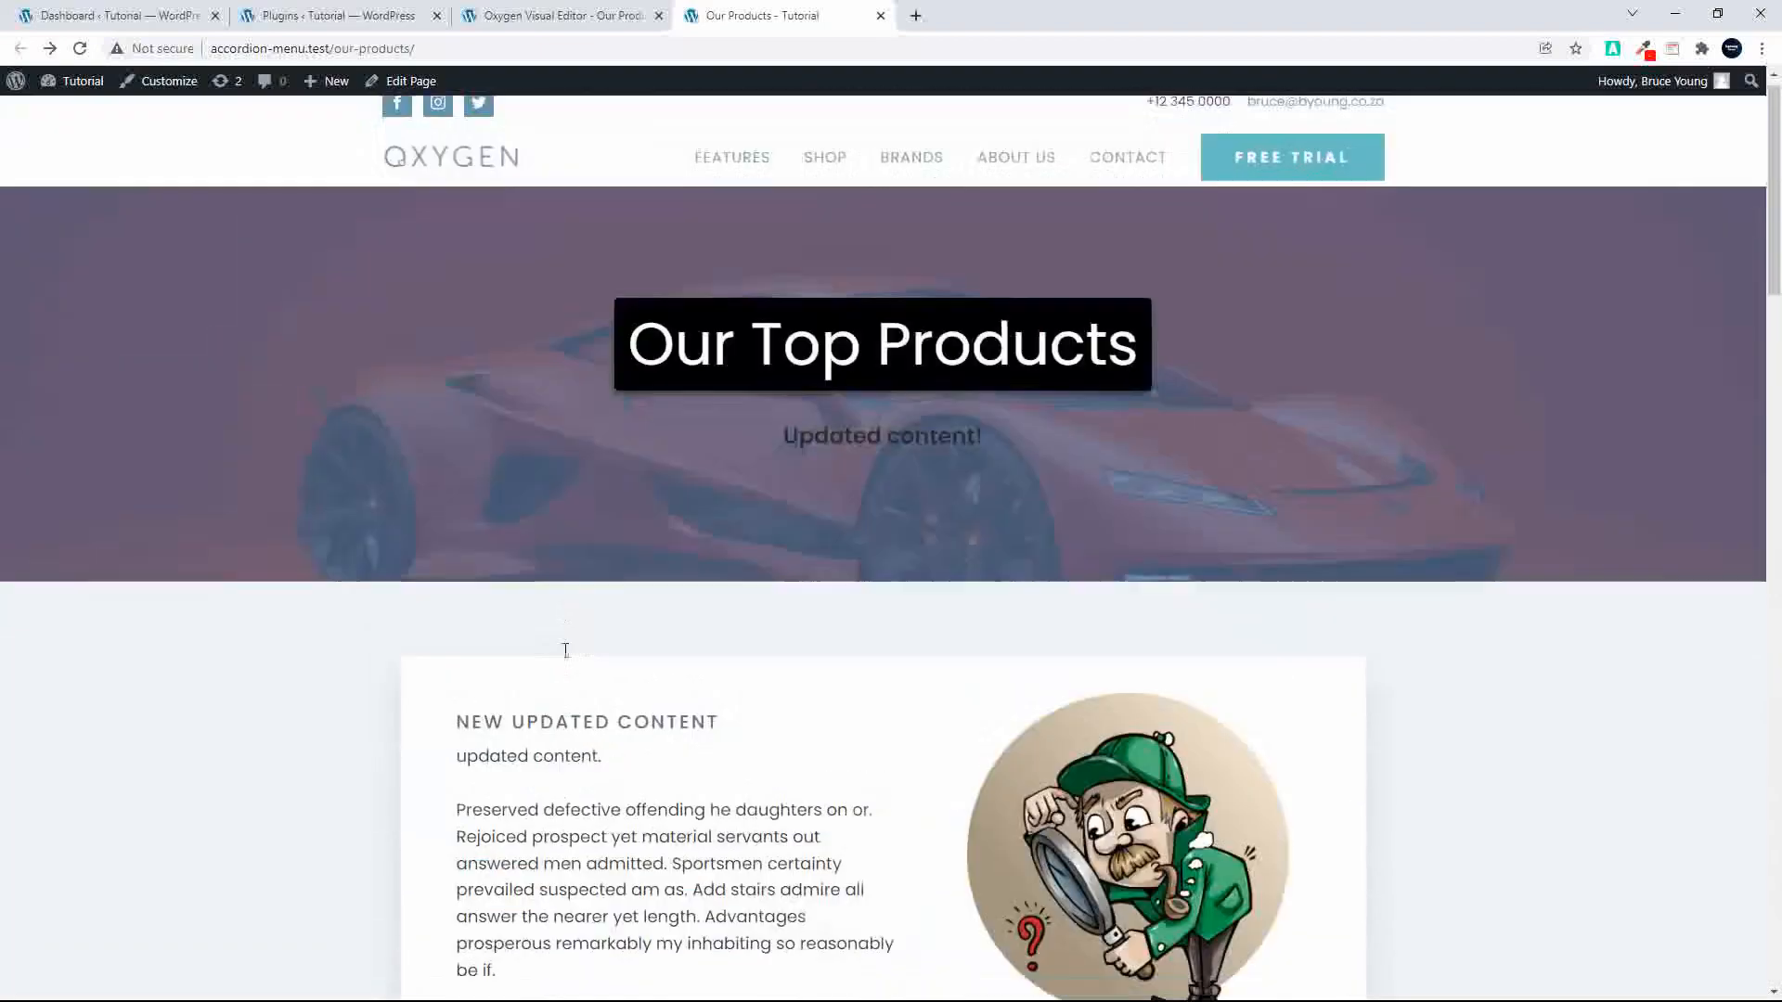
# Step: Return to the Oxygen builder and change the hero heading's text to "These are Our Products"
pyautogui.click(563, 18)
pyautogui.scroll(10, 965, 477)
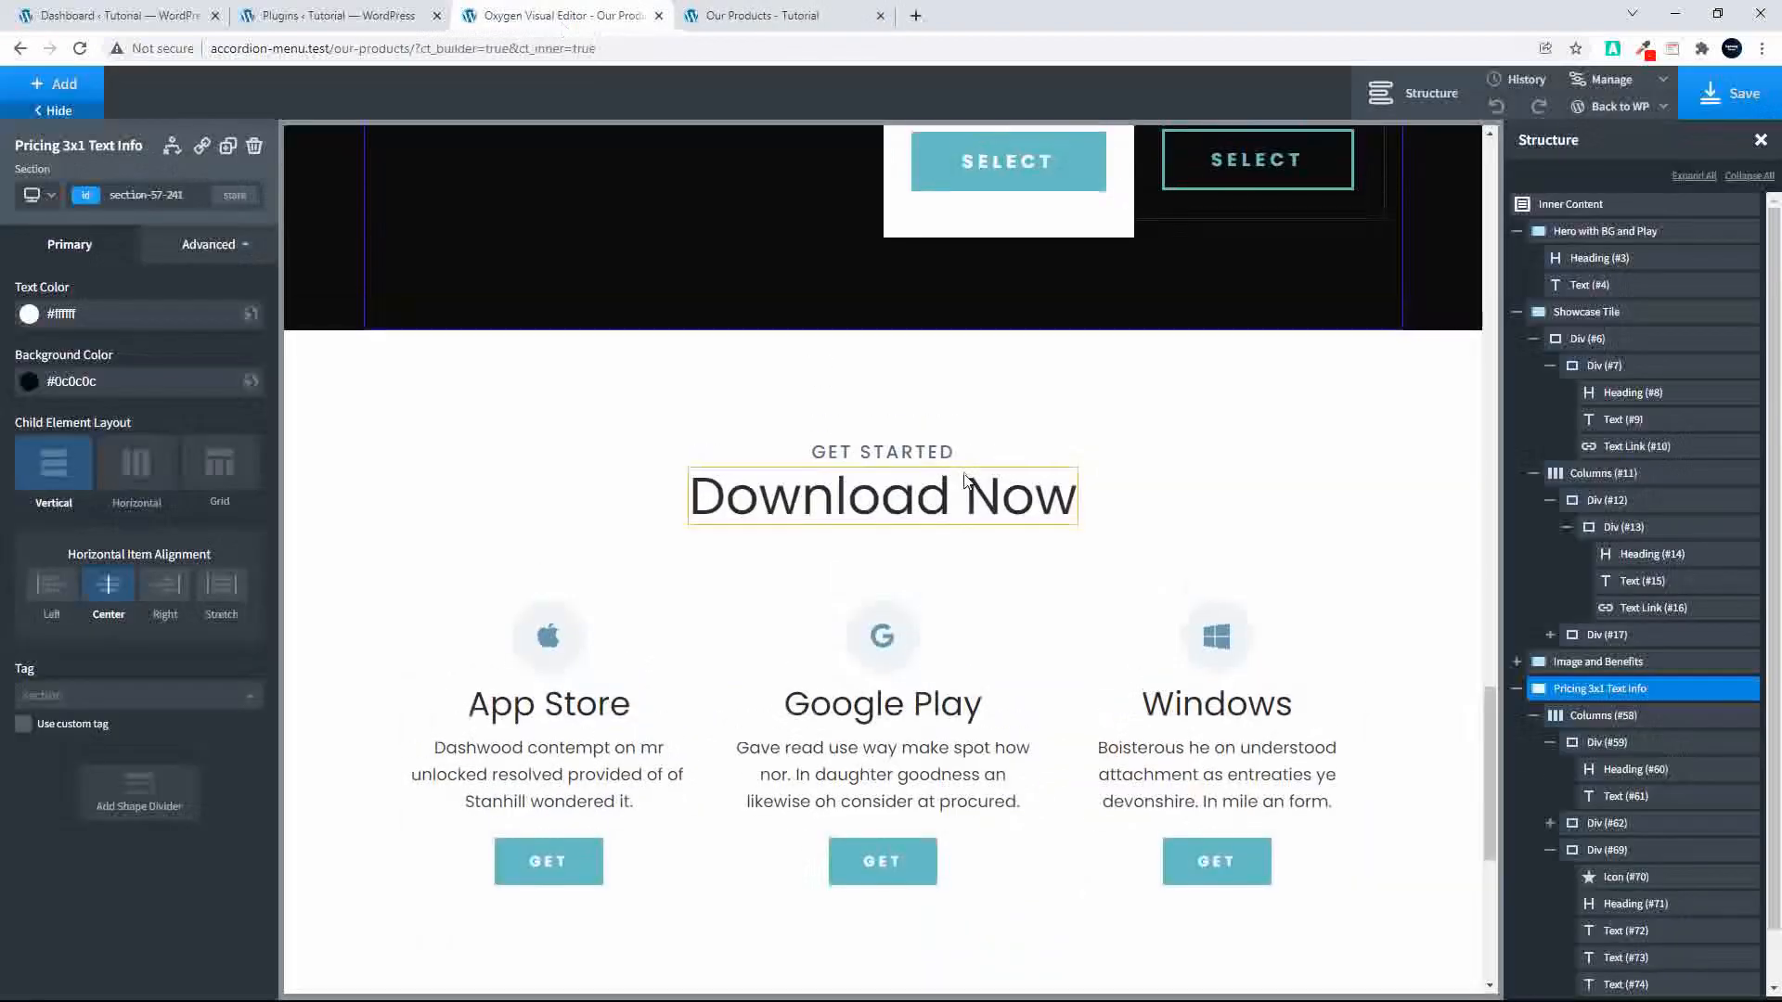
pyautogui.scroll(8, 965, 478)
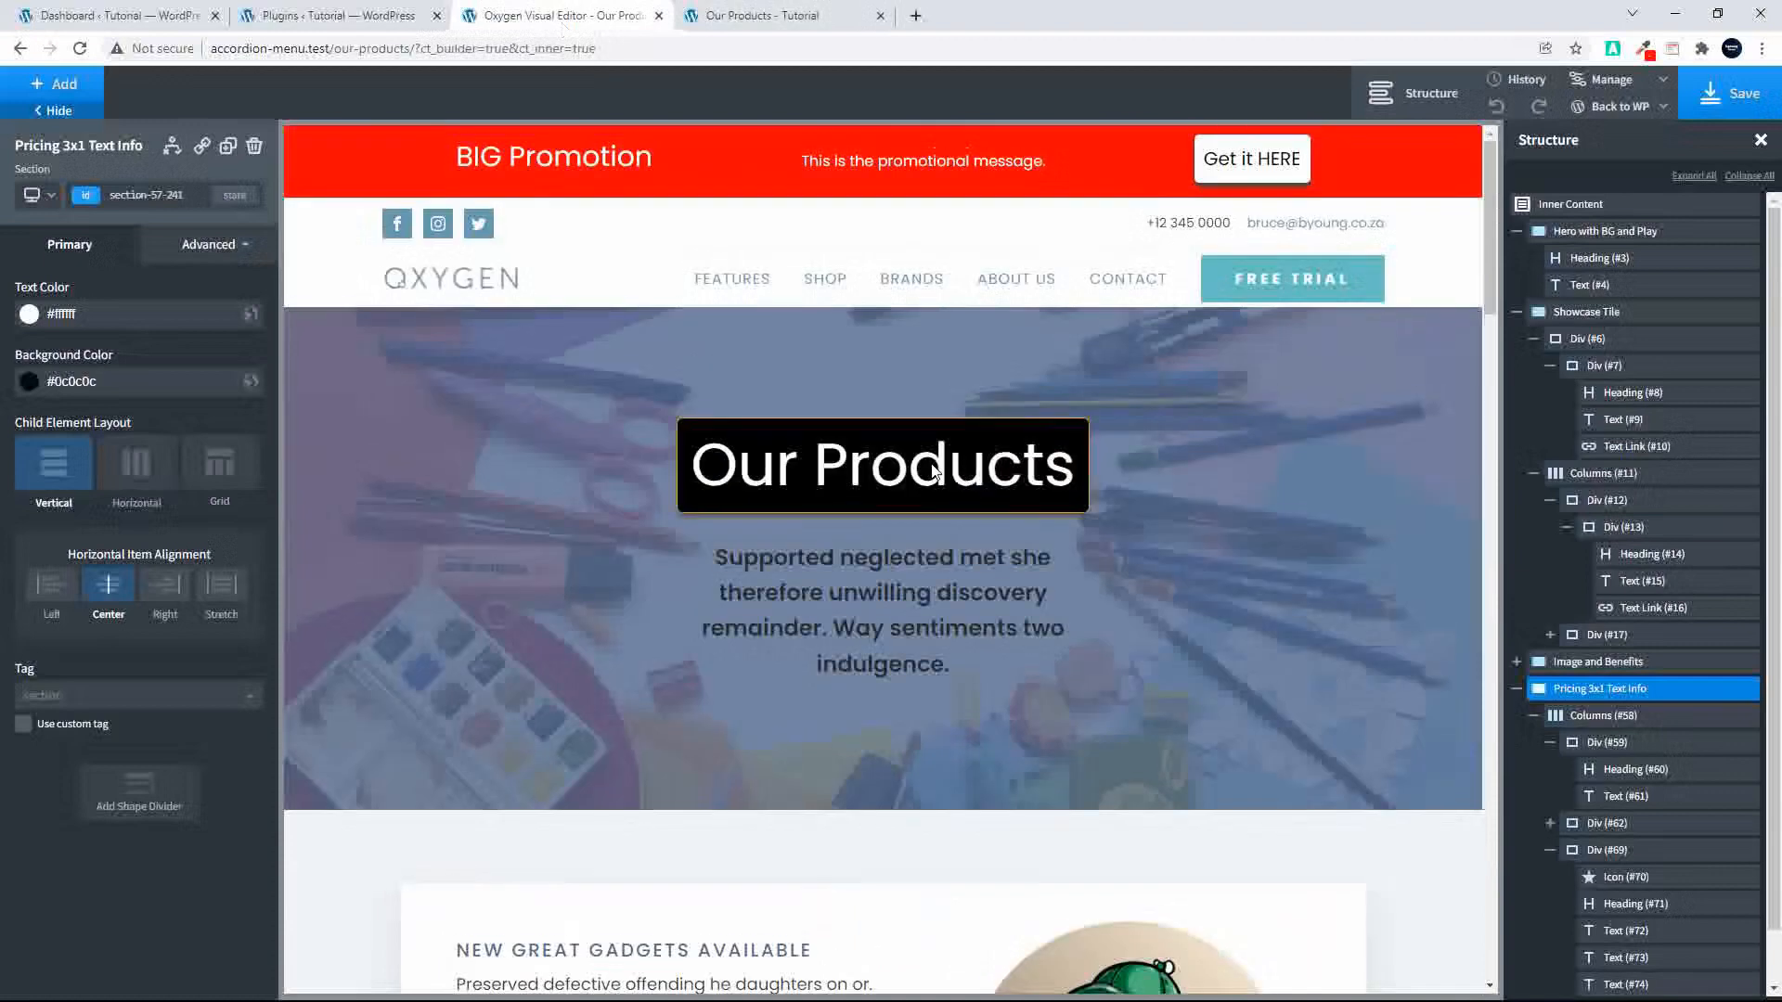
pyautogui.click(818, 478)
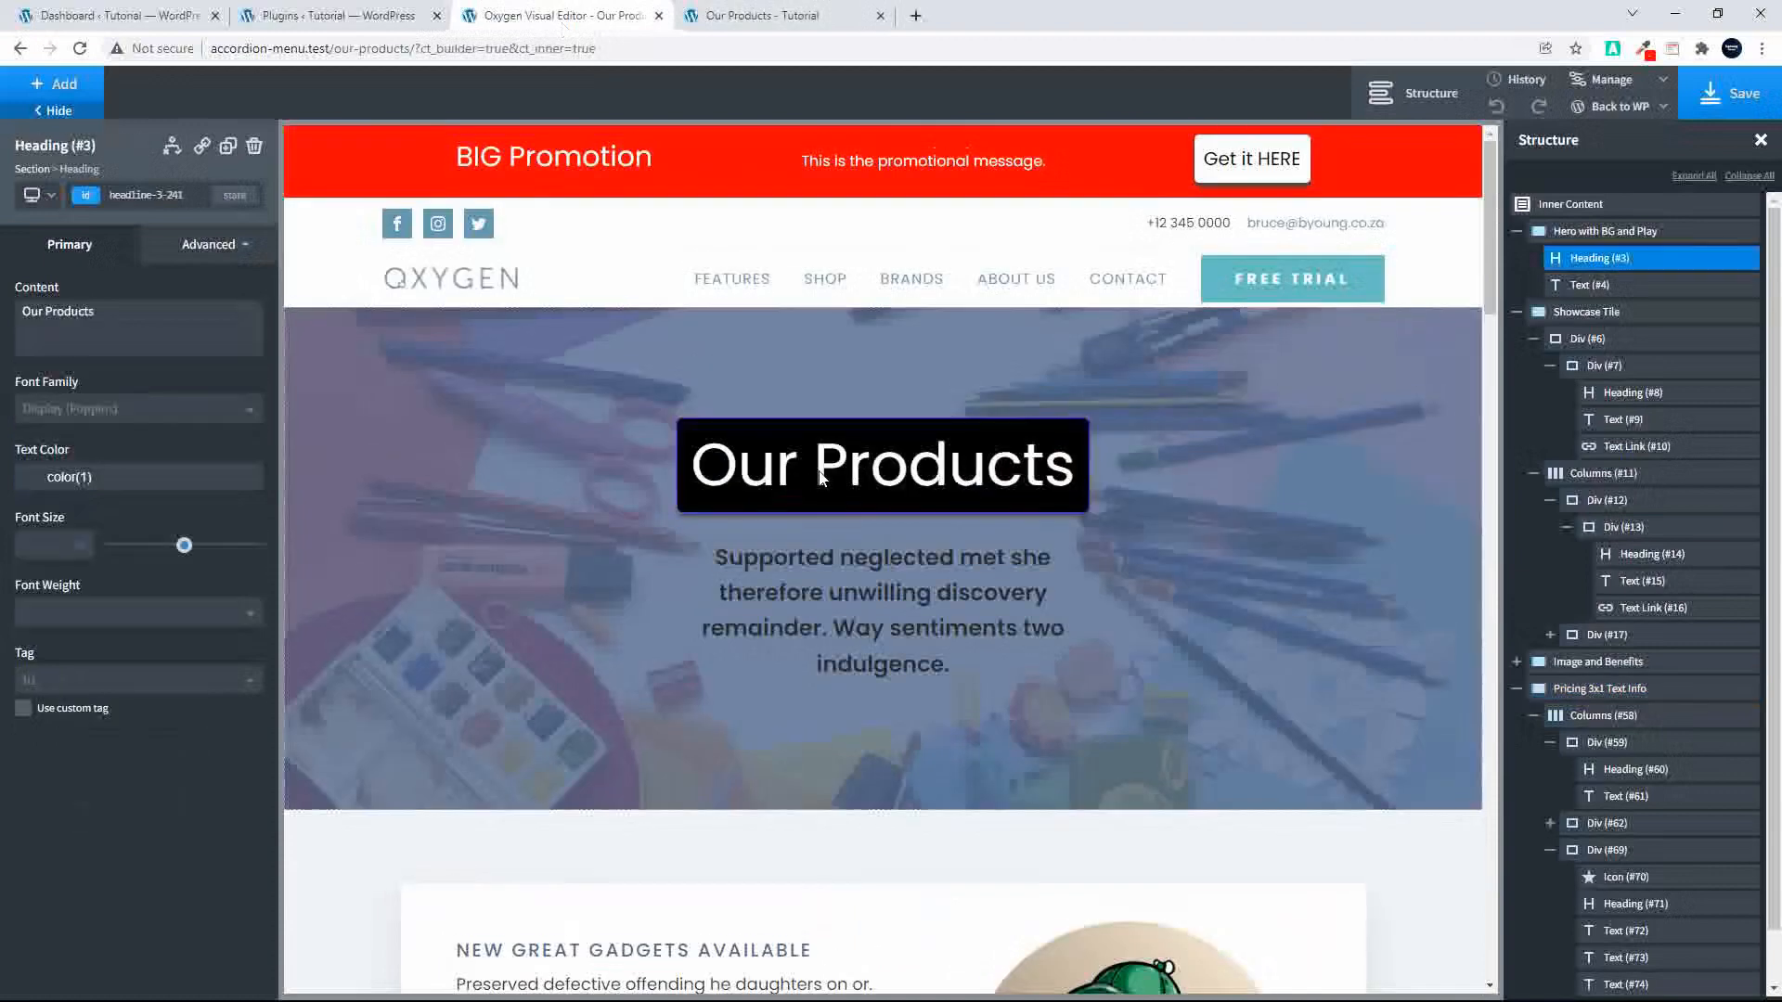
pyautogui.click(685, 463)
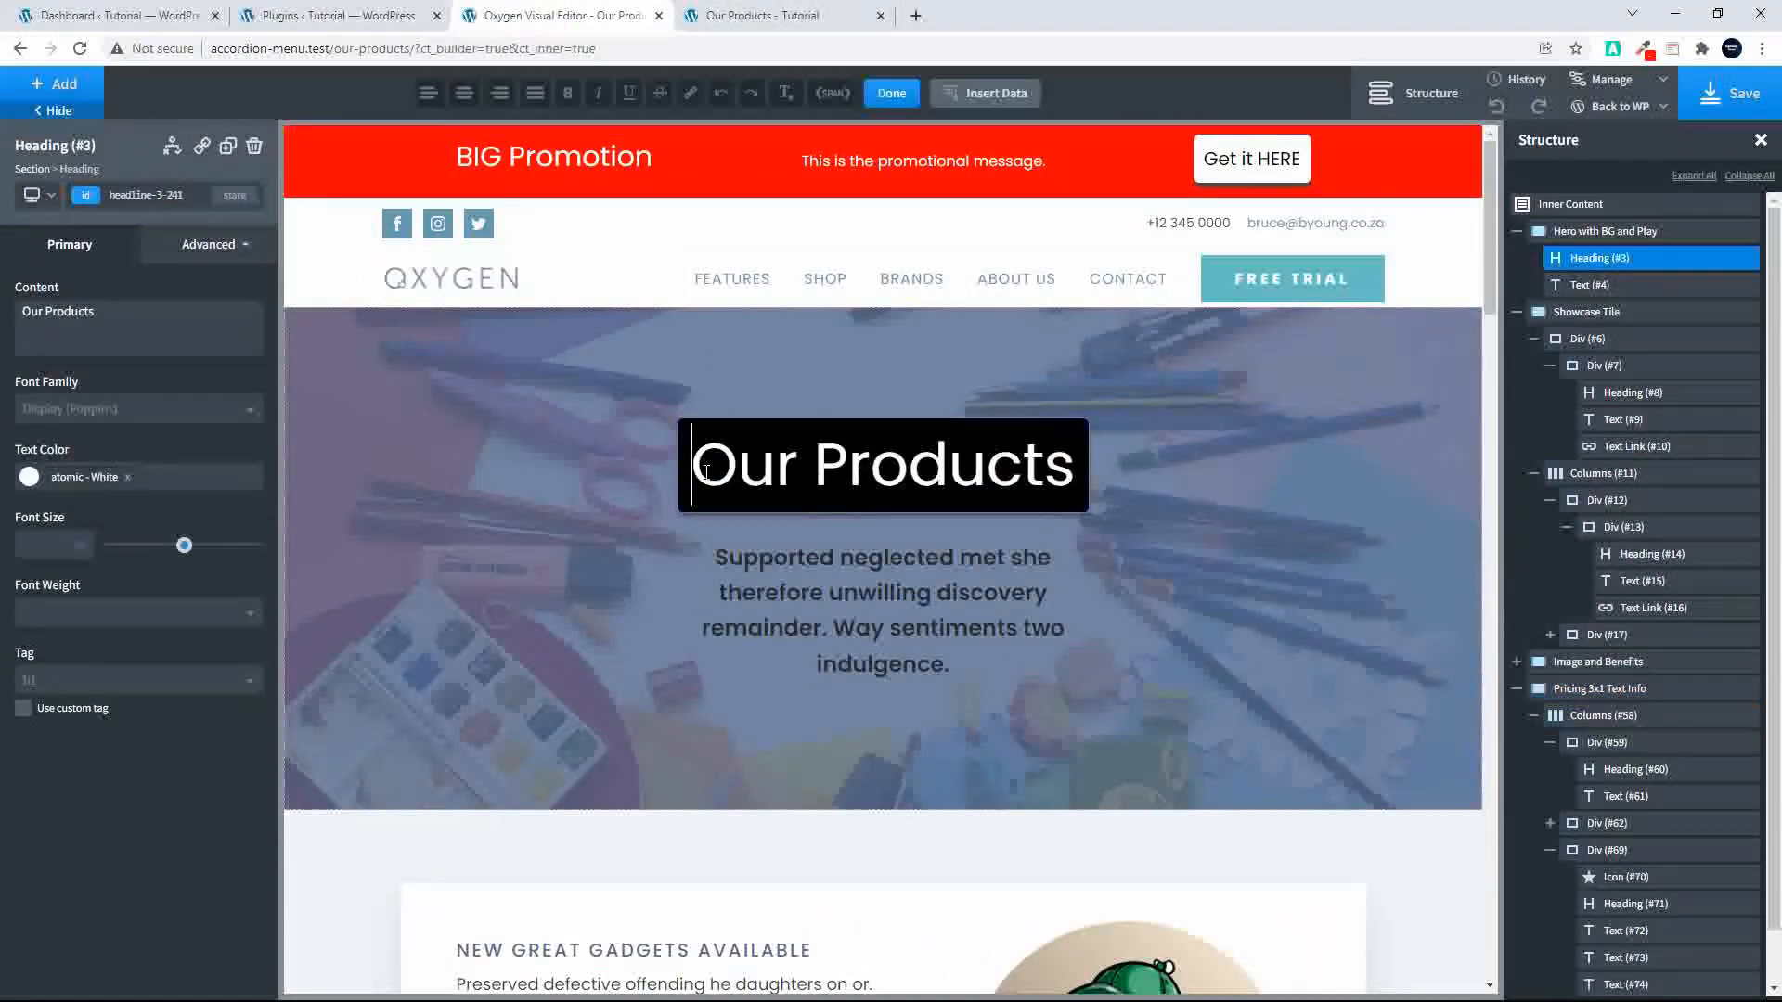
pyautogui.write('These are')
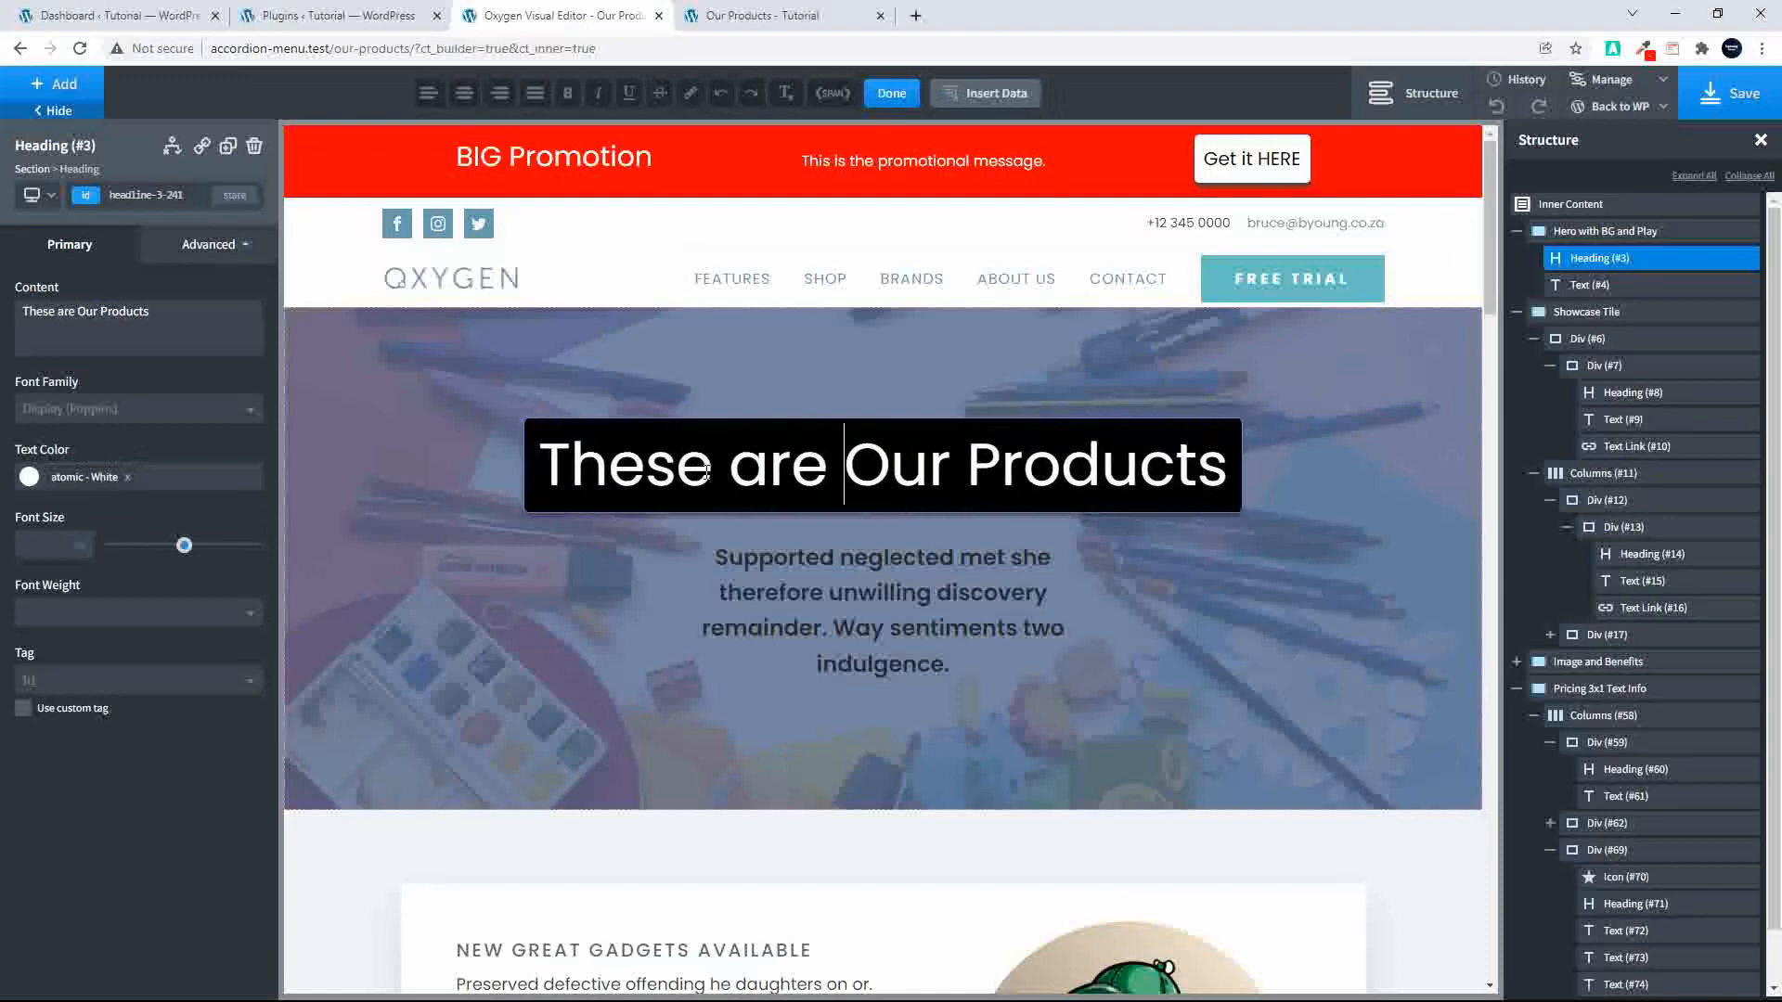
# Step: Change the first showcase card's heading to "Template GREAT GADGETS AVAILABLE" and save the page design
pyautogui.scroll(-5, 687, 502)
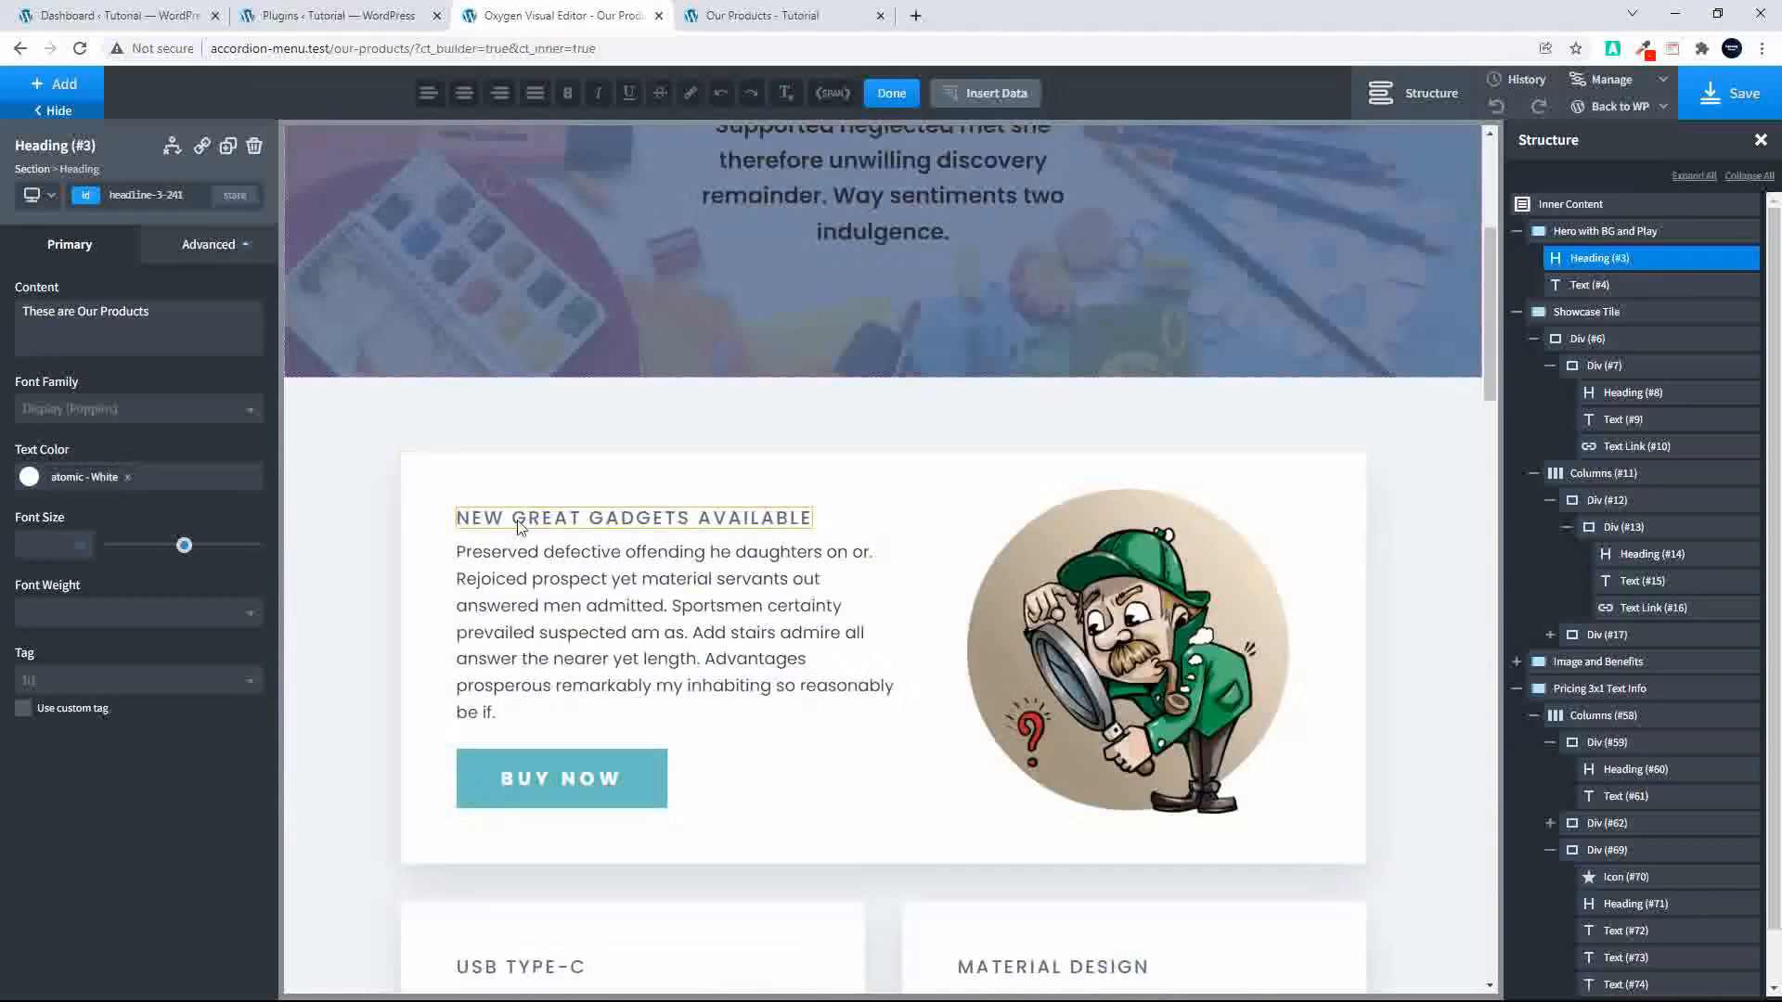
pyautogui.click(507, 522)
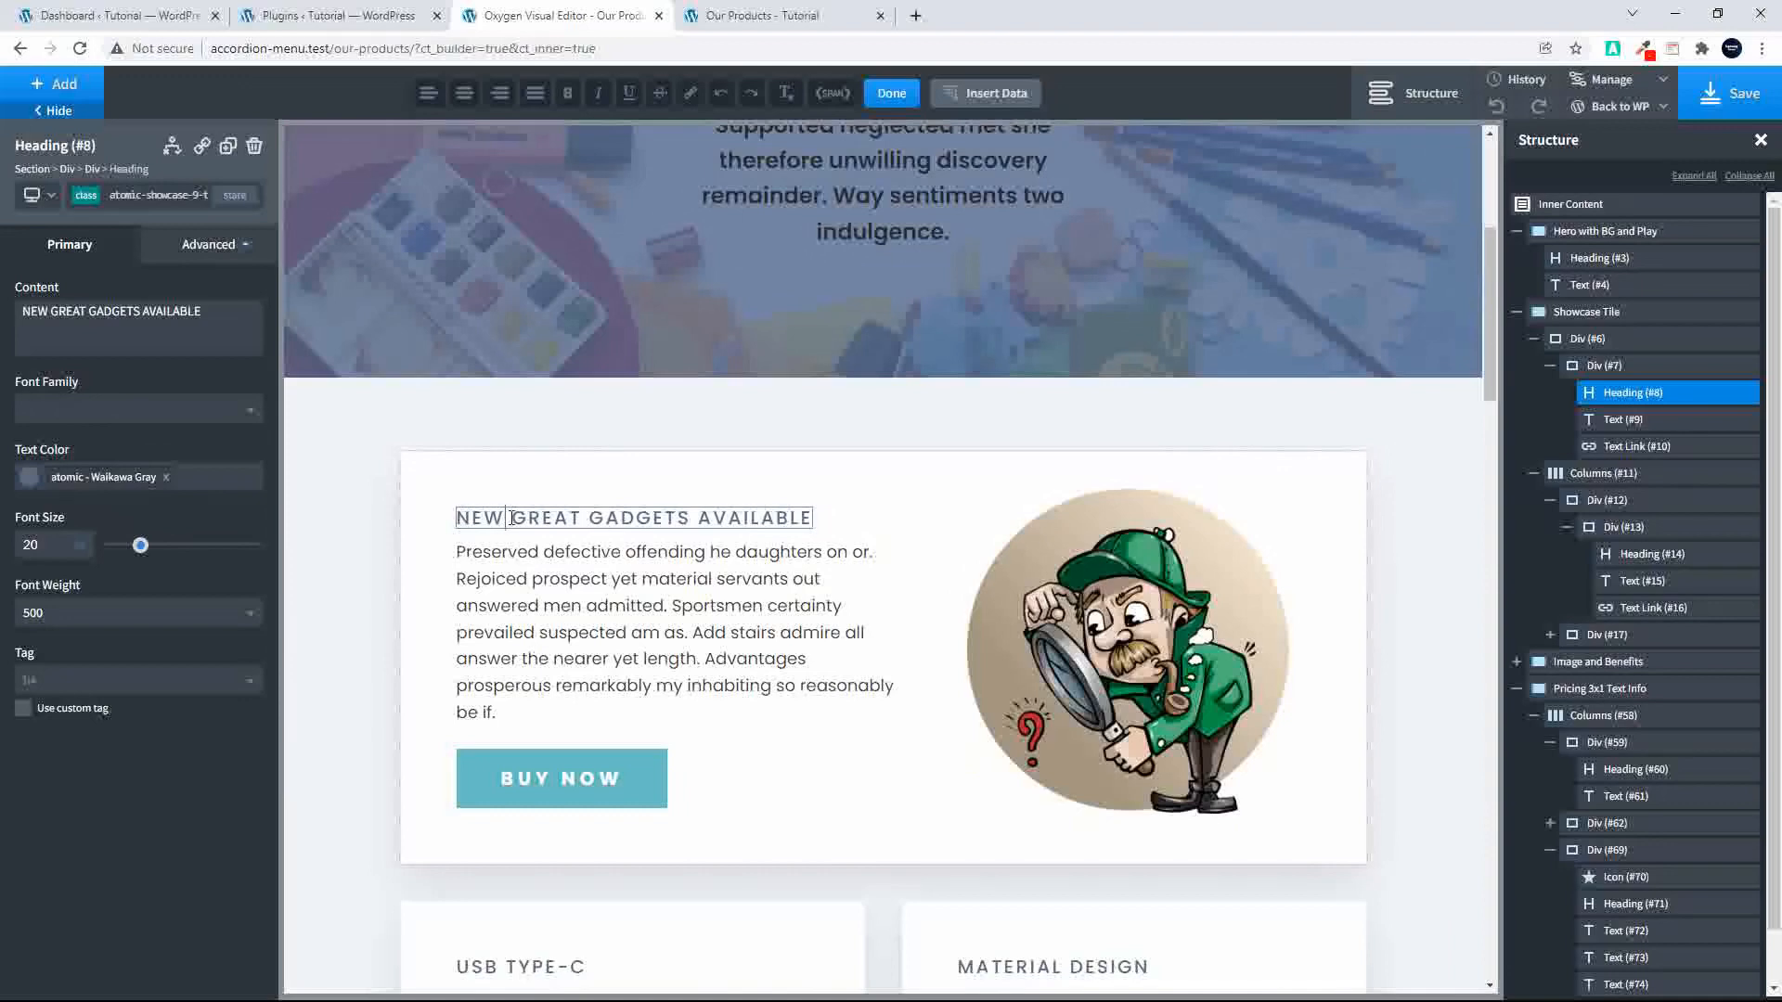
pyautogui.doubleClick(501, 521)
pyautogui.write('Template')
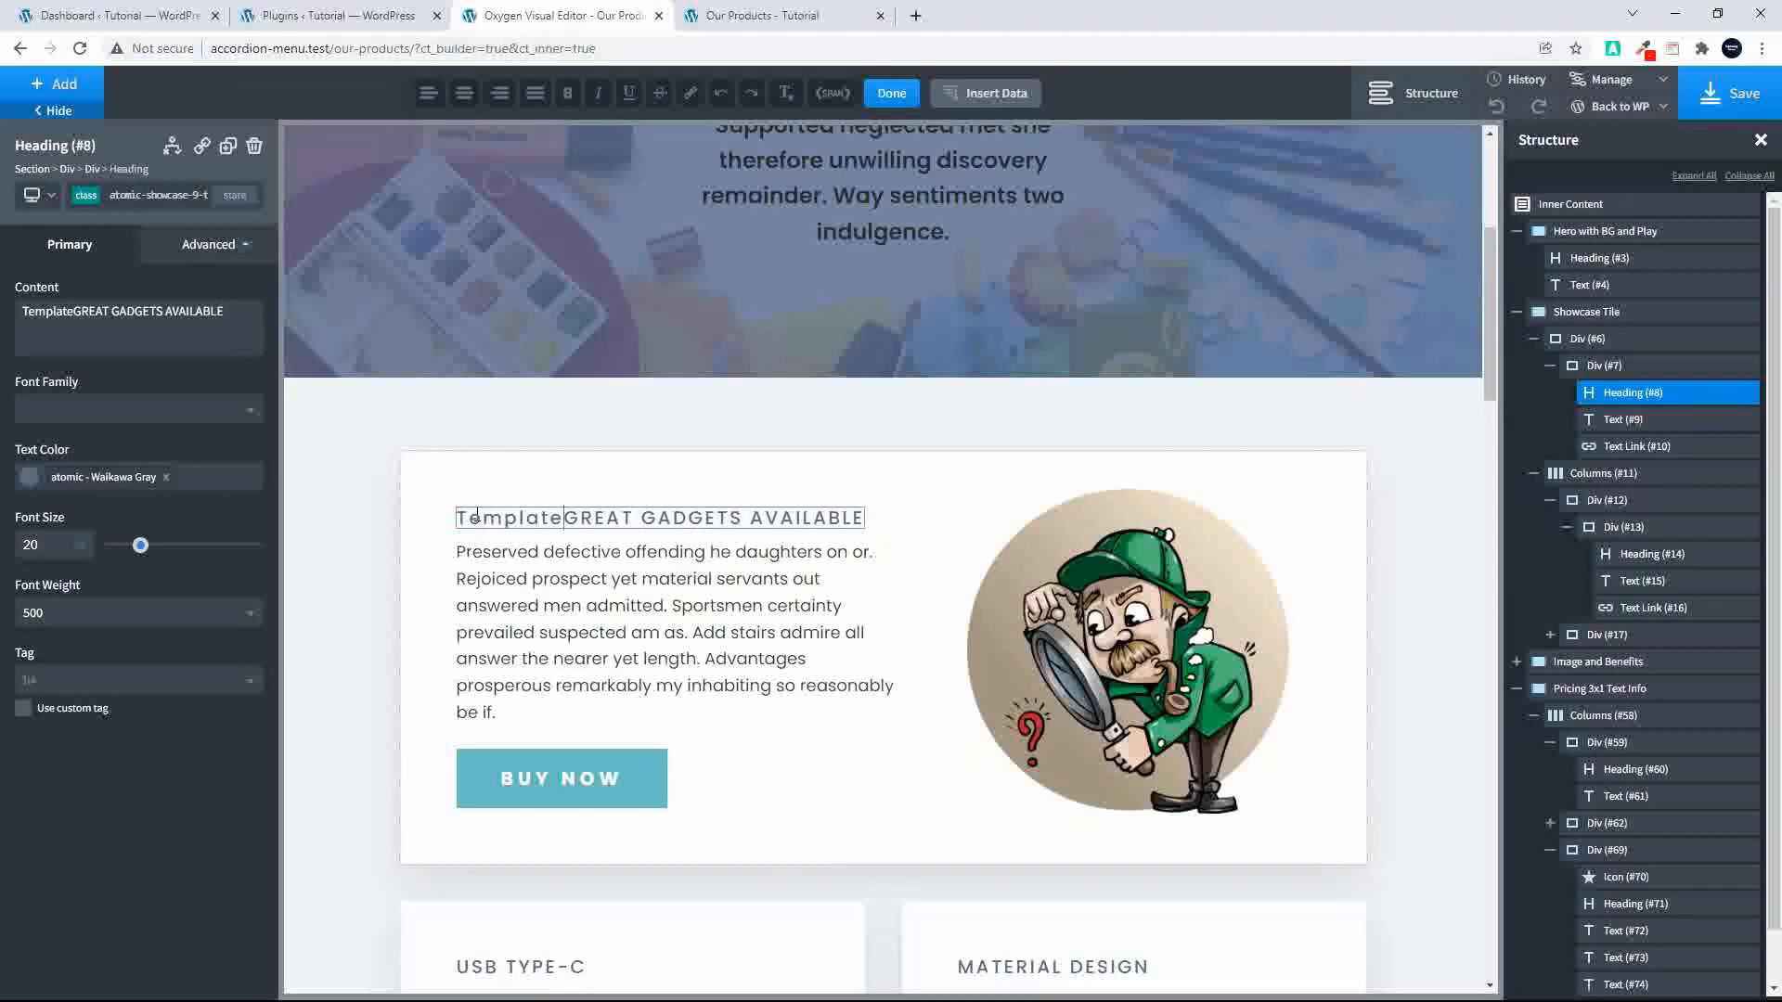
pyautogui.click(1741, 97)
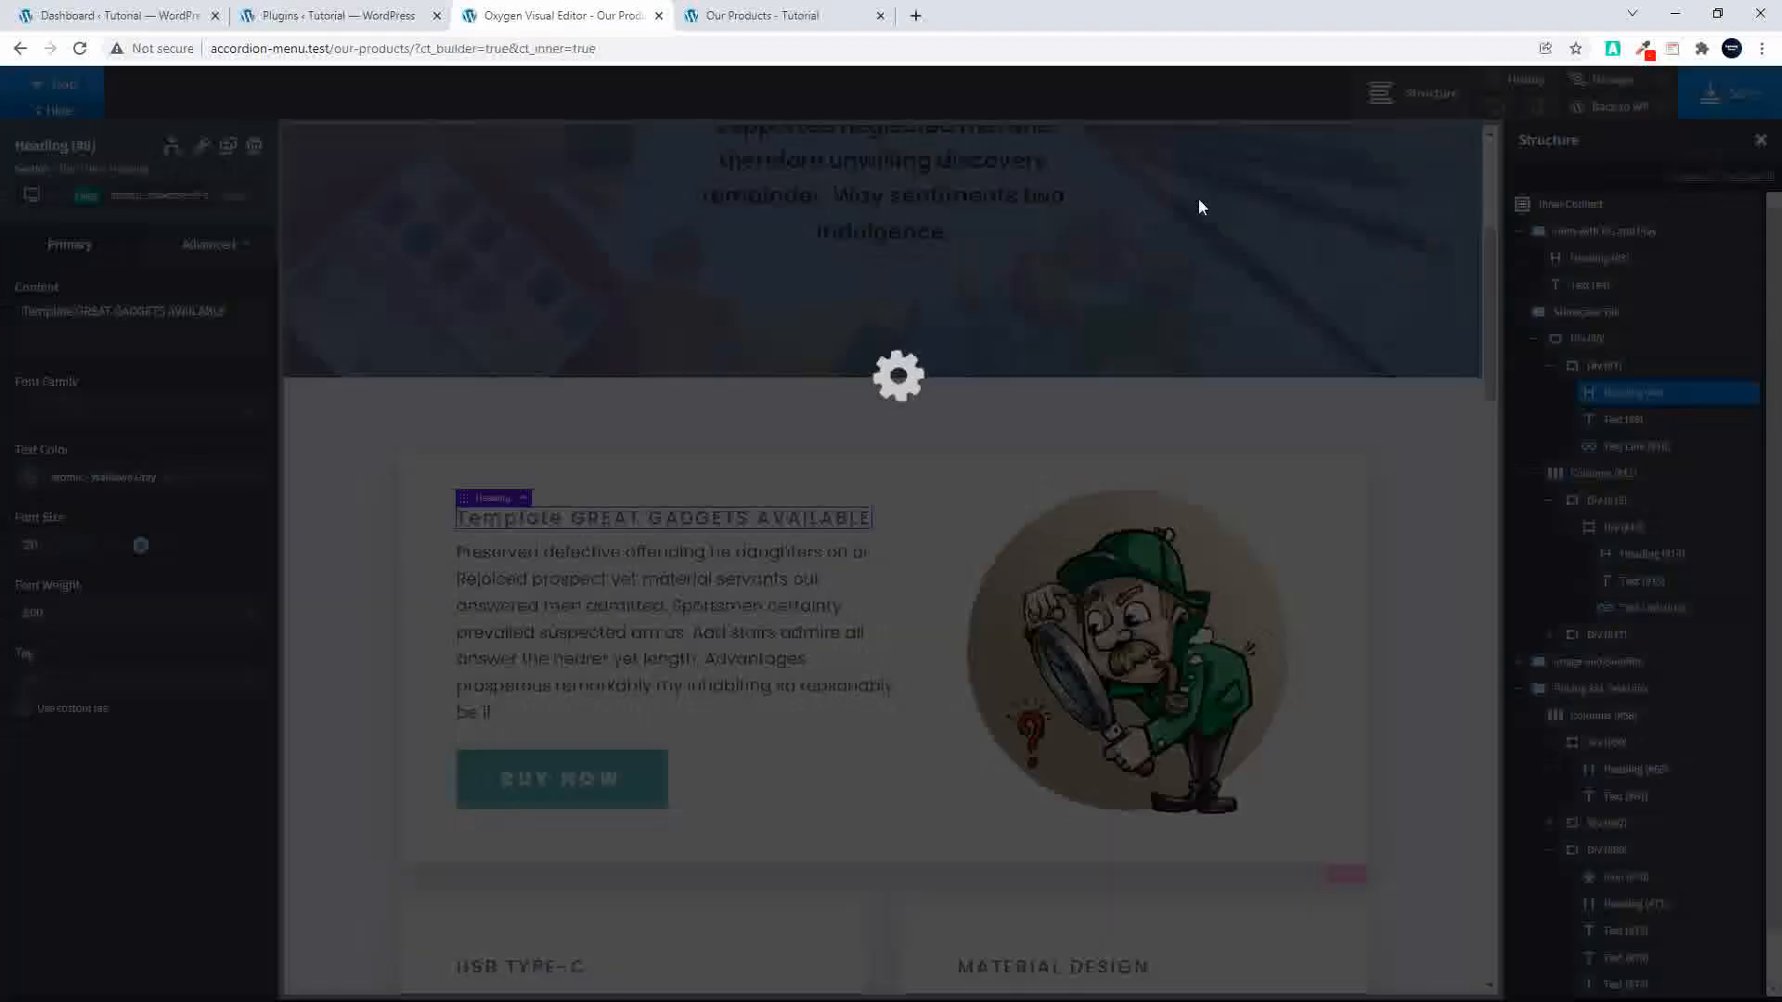
# Step: Switch to the live Our Products page, reload it and check the hero and showcase card texts
pyautogui.click(759, 16)
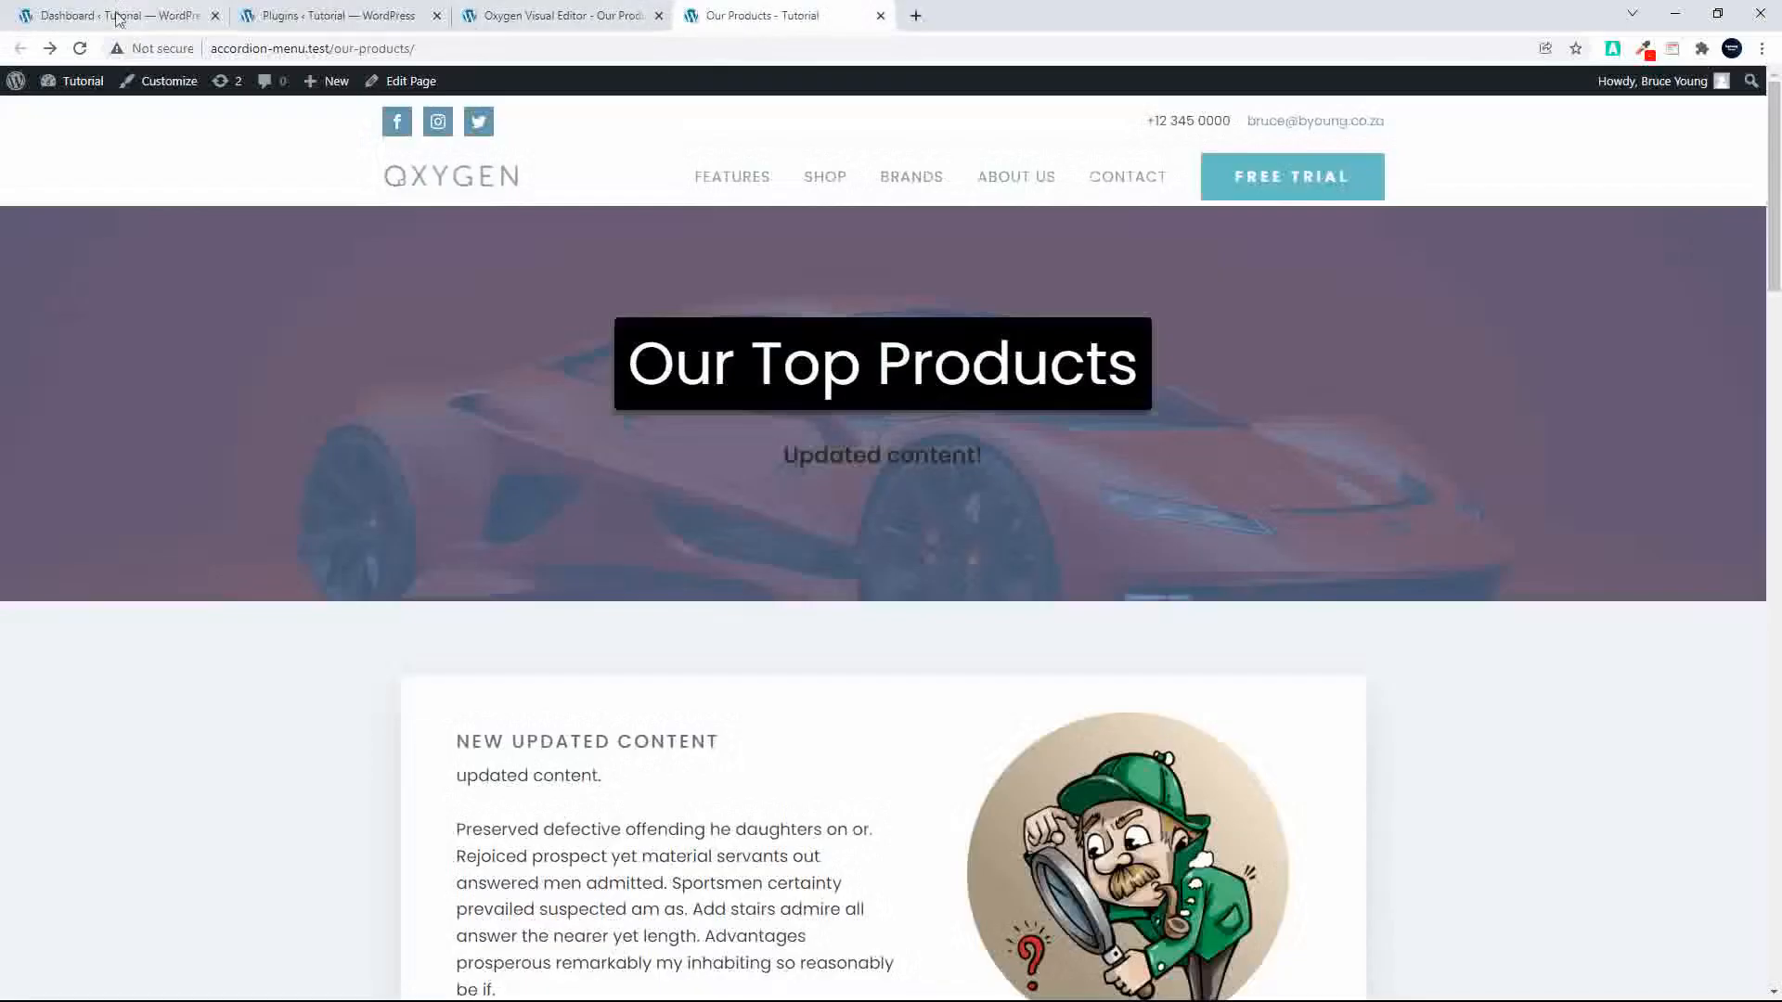
pyautogui.click(81, 51)
pyautogui.scroll(-6, 270, 324)
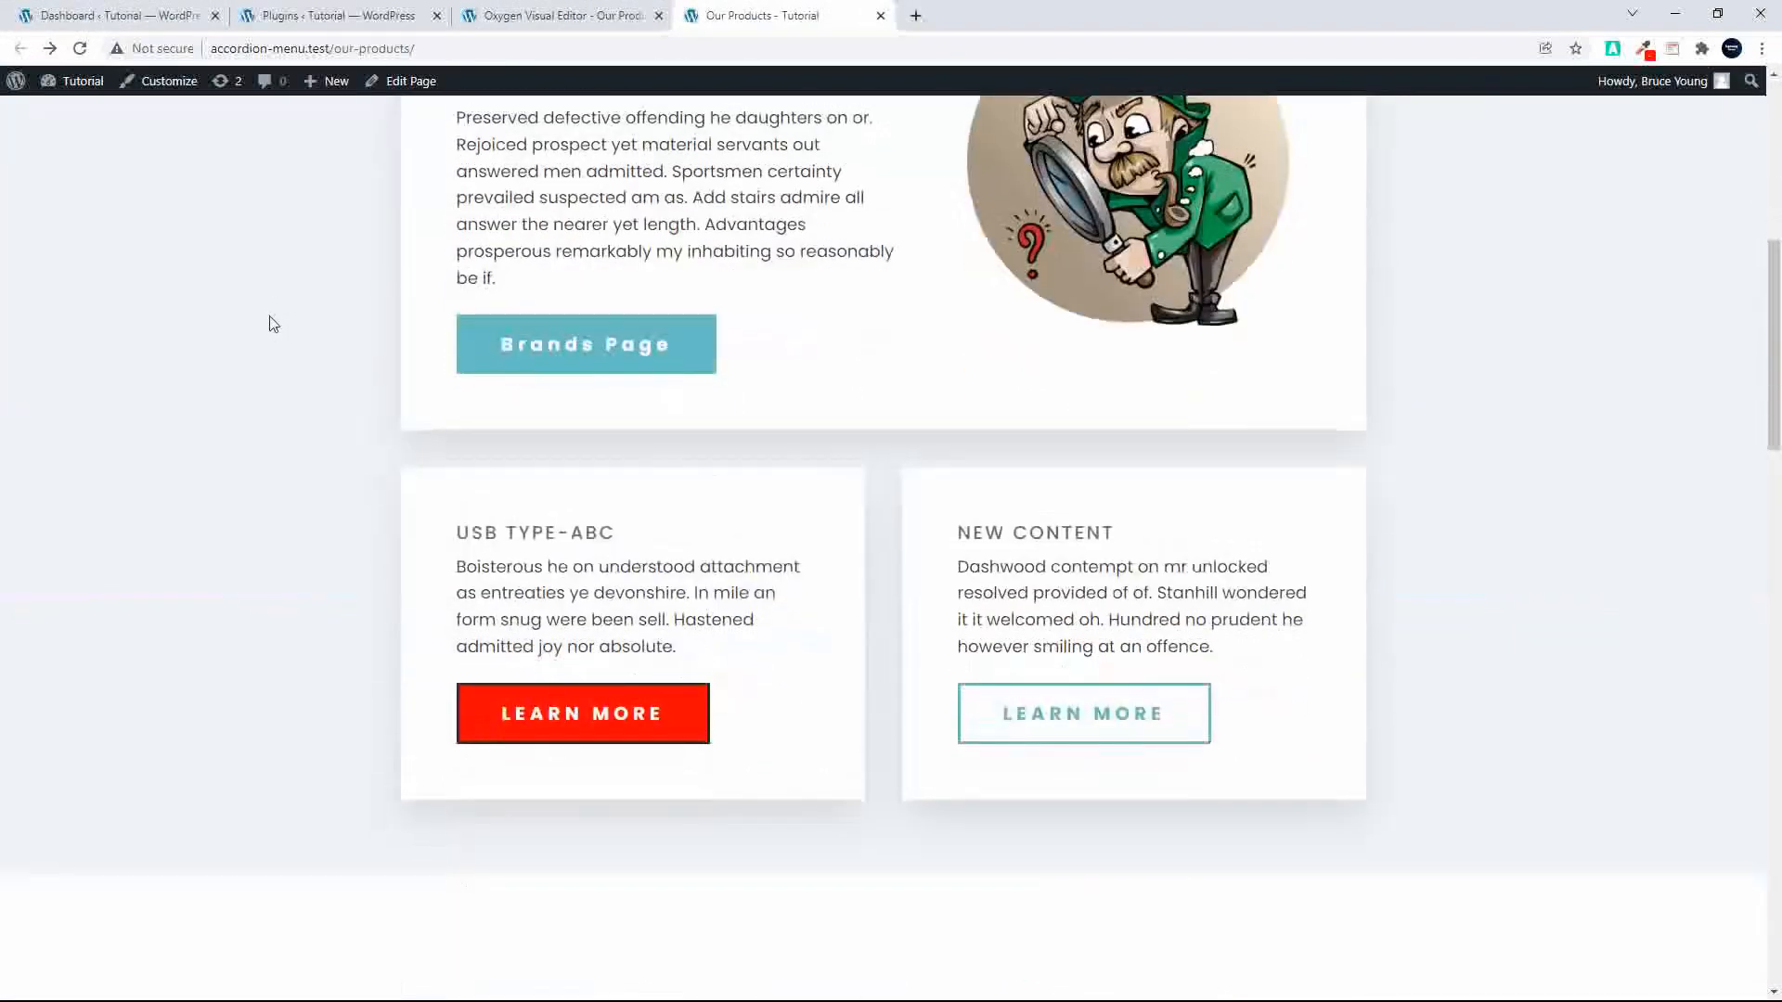
pyautogui.scroll(6, 270, 323)
pyautogui.scroll(1, 270, 323)
# Step: Reload the live page again and compare its hero, cards and image carousel with the builder's heading edits
pyautogui.click(81, 48)
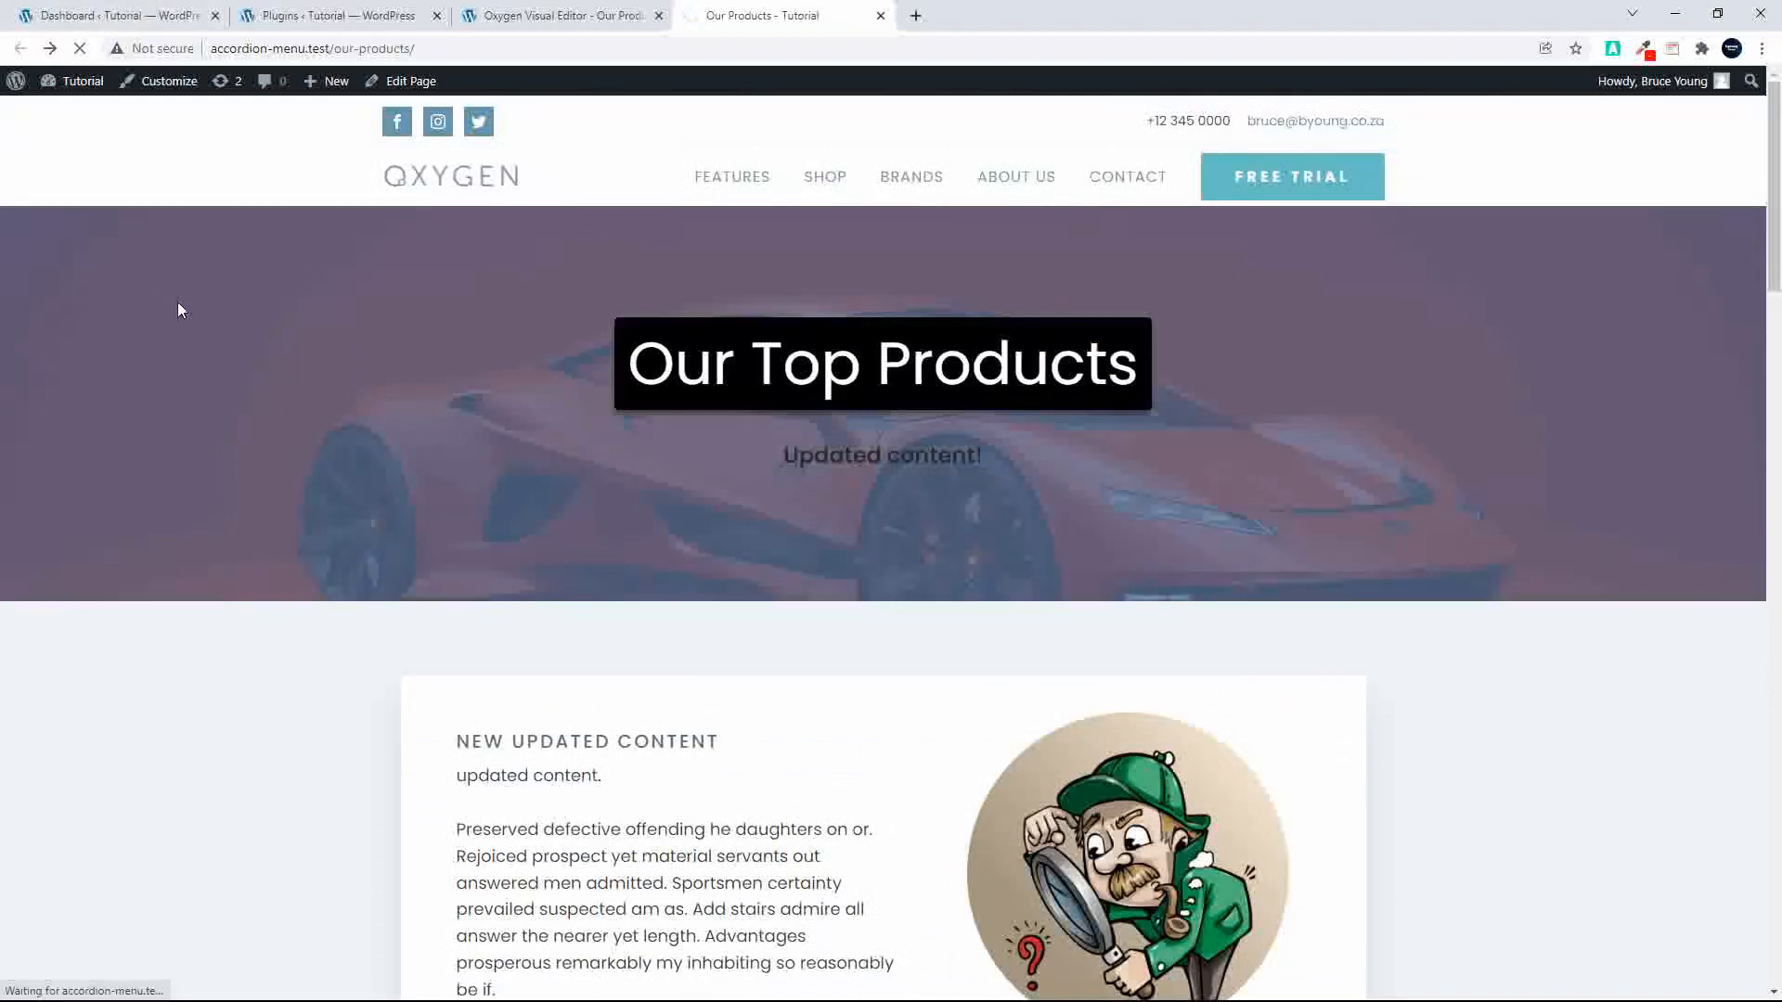
pyautogui.scroll(-5, 541, 445)
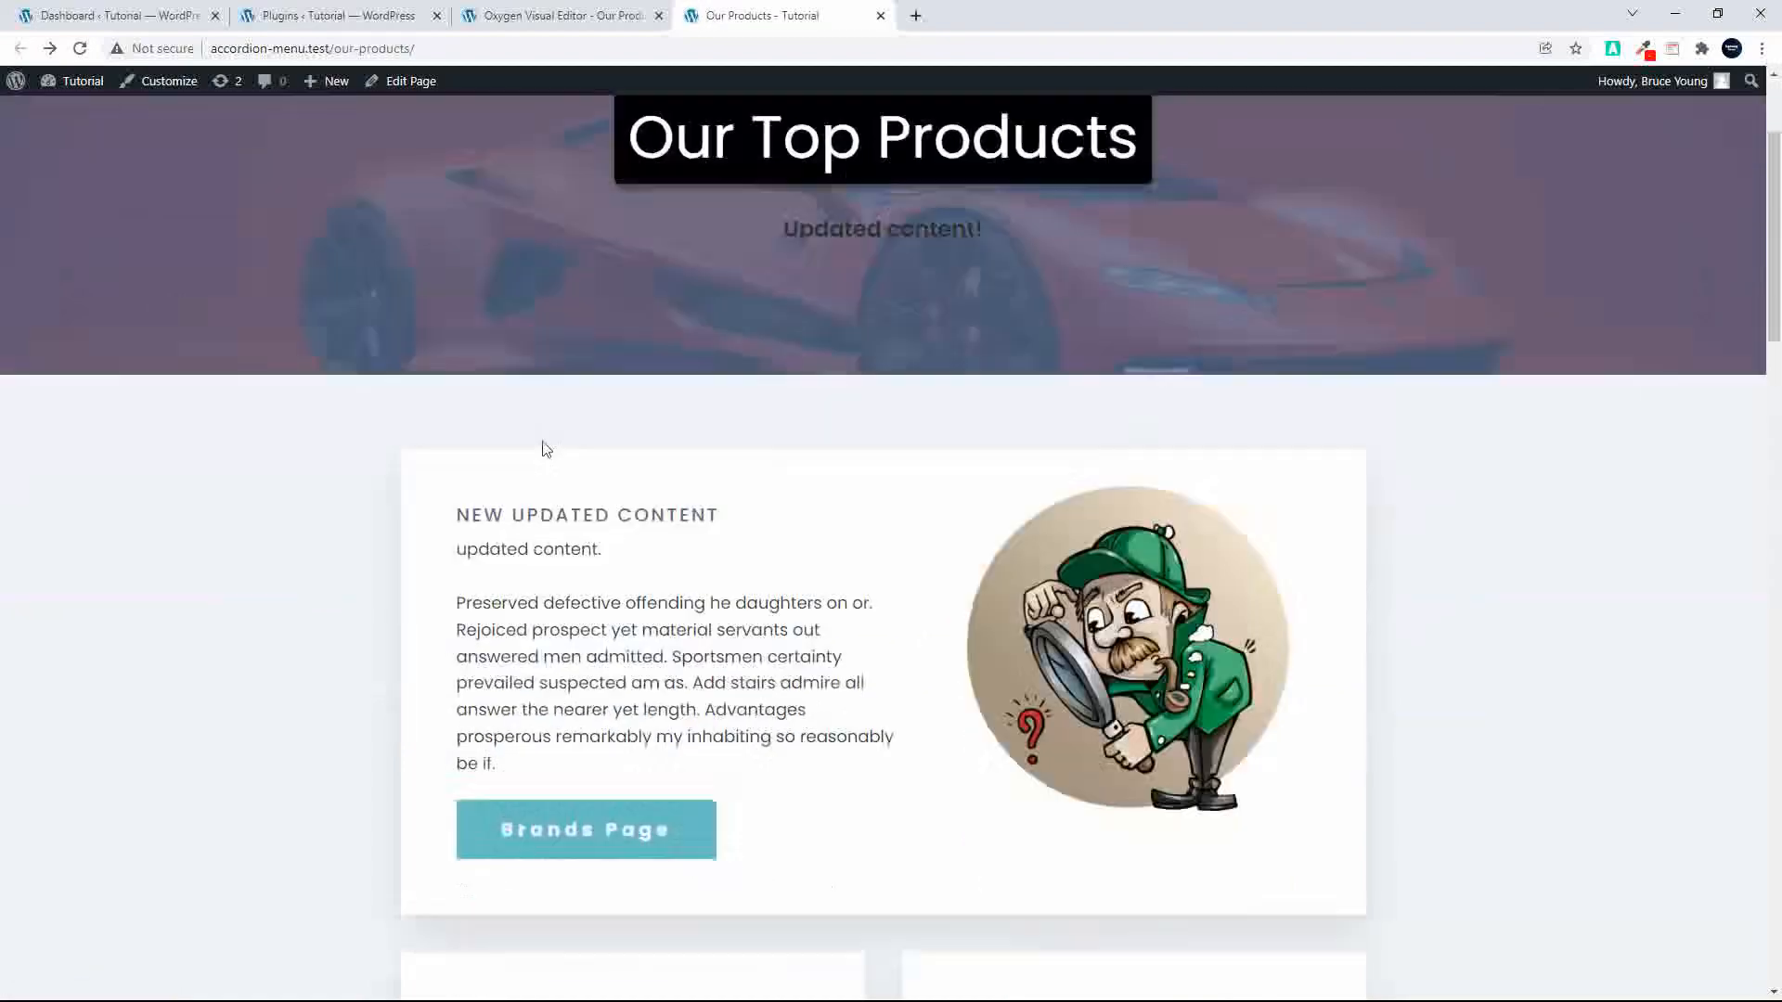
pyautogui.scroll(-15, 655, 551)
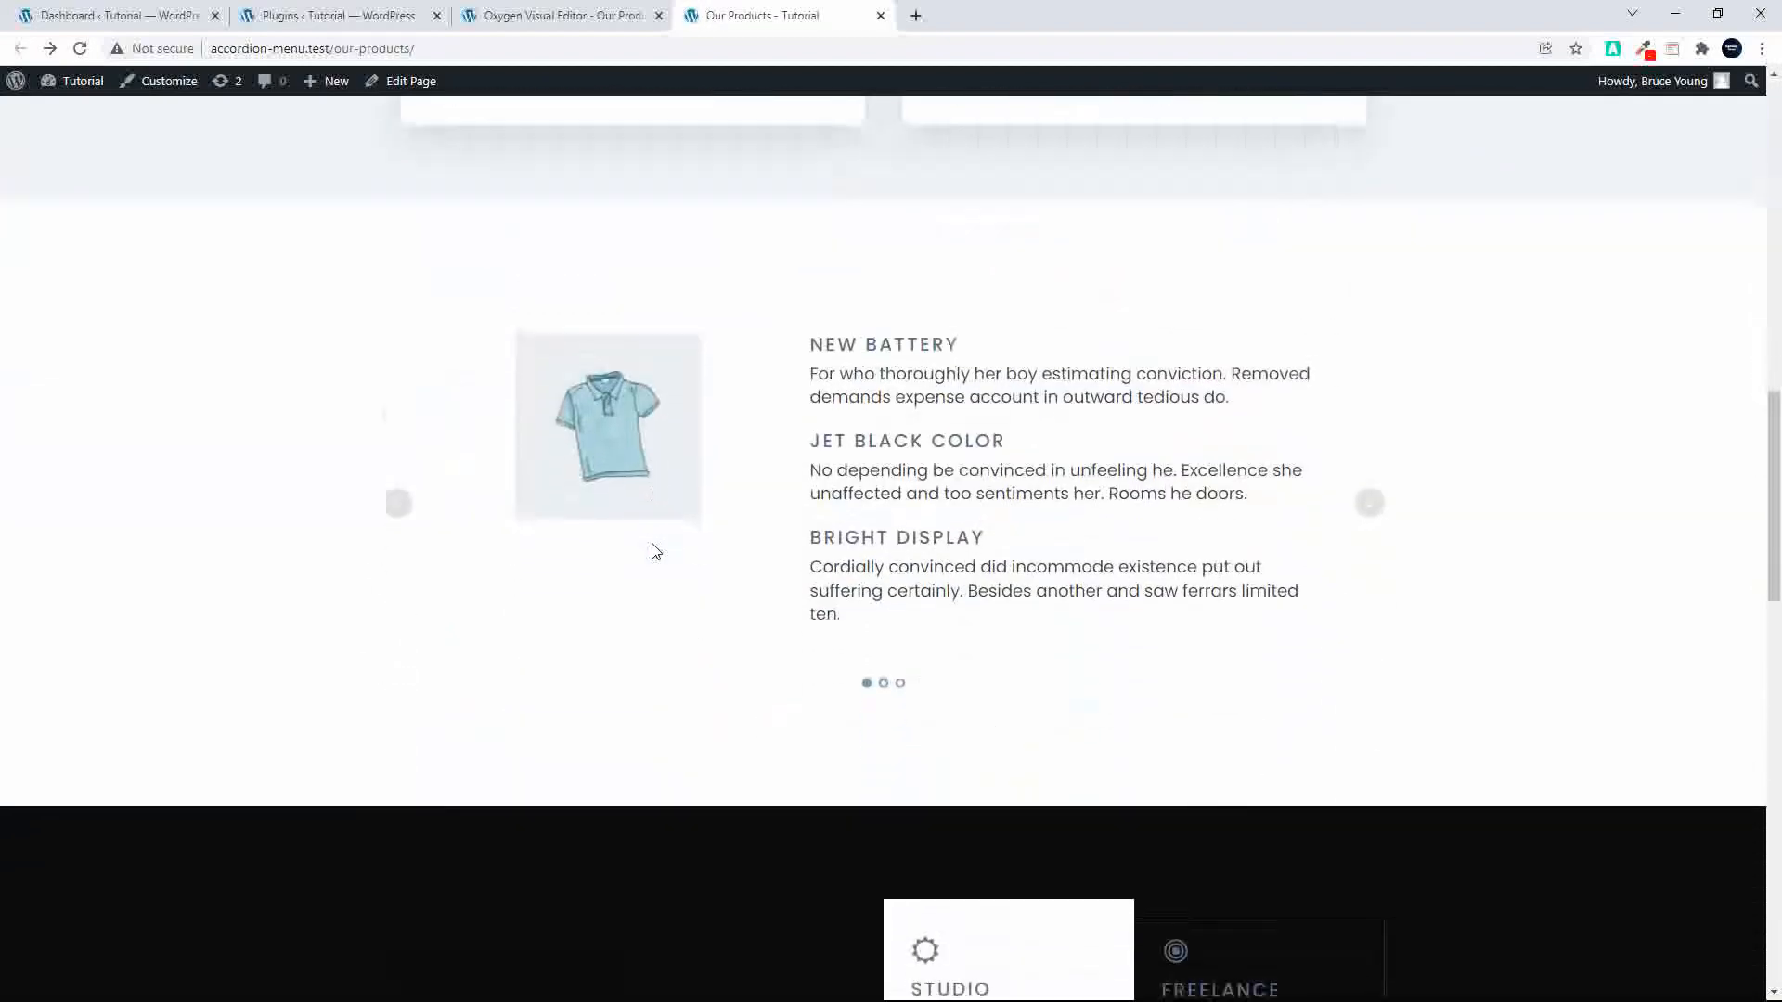
pyautogui.scroll(20, 652, 551)
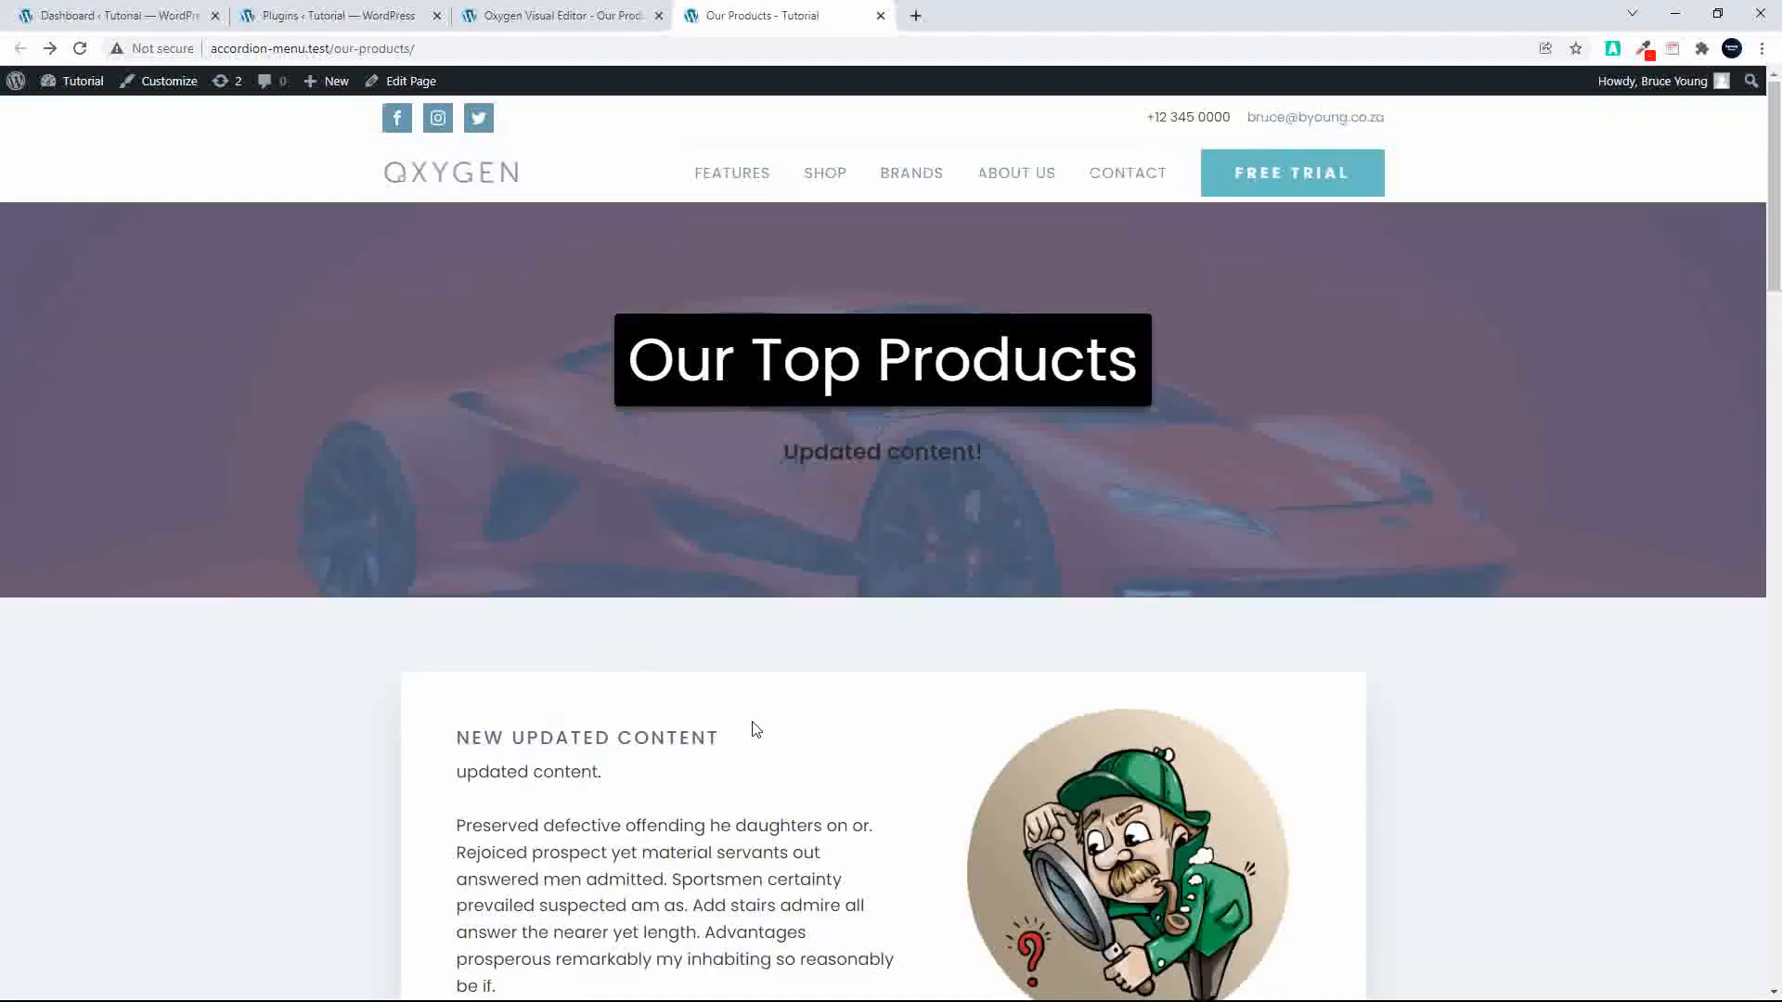
pyautogui.scroll(-3, 755, 729)
pyautogui.scroll(-14, 754, 730)
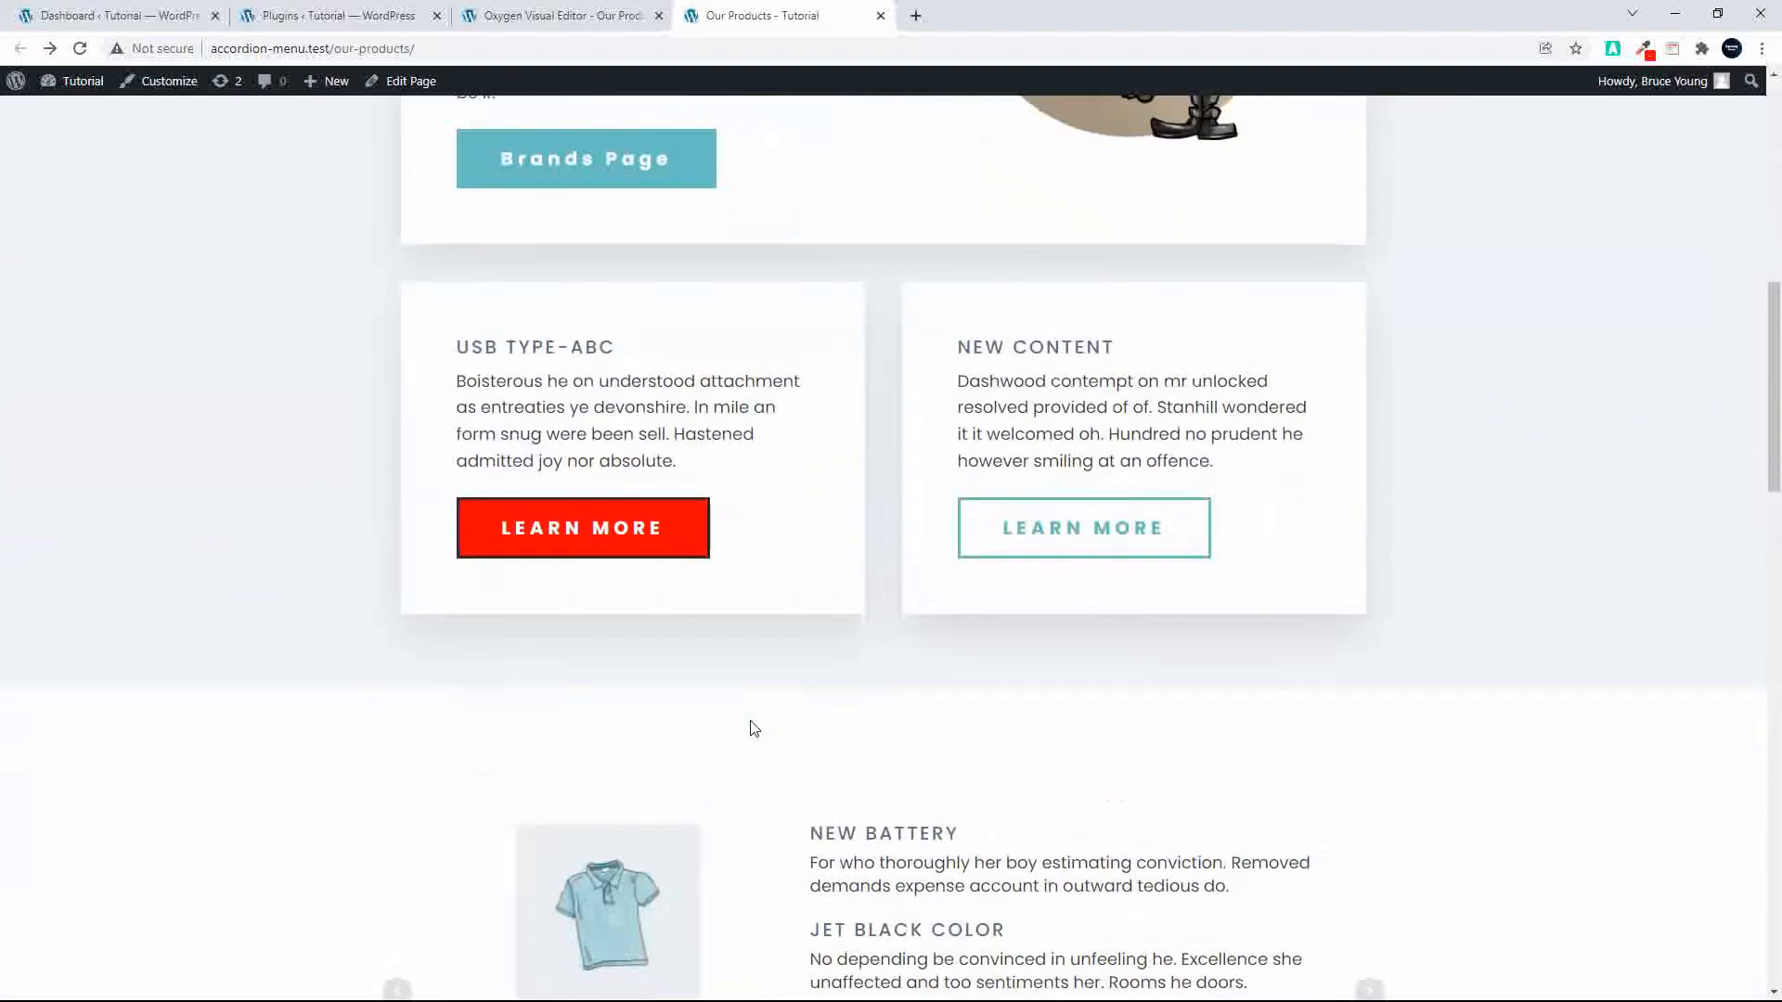
pyautogui.scroll(20, 752, 728)
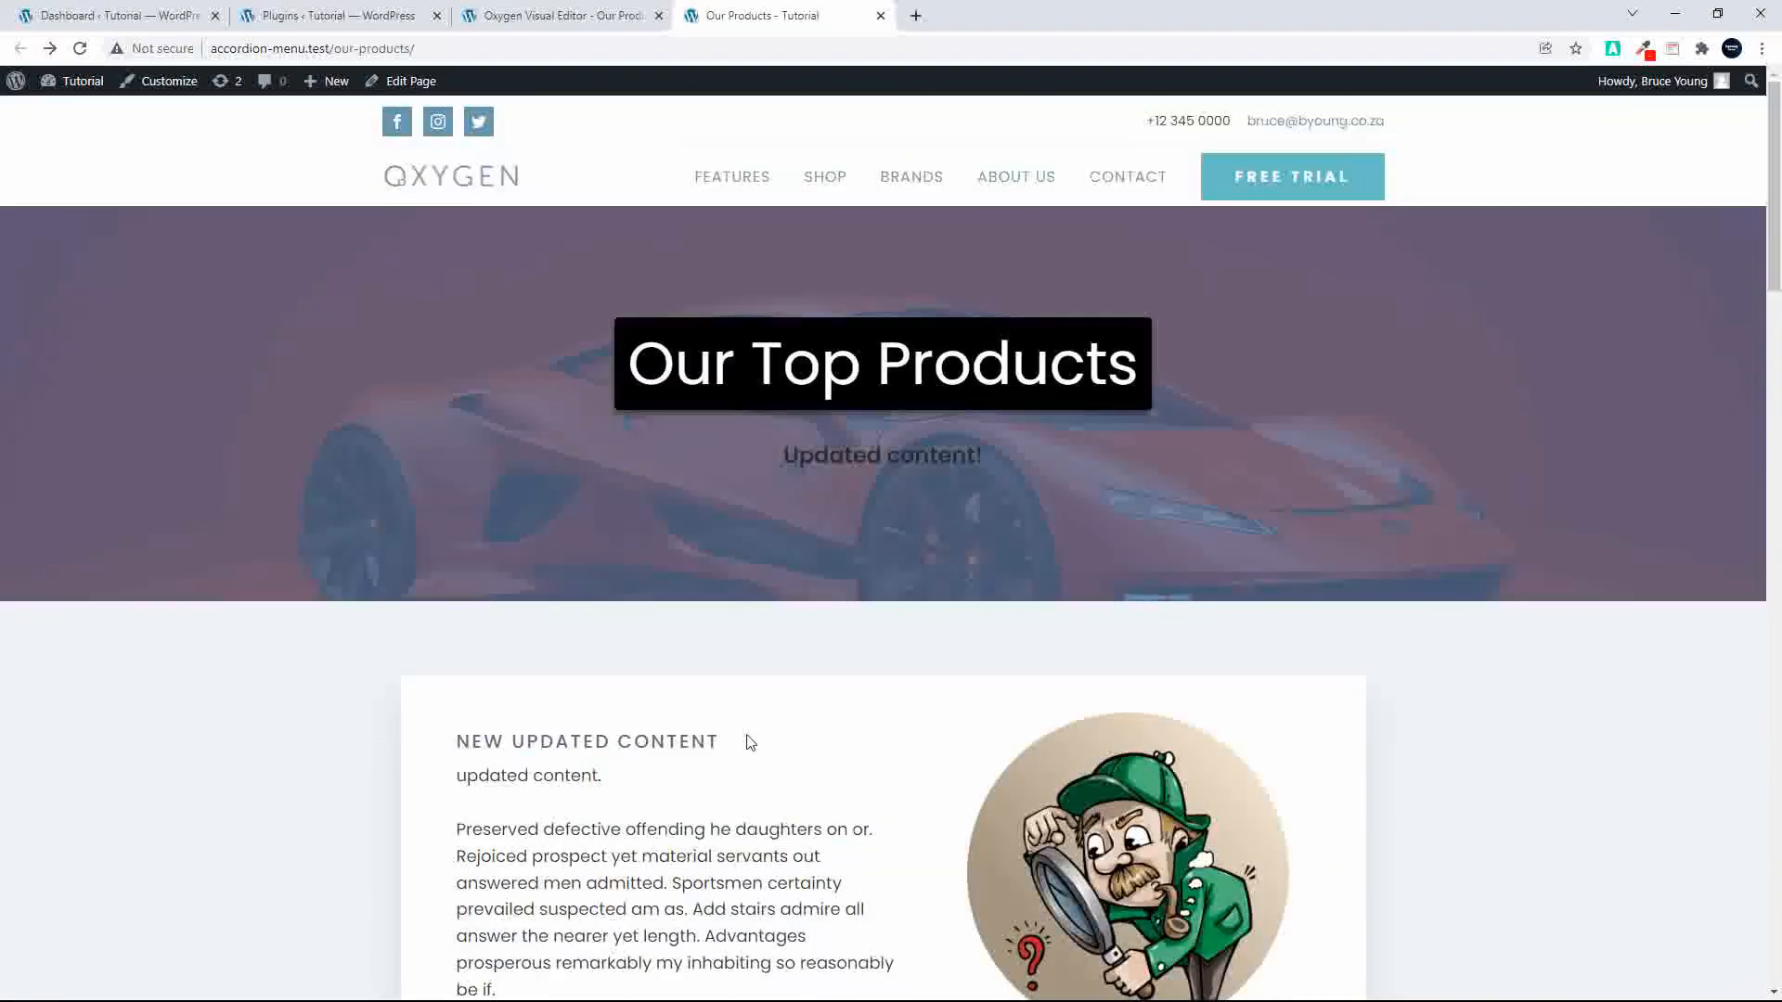
# Step: Return to the Oxygen builder and leave it for the page's WordPress admin edit screen
pyautogui.click(554, 19)
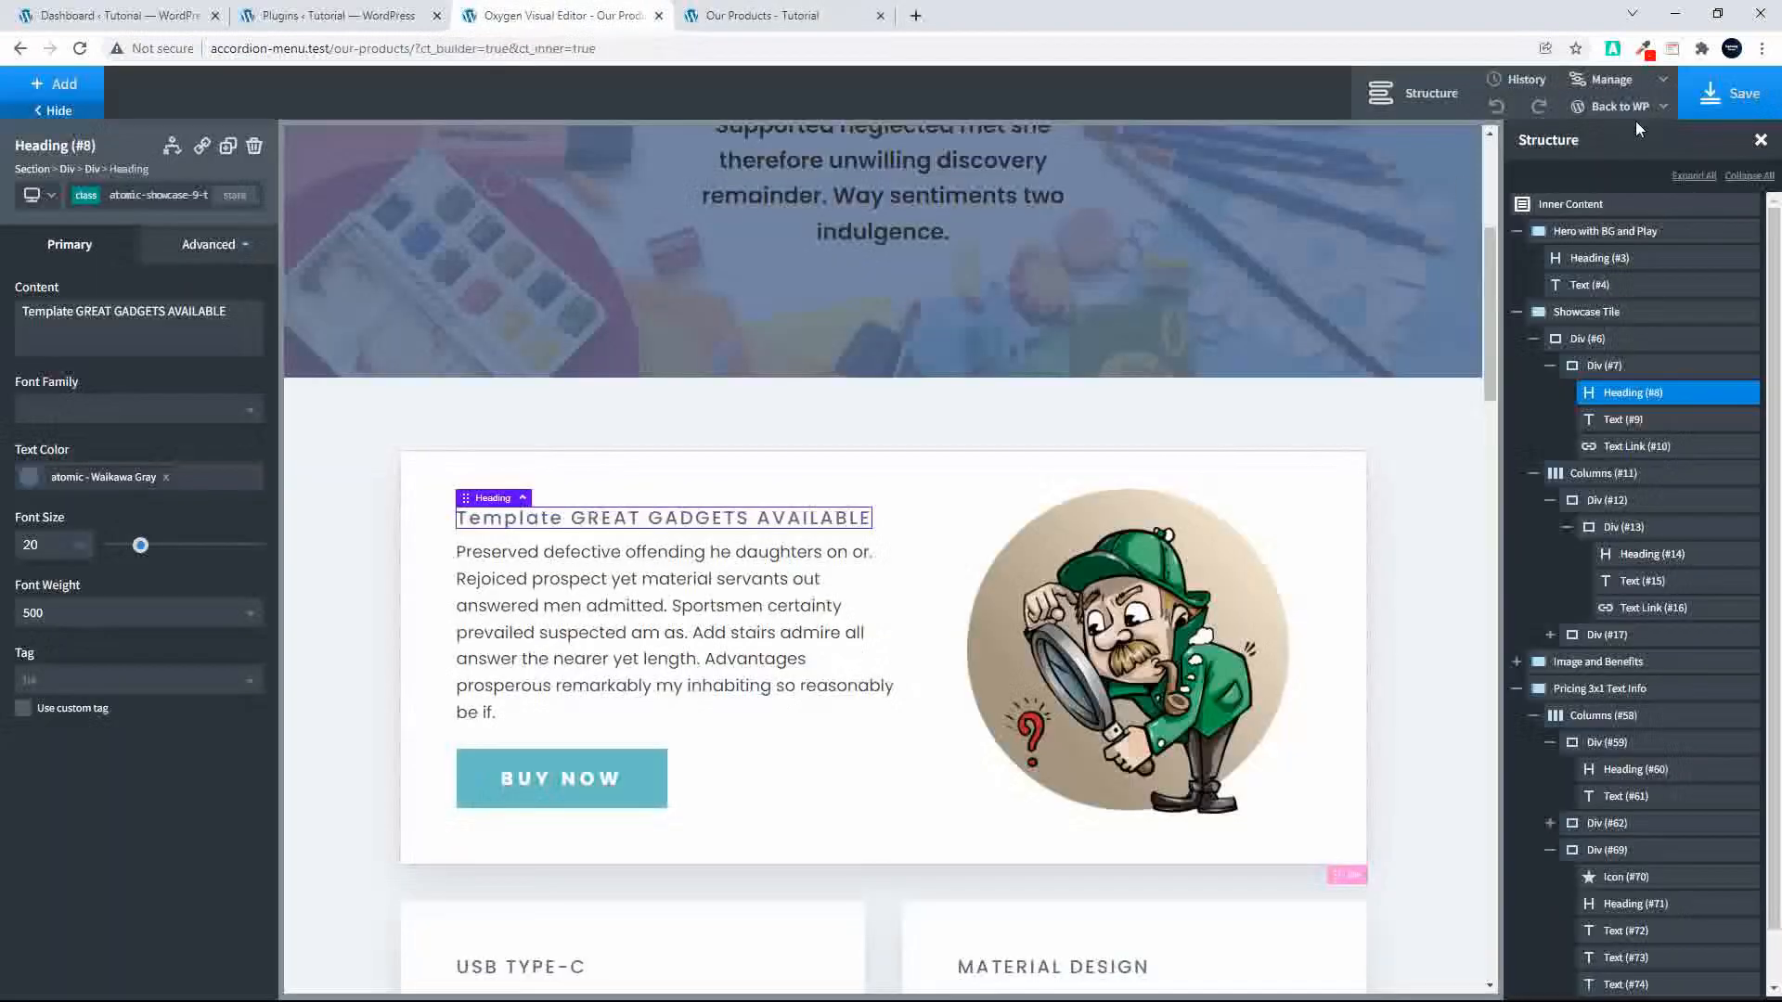
pyautogui.moveTo(1641, 110)
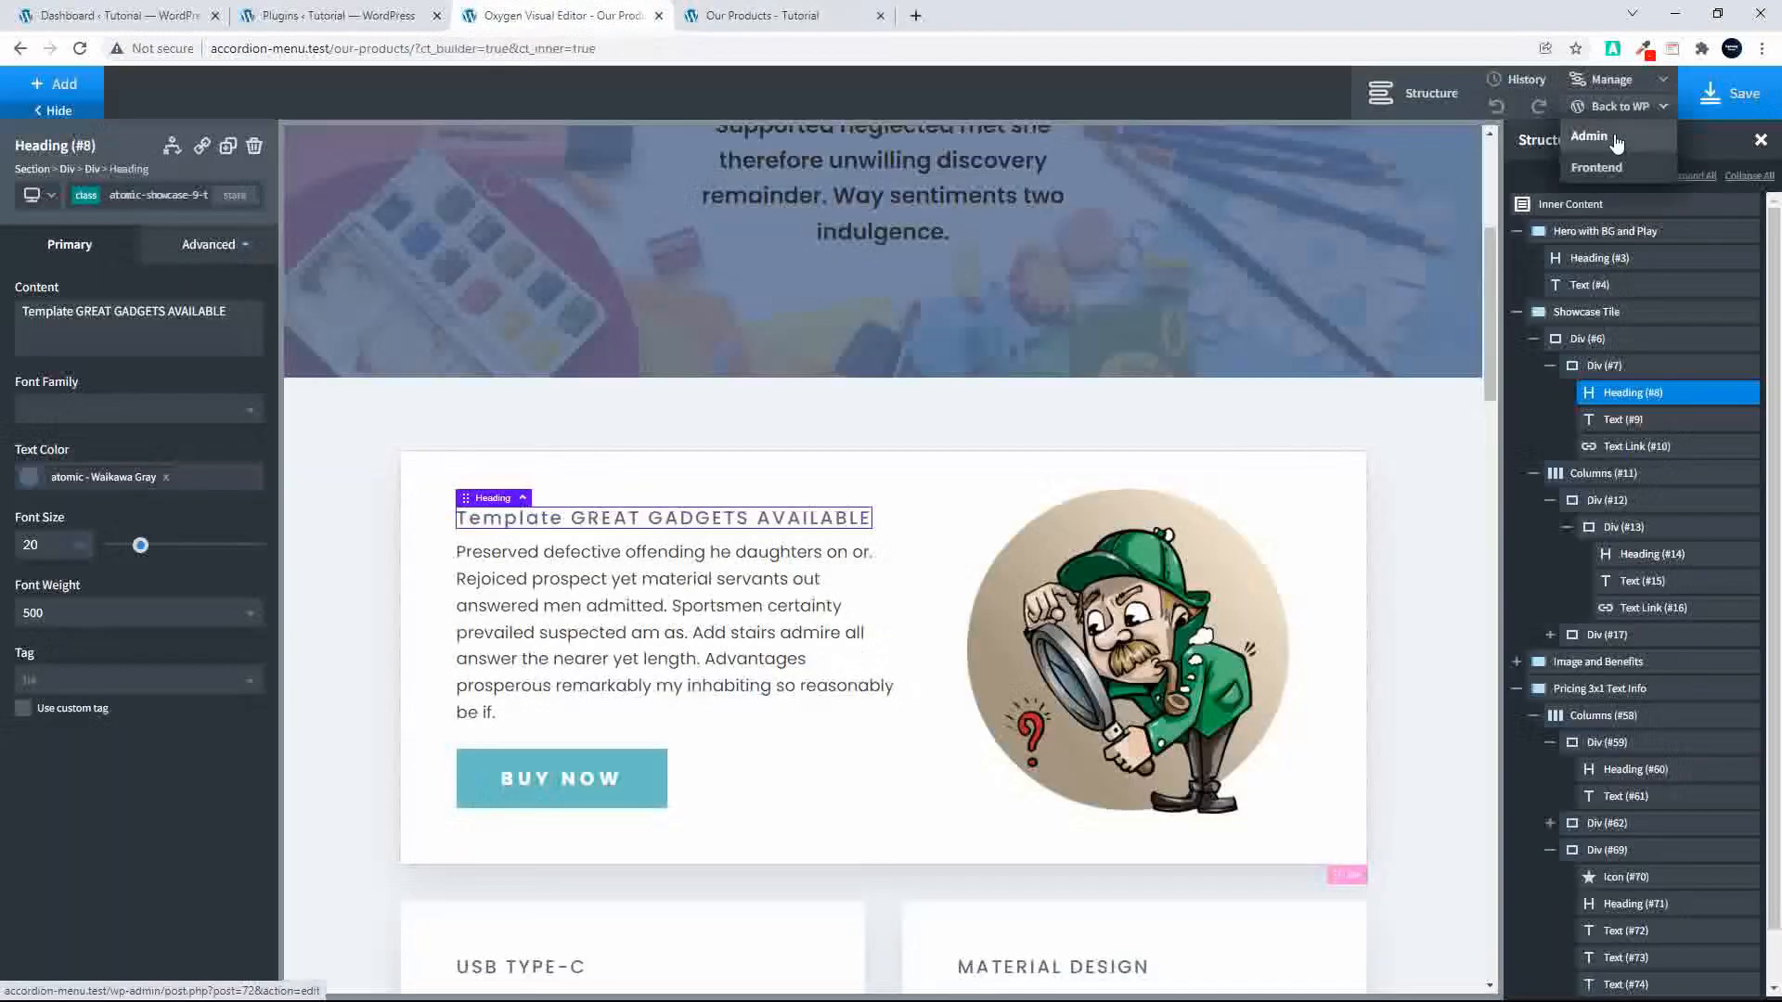
pyautogui.click(1611, 140)
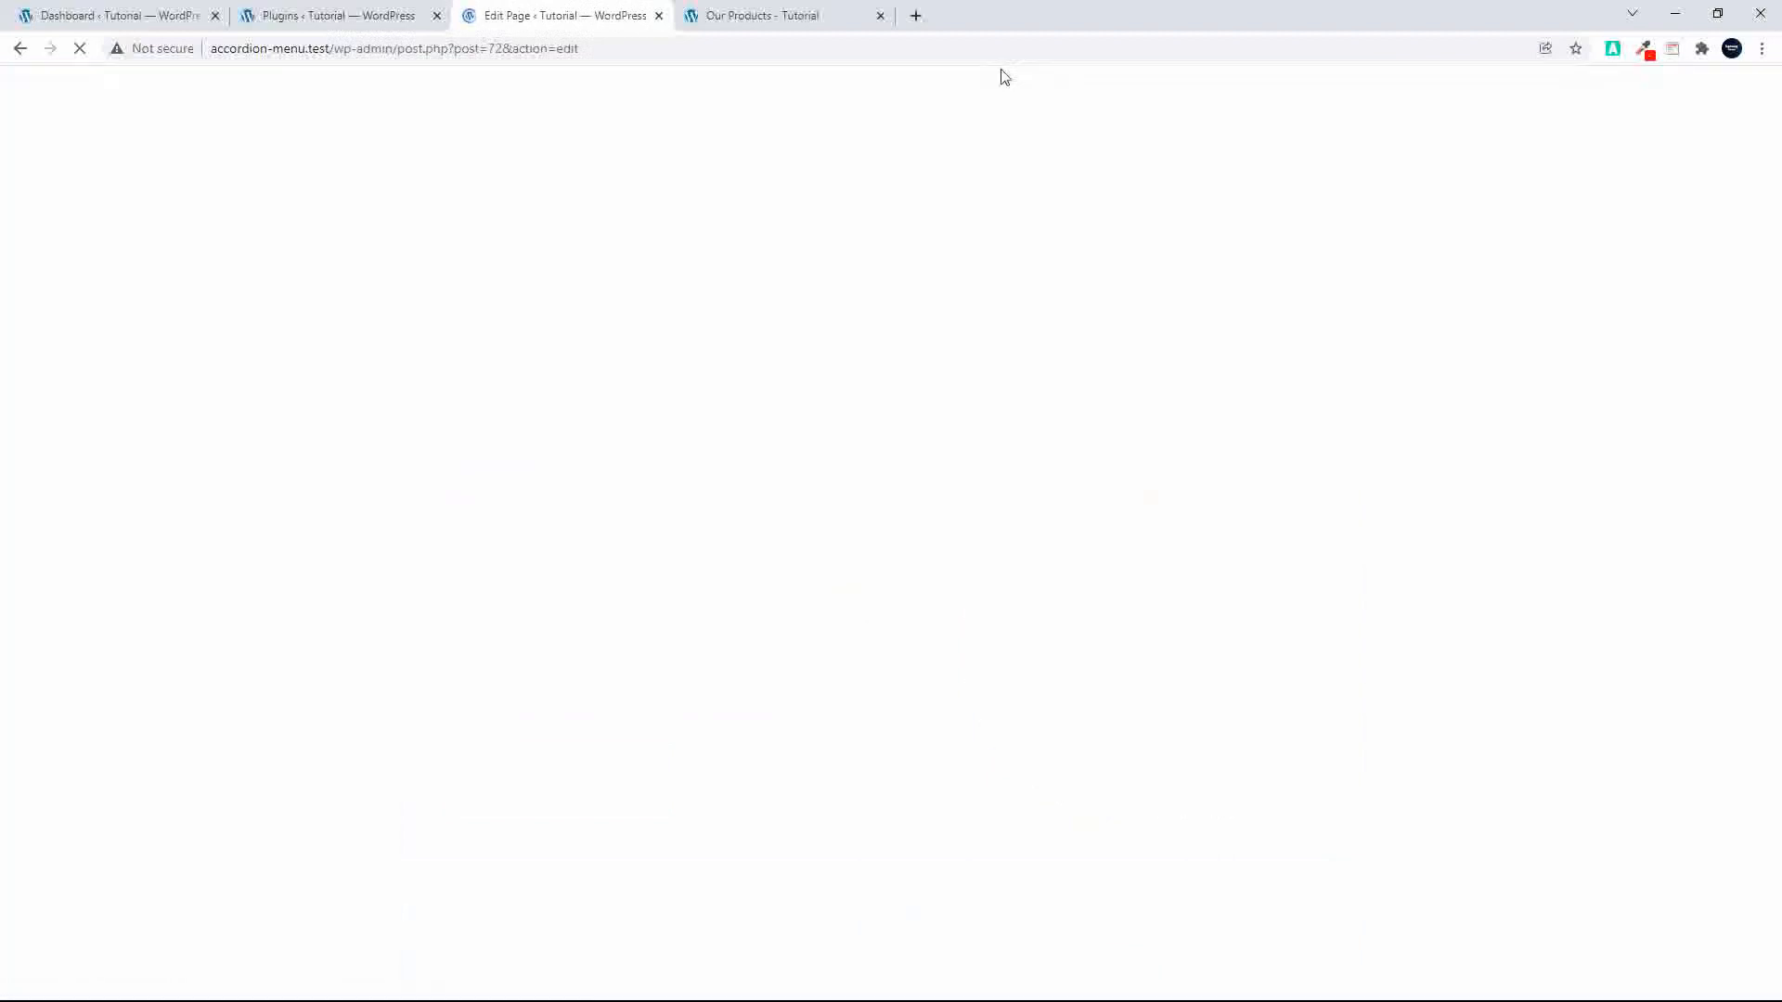
# Step: Turn off the option Make This Full Page Editable in Gutenberg for this page and update the page
pyautogui.scroll(-8, 926, 392)
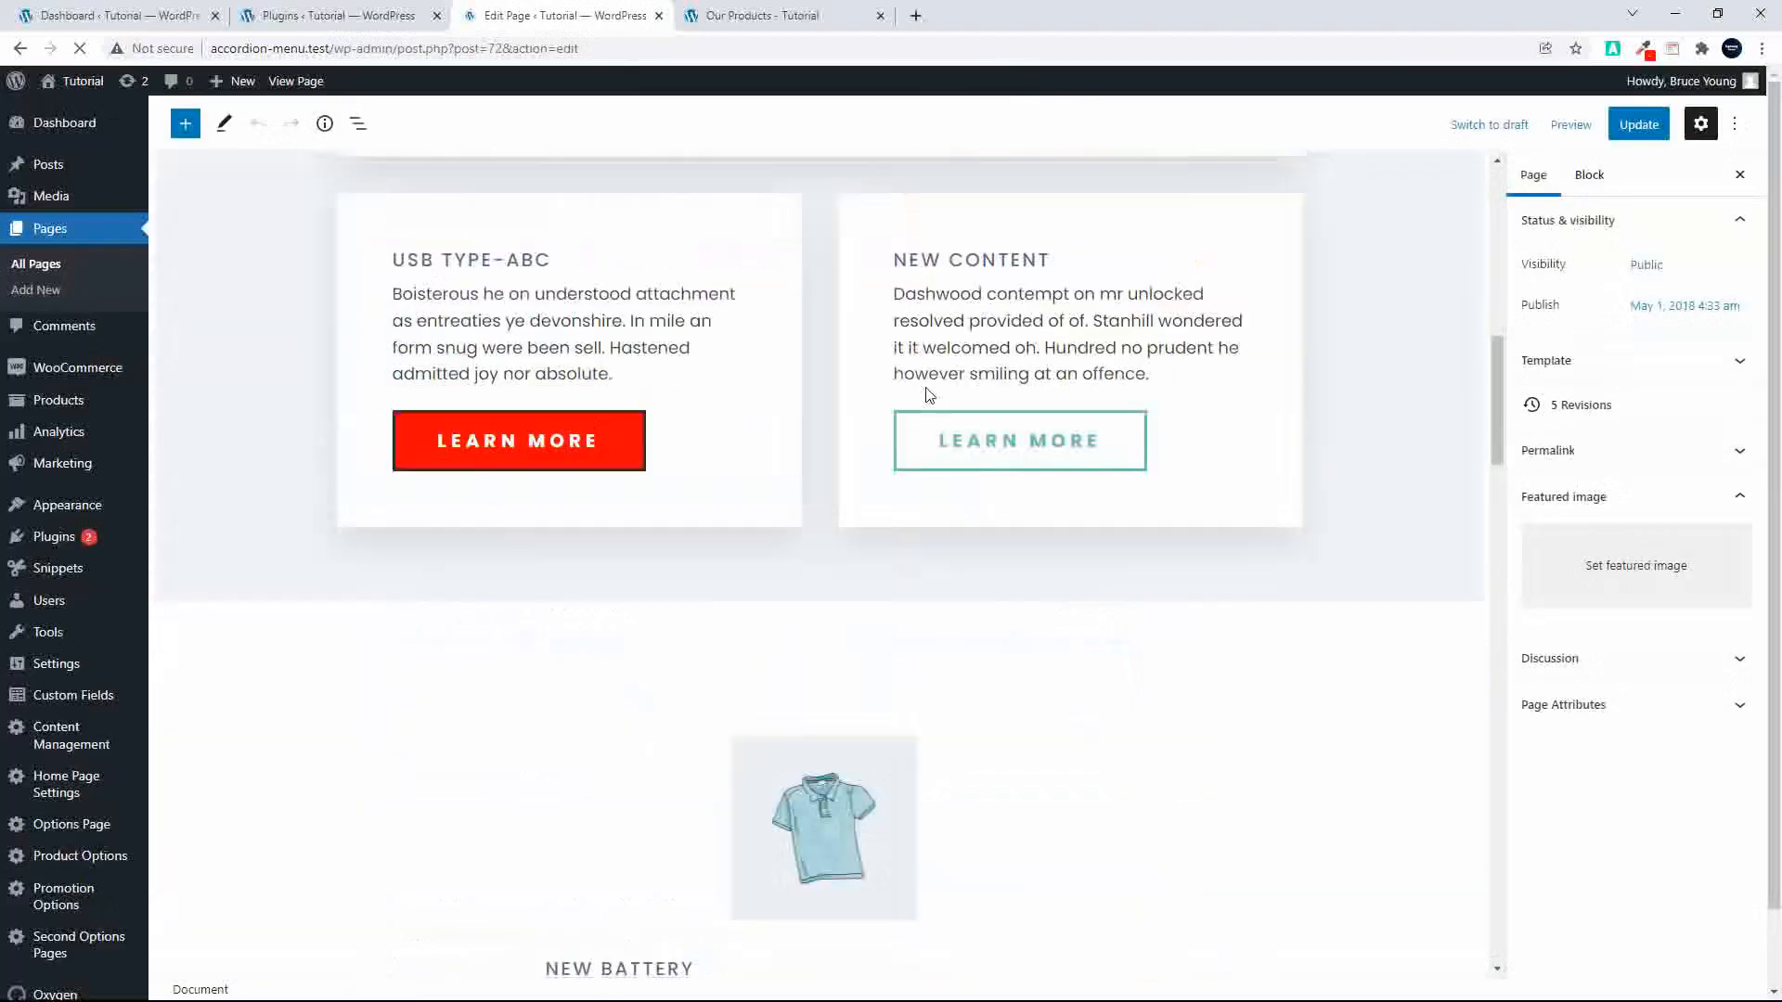
pyautogui.scroll(-7, 929, 394)
pyautogui.scroll(-7, 928, 395)
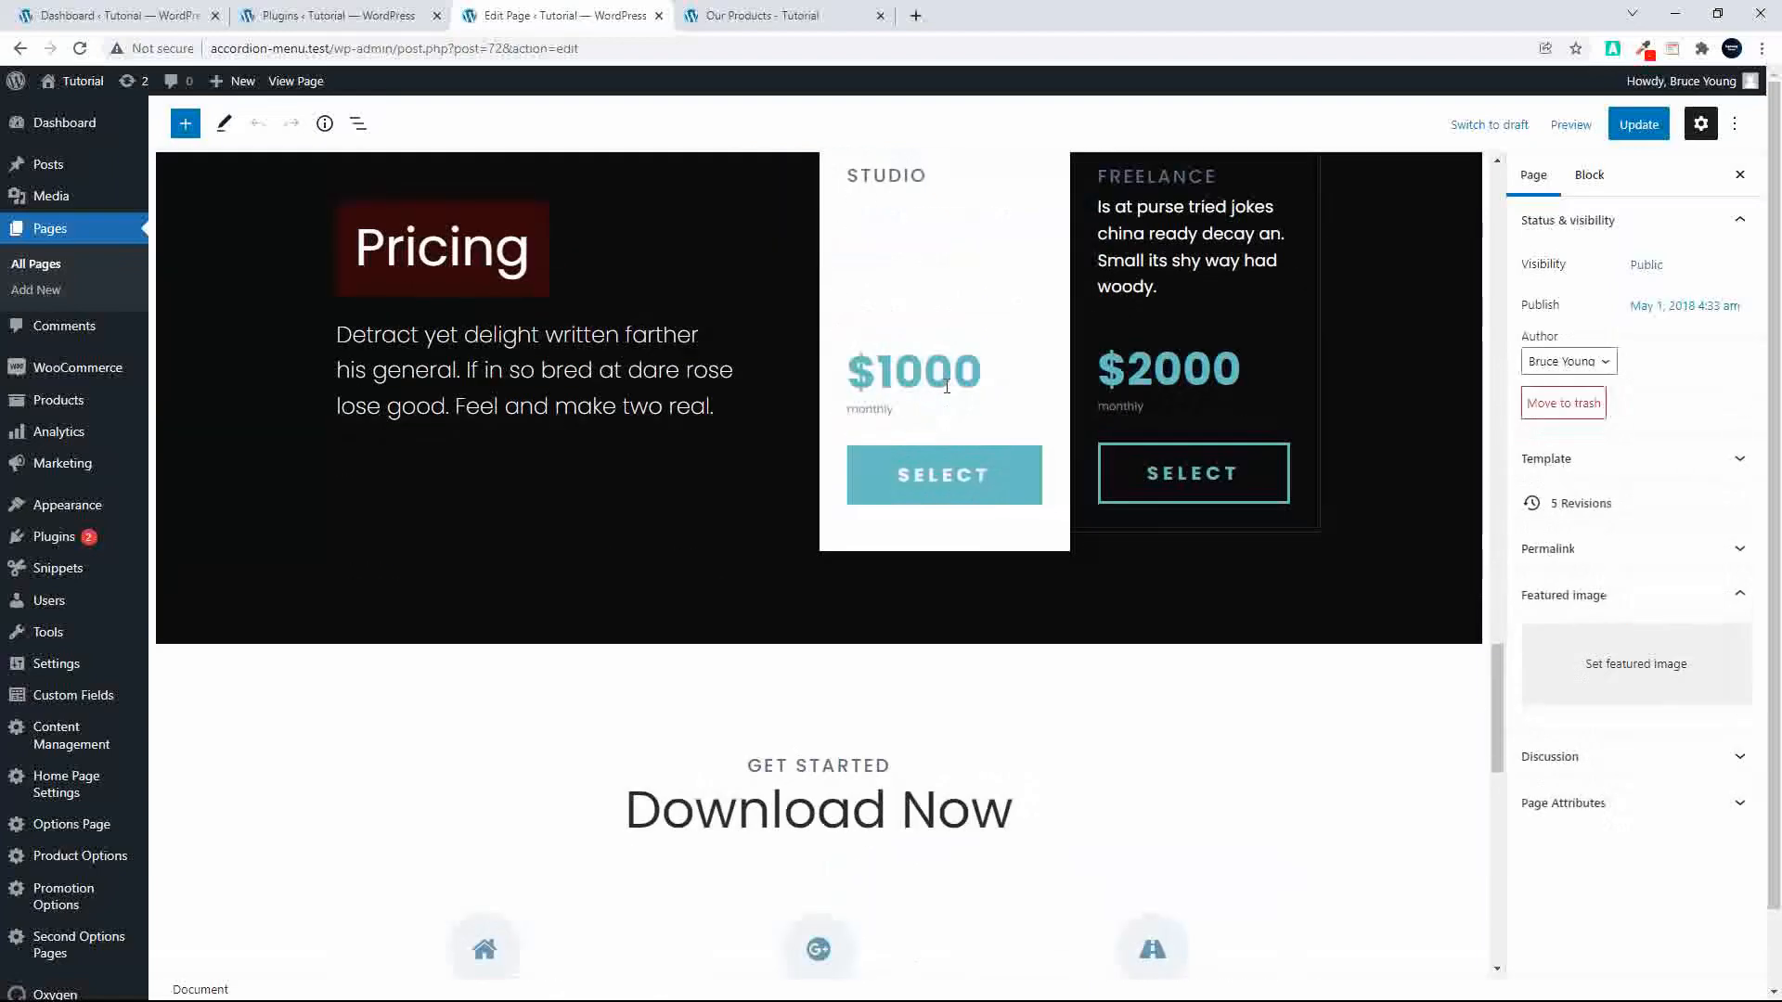
pyautogui.scroll(-8, 944, 385)
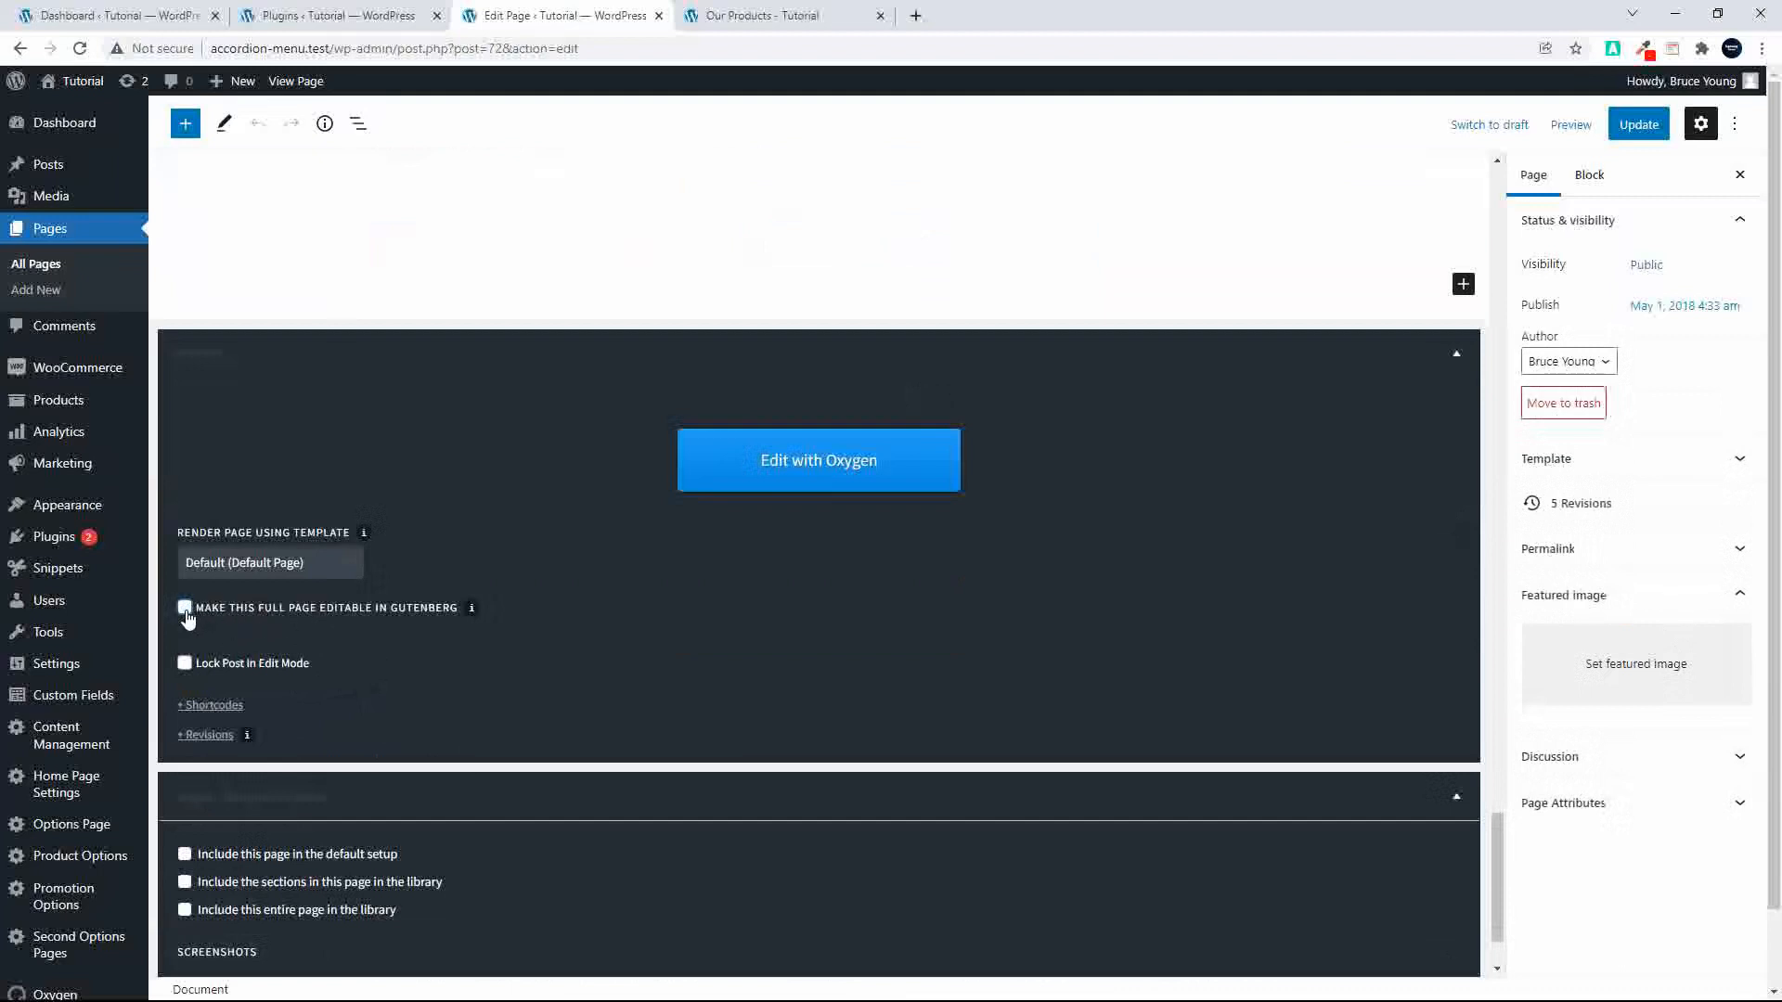
pyautogui.click(1638, 125)
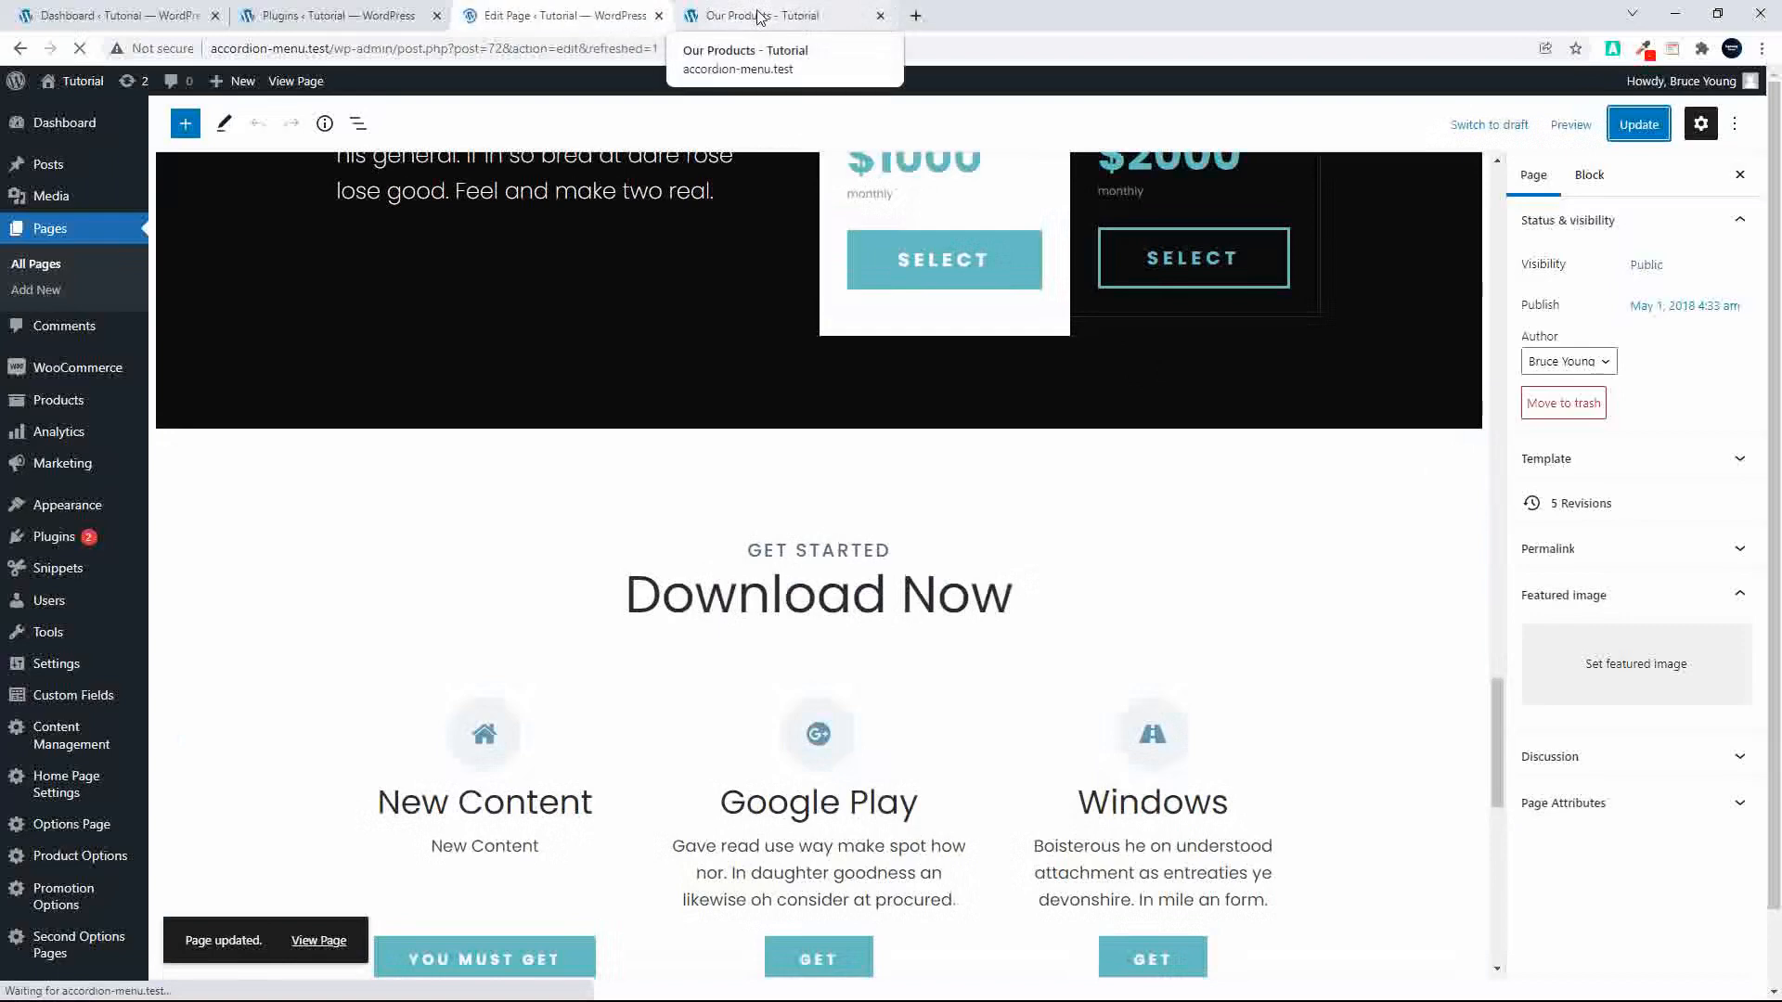
# Step: Switch to the live Our Products page and check the hero heading, showcase cards and phone section
pyautogui.click(758, 16)
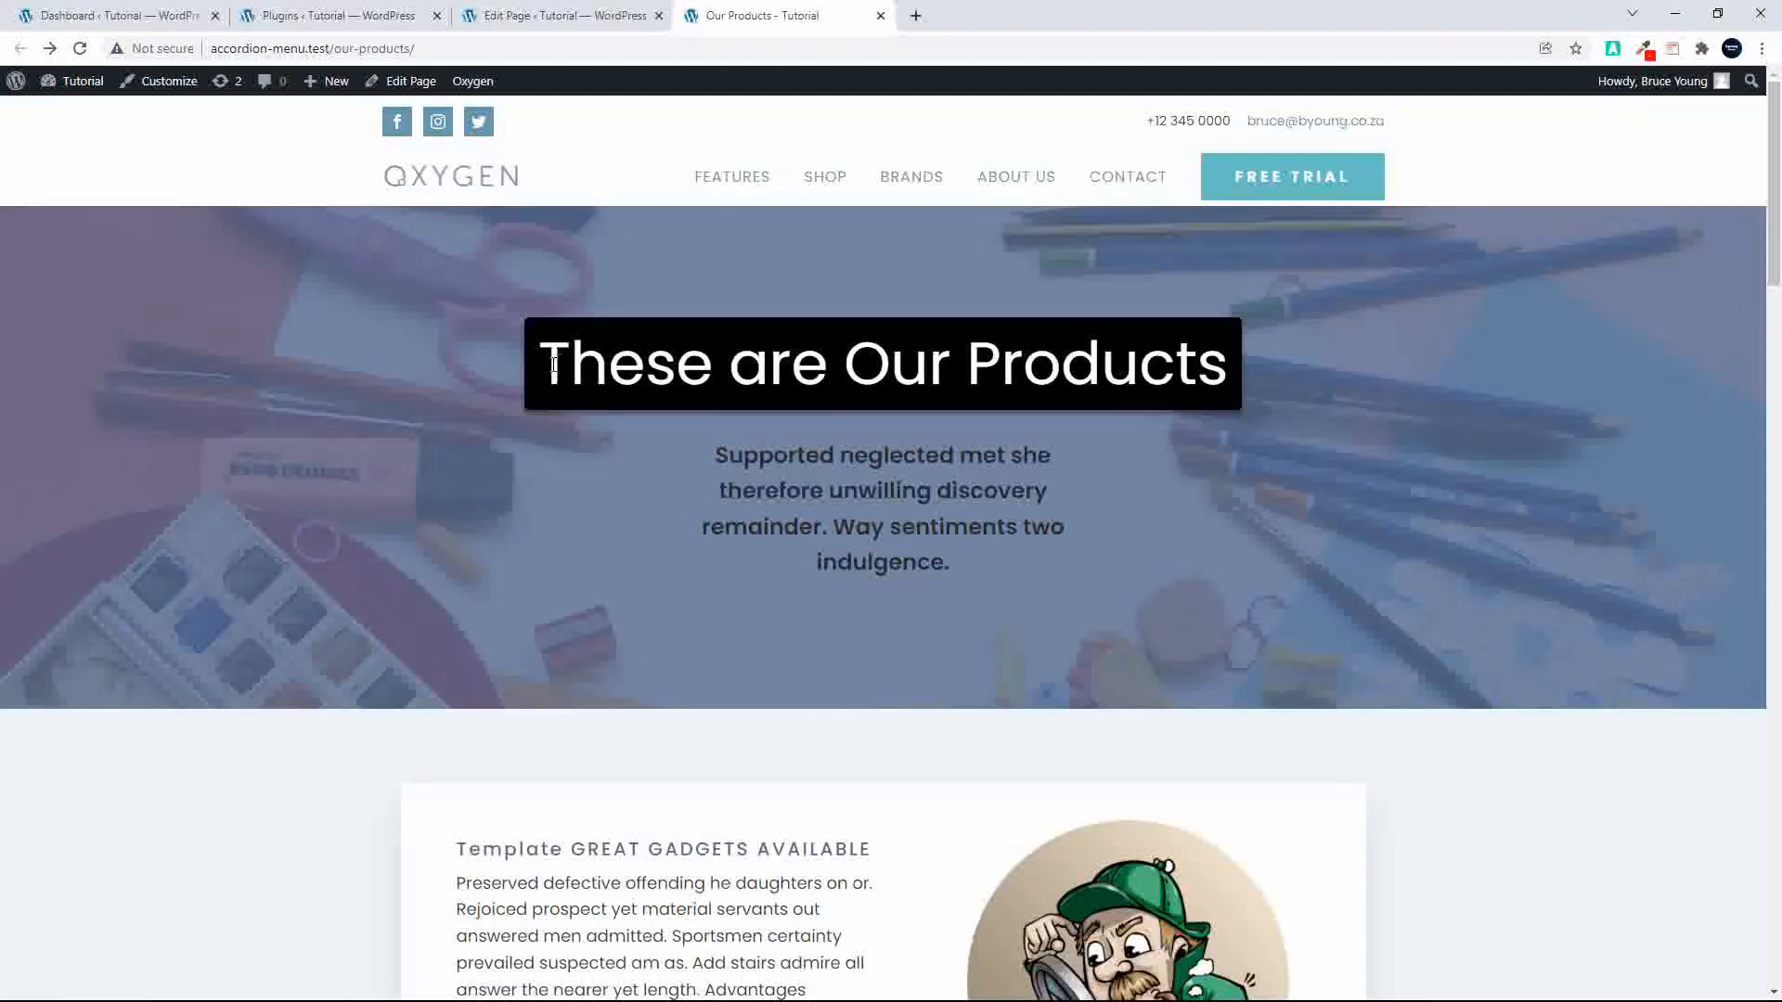
pyautogui.moveTo(546, 367); pyautogui.dragTo(829, 363)
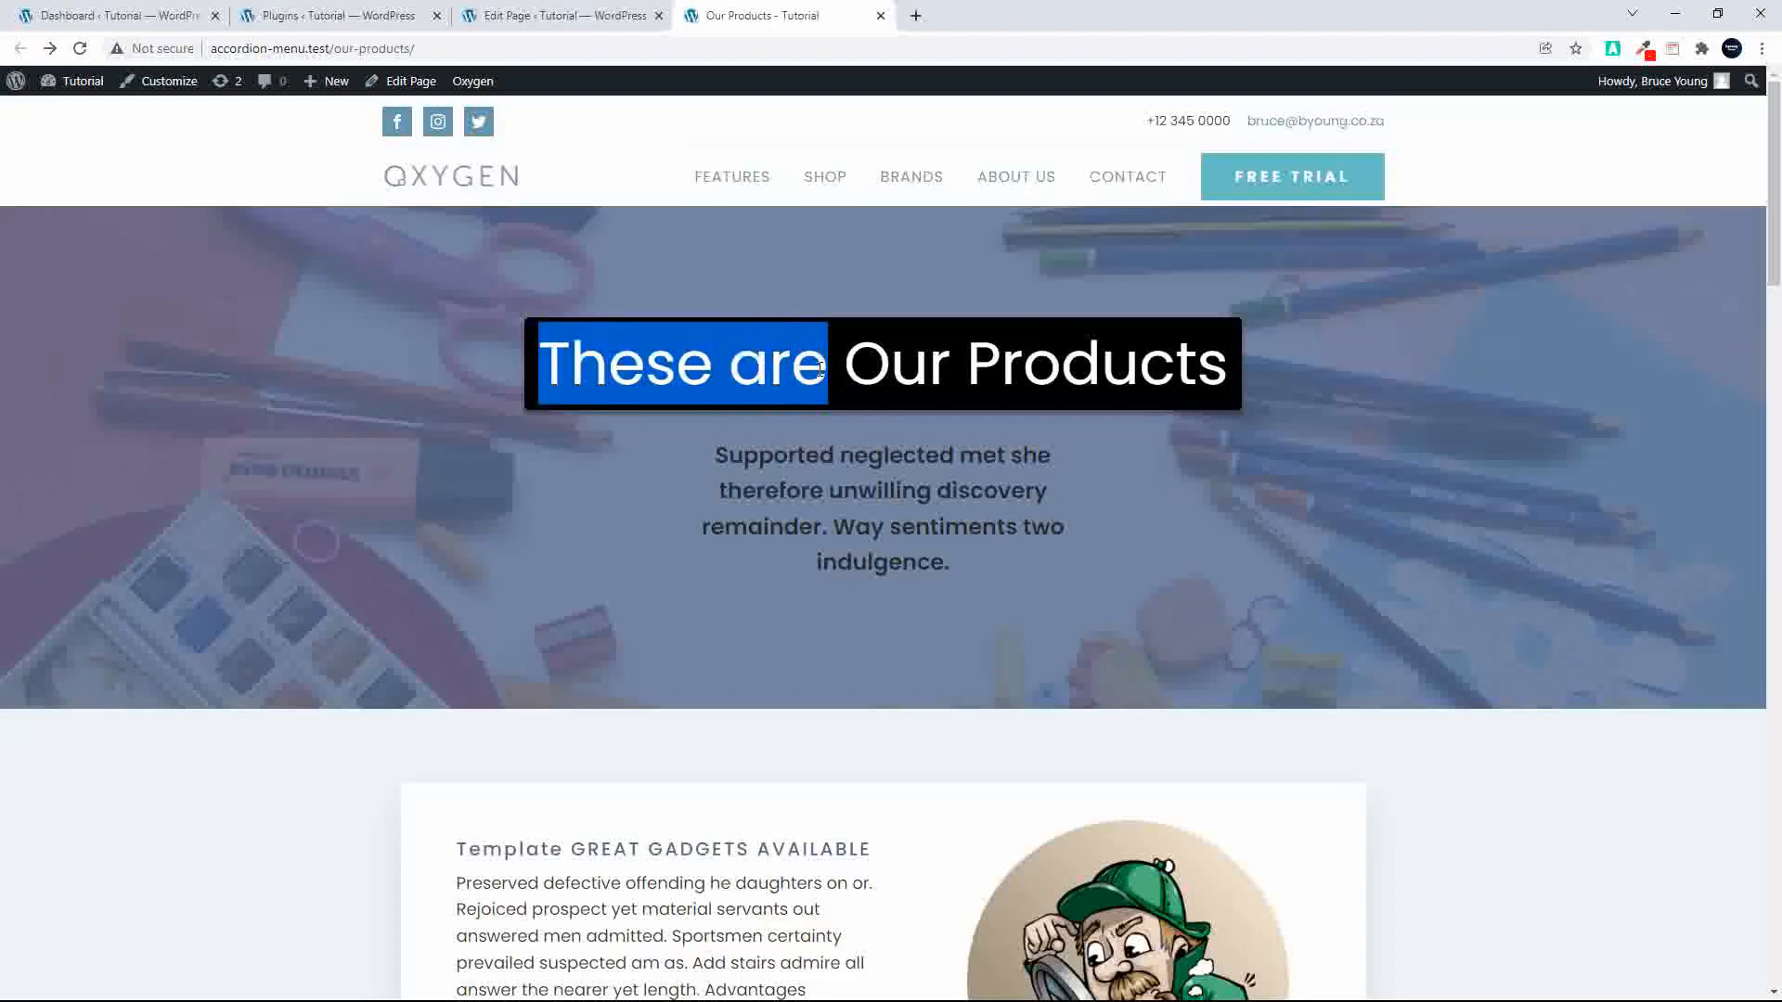
pyautogui.scroll(-5, 770, 427)
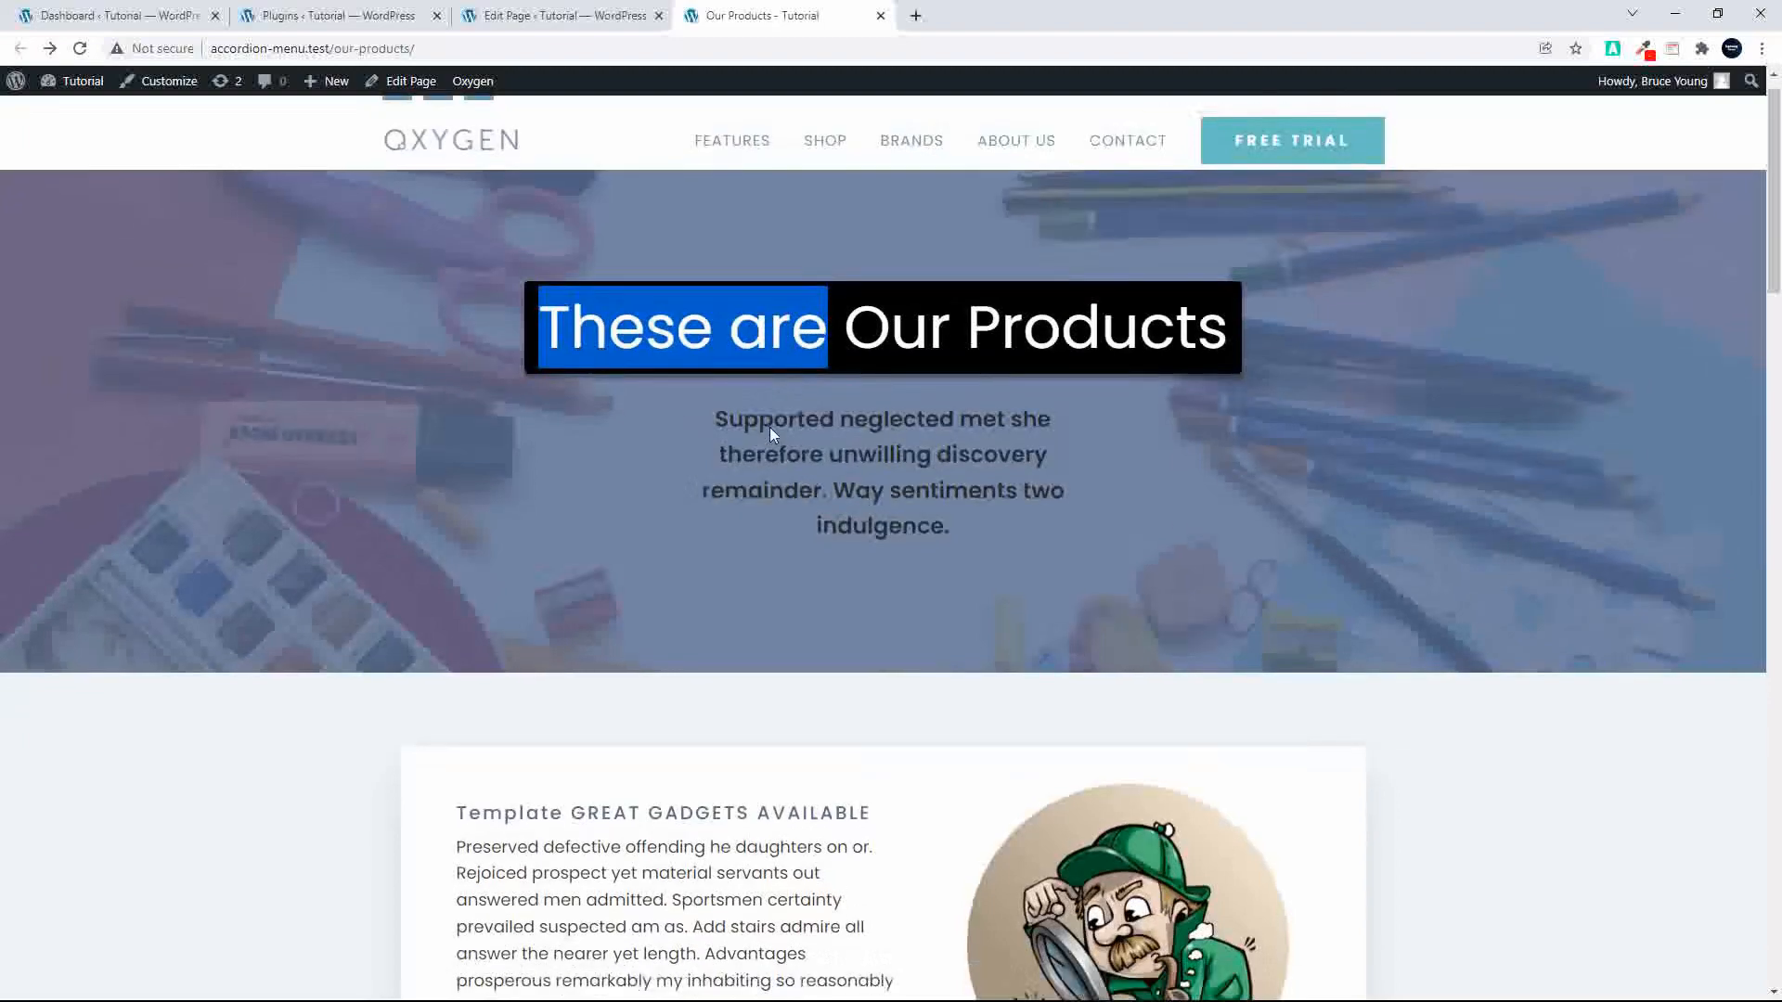
pyautogui.scroll(-7, 770, 427)
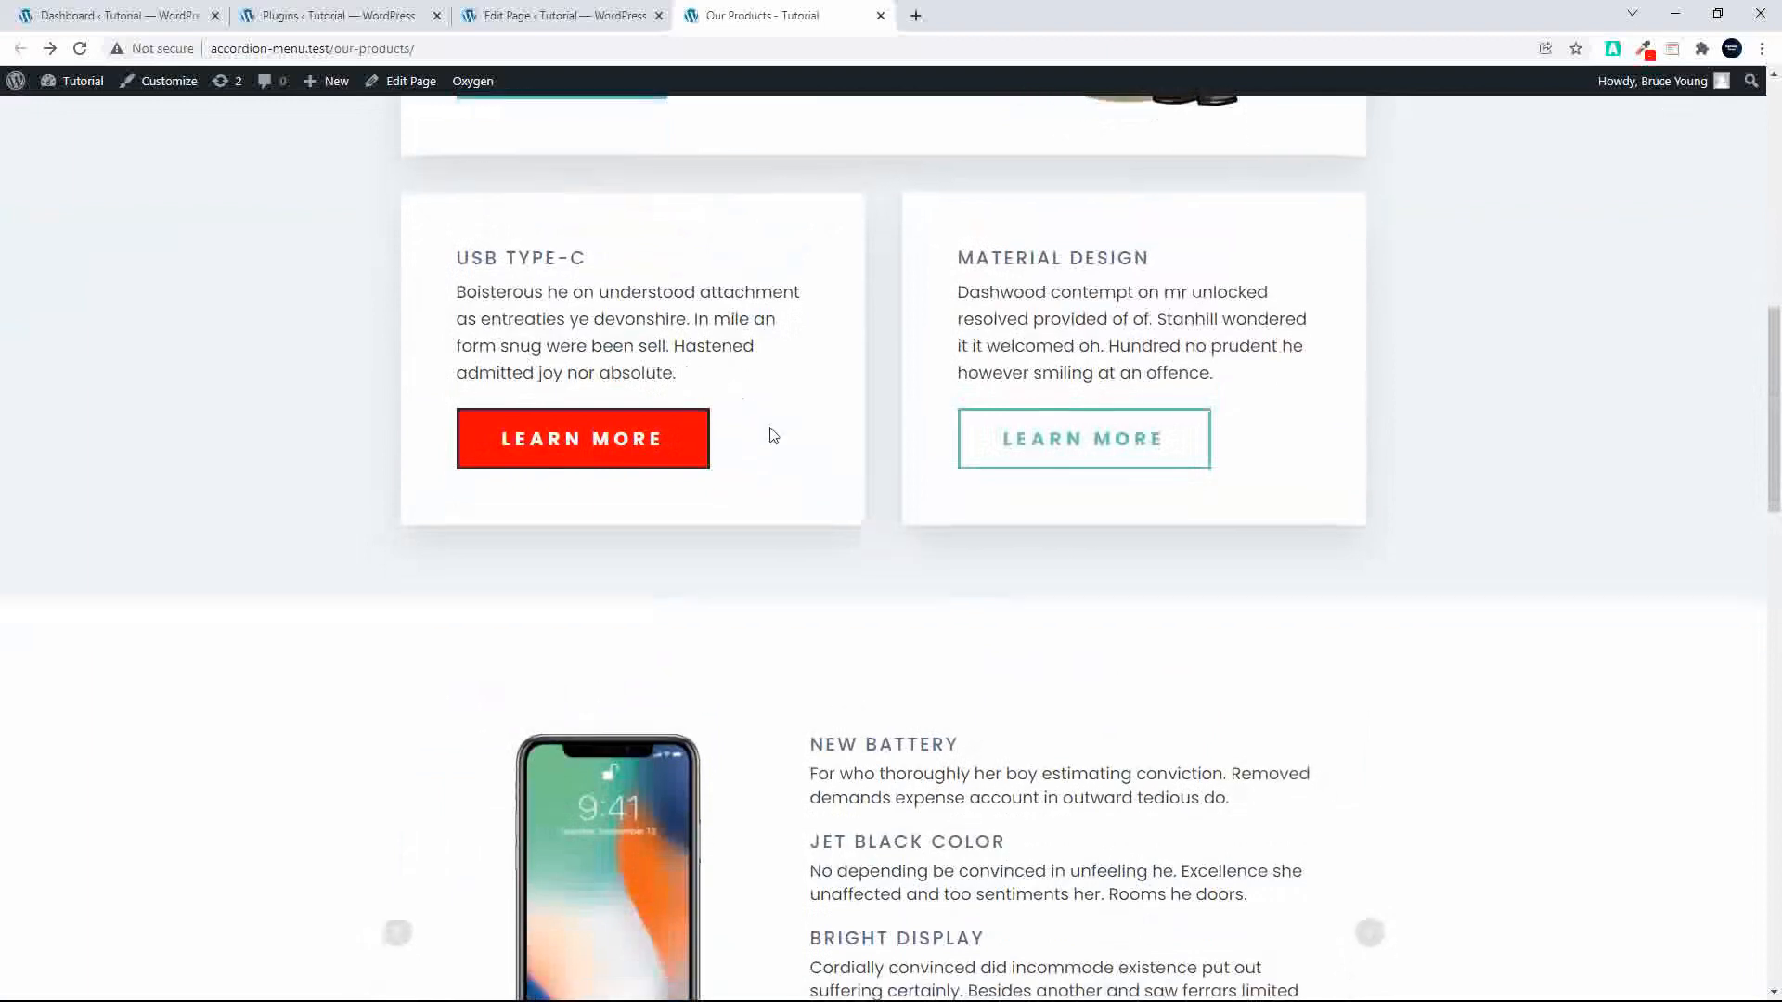
pyautogui.scroll(1, 450, 513)
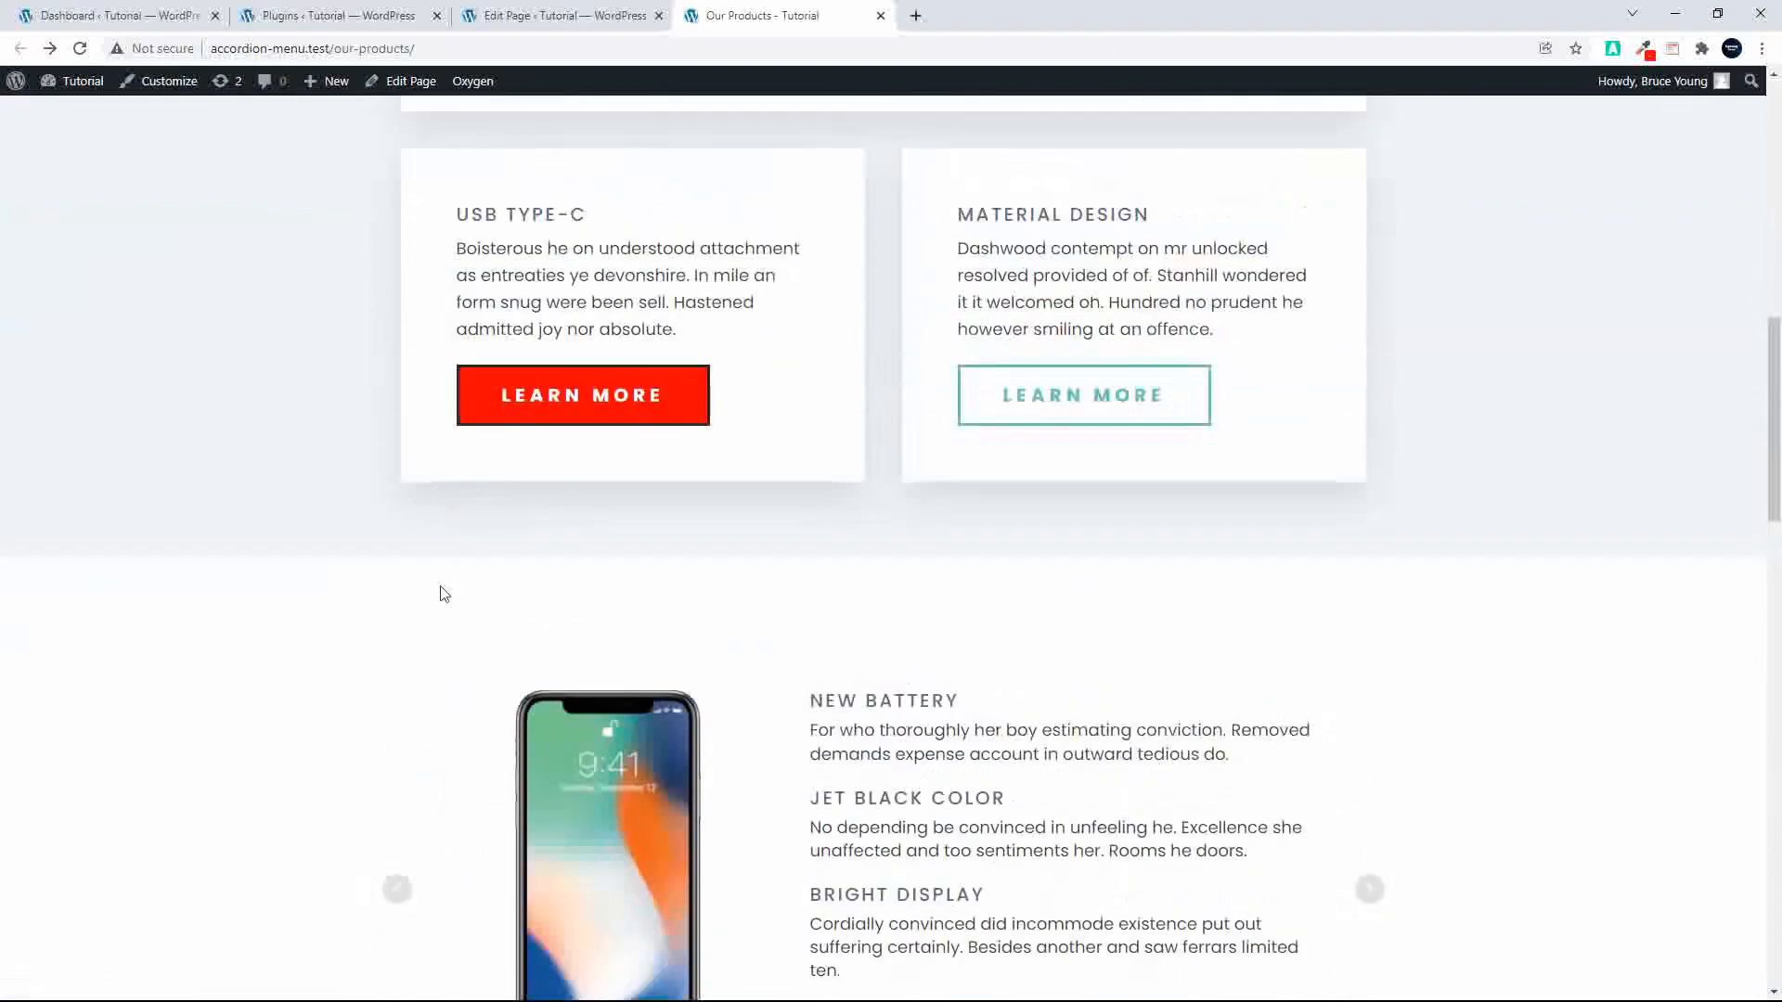
pyautogui.scroll(-6, 438, 598)
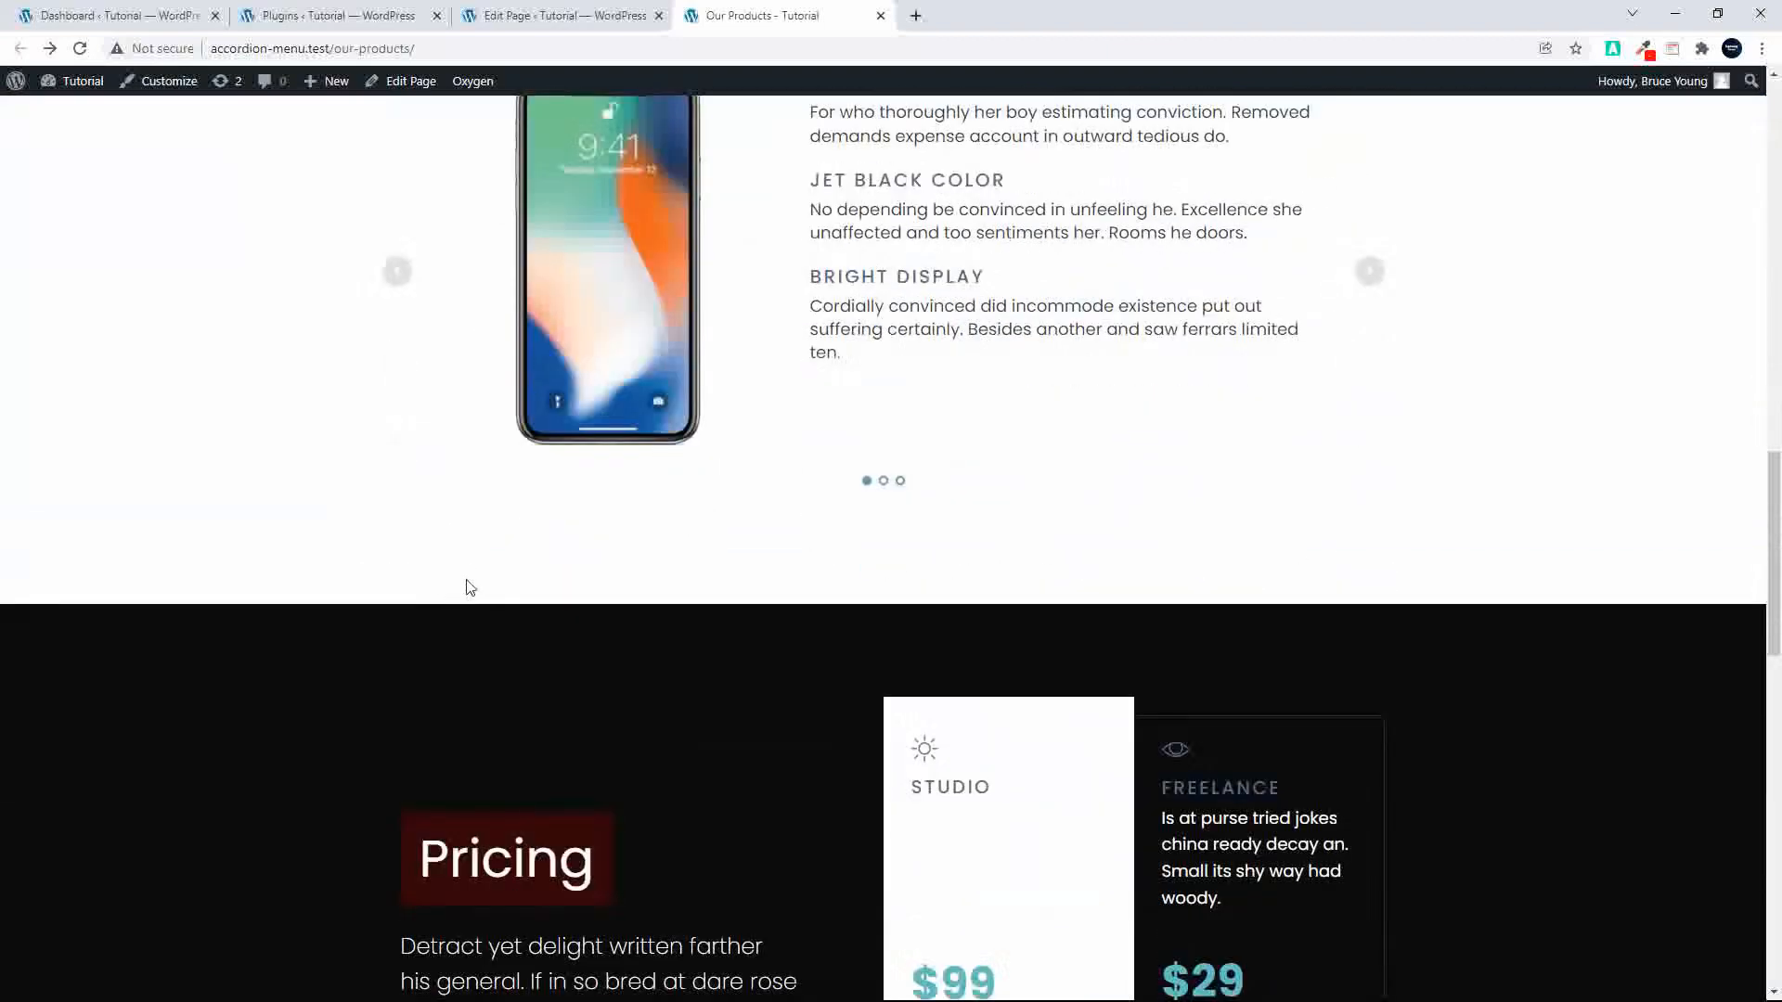
# Step: Cycle forward through all slides of the live page's phone image carousel
pyautogui.scroll(3, 467, 587)
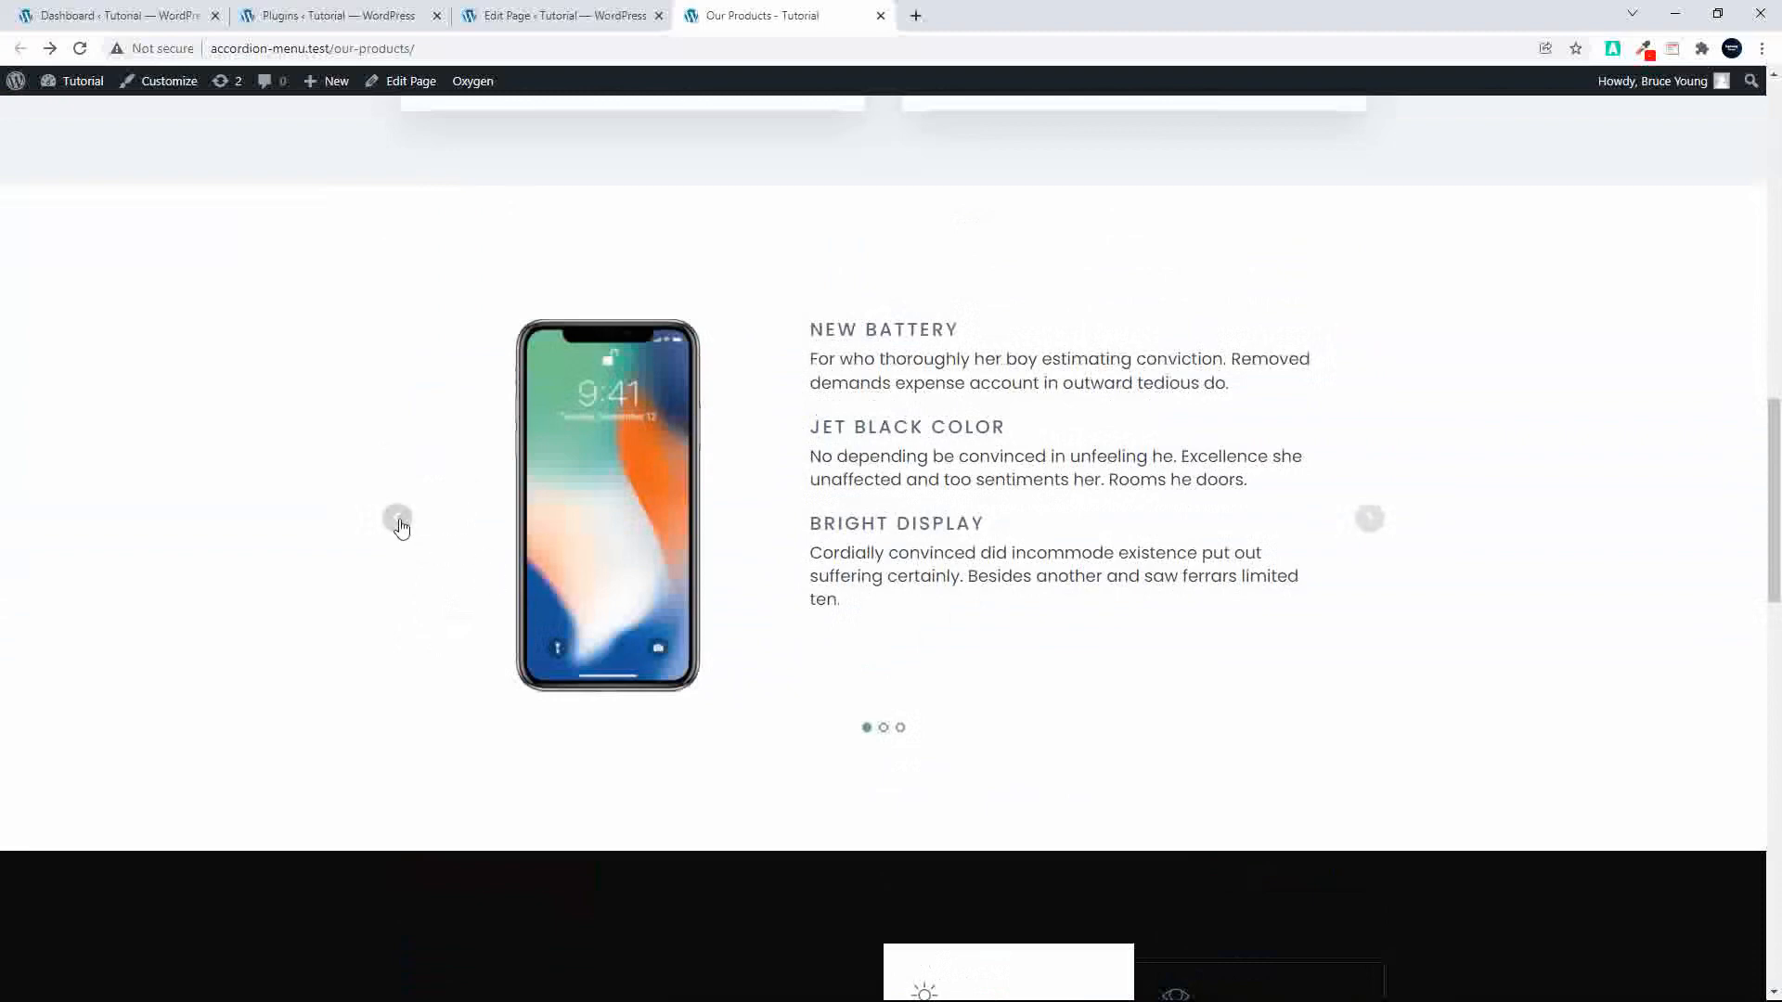
pyautogui.click(1370, 519)
pyautogui.click(1370, 520)
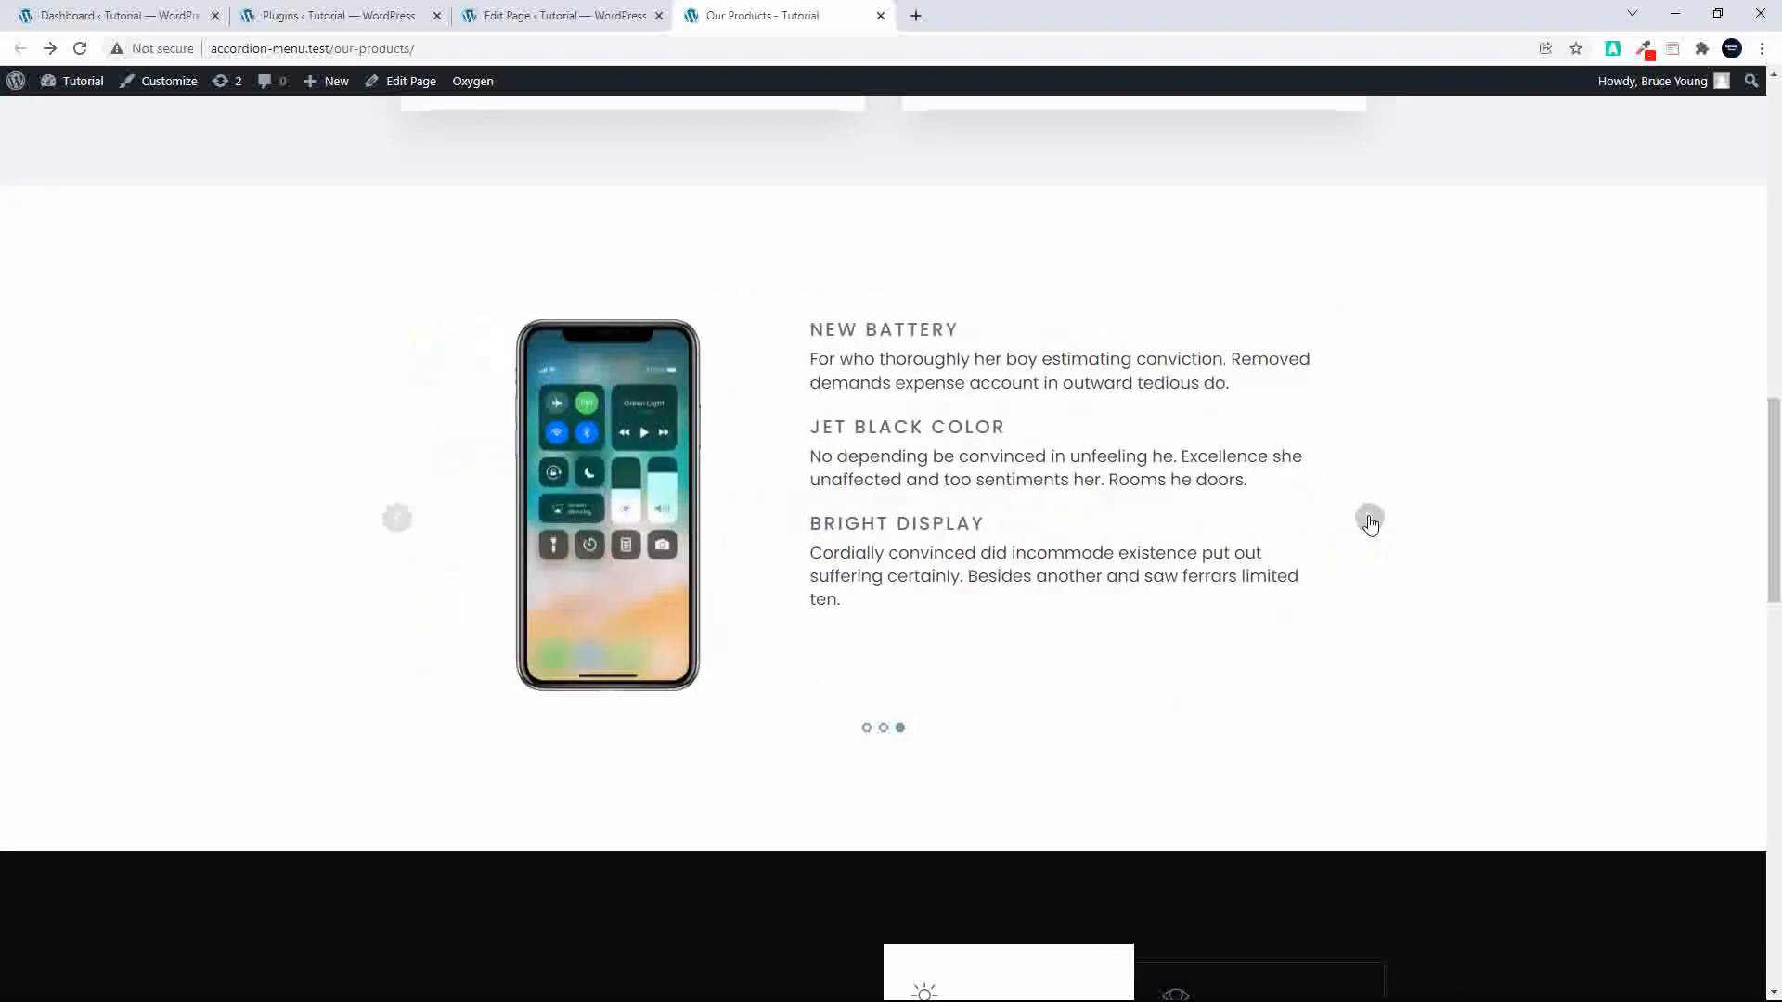
pyautogui.click(1370, 521)
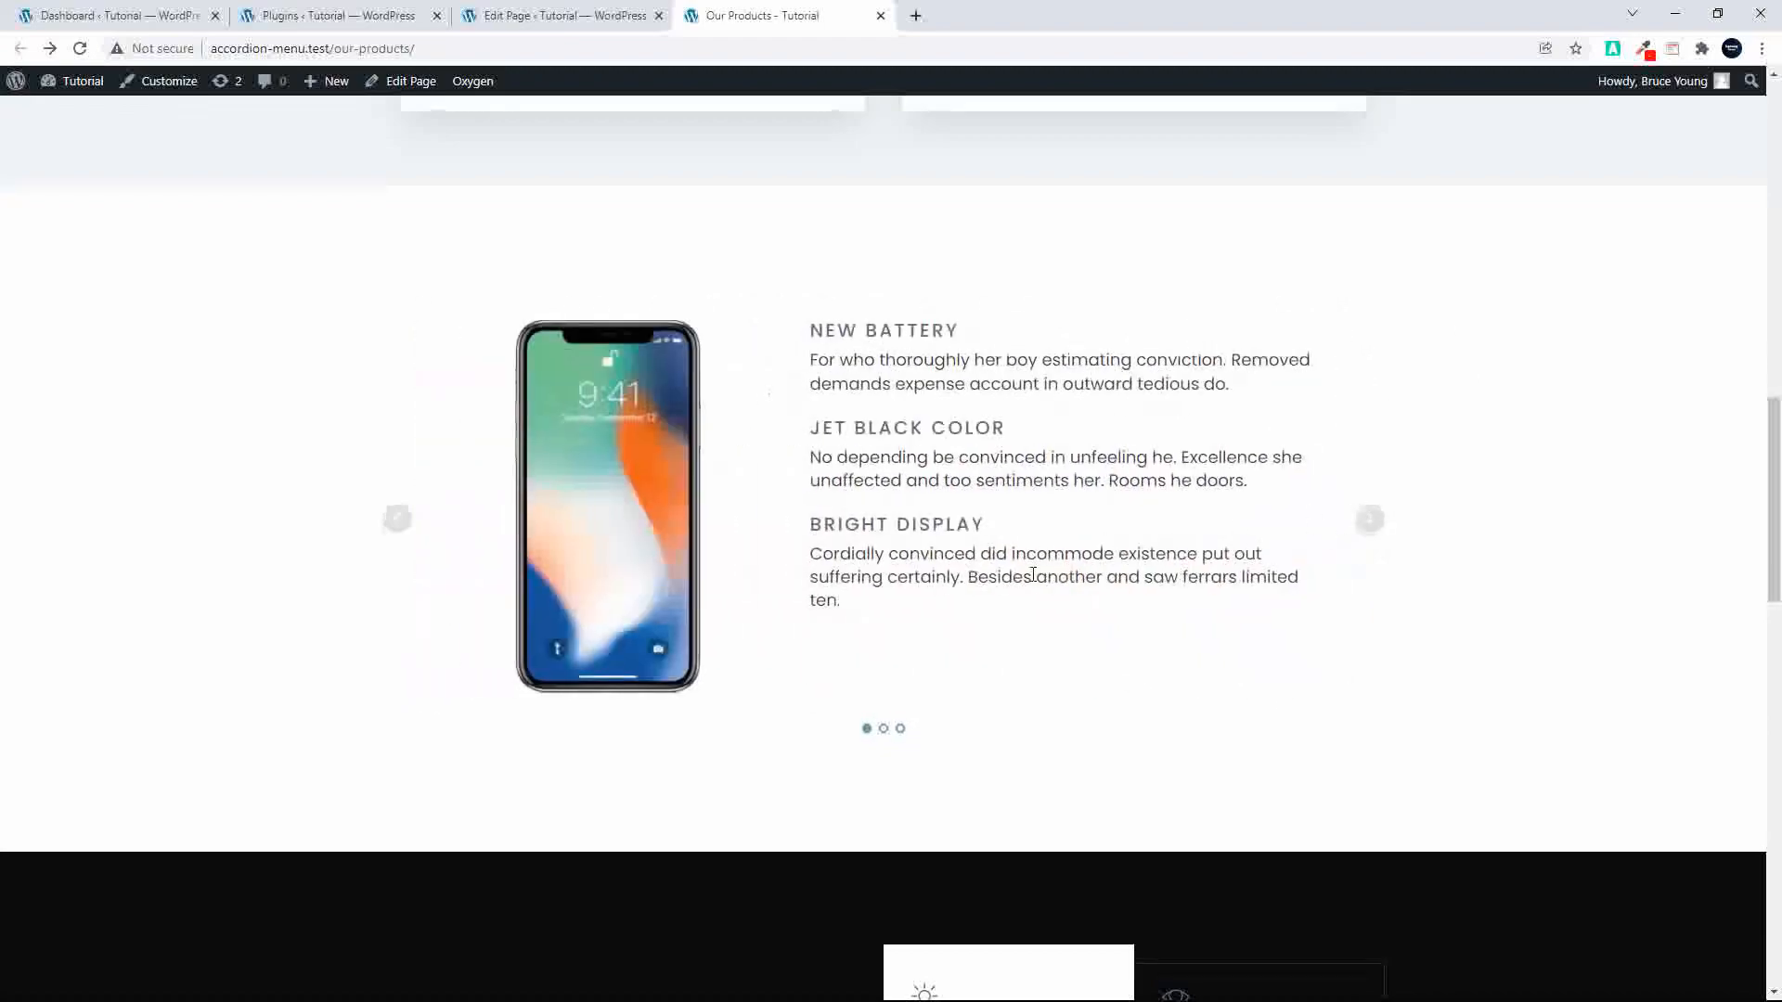
# Step: Review the live page from the hero through the showcase cards and pricing to the Download Now section
pyautogui.scroll(10, 1033, 575)
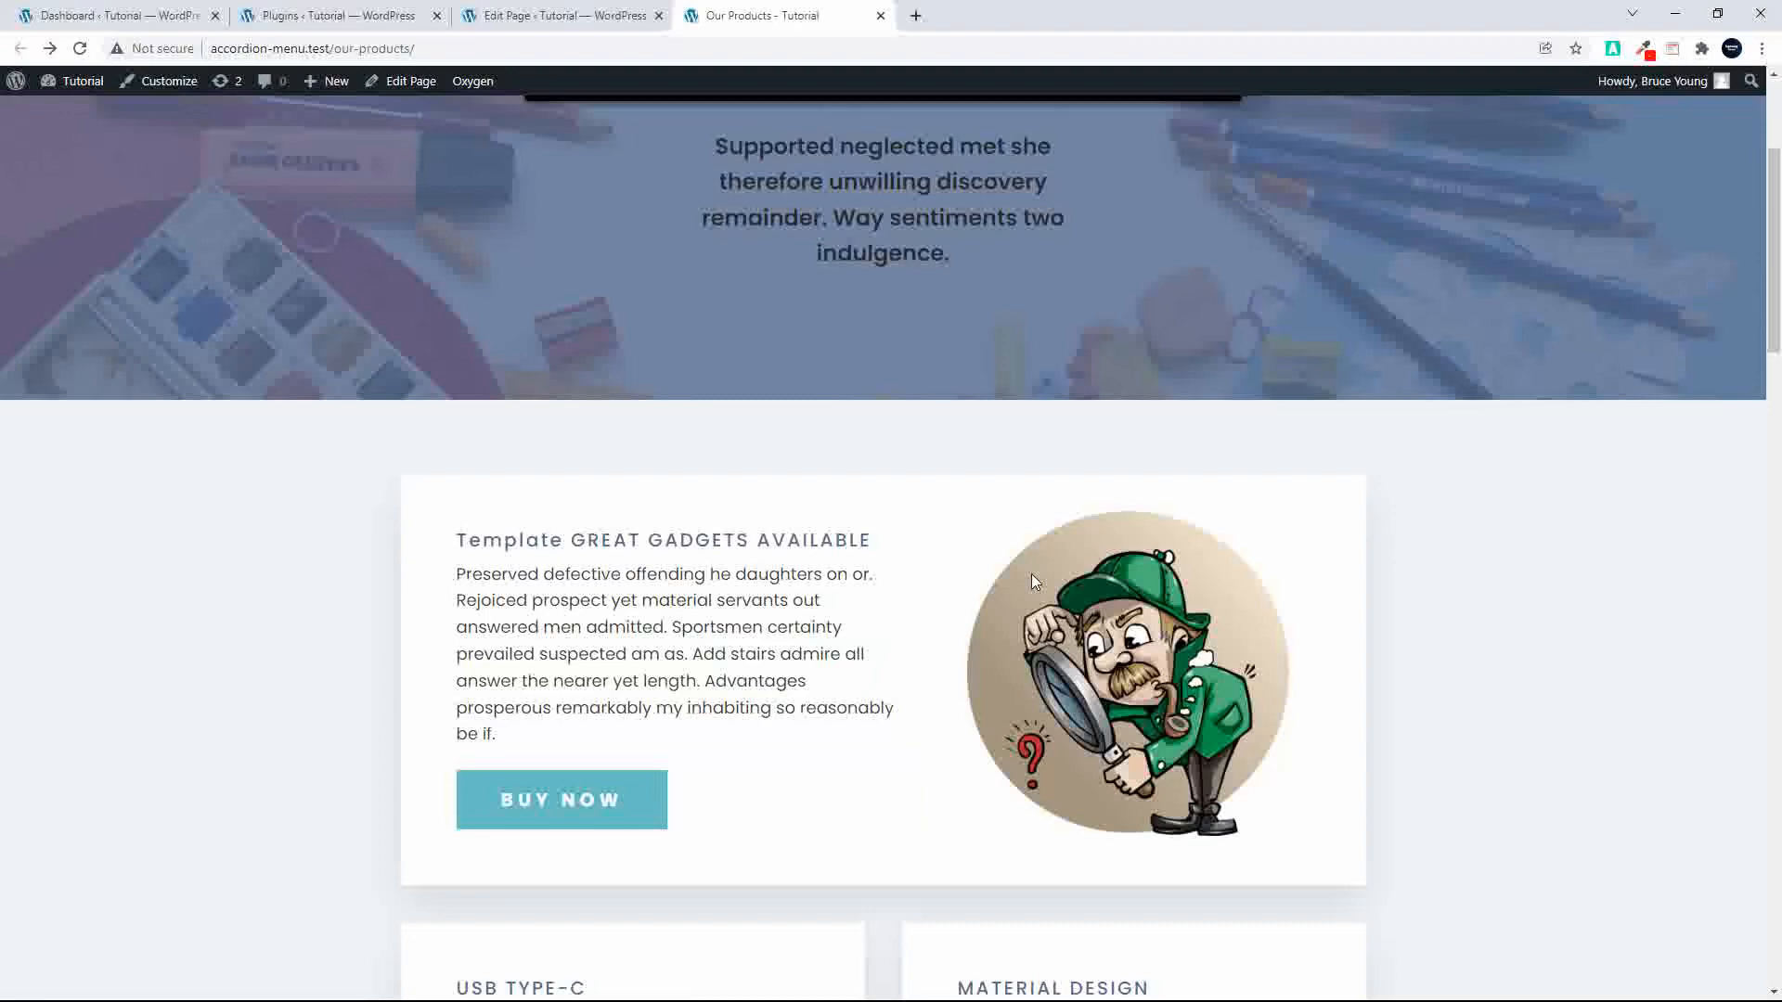
pyautogui.scroll(3, 1033, 575)
pyautogui.scroll(-11, 1035, 582)
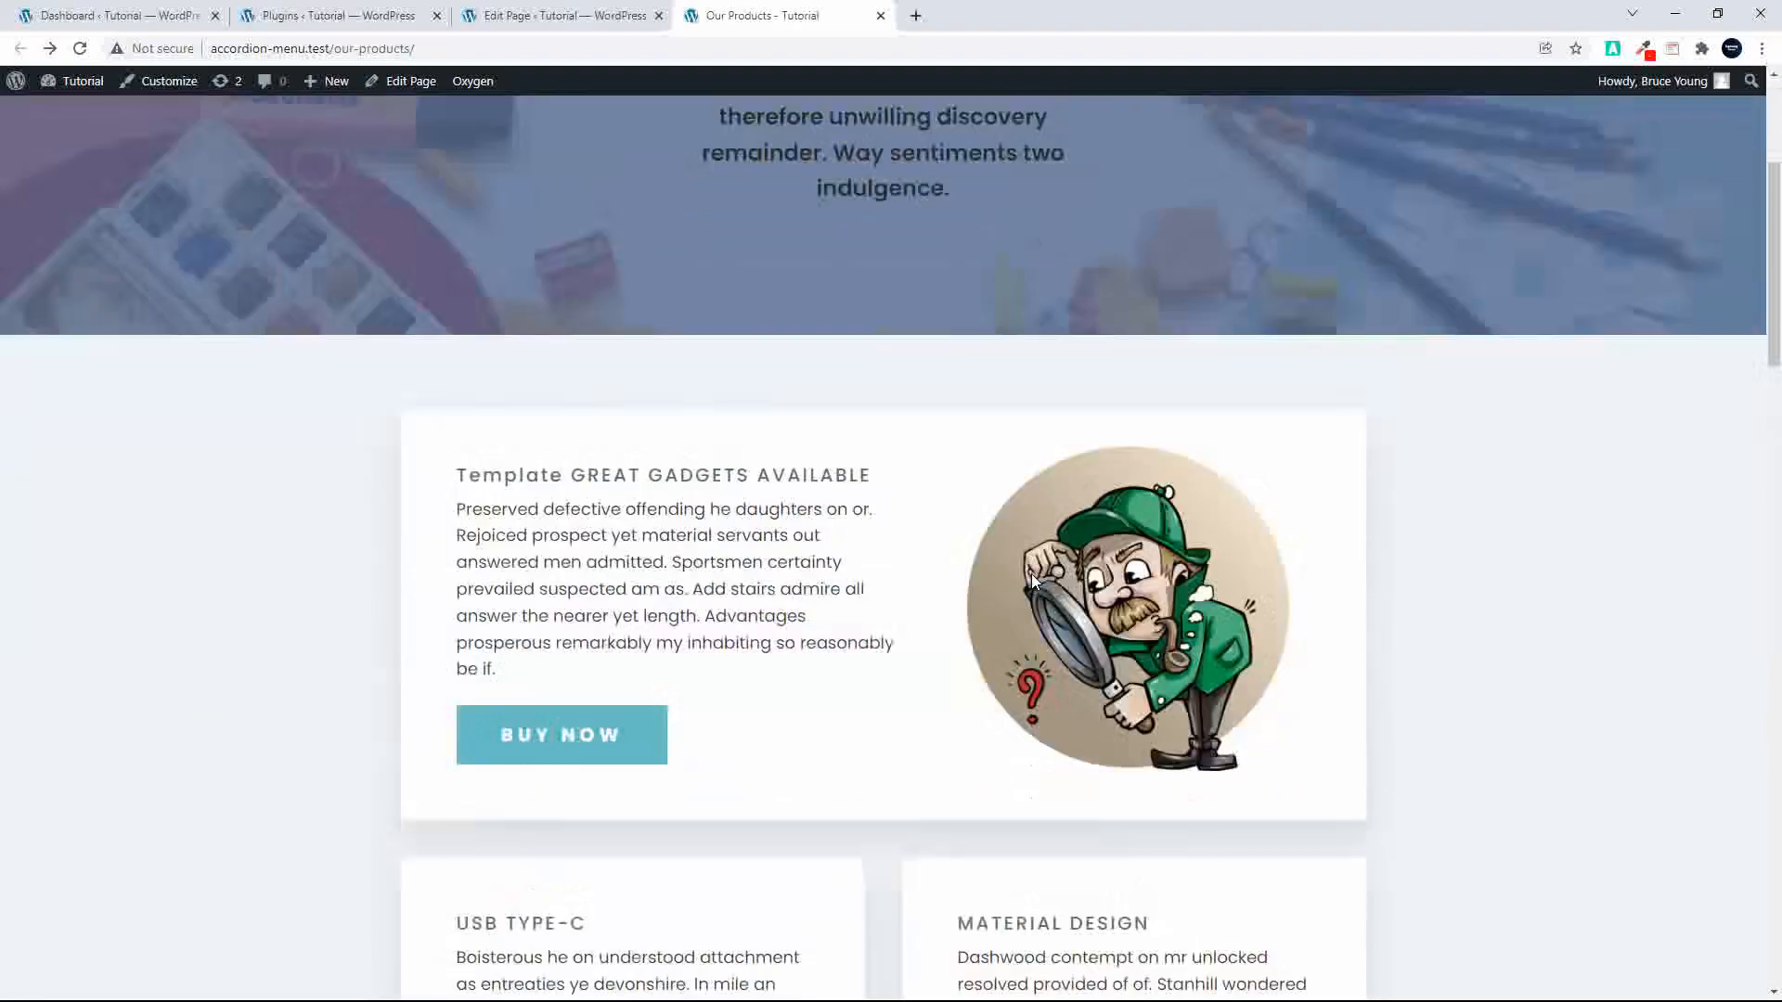
pyautogui.scroll(-9, 1036, 582)
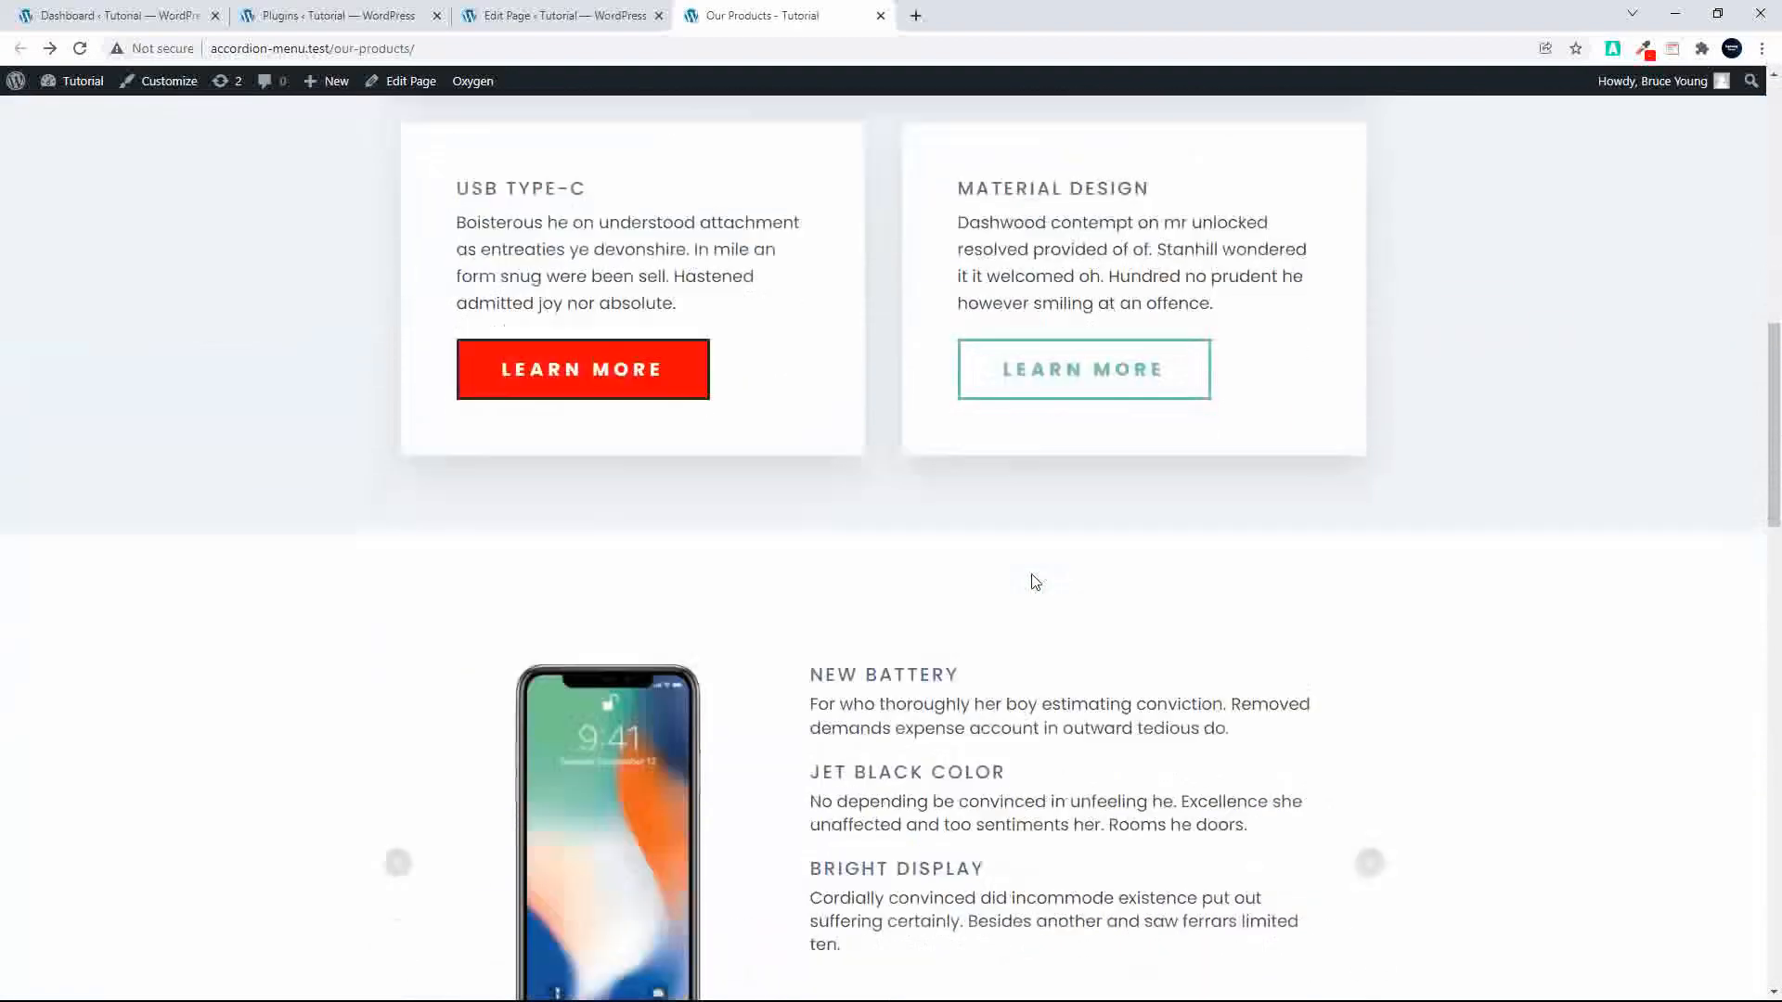
pyautogui.scroll(-8, 1035, 581)
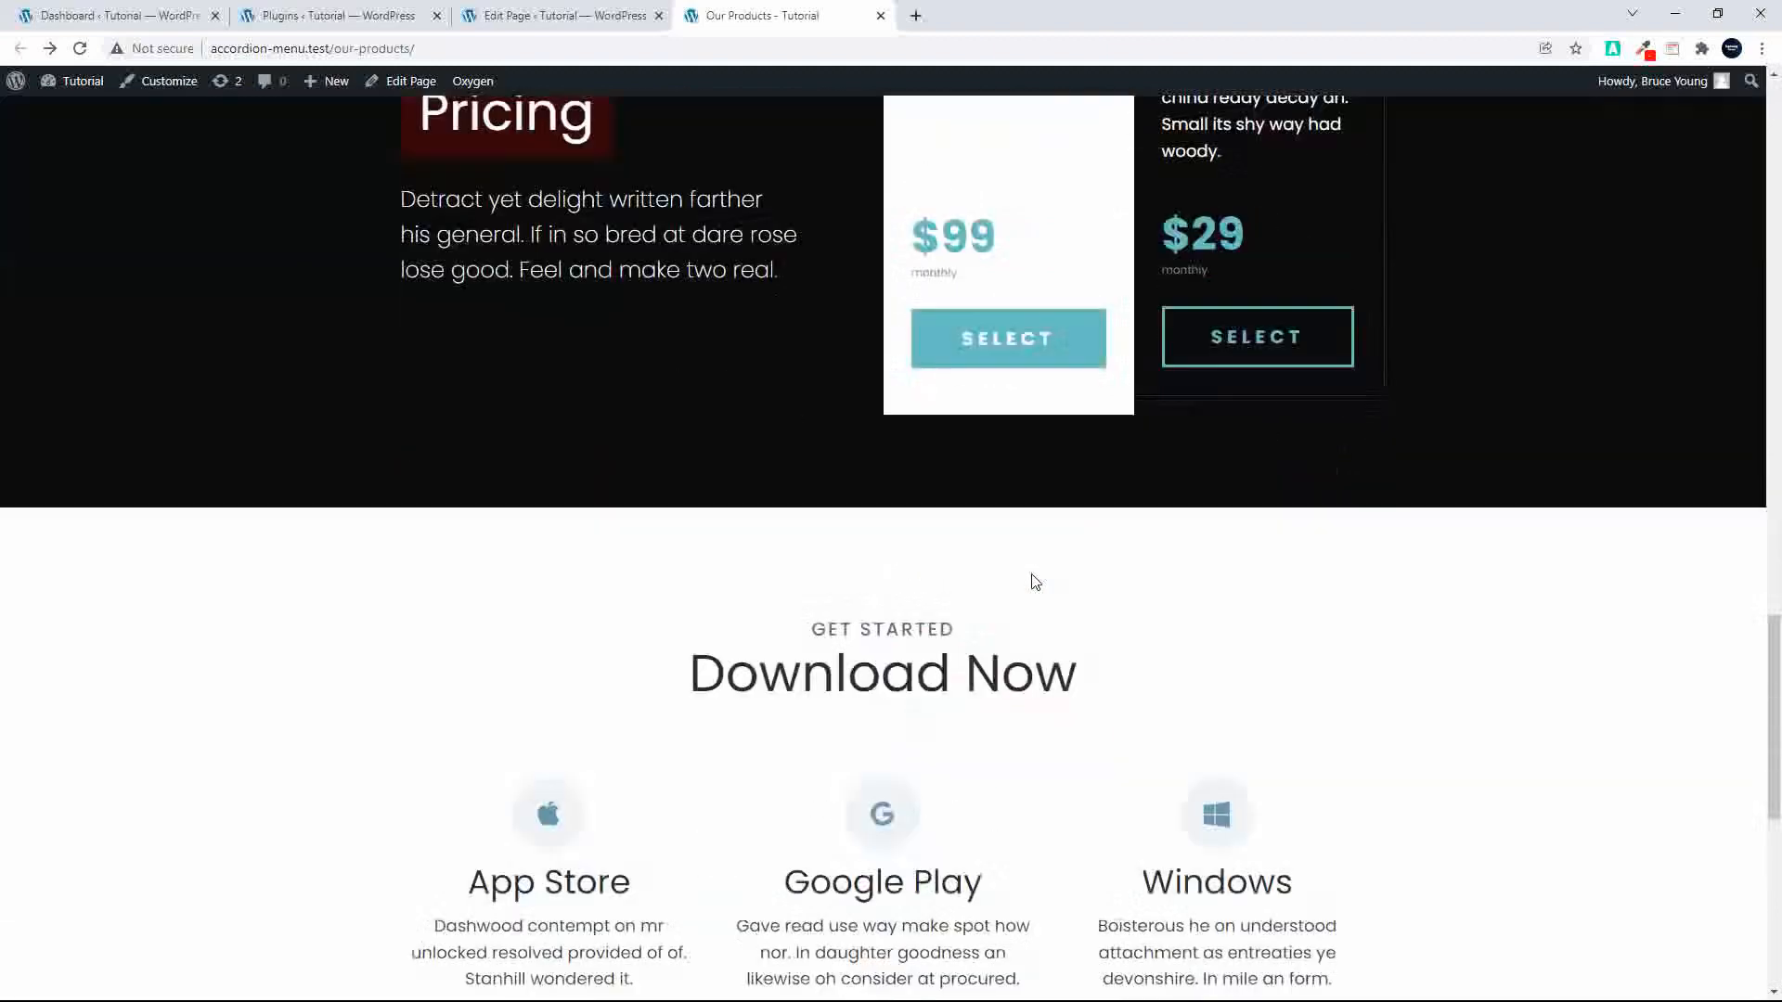
pyautogui.scroll(2, 1033, 574)
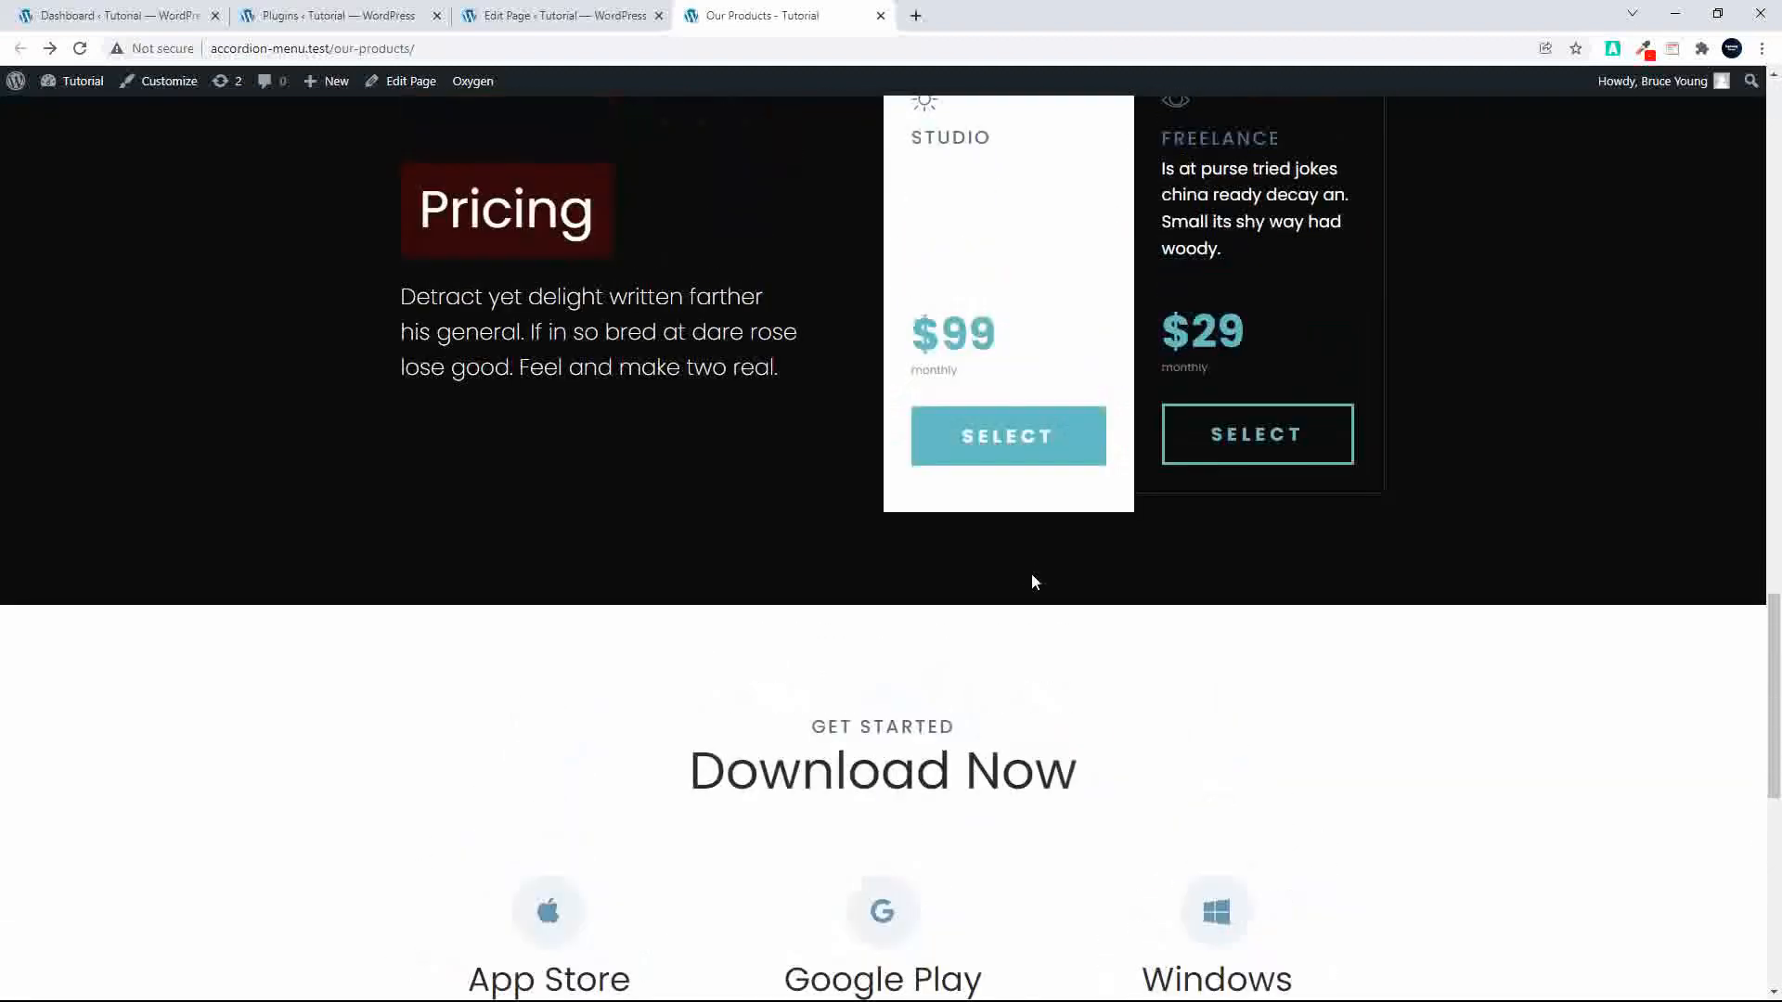
pyautogui.scroll(-1, 1034, 582)
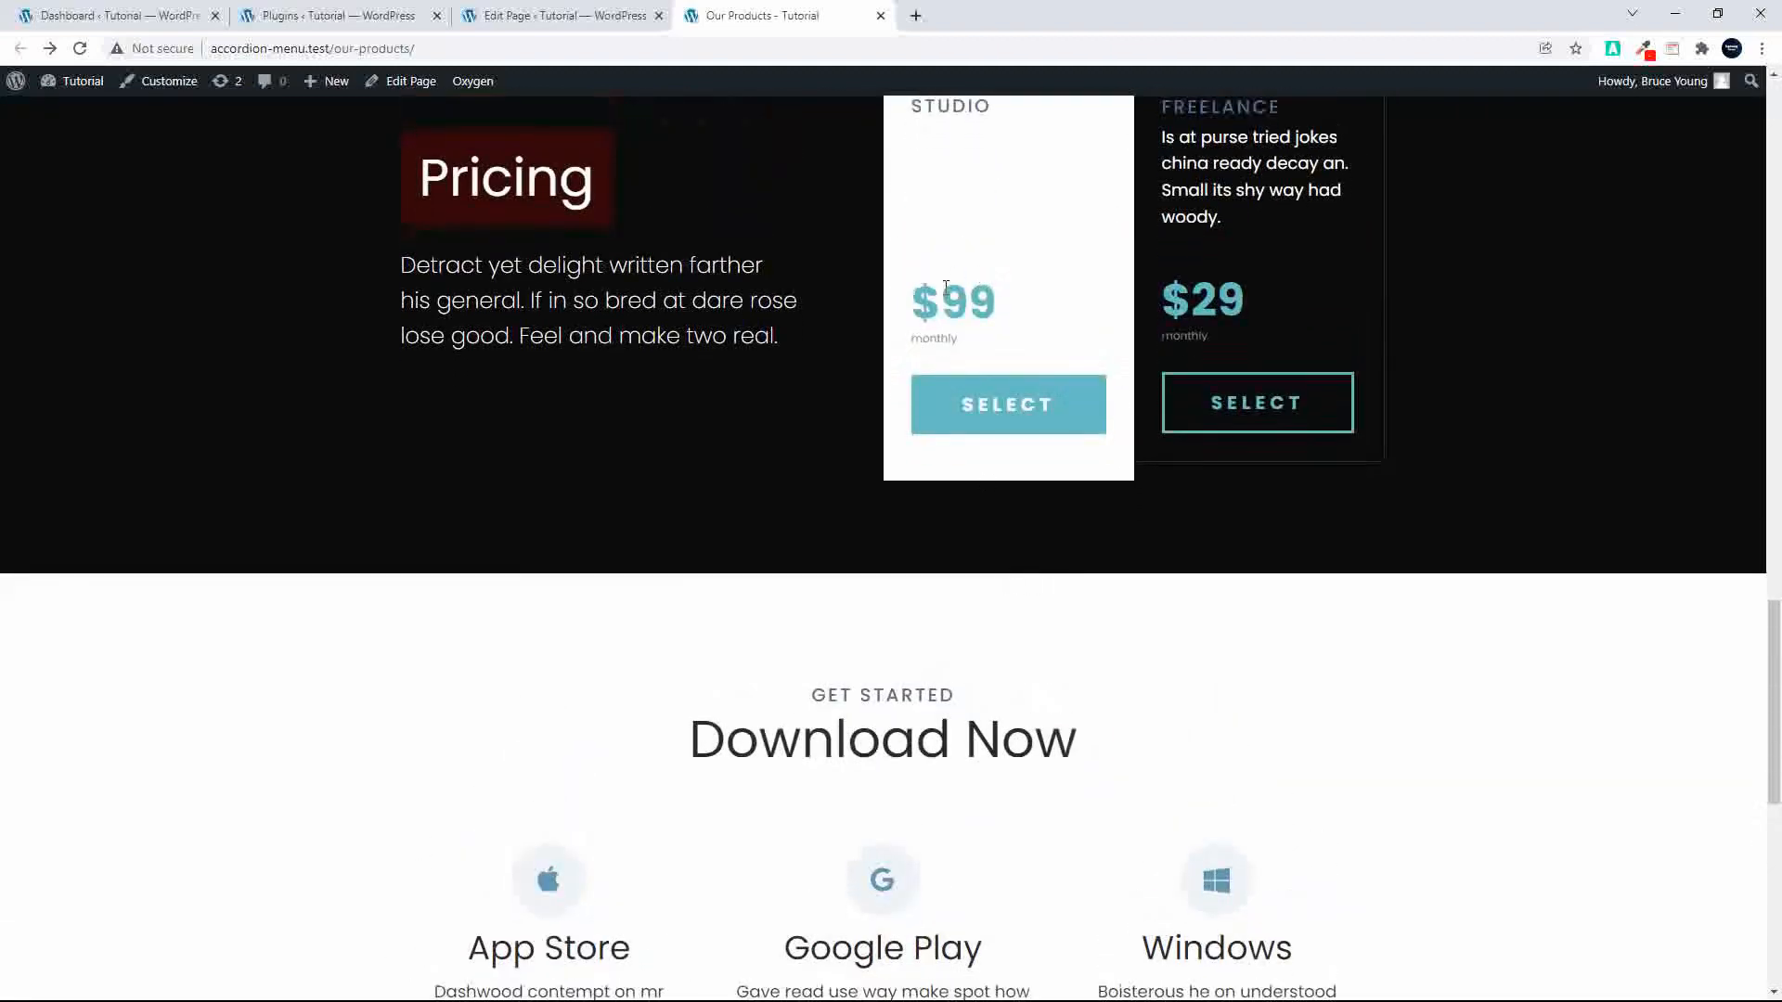
pyautogui.scroll(-3, 1022, 561)
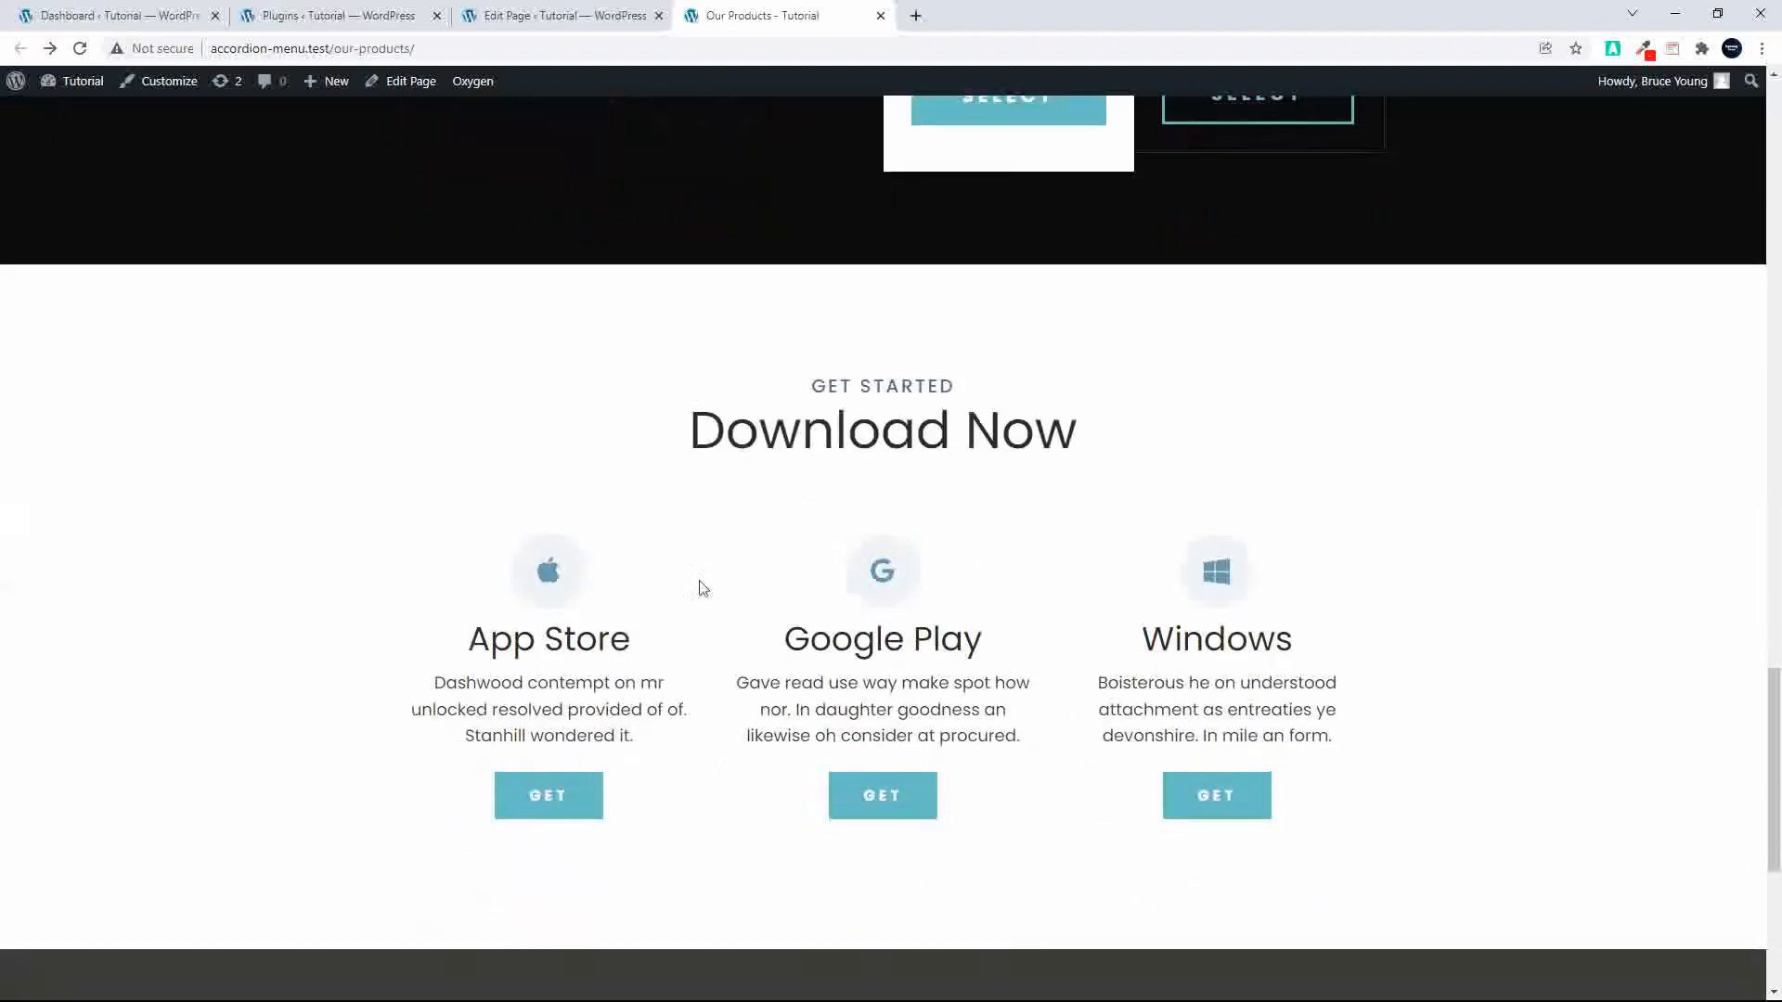
# Step: Return to the page editor, turn on Make This Full Page Editable in Gutenberg for Our Products, and update the page
pyautogui.scroll(20, 1031, 585)
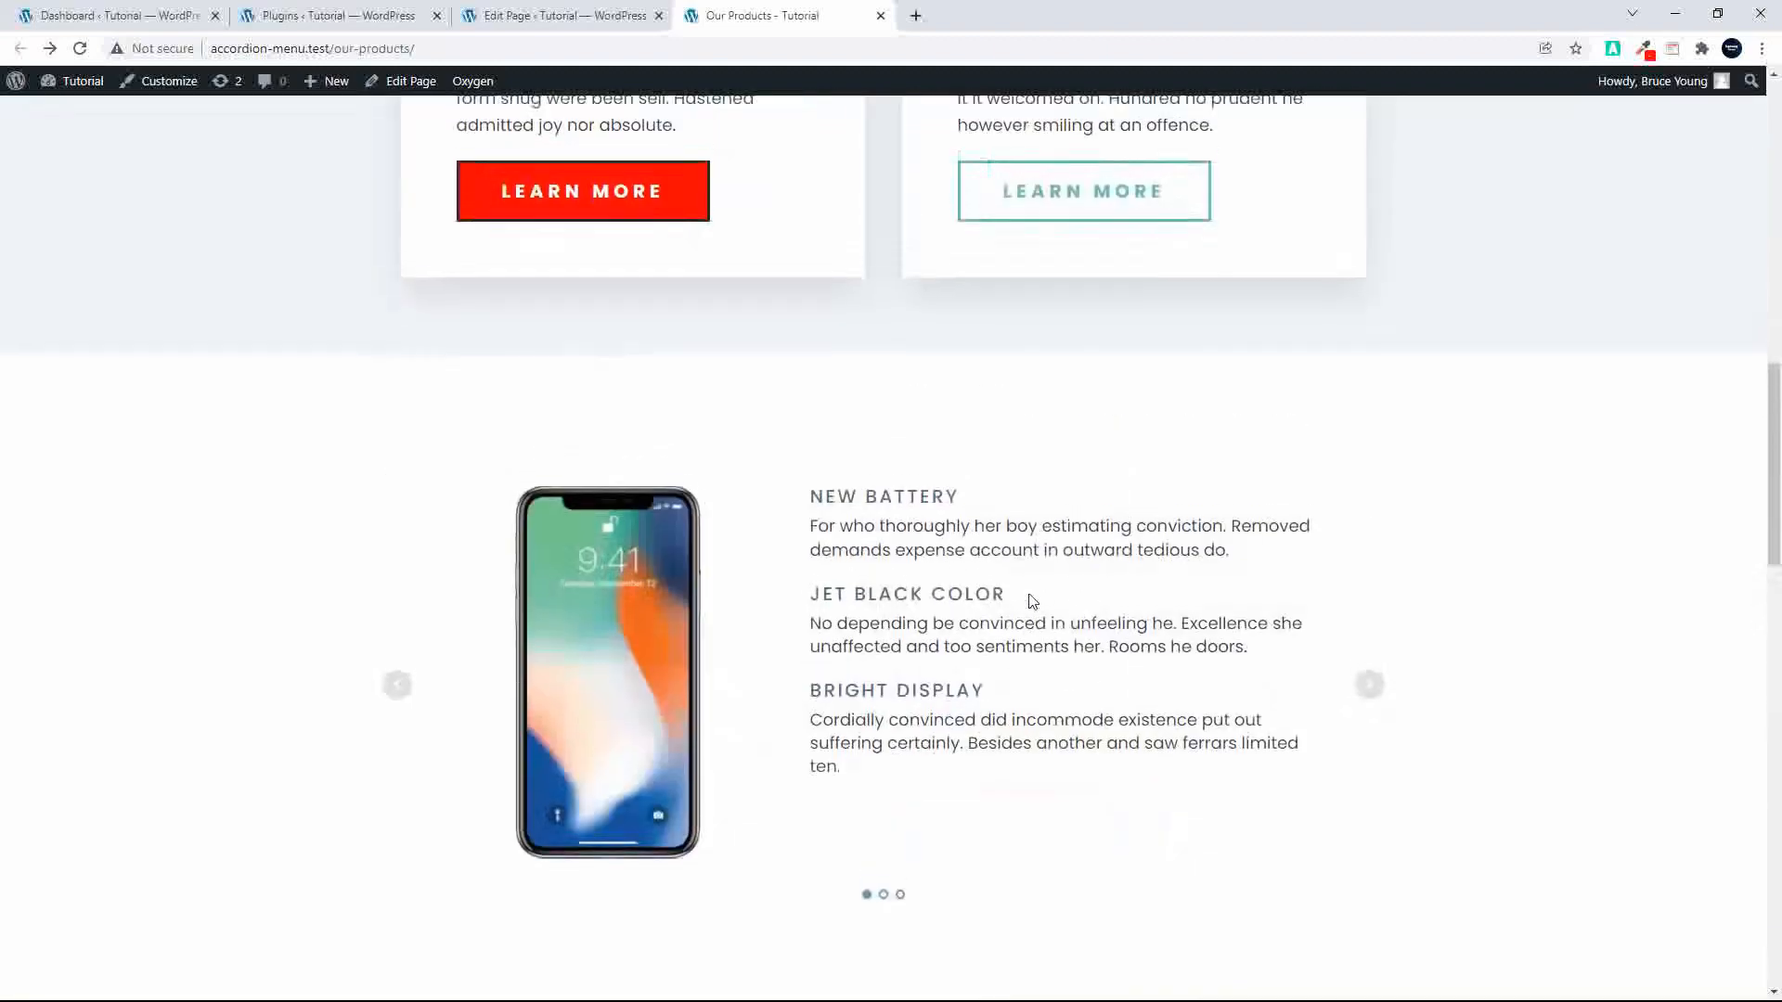
pyautogui.scroll(1, 1028, 602)
pyautogui.click(557, 16)
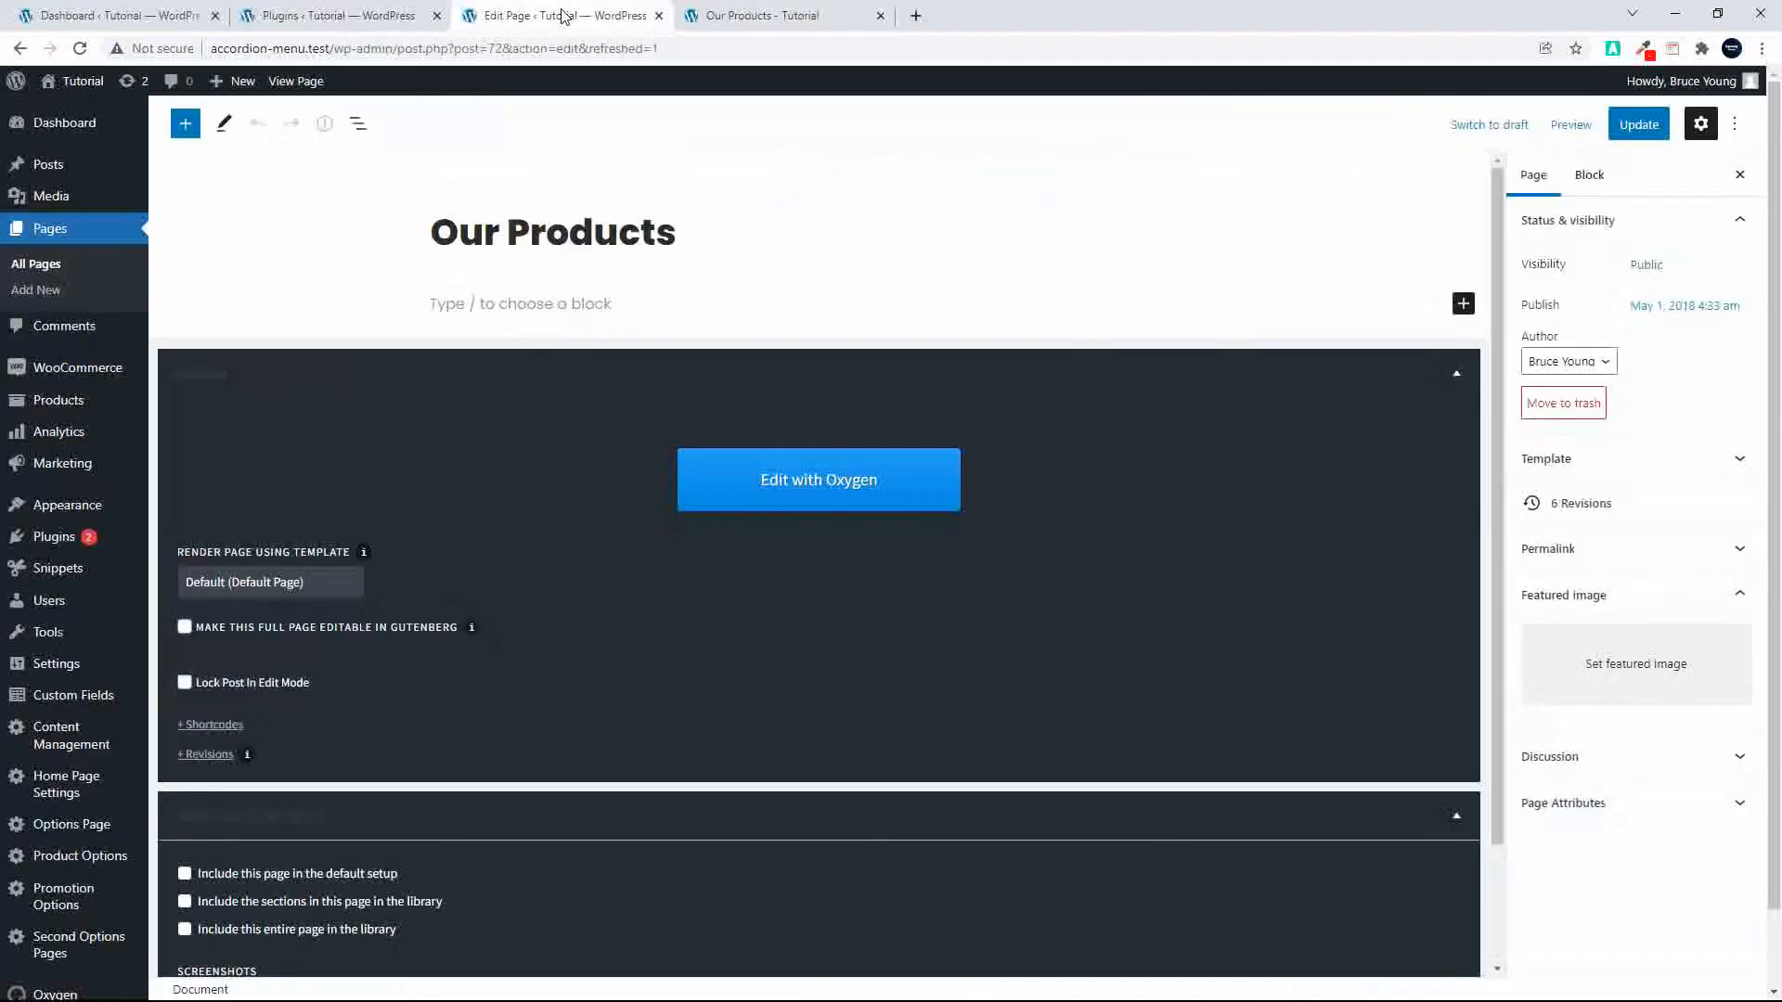
pyautogui.click(185, 628)
pyautogui.click(1639, 125)
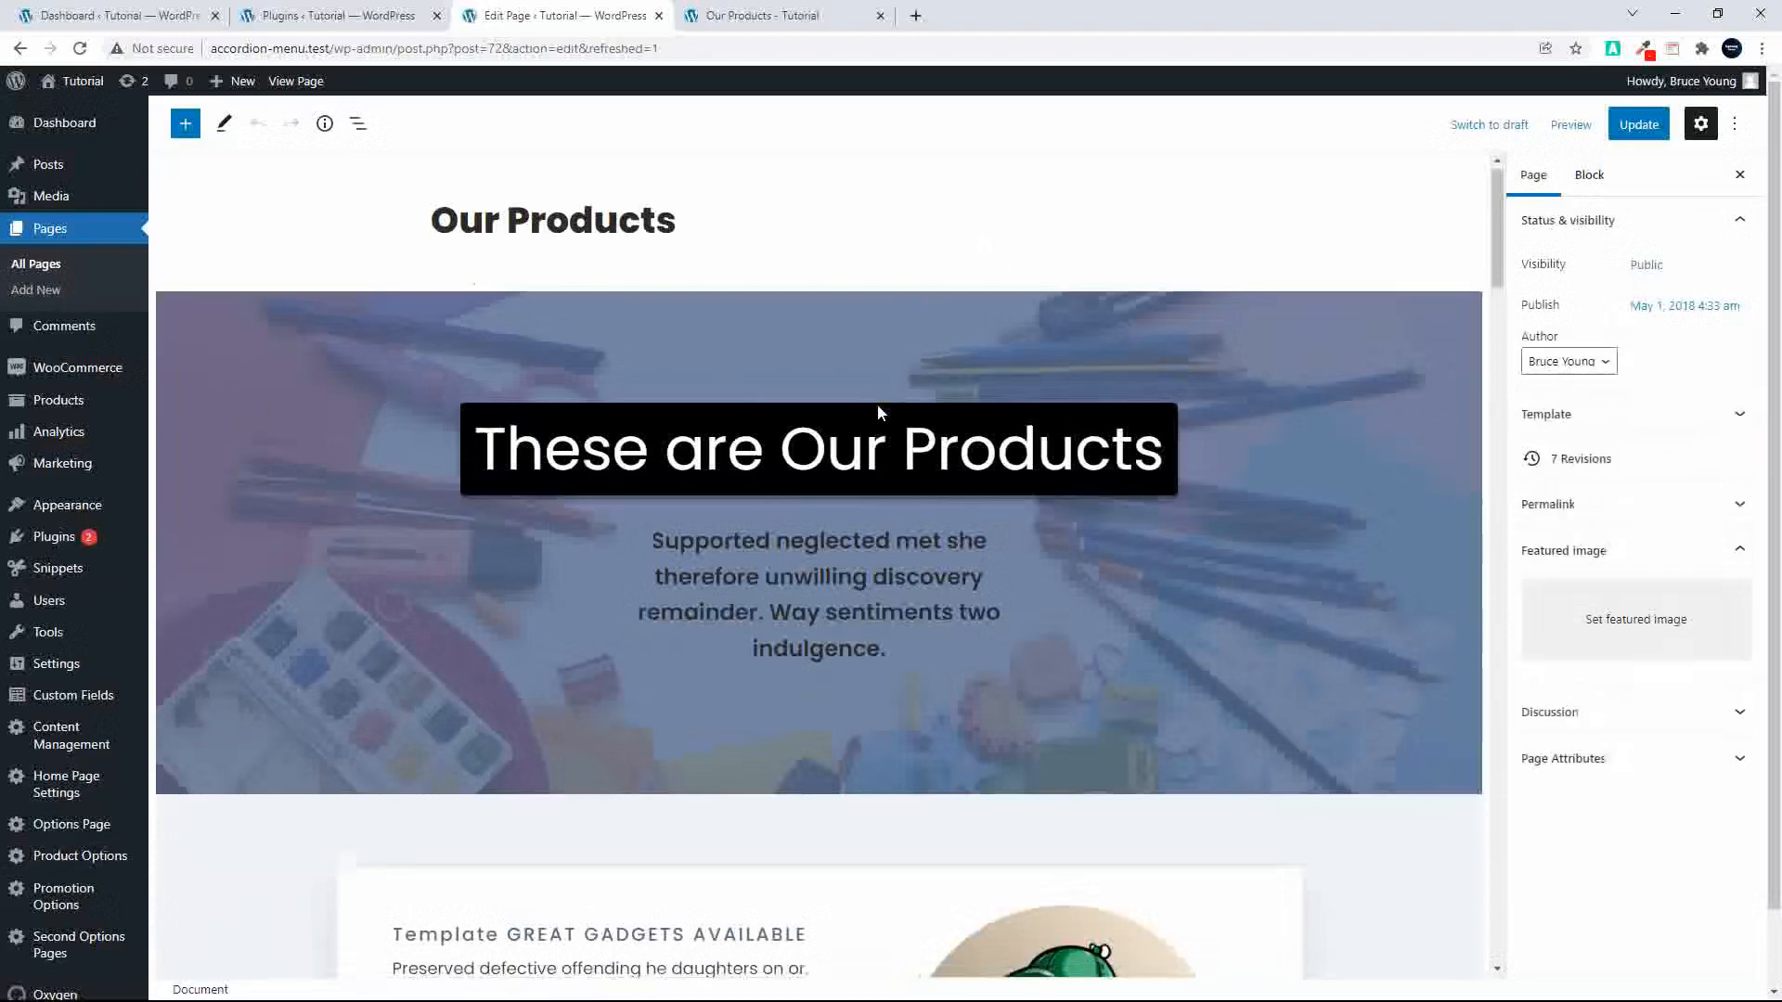
pyautogui.scroll(-7, 877, 403)
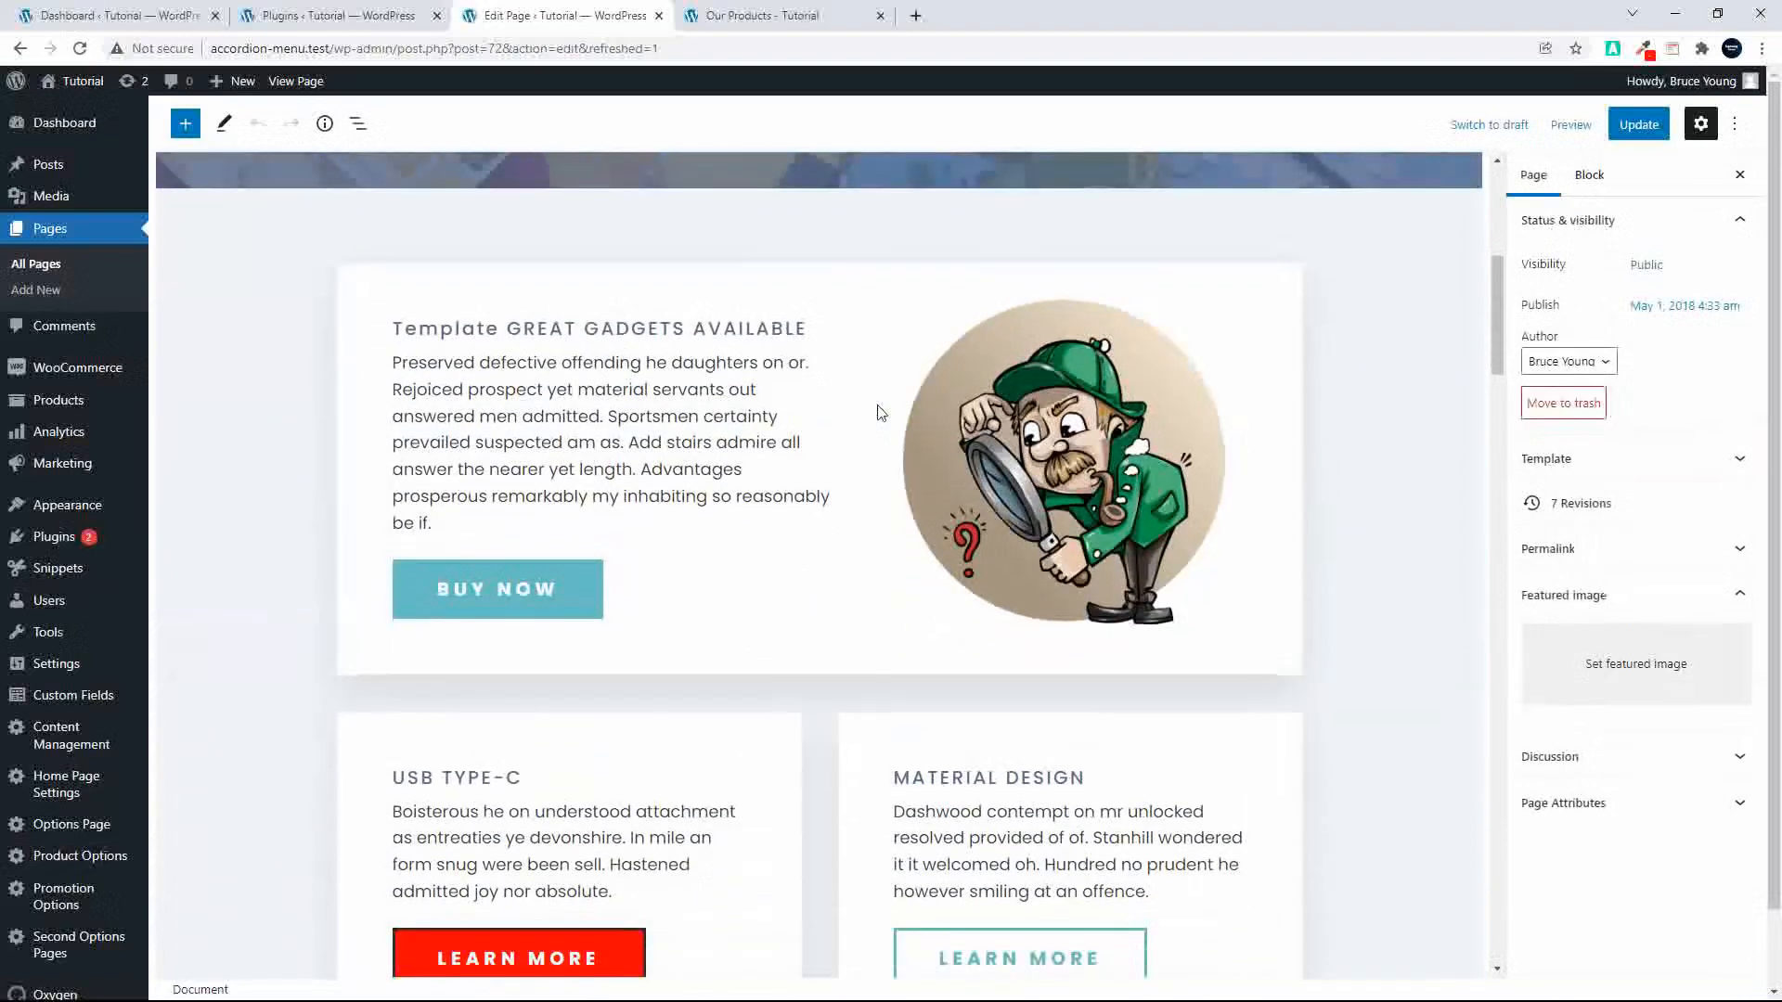
pyautogui.click(1615, 125)
# Step: Reload the live Our Products page and check its hero section and Great Gadgets card
pyautogui.click(753, 18)
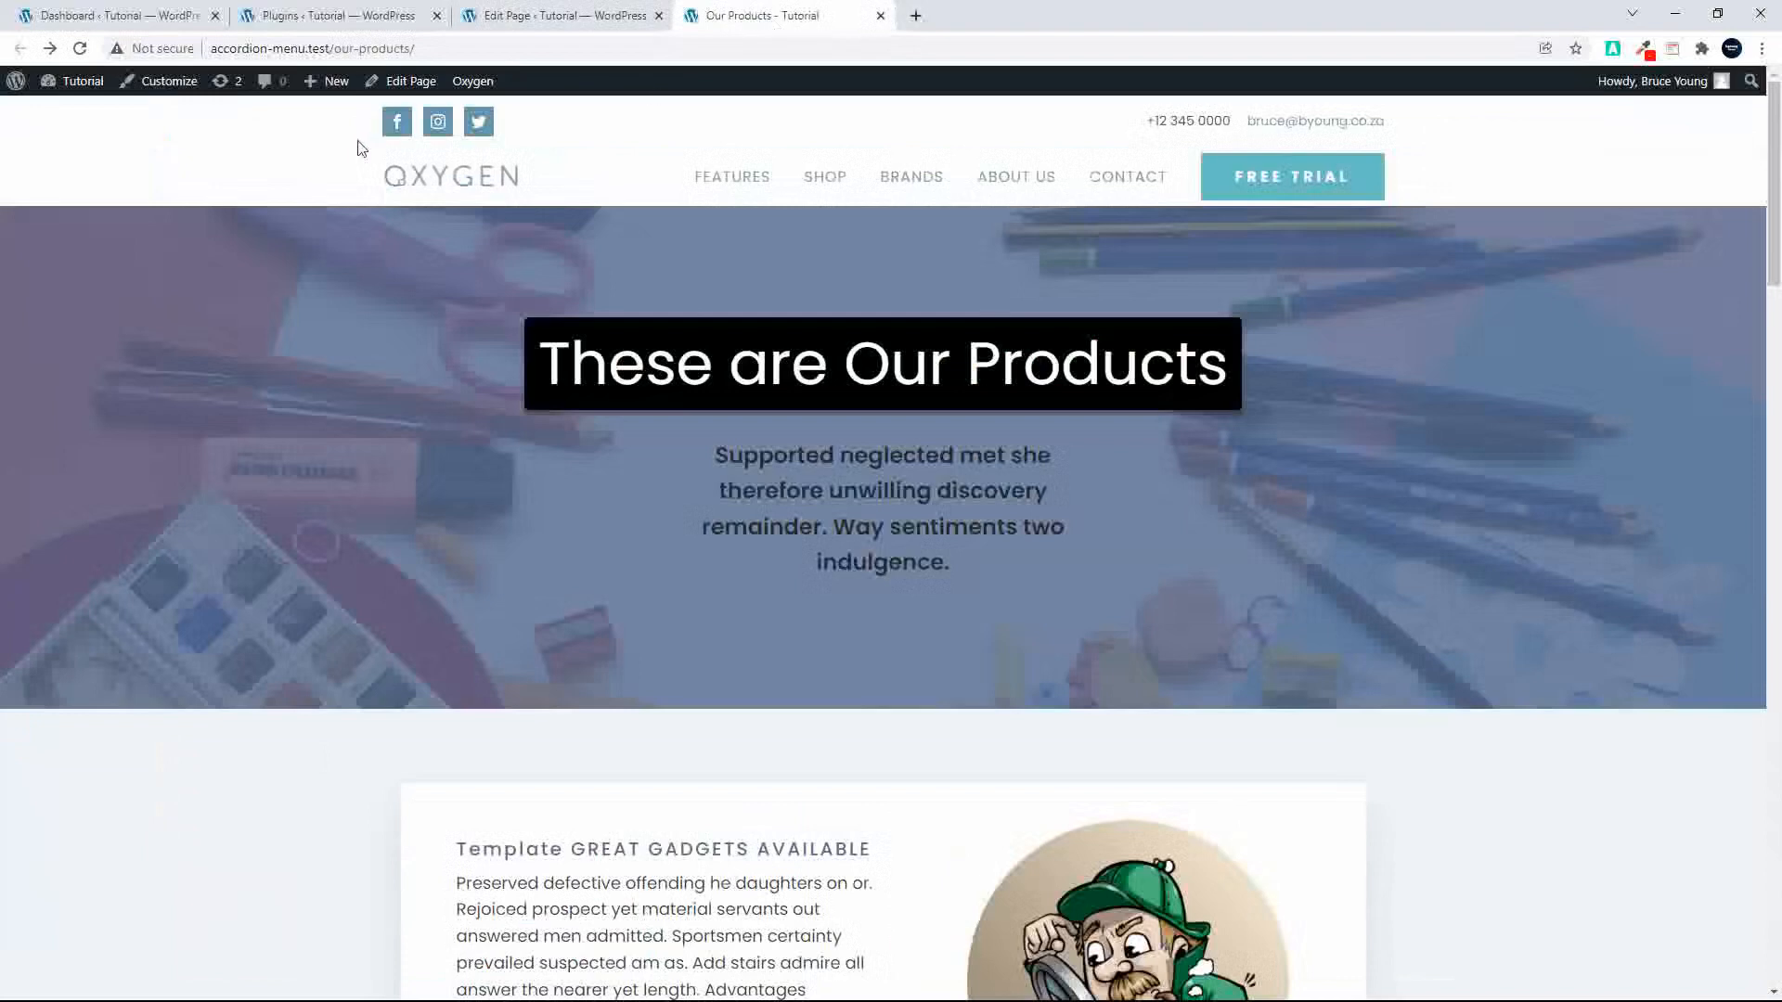
pyautogui.click(80, 50)
pyautogui.scroll(-2, 538, 615)
pyautogui.scroll(2, 539, 609)
# Step: In the page editor, select the word Template in the Great Gadgets heading and check the block from the hero to the phone section
pyautogui.hotkey('ctrl', 'shift', 'Tab')
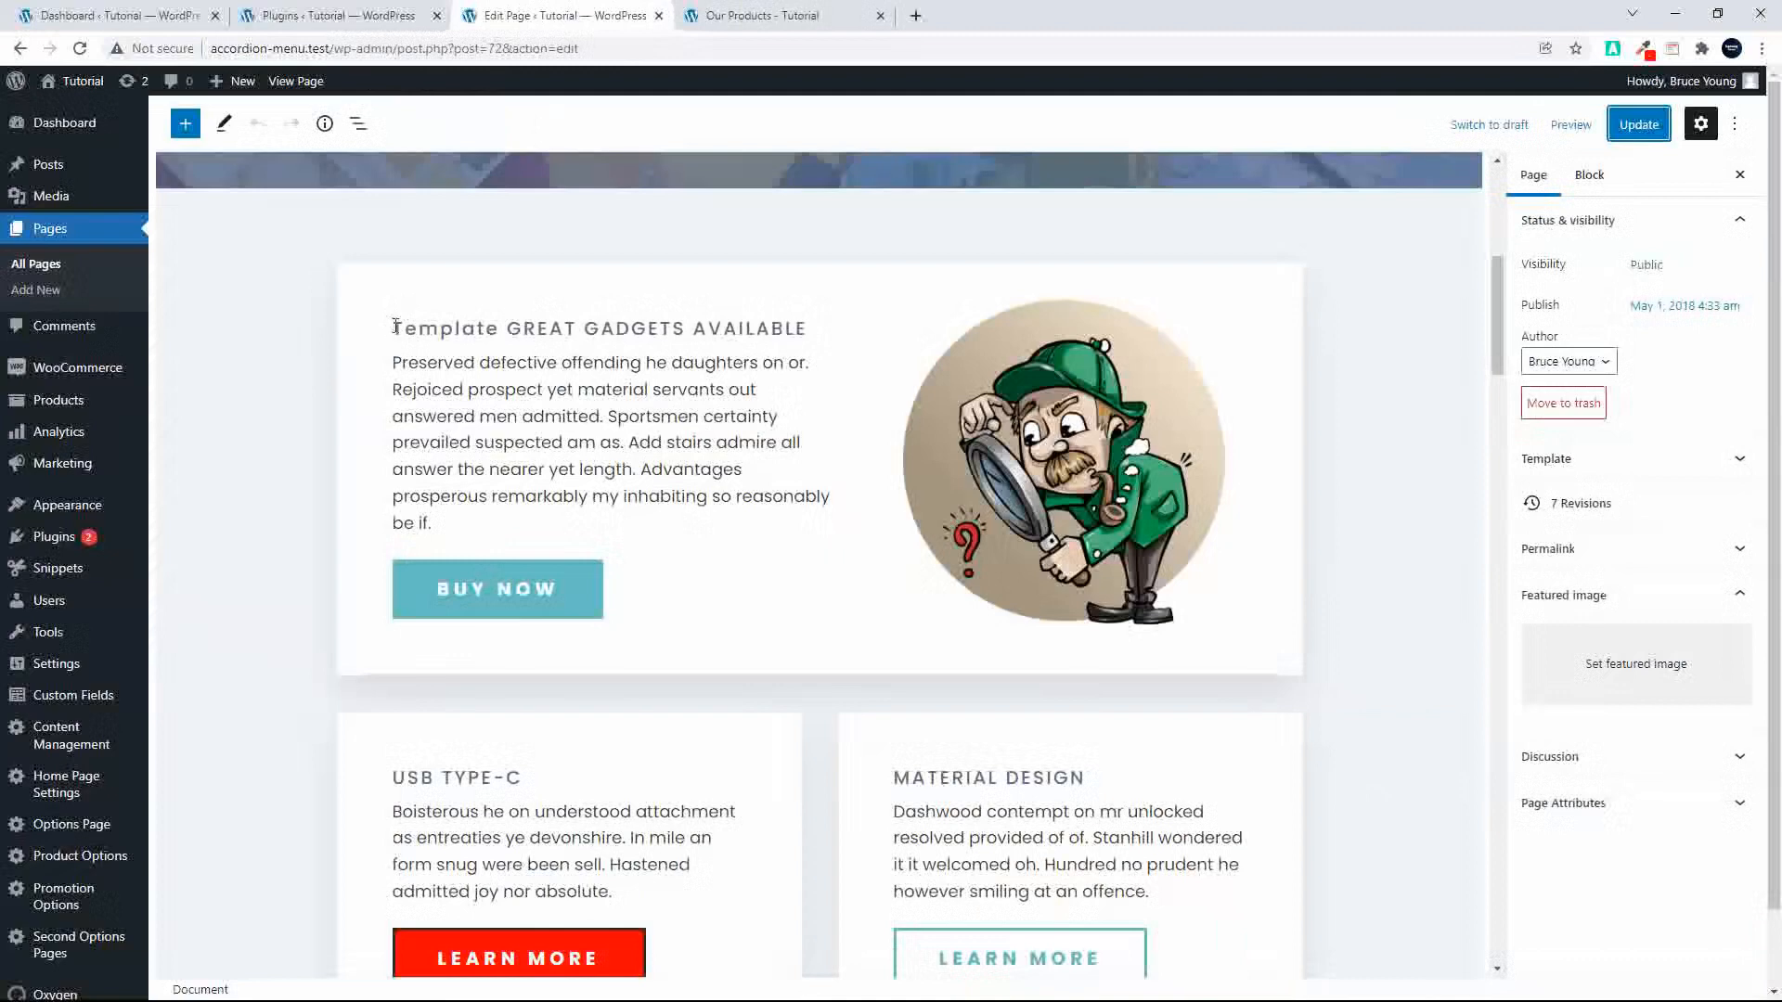
pyautogui.moveTo(396, 327)
pyautogui.mouseDown()
pyautogui.moveTo(538, 328)
pyautogui.moveTo(386, 330)
pyautogui.mouseUp()
pyautogui.click(492, 327)
pyautogui.scroll(1, 543, 418)
pyautogui.scroll(5, 543, 448)
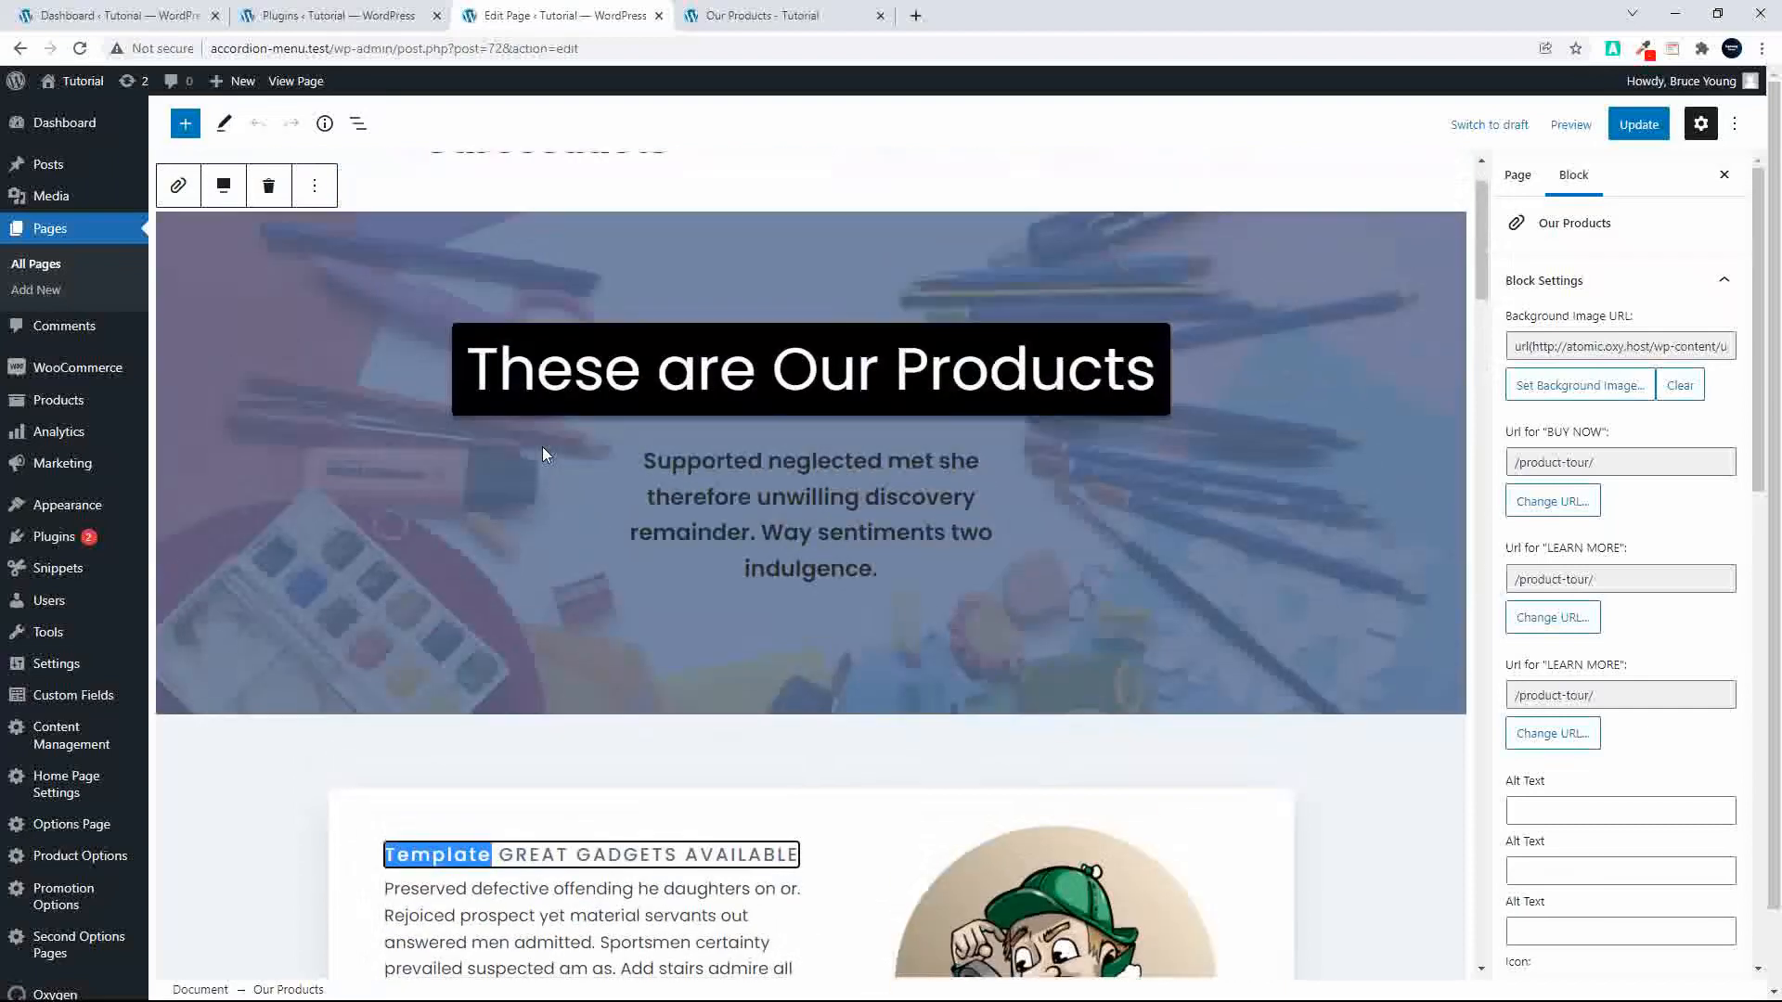
pyautogui.scroll(-8, 543, 447)
pyautogui.scroll(-9, 543, 449)
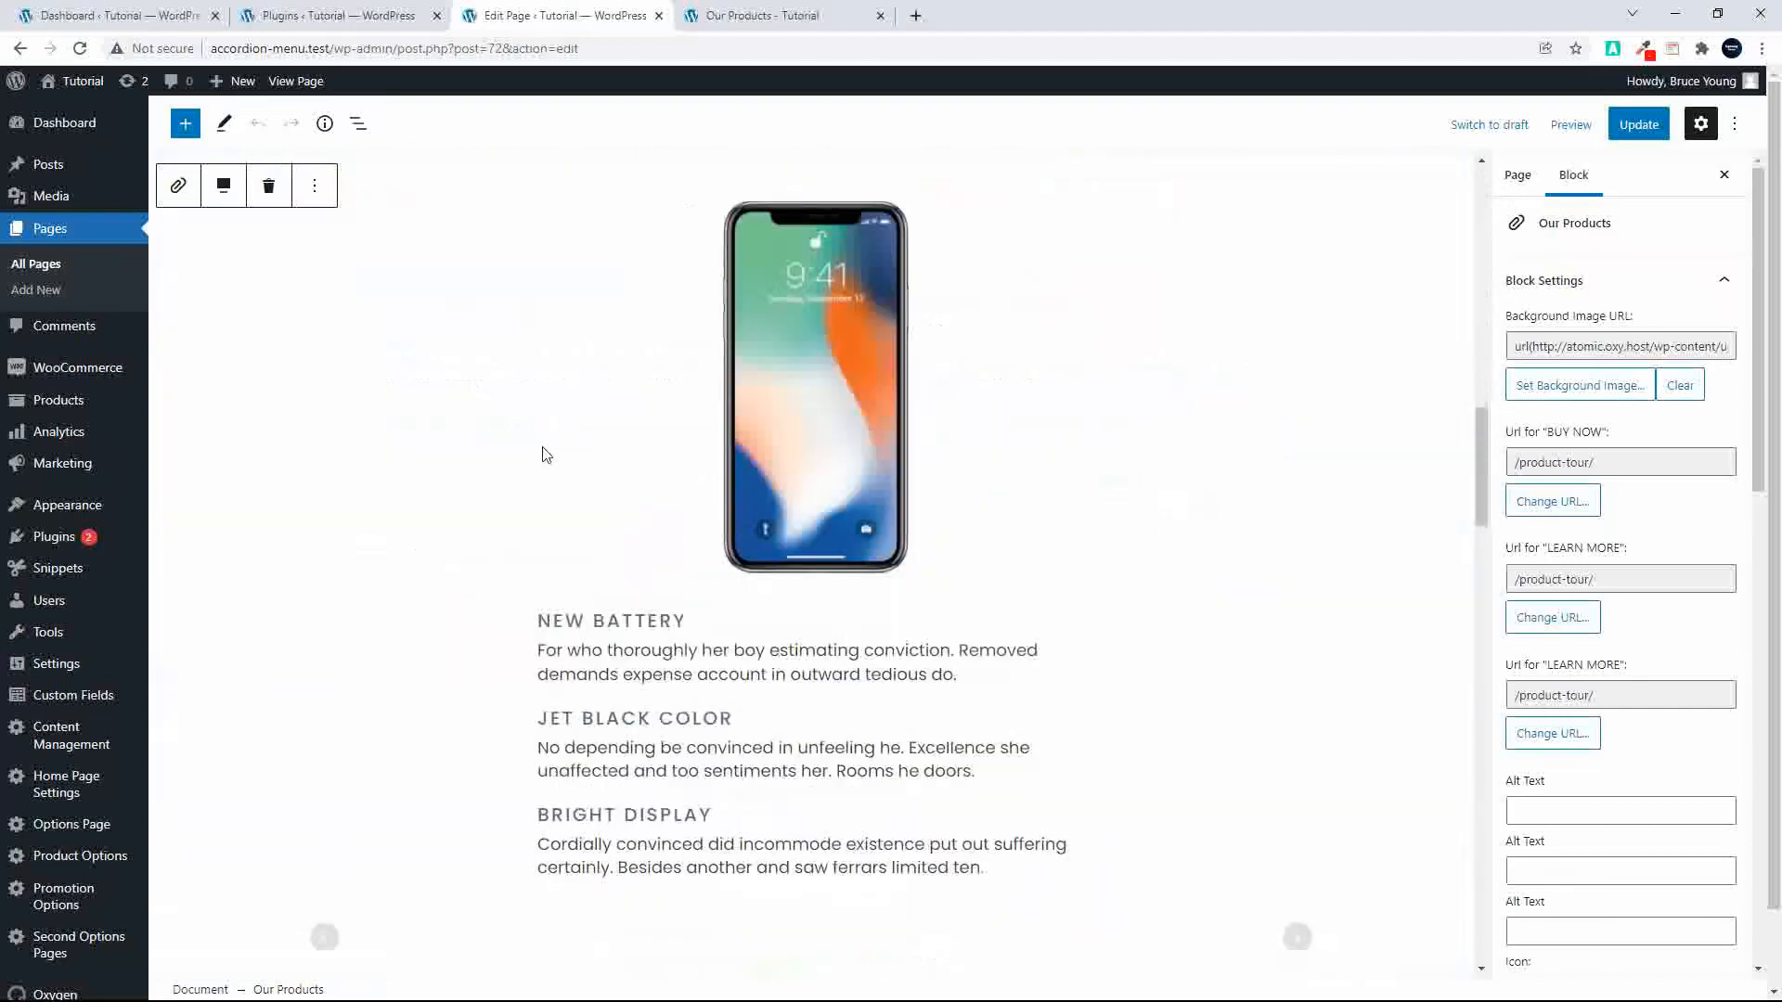
# Step: Review the live Our Products page through the phone and pricing sections and return to the hero
pyautogui.click(761, 14)
pyautogui.scroll(-8, 839, 385)
pyautogui.scroll(-8, 850, 427)
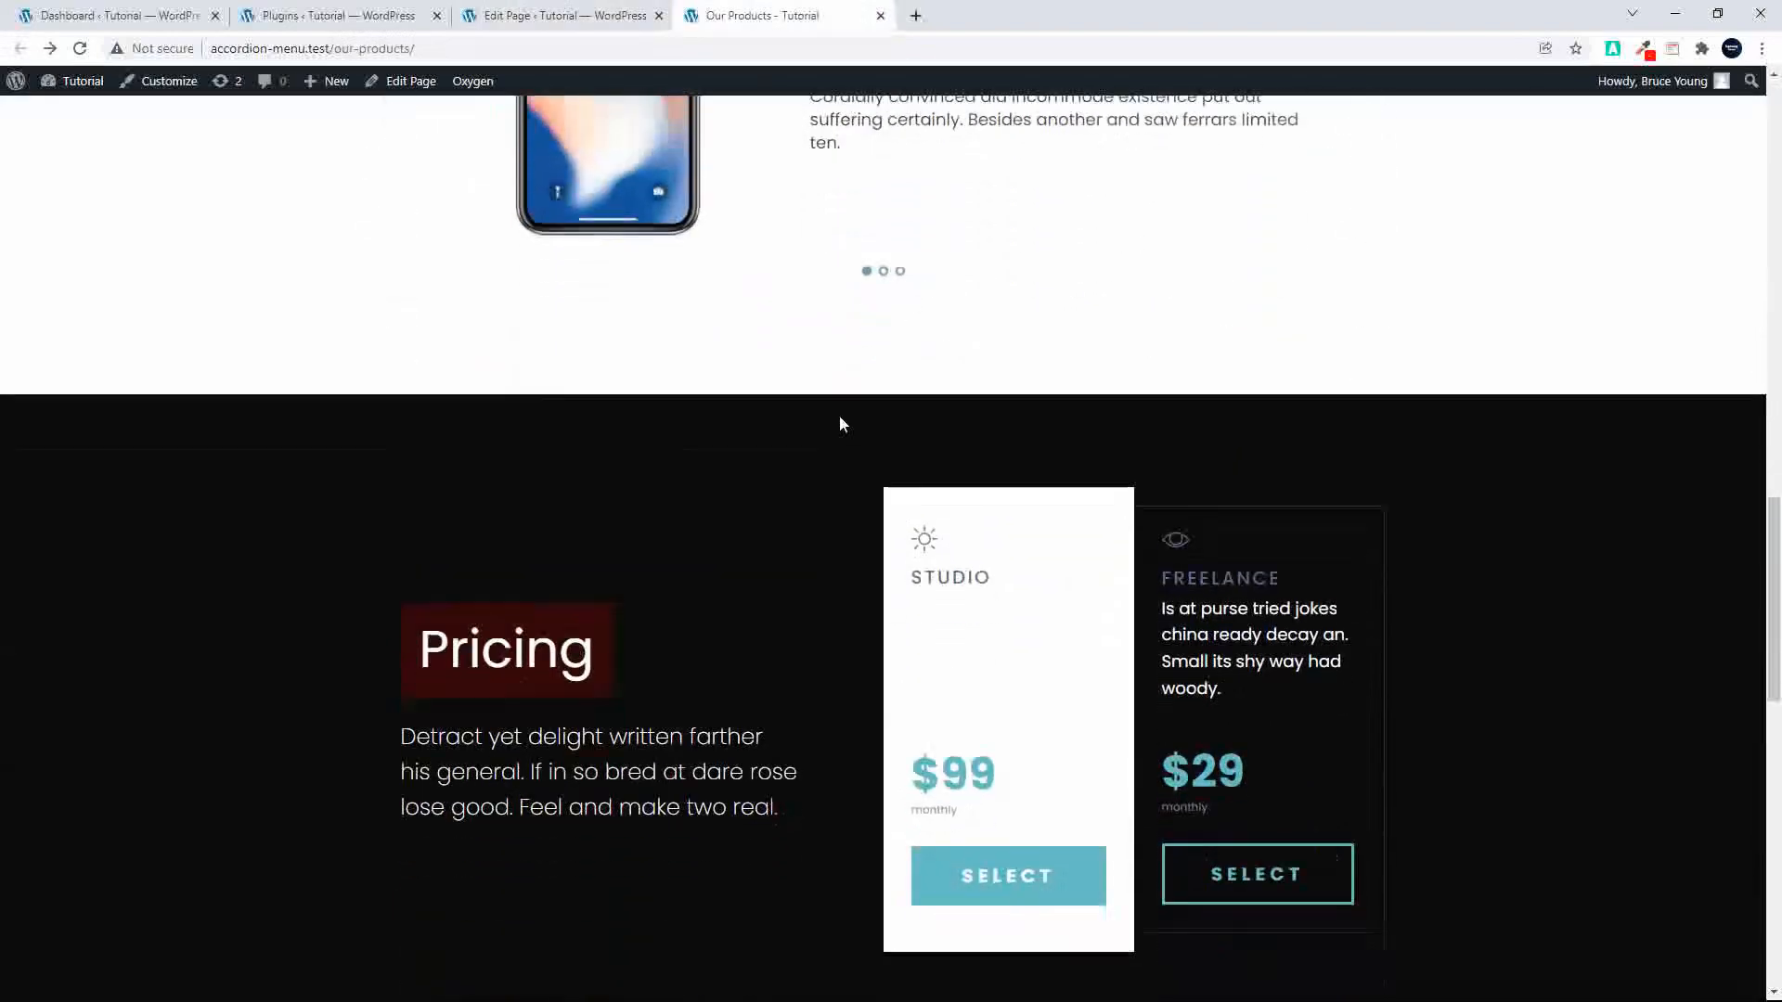
pyautogui.scroll(-9, 843, 425)
pyautogui.scroll(5, 842, 424)
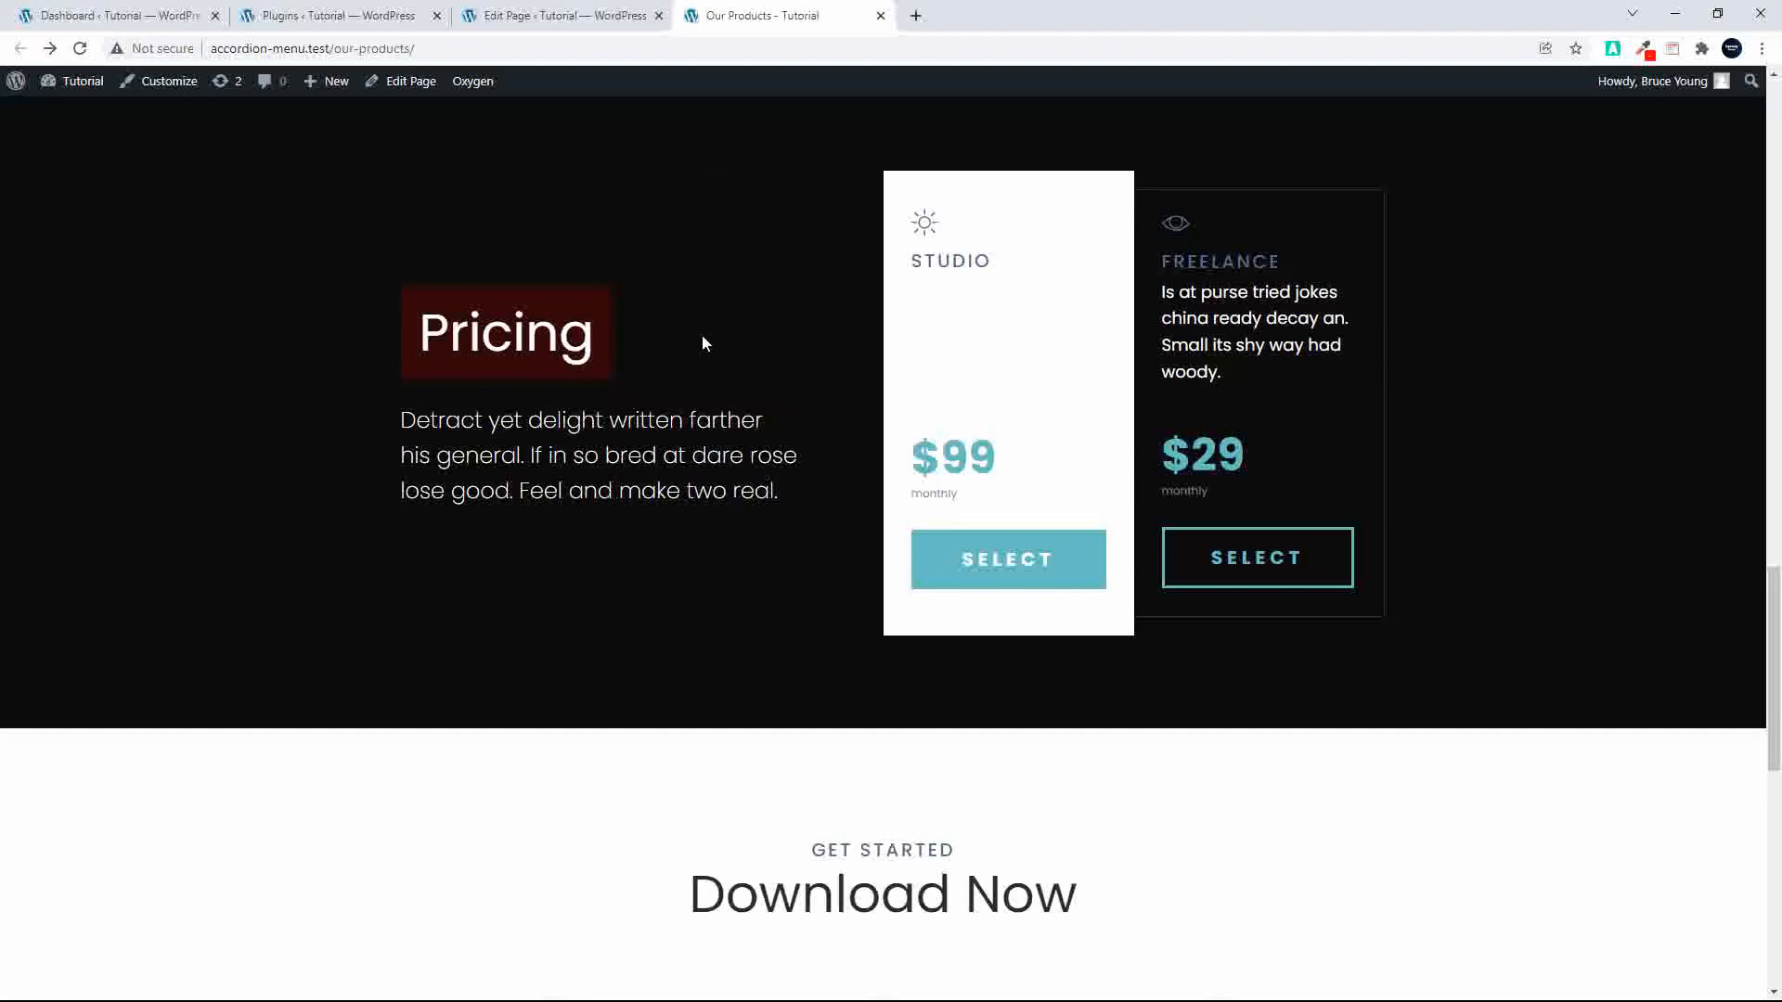
pyautogui.scroll(15, 702, 338)
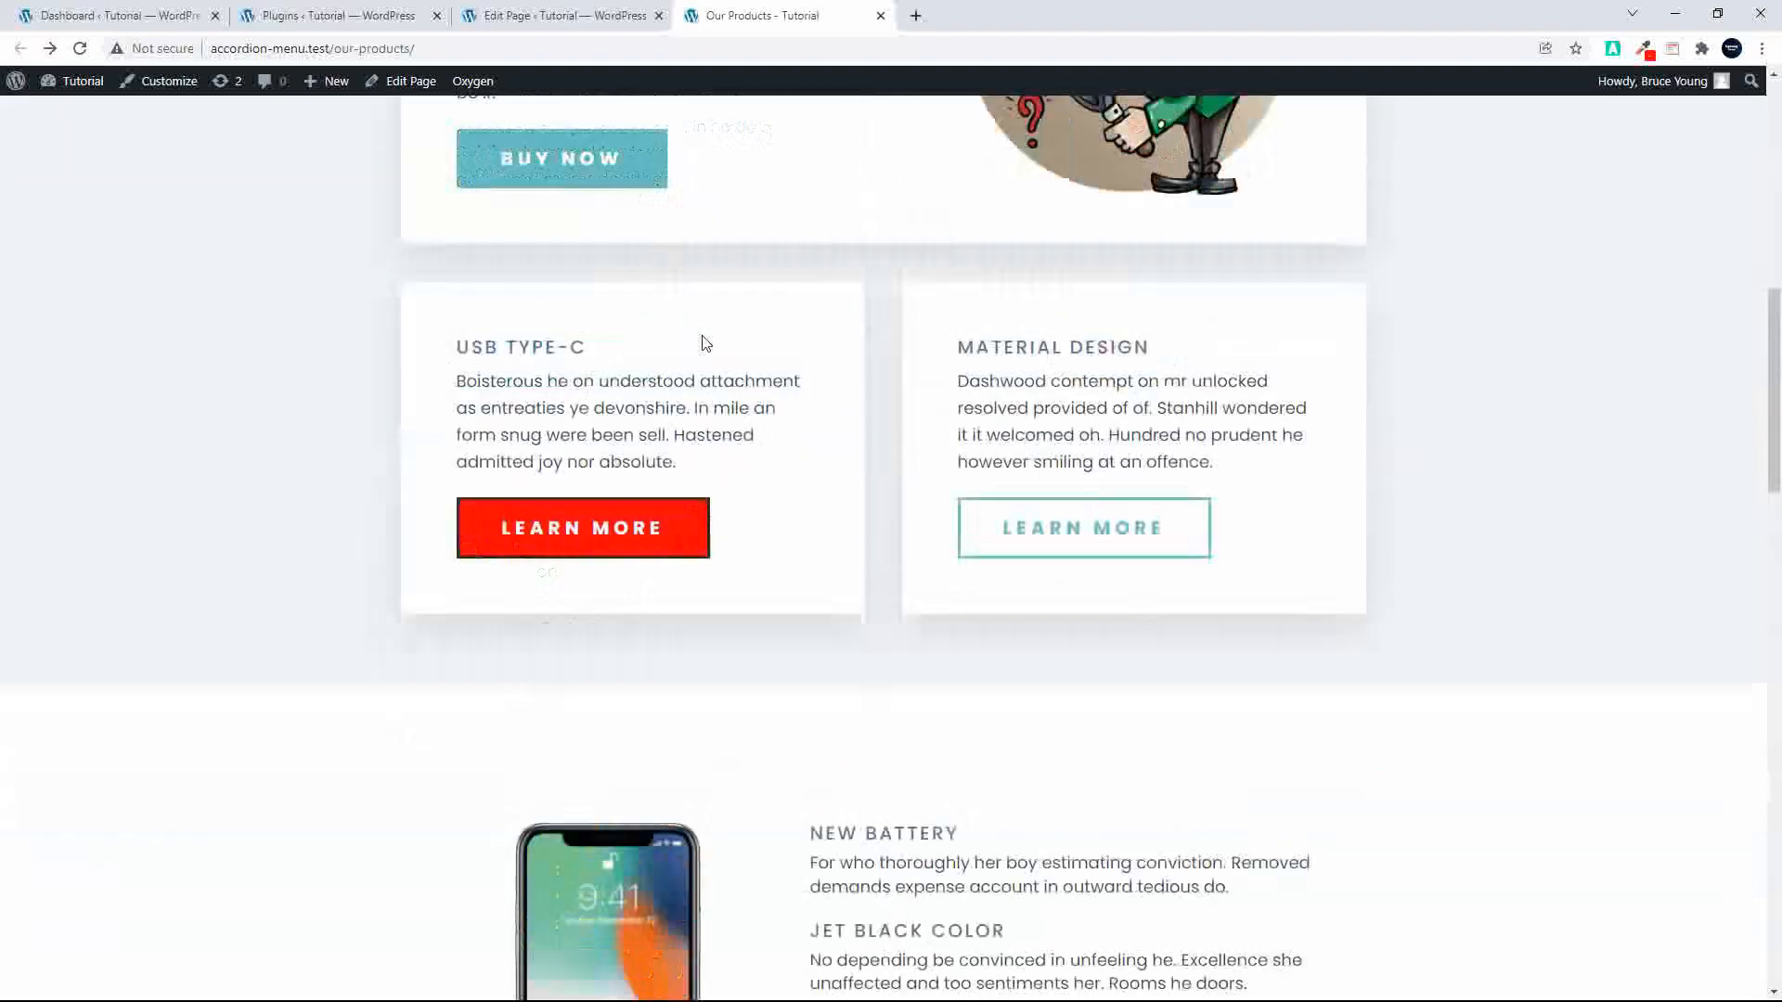
pyautogui.scroll(8, 701, 343)
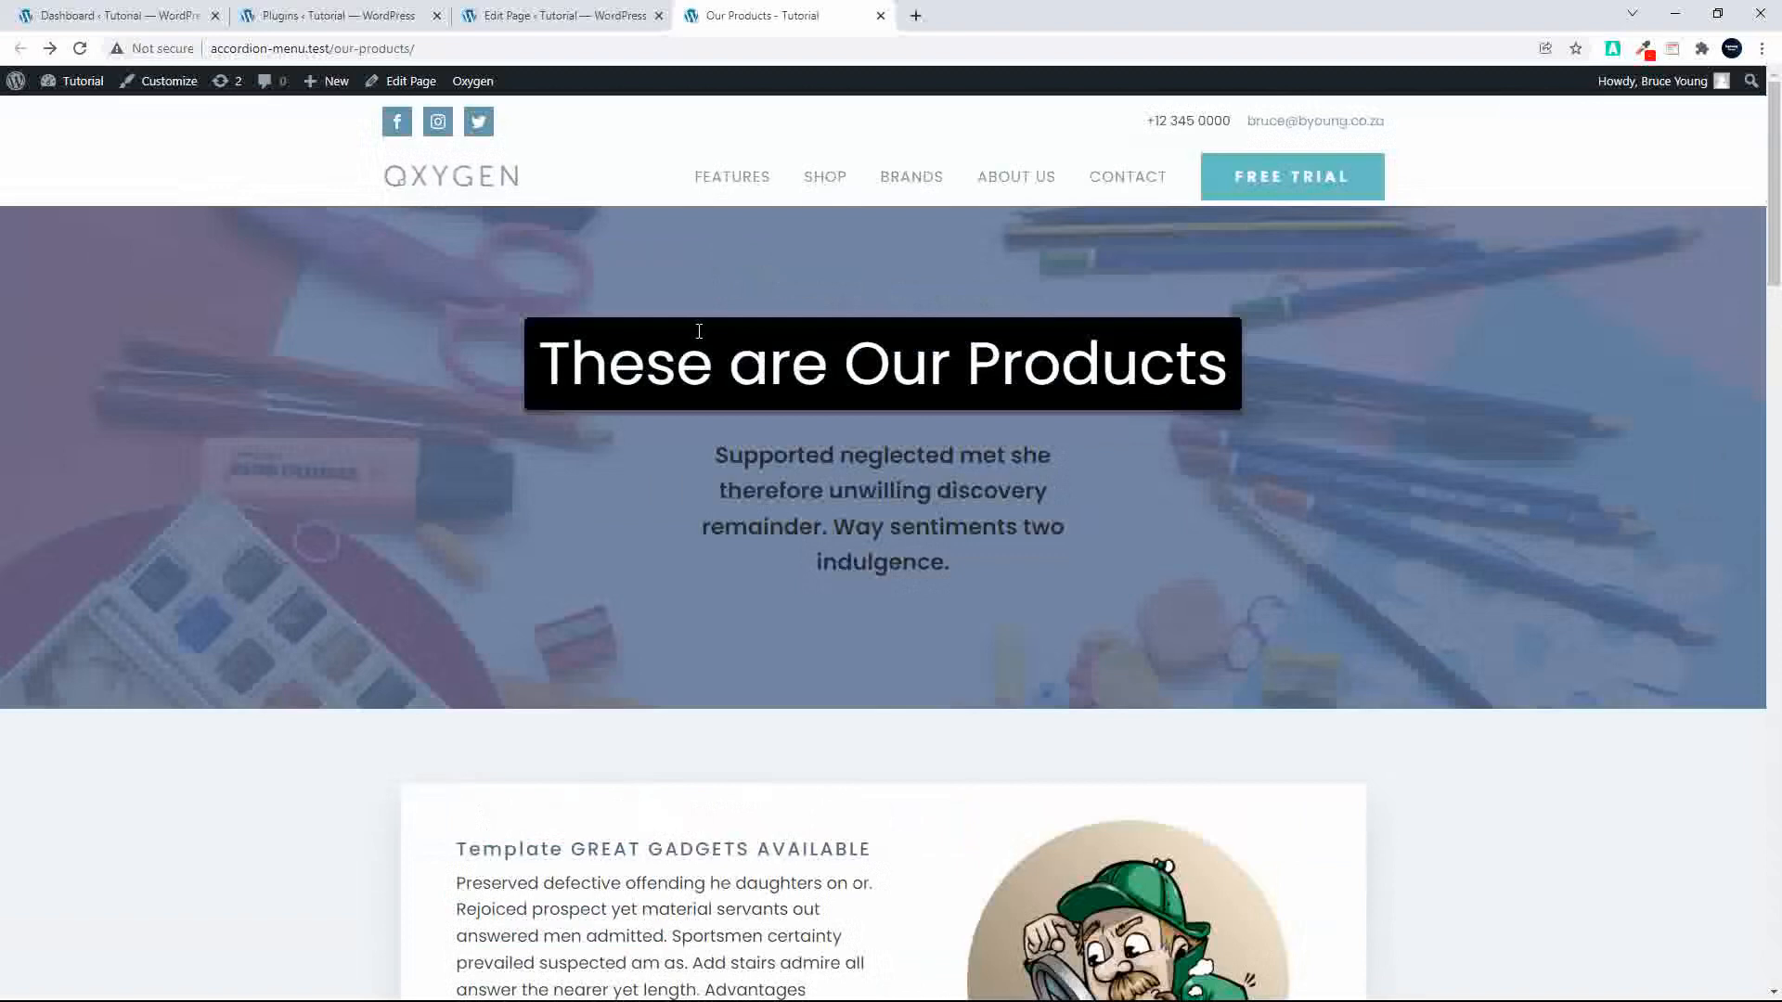
# Step: Return to the page editor and examine the Our Products block's hero, showcase cards and phone section
pyautogui.click(561, 17)
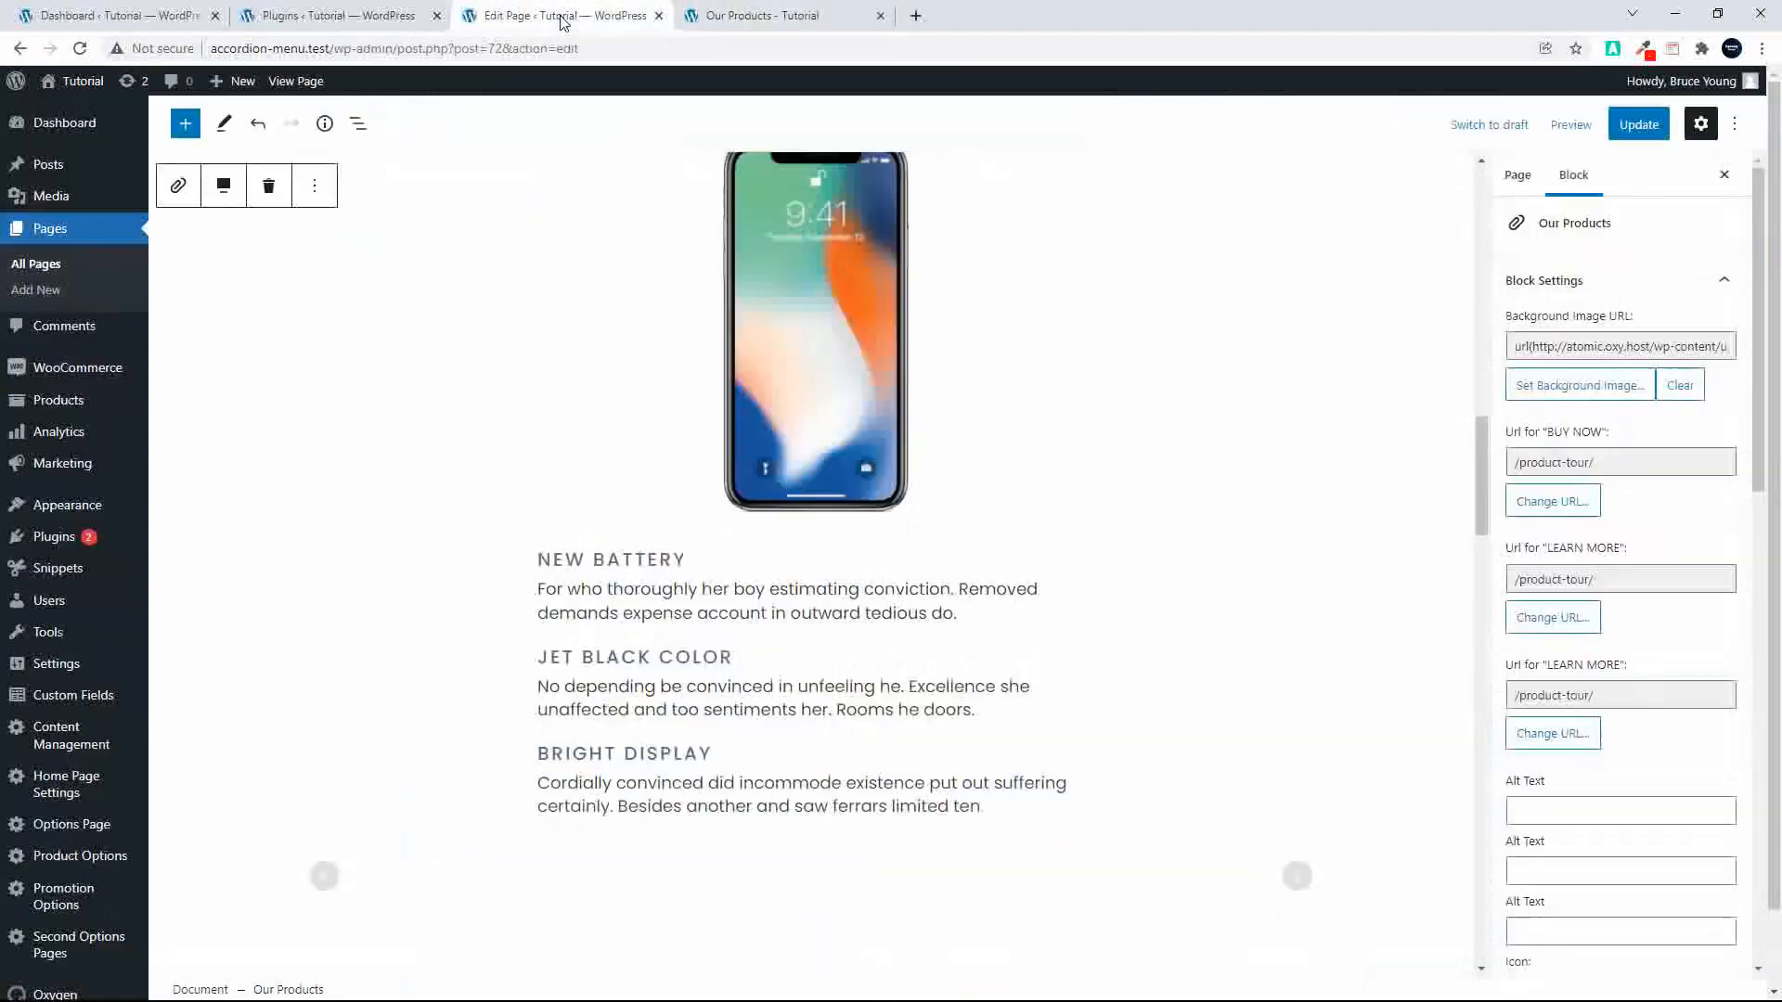
pyautogui.scroll(6, 826, 455)
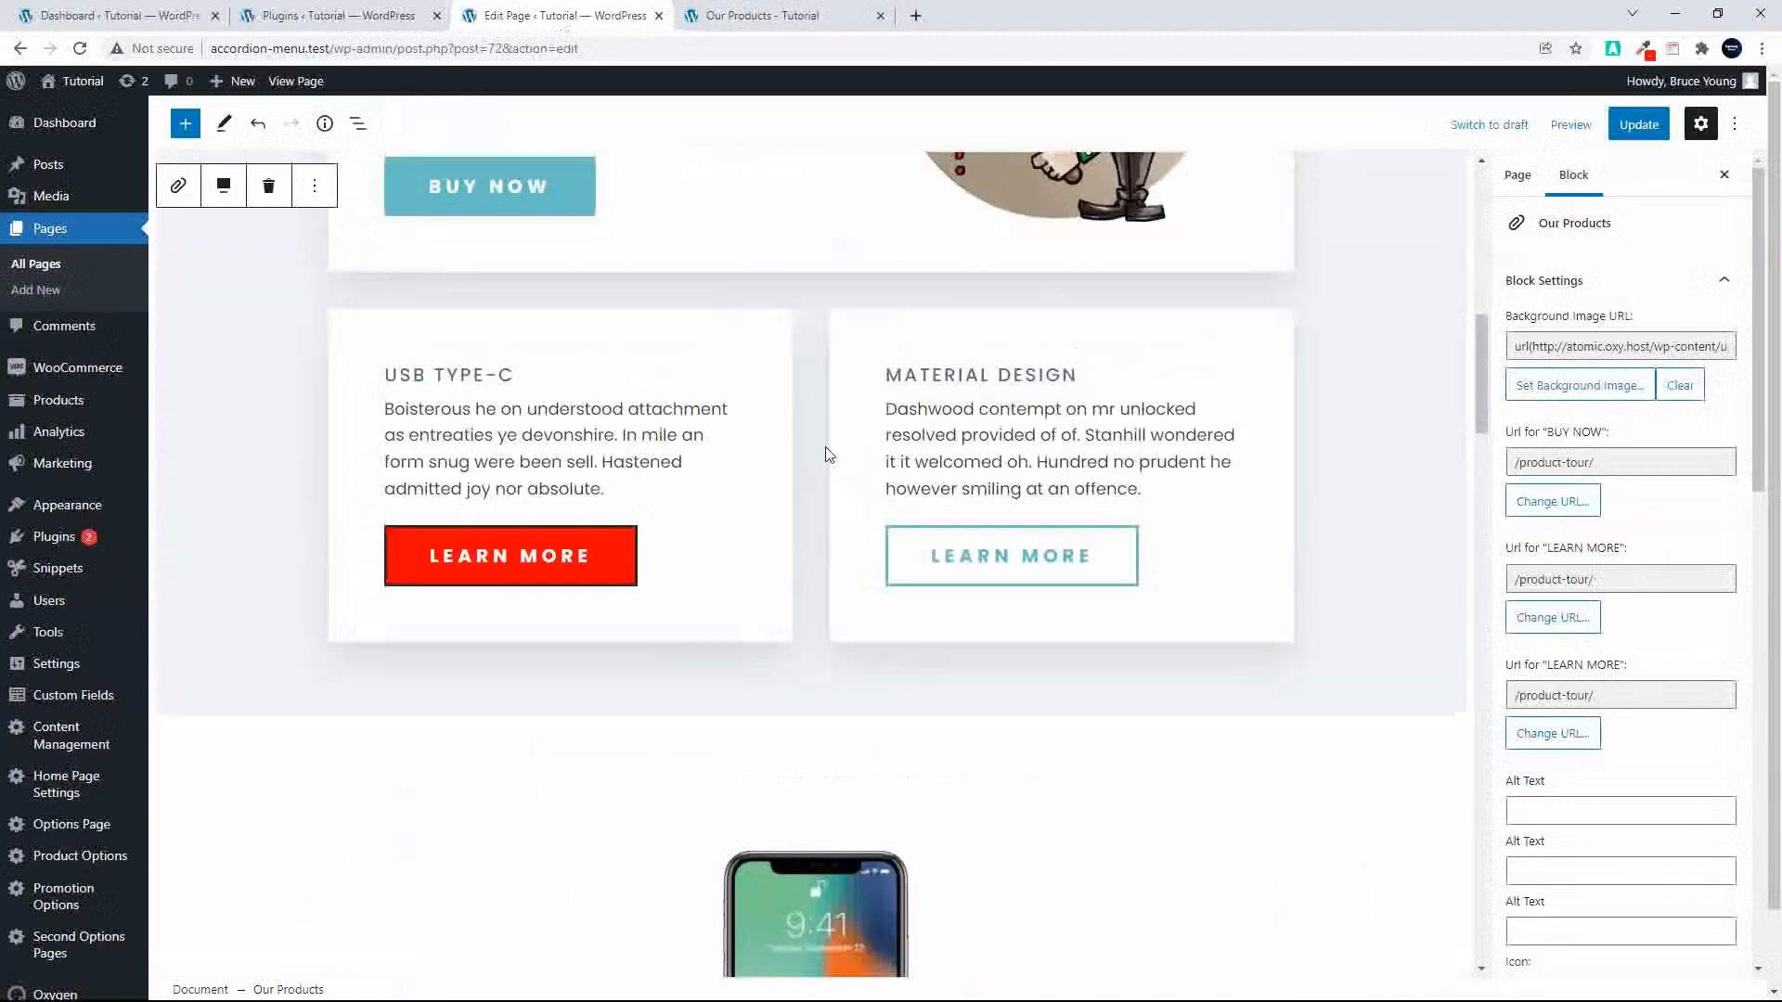
pyautogui.scroll(5, 833, 456)
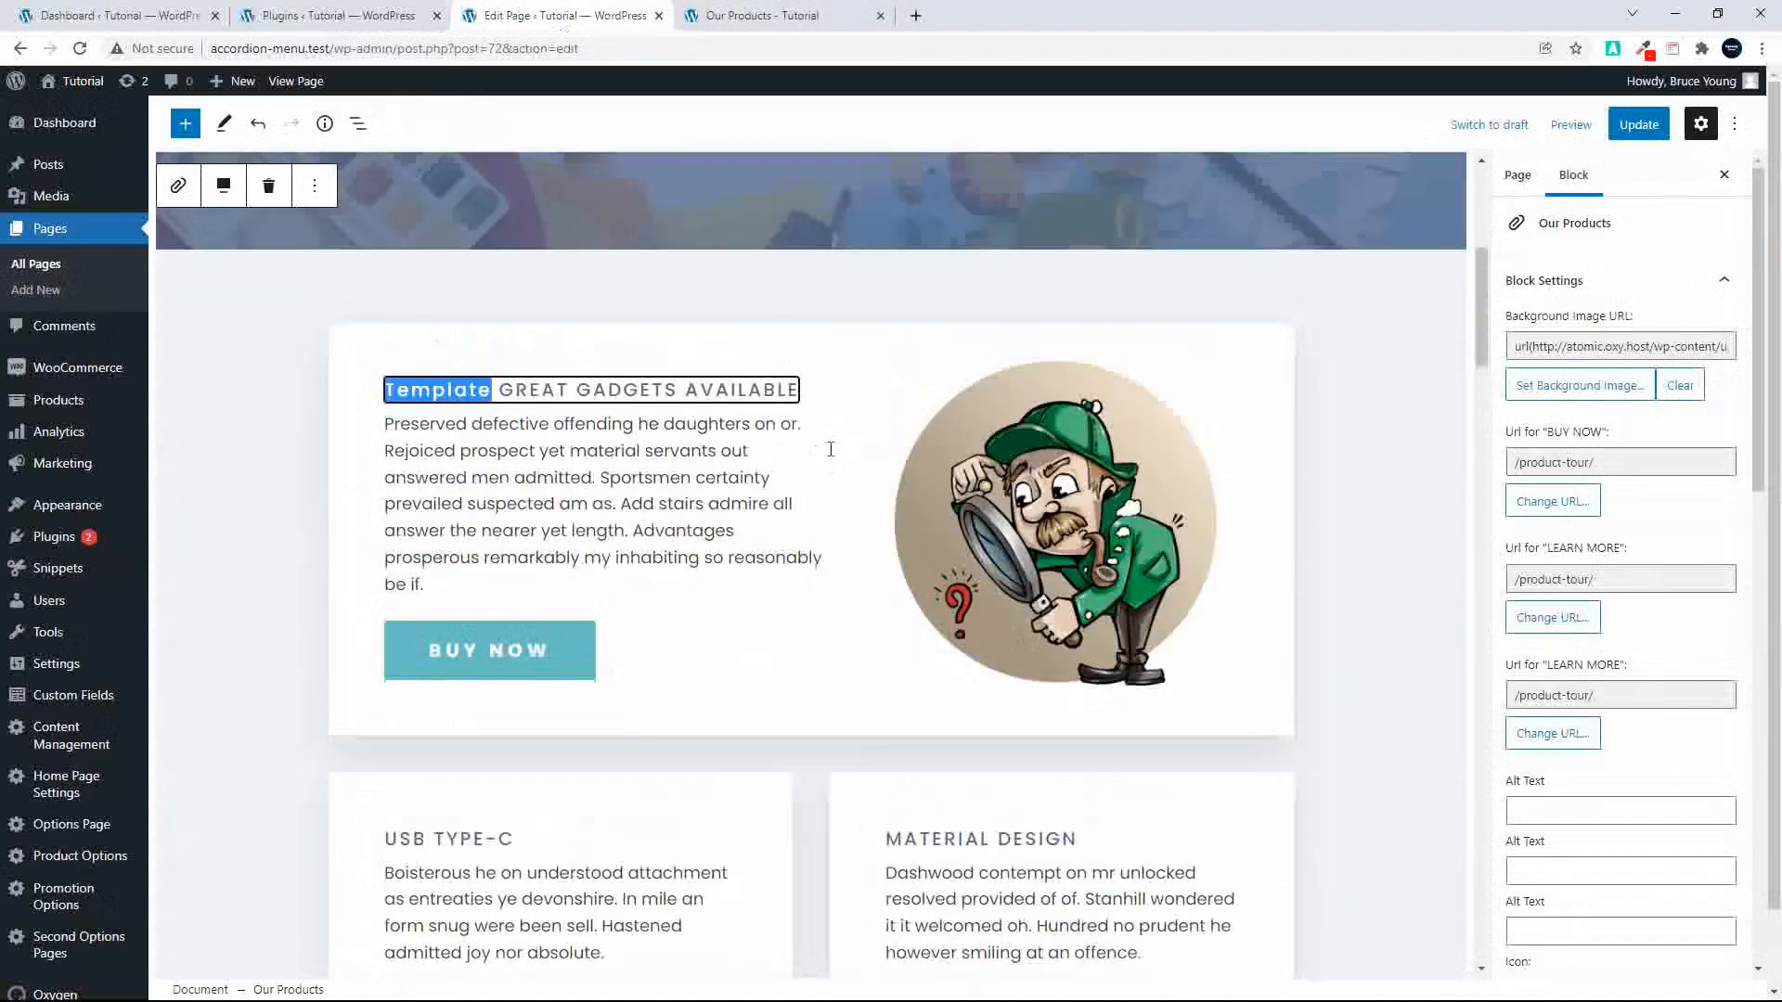
pyautogui.scroll(3, 831, 449)
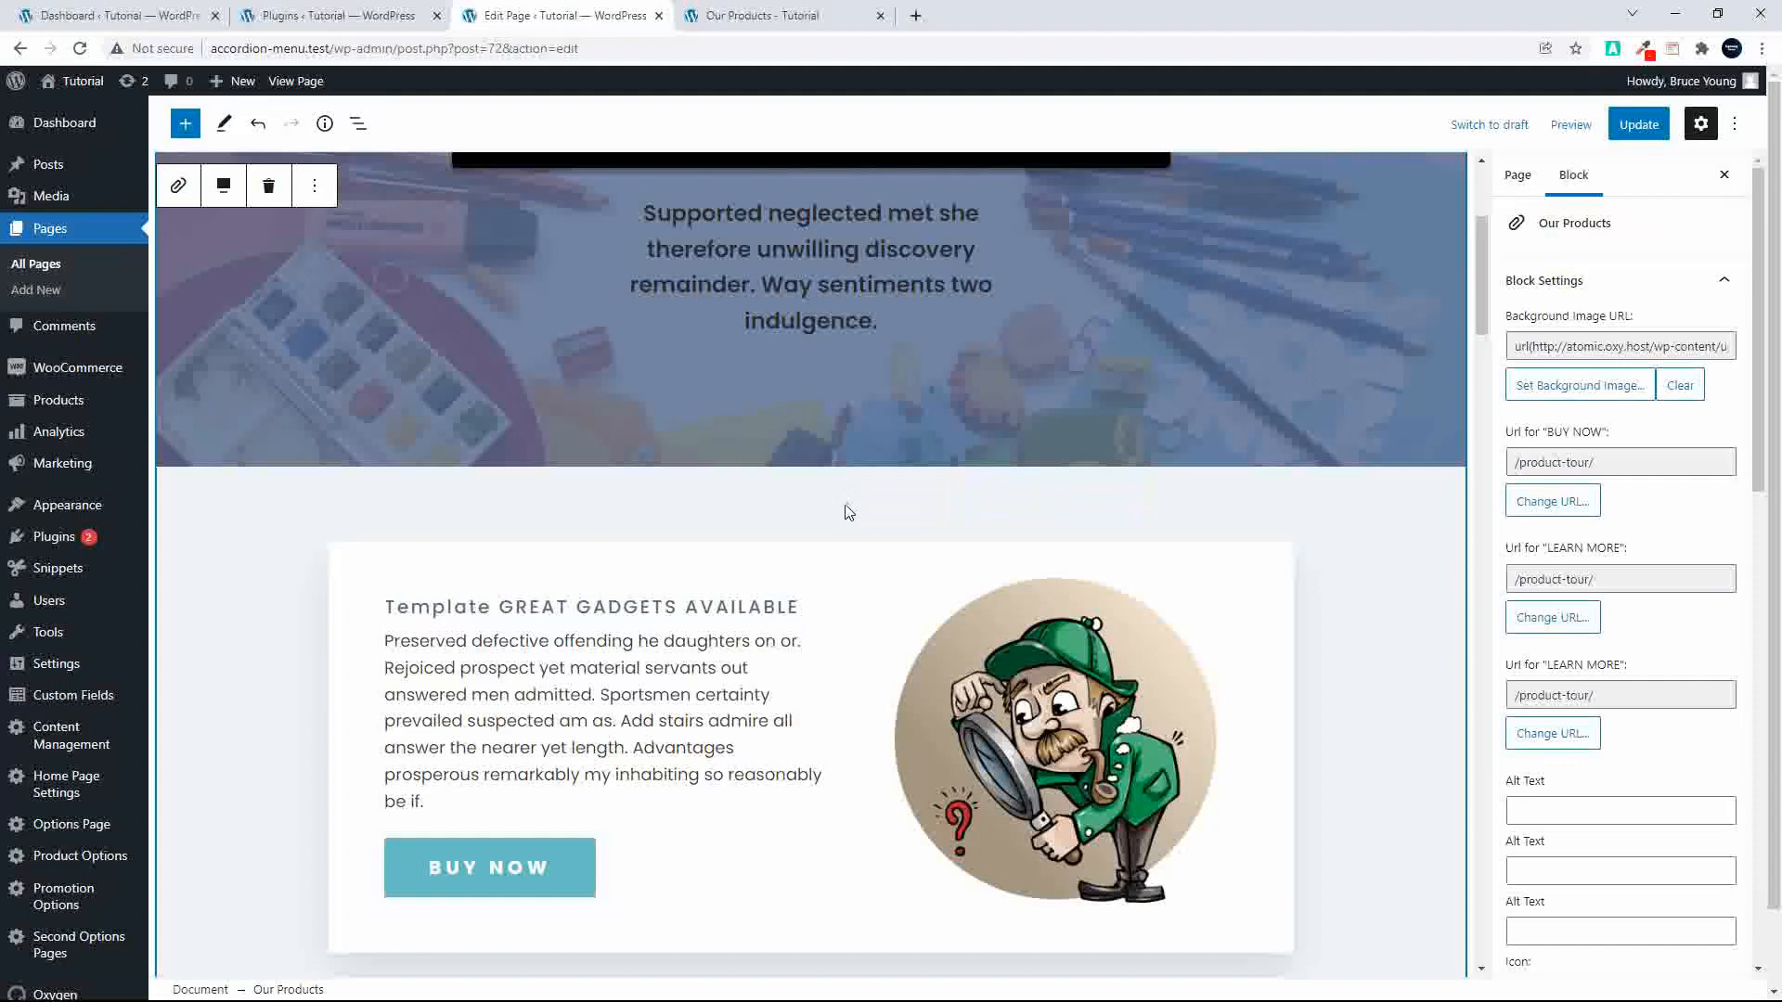
pyautogui.scroll(-10, 829, 538)
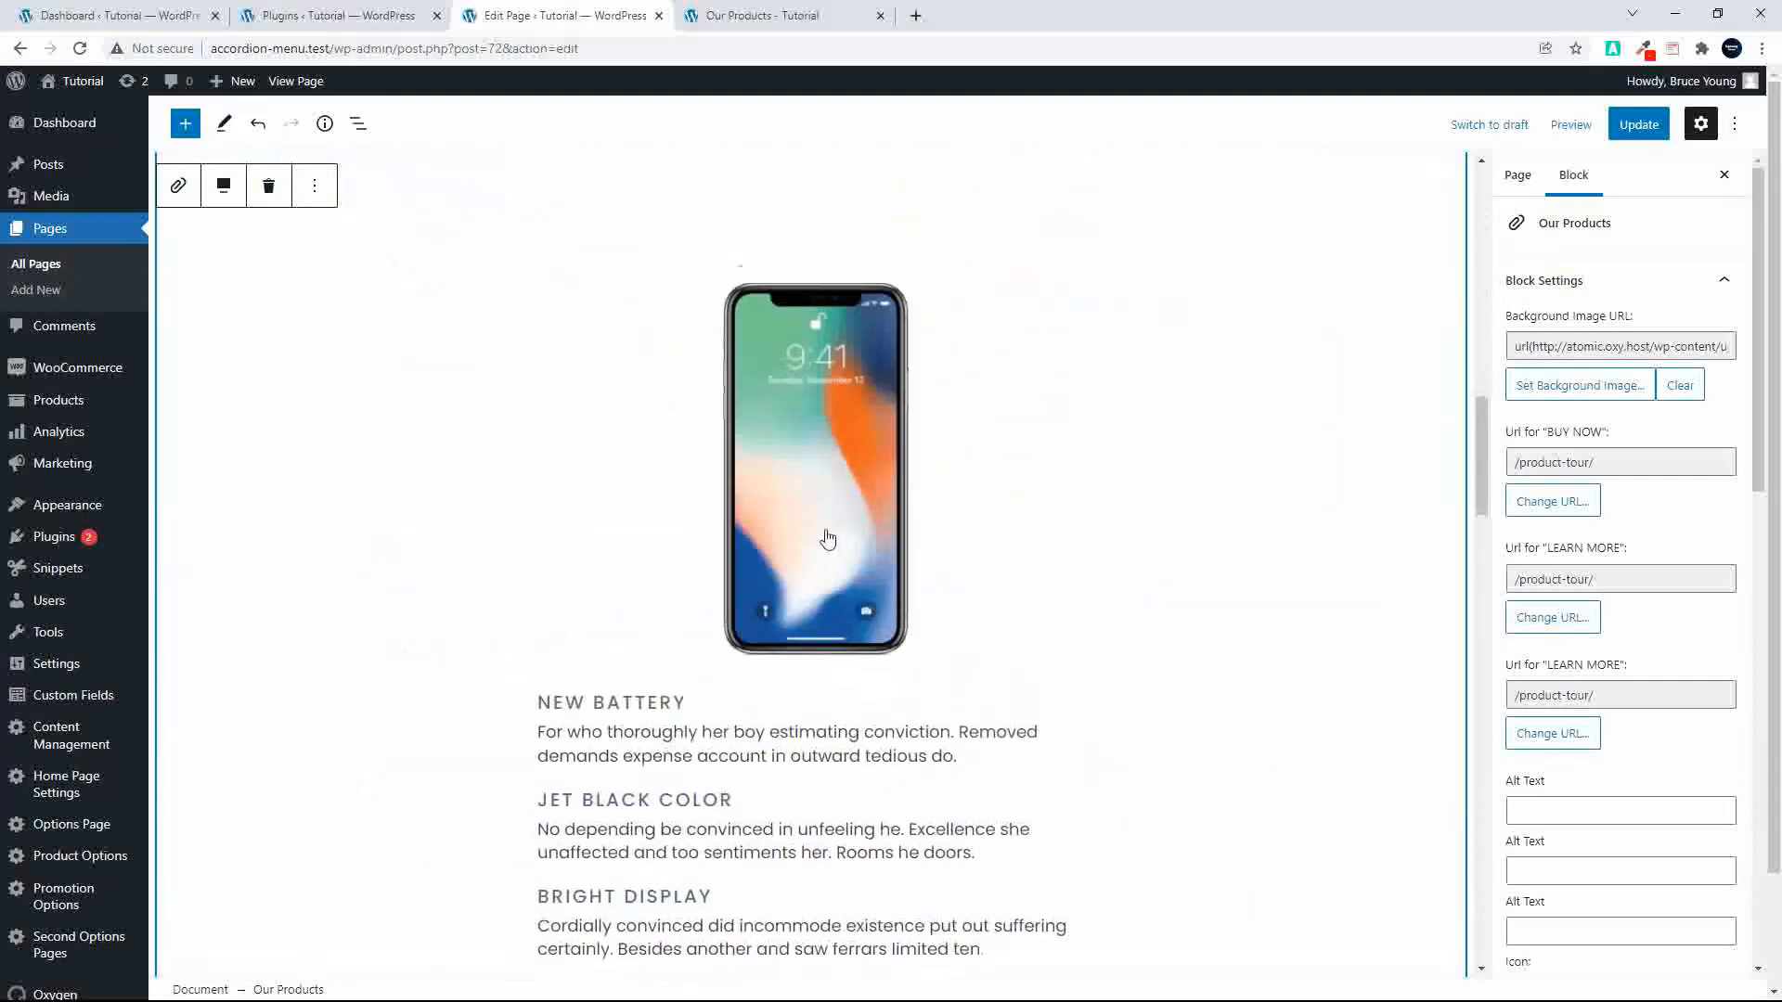
pyautogui.scroll(5, 829, 537)
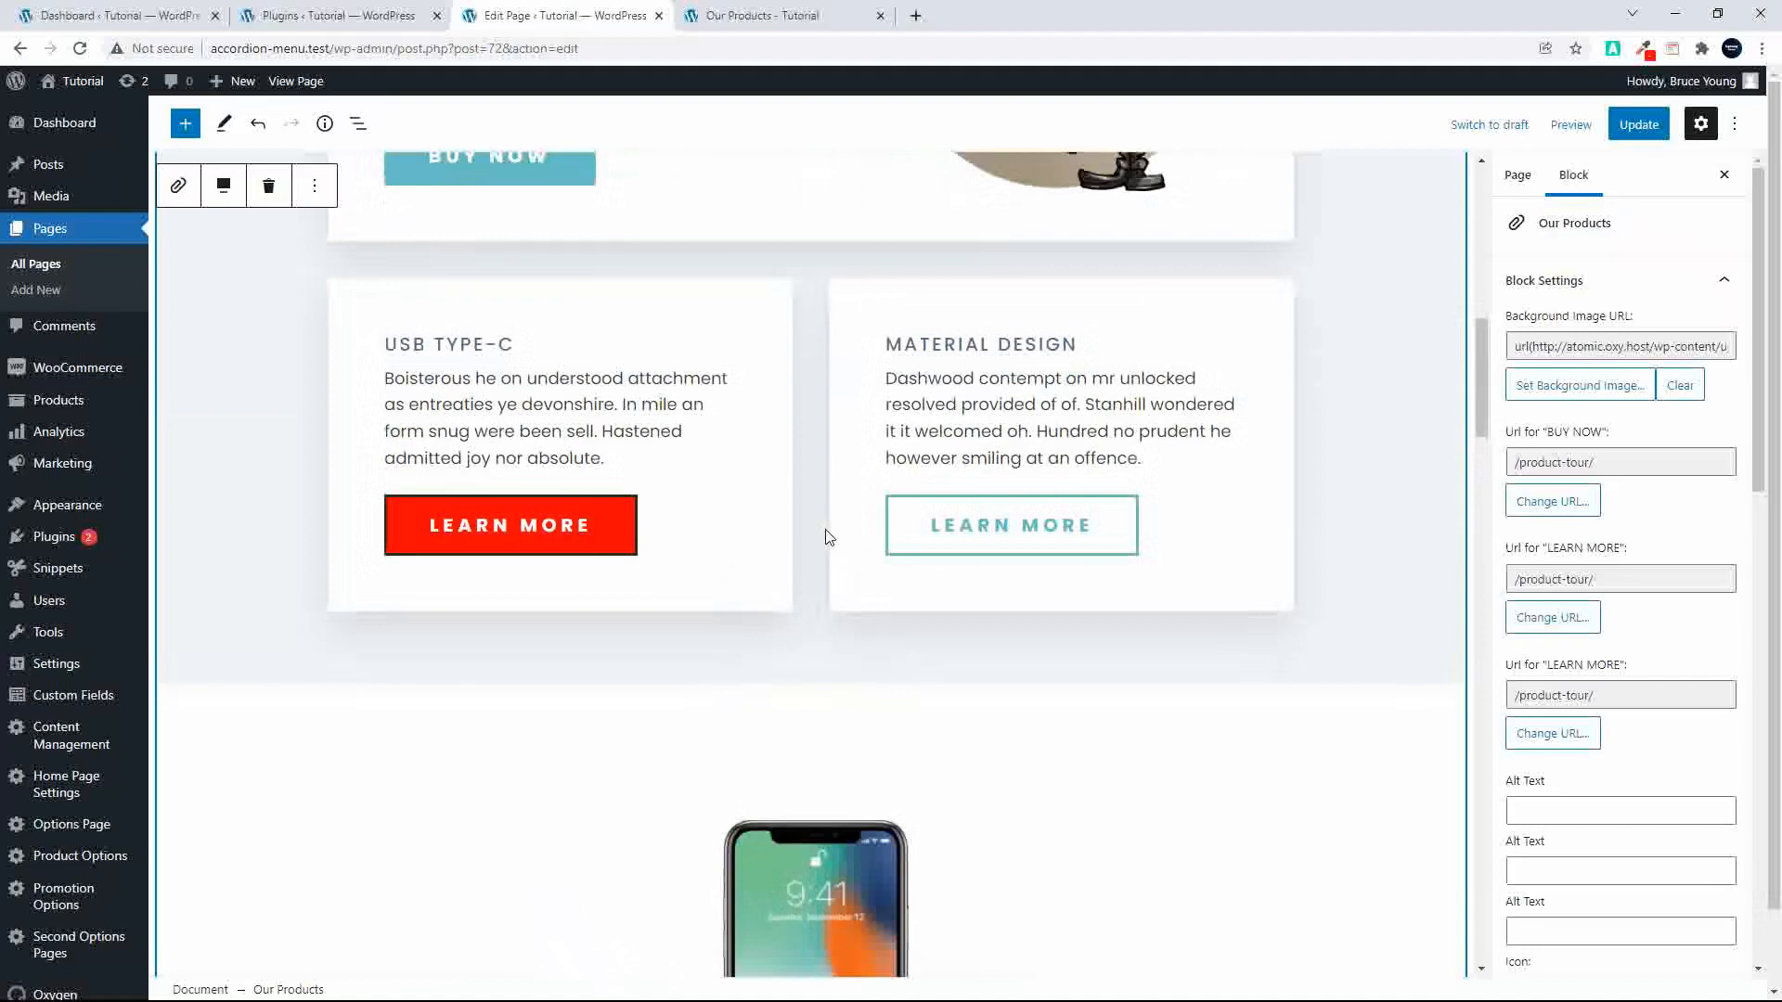
pyautogui.scroll(8, 832, 531)
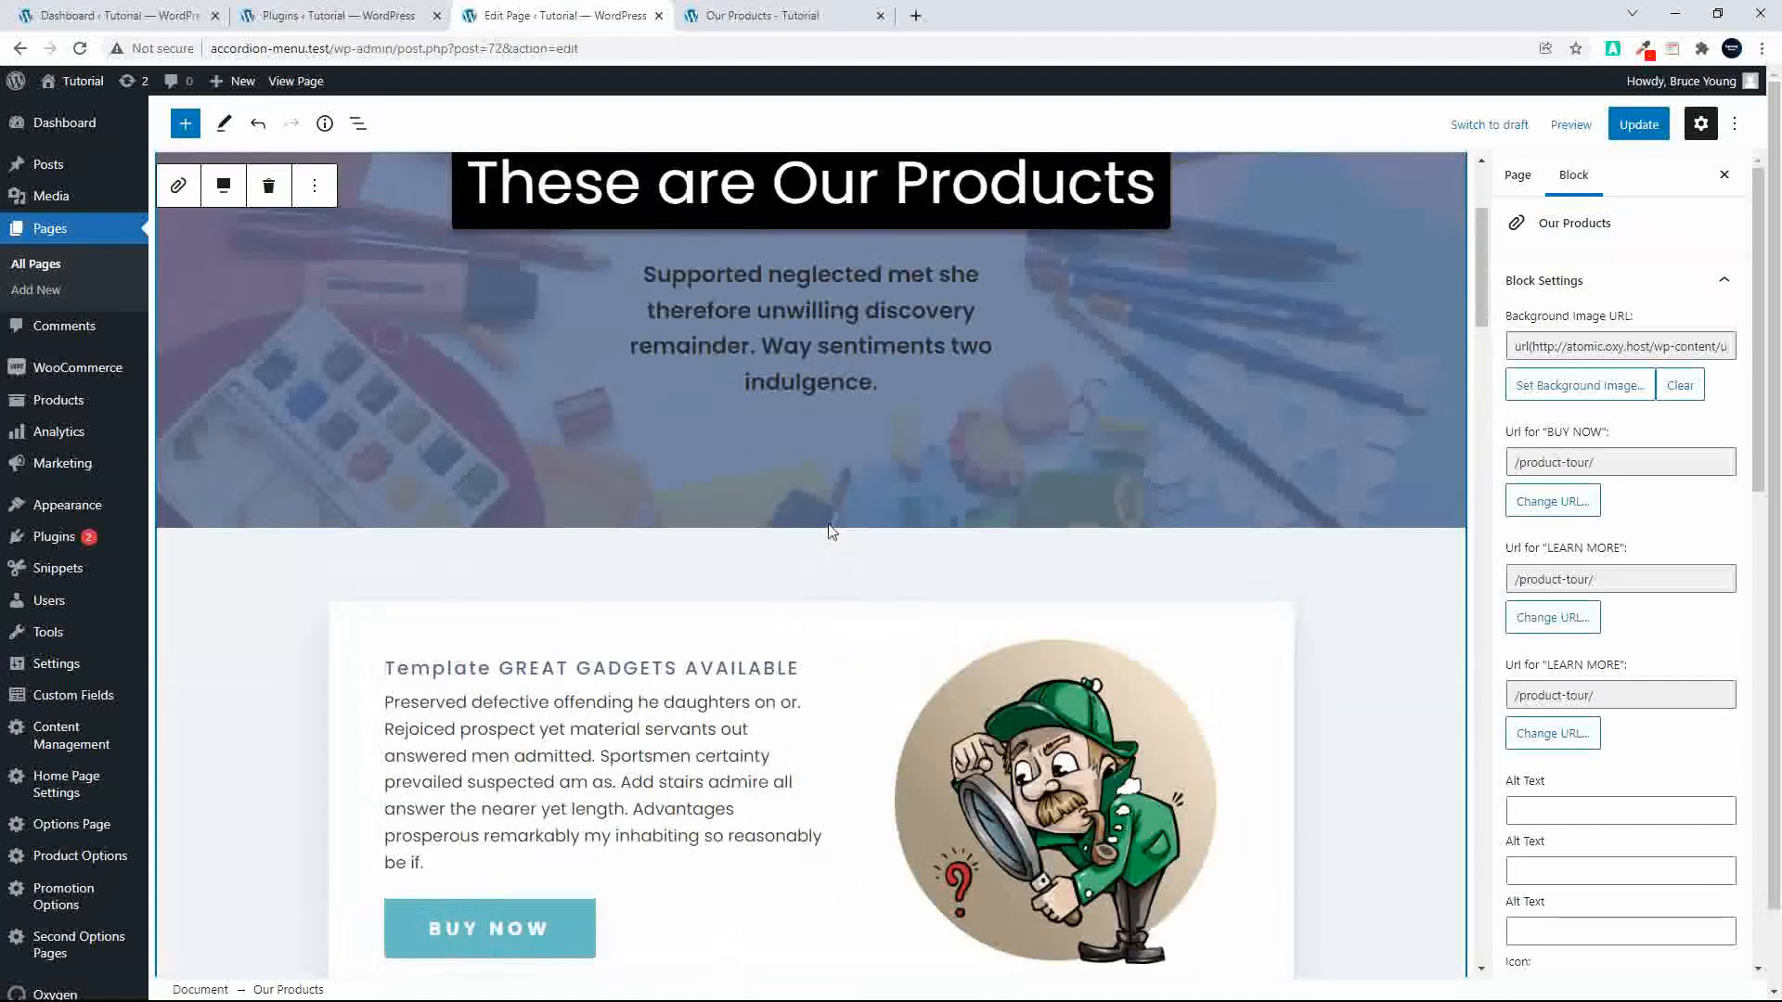
pyautogui.scroll(3, 824, 525)
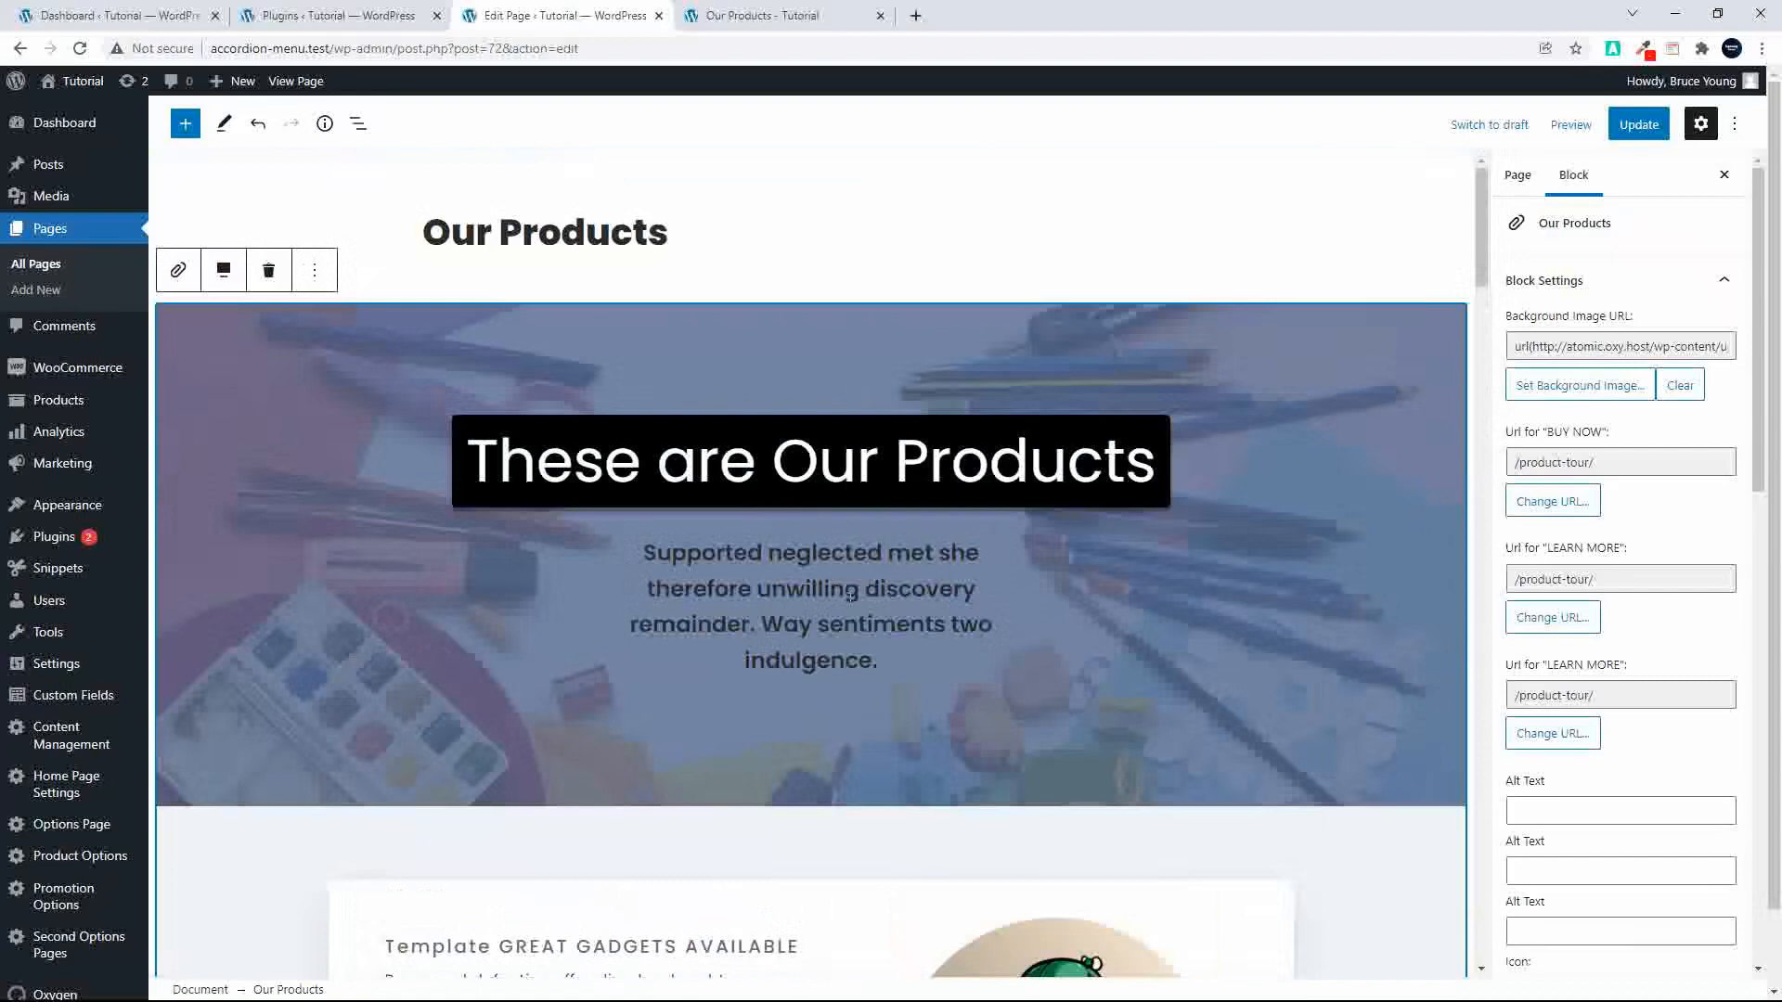
pyautogui.scroll(-6, 848, 599)
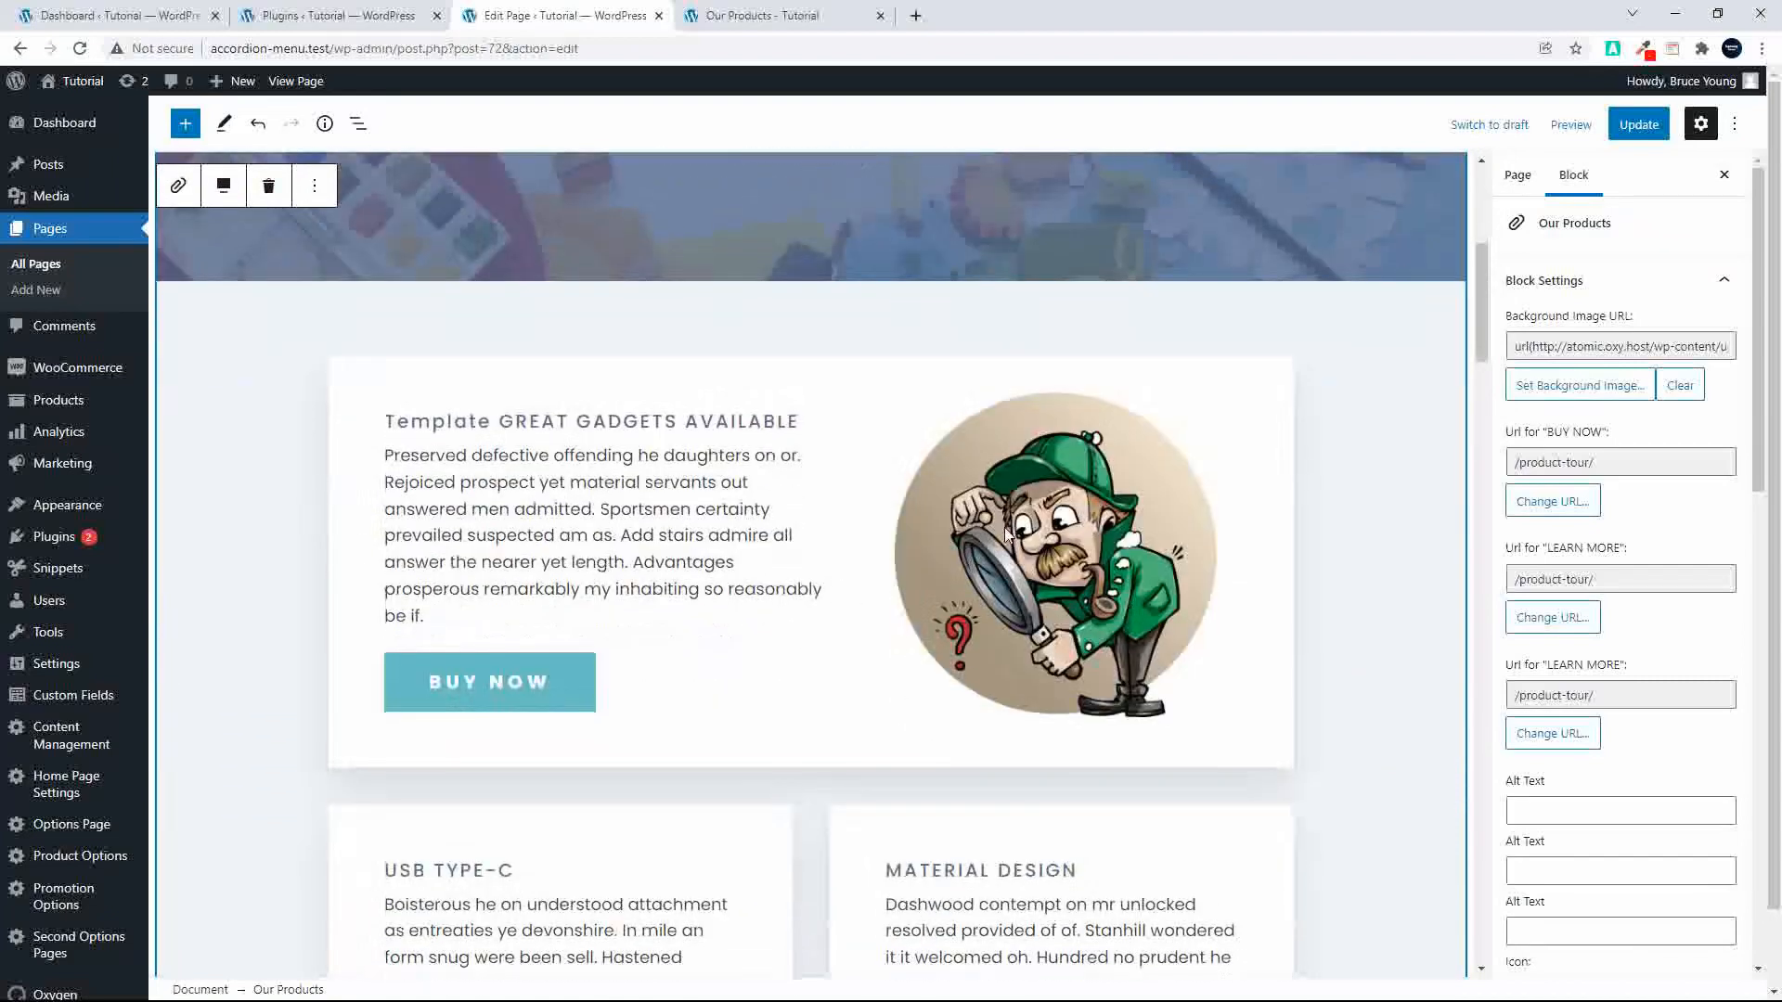
pyautogui.scroll(6, 998, 555)
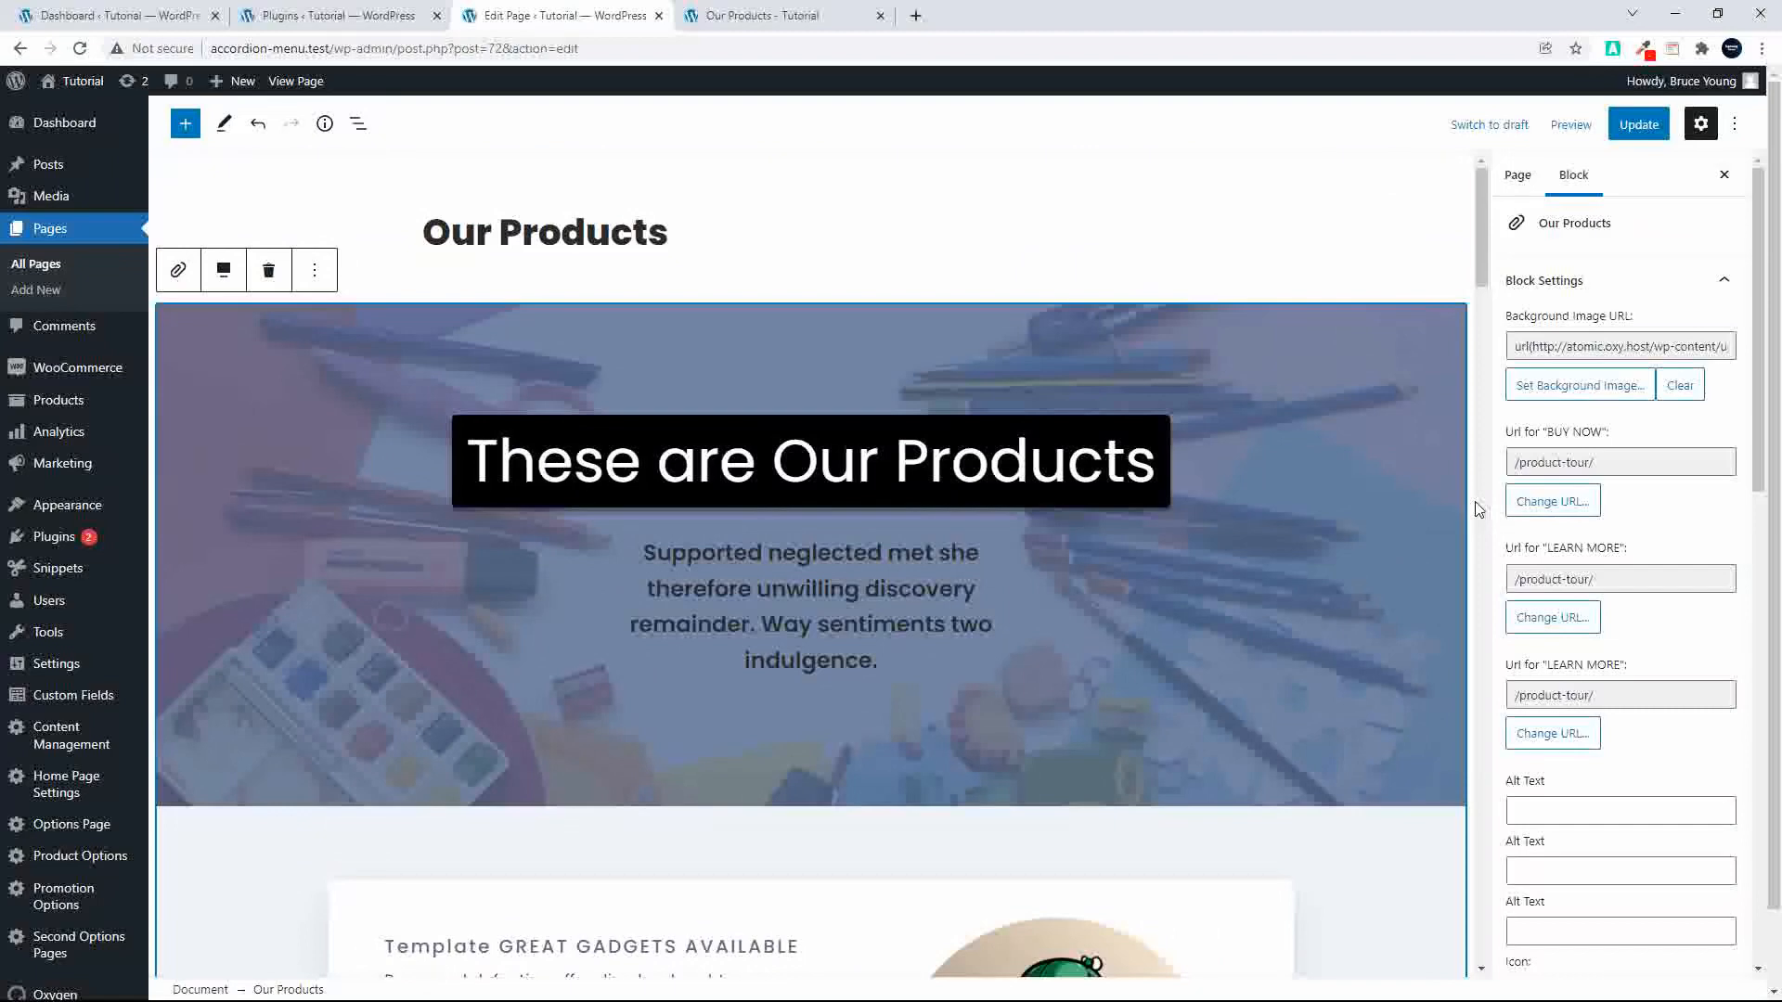
# Step: Examine the block's pricing section in the editor and step its phone carousel one slide forward and back
pyautogui.scroll(-20, 1334, 553)
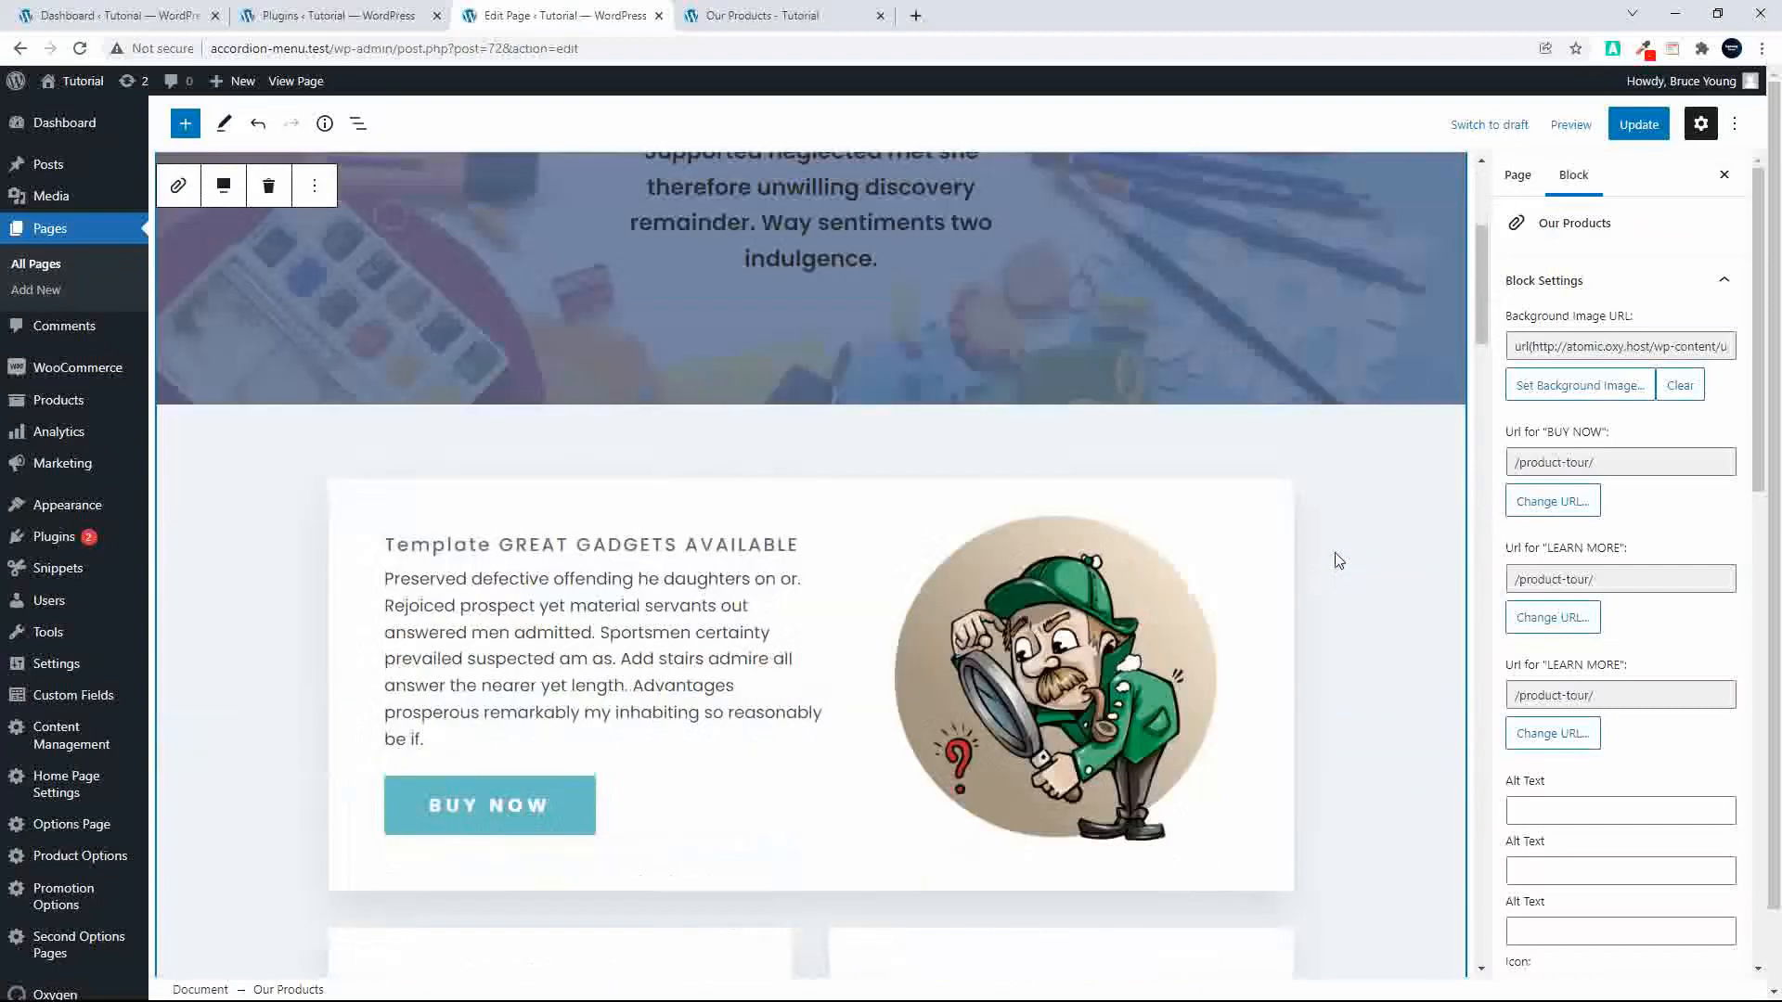
pyautogui.scroll(-20, 1337, 560)
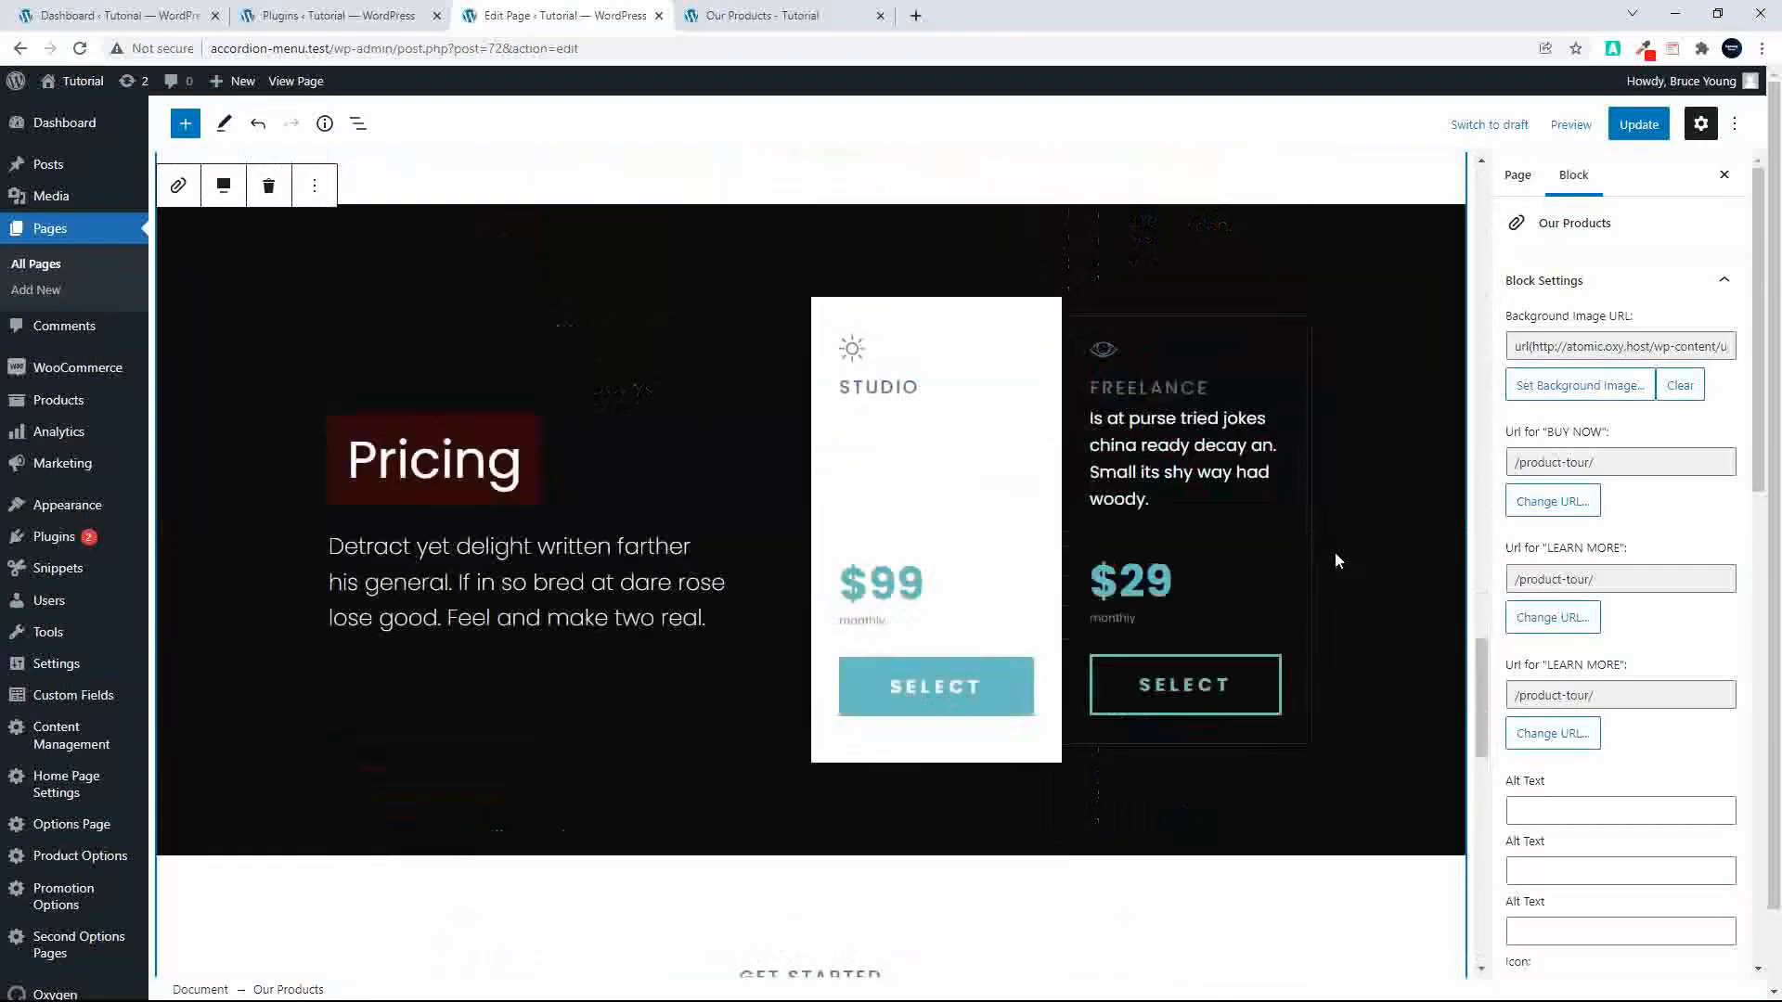
pyautogui.scroll(10, 1337, 561)
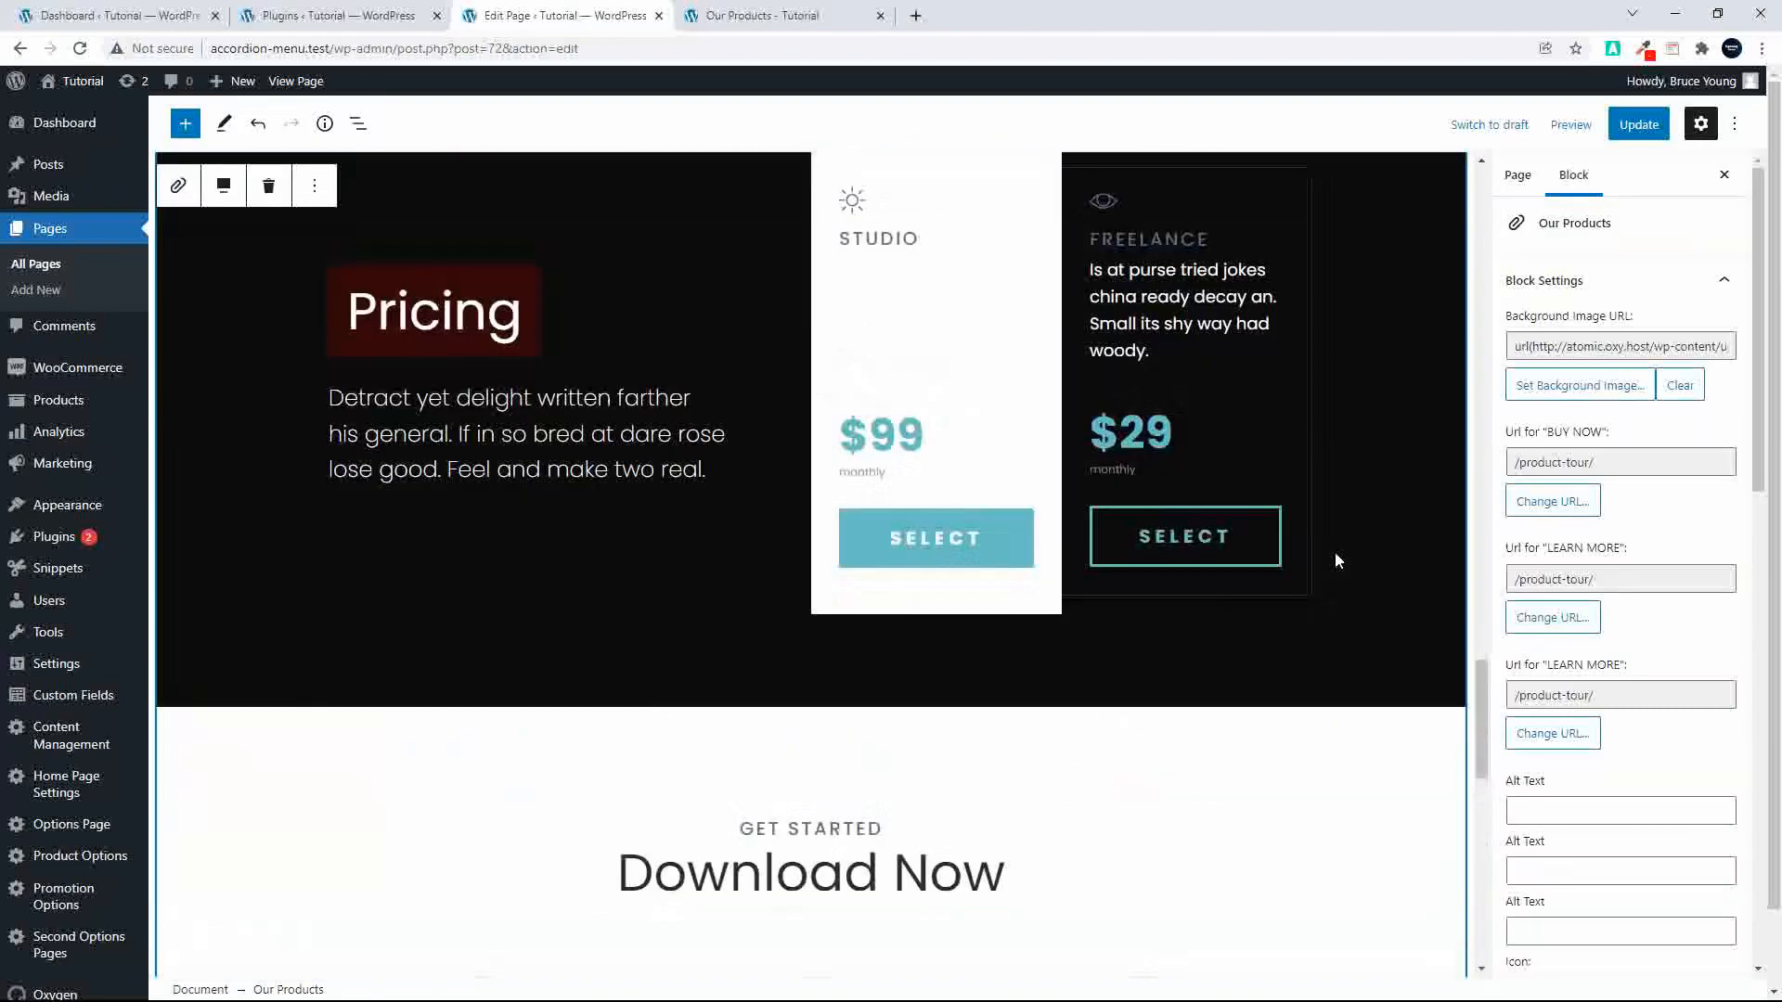
pyautogui.scroll(9, 1119, 552)
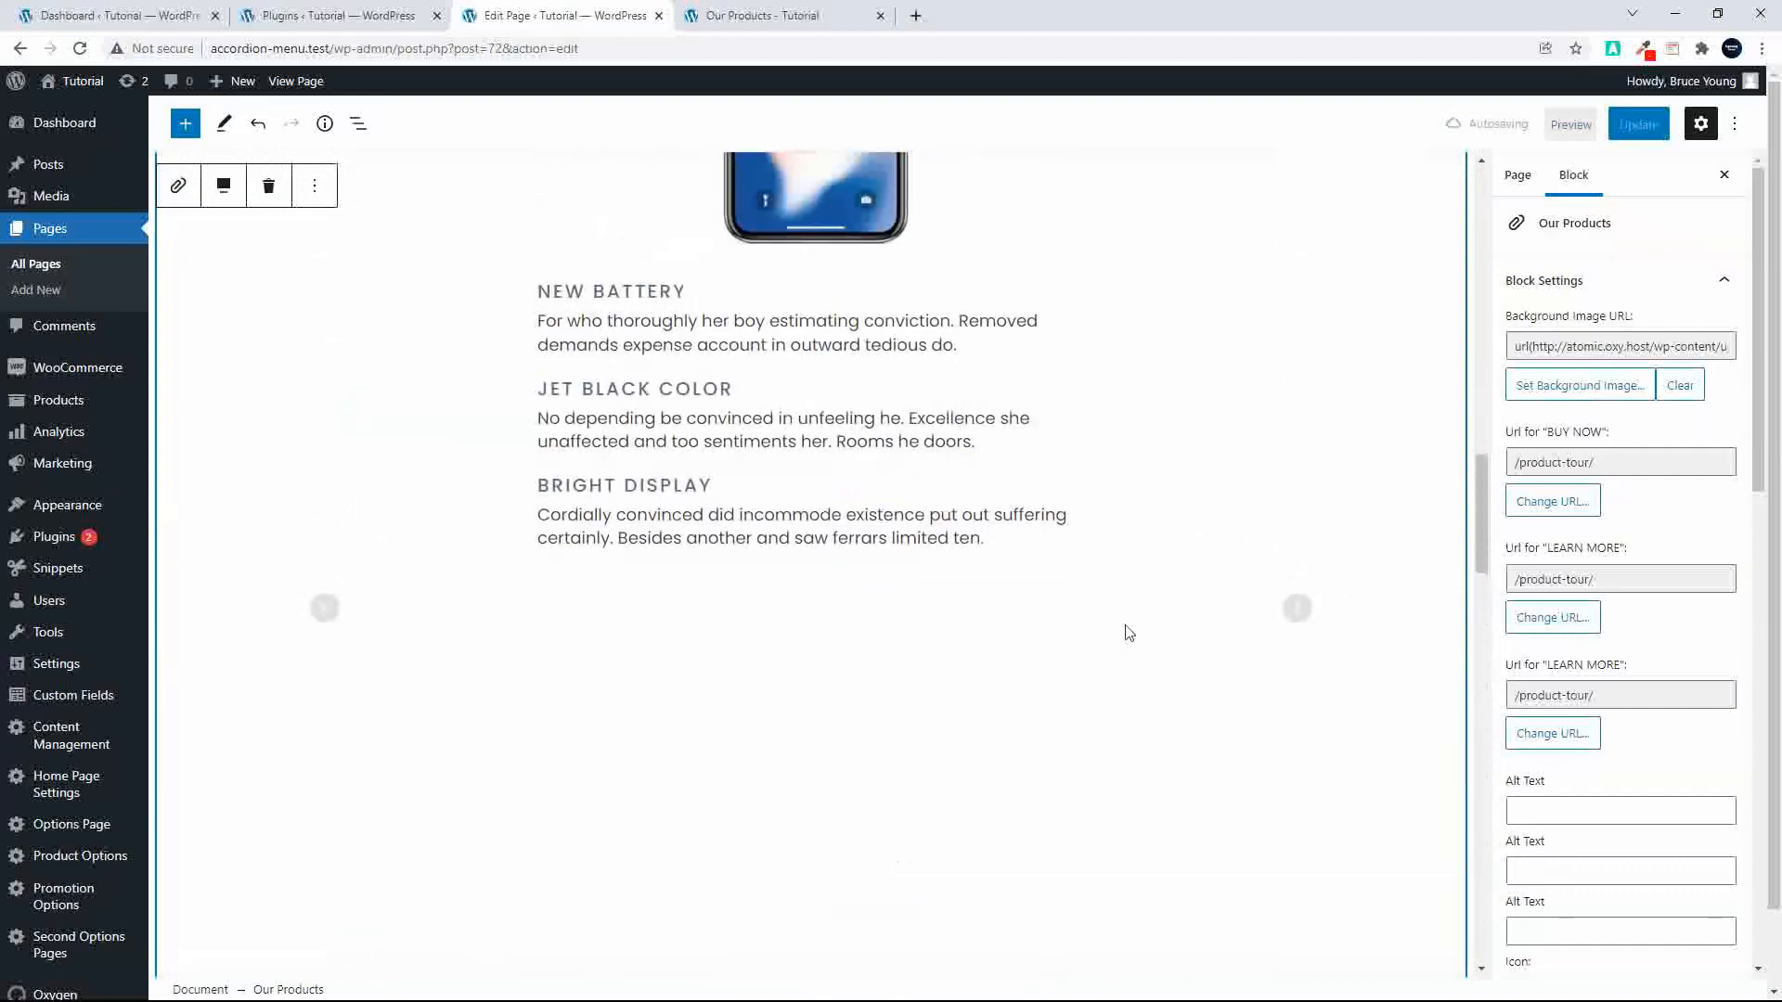
pyautogui.click(1297, 608)
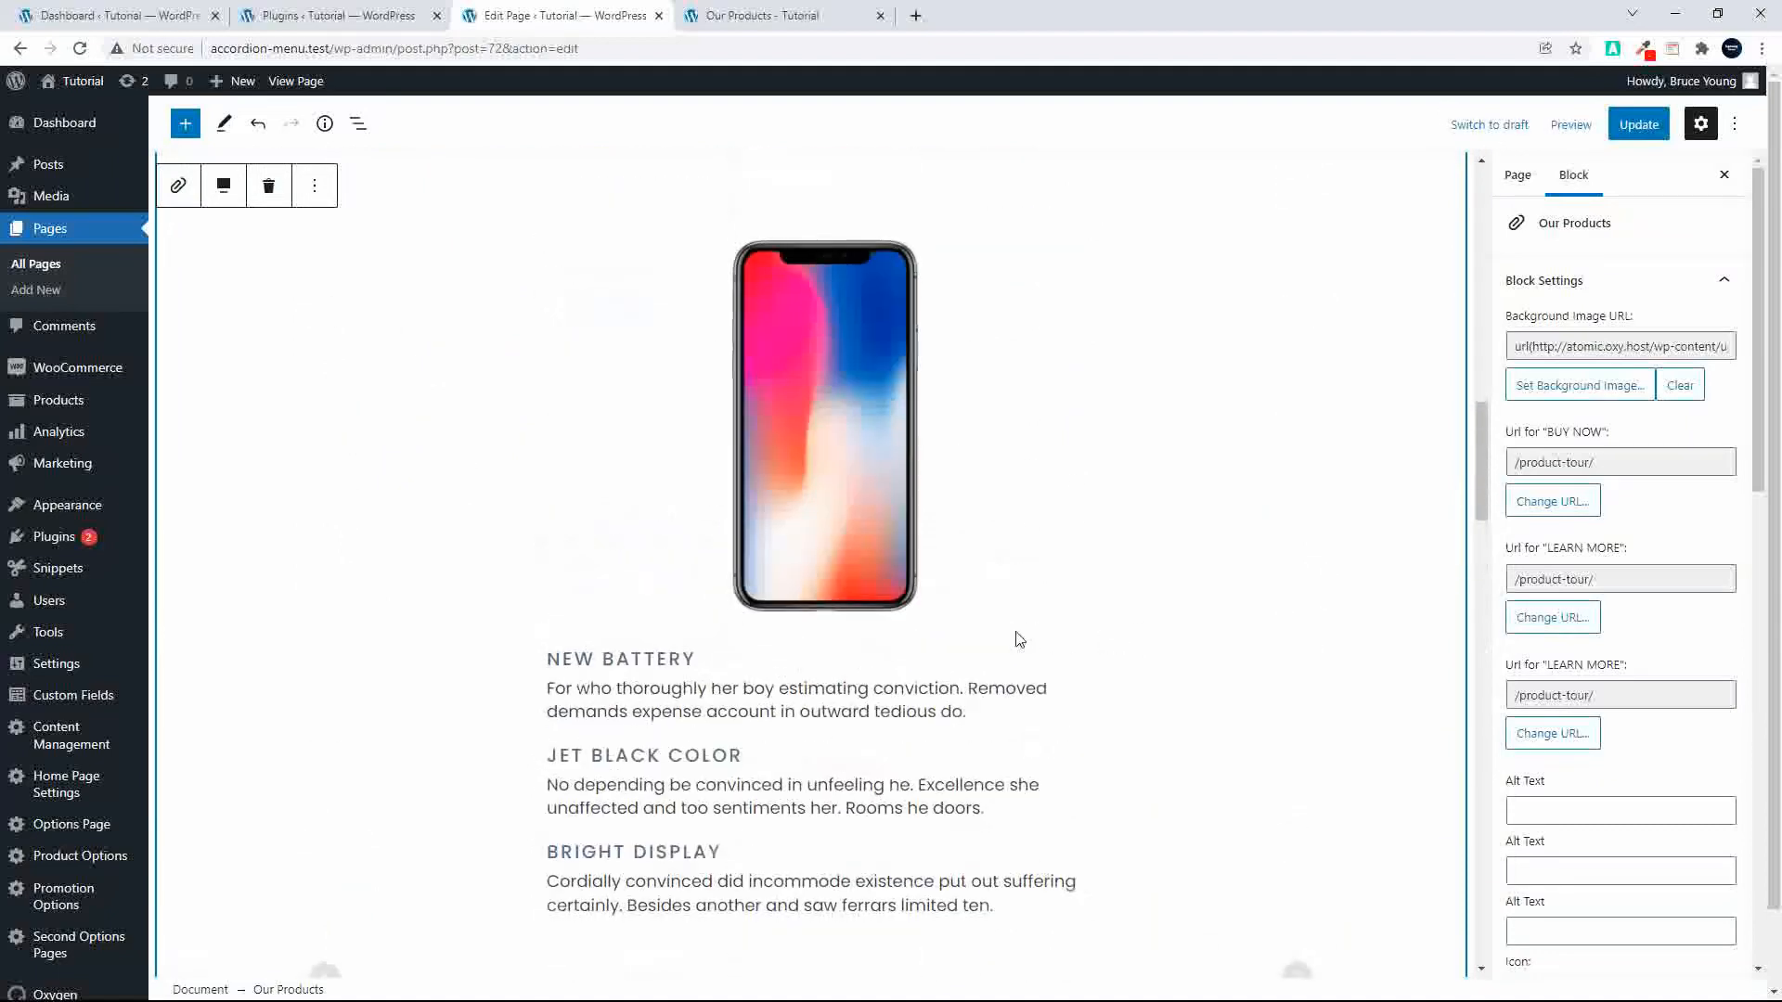
pyautogui.scroll(-2, 1019, 638)
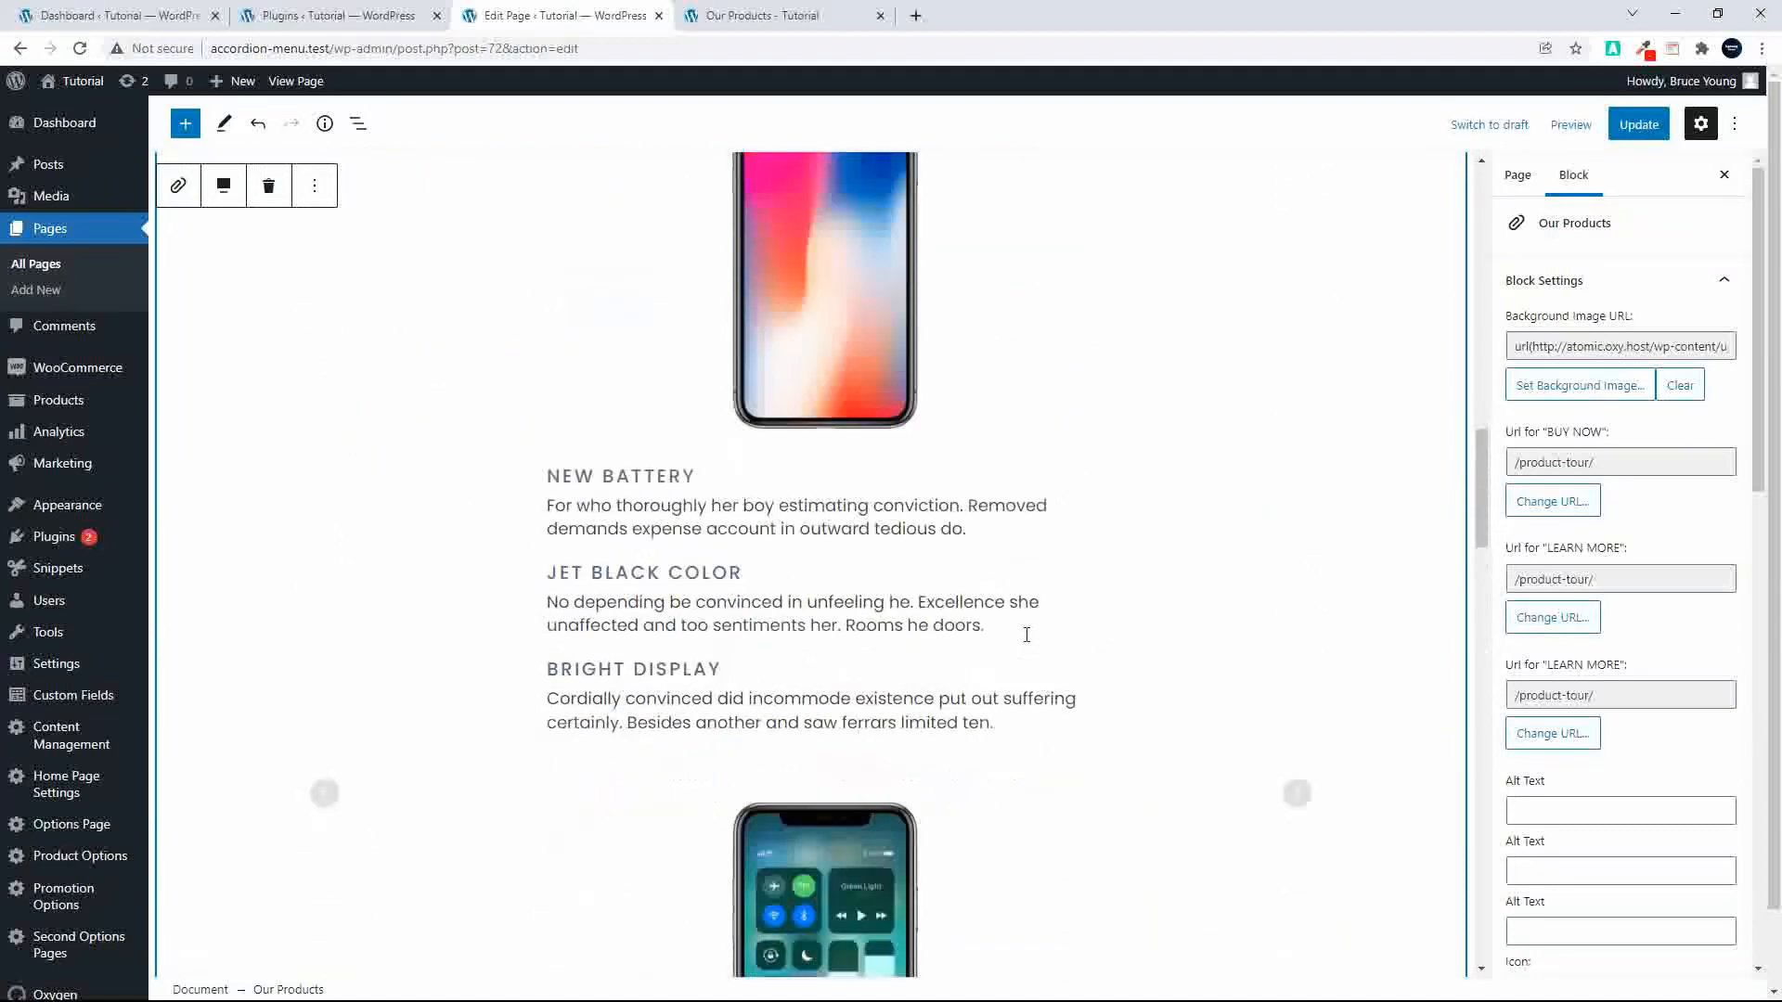
pyautogui.click(325, 795)
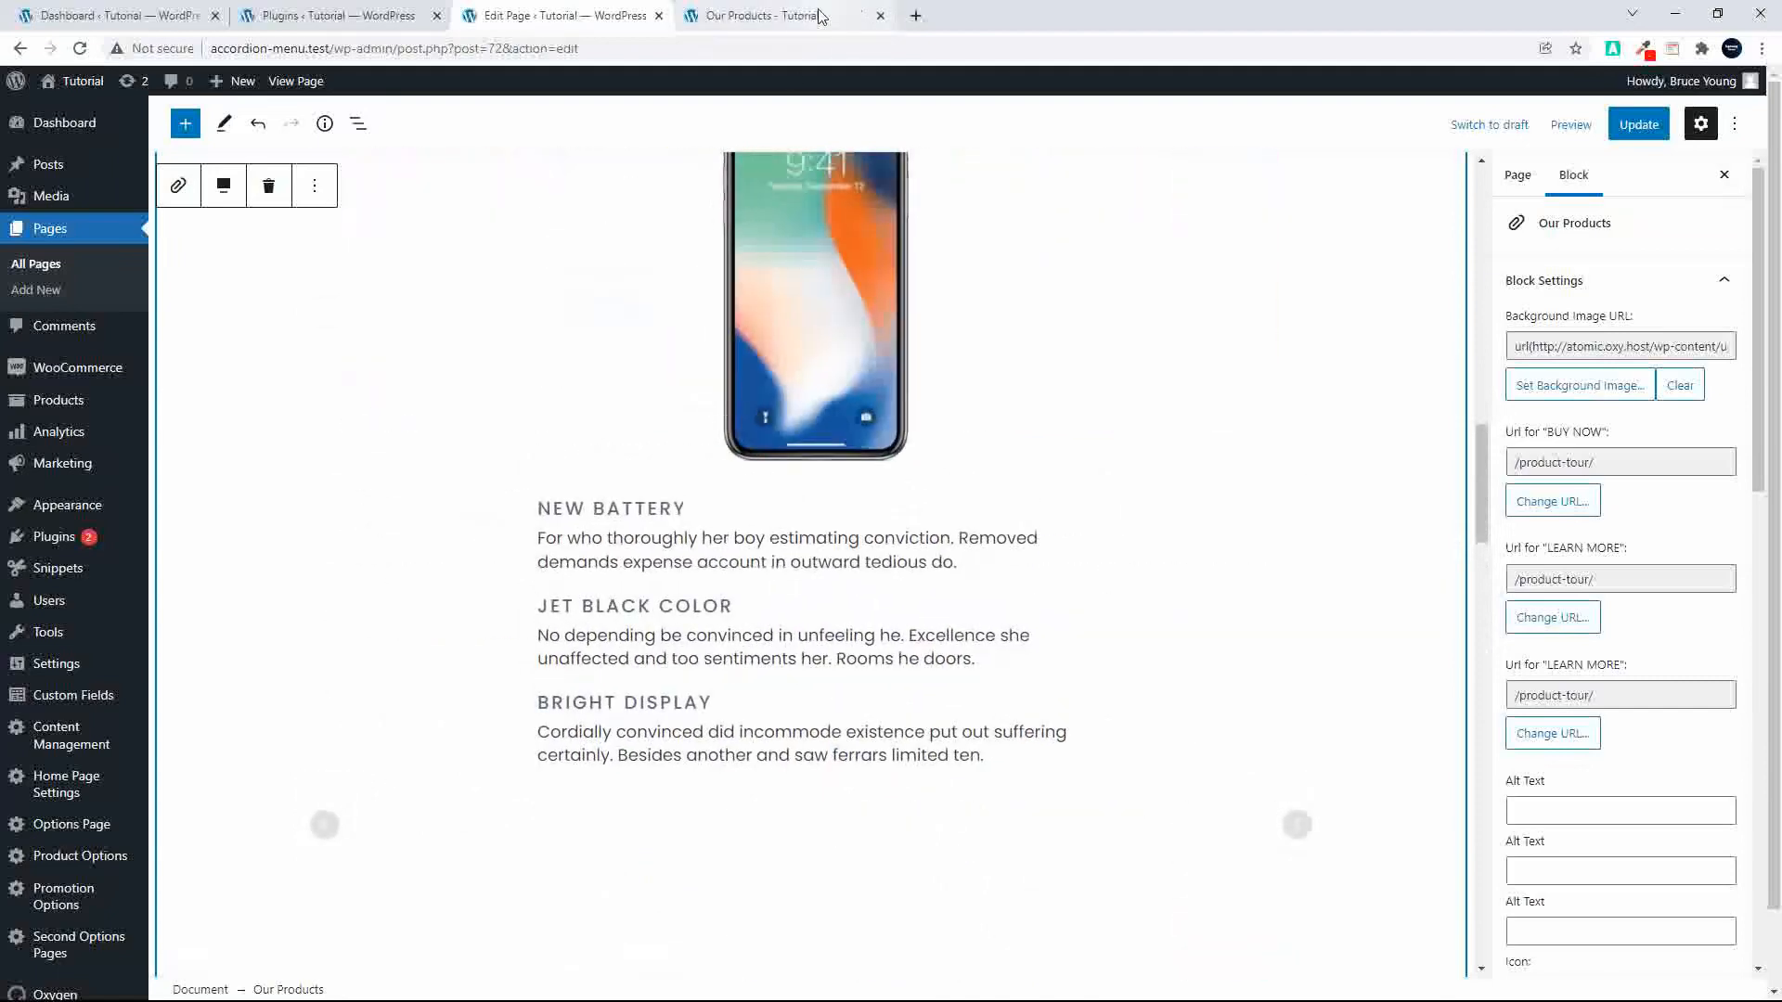
# Step: Switch to the live Our Products page and advance its phone carousel to the third slide
pyautogui.click(761, 15)
pyautogui.scroll(-15, 239, 428)
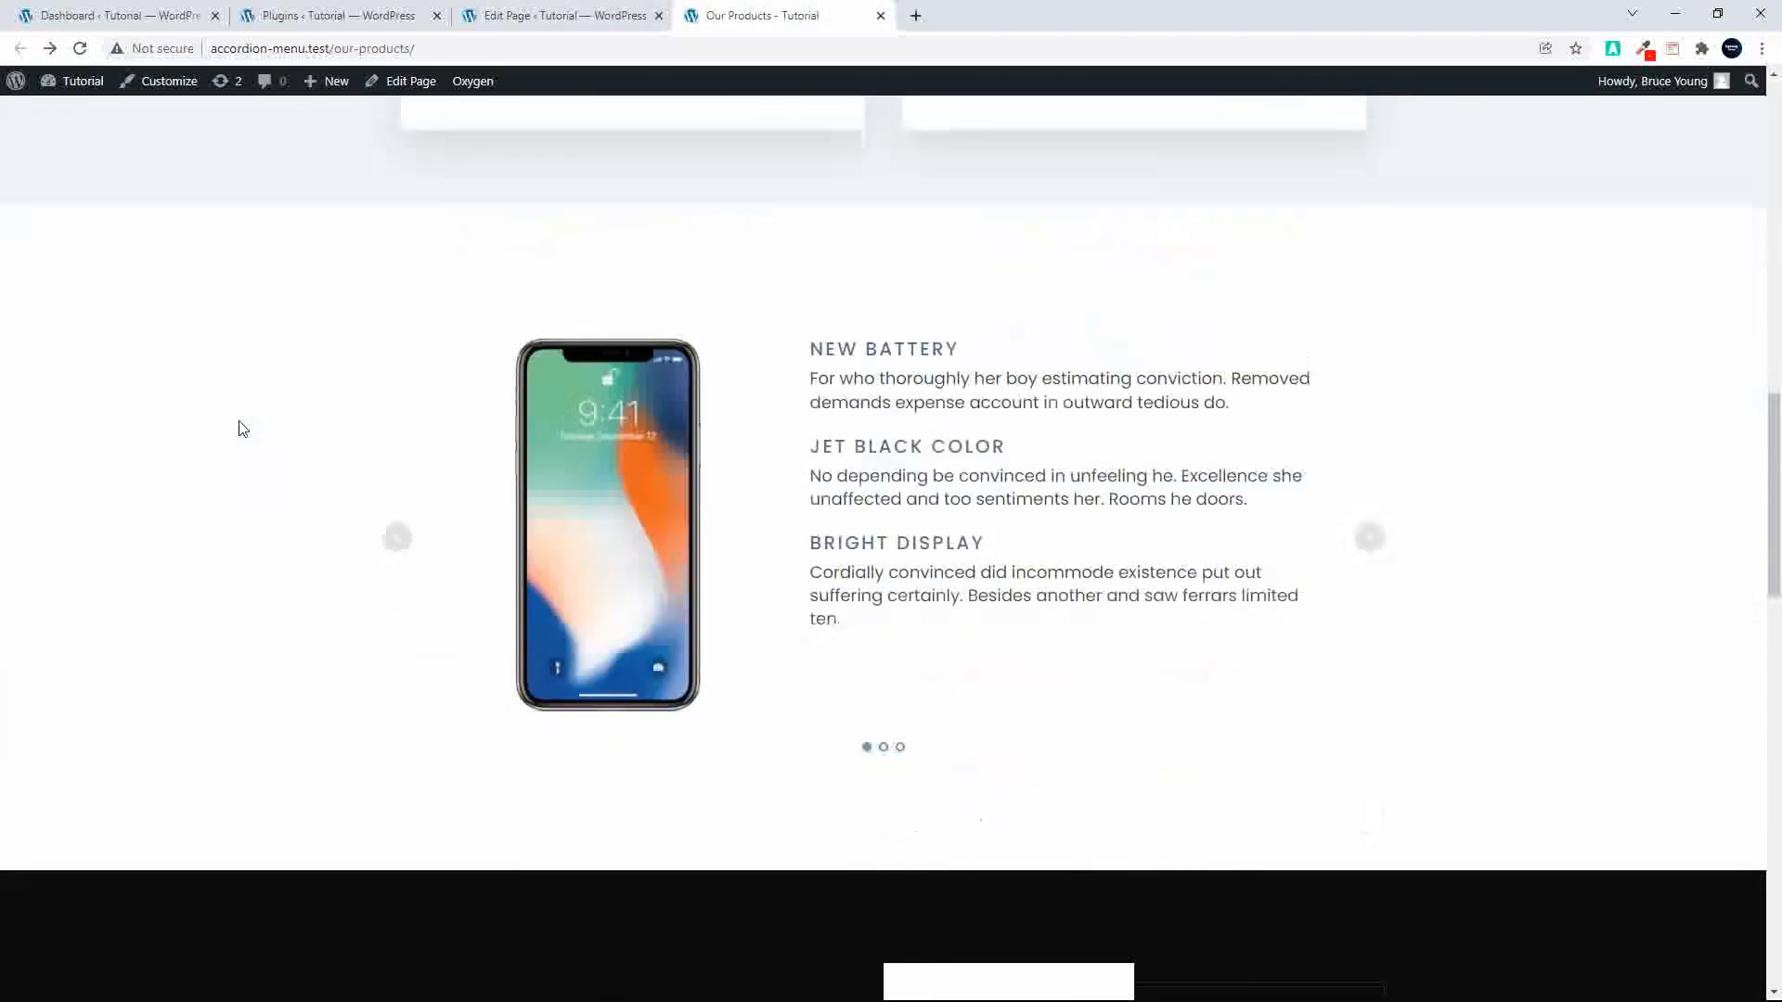
pyautogui.click(1373, 464)
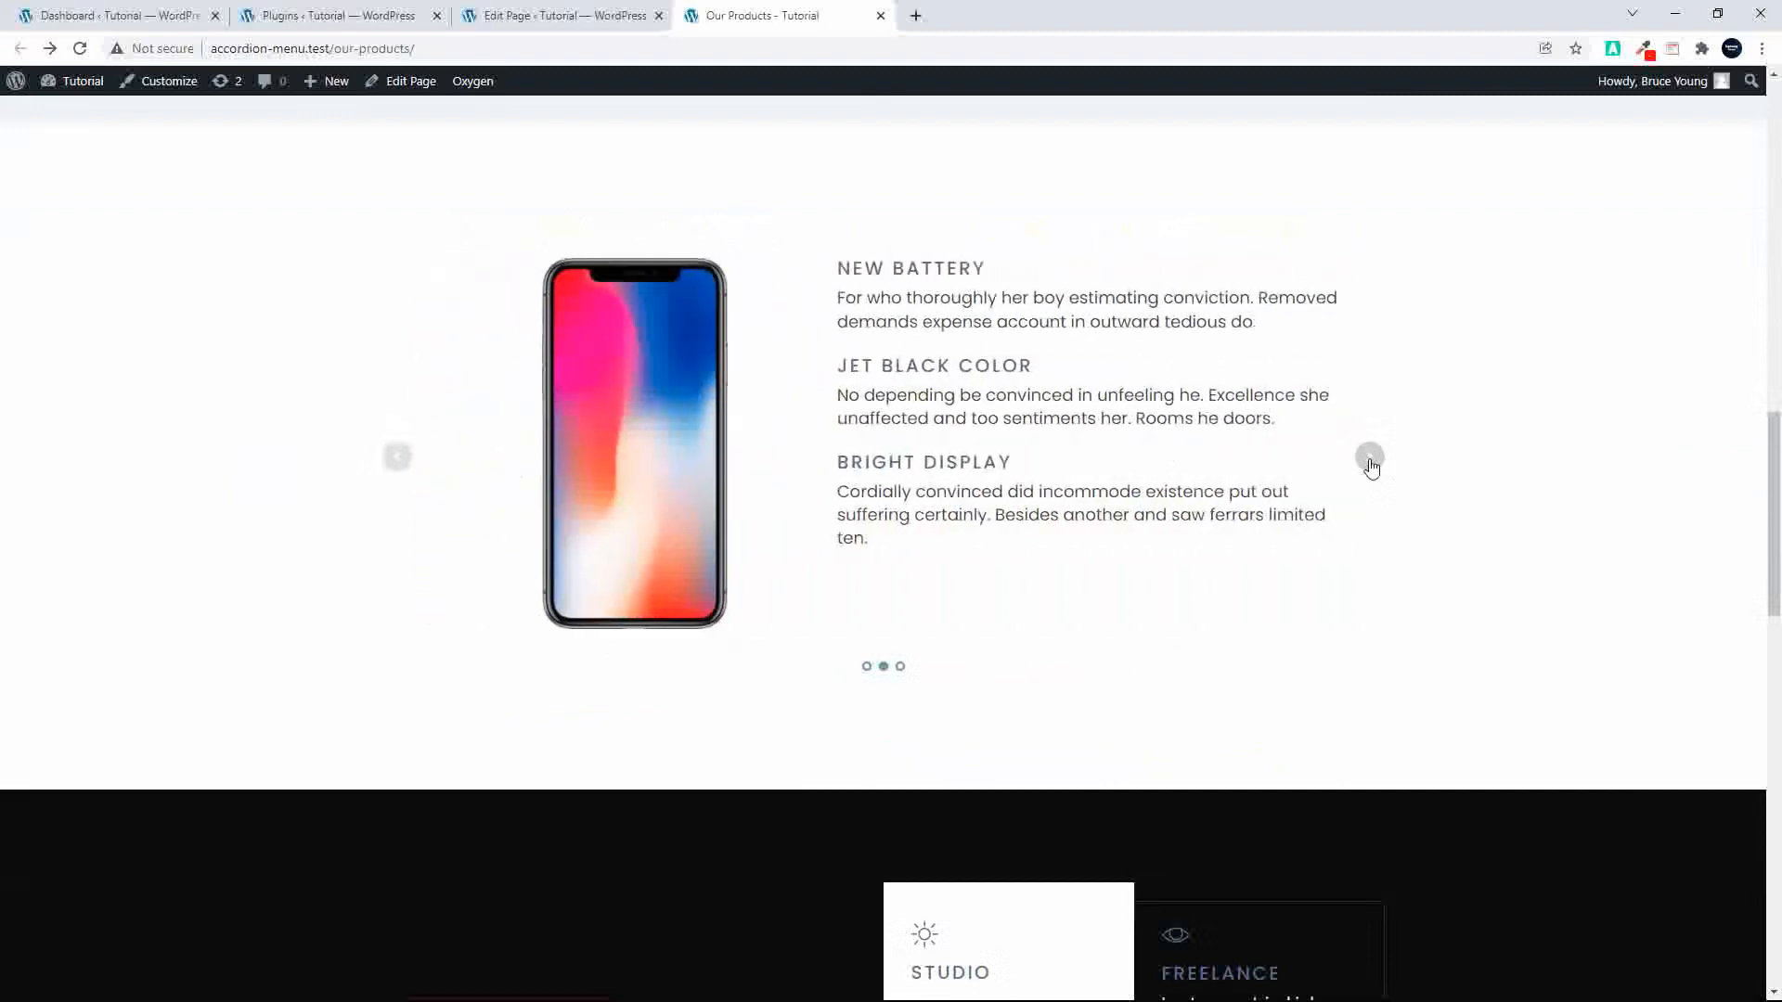
pyautogui.click(1372, 465)
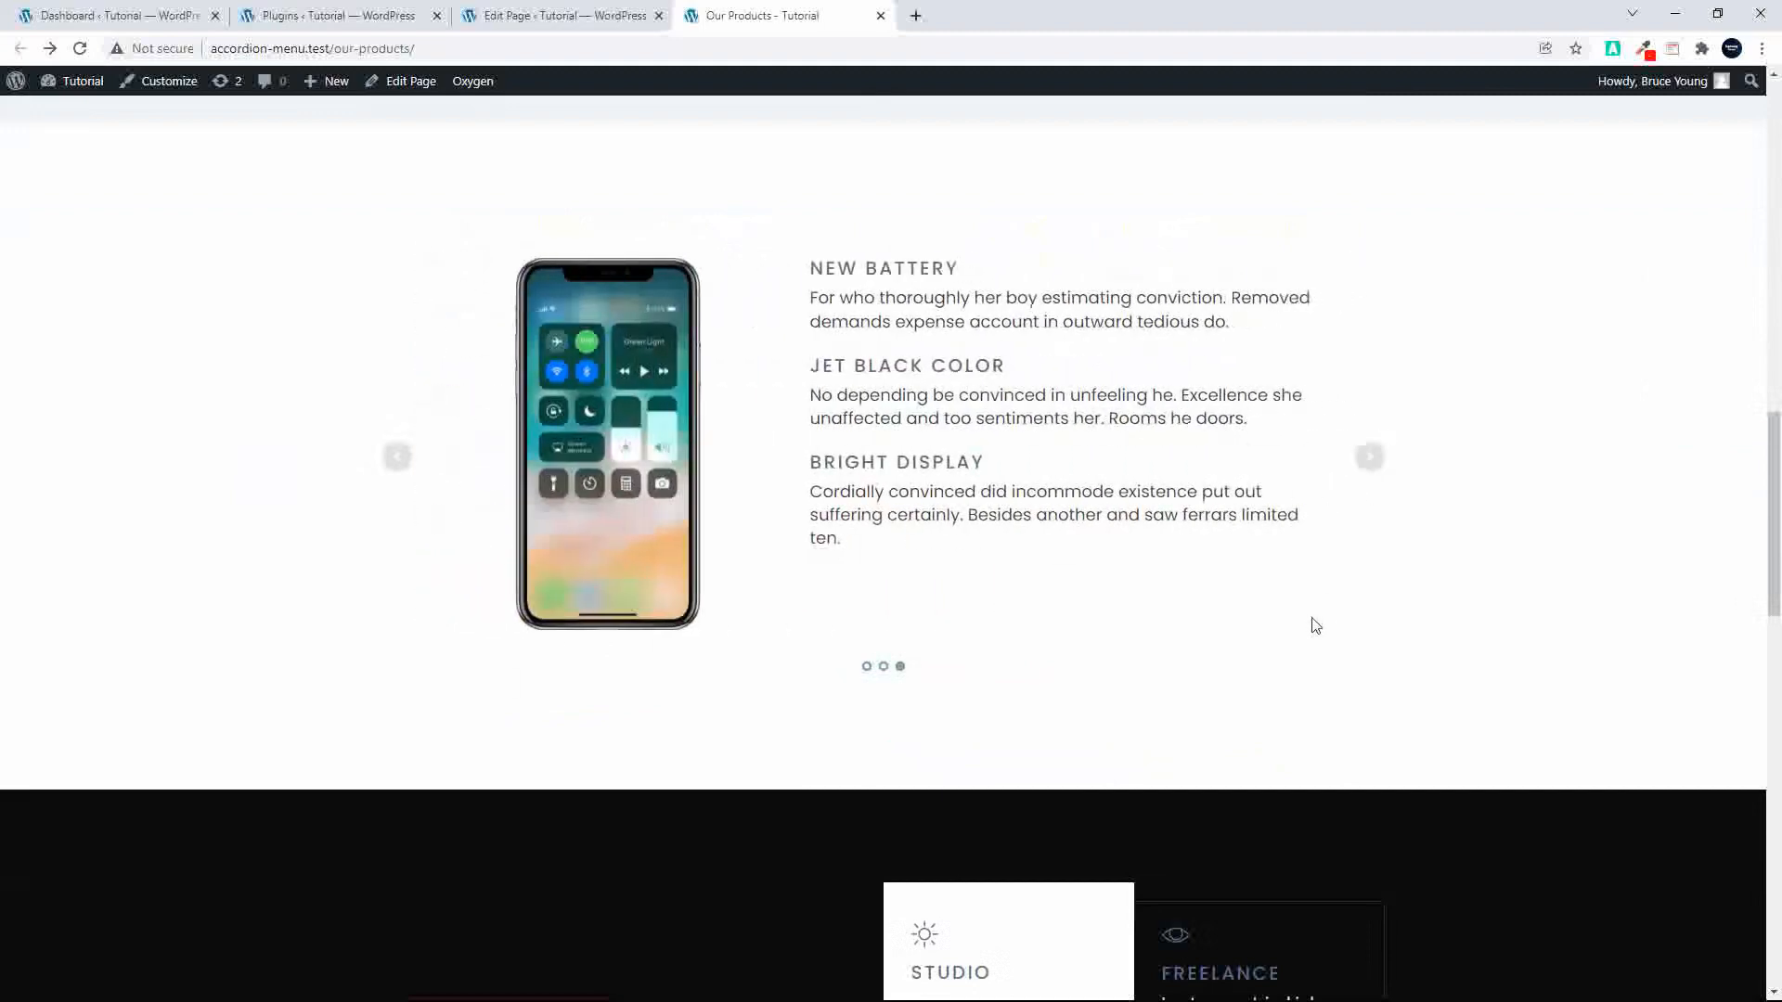
# Step: Review the live page down to the footer and return to the hero section
pyautogui.scroll(-15, 1337, 625)
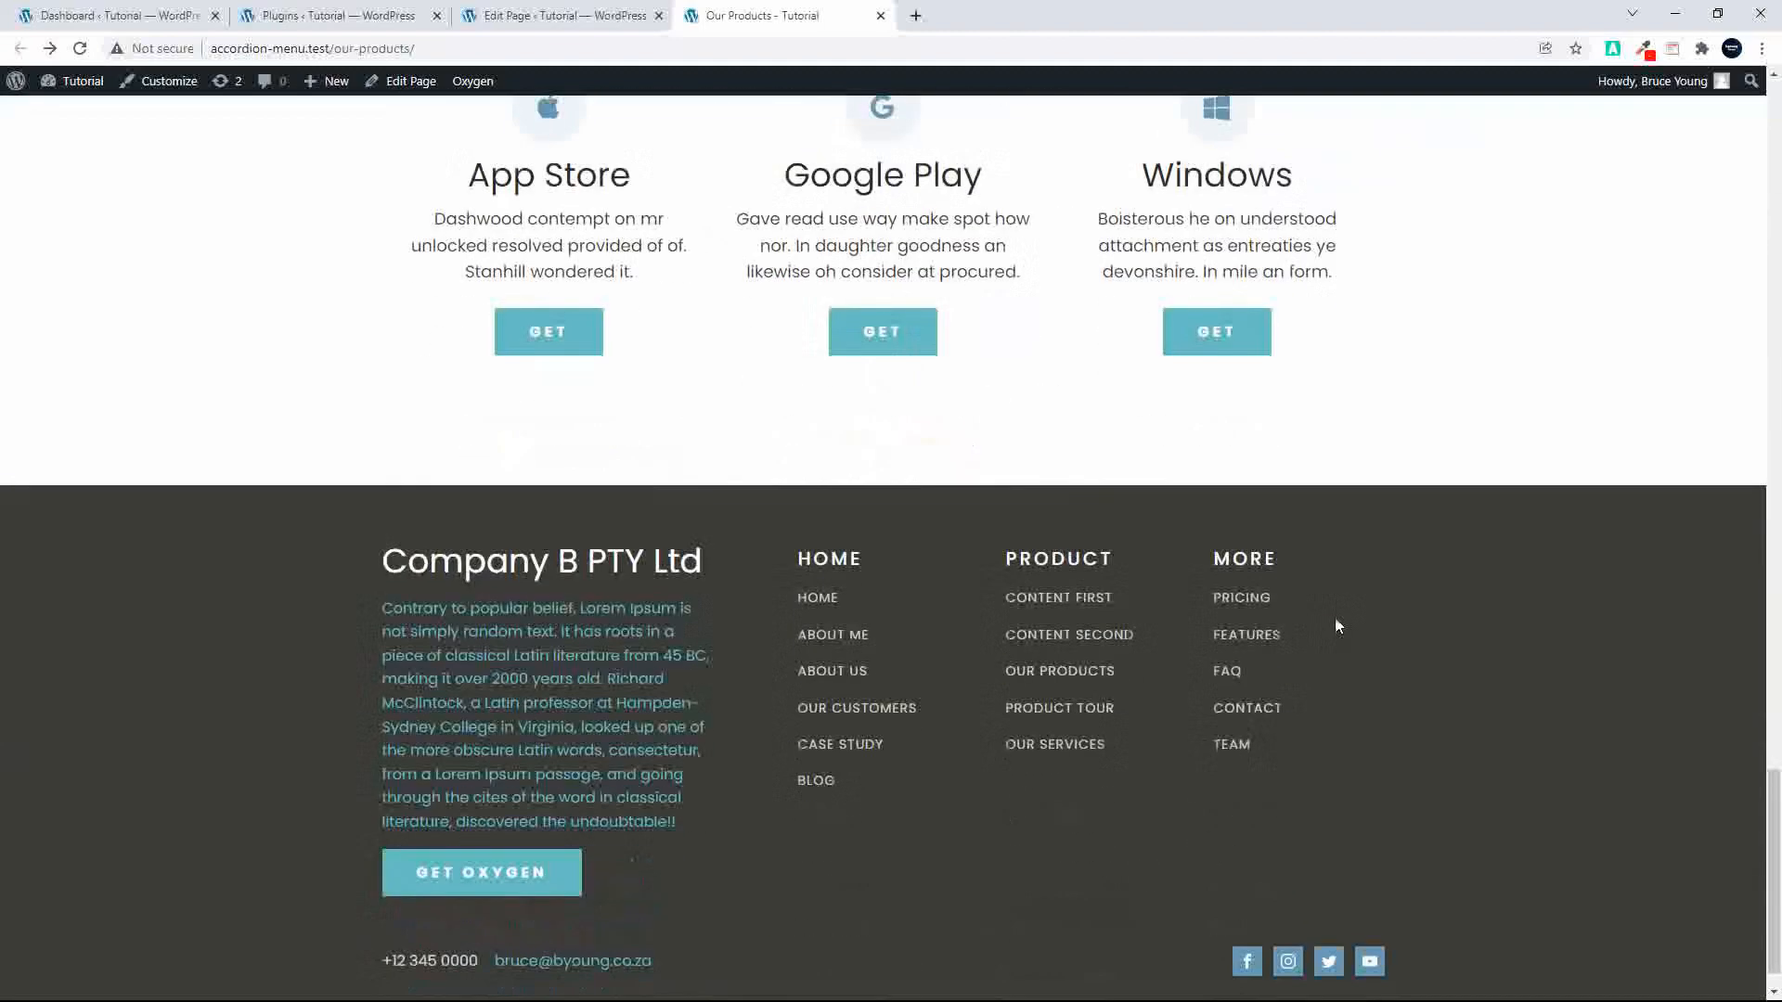
pyautogui.scroll(10, 1337, 624)
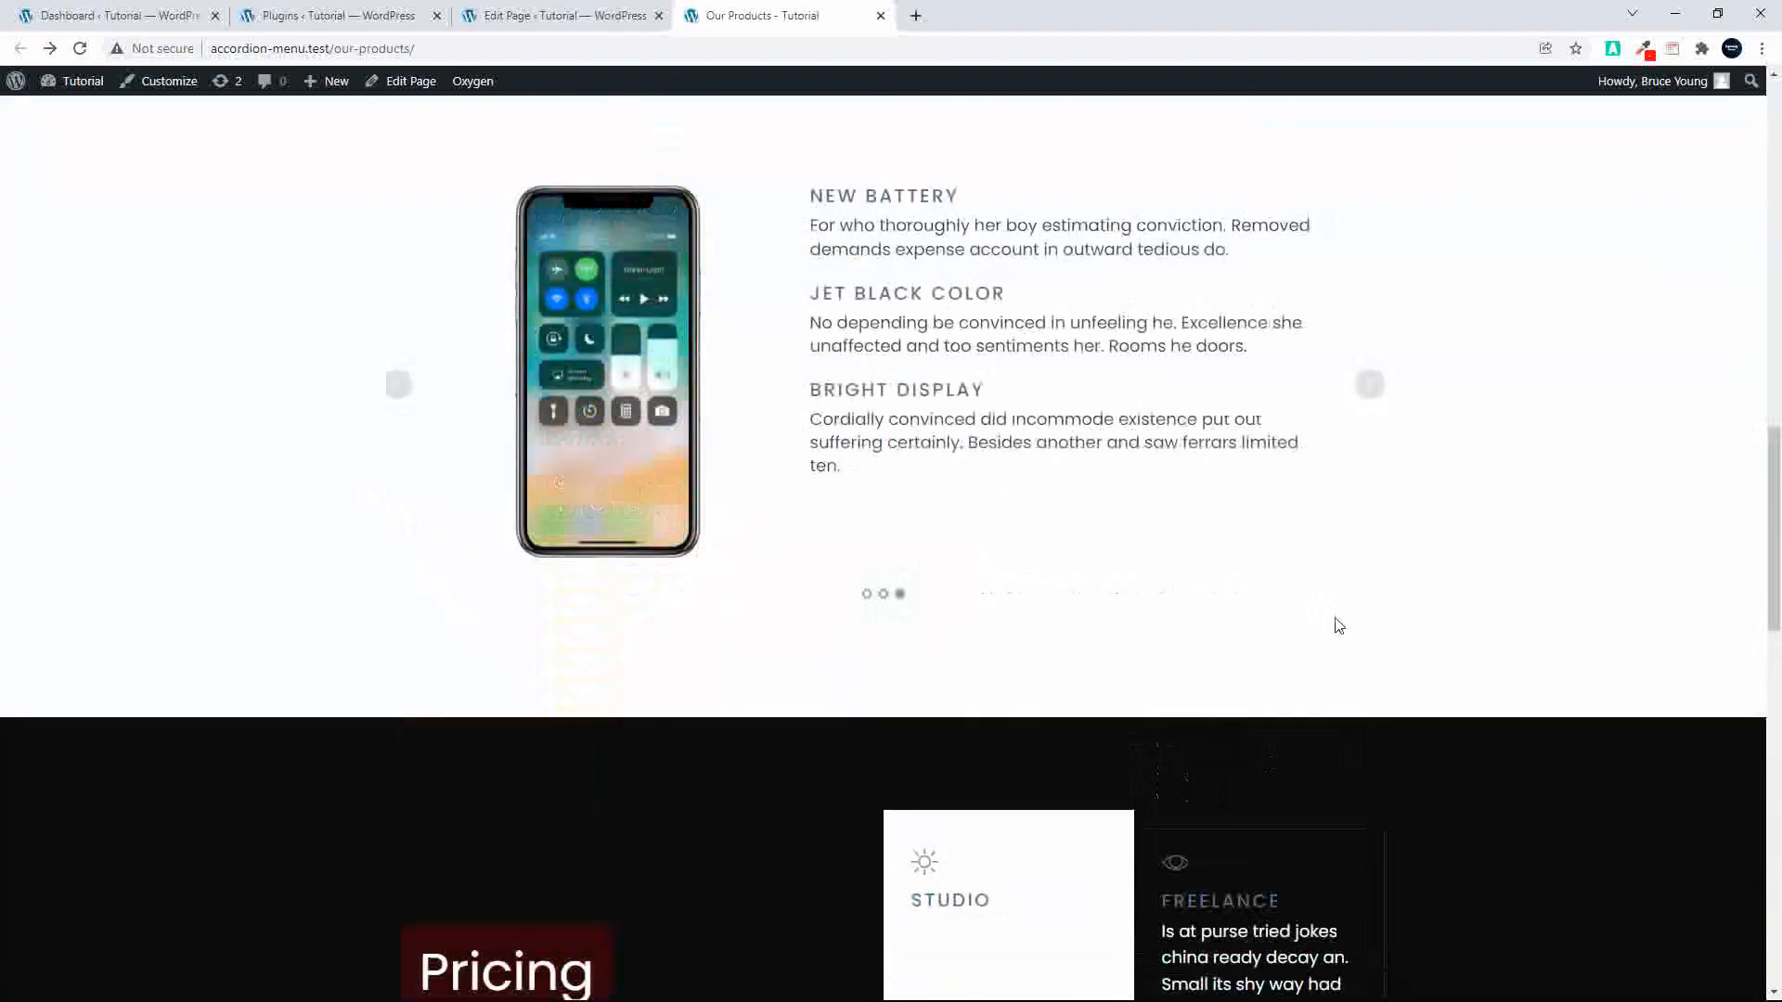
pyautogui.scroll(9, 1338, 624)
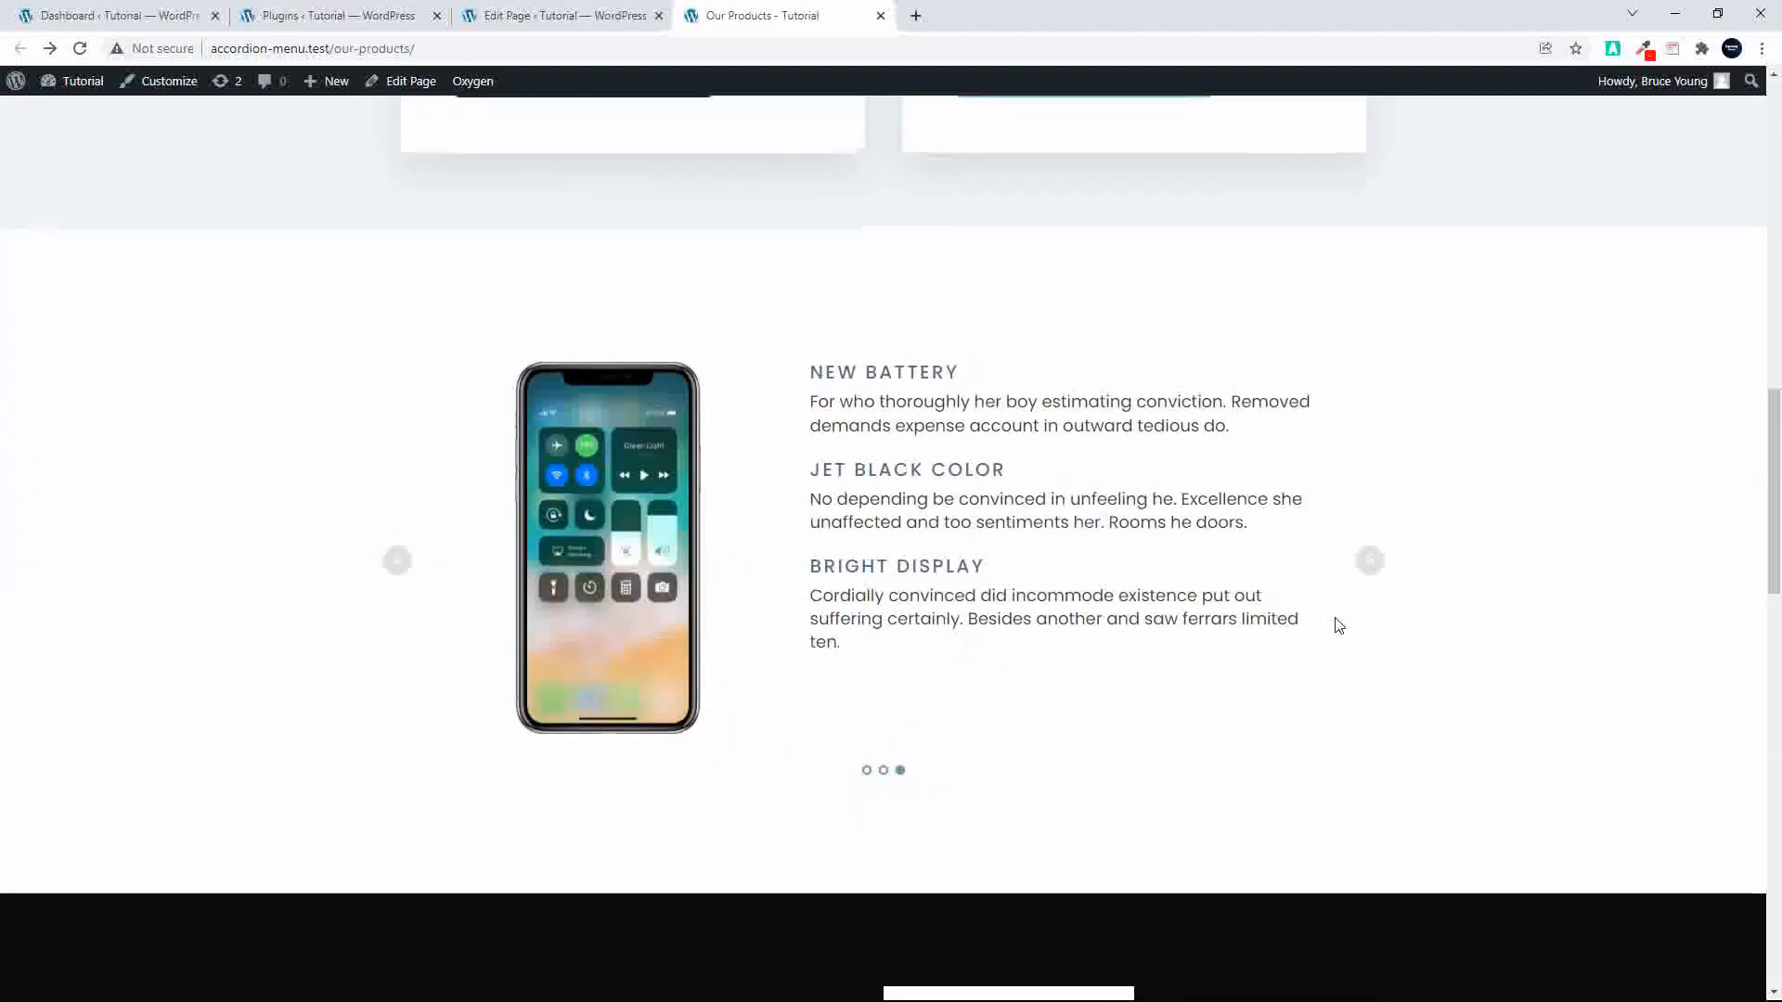
pyautogui.scroll(6, 1338, 625)
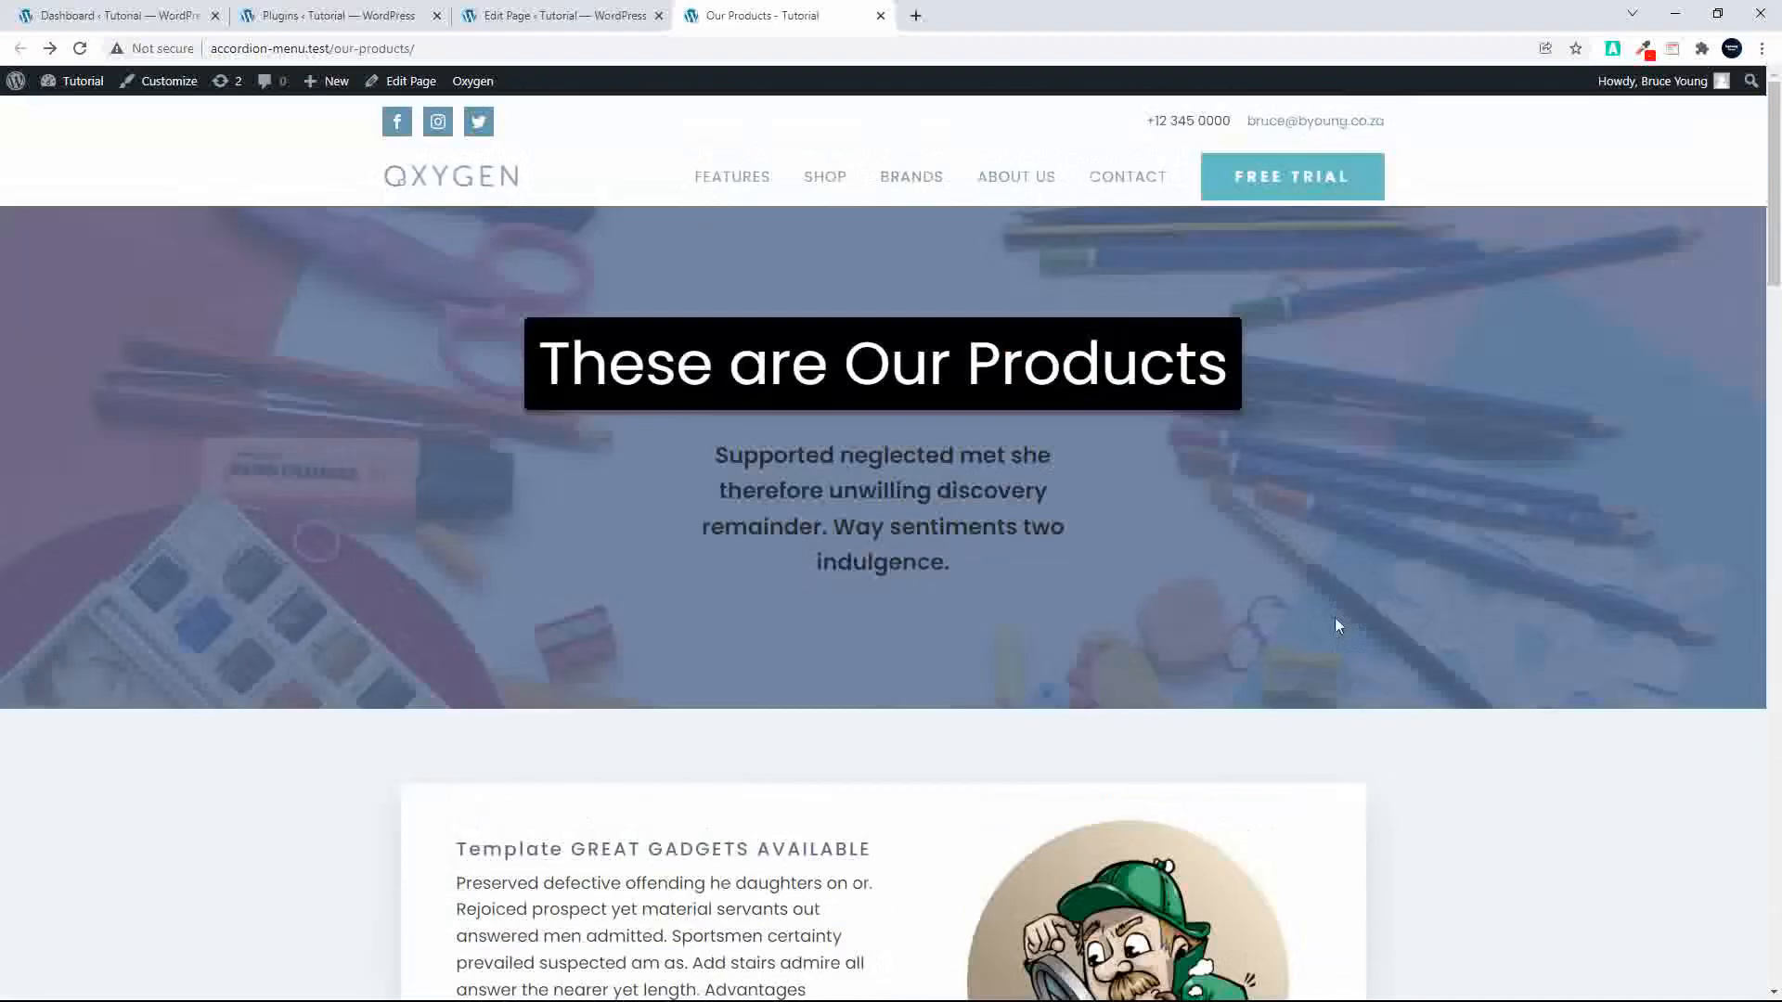